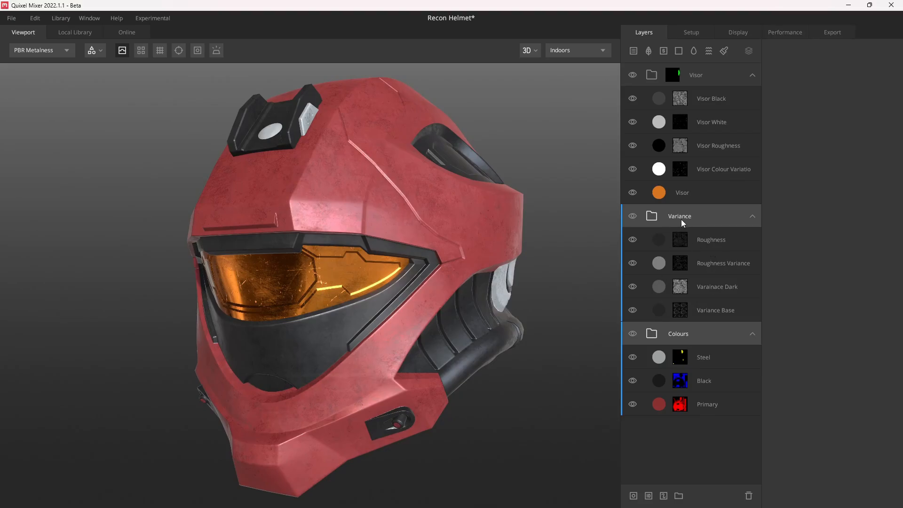
Create a new layer group above the Variance group and name it Armour
click(681, 219)
click(678, 495)
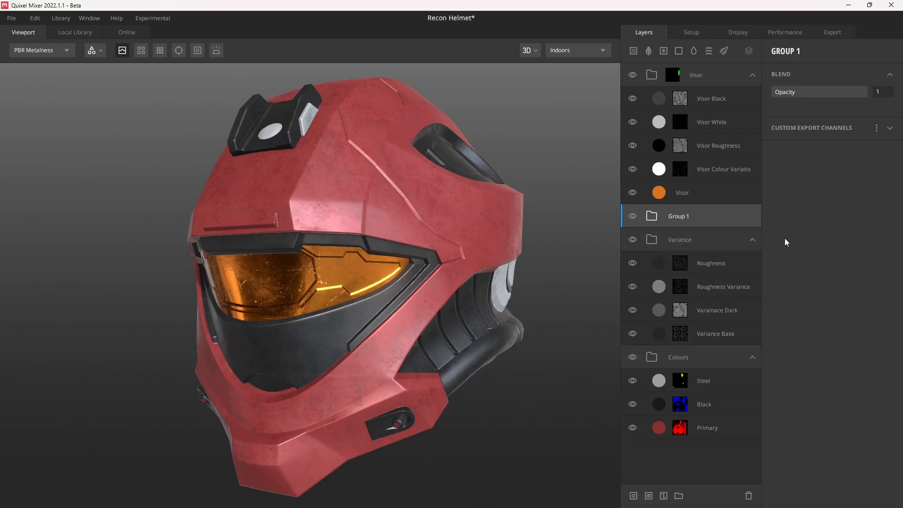
double_click(686, 216)
text(Armo)
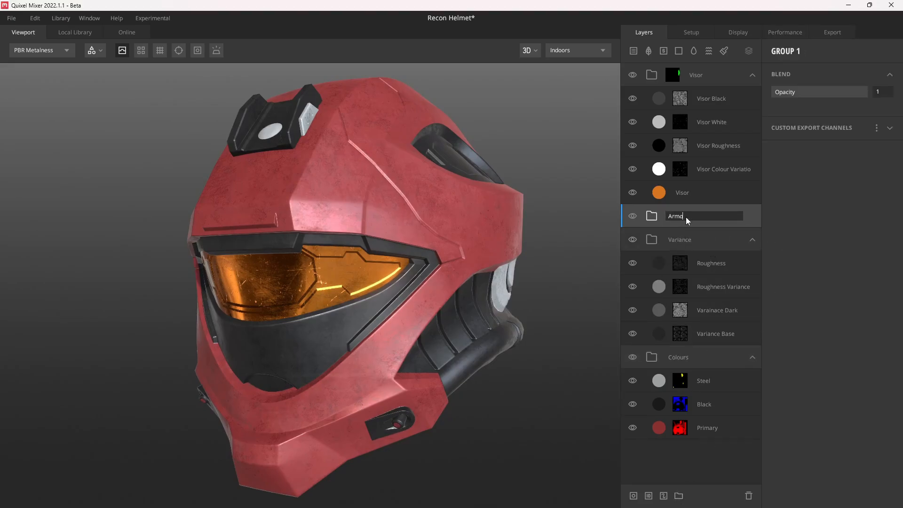
text(ur)
key(Return)
Move the Variance and Colours groups together into the Armour group
click(695, 239)
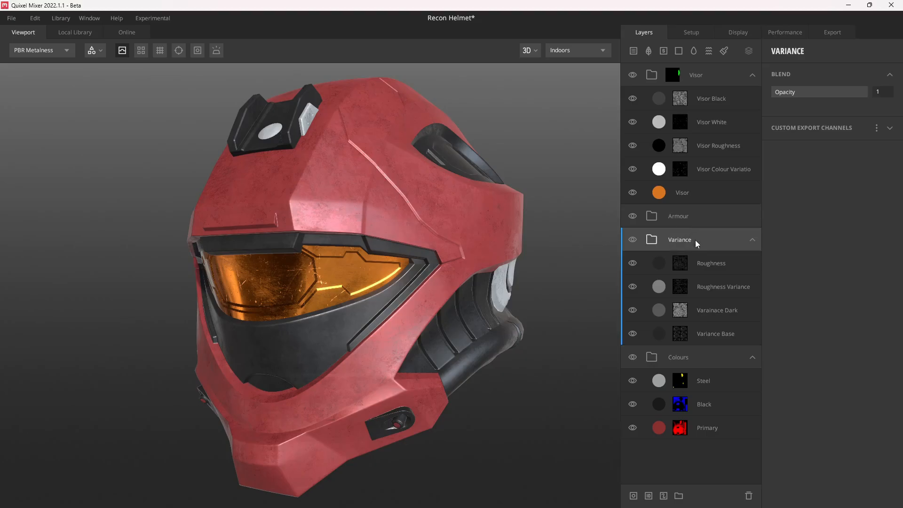
ctrl+click(686, 356)
drag(674, 240, 682, 216)
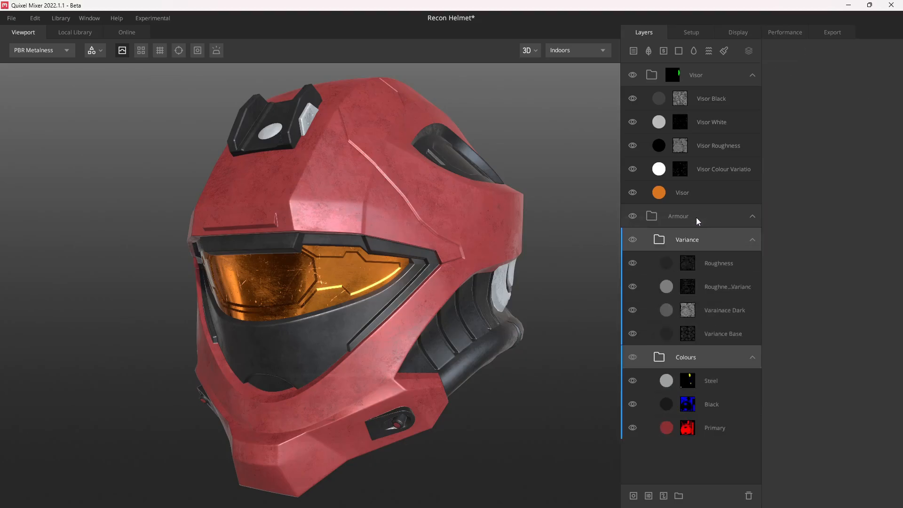
Add a group above Variance inside the Armour group and name it Wear
click(699, 235)
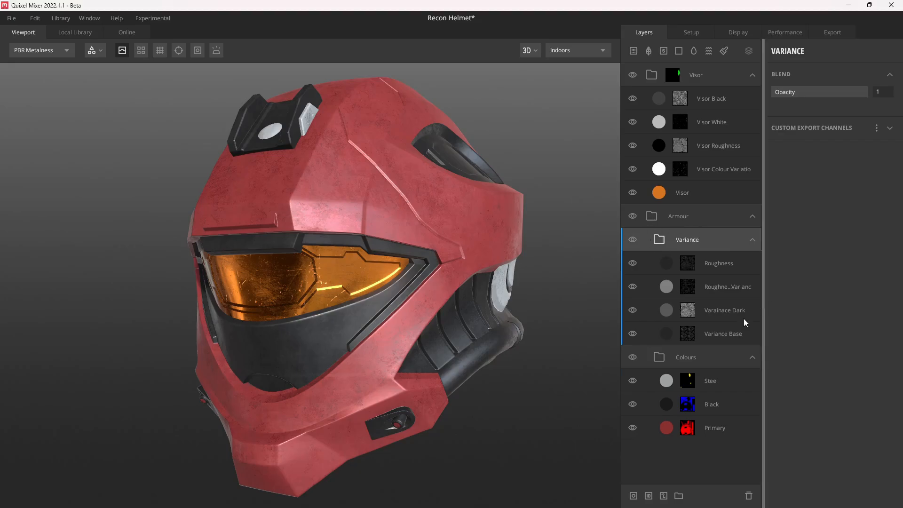
click(678, 496)
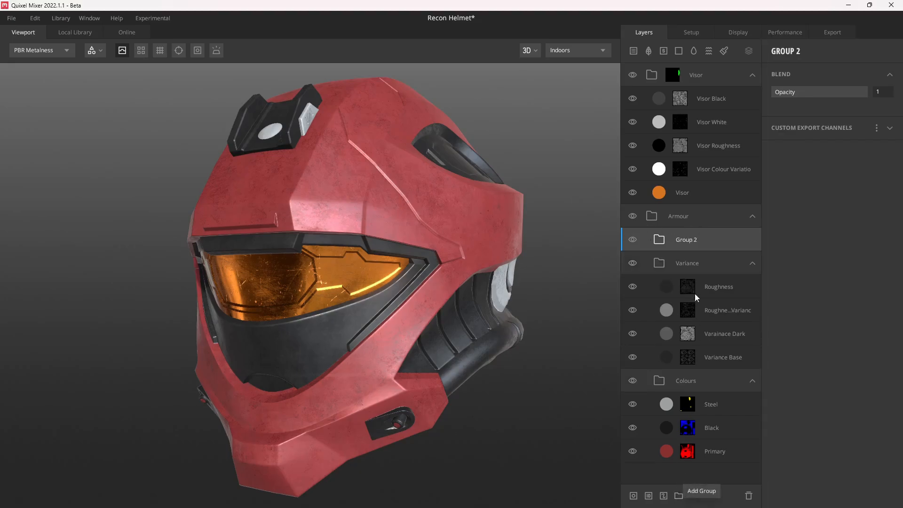
click(752, 216)
click(752, 217)
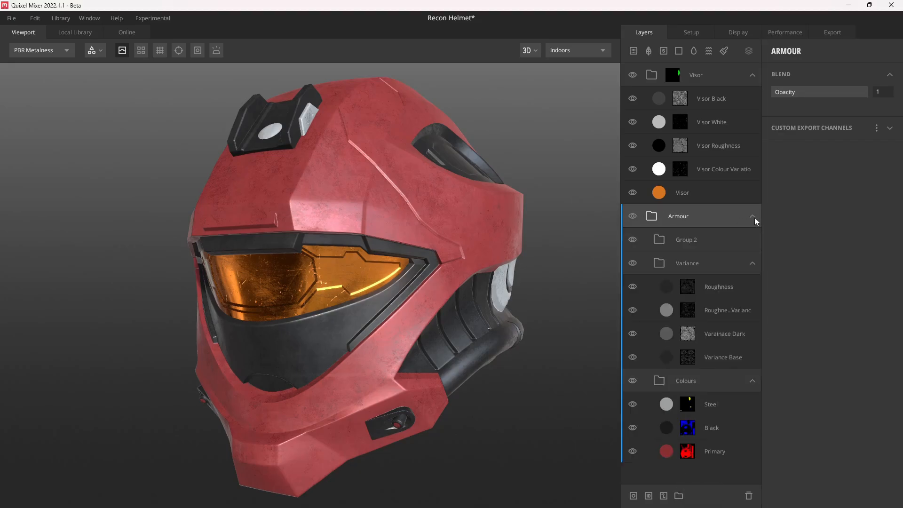
click(752, 74)
click(752, 75)
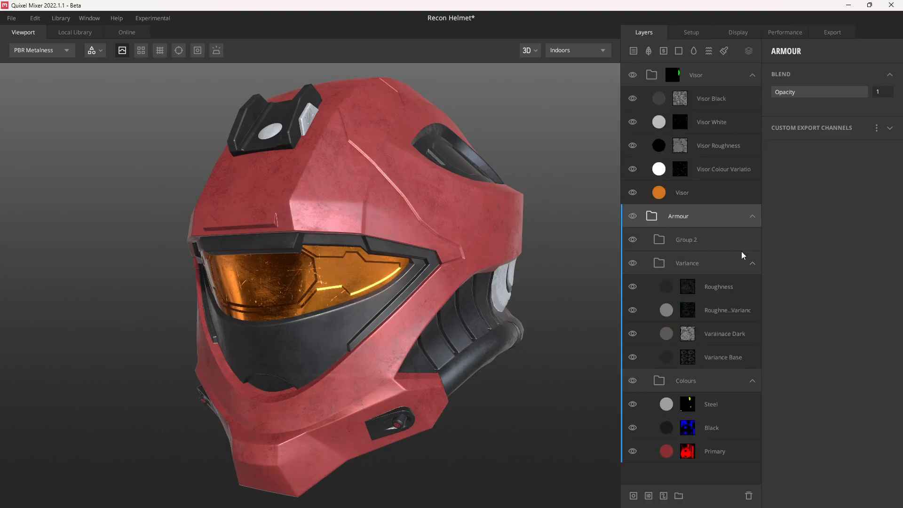
double_click(691, 240)
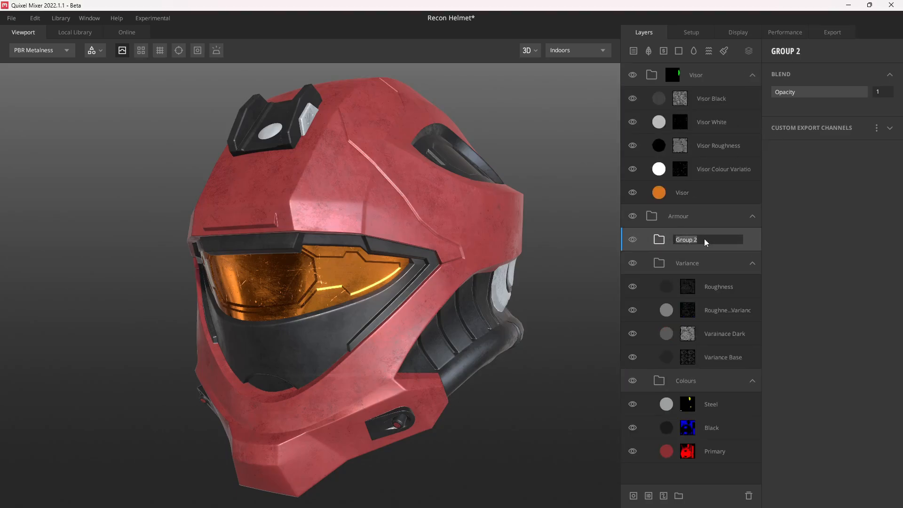
key(Return)
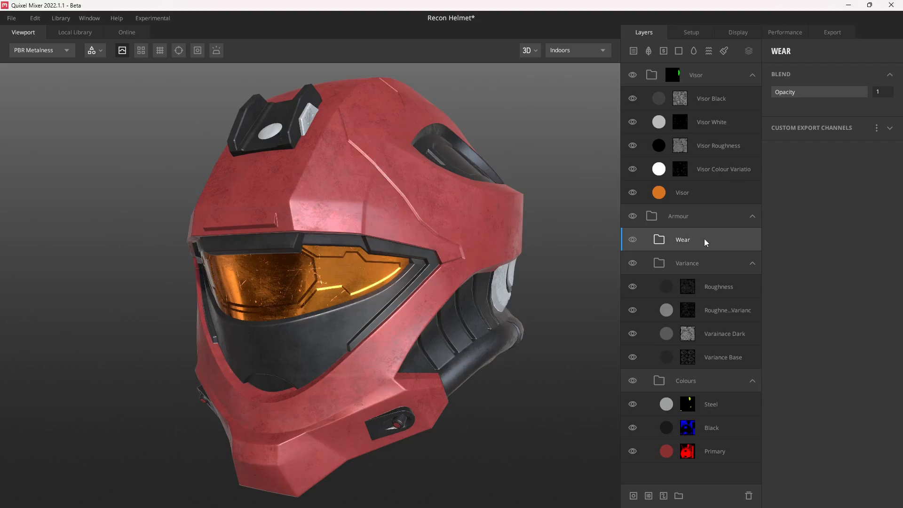
Add a solid layer, place it inside the Wear group and name it Edge Wear
click(679, 51)
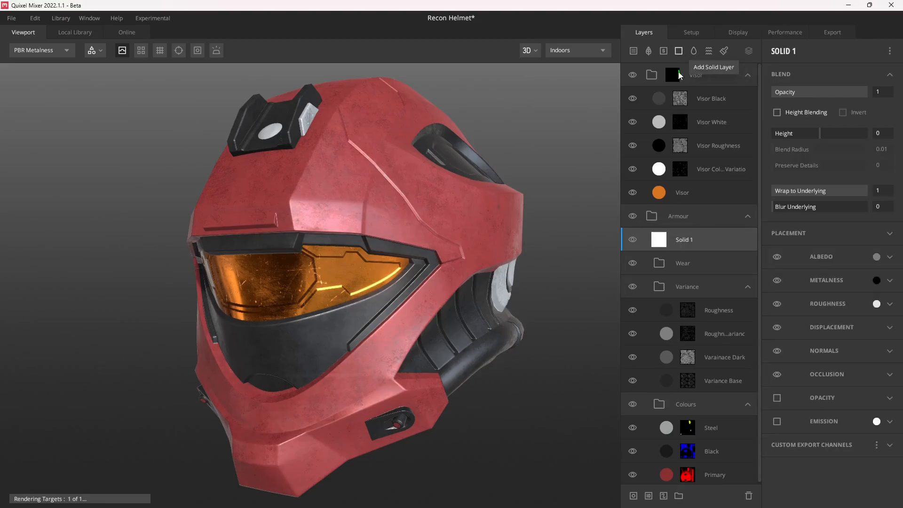
drag(694, 240, 692, 265)
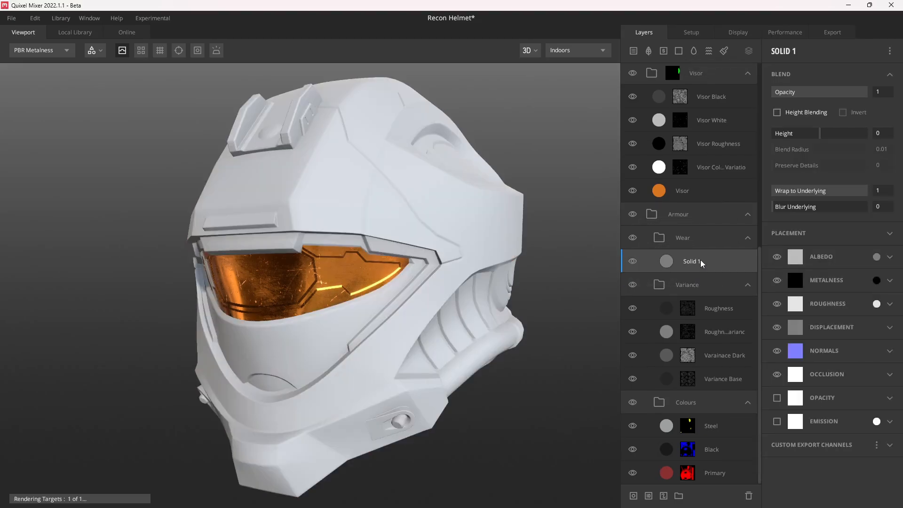
double_click(691, 262)
text(Ed)
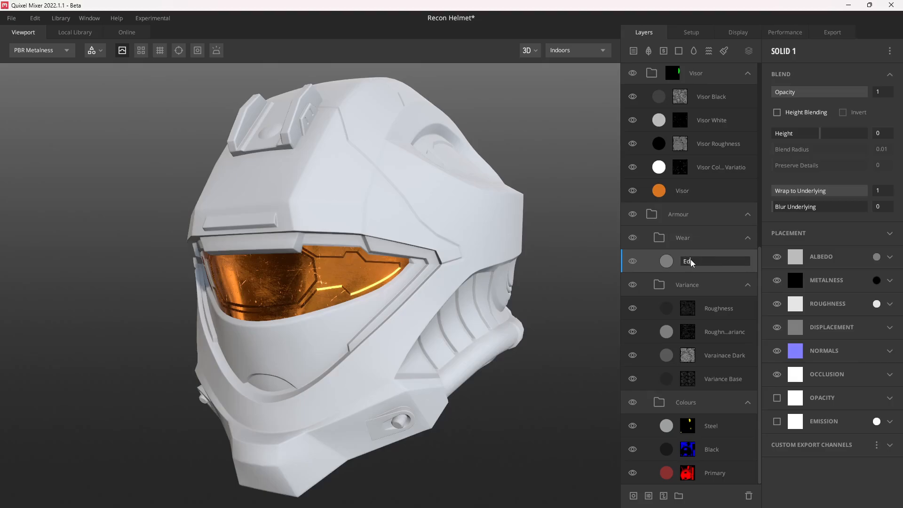
text(ge Wear)
key(Return)
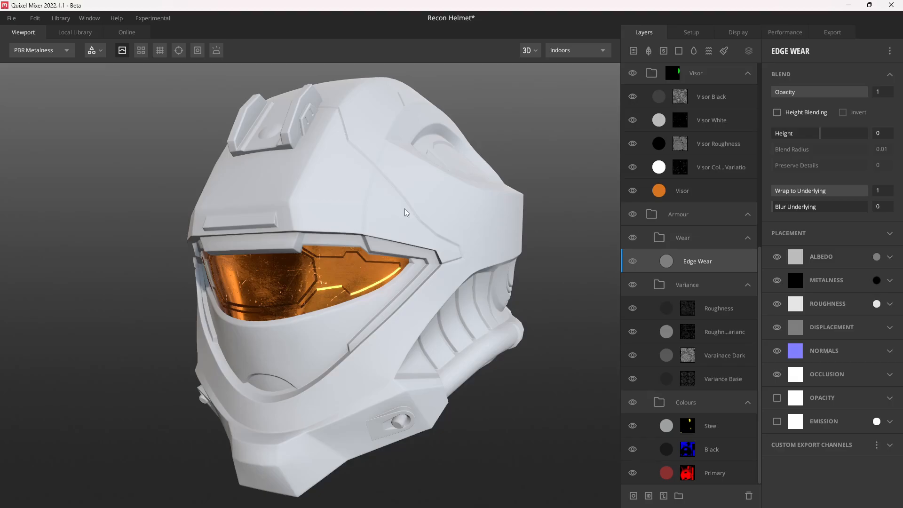
Give the Edge Wear layer a mask with a Curvature component
right_click(710, 270)
click(747, 368)
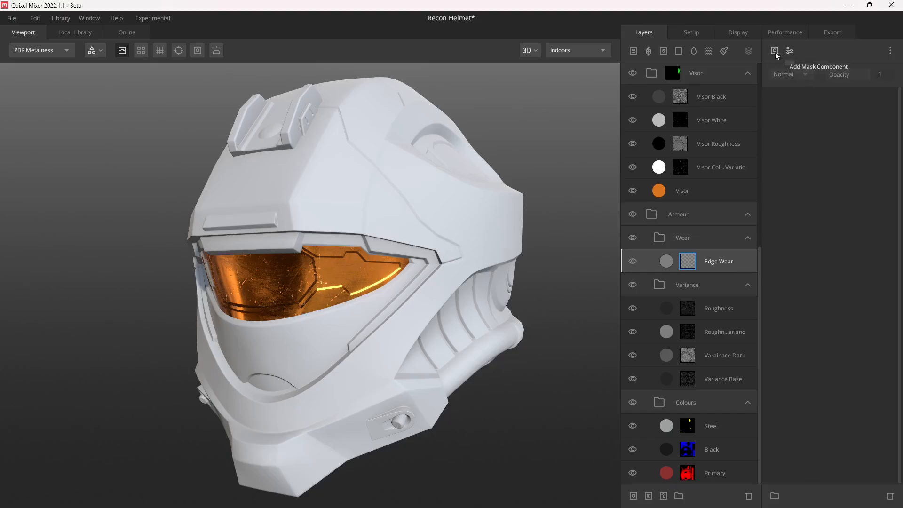
click(775, 51)
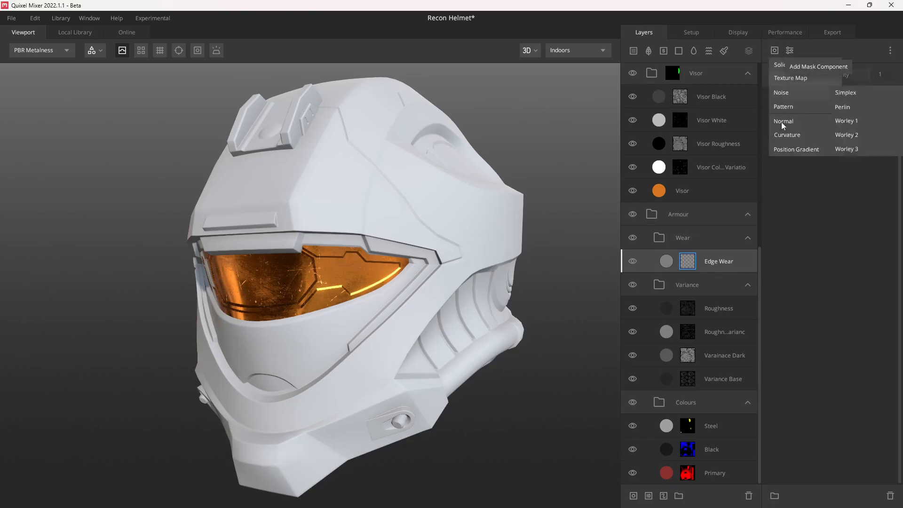
click(792, 131)
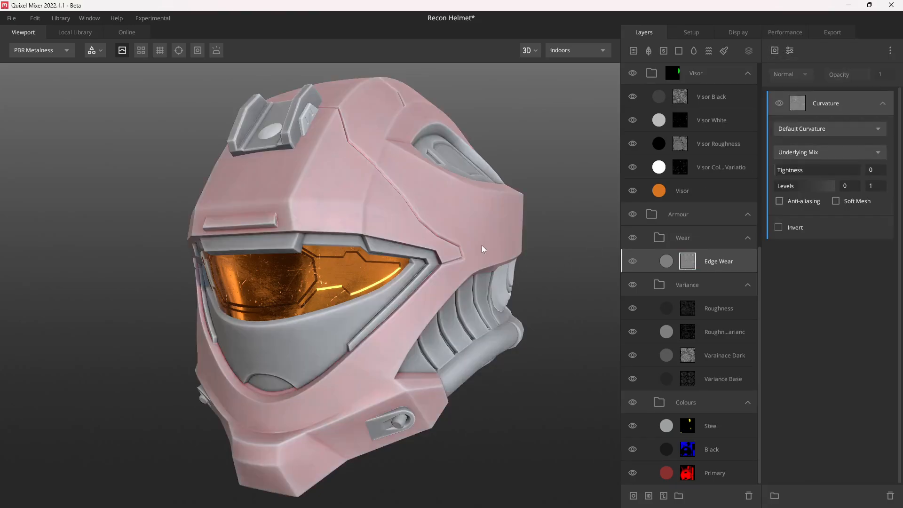
Display the layer mask on the helmet and set the Curvature component to Edges Only
key(m)
alt+drag(478, 242, 433, 248)
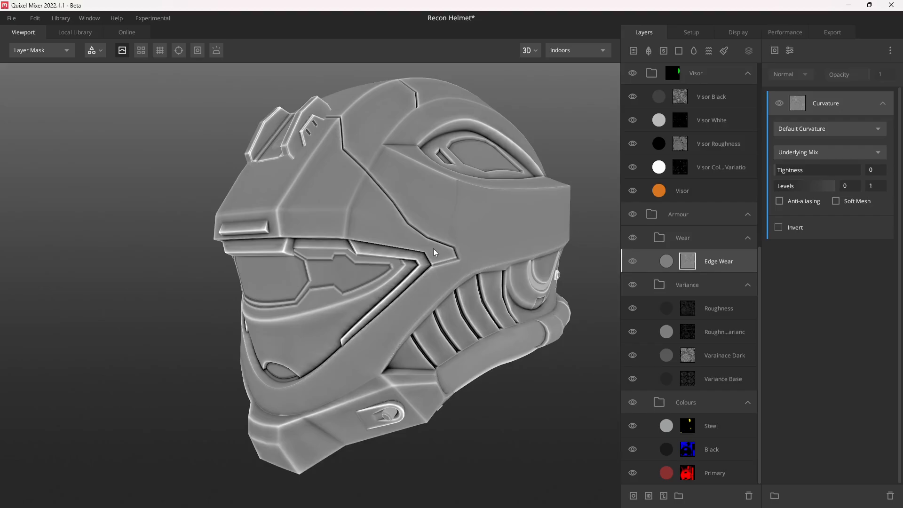
click(809, 129)
click(820, 159)
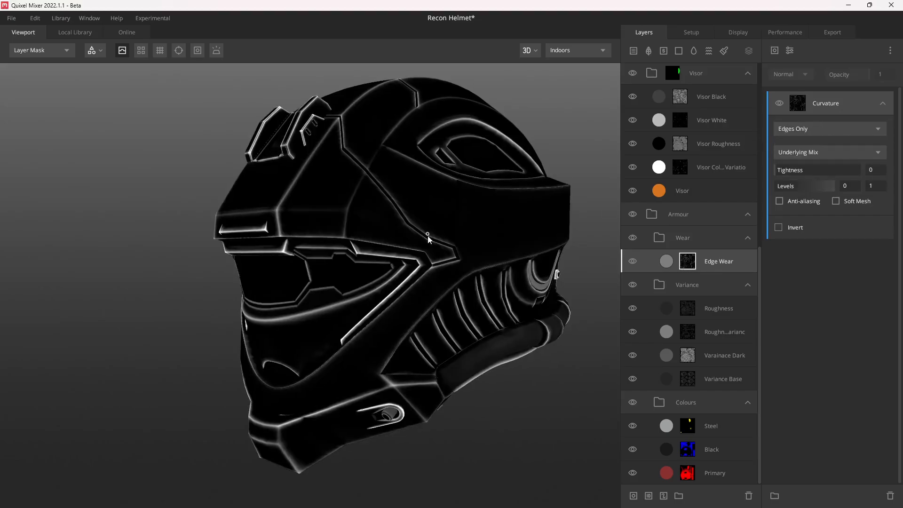
Set the Tightness of the edge curvature mask to 0.442 to thin the edge lines
alt+drag(428, 235, 409, 183)
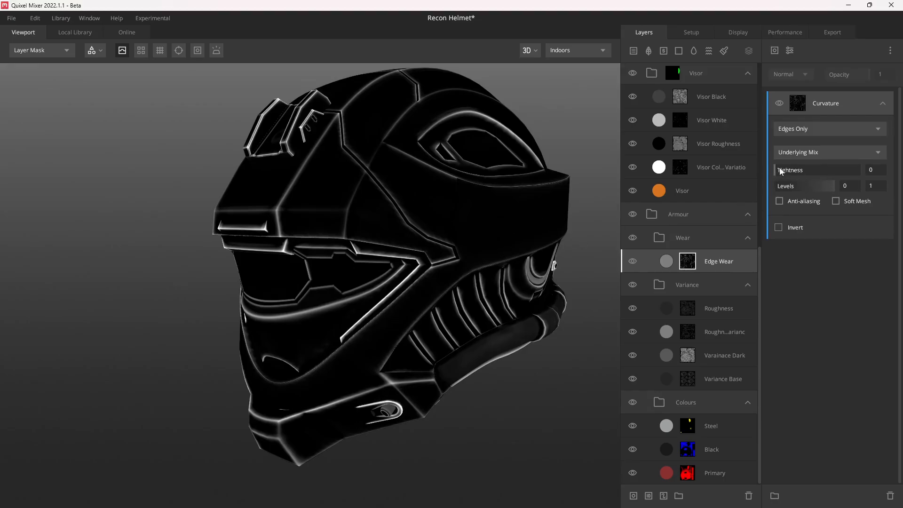
middle_drag(499, 213, 486, 222)
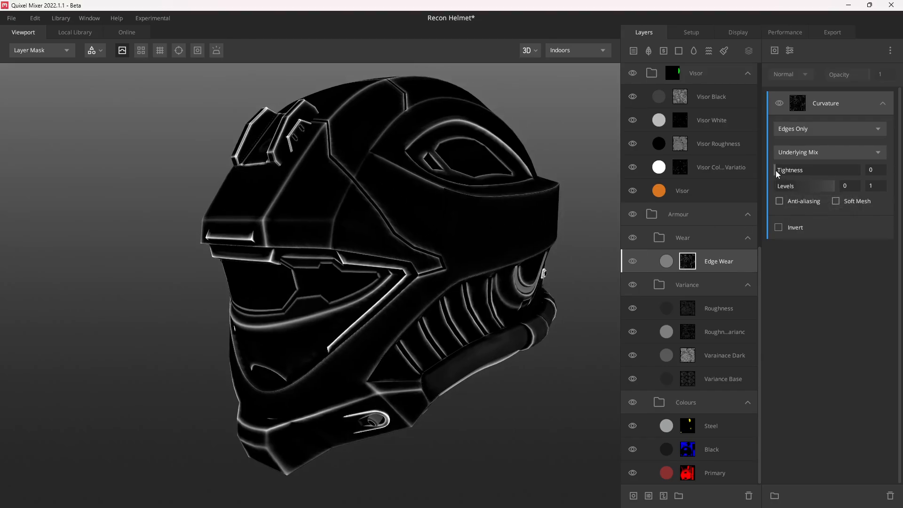
scroll(498, 303, up, 5)
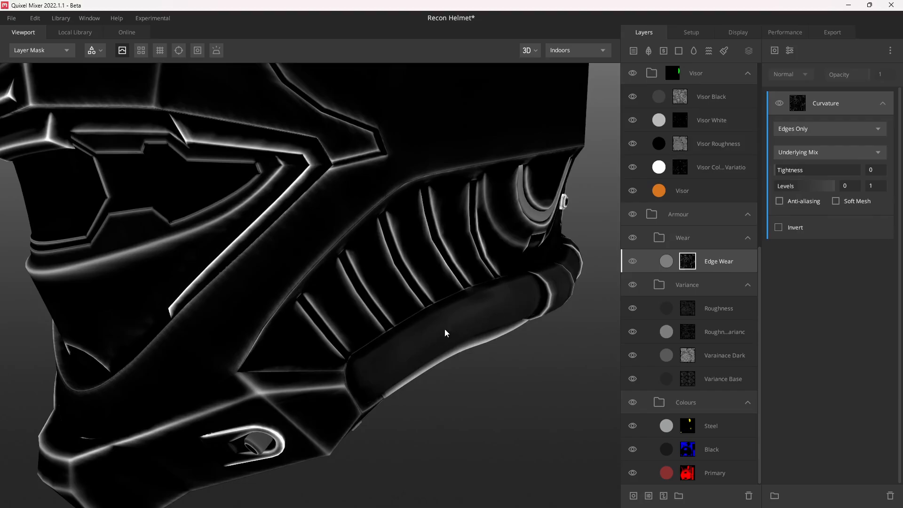
scroll(445, 330, down, 5)
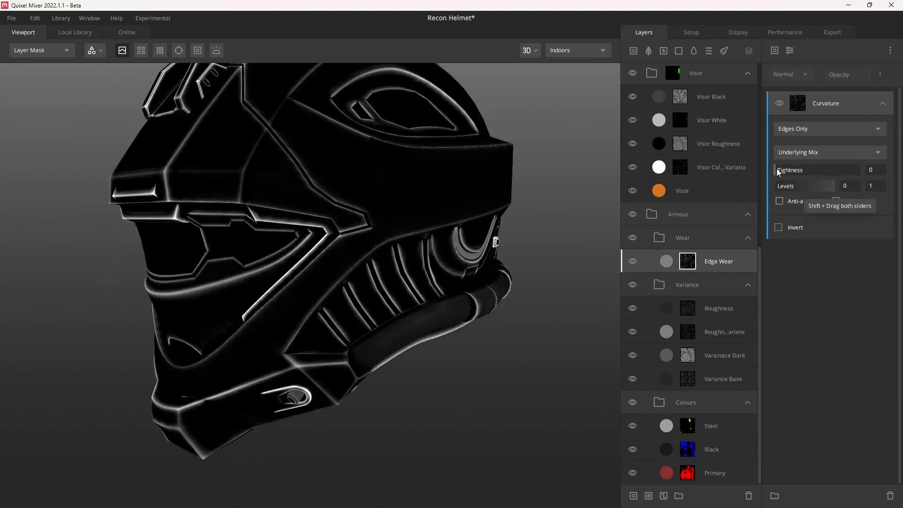
drag(777, 169, 813, 175)
middle_drag(347, 222, 360, 230)
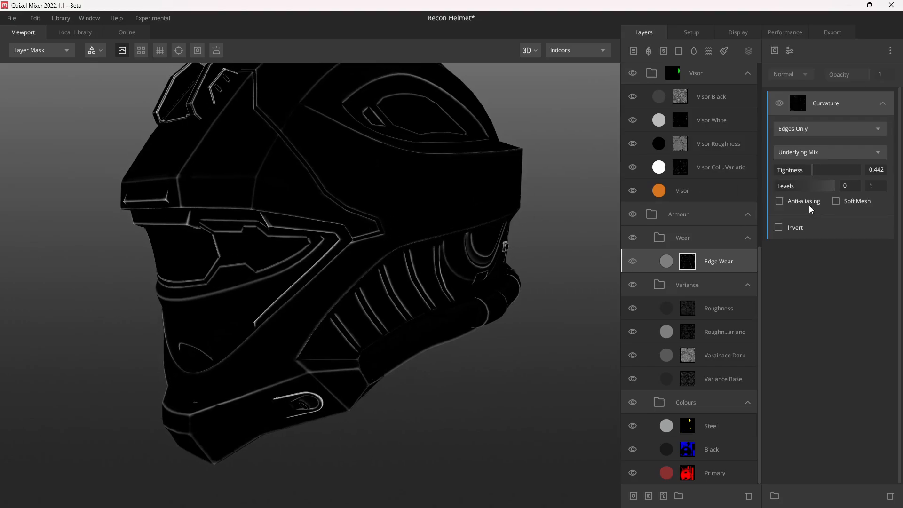
Set the curvature mask Levels to 0.032 and 0.294 to sharpen and brighten the edges
drag(775, 186, 777, 188)
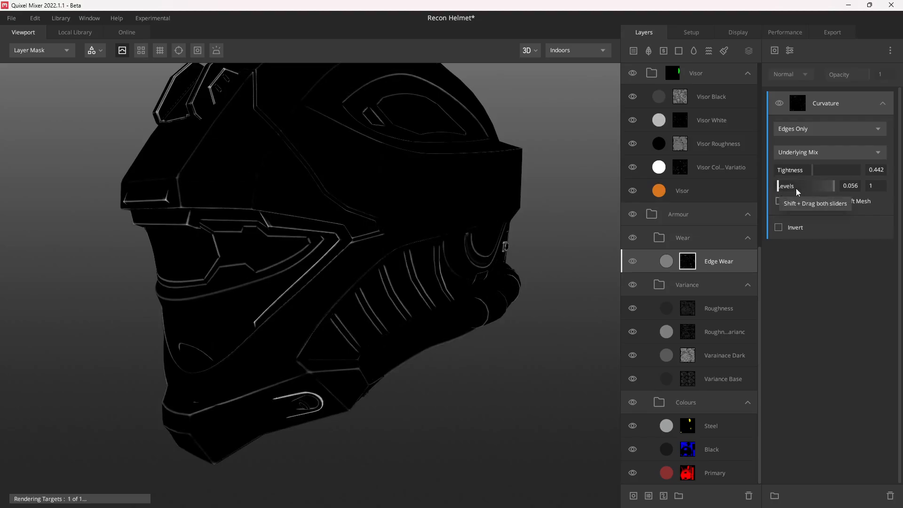
drag(834, 187, 792, 187)
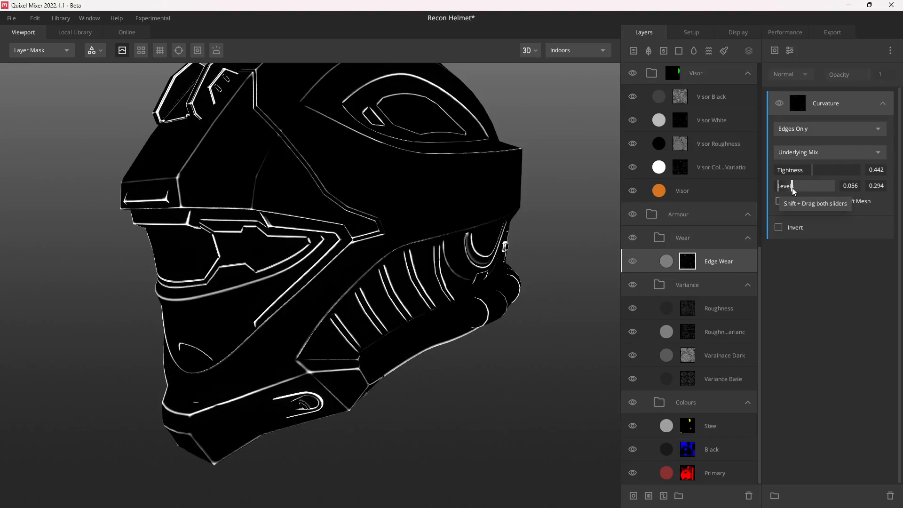
drag(373, 202, 347, 220)
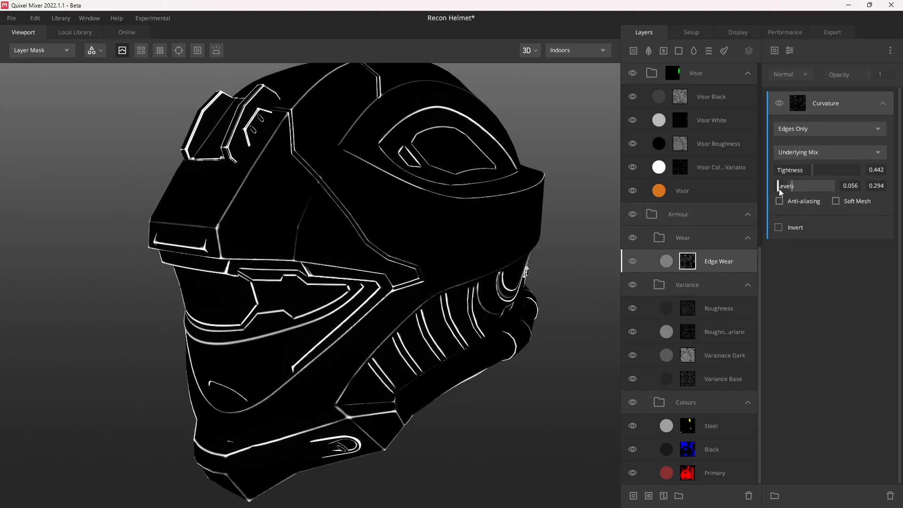
click(778, 188)
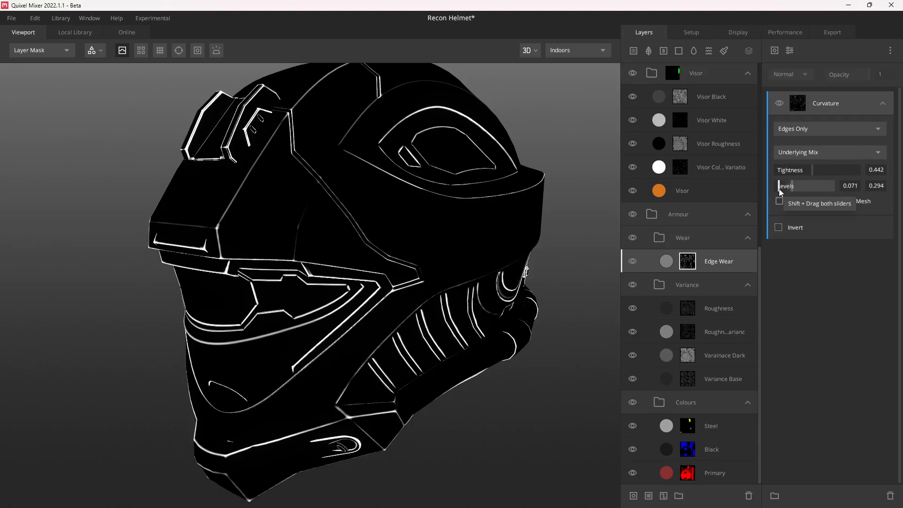
drag(779, 188, 776, 189)
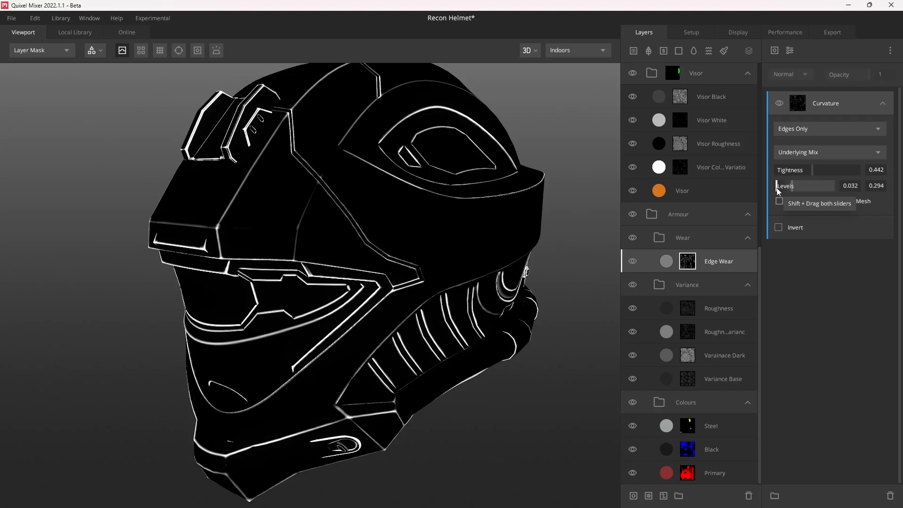
drag(441, 222, 453, 225)
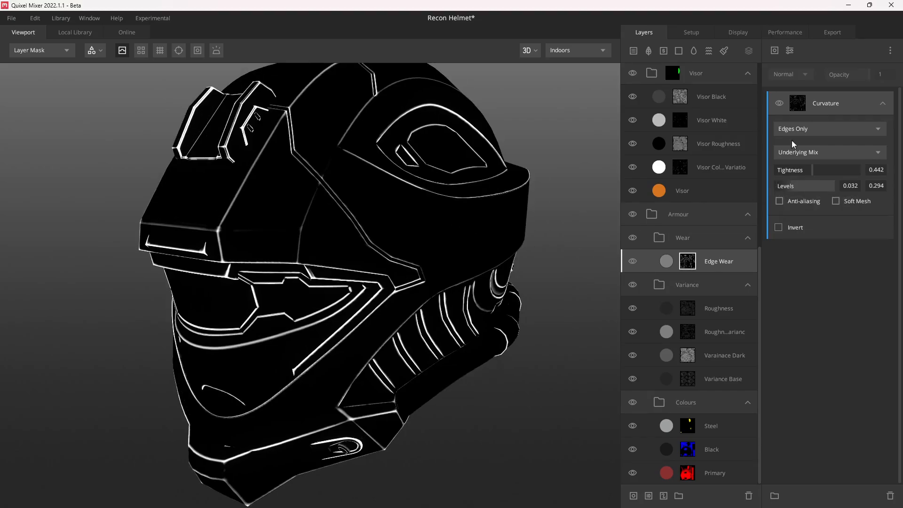
Return the viewport to the PBR Metalness display and examine the edge wear across the helmet
key(m)
drag(412, 216, 343, 194)
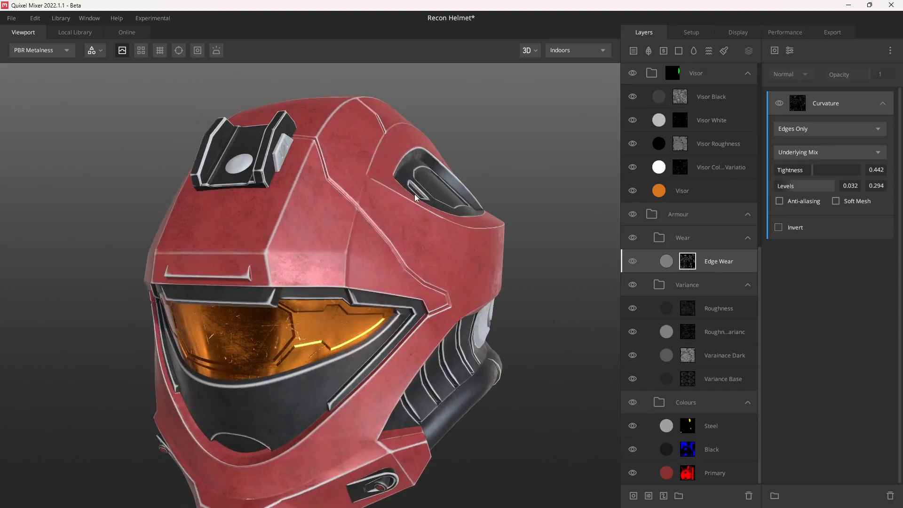
middle_drag(414, 194, 427, 177)
drag(369, 239, 360, 255)
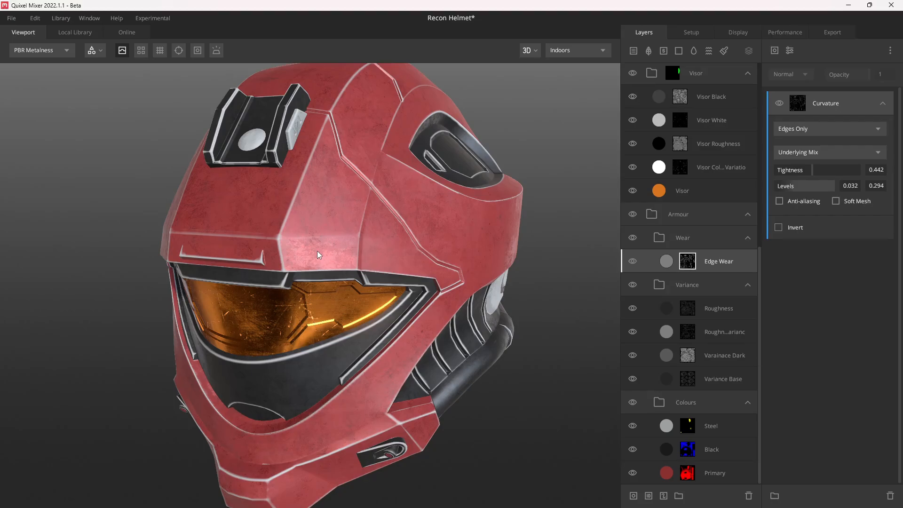
Set the Edge Wear layer's albedo colour to hex 777C7F
click(667, 265)
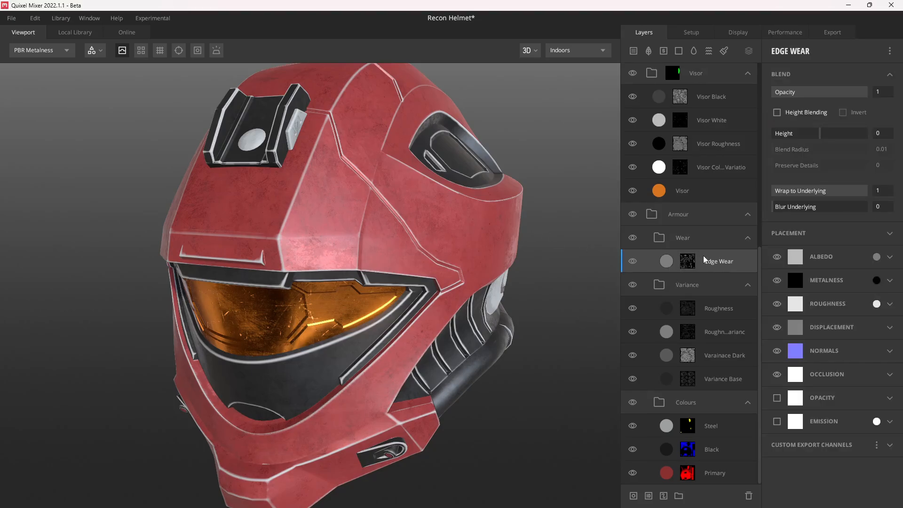
click(876, 257)
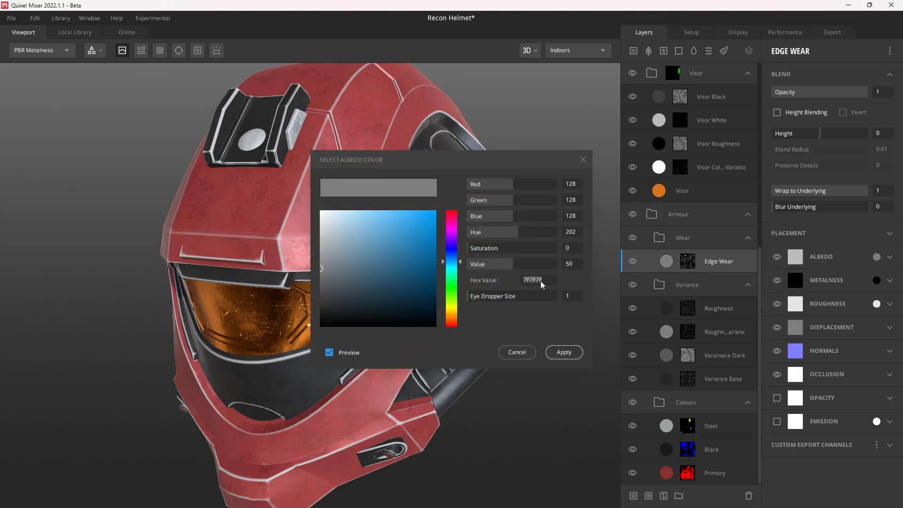
text(777C7F)
click(564, 352)
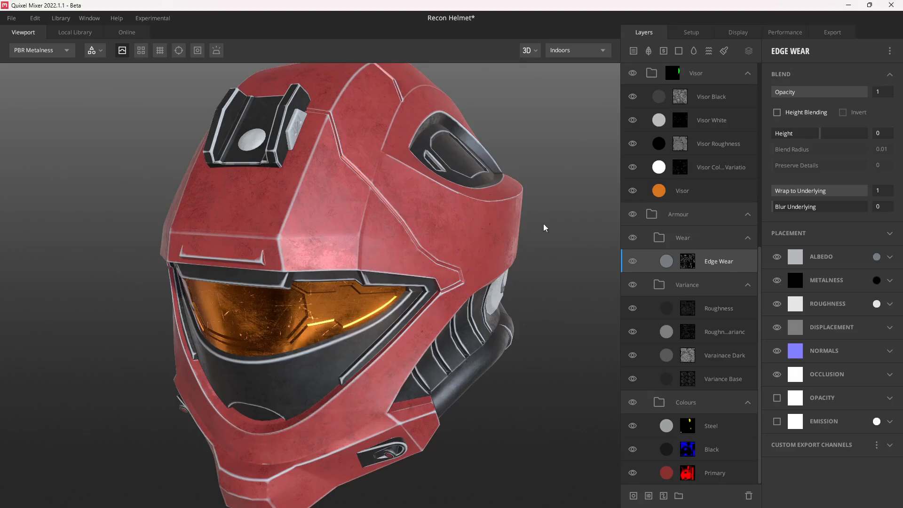
Set the Edge Wear layer's metalness colour to white
click(876, 280)
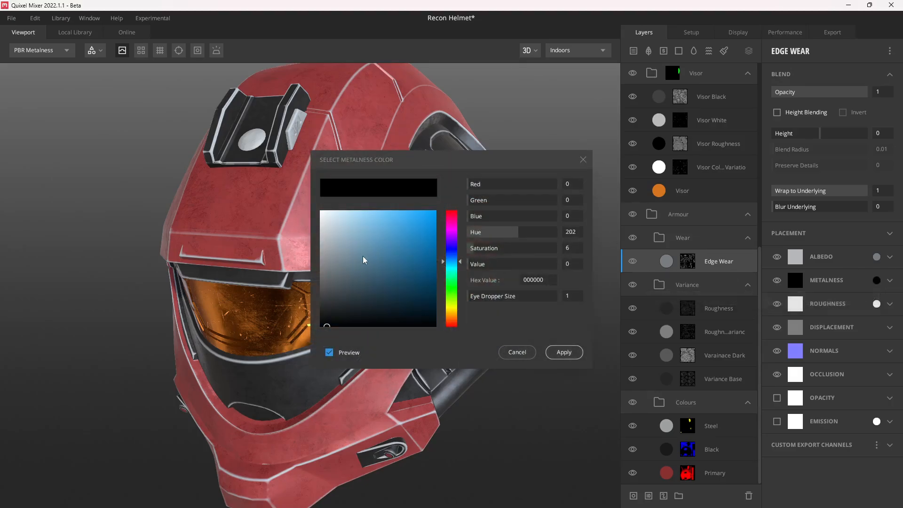
click(361, 216)
click(564, 352)
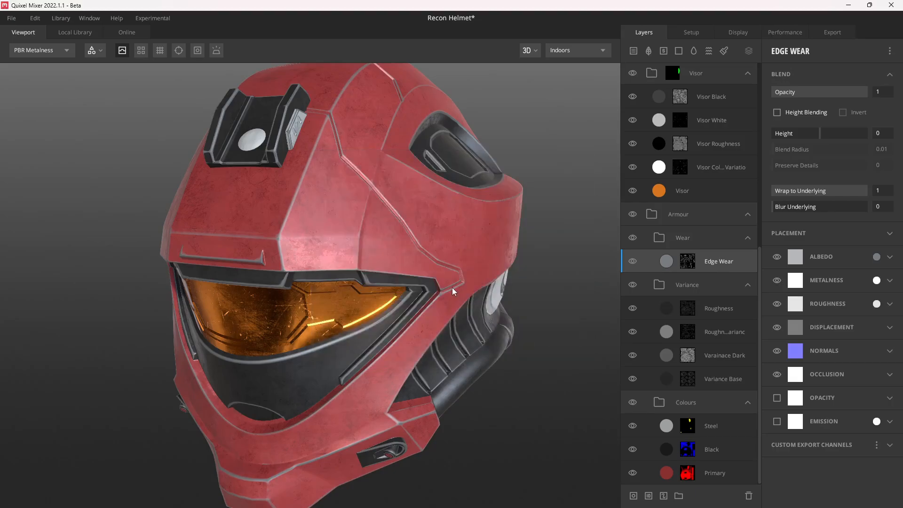
Set the Value of the Edge Wear layer's roughness colour to 44
click(876, 304)
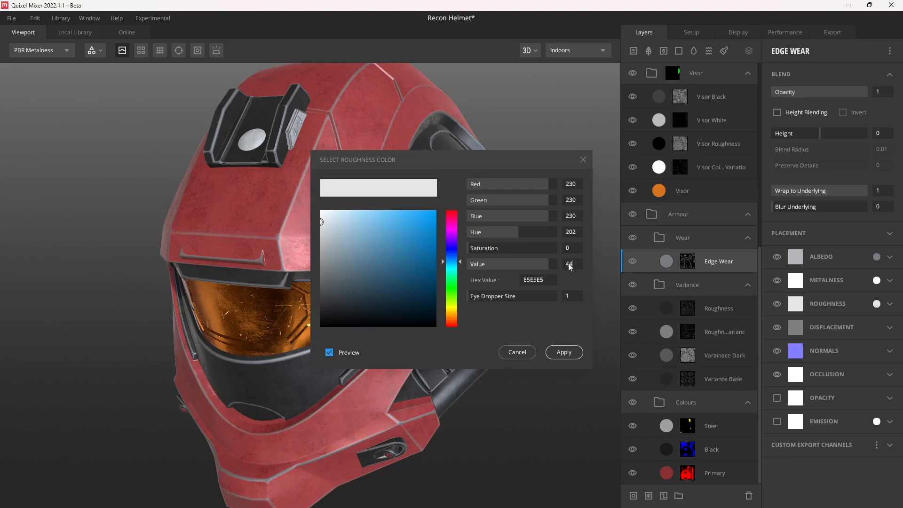
click(568, 263)
text(44)
key(Return)
click(564, 353)
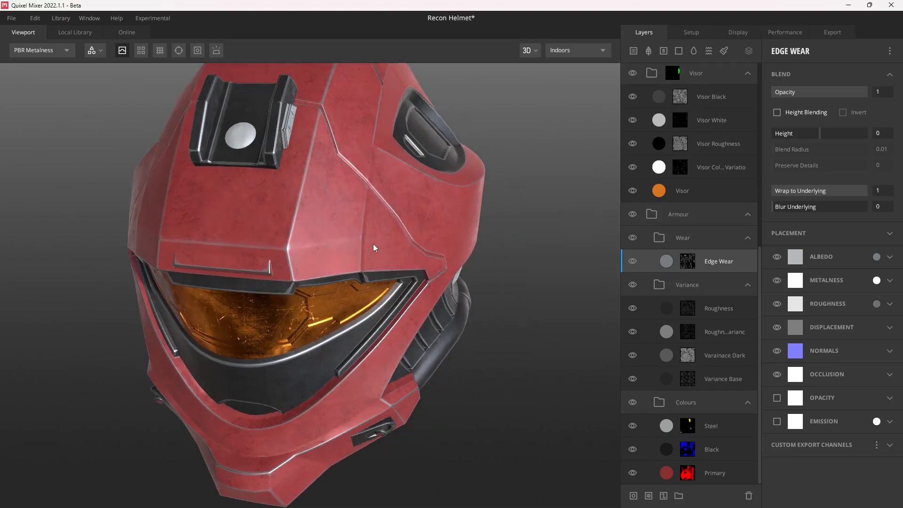
Set the Edge Wear layer's blend Height to -0.5 and Wrap to Underlying to 0.99
mouse_move(374, 244)
mouse_down()
mouse_move(375, 264)
mouse_move(307, 261)
mouse_move(262, 295)
mouse_move(402, 249)
mouse_up()
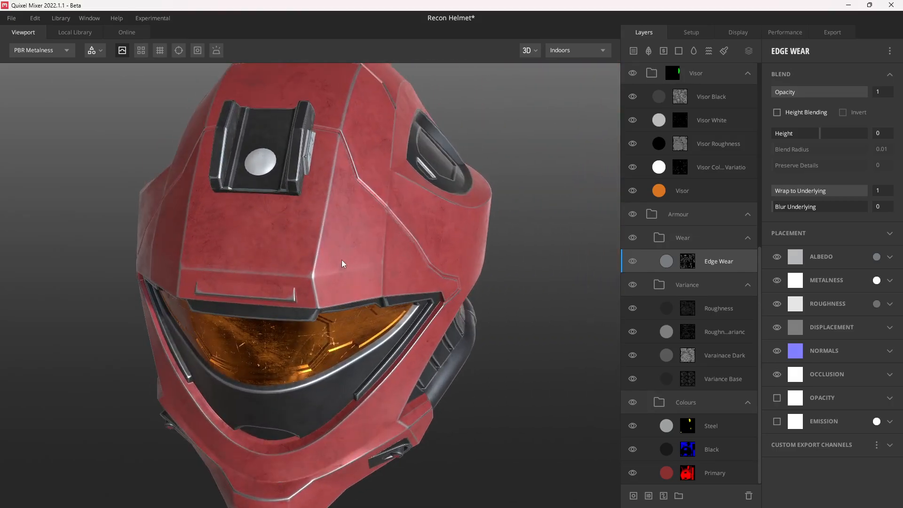
drag(354, 269, 331, 250)
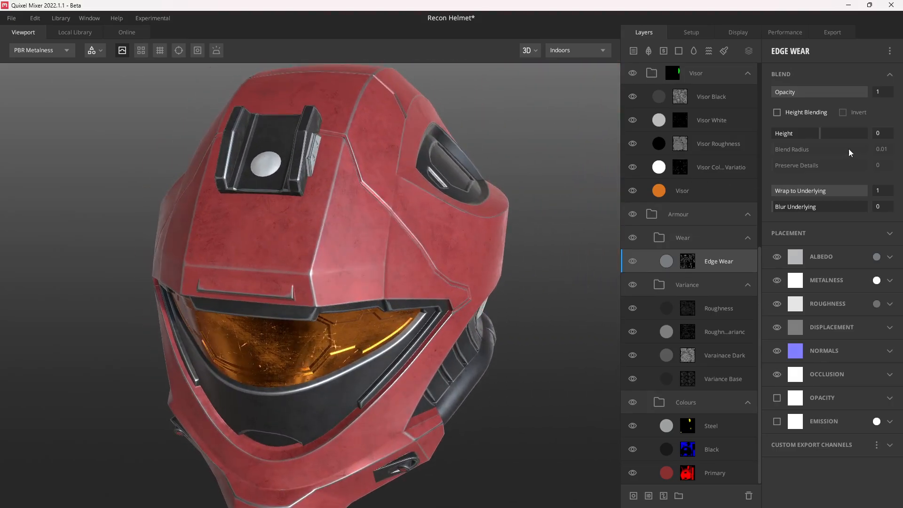
scroll(332, 231, up, 2)
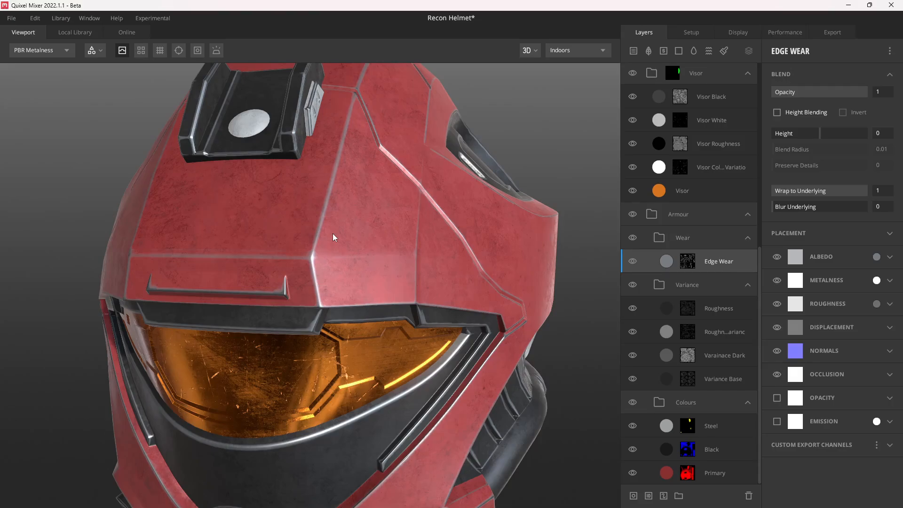
drag(332, 233, 317, 234)
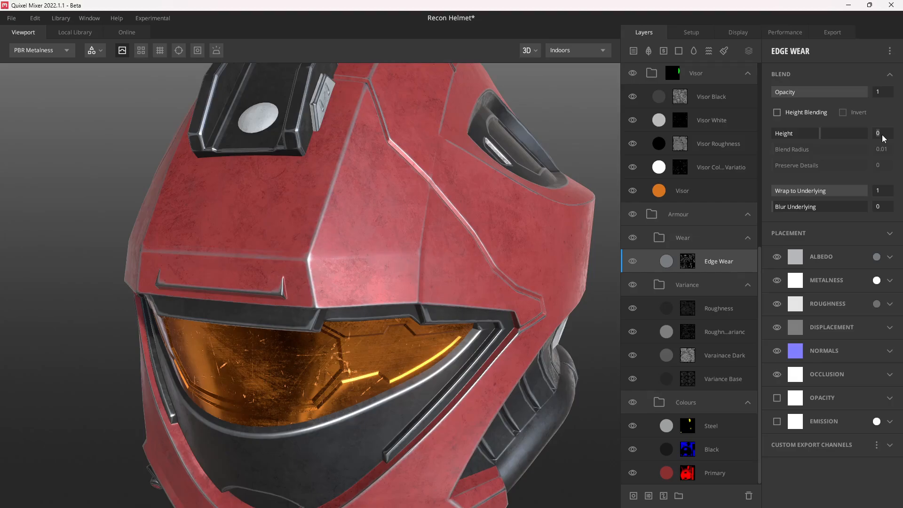
text(-0.5)
key(Return)
text(.999)
key(Return)
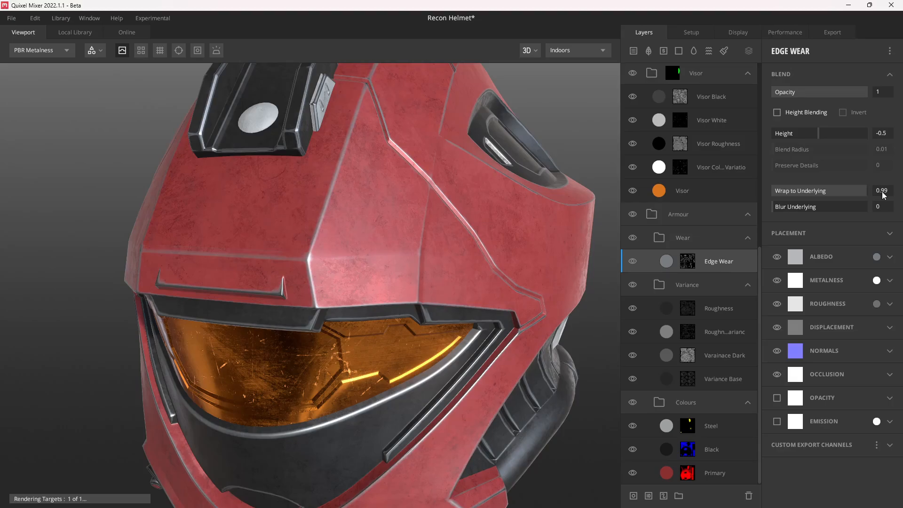
Display the Edge Wear layer mask and add a Worley 1 noise component above its curvature component
scroll(371, 216, up, 3)
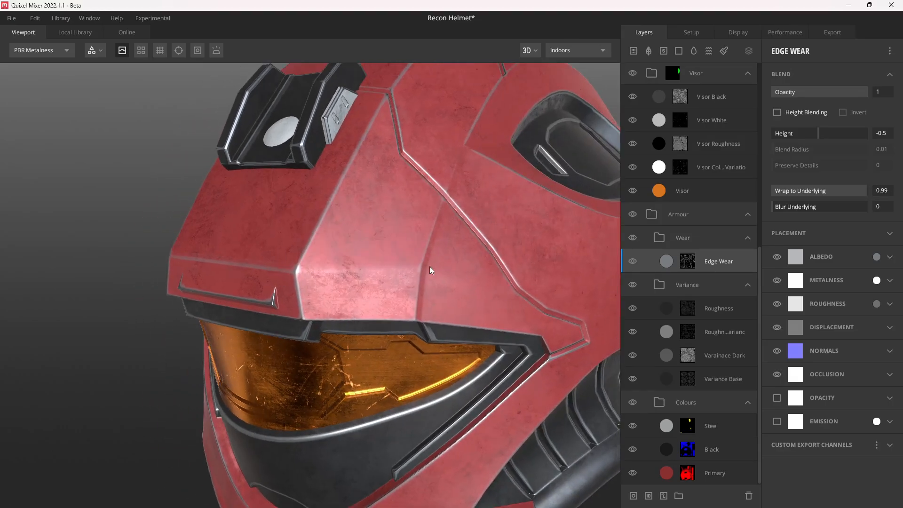
key(m)
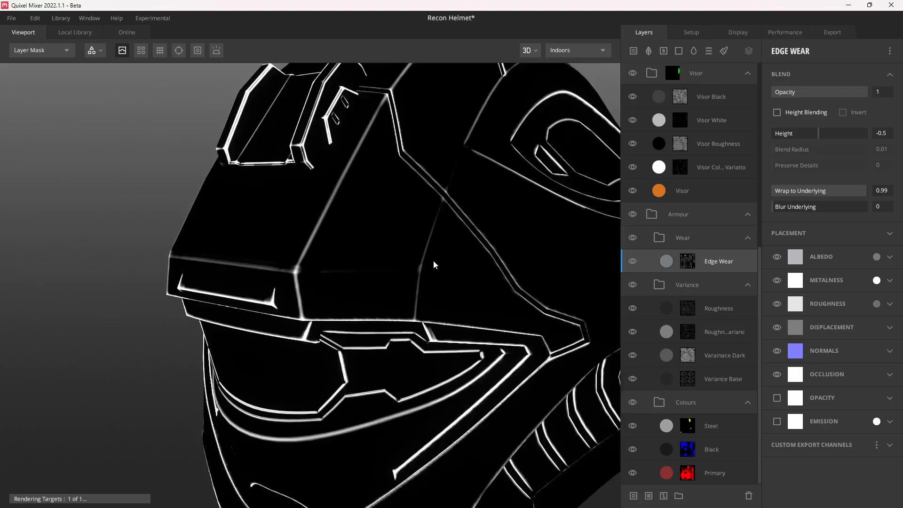
click(687, 260)
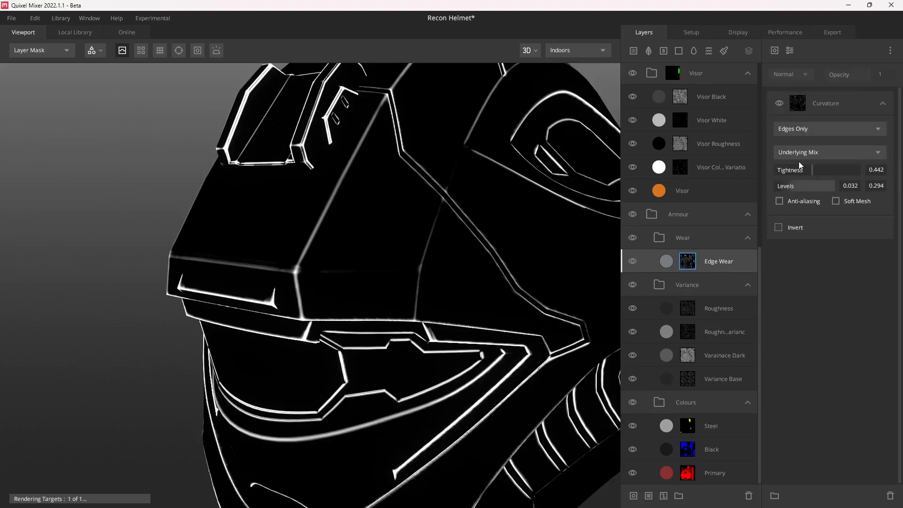
click(814, 94)
click(774, 50)
mouse_move(794, 91)
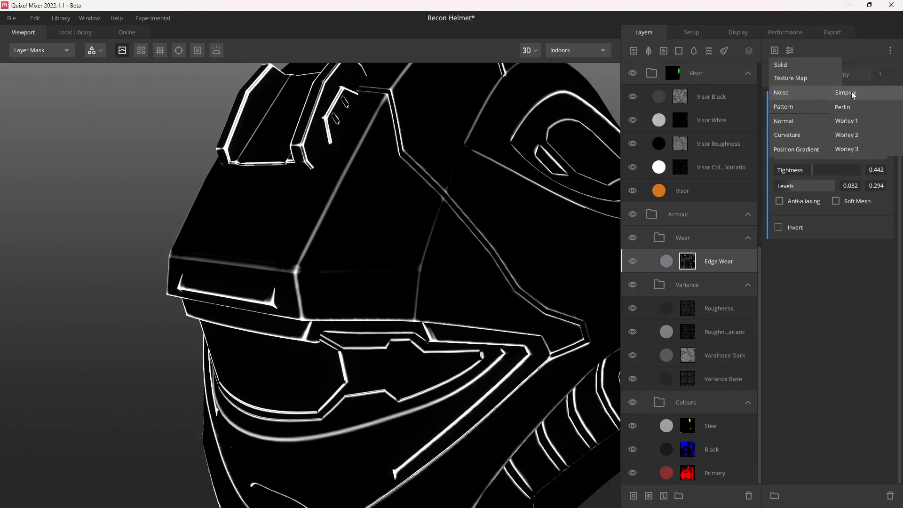
click(851, 121)
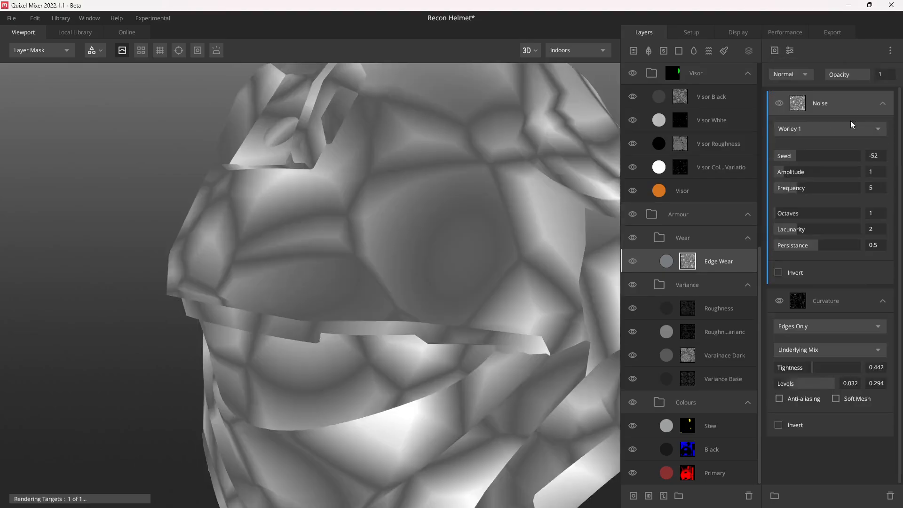
Set the Worley 1 noise's Seed to -55 and Amplitude to 9.2
click(876, 155)
text(-55)
key(Return)
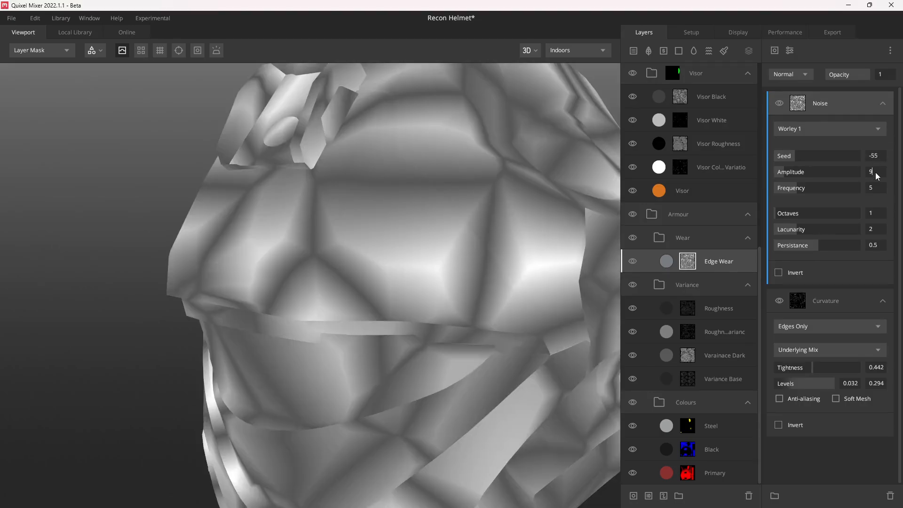
click(875, 172)
text(9.2)
key(Return)
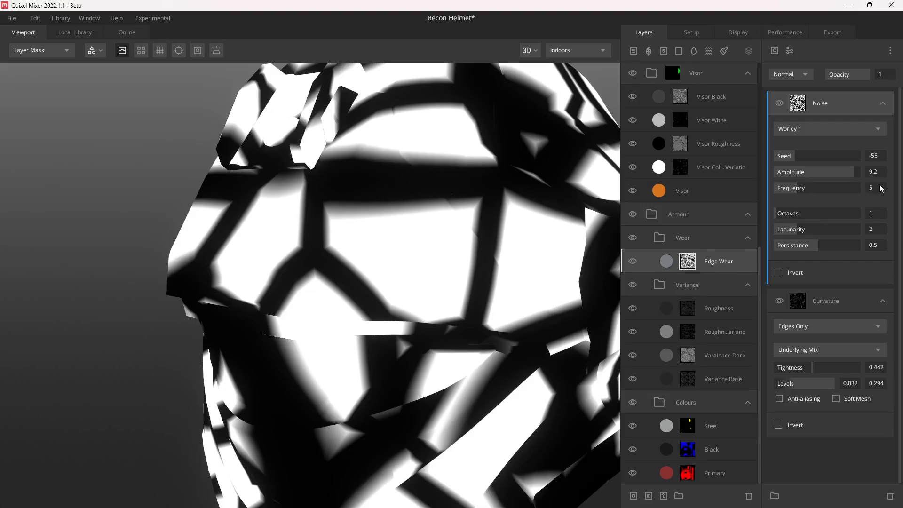
Refine the noise detail with 7 Octaves, a Lacunarity of 3 and a Persistance of 0.6
click(881, 189)
scroll(319, 252, down, 5)
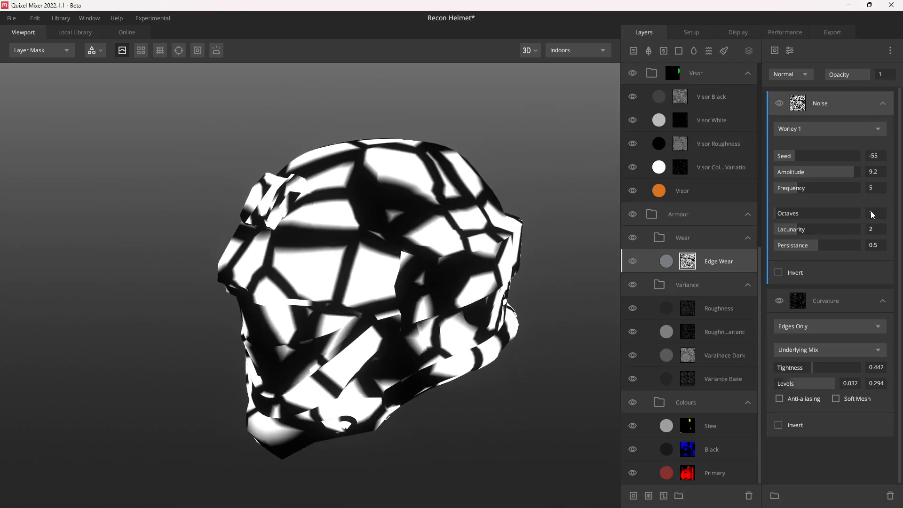
text(7)
key(Return)
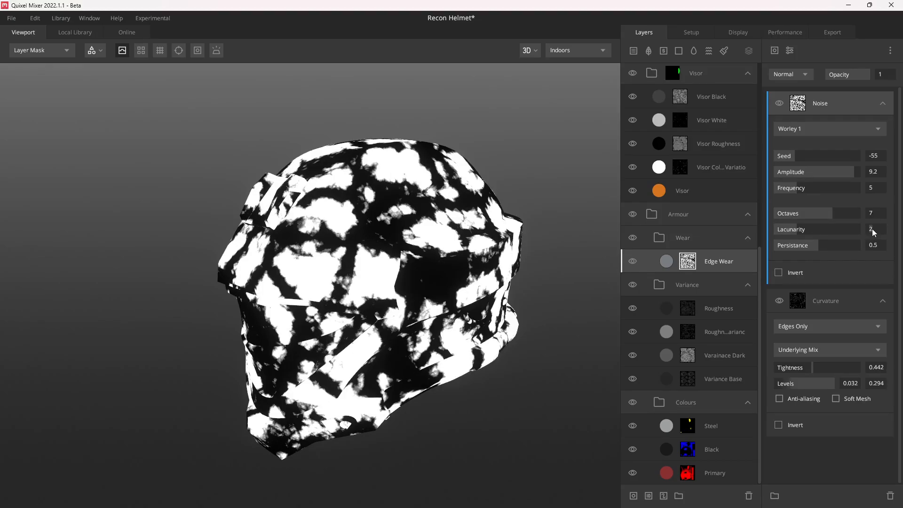
text(3)
key(Return)
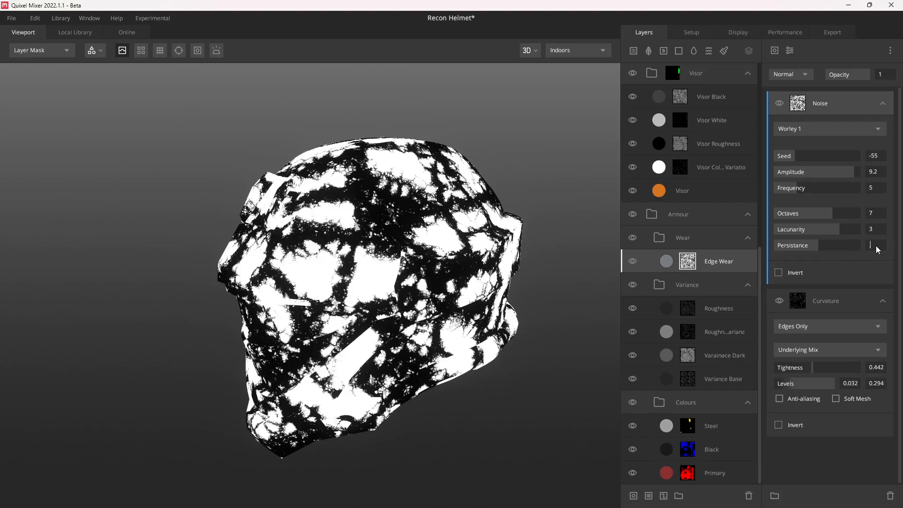
text(0.6)
key(Return)
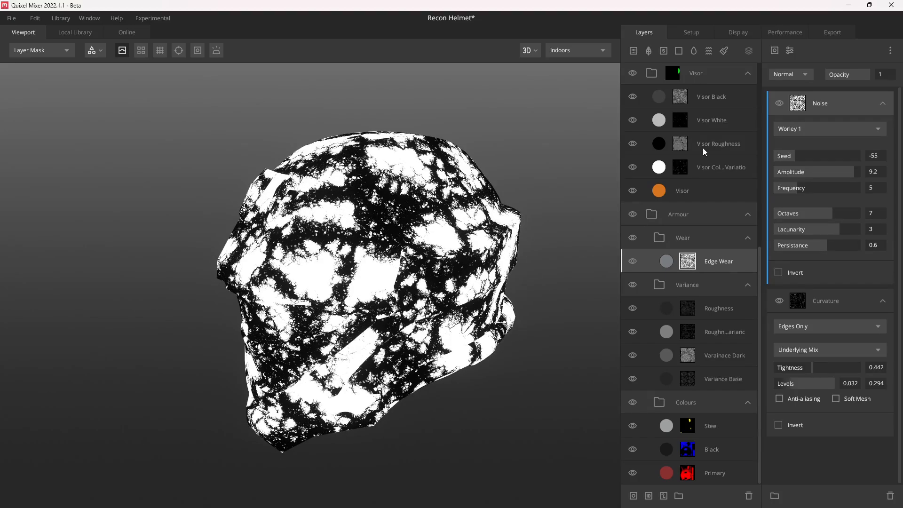
Set the noise component's blend mode to Multiply over the curvature component
click(794, 75)
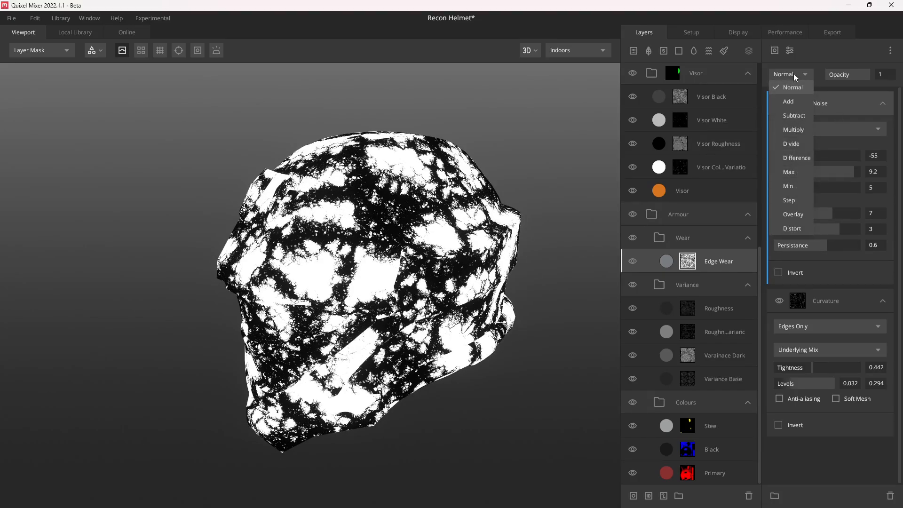
click(795, 132)
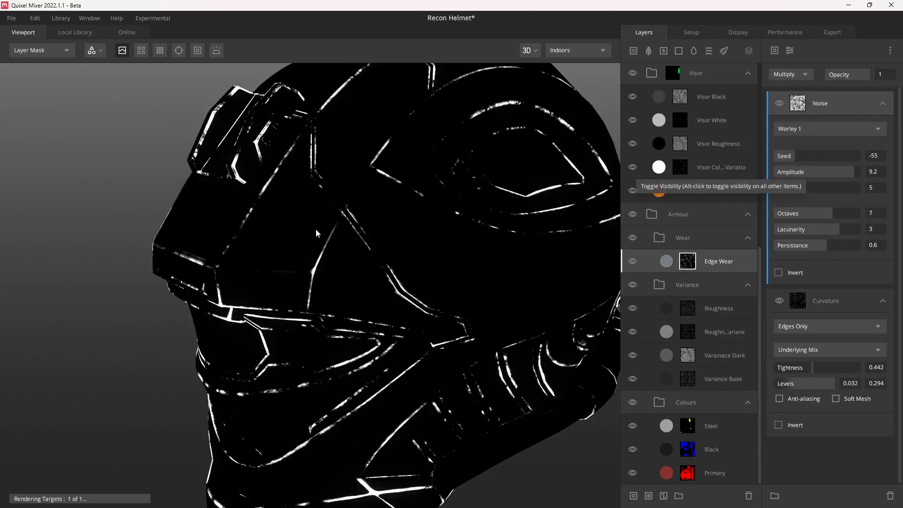
Examine the edge wear break-up around the helmet in both the Layer Mask and PBR Metalness displays
drag(315, 228, 323, 145)
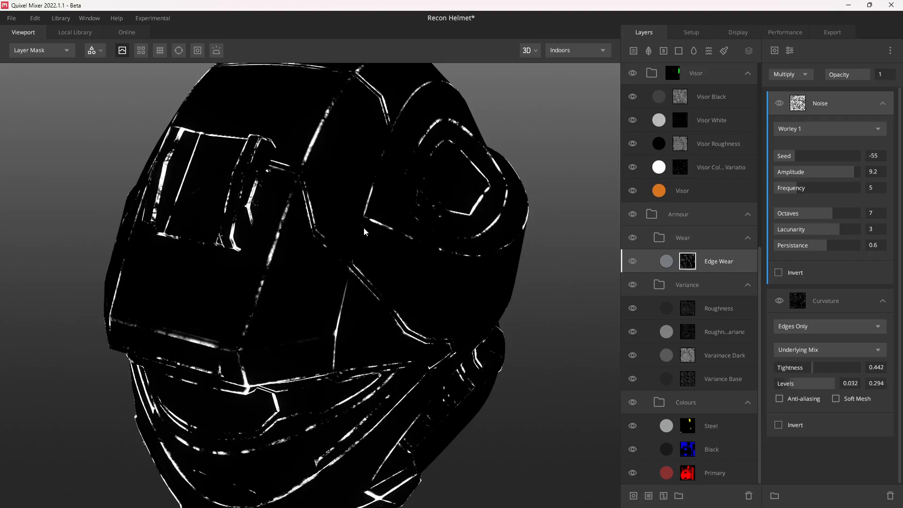
drag(363, 230, 343, 233)
scroll(298, 295, up, 6)
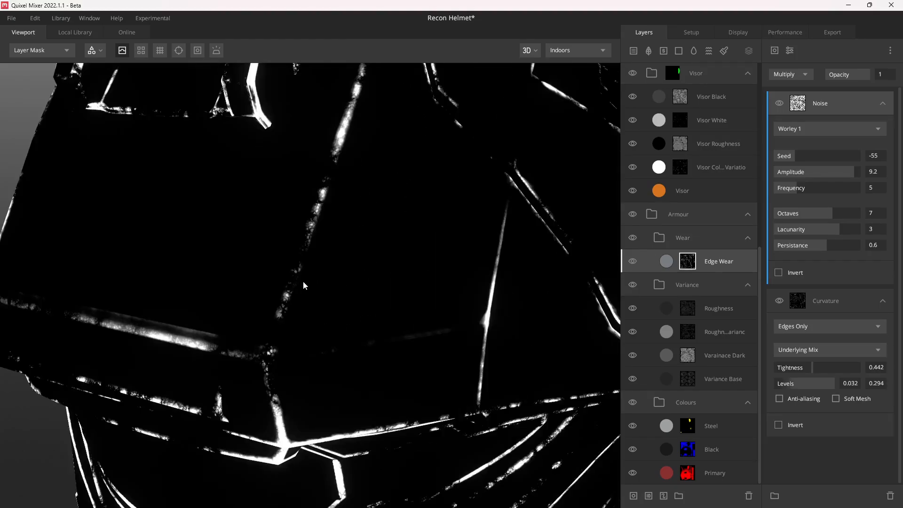
key(m)
drag(301, 274, 419, 266)
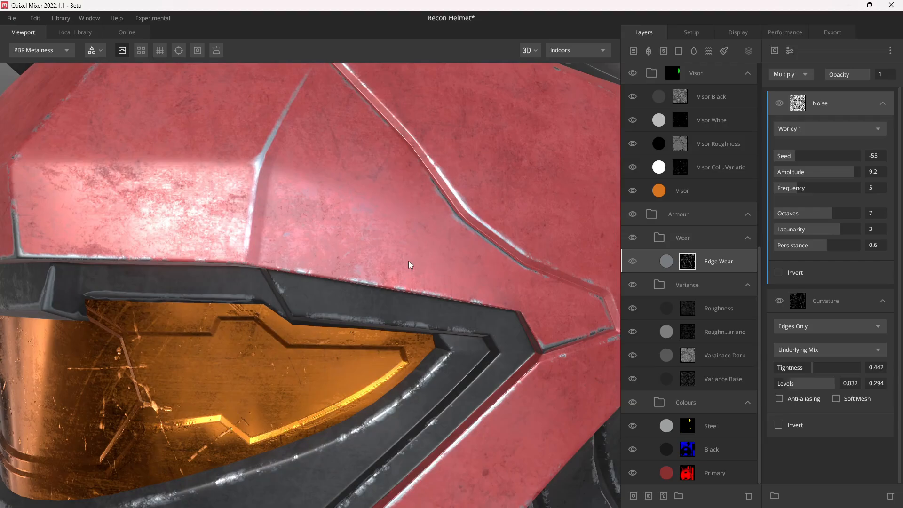
key(m)
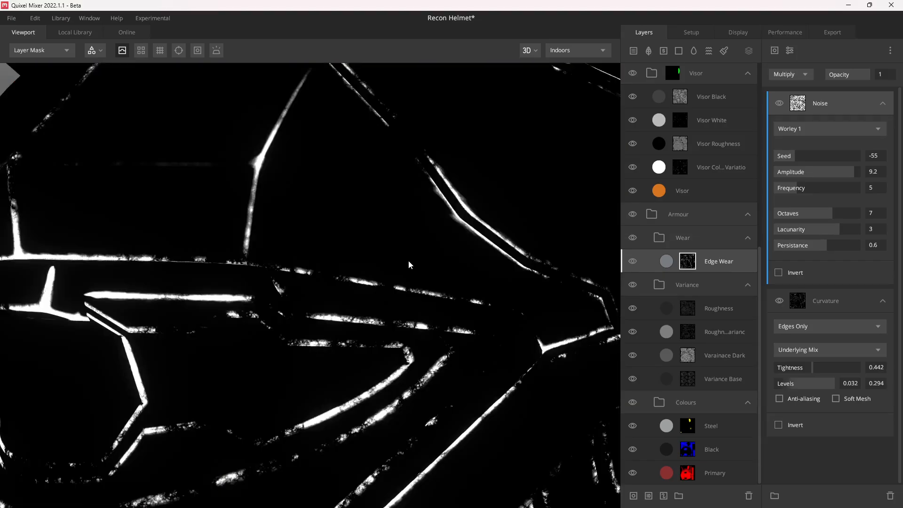
scroll(390, 249, down, 5)
drag(374, 240, 307, 253)
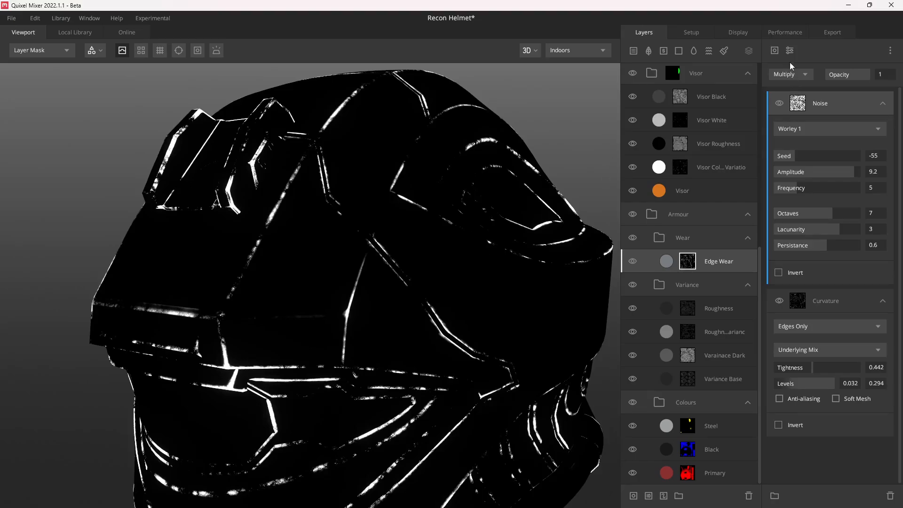
Add a Brightness/Contrast modifier to the Edge Wear mask with Brightness -0.16 and Contrast 7.243
click(777, 49)
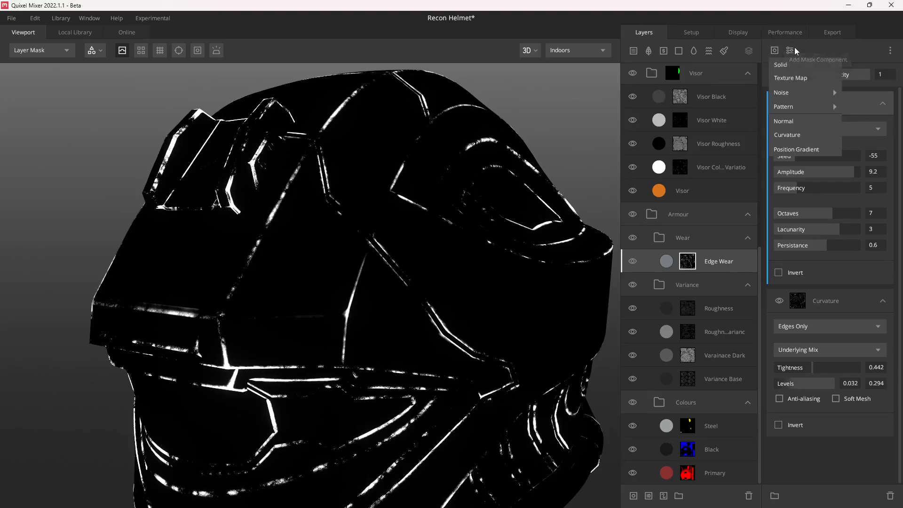
click(793, 48)
click(791, 49)
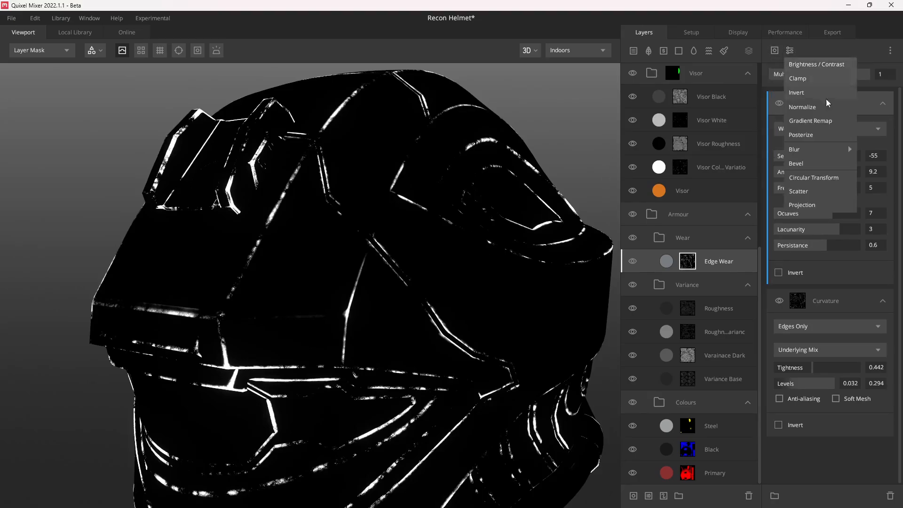
click(826, 66)
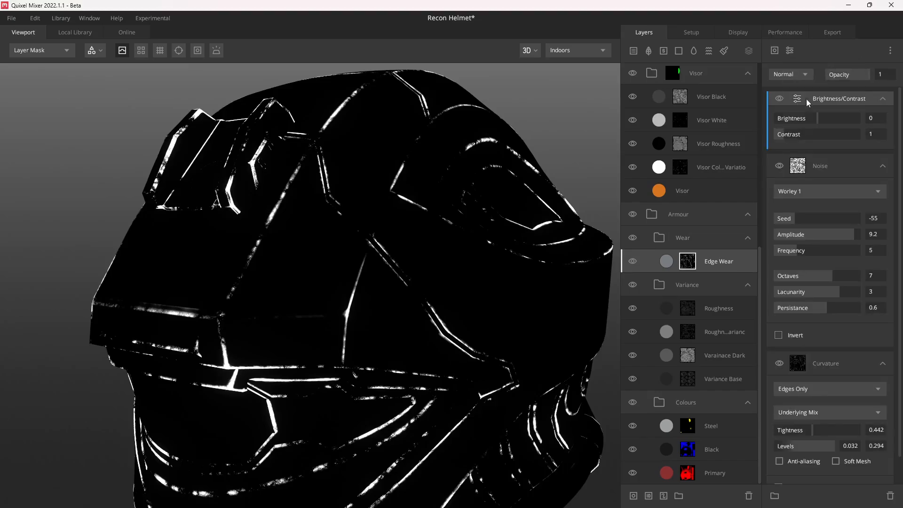
drag(817, 117, 810, 119)
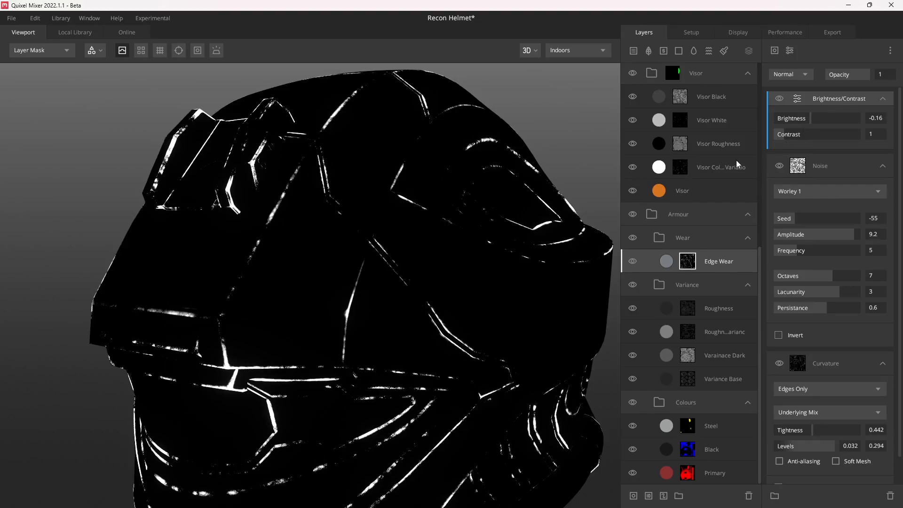
drag(811, 135, 837, 137)
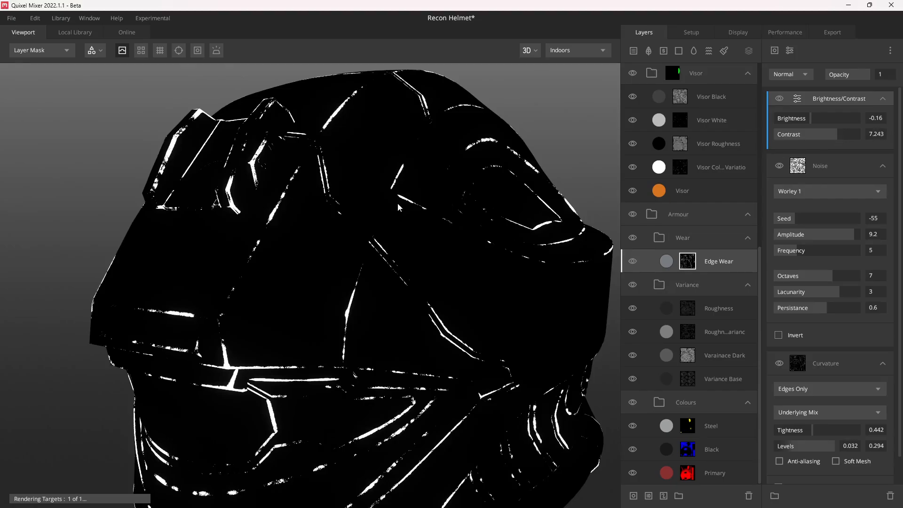
Compare the mask with the Brightness/Contrast modifier off and on, and return the viewport to the PBR Metalness display
alt+drag(375, 209, 399, 229)
click(780, 97)
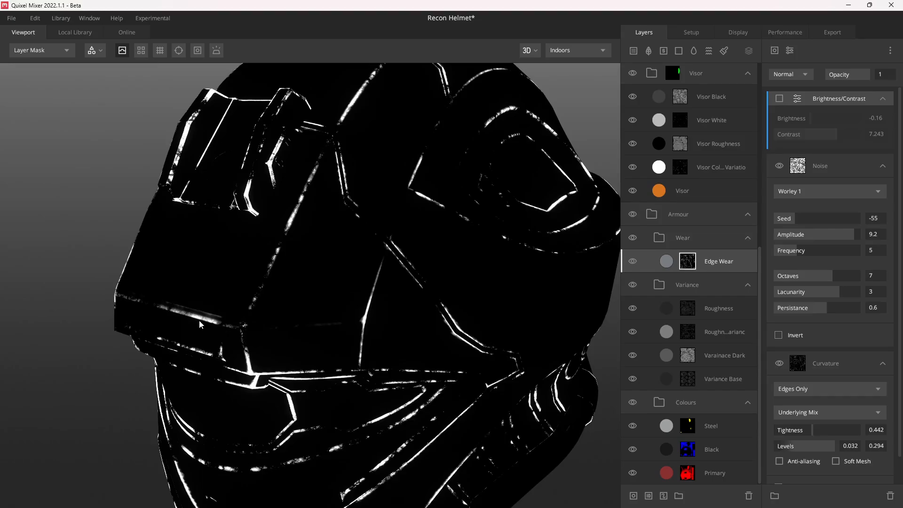
click(780, 99)
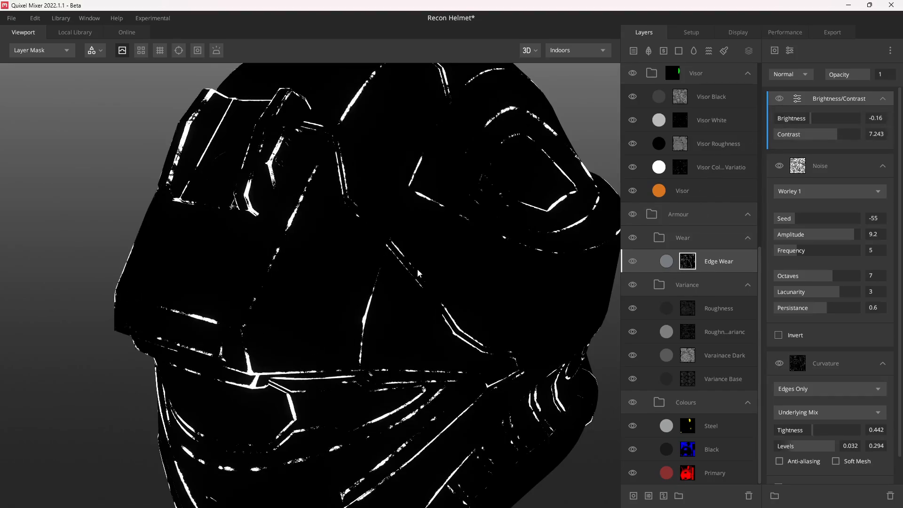
mouse_move(403, 275)
alt+mouse_down()
mouse_move(424, 267)
mouse_move(407, 282)
alt+mouse_up()
key(m)
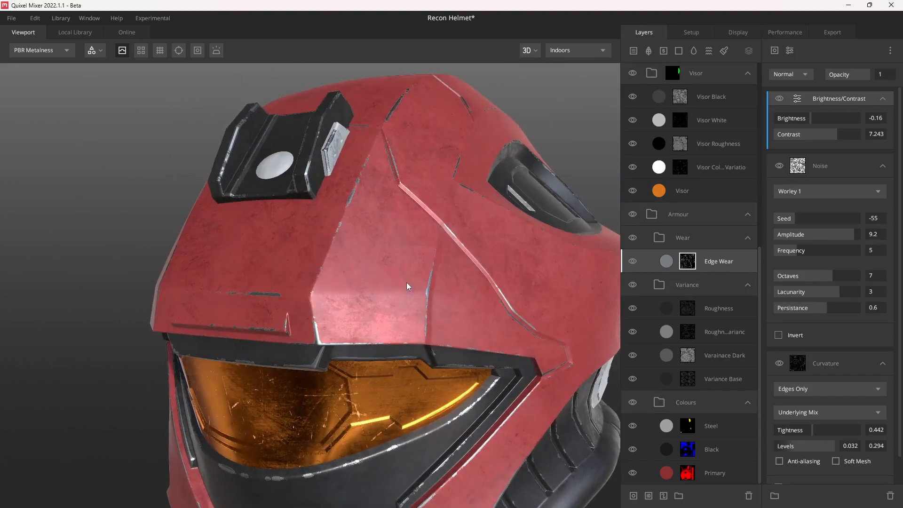
Clip the Brightness/Contrast modifier to the Noise component beneath it in the Edge Wear mask
scroll(329, 326, up, 2)
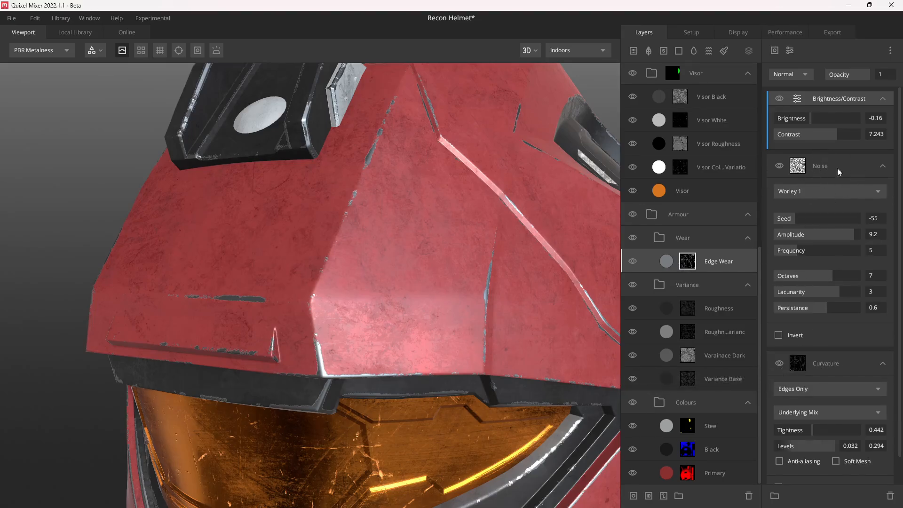
alt+click(820, 104)
alt+drag(373, 308, 370, 327)
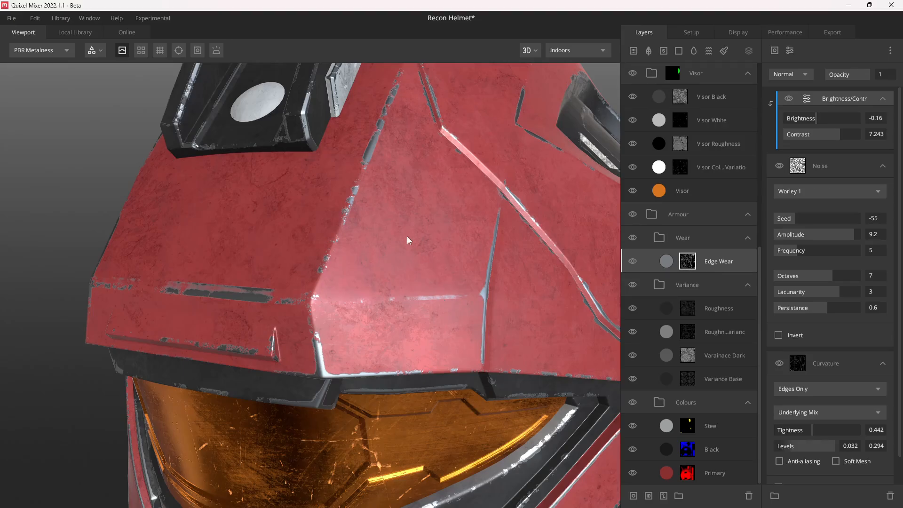
Examine the edge wear on the helmet's crown, brow, visor surround and ribbed side section in the PBR Metalness display
scroll(407, 236, down, 5)
alt+drag(404, 243, 443, 244)
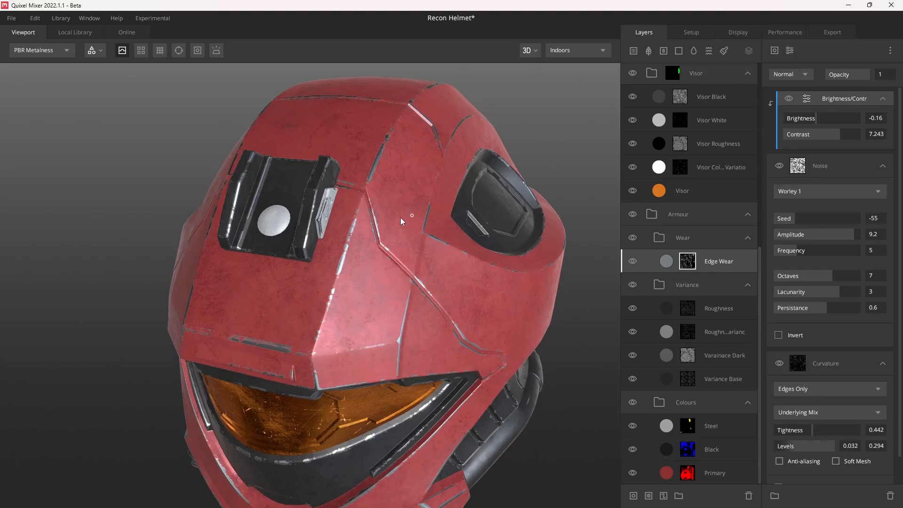
alt+drag(400, 217, 430, 215)
scroll(479, 241, up, 3)
alt+drag(479, 241, 431, 265)
scroll(436, 223, up, 3)
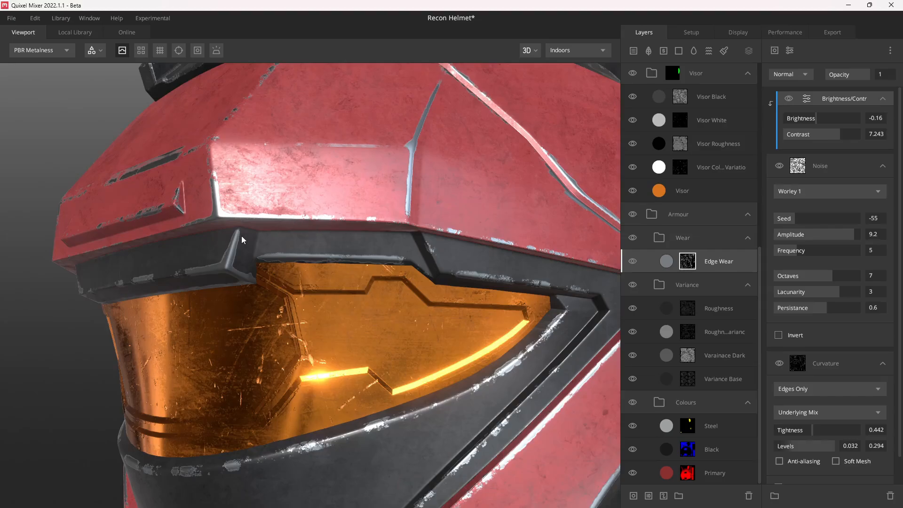
alt+drag(224, 247, 346, 240)
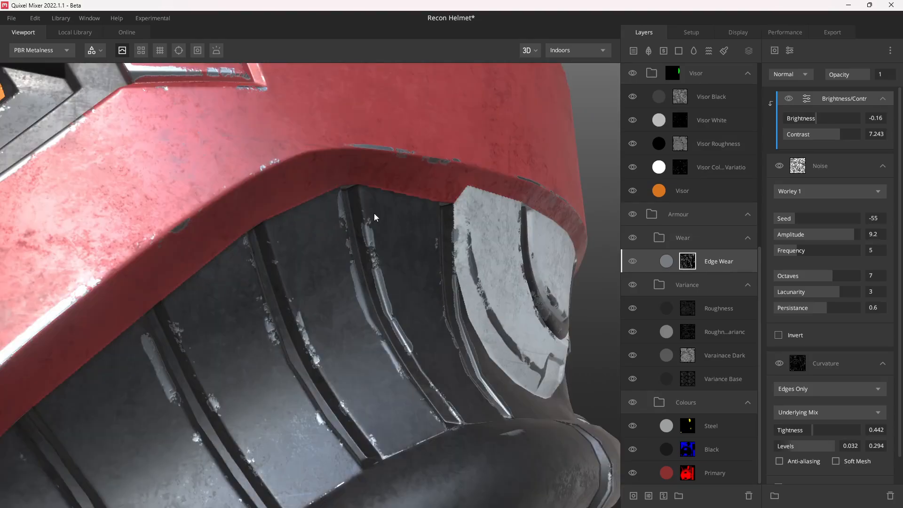
alt+drag(304, 221, 362, 290)
alt+drag(296, 266, 258, 110)
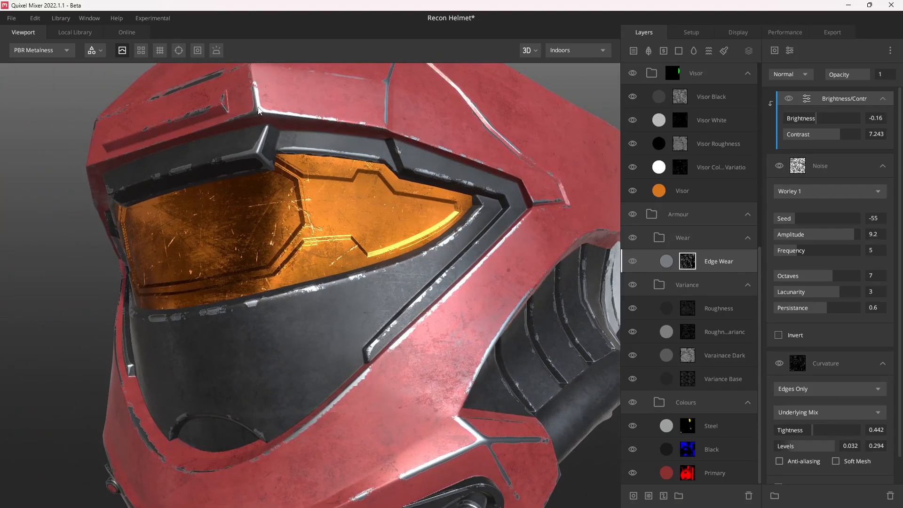
alt+drag(273, 147, 346, 208)
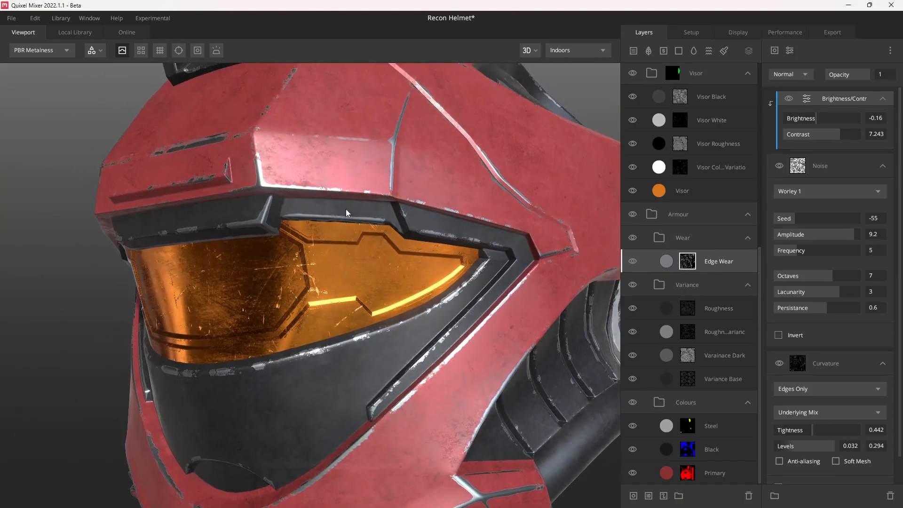
Add a Texture Map component to the Edge Wear mask and load the AO image from the Bakes folder as its custom map
click(776, 52)
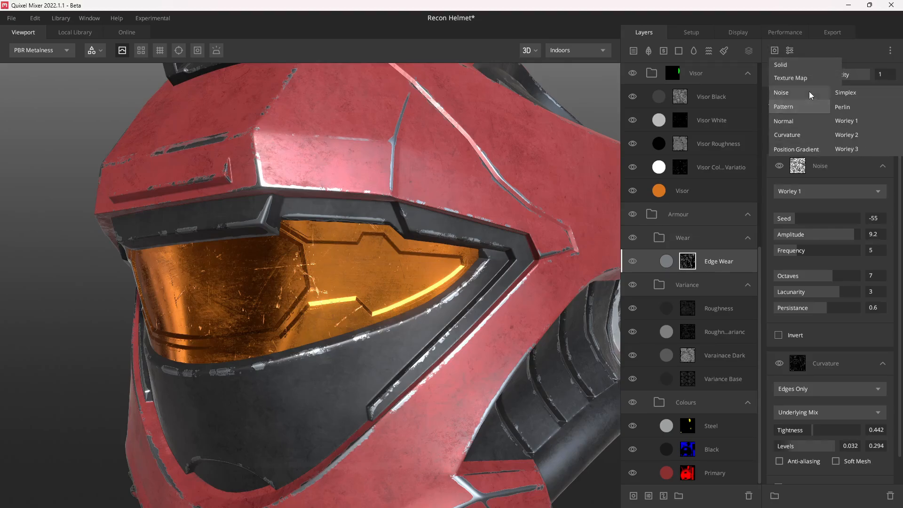
click(802, 79)
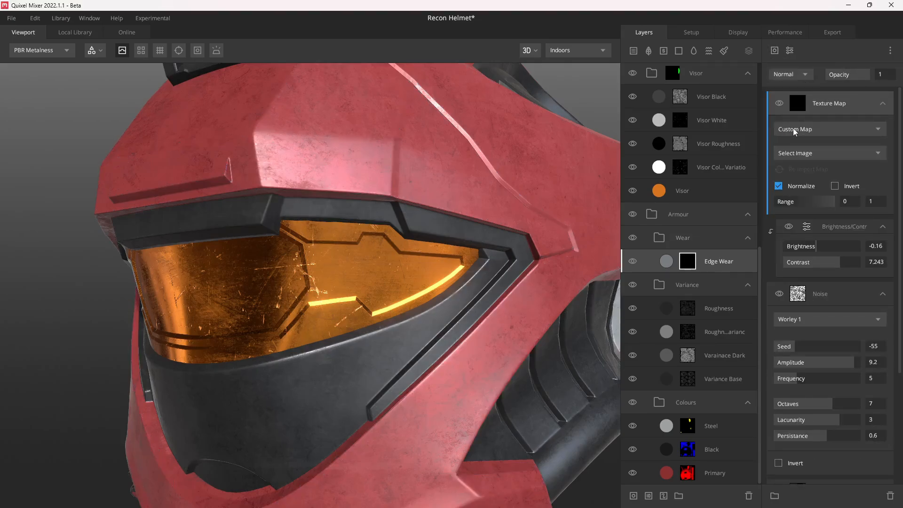
click(800, 152)
click(810, 182)
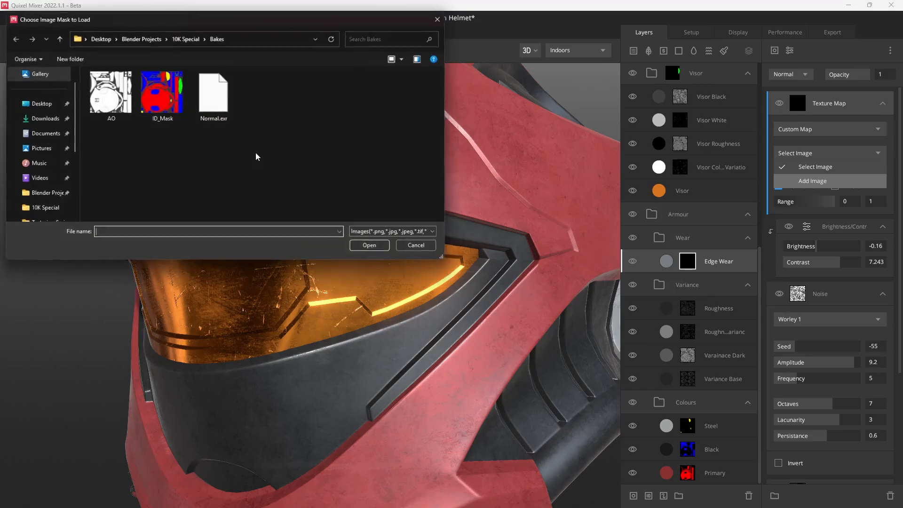
double_click(116, 109)
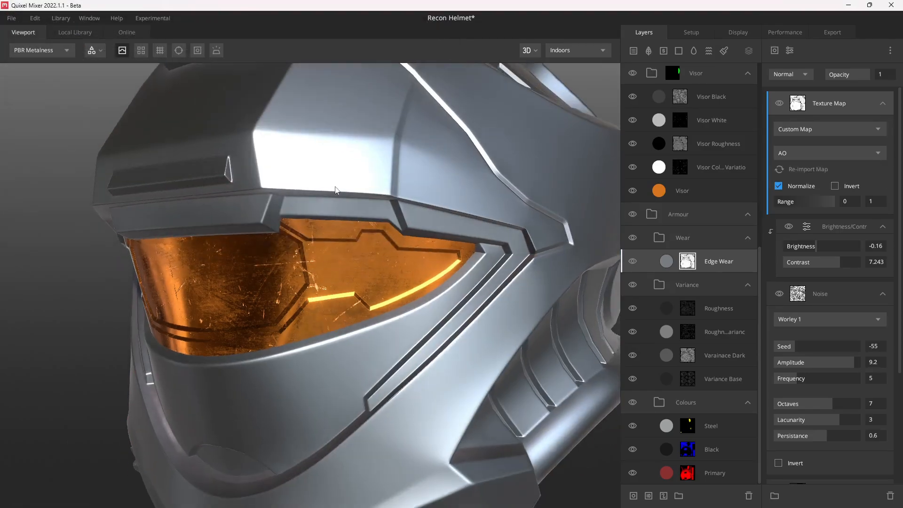
Show the Layer Mask display and set the AO texture map's blend mode to Multiply
key(q)
middle_drag(358, 183, 366, 191)
scroll(366, 191, down, 3)
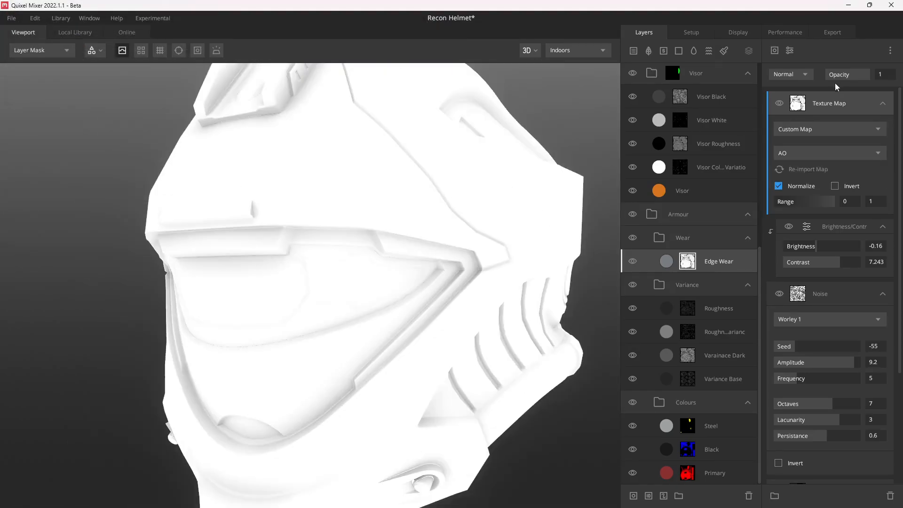
click(804, 77)
click(801, 130)
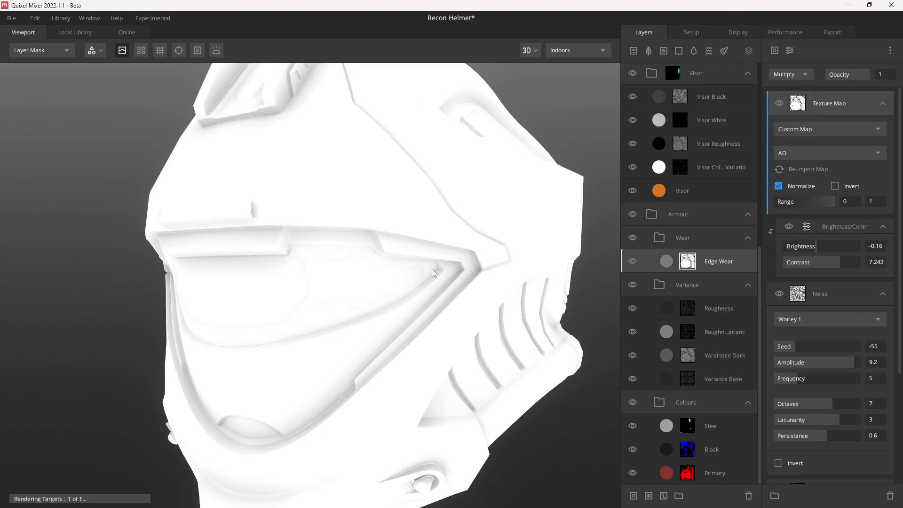
drag(432, 269, 397, 249)
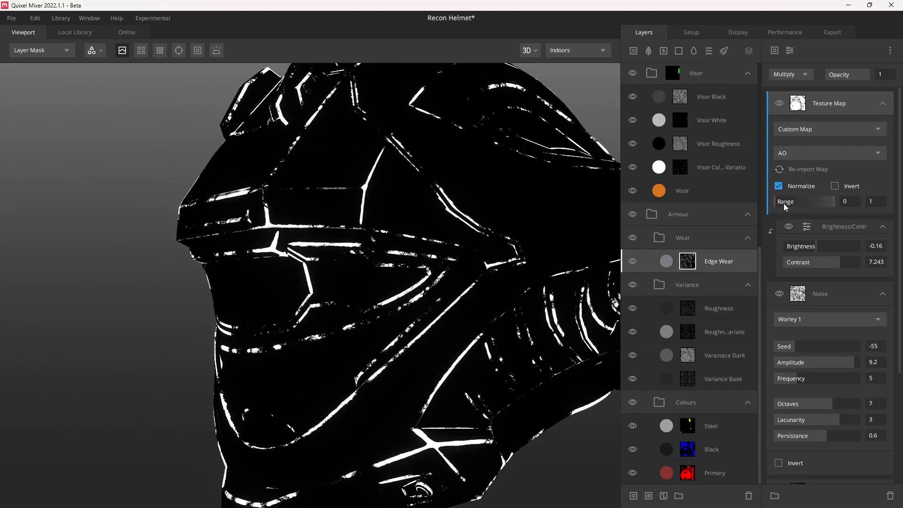
Raise the AO map's lower Range value to 0.984 and inspect the wear on the helmet in the PBR Metalness display
drag(776, 203, 833, 205)
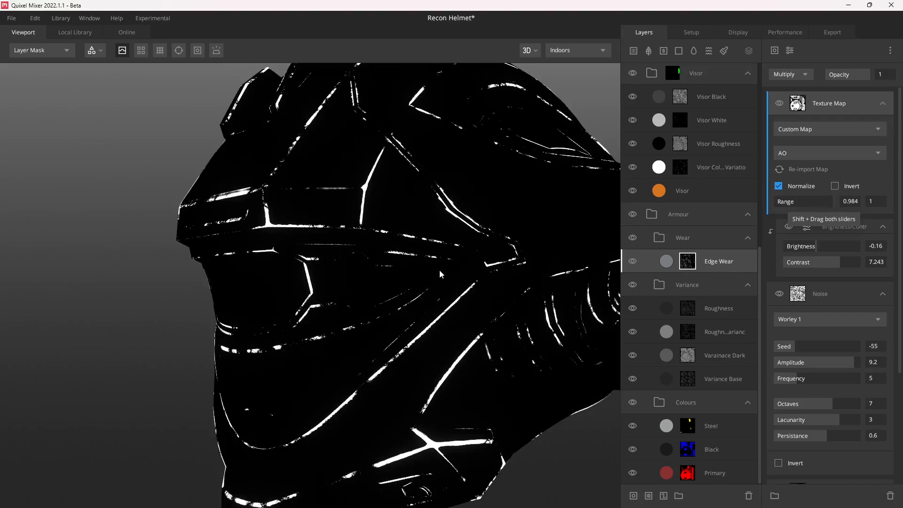
alt+drag(438, 269, 400, 241)
scroll(263, 271, up, 5)
scroll(273, 267, down, 3)
key(m)
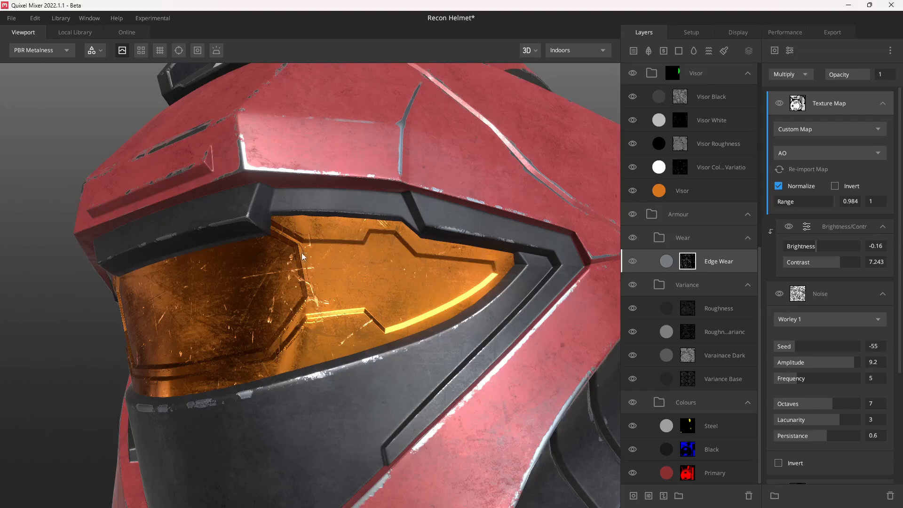
alt+drag(302, 254, 282, 191)
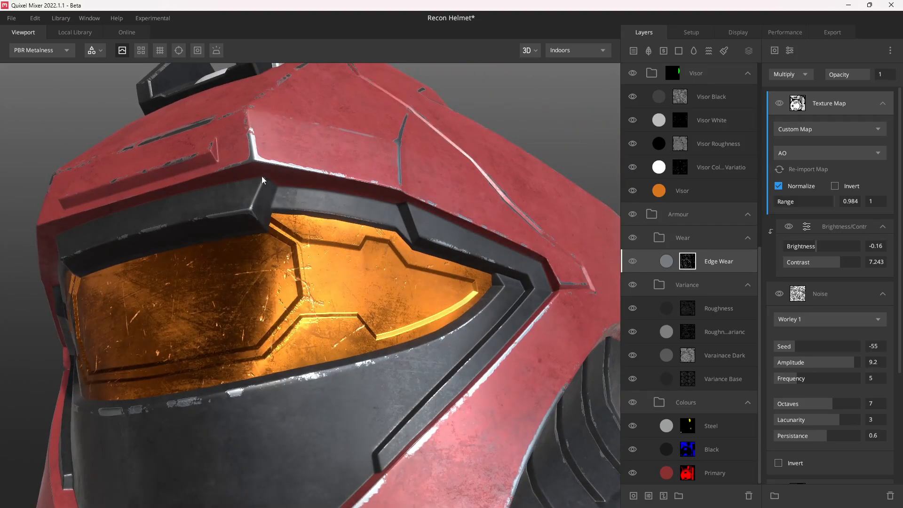
scroll(427, 205, down, 5)
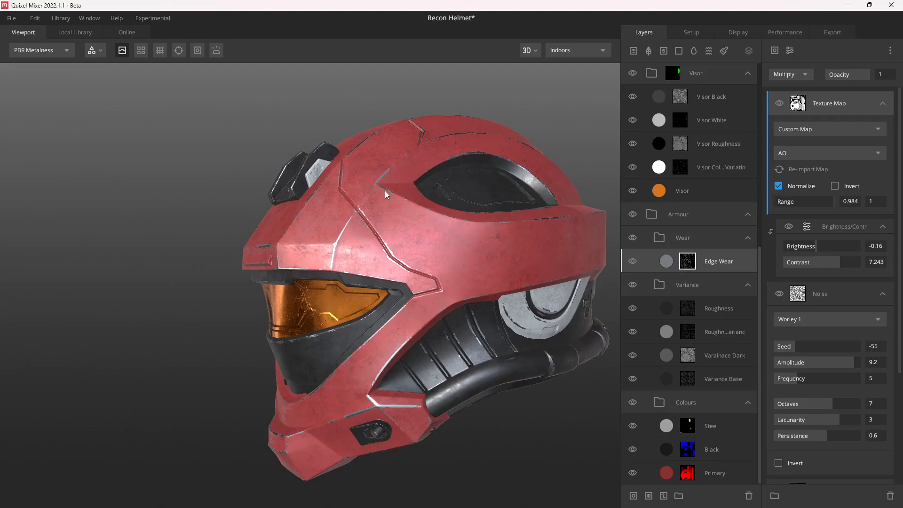
alt+drag(385, 190, 416, 227)
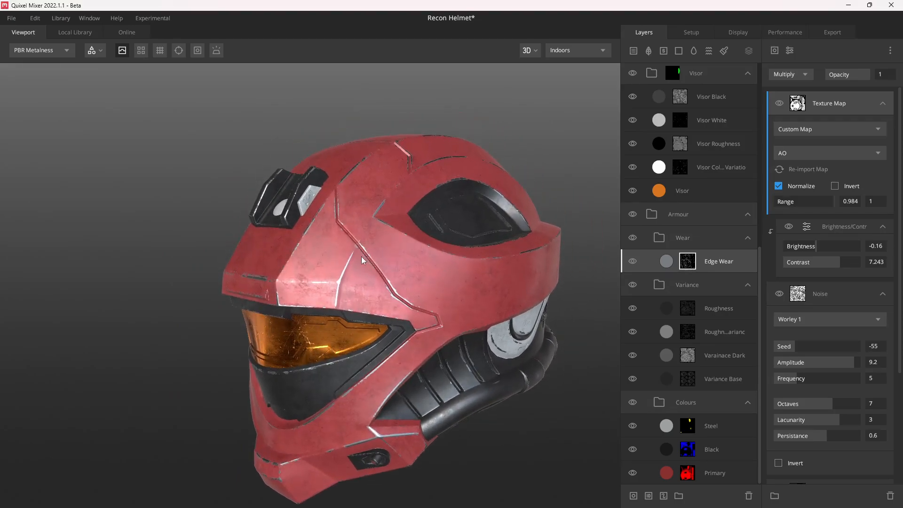
alt+drag(379, 253, 422, 283)
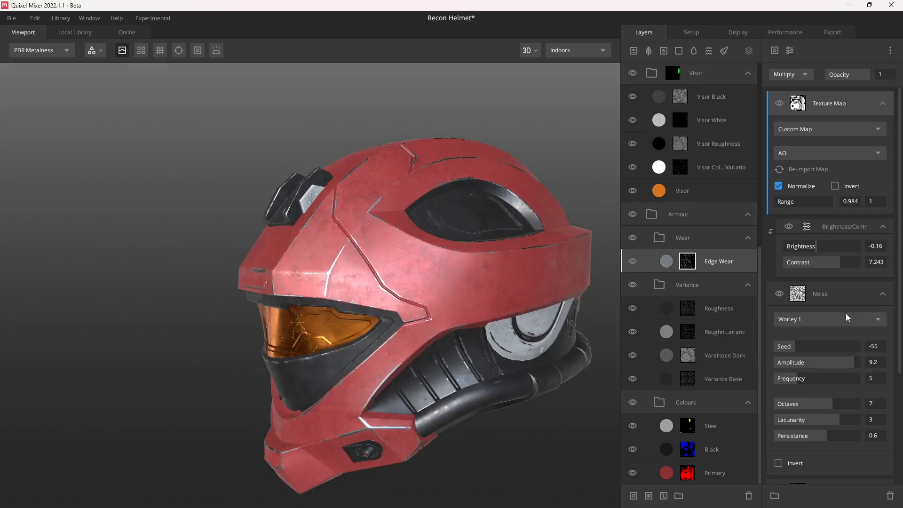
Enable Soft Mesh on the Curvature component and inspect the edge wear around the helmet's front and side
scroll(847, 318, down, 3)
scroll(478, 295, up, 5)
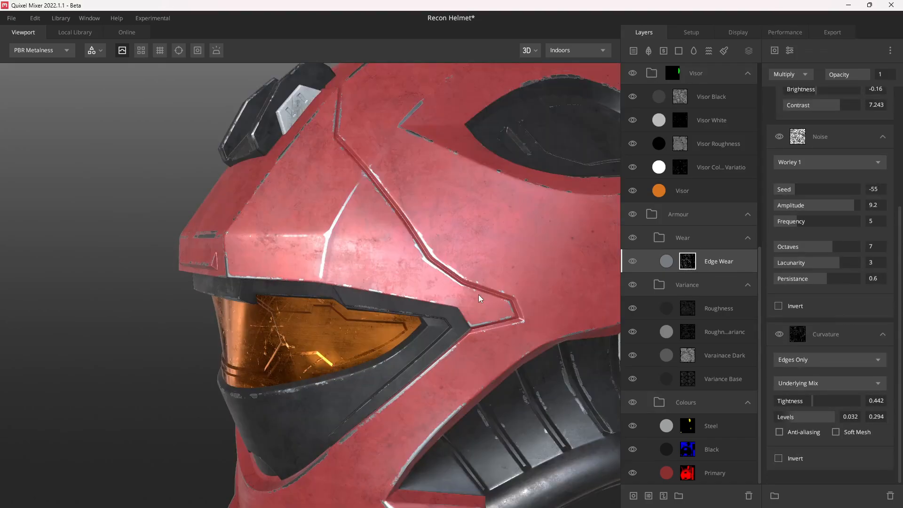
click(835, 432)
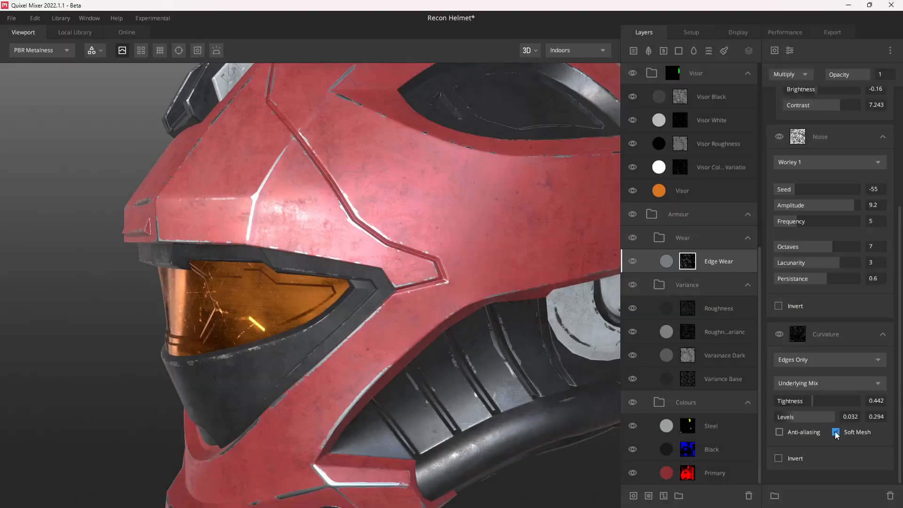
scroll(430, 291, down, 5)
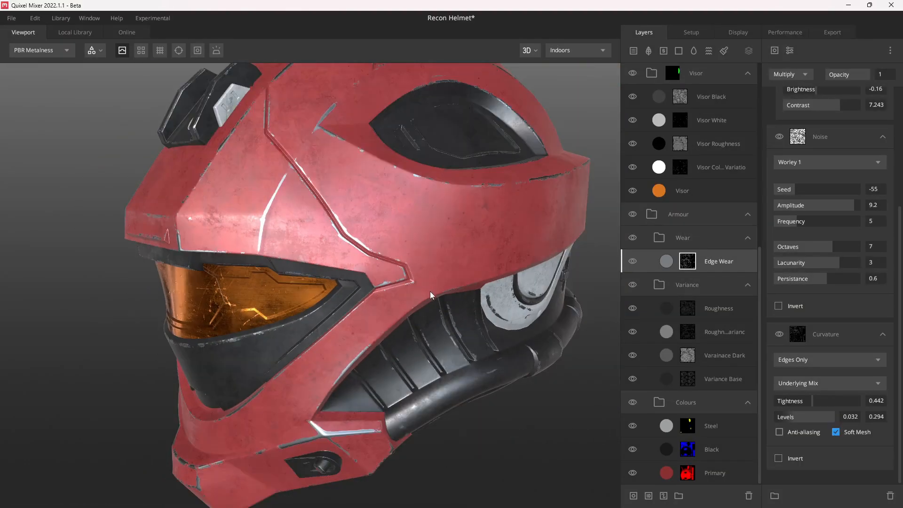
drag(430, 292, 391, 284)
drag(394, 237, 354, 262)
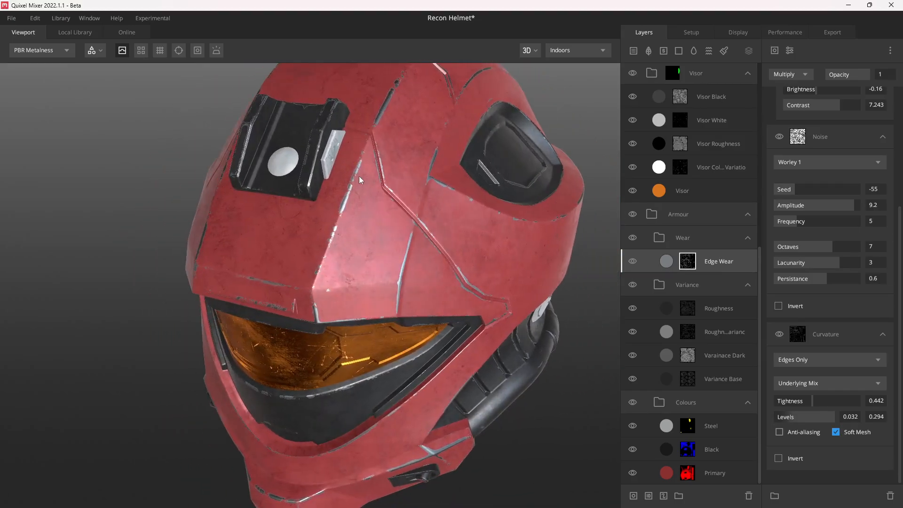
middle_drag(458, 278, 395, 247)
scroll(414, 273, up, 6)
drag(459, 315, 310, 220)
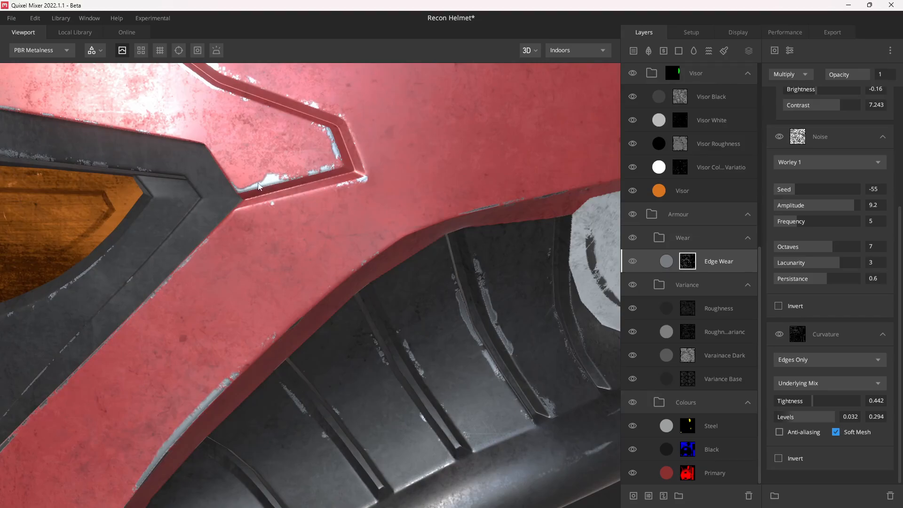
Compare the edge wear with the Curvature component's Soft Mesh option off and on, leaving it enabled
click(835, 433)
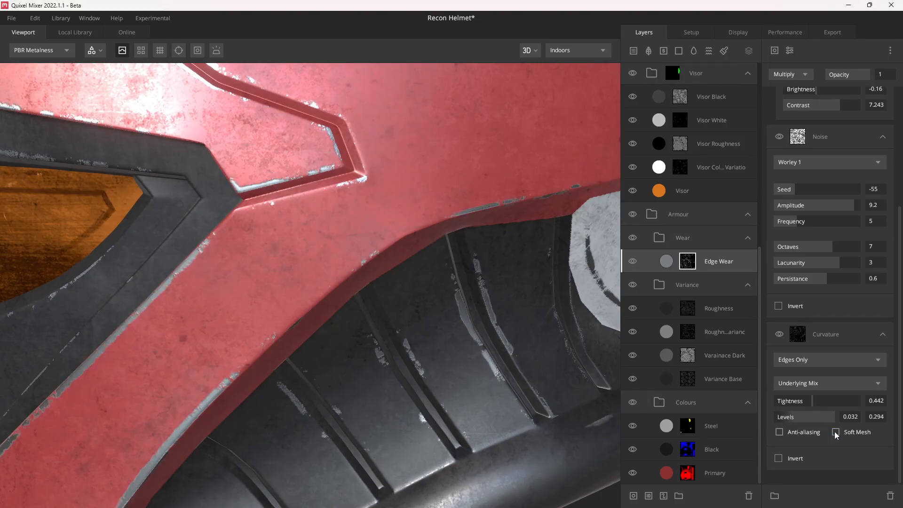
click(837, 433)
scroll(442, 227, down, 5)
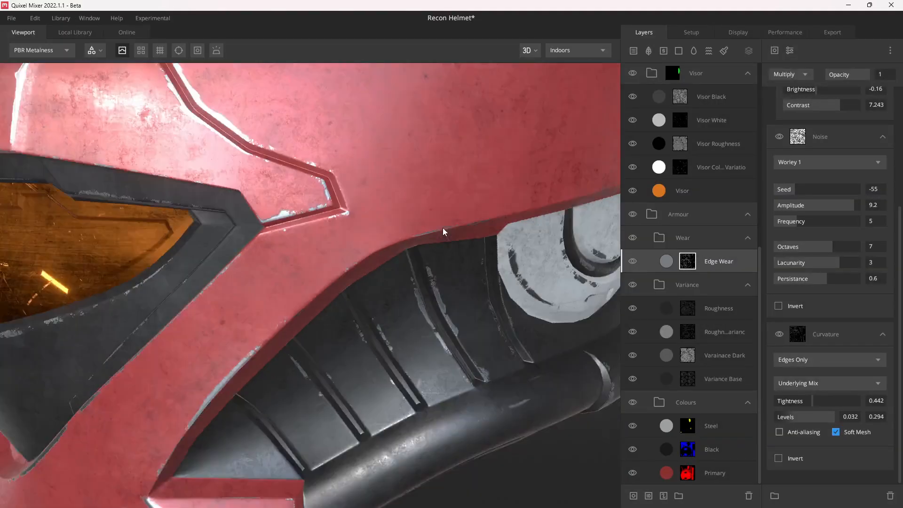
drag(375, 229, 423, 226)
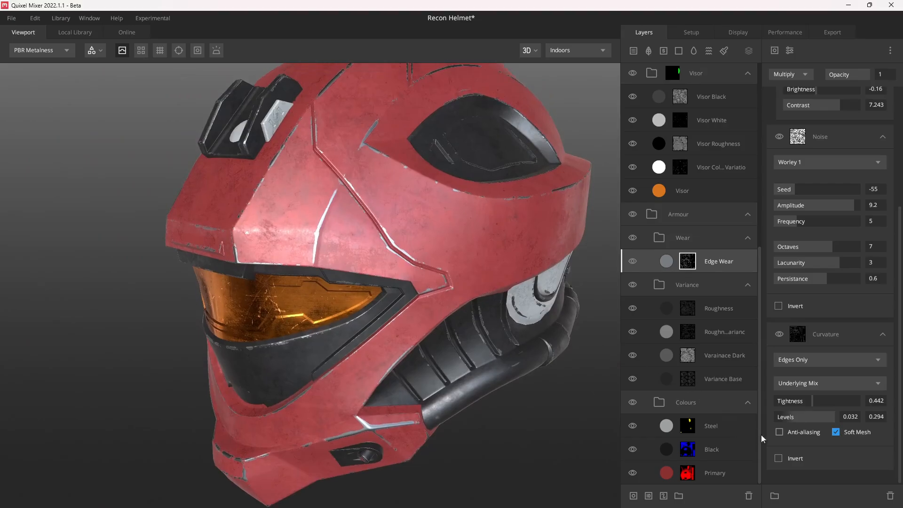
click(835, 432)
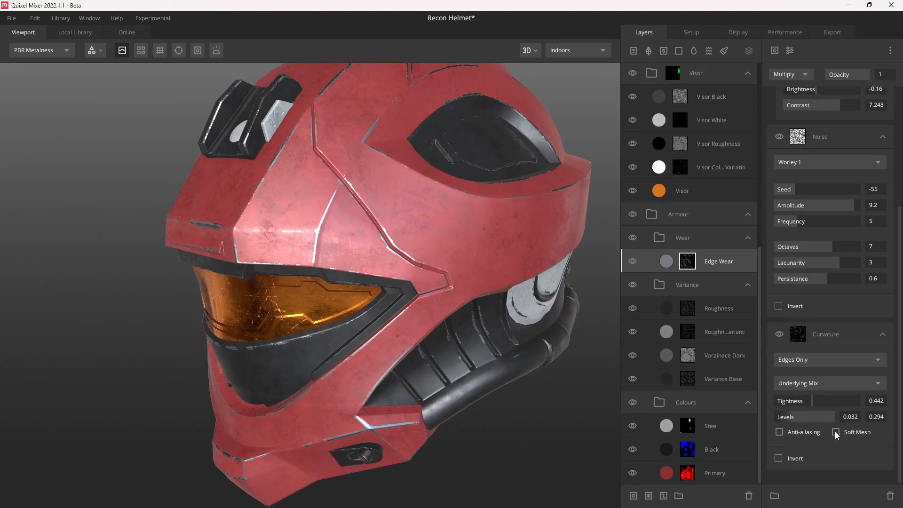
click(836, 432)
drag(204, 249, 251, 254)
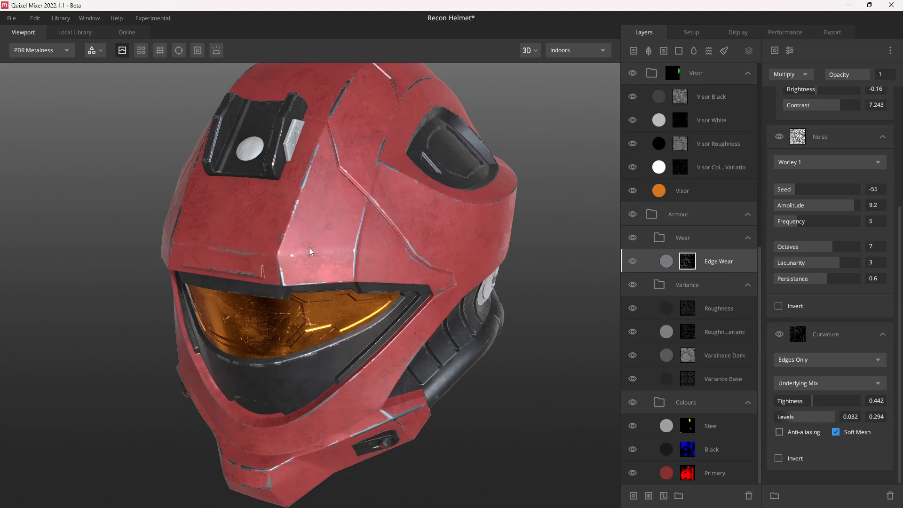
drag(309, 247, 597, 258)
Add a Simplex noise component above the AO texture map in the Edge Wear mask
scroll(837, 160, up, 3)
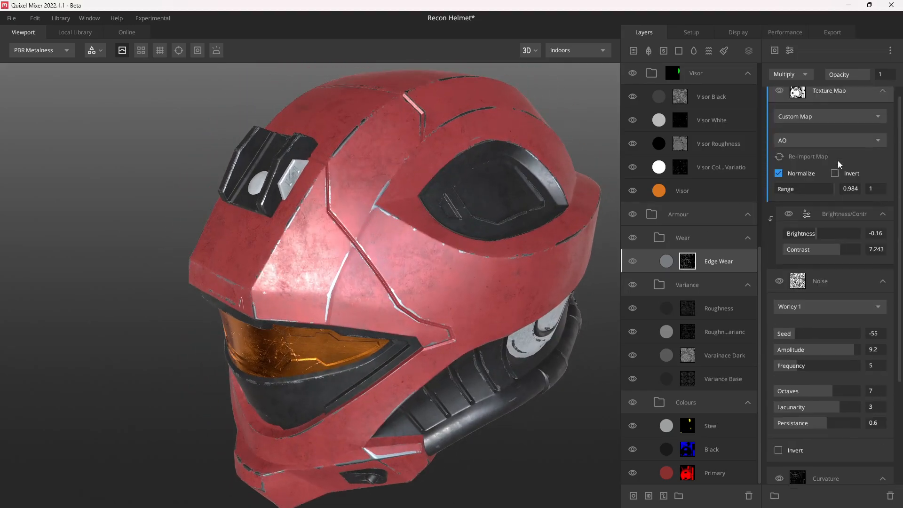
scroll(838, 156, up, 1)
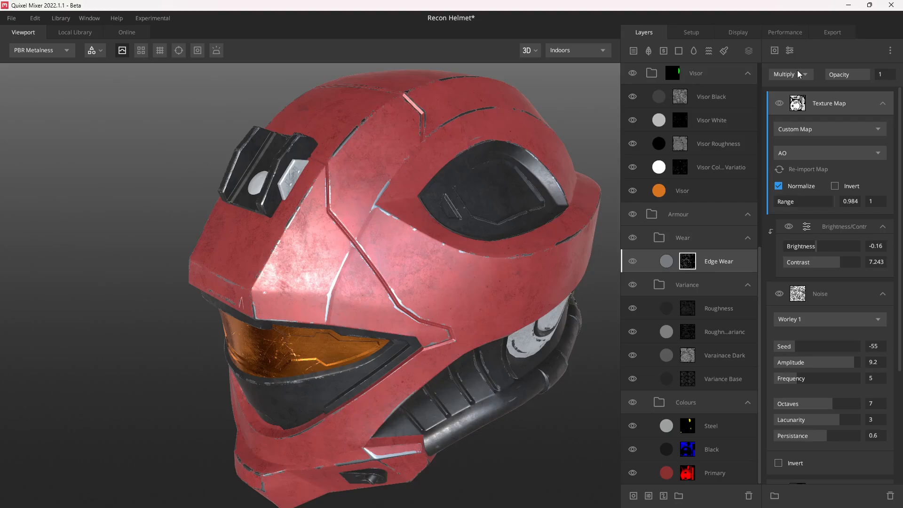
click(775, 50)
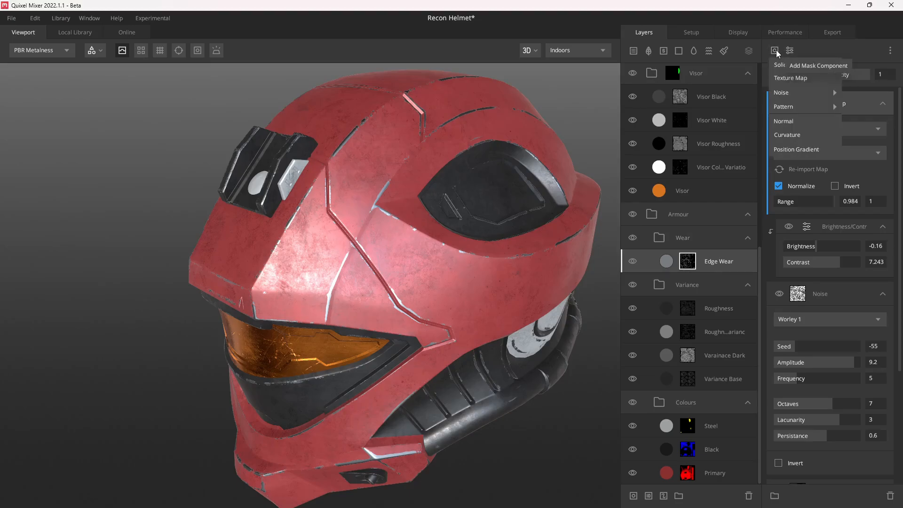
mouse_move(799, 93)
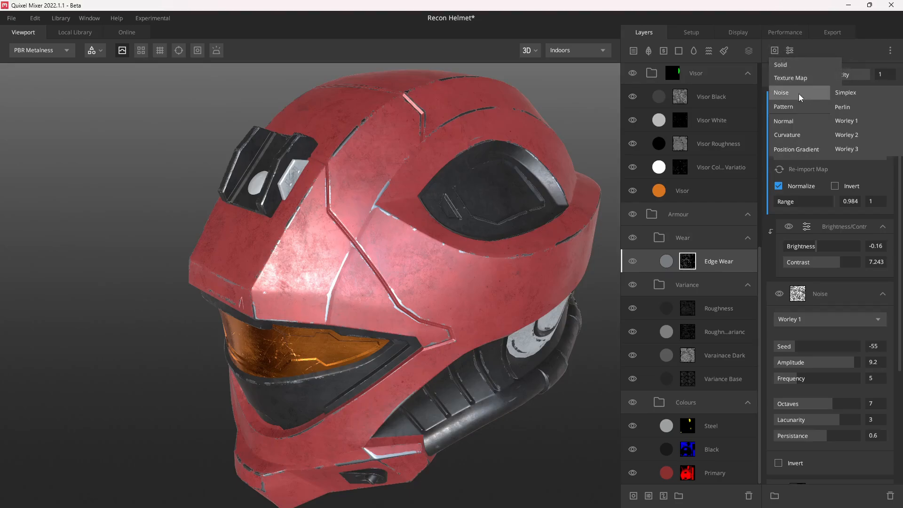
click(851, 94)
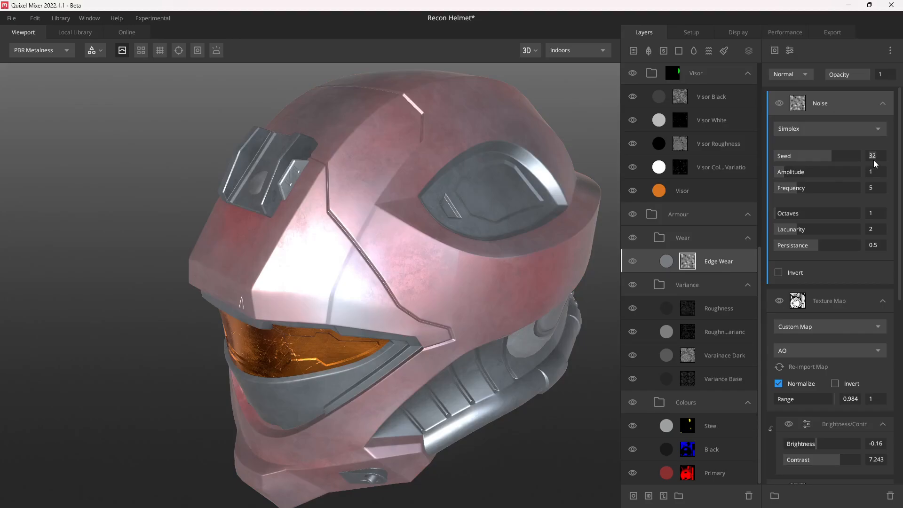
Show the layer mask and set the Simplex noise's Seed to 10, Amplitude to 6 and Frequency to 9.5
key(Return)
drag(560, 222, 448, 257)
key(q)
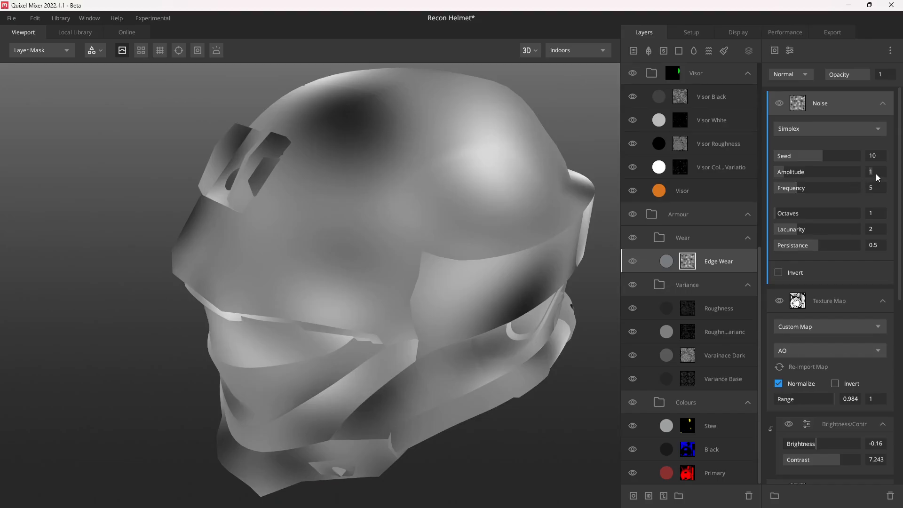
text(6)
key(Return)
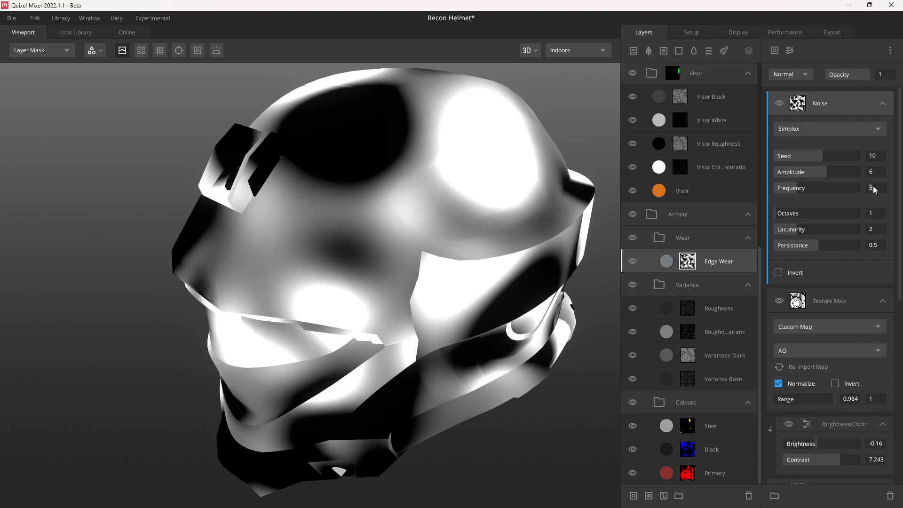
click(873, 188)
text(9.5)
key(Return)
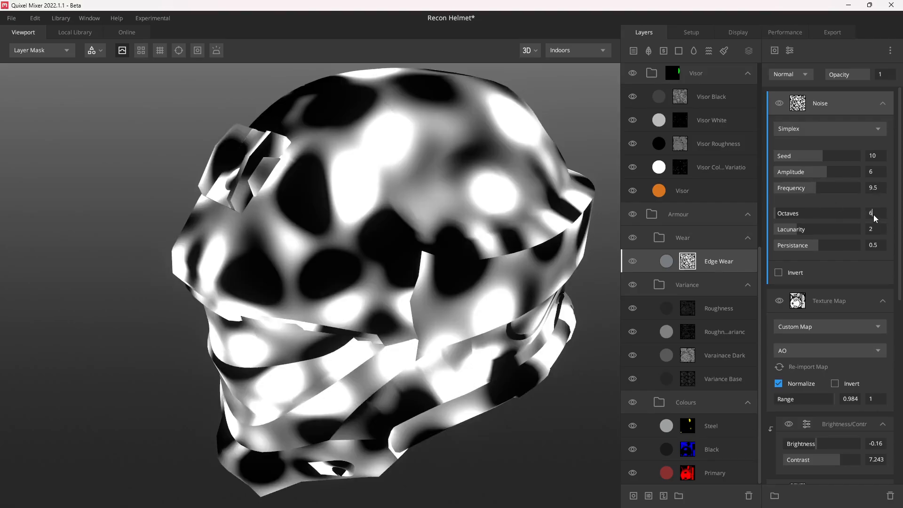
Set the Simplex noise's Octaves to 6, Lacunarity to 2.7 and Persistance to 0.6
text(6)
key(Return)
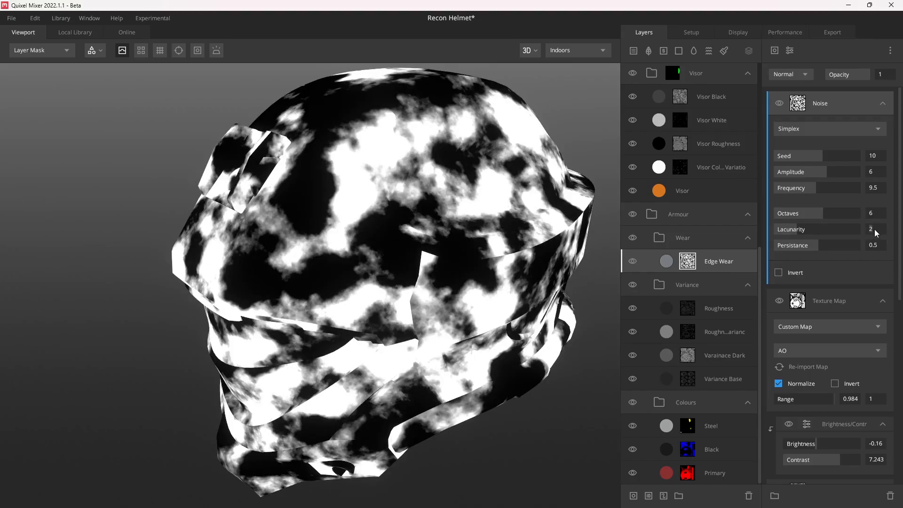
click(873, 230)
text(2.7)
key(Return)
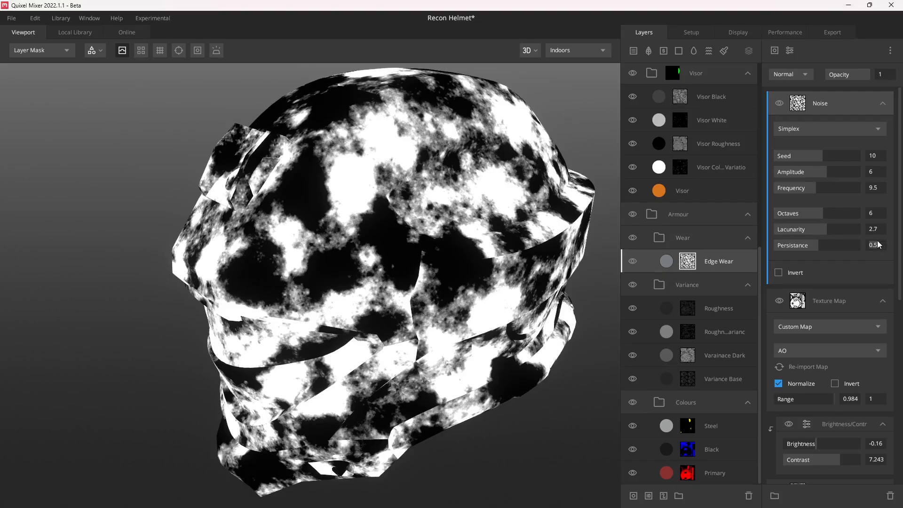
text(0.6)
key(Return)
drag(421, 214, 399, 227)
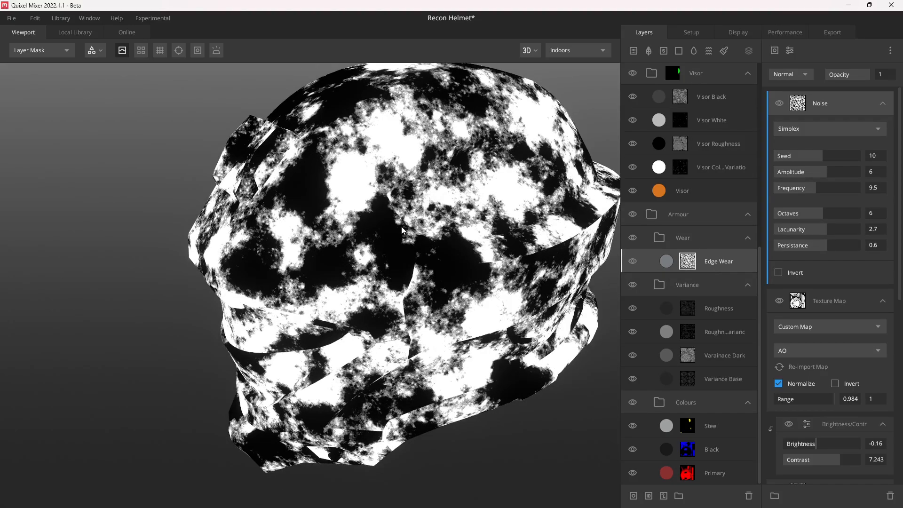
Blend the Simplex noise with Multiply and return to the PBR Metalness display
click(795, 75)
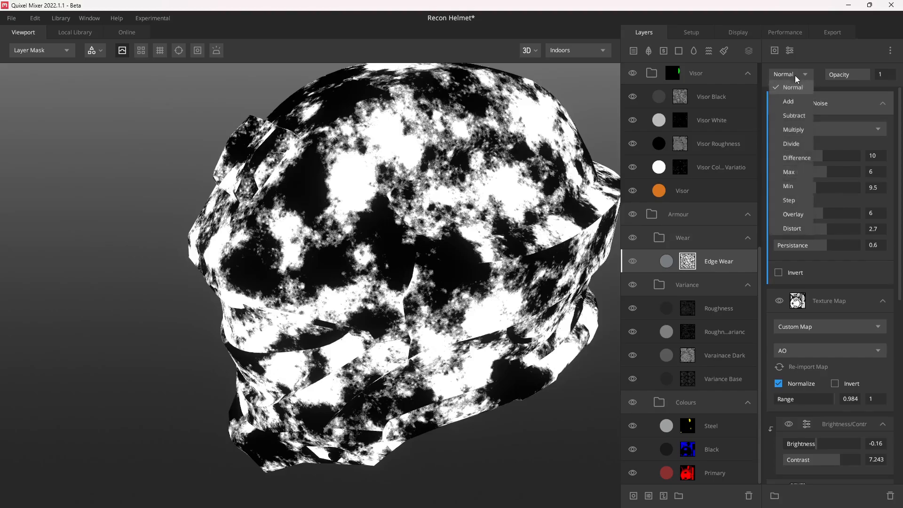
click(797, 128)
drag(326, 218, 398, 219)
key(m)
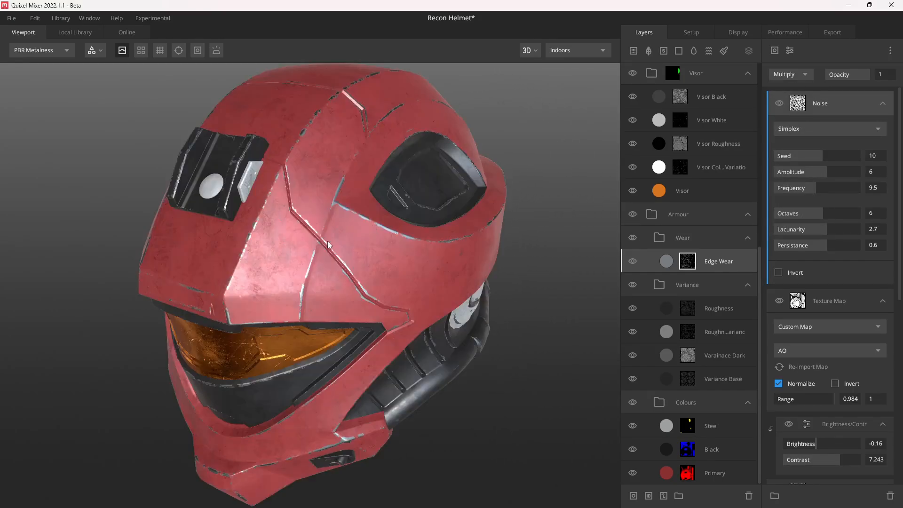
Examine the broken-up edge wear along the helmet's side, brow and visor frame, from a distance and close up
drag(328, 241, 411, 300)
scroll(380, 275, down, 4)
key(c)
key(c)
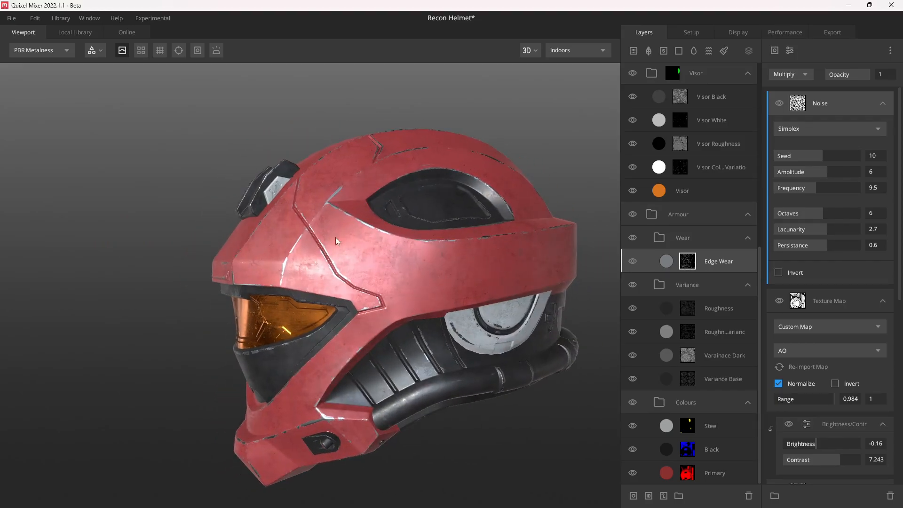
drag(336, 238, 410, 198)
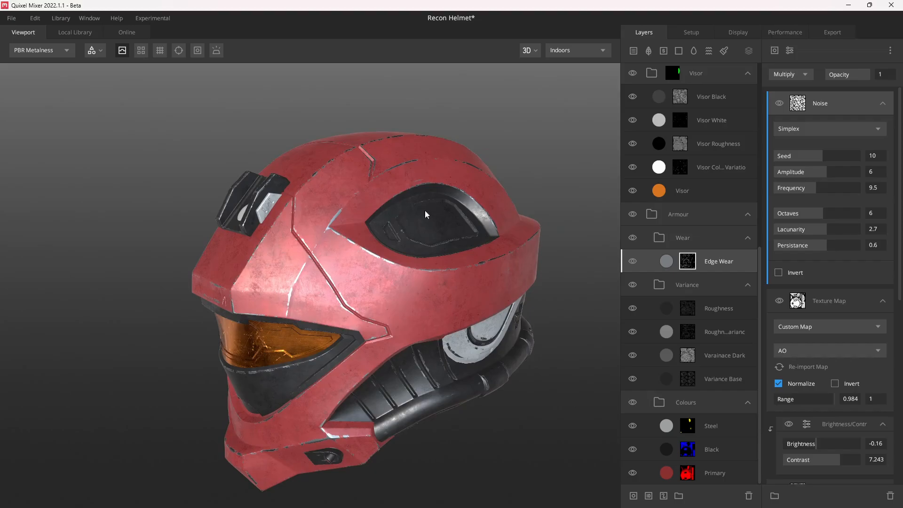
drag(301, 272, 335, 313)
scroll(337, 316, up, 10)
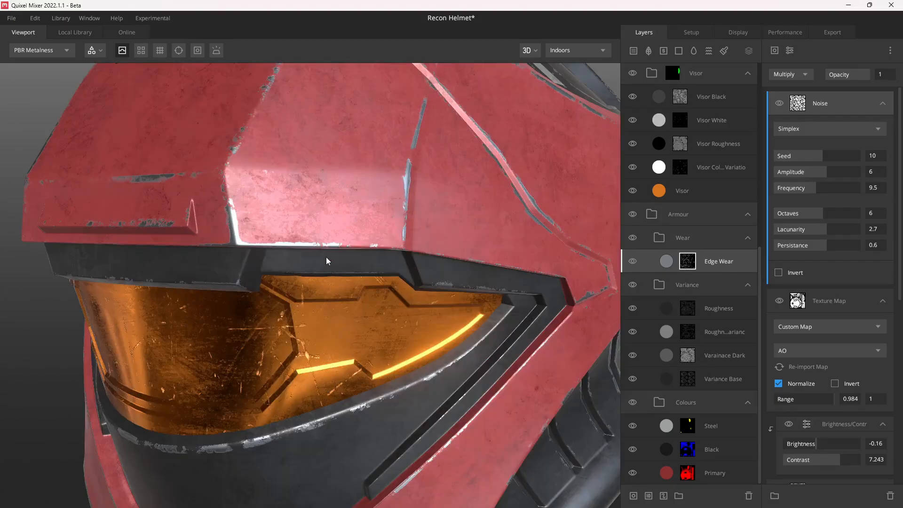
middle_drag(287, 227, 325, 259)
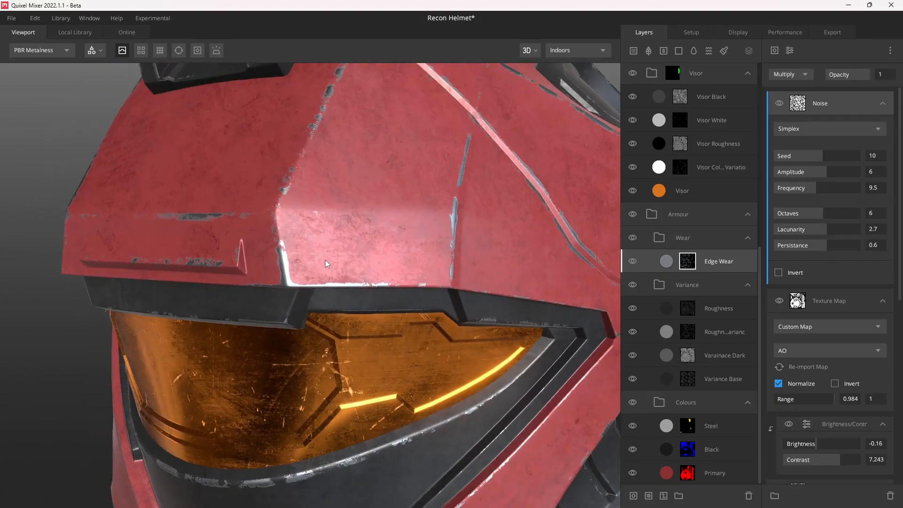
drag(287, 270, 354, 152)
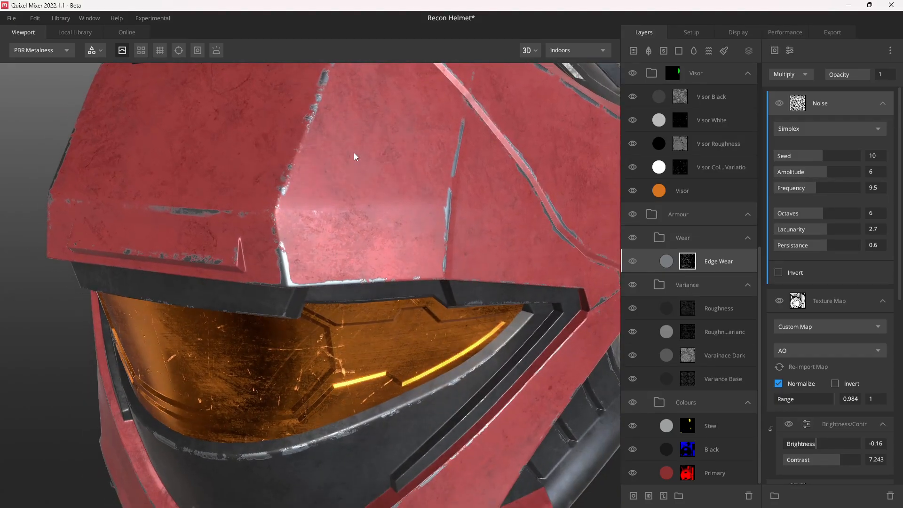
Set the Edge Wear layer's Wrap to Underlying value to 0.97
click(666, 260)
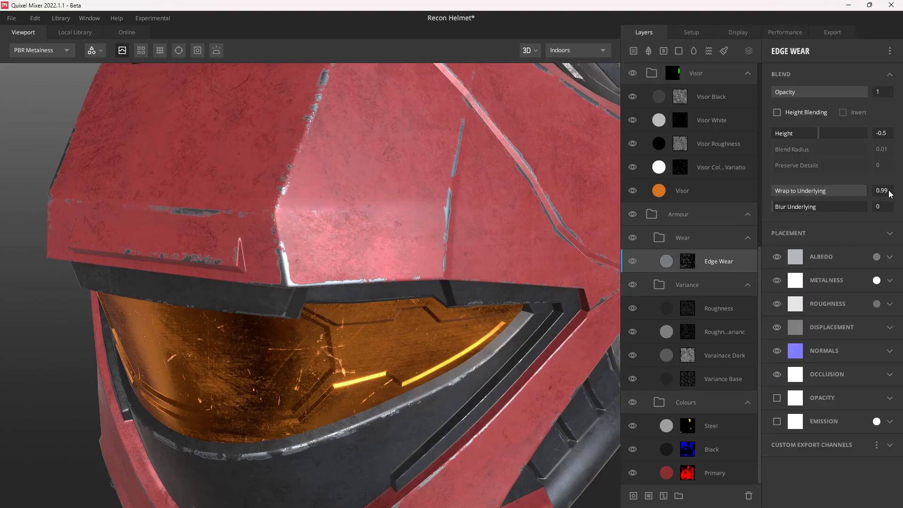
key(BackSpace)
text(7)
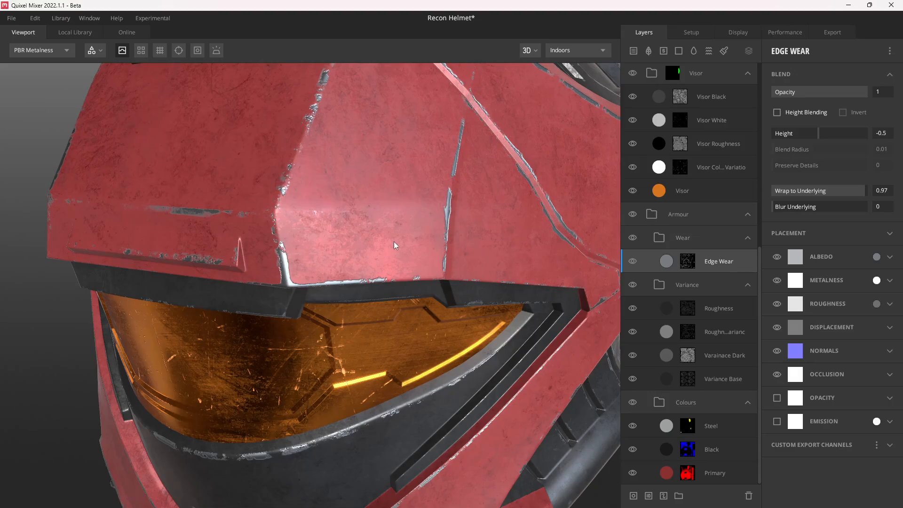
Examine the wear's depth on the brow edges close up and across the whole front of the helmet
drag(394, 241, 418, 224)
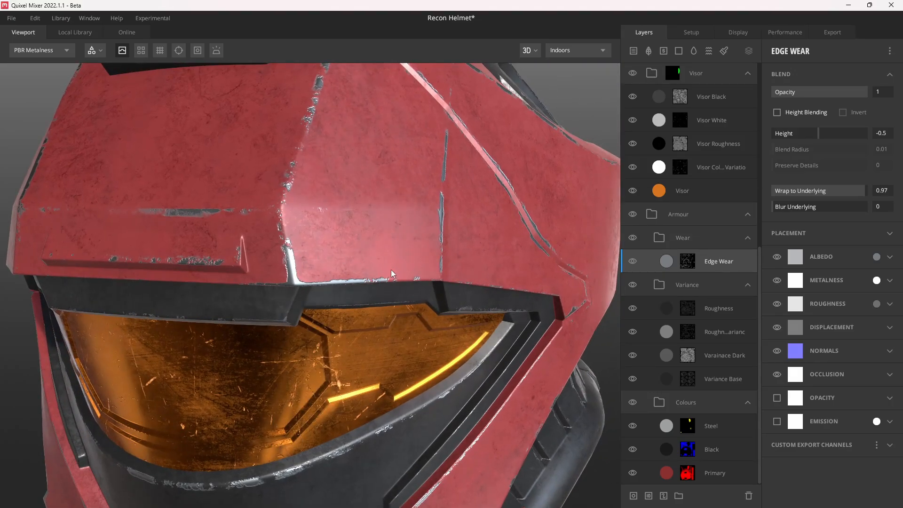
drag(391, 270, 372, 240)
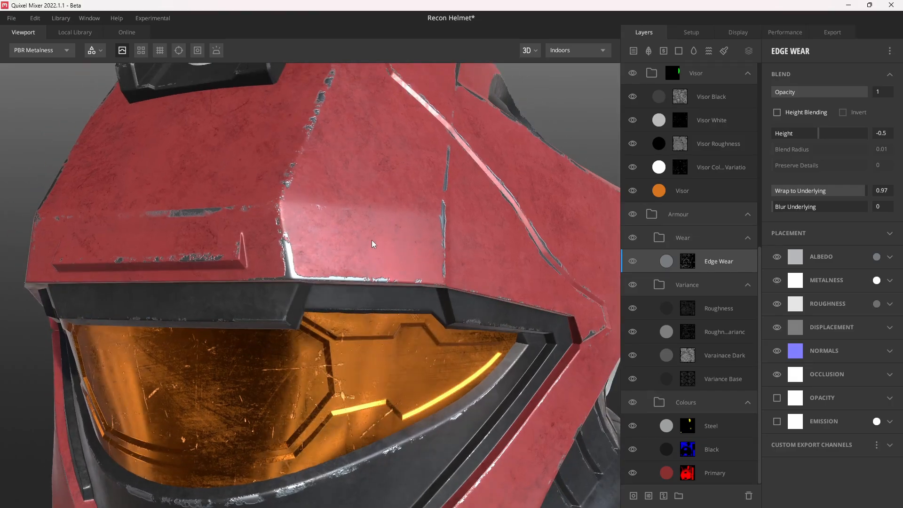
click(686, 263)
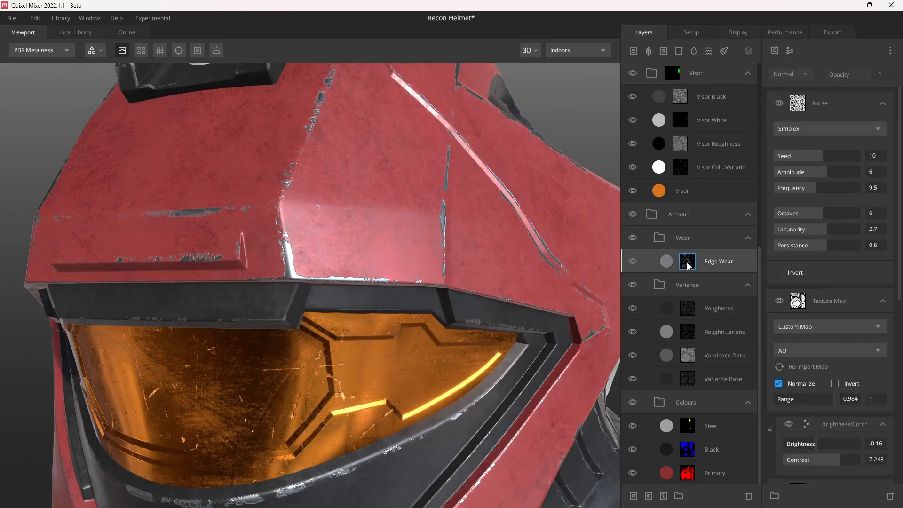
scroll(391, 239, down, 5)
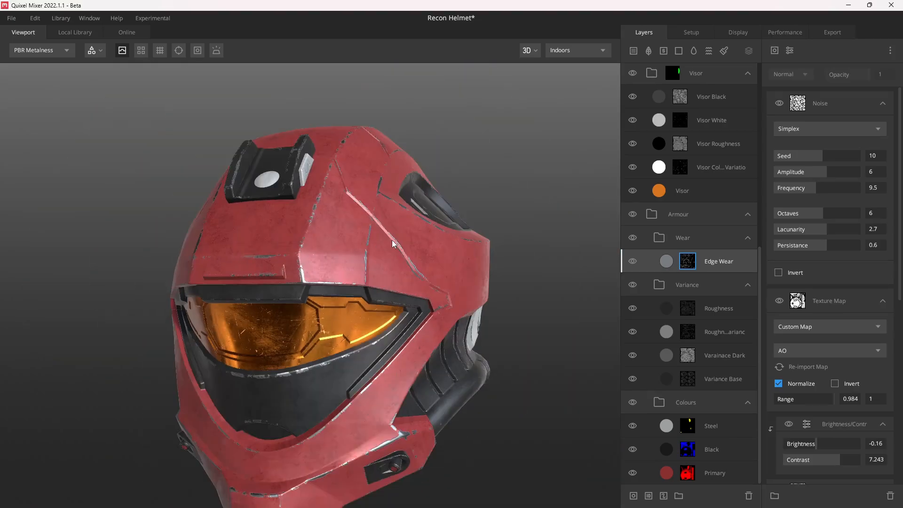
mouse_move(391, 240)
mouse_down()
mouse_move(391, 248)
mouse_move(409, 236)
mouse_up()
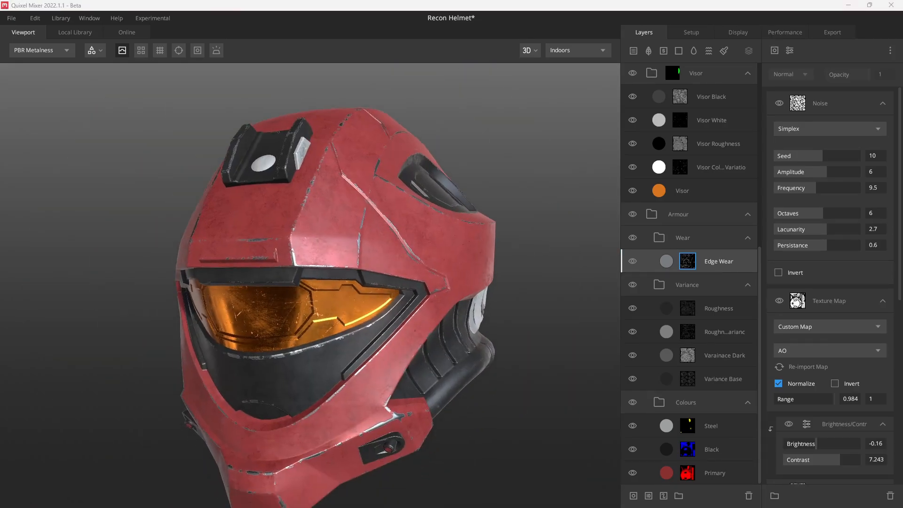
click(448, 281)
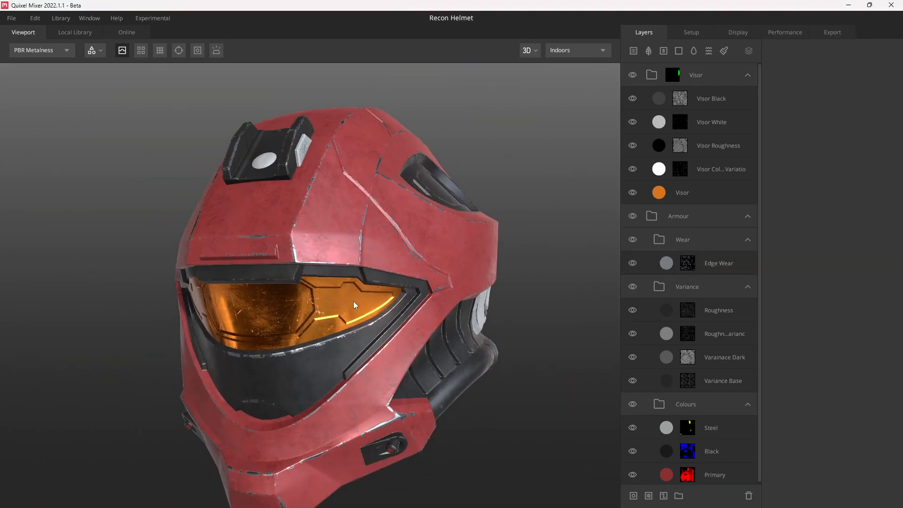
drag(354, 301, 387, 284)
middle_drag(387, 284, 387, 275)
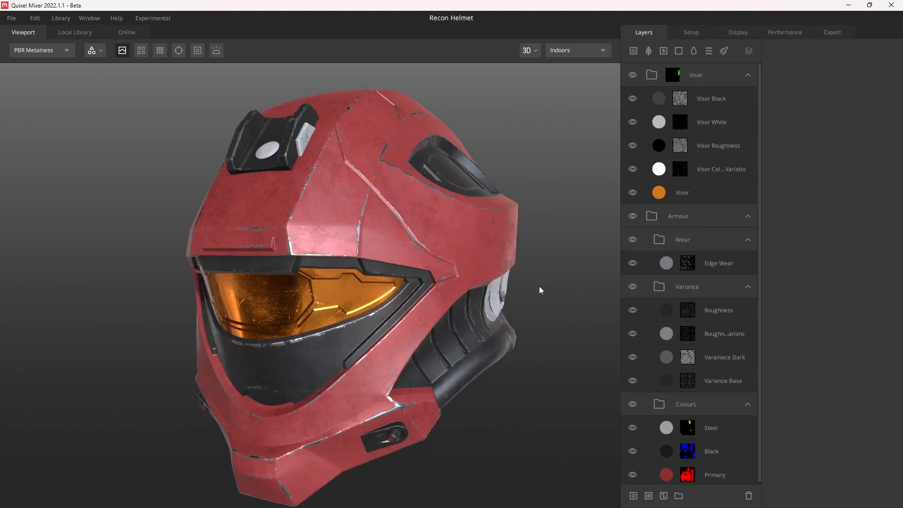
In the Edge Wear mask, set the Worley 1 noise's Amplitude to 9.227 and Frequency to 4.972
click(688, 264)
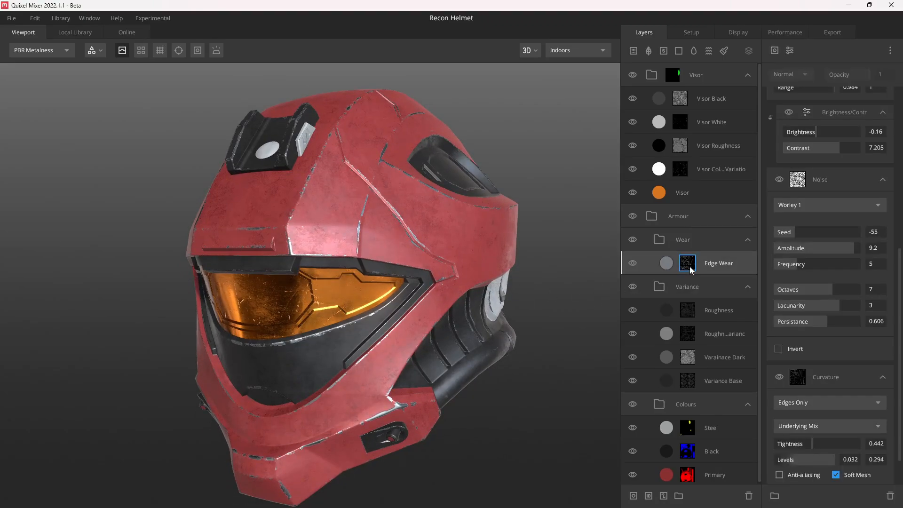
scroll(847, 247, down, 1)
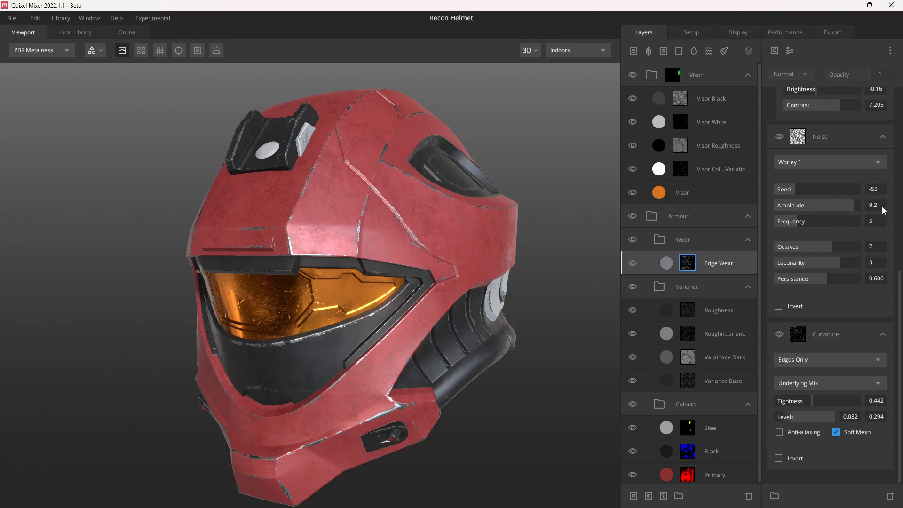
key(Return)
click(884, 220)
text(4.972)
key(Return)
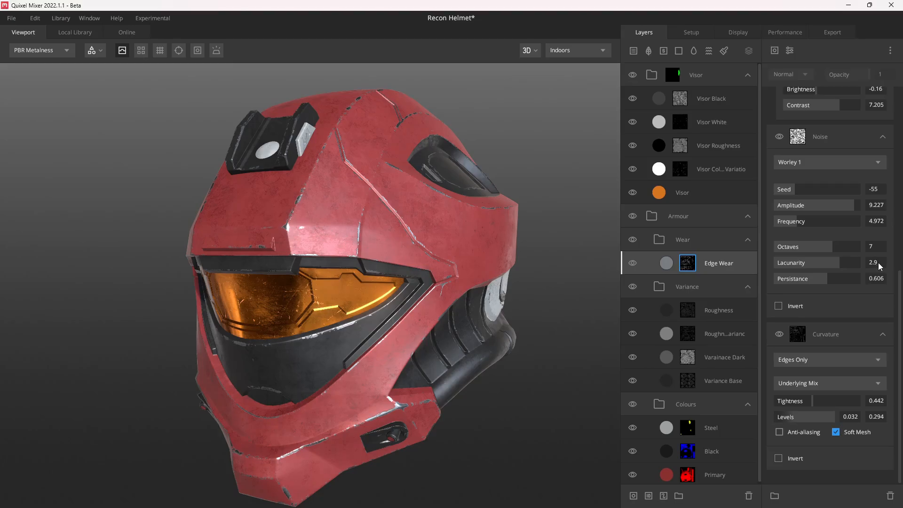
Set the Worley 1 noise's Lacunarity to 2.948 and Persistance to 0.707
key(Return)
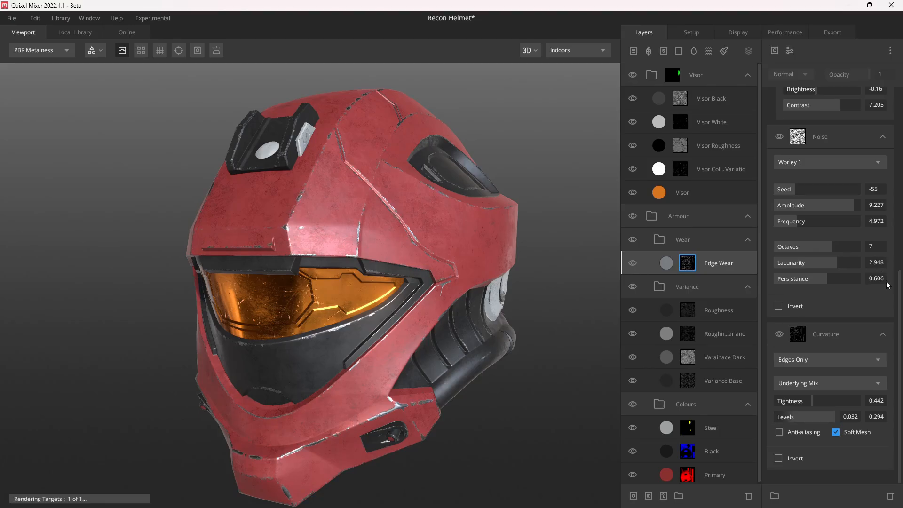
click(885, 282)
text(0.707)
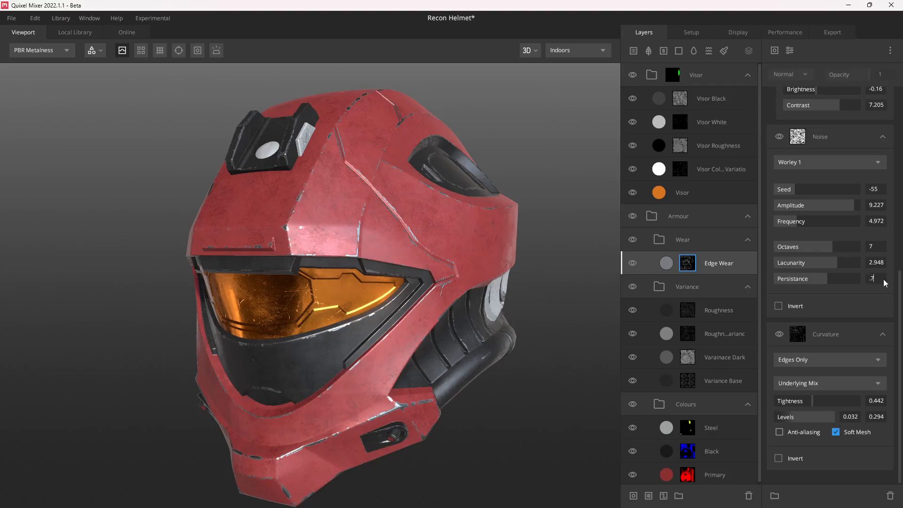
key(Return)
drag(363, 239, 382, 238)
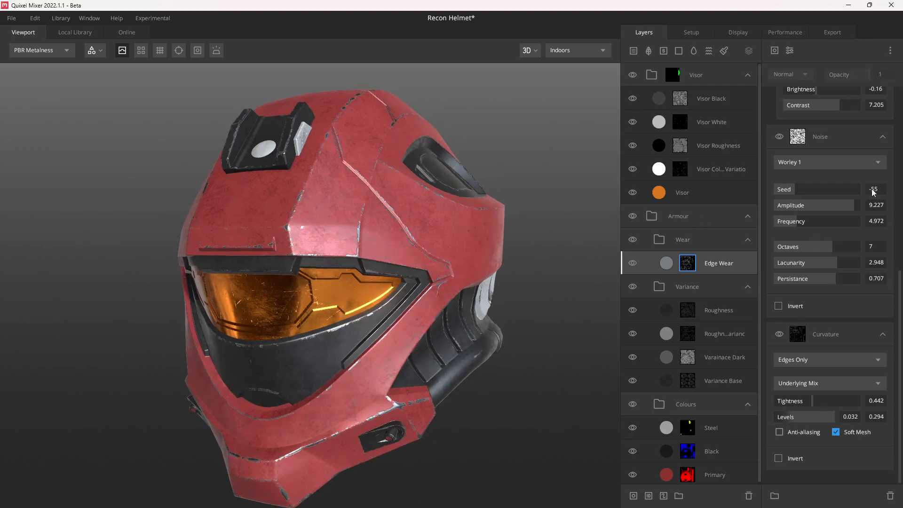
Lower the Worley 1 noise's Opacity to 0.2 and inspect the wear on the helmet's brow and side
click(843, 134)
click(861, 74)
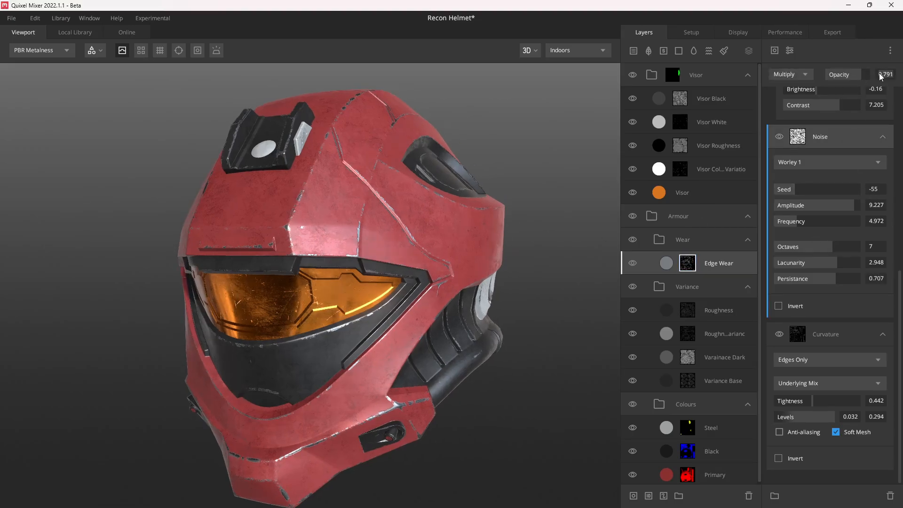
text(0.2)
key(Return)
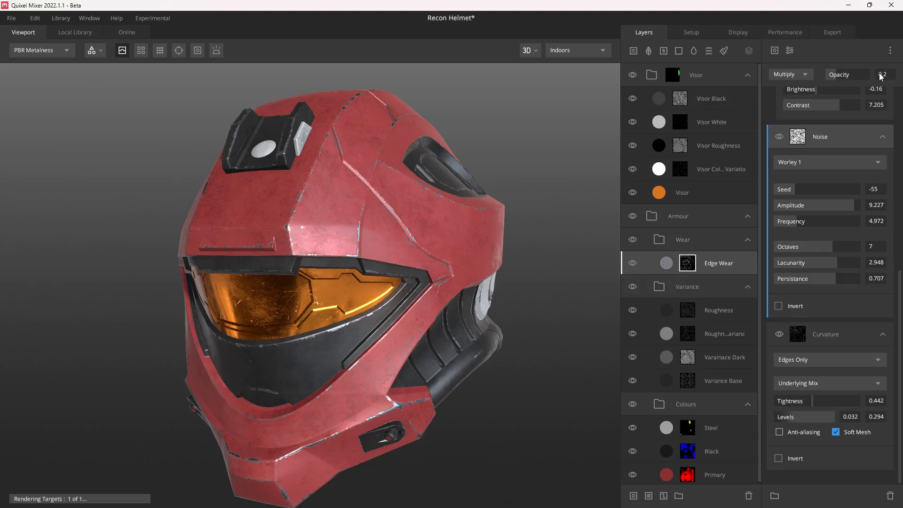
scroll(459, 159, up, 6)
scroll(287, 224, down, 2)
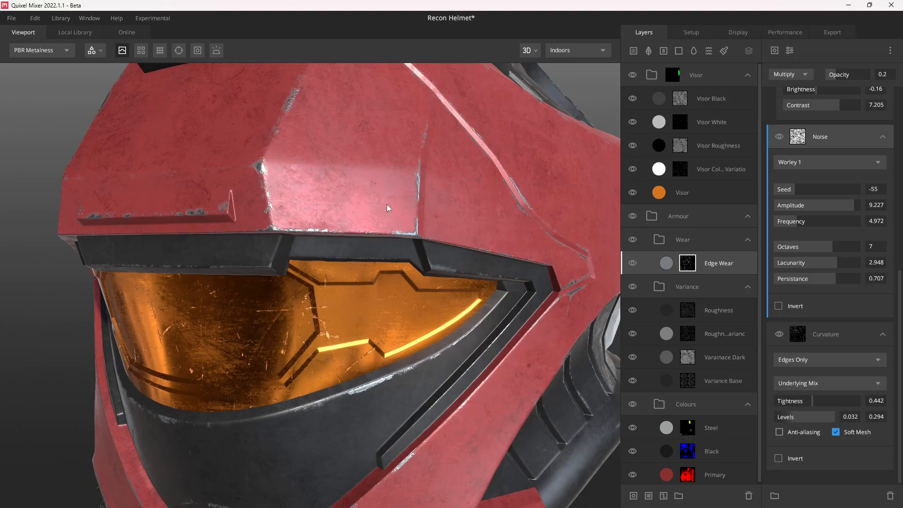
scroll(335, 192, down, 3)
drag(335, 209, 381, 210)
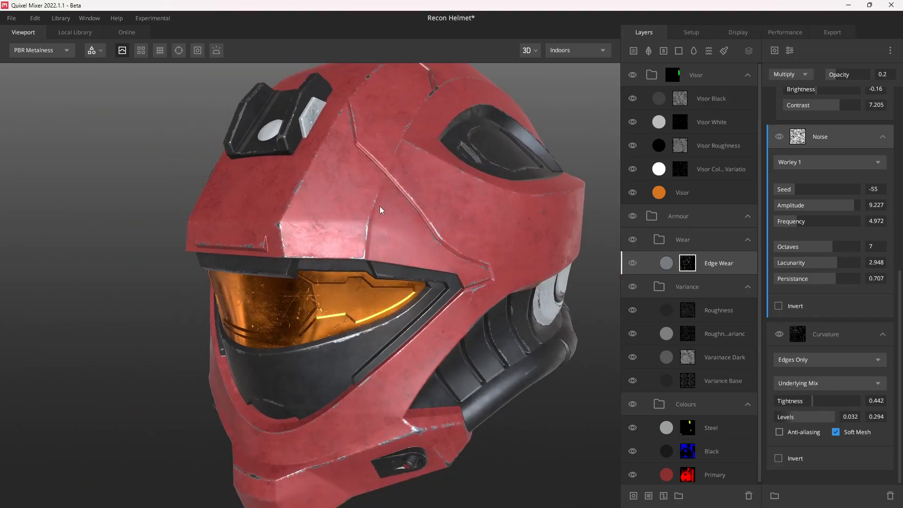
drag(461, 233, 410, 236)
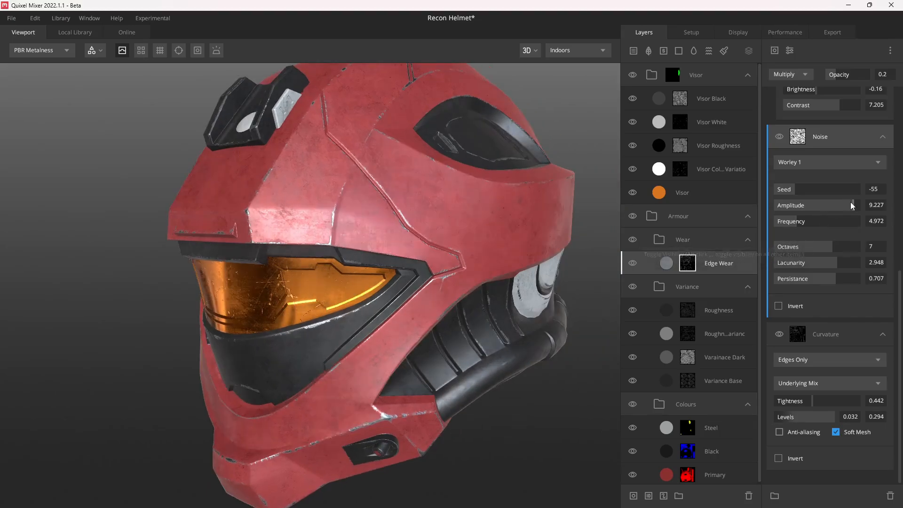
Try the Worley 1 noise's Amplitude at 7.514, restore it to 9.227 and inspect the wear around the helmet's front
mouse_move(853, 204)
mouse_down()
mouse_move(831, 204)
mouse_move(842, 203)
mouse_up()
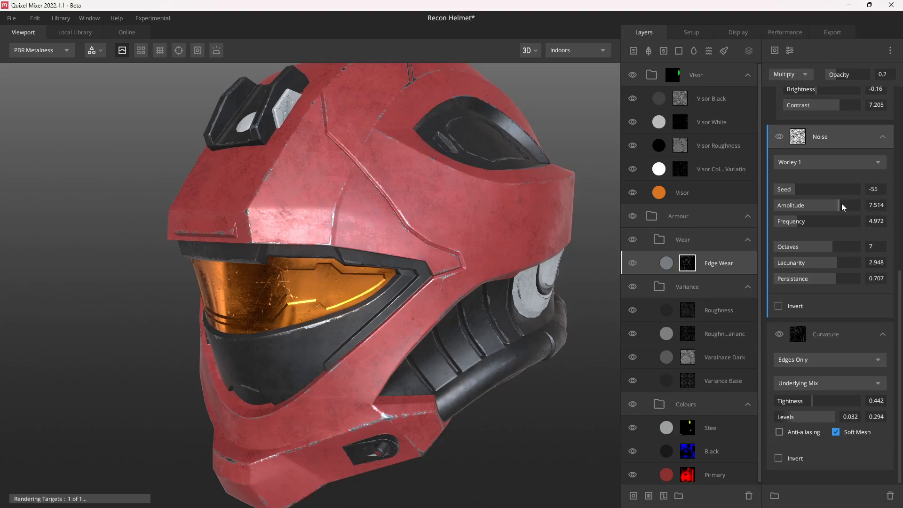
click(878, 205)
text(9.227)
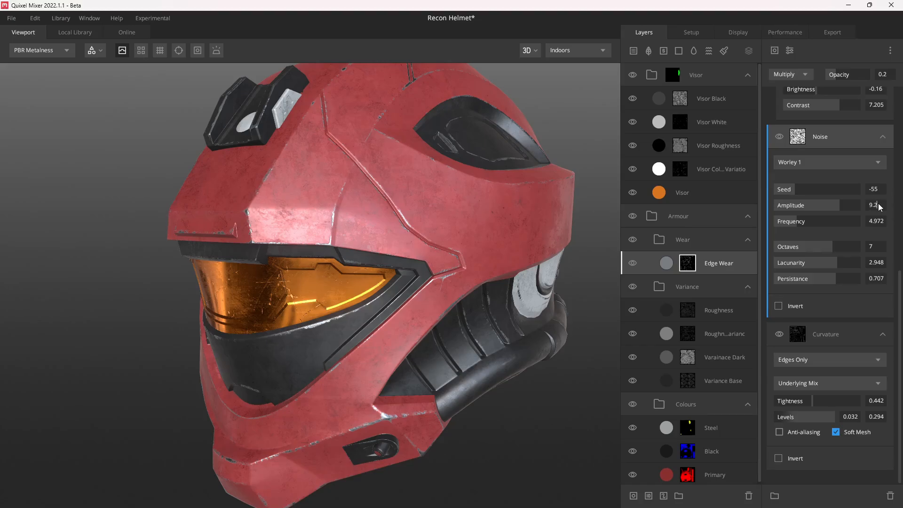
key(Return)
drag(504, 222, 399, 222)
scroll(373, 204, up, 3)
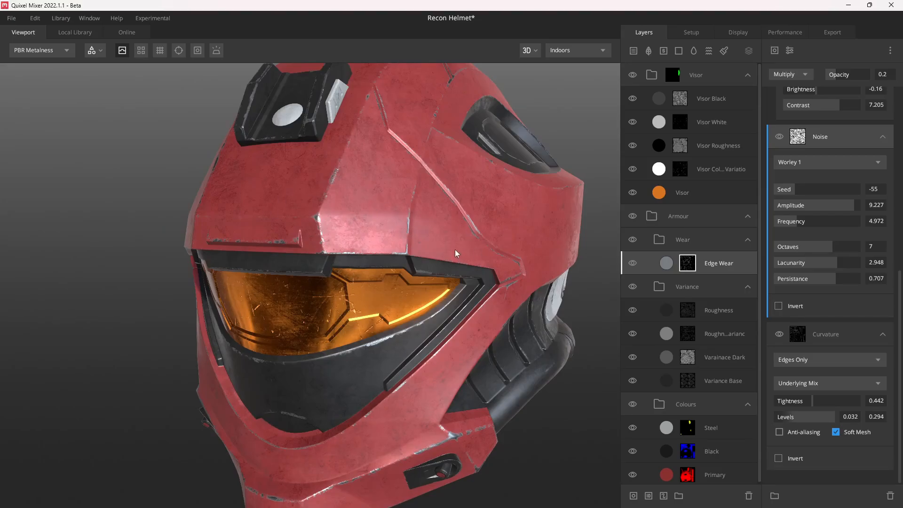
drag(455, 250, 434, 229)
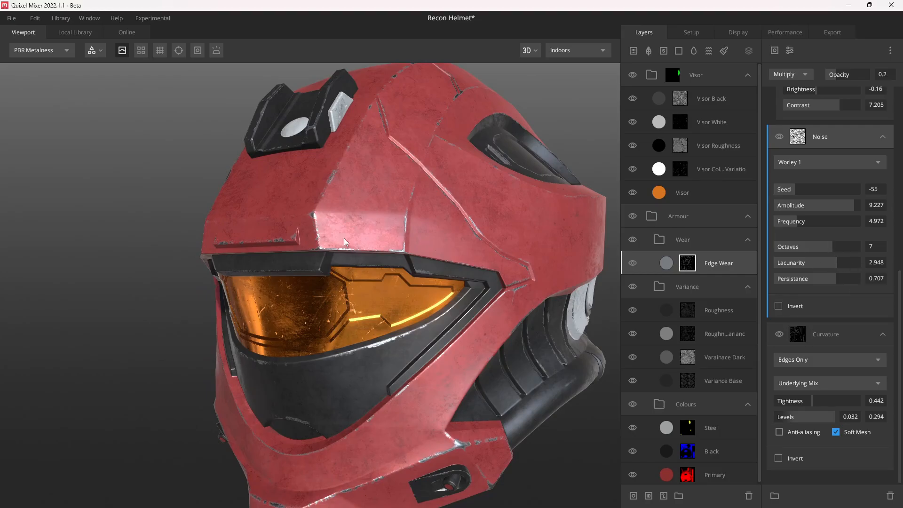
drag(344, 238, 352, 222)
drag(306, 260, 413, 253)
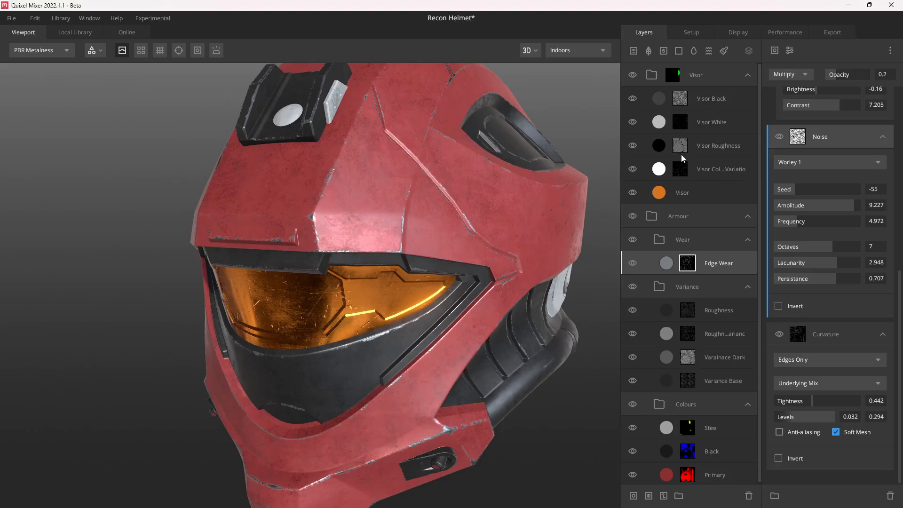
Add a solid layer above Edge Wear in the Wear group and name it Micro Scratches
click(680, 50)
double_click(700, 264)
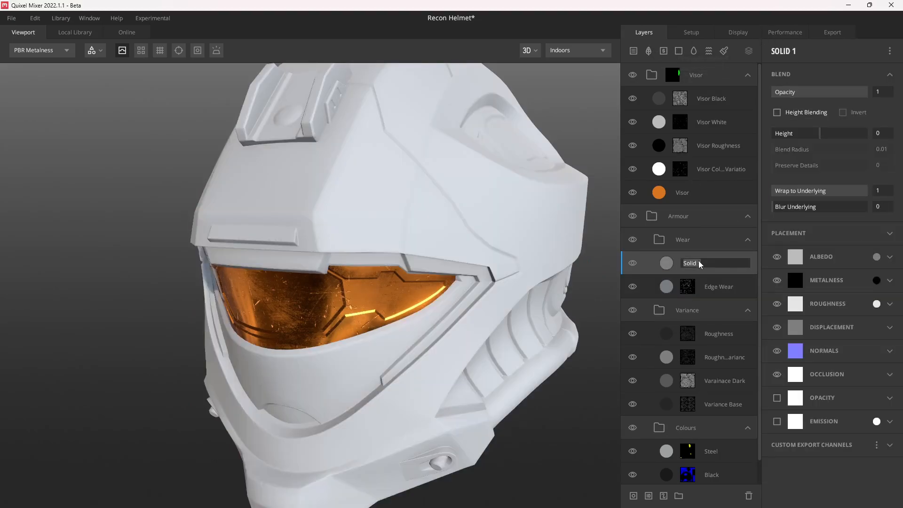
text(Micro Scratches)
key(Return)
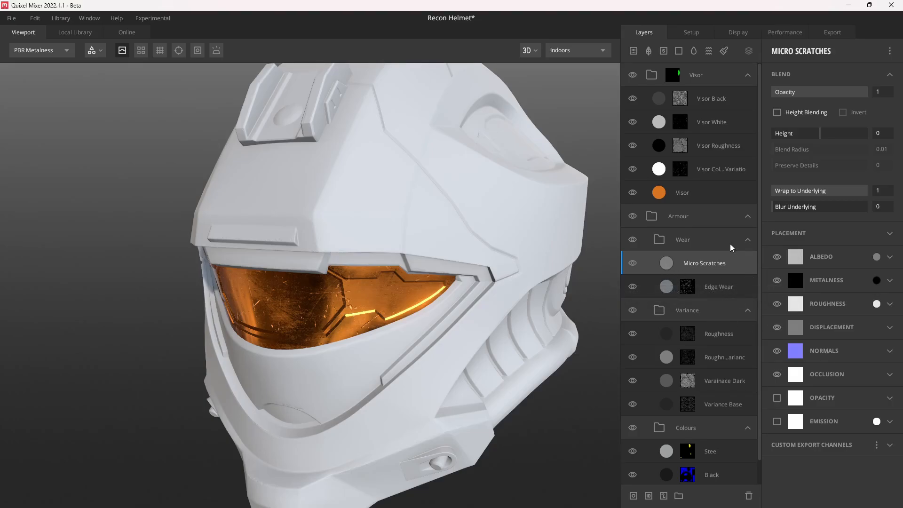
Set the Micro Scratches layer's Height to -1 and Wrap to Underlying to 0.97
click(887, 136)
text(-1)
key(Return)
text(0.97)
key(Return)
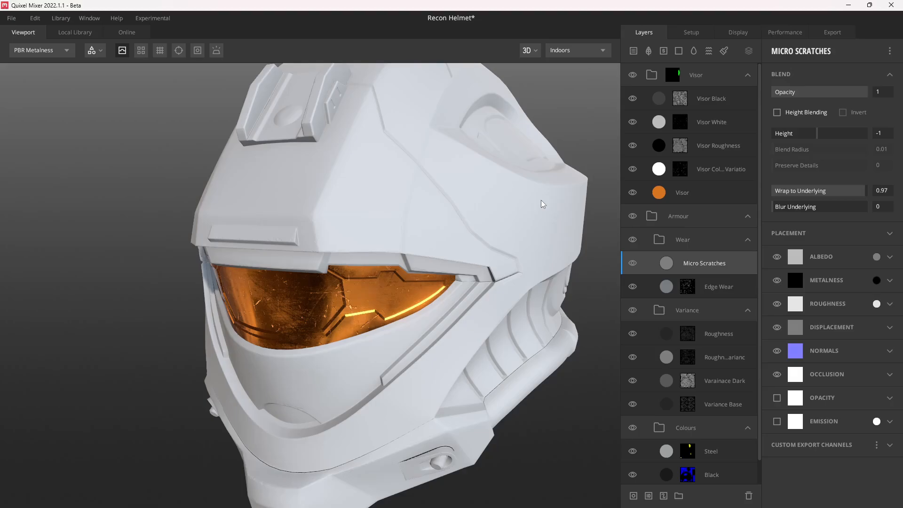
Give the Micro Scratches layer a dark grey albedo and a white metalness colour
click(876, 257)
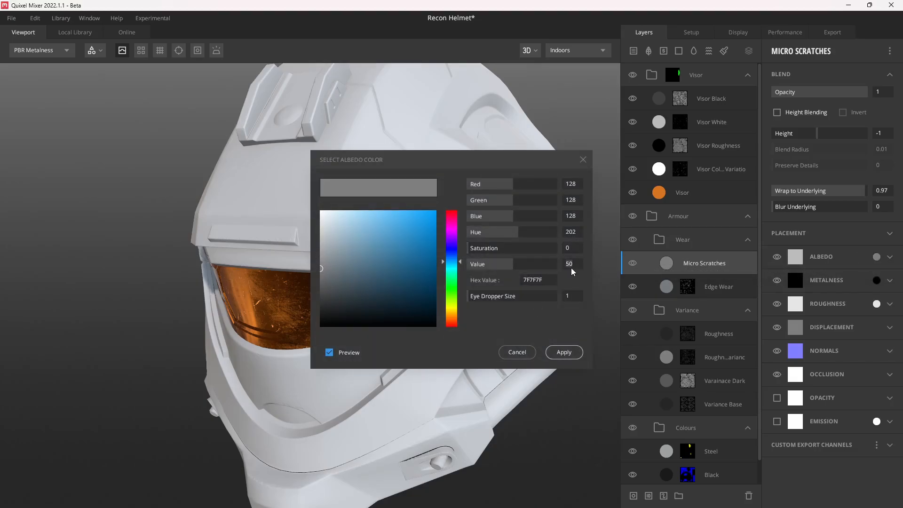
click(578, 353)
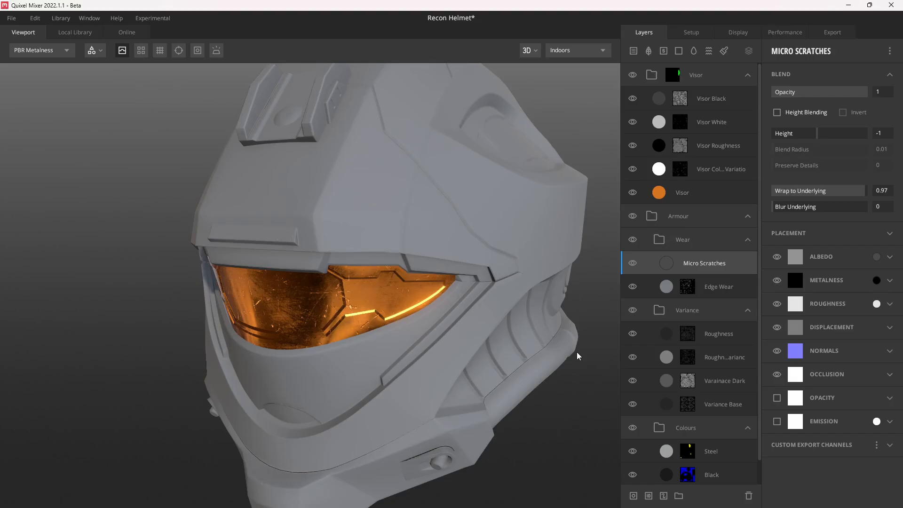
click(877, 280)
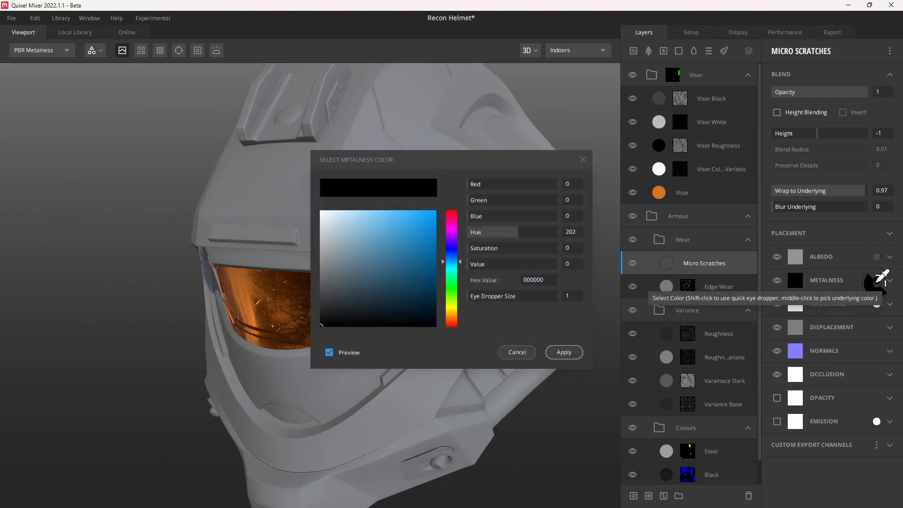
drag(376, 250, 321, 211)
click(564, 352)
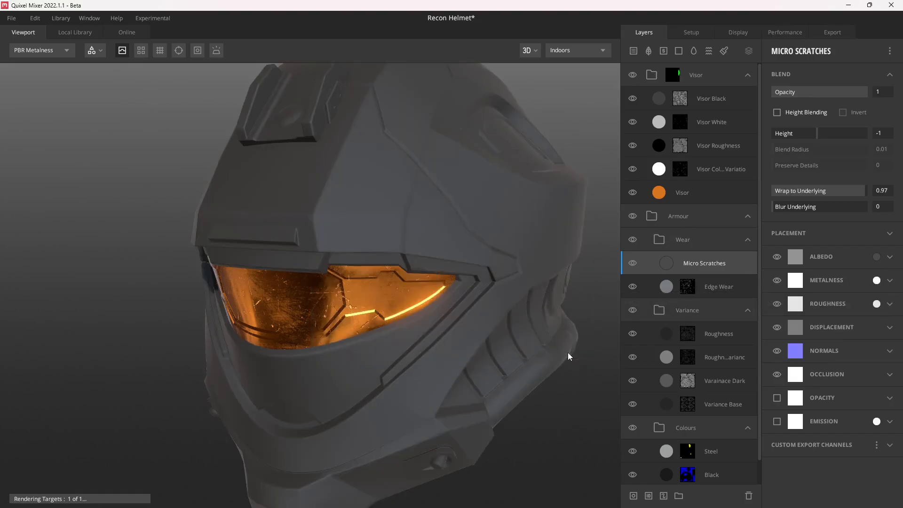
Set the Micro Scratches layer's roughness colour to black (000000)
click(876, 303)
drag(351, 270, 307, 340)
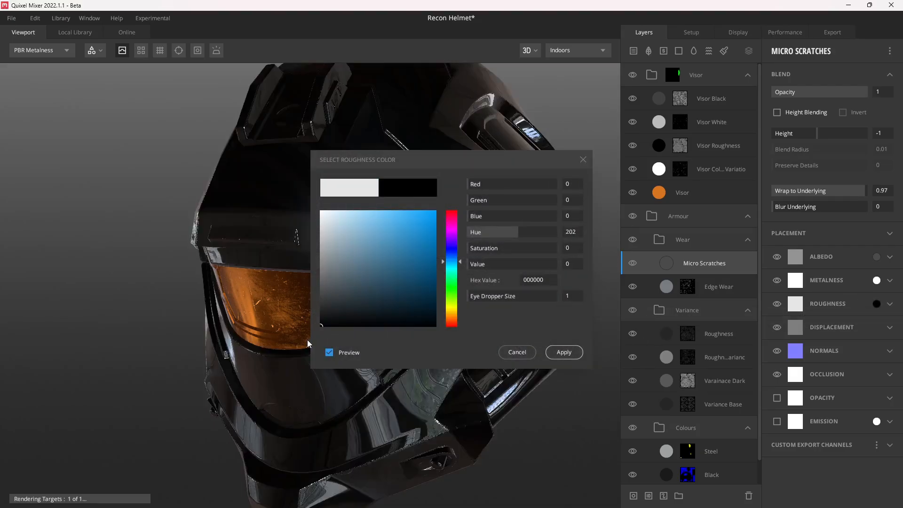
click(564, 352)
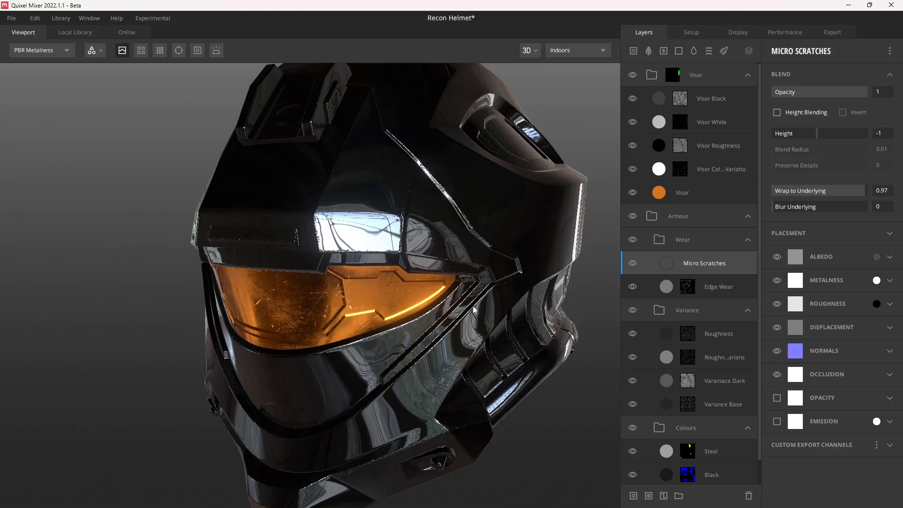
Show the layer mask in the viewport and add a mask stack to the Micro Scratches layer
key(m)
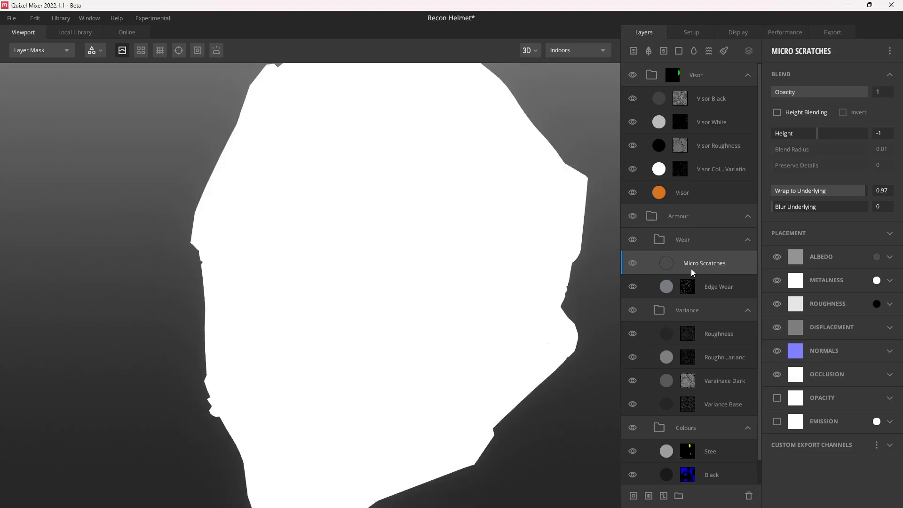
right_click(733, 264)
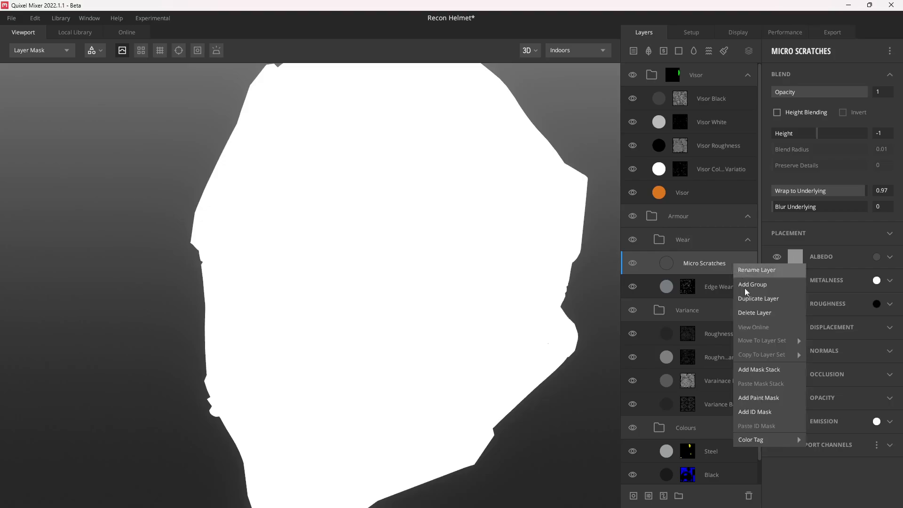
click(765, 373)
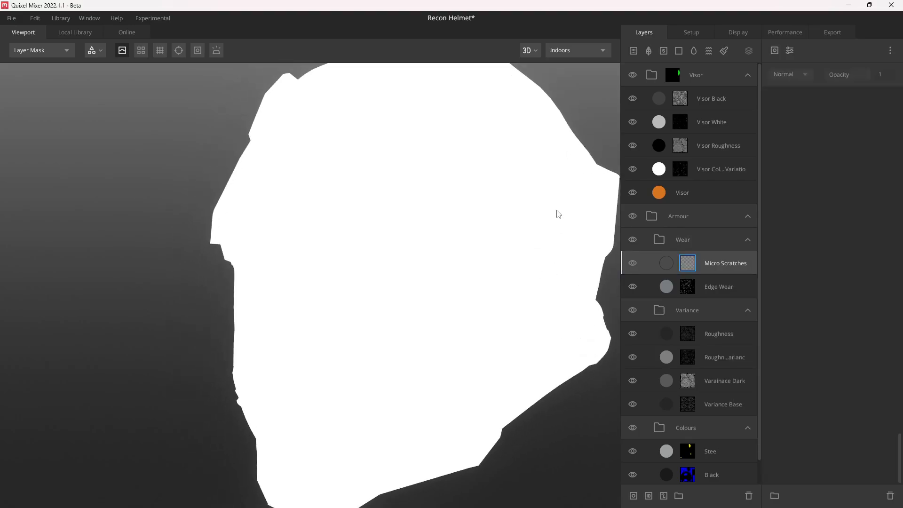
Add a Texture Map to the Micro Scratches mask, set its source to Library Asset and browse the library for it
click(787, 51)
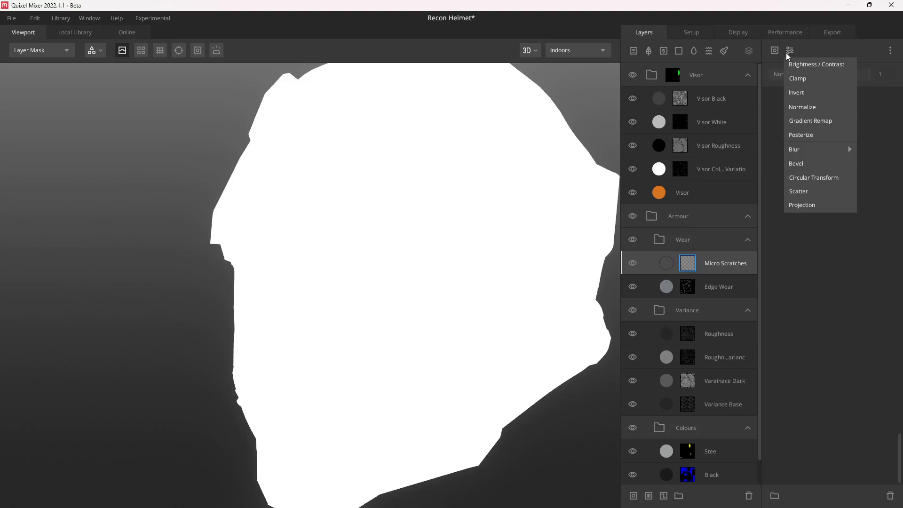
click(775, 51)
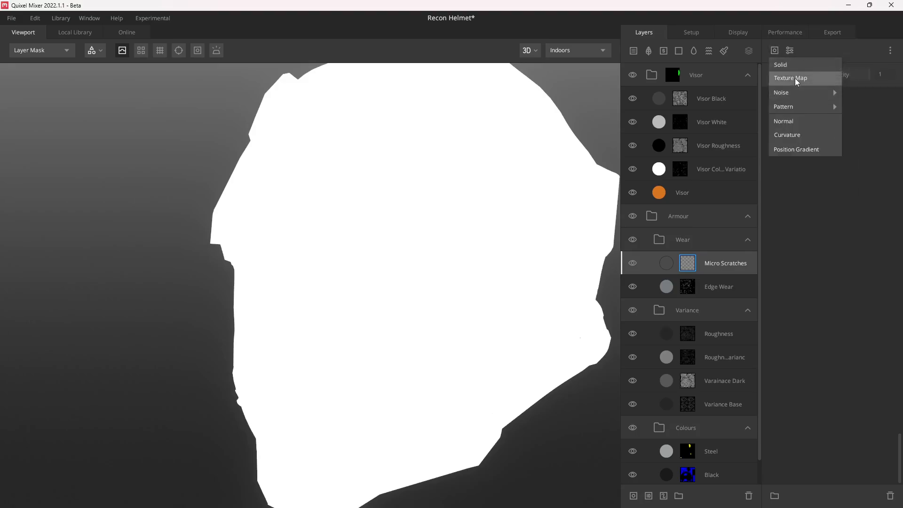
click(795, 78)
click(826, 129)
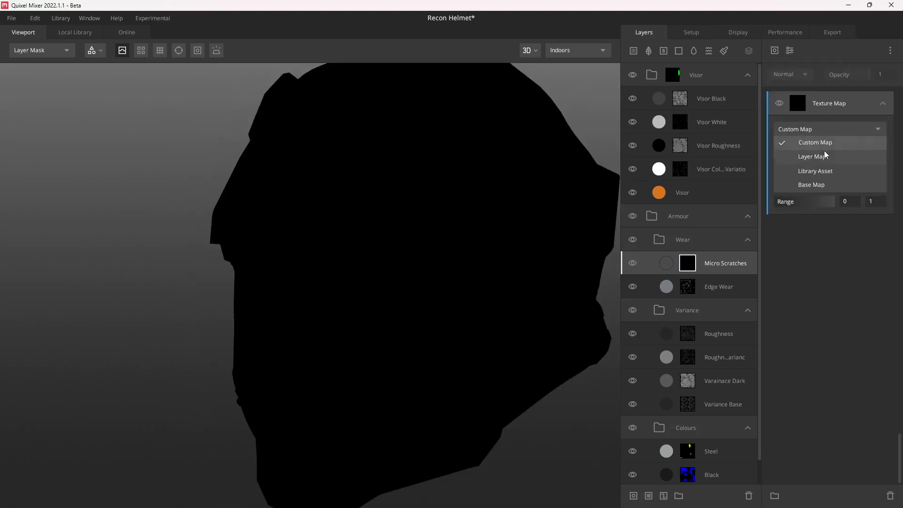
click(828, 170)
click(820, 153)
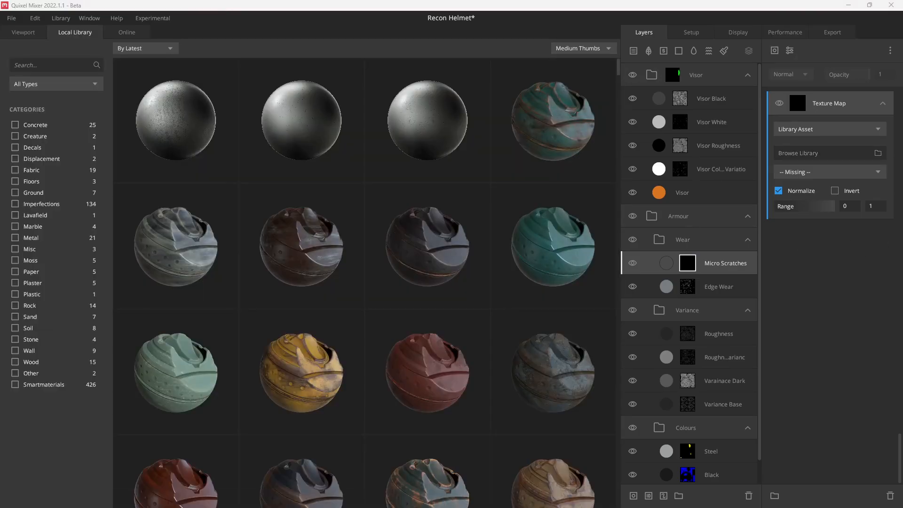
click(32, 85)
click(60, 153)
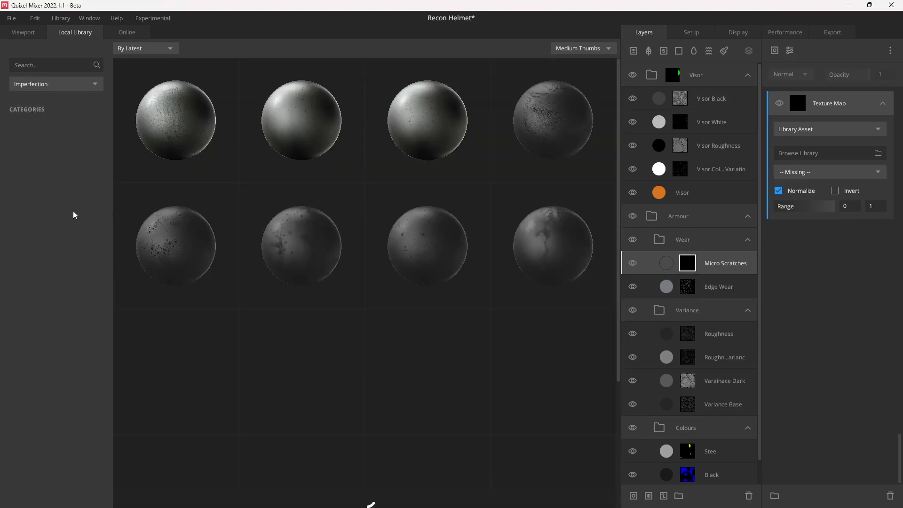
click(50, 97)
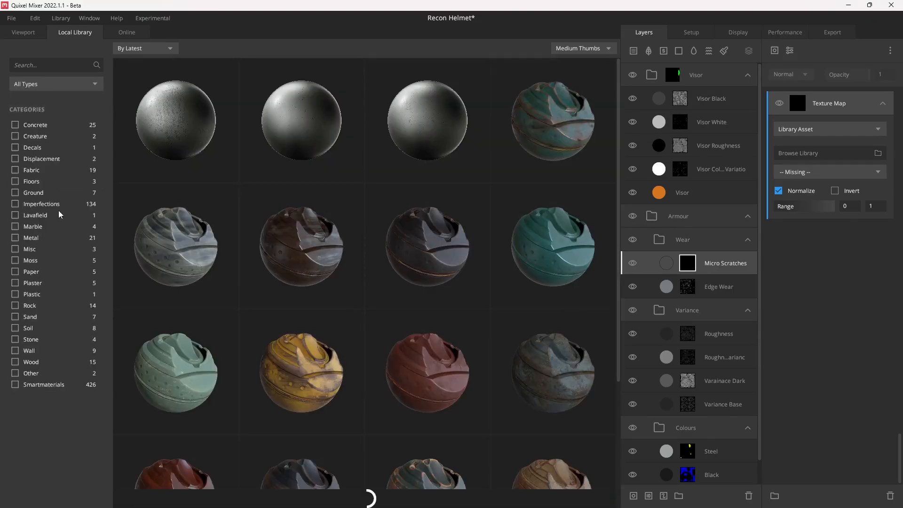
Filter the local library to the Metal and Imperfections categories and search for "scratched"
click(15, 238)
click(15, 203)
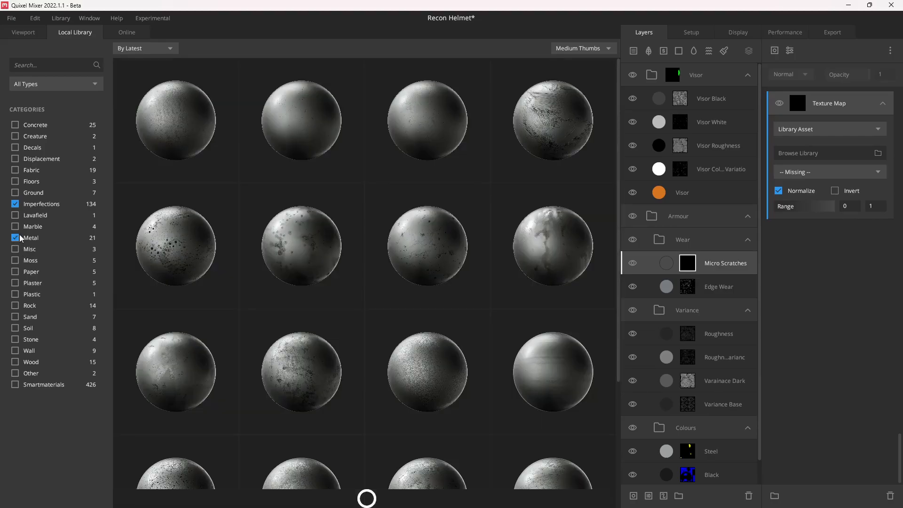
click(45, 66)
text(scratched)
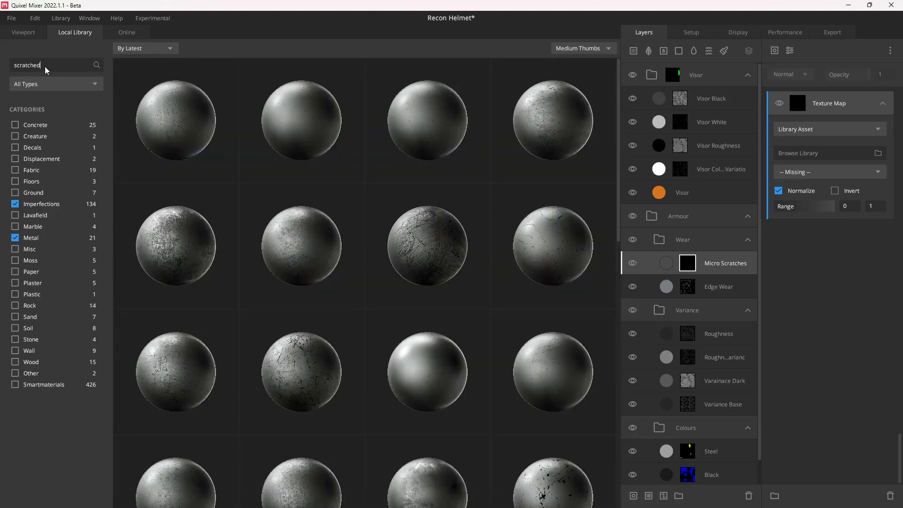
Browse the scratched surfaces and choose the Scratched Metal imperfection as the mask's texture map
scroll(431, 236, down, 4)
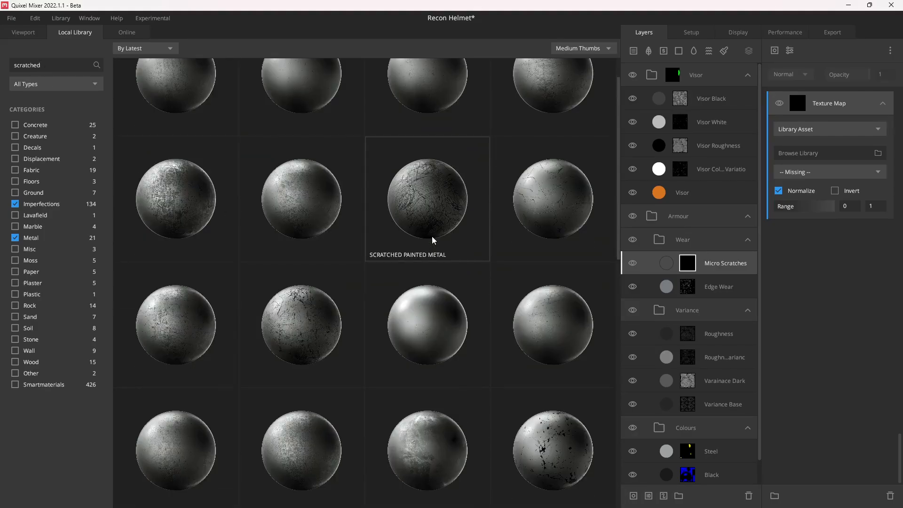
scroll(431, 237, down, 5)
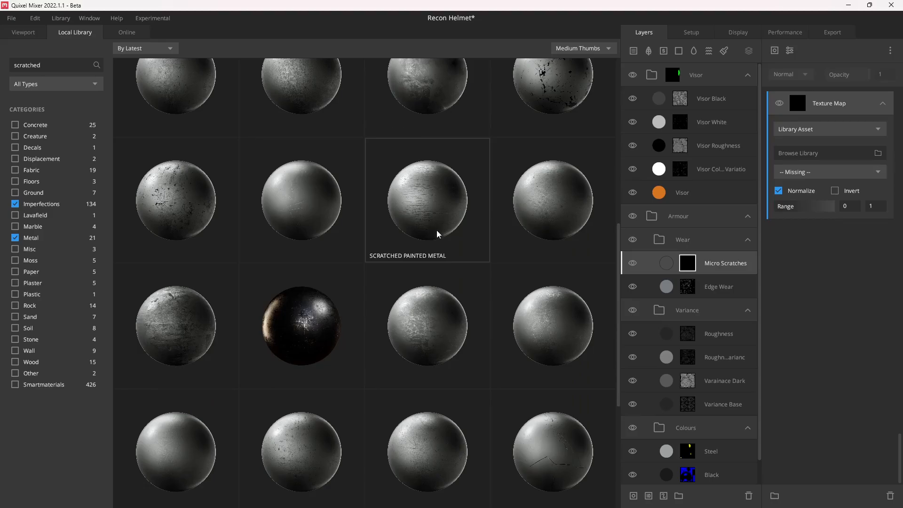
scroll(508, 230, down, 3)
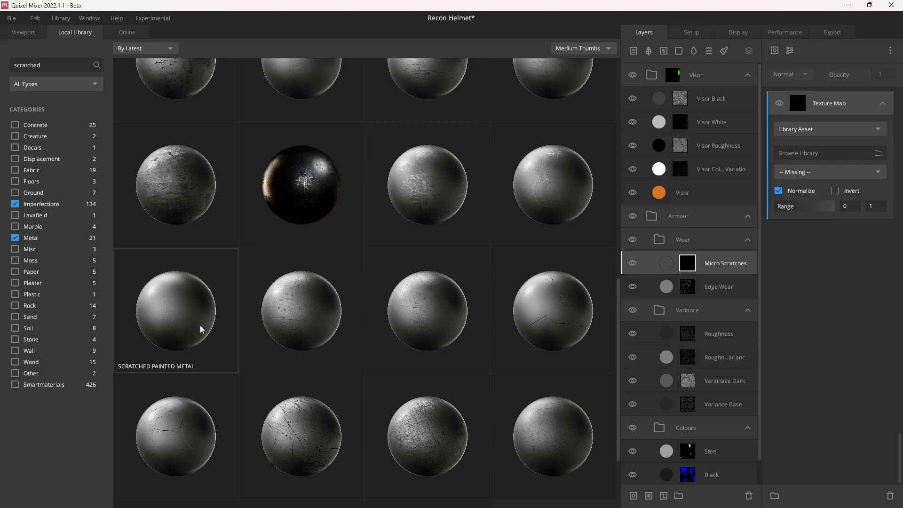
scroll(199, 325, down, 2)
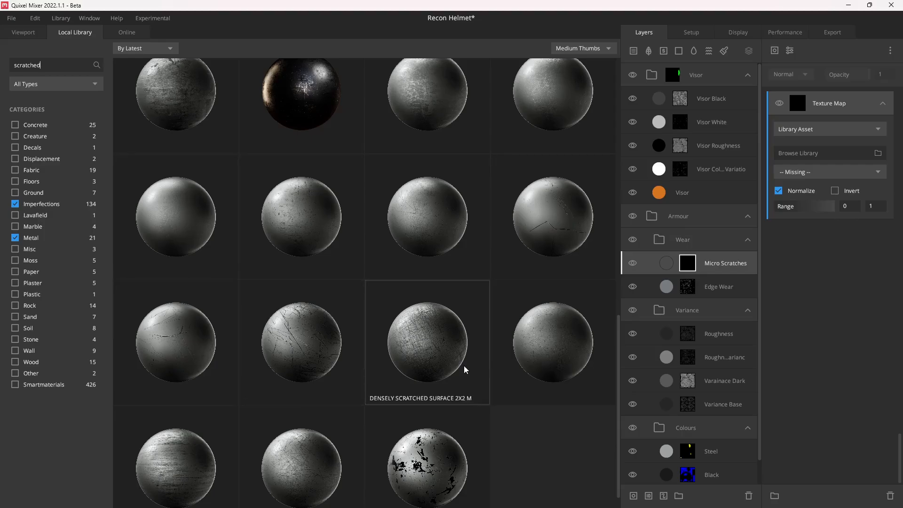
scroll(547, 245, up, 2)
scroll(550, 230, up, 3)
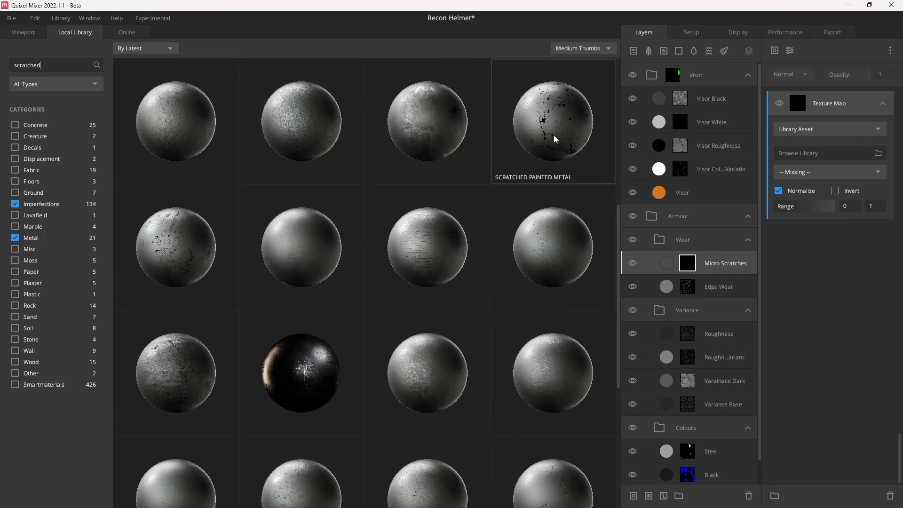
click(429, 137)
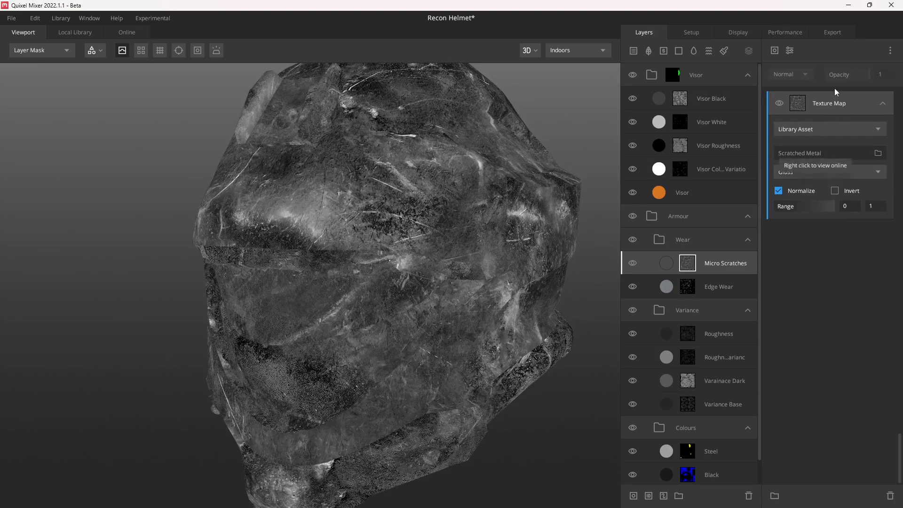
Narrow the Scratched Metal texture map's Range to 0.452–0.595
drag(778, 207, 810, 215)
drag(470, 208, 486, 208)
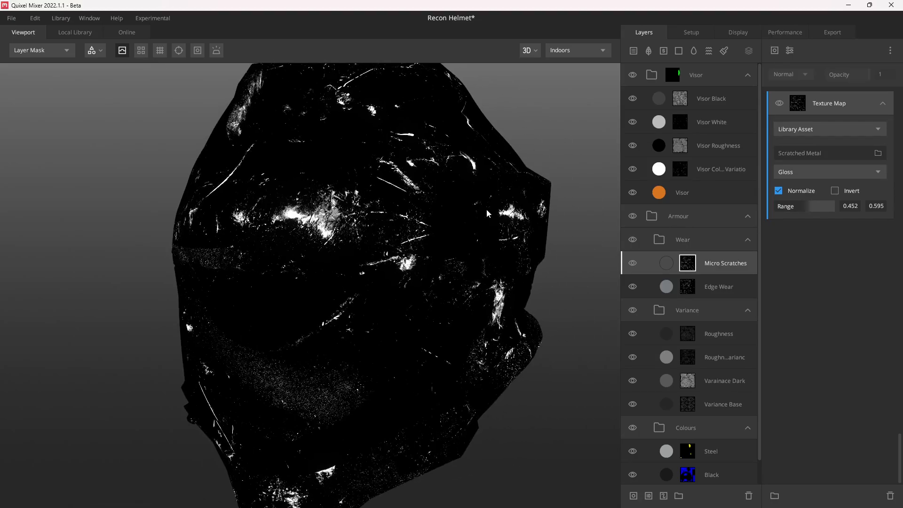
Add a Projection modifier to the Micro Scratches mask, switch it to Box Projection and clip it to the texture map
click(788, 50)
click(802, 205)
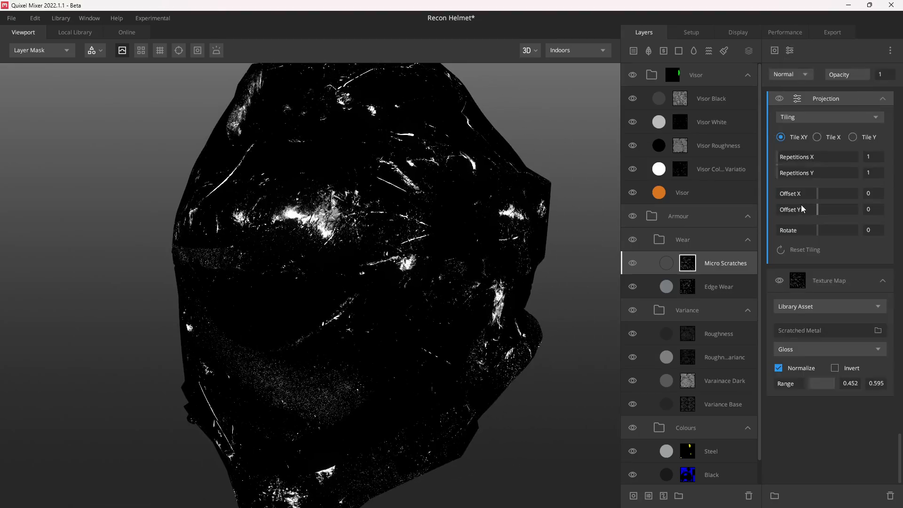
click(820, 117)
click(823, 154)
alt+click(818, 105)
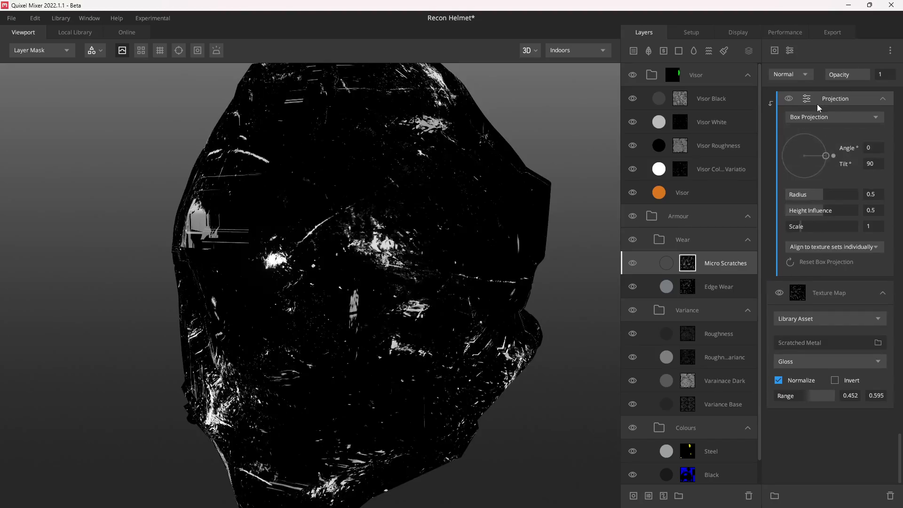
Set the Micro Scratches mask's box projection to Radius 1, Height Influence 0 and Scale 0.8
drag(820, 212, 872, 193)
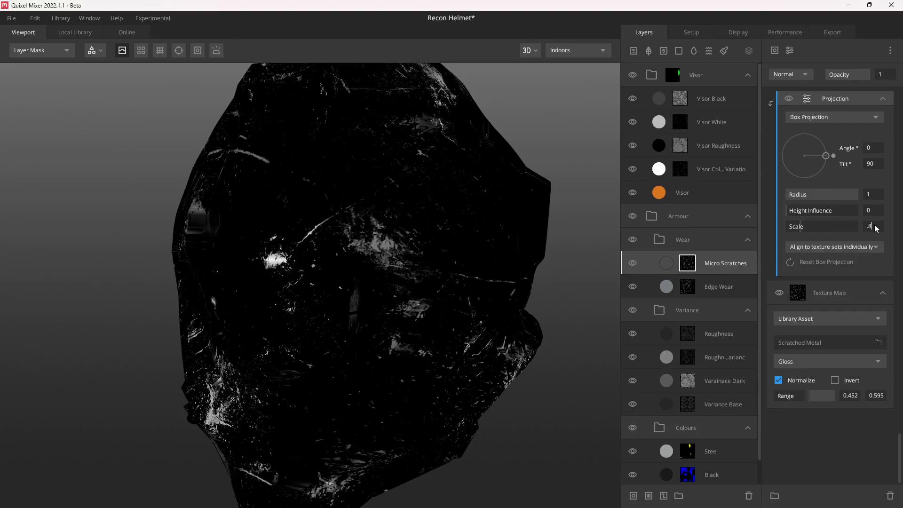
key(Return)
drag(412, 235, 348, 252)
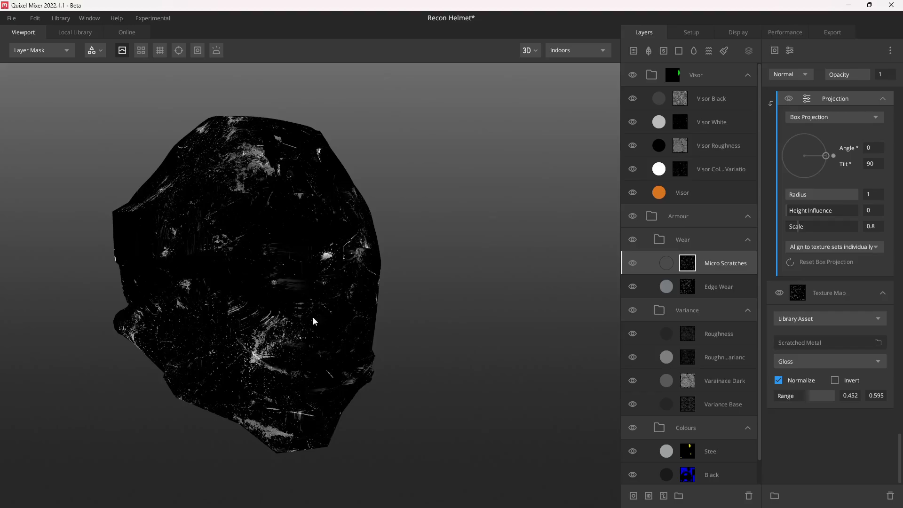
Replace the Micro Scratches mask's texture map with another Scratched Metal imperfection and use its Roughness channel
click(819, 342)
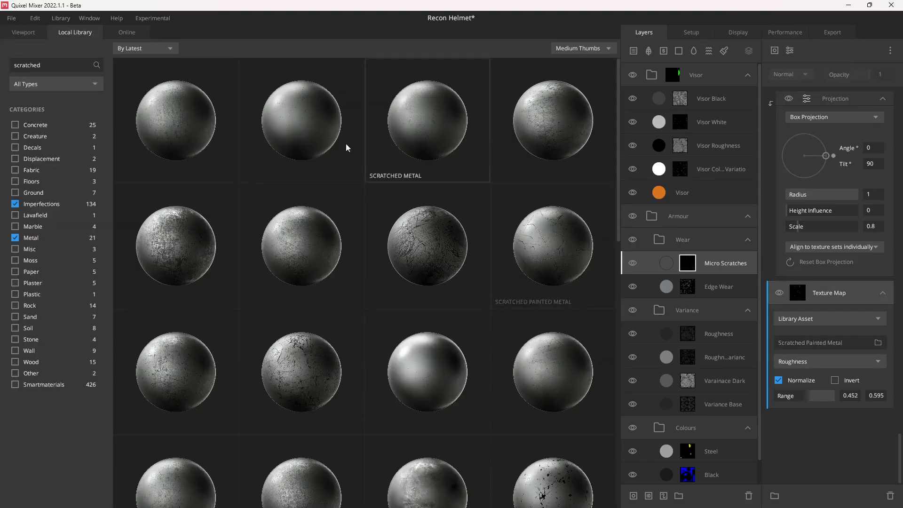
click(410, 135)
click(826, 362)
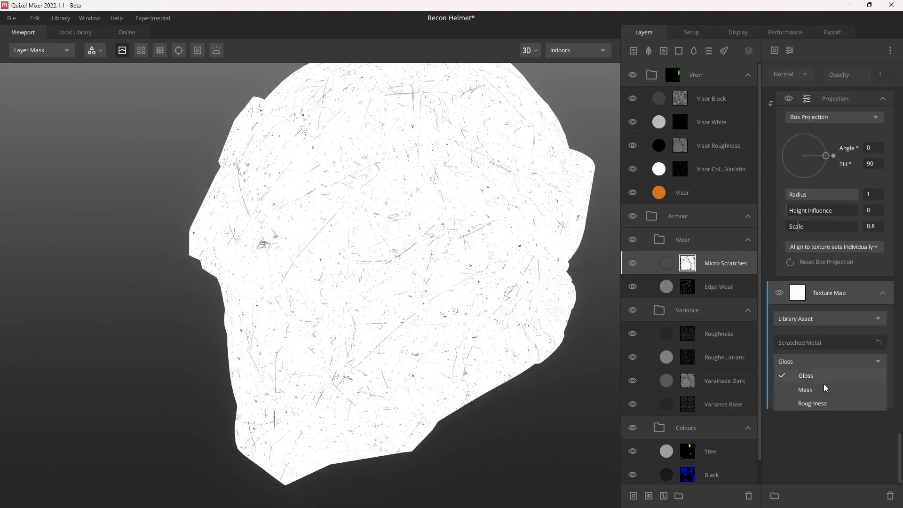
click(825, 404)
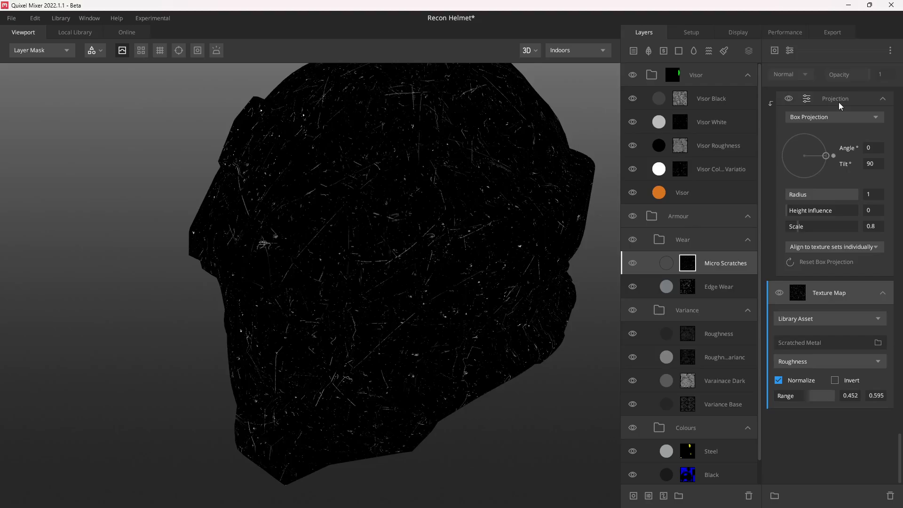
Add a Simplex noise component to the Micro Scratches mask and move it above the Projection modifier
click(774, 51)
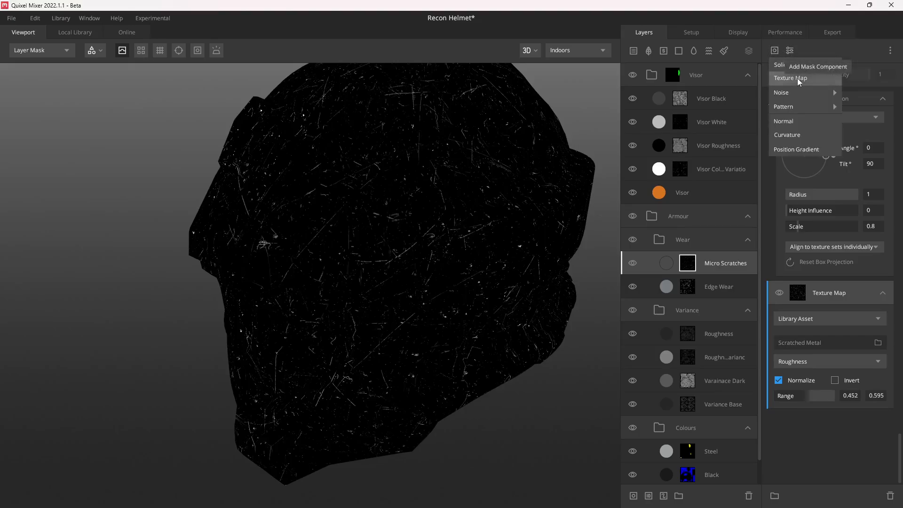
mouse_move(799, 93)
click(854, 93)
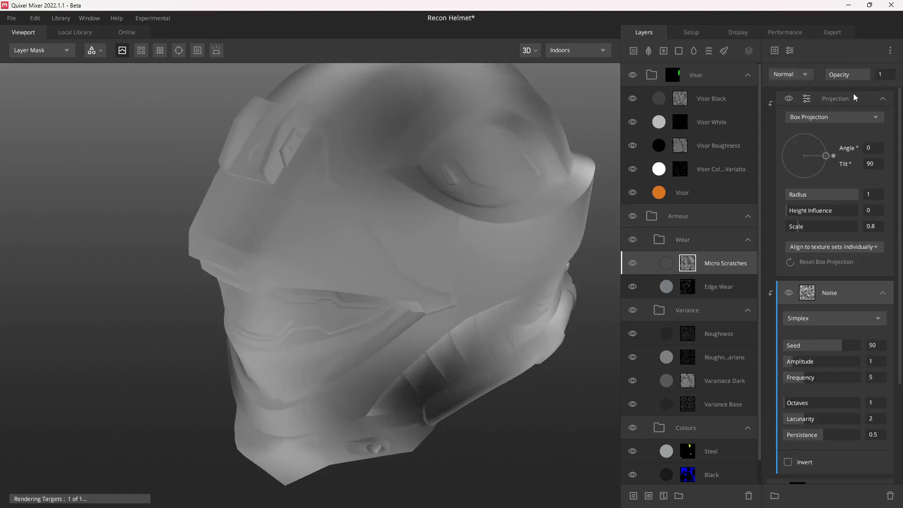
drag(794, 96, 797, 85)
drag(538, 204, 518, 204)
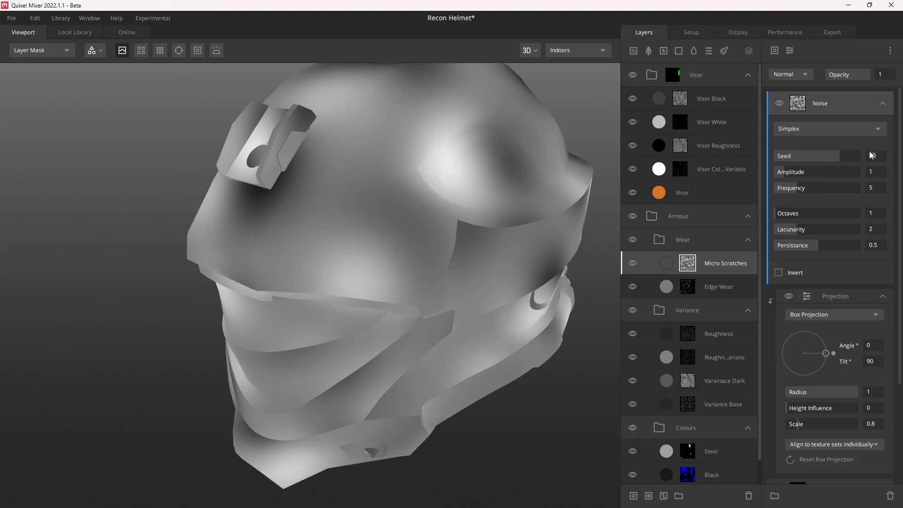
Set the Simplex noise's Seed to -4, Amplitude to 2.7 and Frequency to 11.38
text(-4)
key(Return)
scroll(474, 239, down, 2)
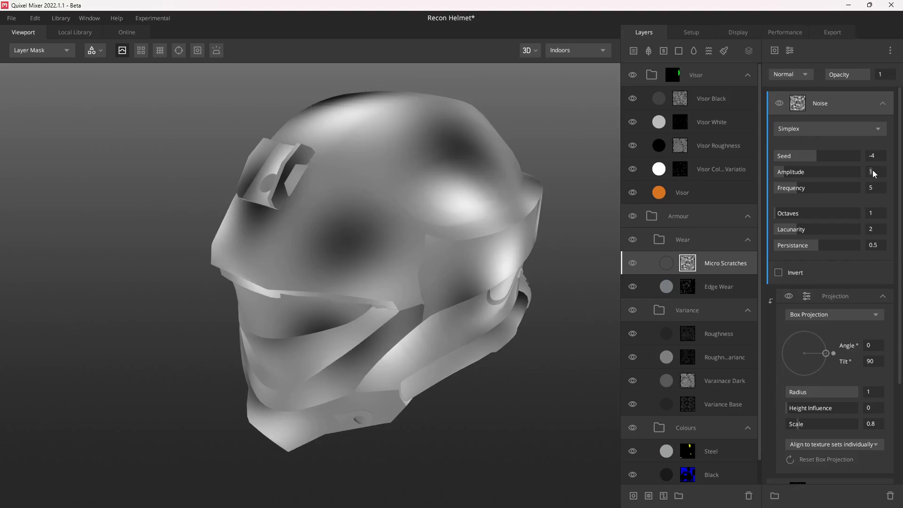
key(Return)
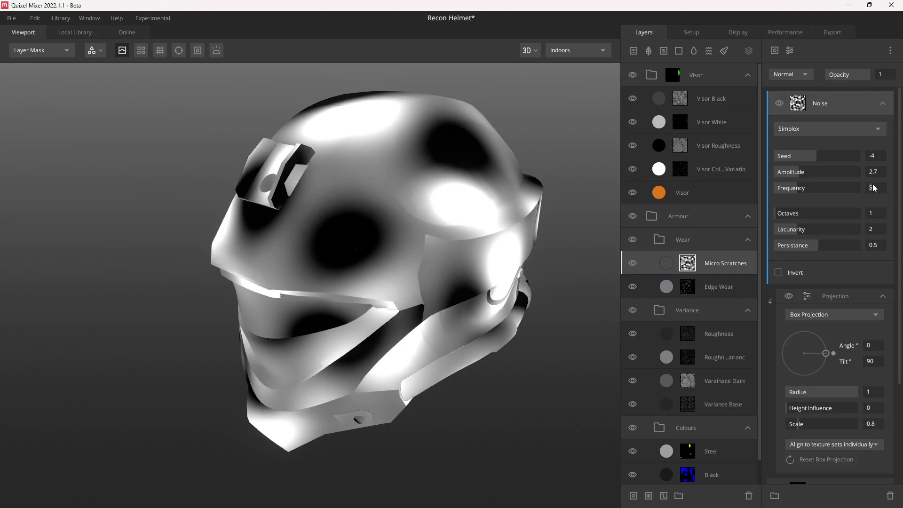
click(873, 184)
text(11.38)
key(Return)
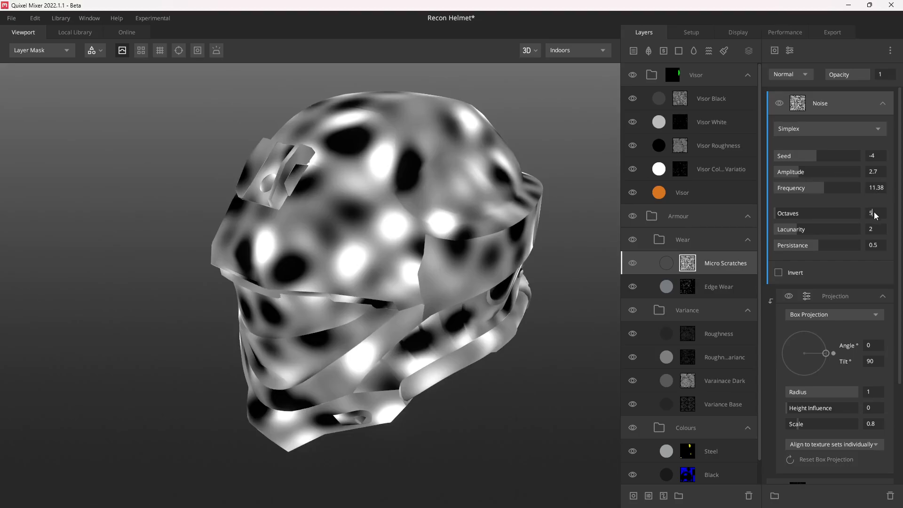
Set the Simplex noise's Octaves to 5, Lacunarity to 2.6 and Persistance to 0.48
key(Return)
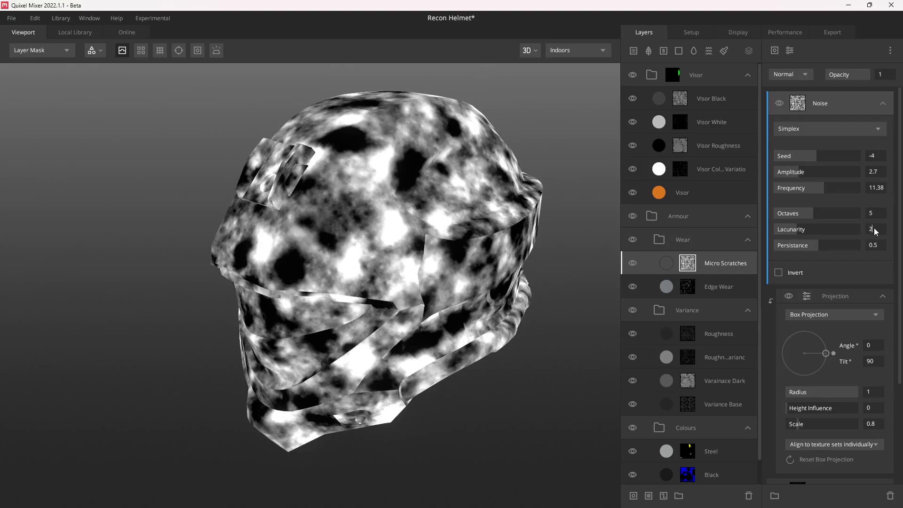
text(.6)
key(Return)
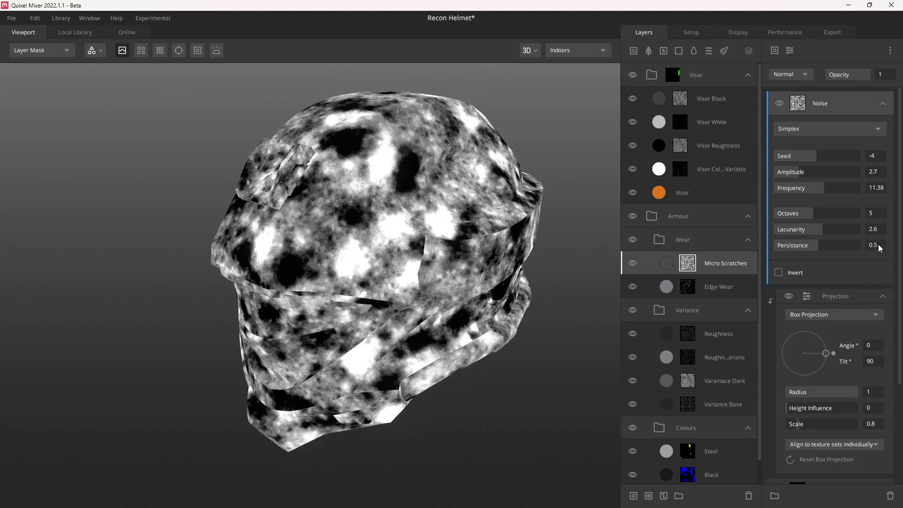
click(878, 244)
text(.48)
key(Return)
drag(422, 217, 385, 216)
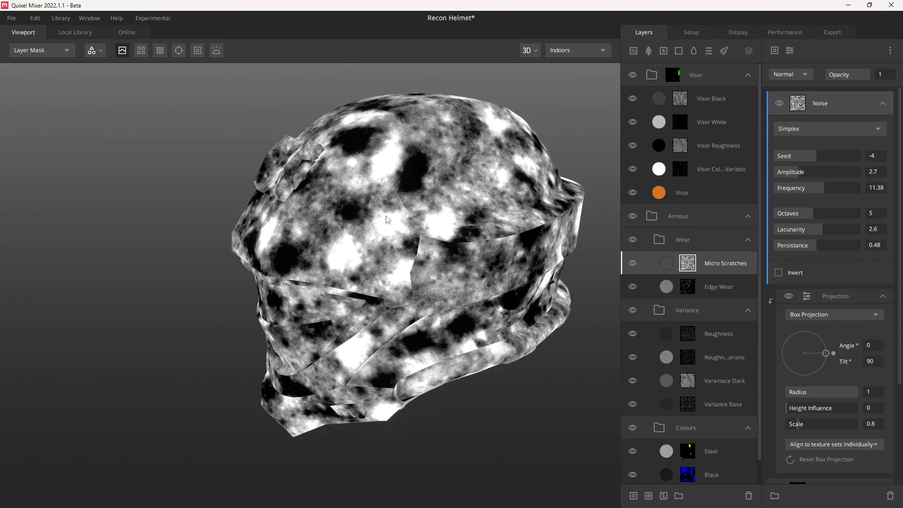
Blend the Simplex noise into the scratches mask with Multiply and check the result on the helmet's material
key(m)
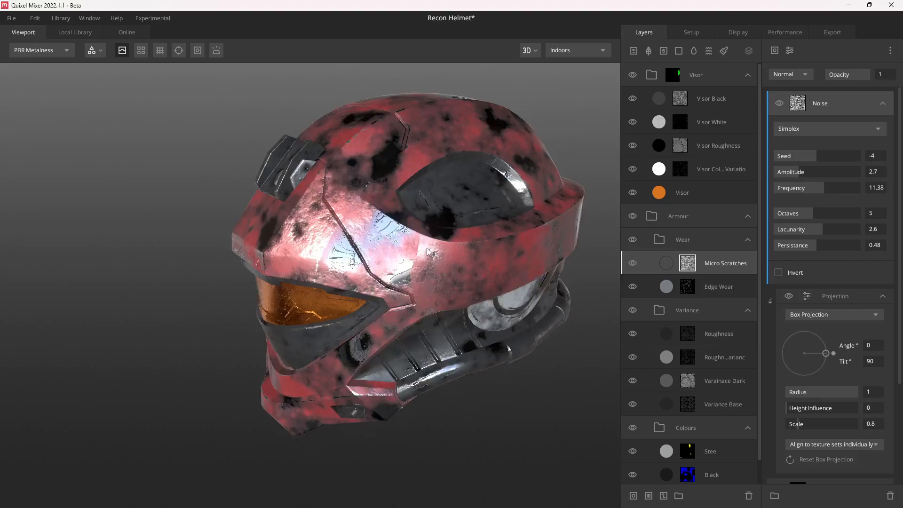
drag(366, 242, 408, 242)
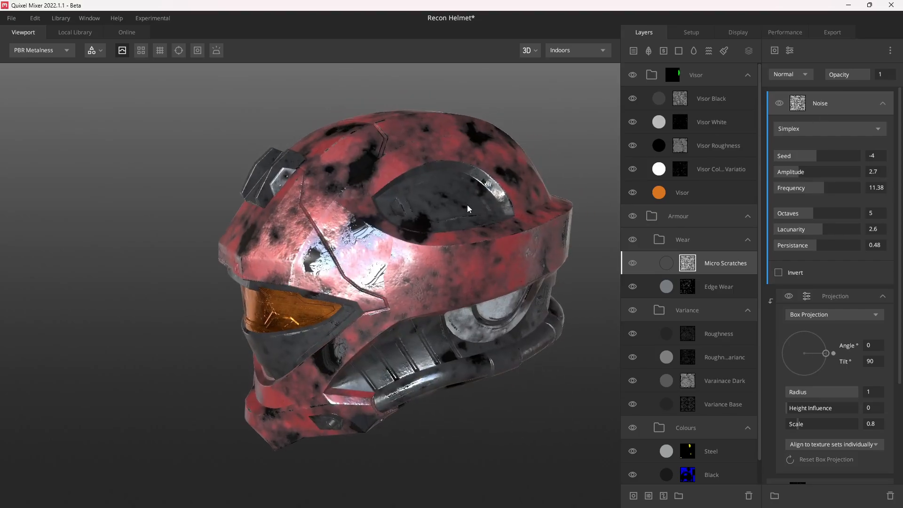
key(m)
click(792, 73)
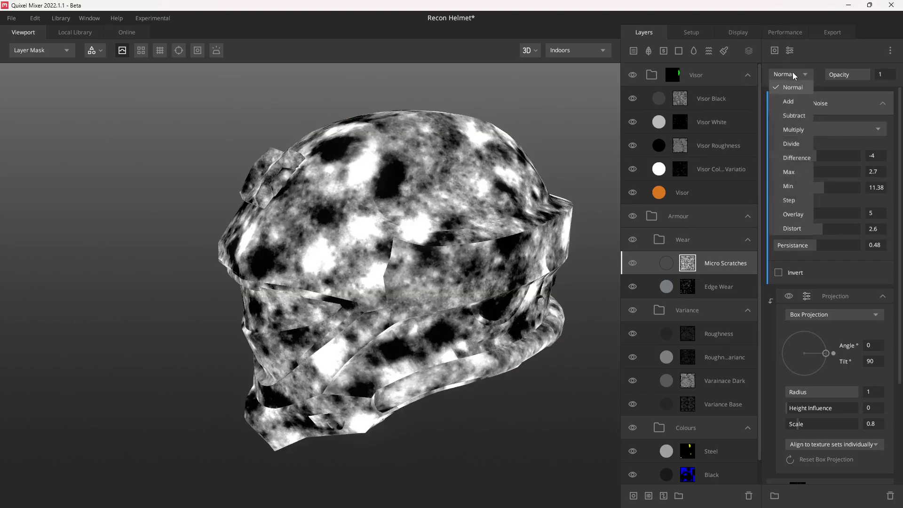
click(795, 130)
drag(501, 215, 411, 246)
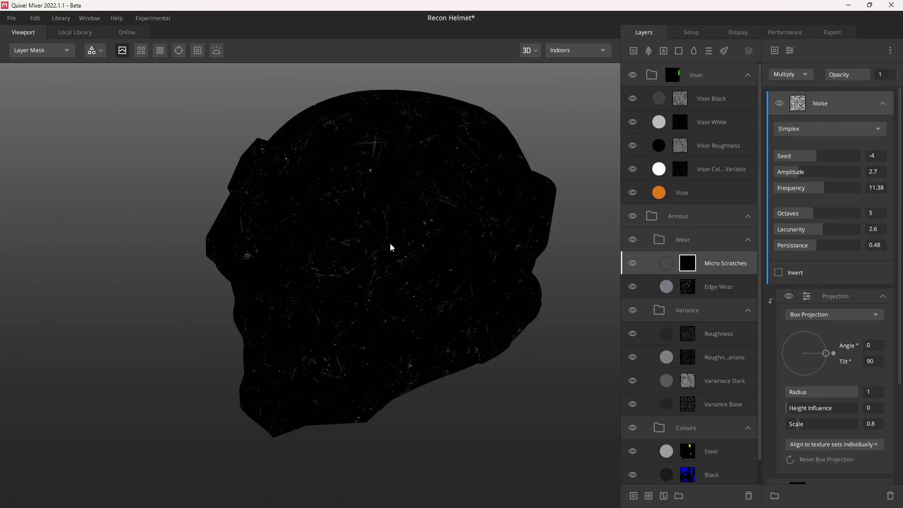
key(m)
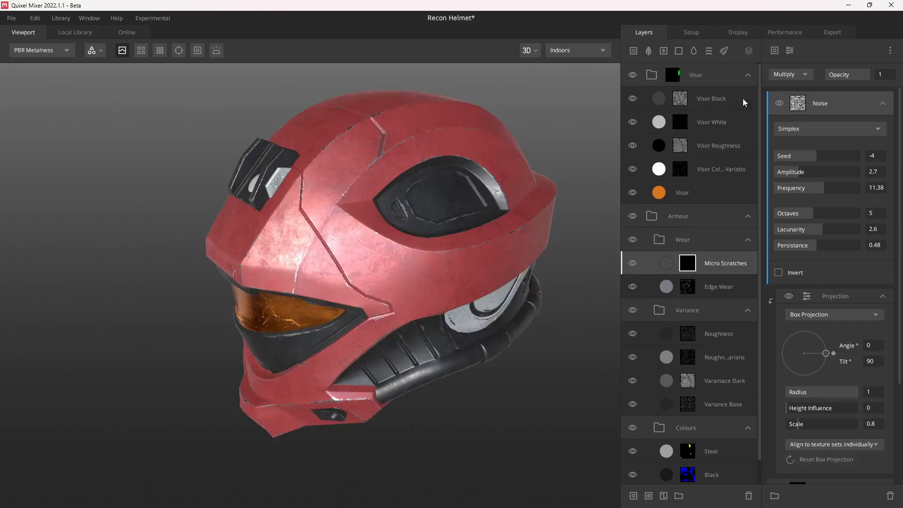
Add a custom Texture Map component to the Micro Scratches mask and assign the AO map to it
click(773, 52)
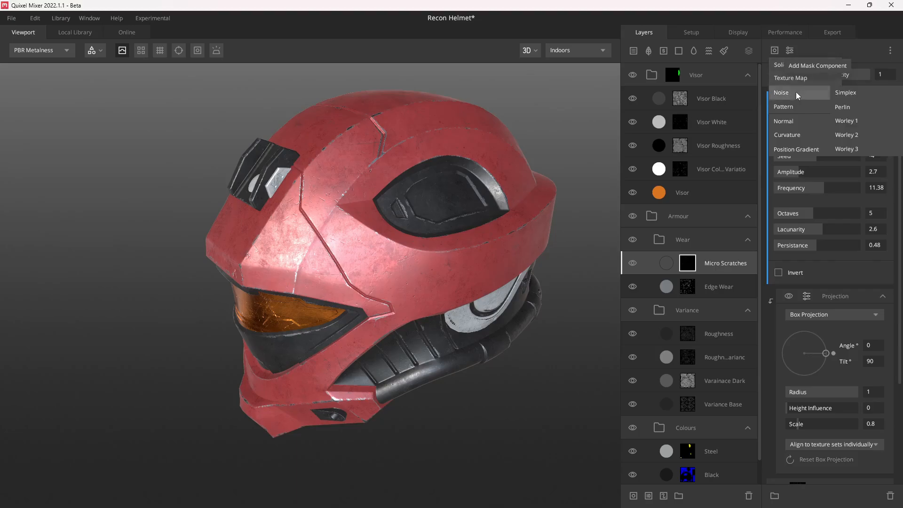
click(805, 78)
click(811, 129)
click(811, 129)
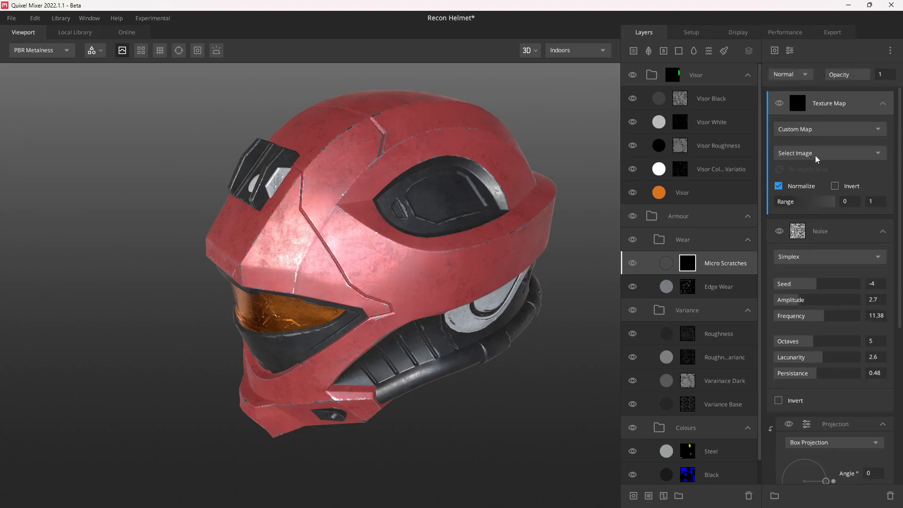
click(814, 153)
click(804, 194)
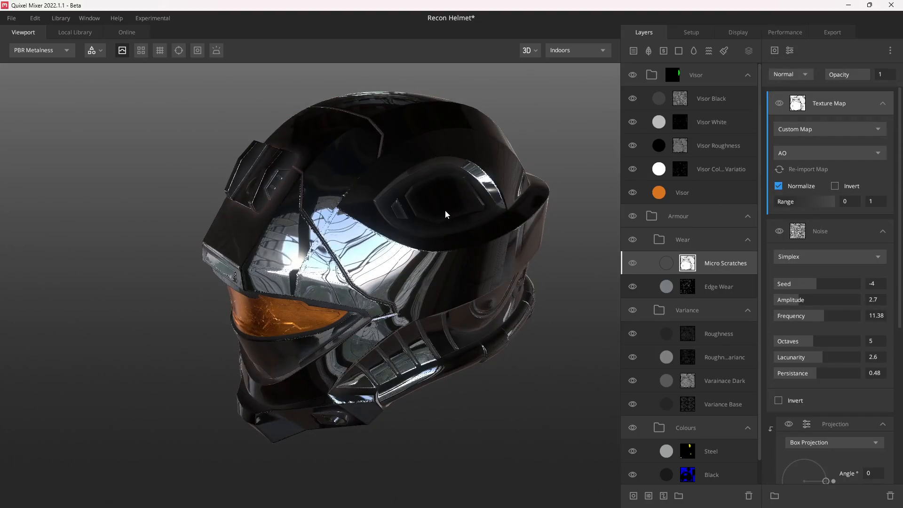
Set the AO texture map's blend mode to Multiply and raise its Range minimum to 0.984
key(m)
click(790, 74)
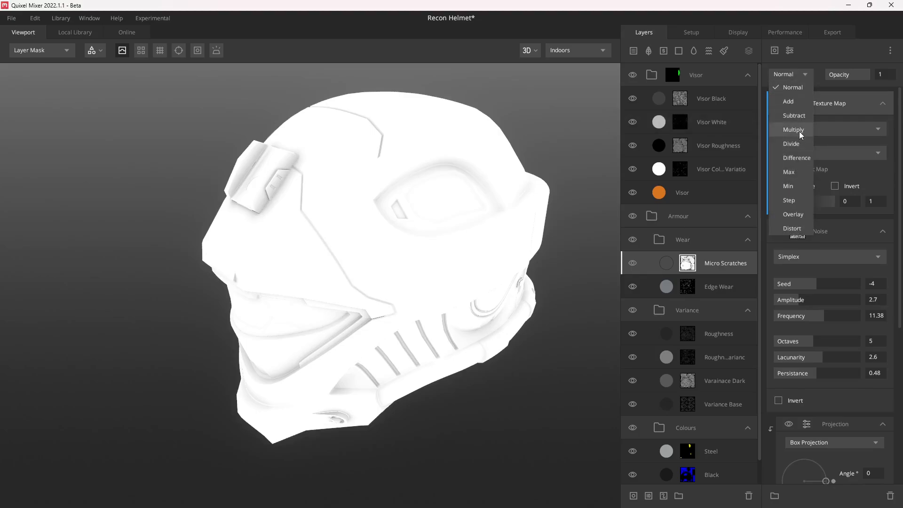
click(799, 131)
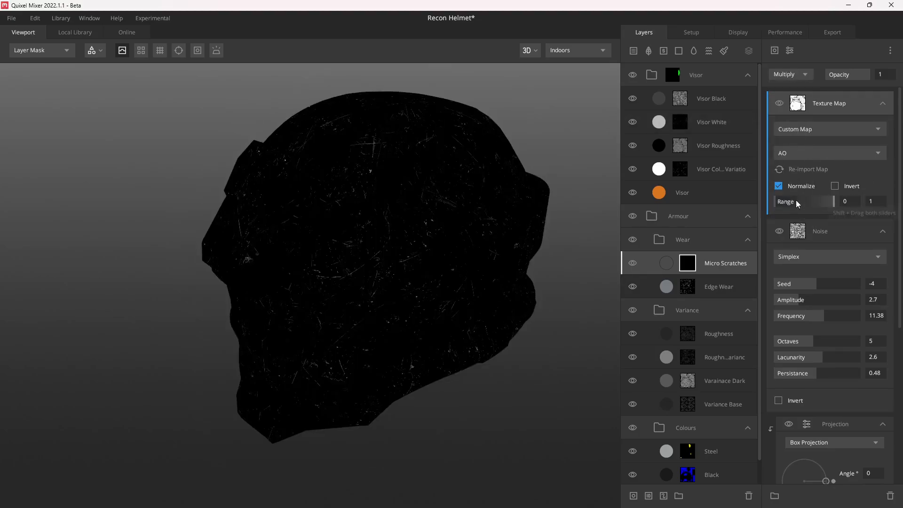
drag(796, 202, 834, 205)
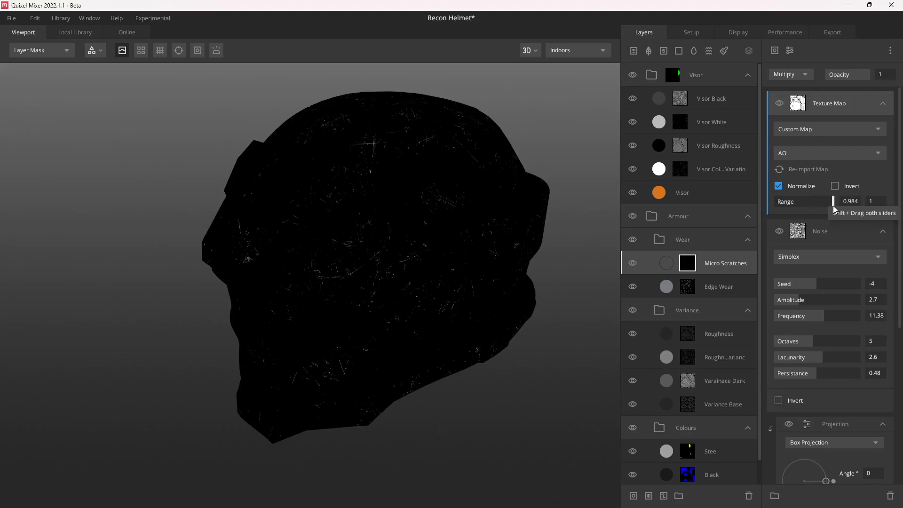
Examine the micro scratches in the material and mask views, comparing the mask with and without the AO map
alt+drag(367, 201, 398, 205)
key(m)
scroll(433, 233, up, 2)
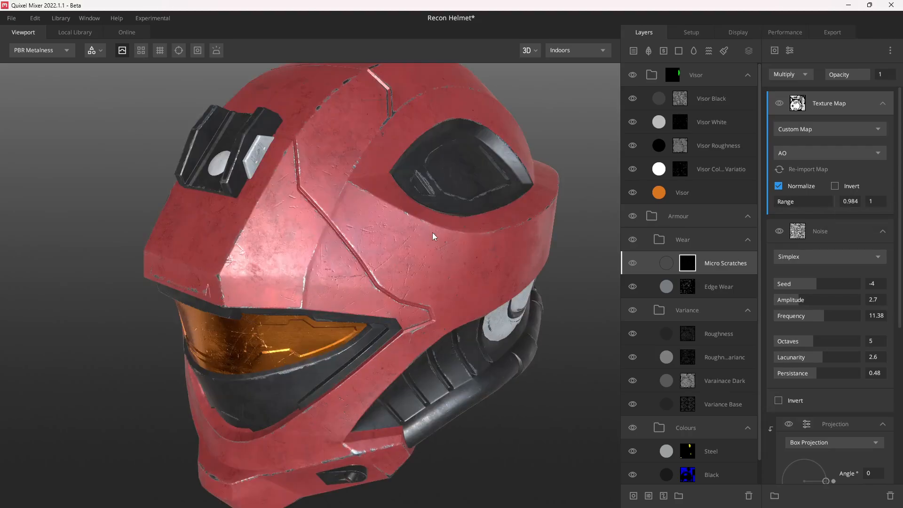
alt+drag(433, 233, 400, 243)
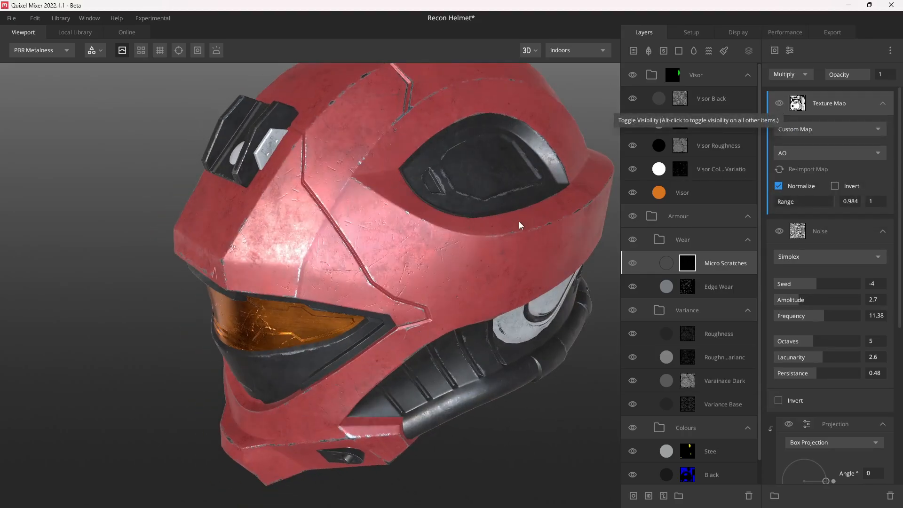
key(m)
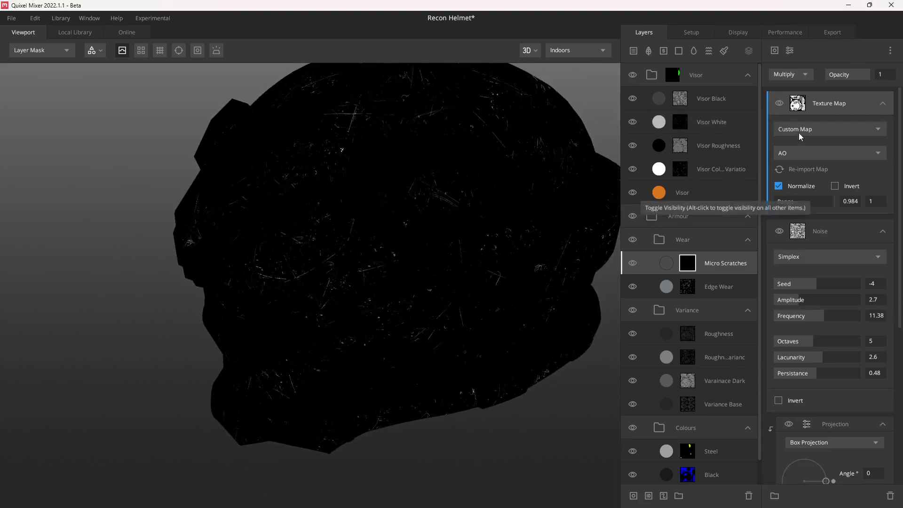
click(779, 103)
click(779, 103)
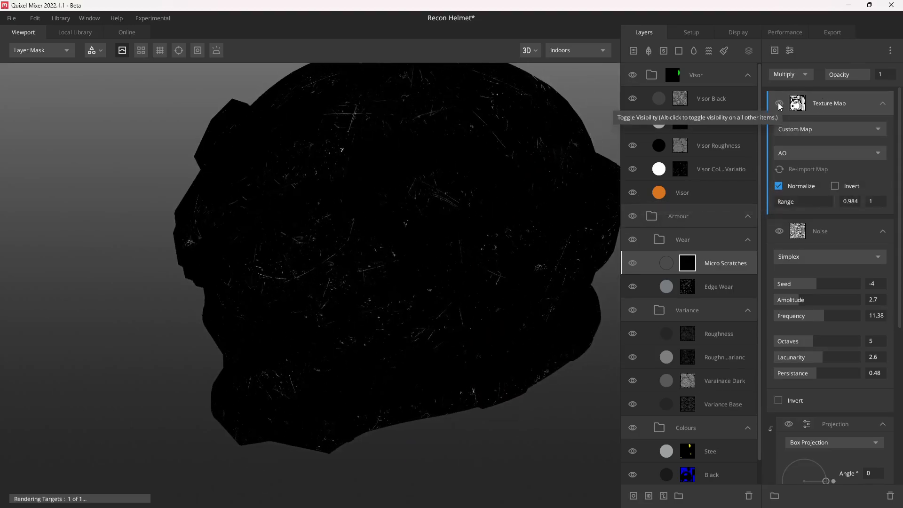
key(m)
drag(357, 287, 379, 262)
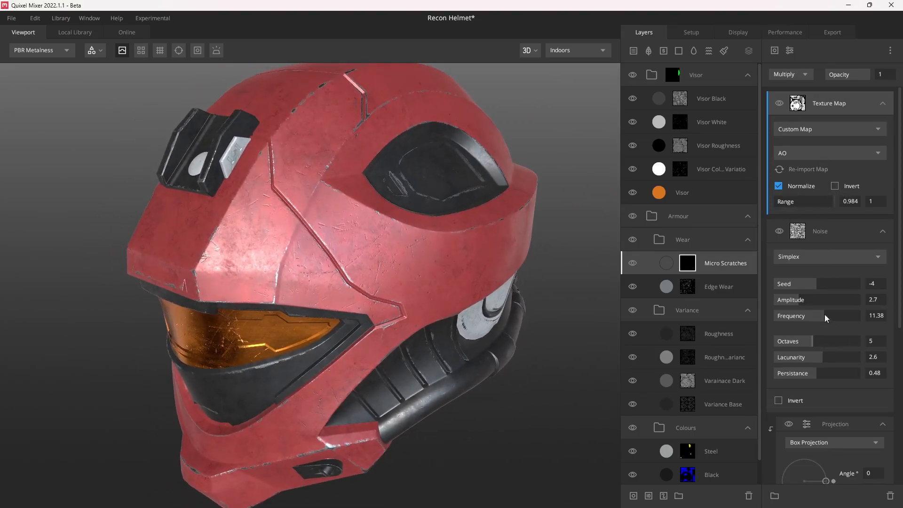
Swap the mask's library texture map for a different Scratched Metal imperfection, use its Roughness channel and inspect the helmet
scroll(852, 340, down, 5)
click(823, 403)
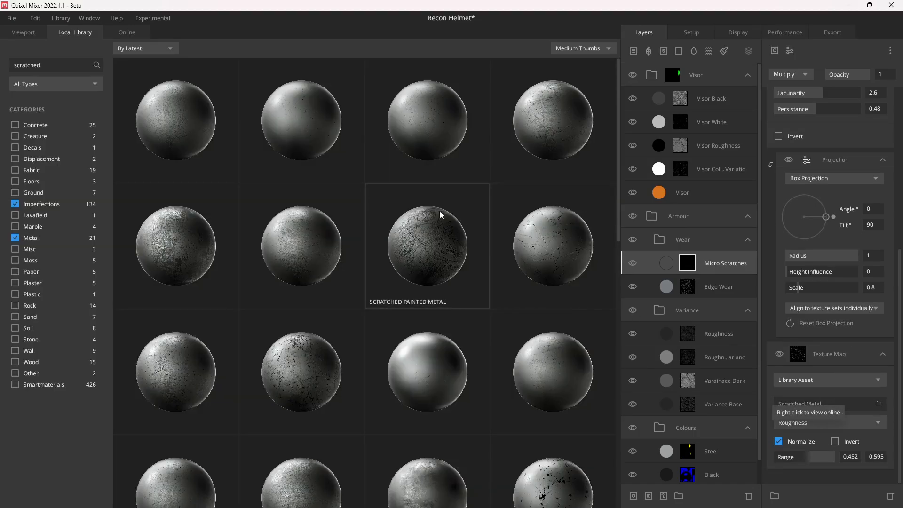
click(277, 137)
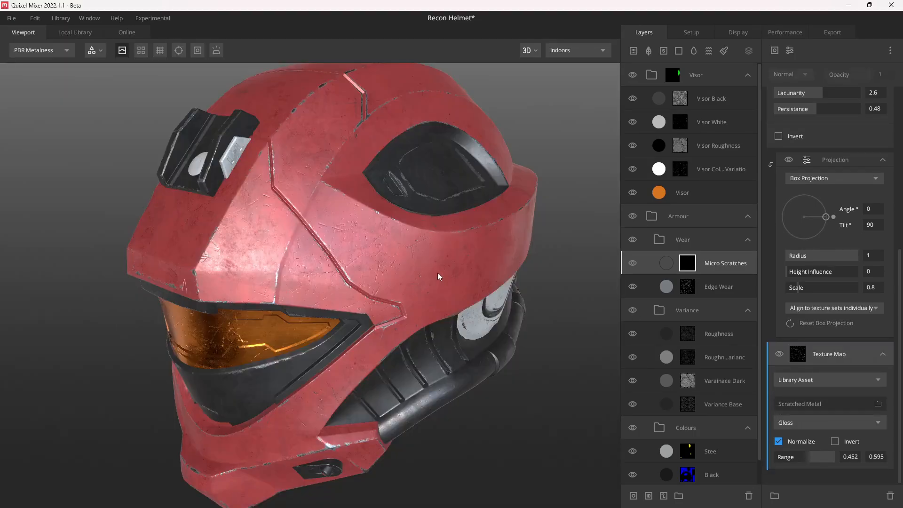
click(800, 424)
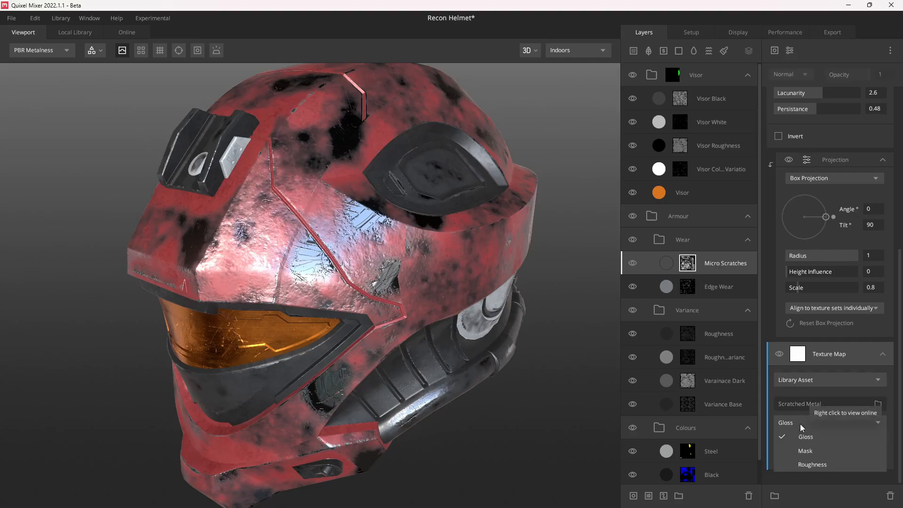
click(811, 451)
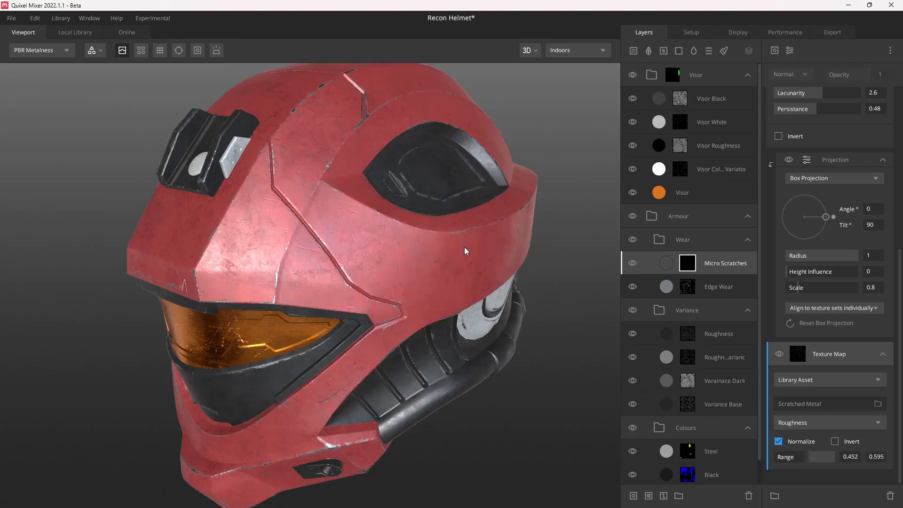
mouse_move(459, 246)
mouse_down()
mouse_move(413, 261)
mouse_move(466, 250)
mouse_up()
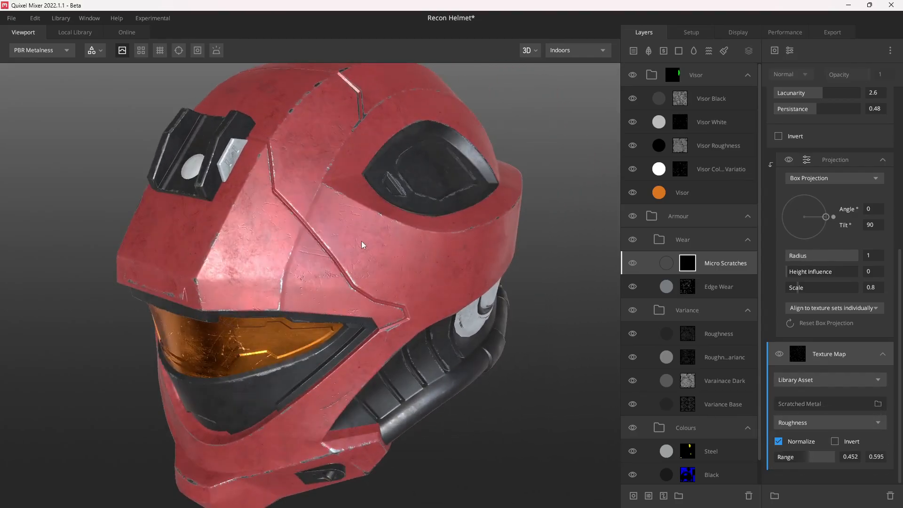
Examine the micro scratches on the helmet from several angles, comparing the PBR material view with the albedo view
drag(370, 268, 362, 254)
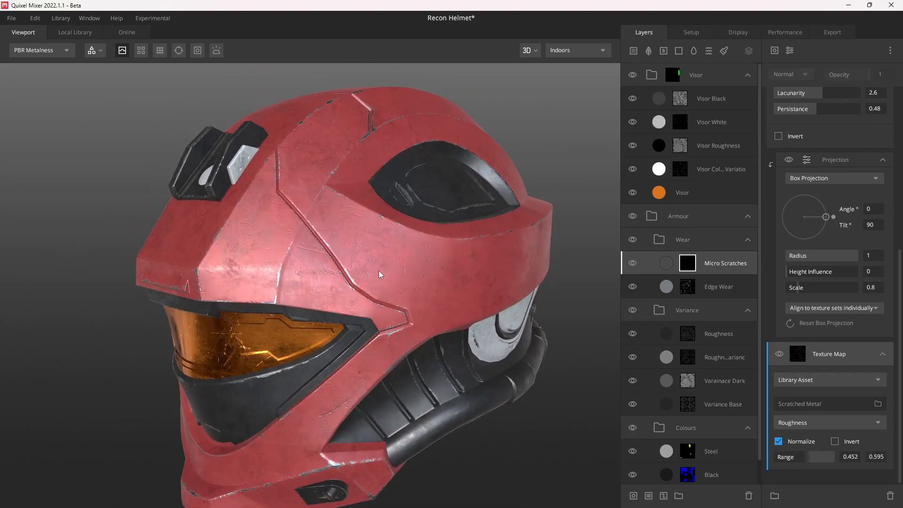
drag(403, 266, 455, 230)
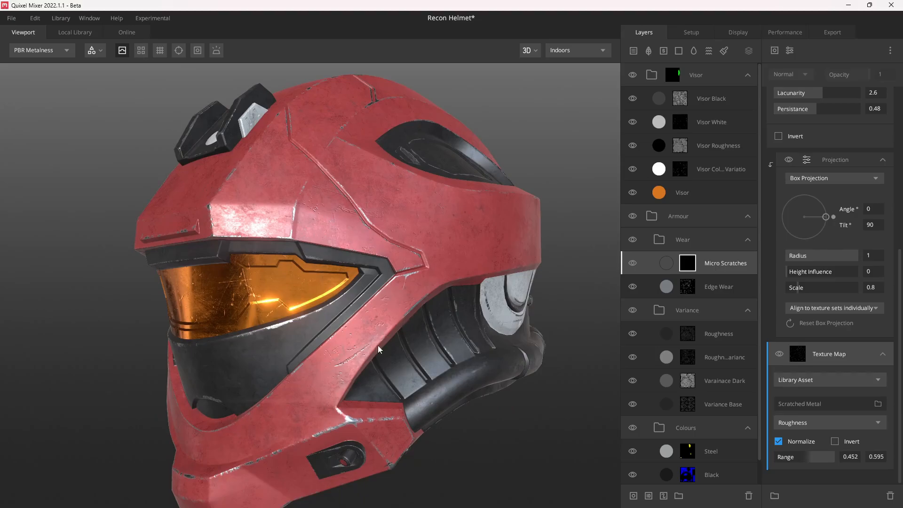
key(c)
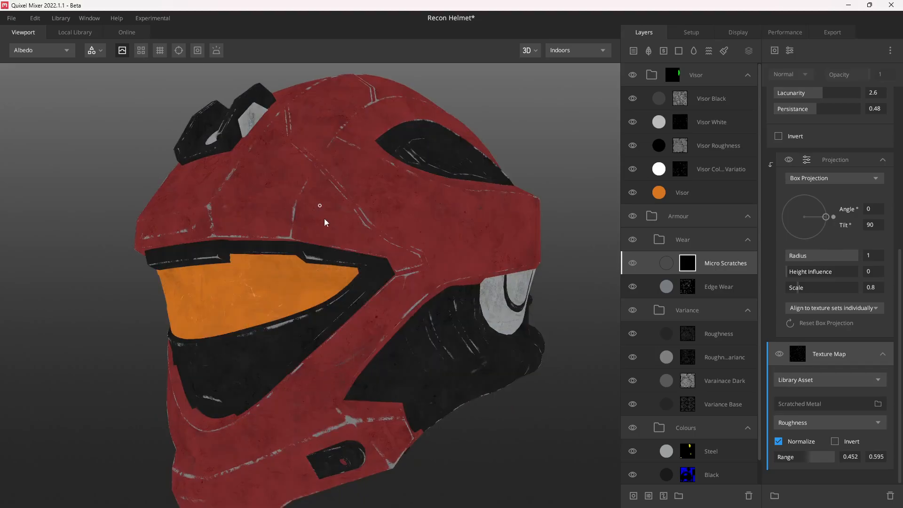
key(m)
drag(323, 218, 420, 201)
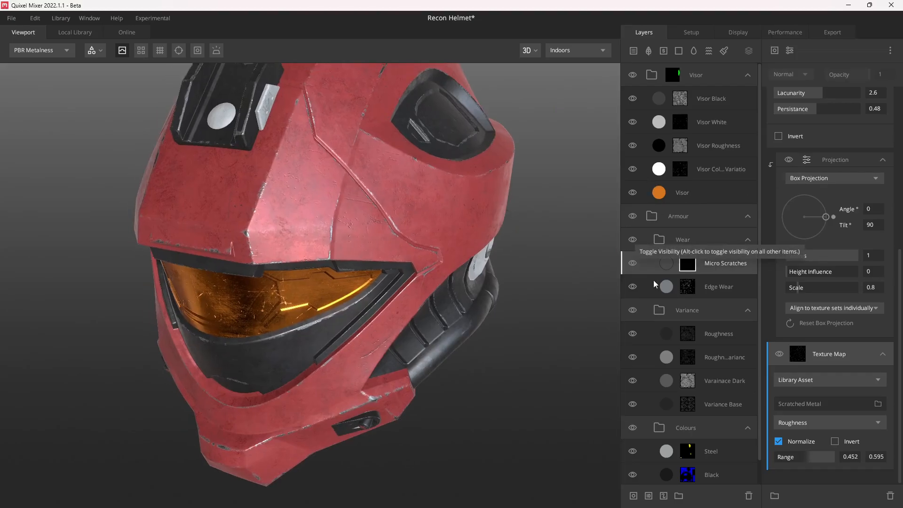
drag(422, 255, 413, 249)
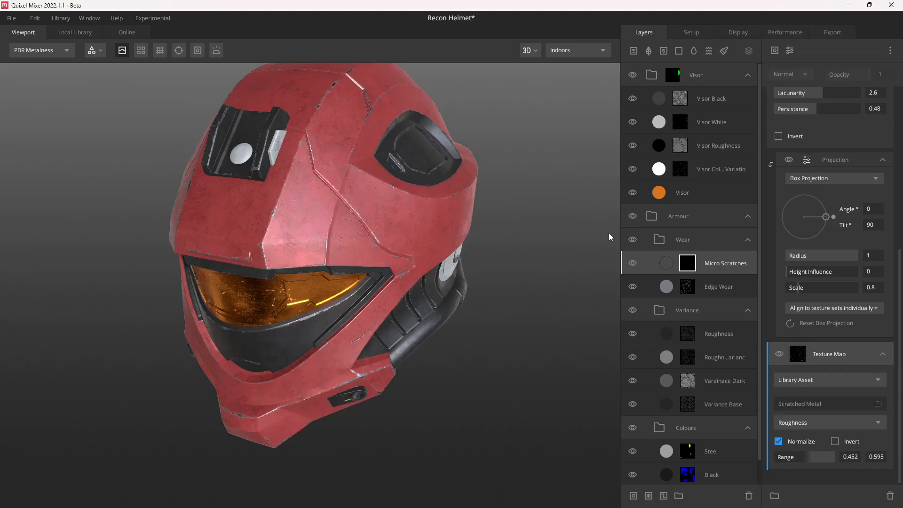
drag(609, 234, 324, 241)
Duplicate the Edge Wear layer, place the copy above Micro Scratches in the Wear group and rename it Paint Chips
scroll(742, 265, down, 1)
click(742, 265)
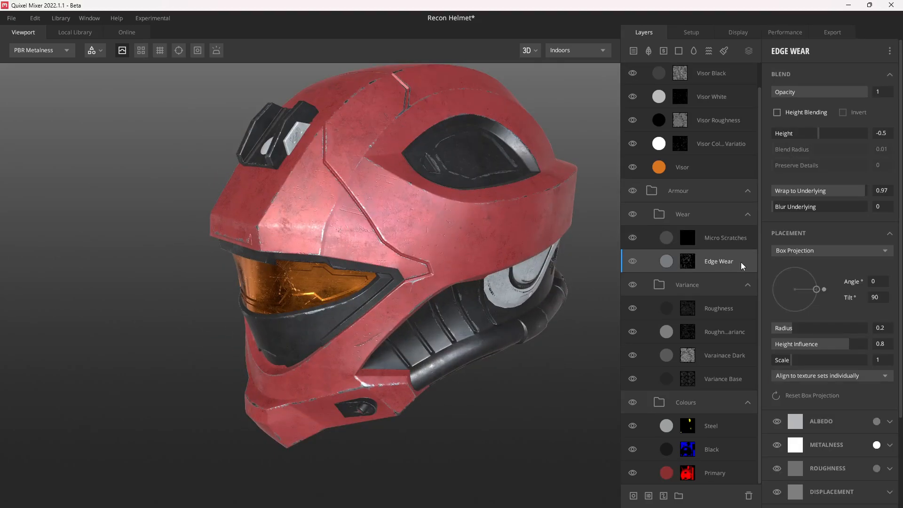
key(ctrl+d)
drag(725, 264, 724, 235)
double_click(726, 240)
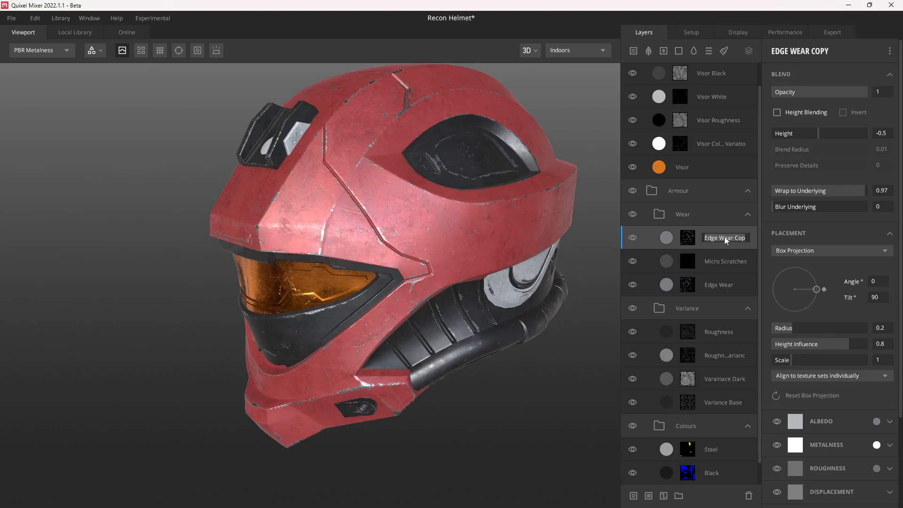
text(Paint Chips)
key(Return)
Delete the Paint Chips layer's mask stack and set the layer's roughness color value to 40
click(689, 242)
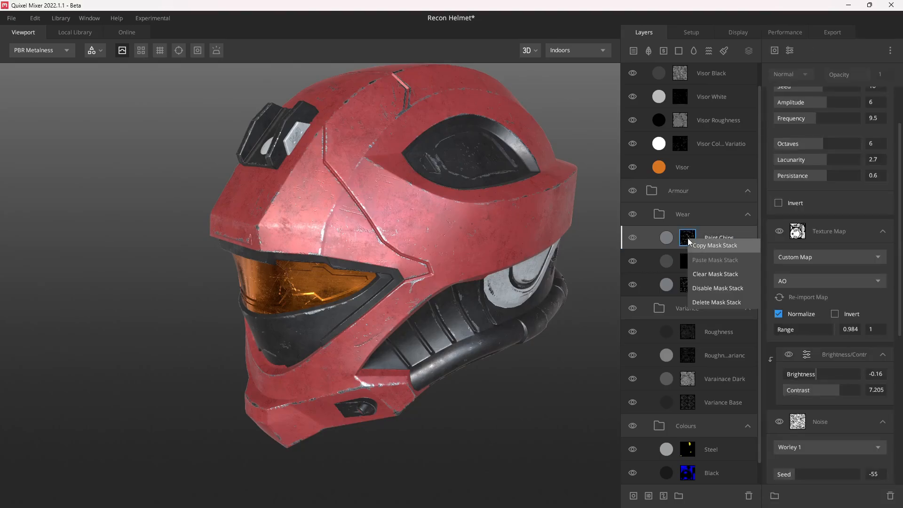
click(705, 303)
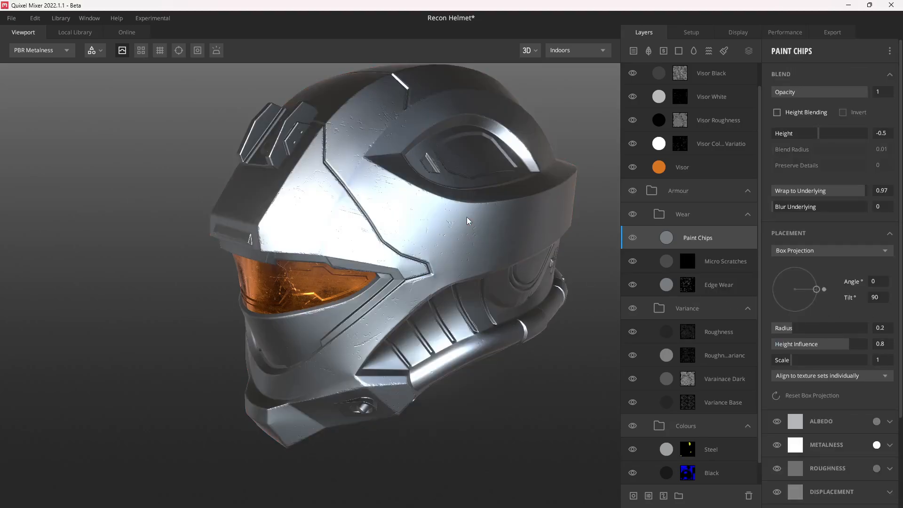
key(m)
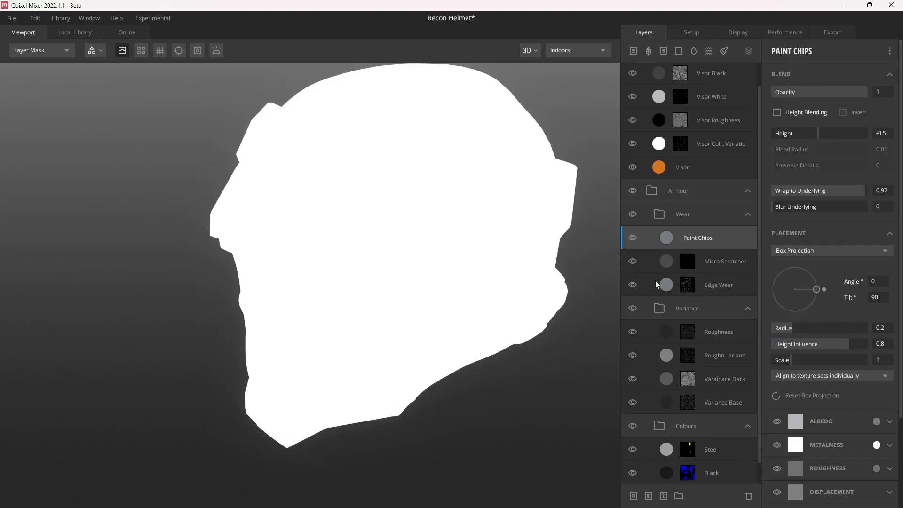
click(876, 237)
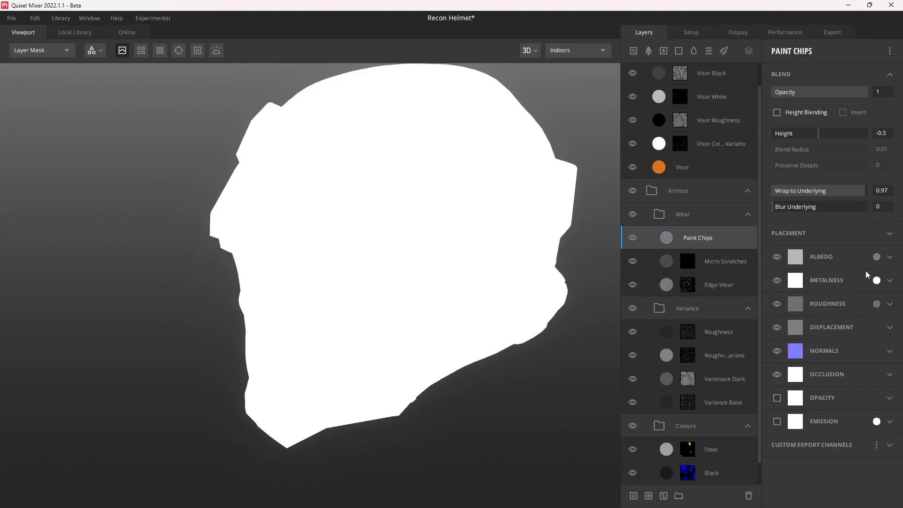
click(877, 303)
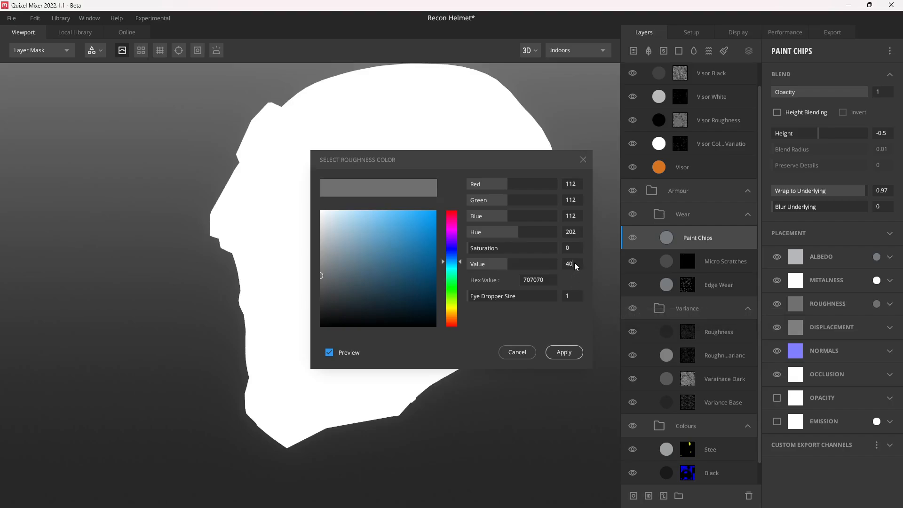
click(563, 354)
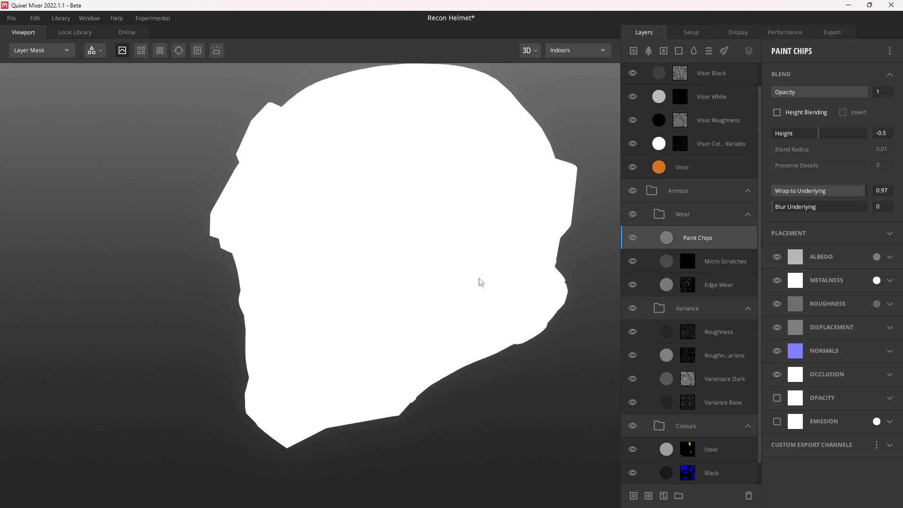
Add a new mask stack to the Paint Chips layer with a Texture Map component in it
right_click(728, 238)
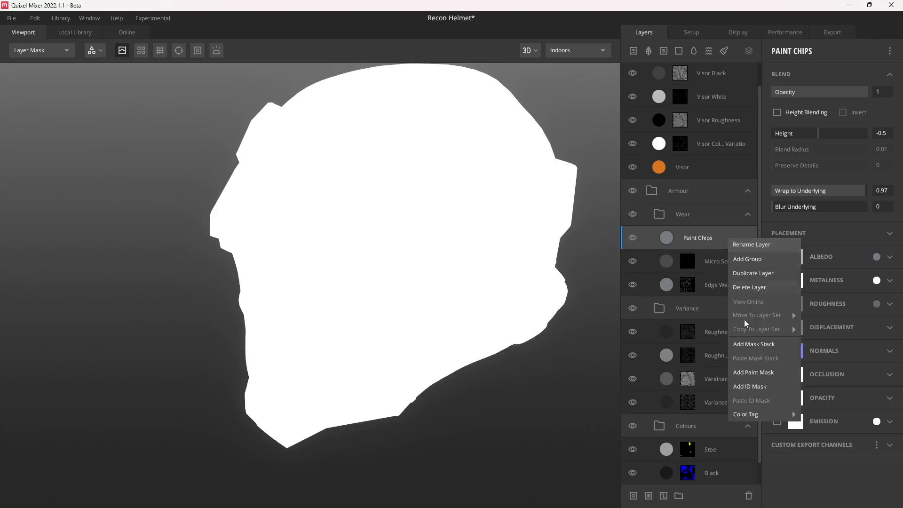
click(751, 343)
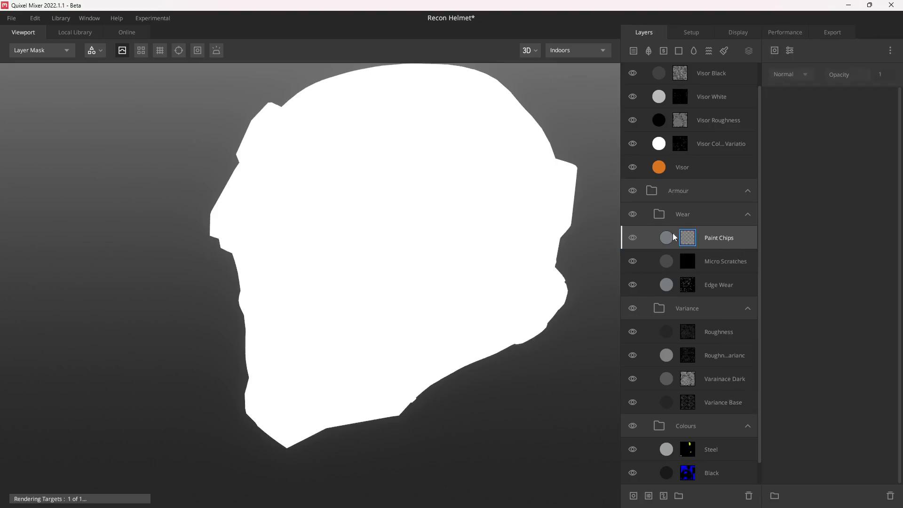
click(774, 50)
click(797, 73)
Set the texture map's source to Library Asset, search the library for "scratched" and assign the Scratched Painted Metal imperfection
click(806, 129)
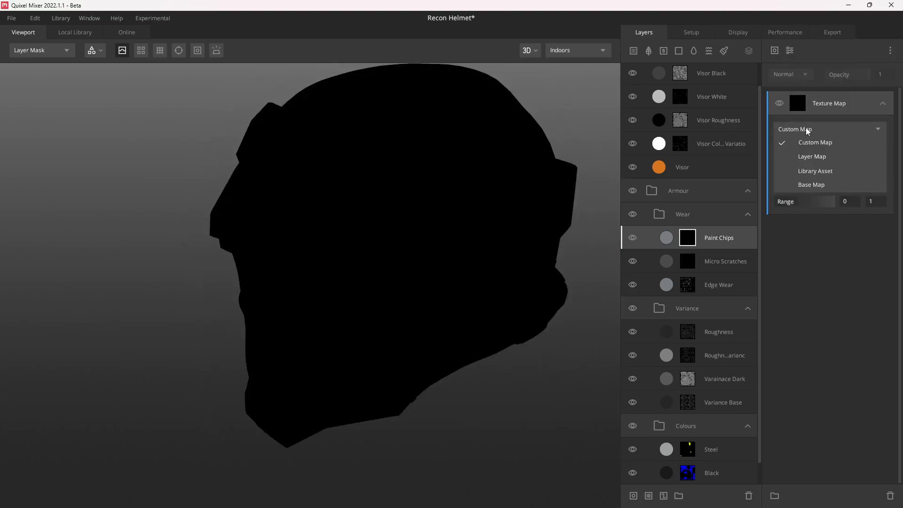
click(816, 170)
click(811, 153)
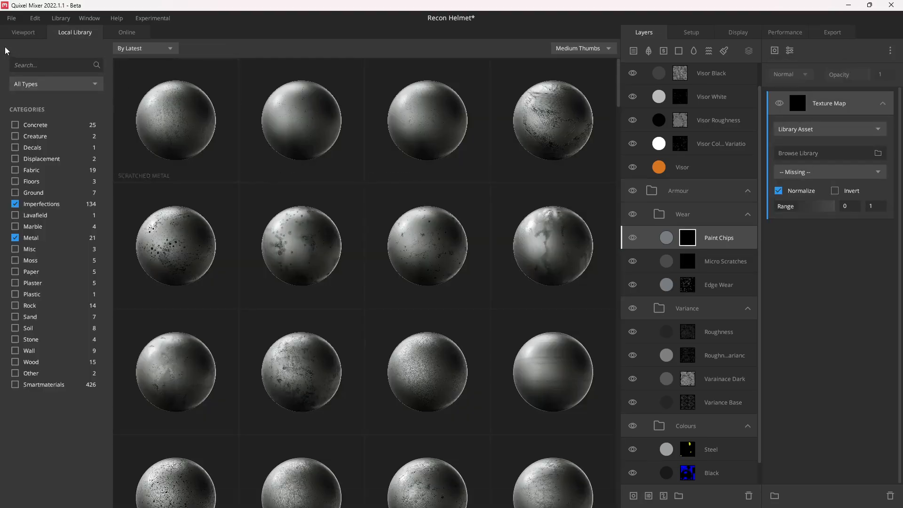
click(46, 64)
text(scratc)
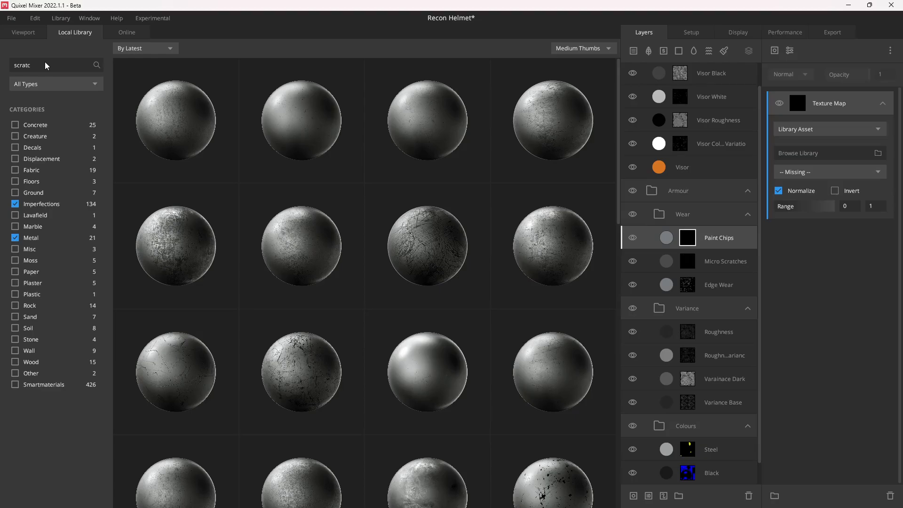
text(hed)
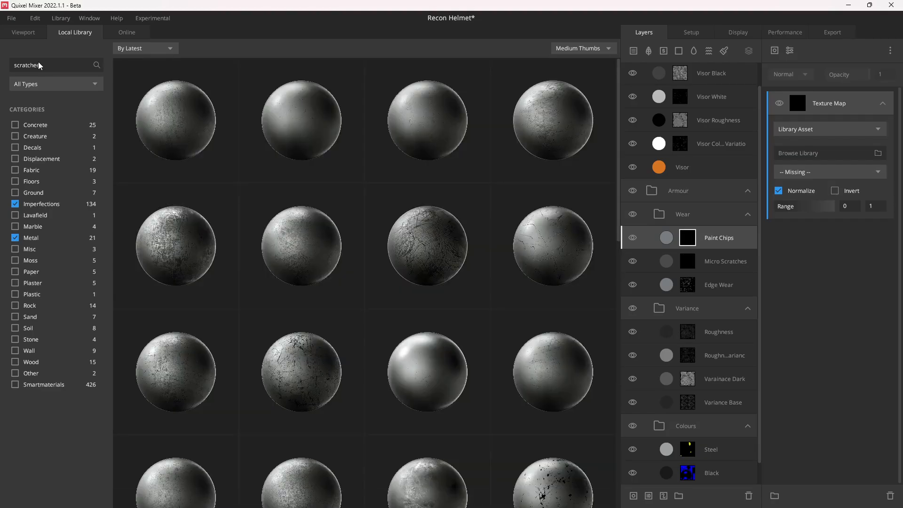
scroll(255, 145, down, 1)
scroll(255, 145, down, 1)
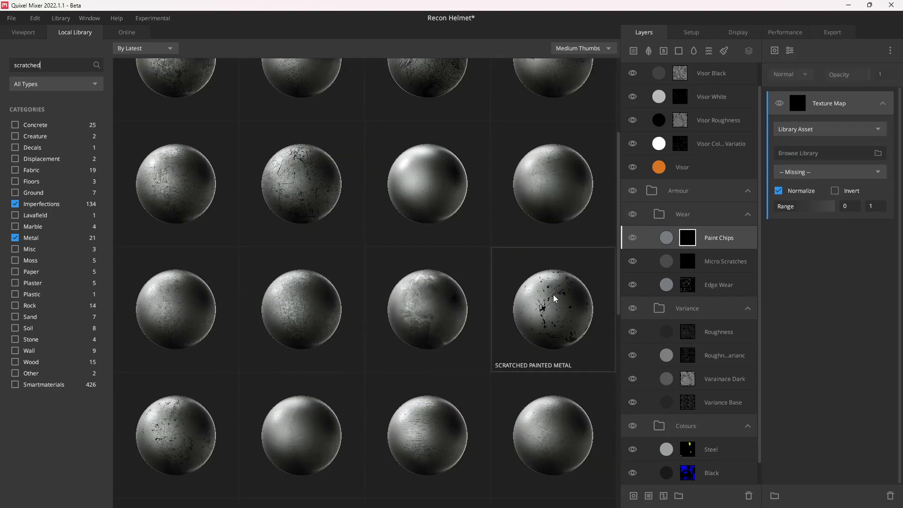
click(566, 304)
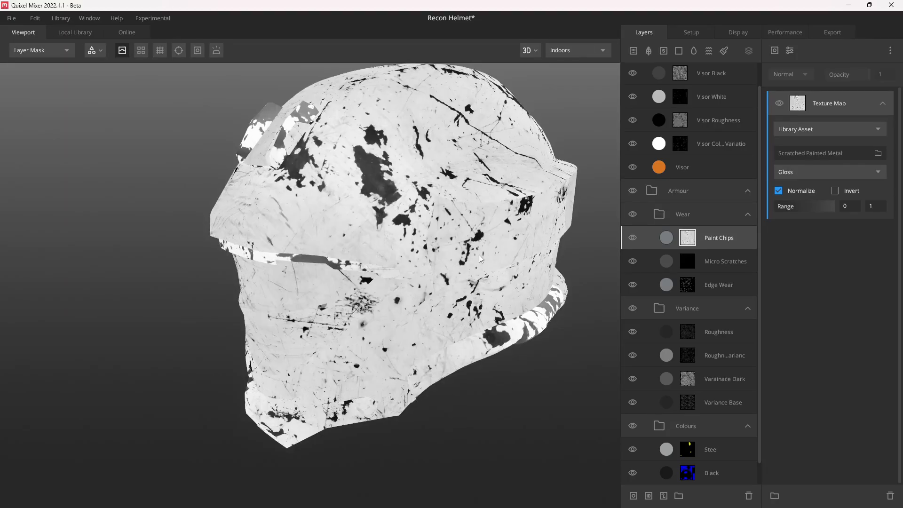
Use the inverted Mask channel of the Scratched Painted Metal map, raise its Range minimum to 0.556 and inspect the helmet
middle_drag(474, 257, 458, 266)
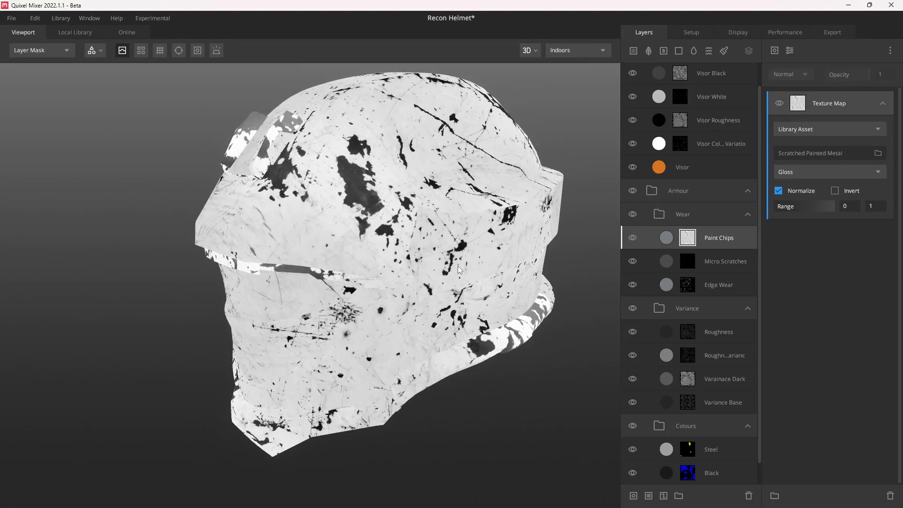
click(821, 170)
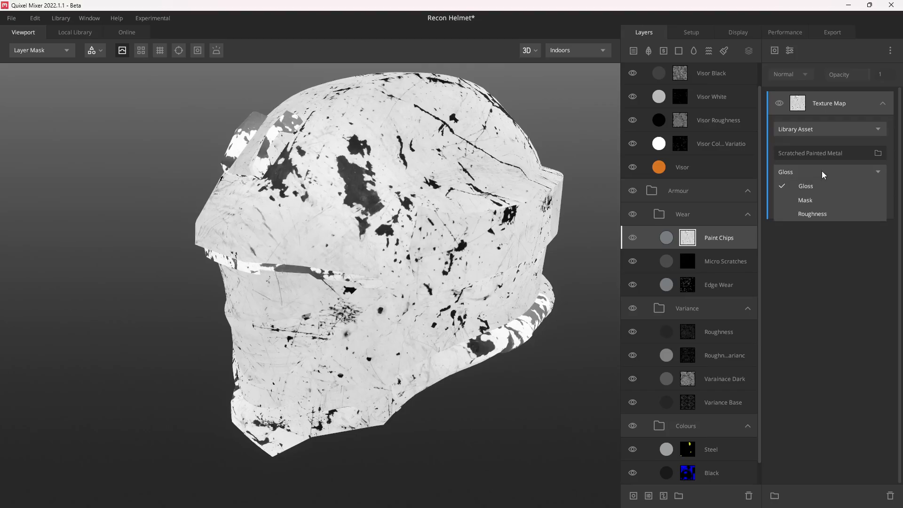
click(811, 197)
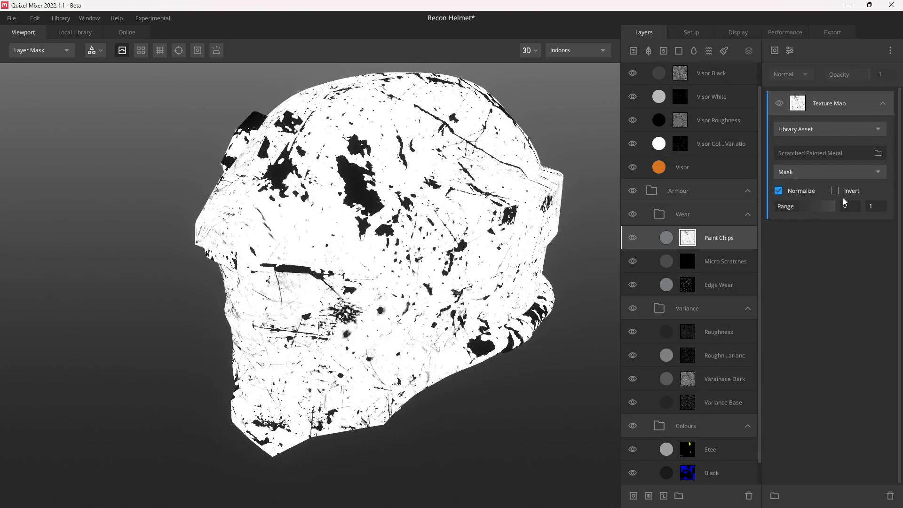
click(834, 190)
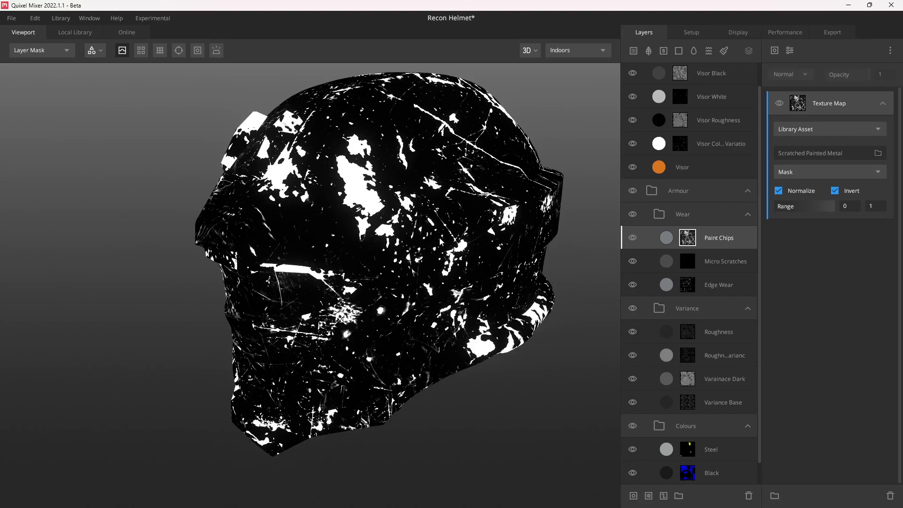
drag(777, 206, 808, 212)
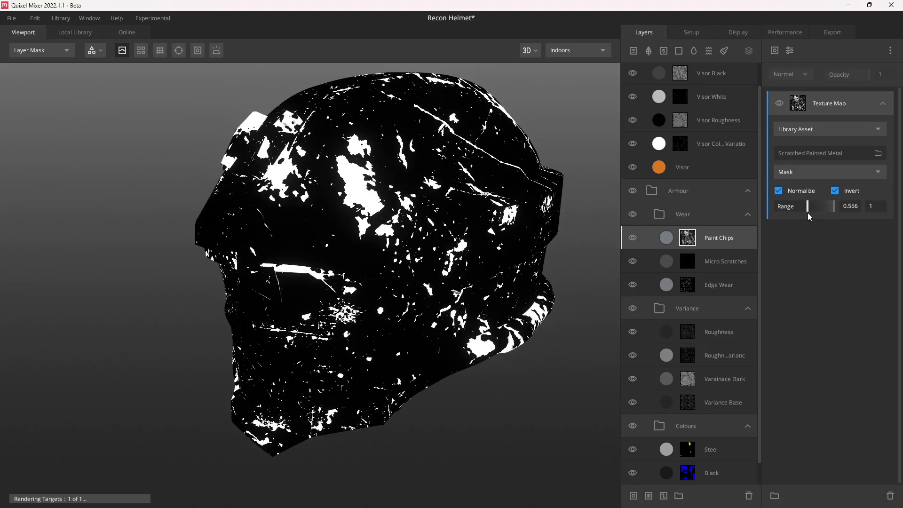
alt+drag(460, 202, 460, 207)
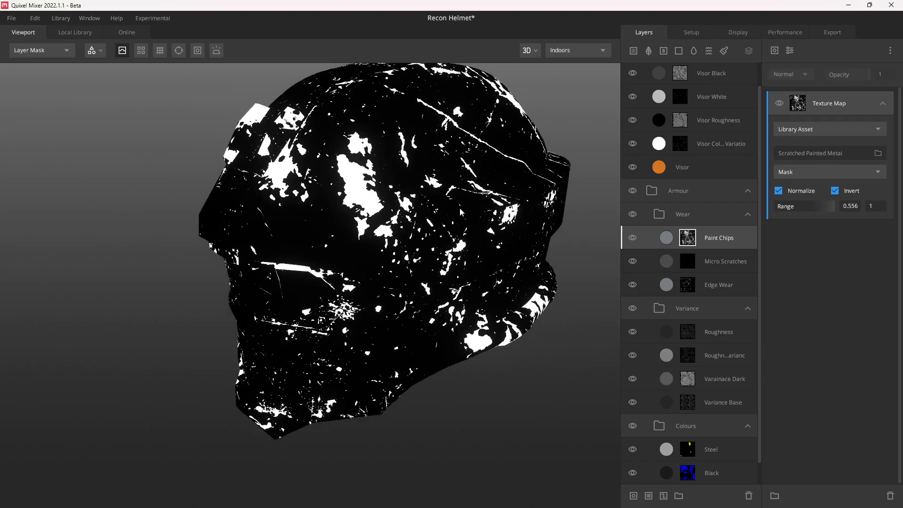
alt+middle_drag(459, 207, 455, 222)
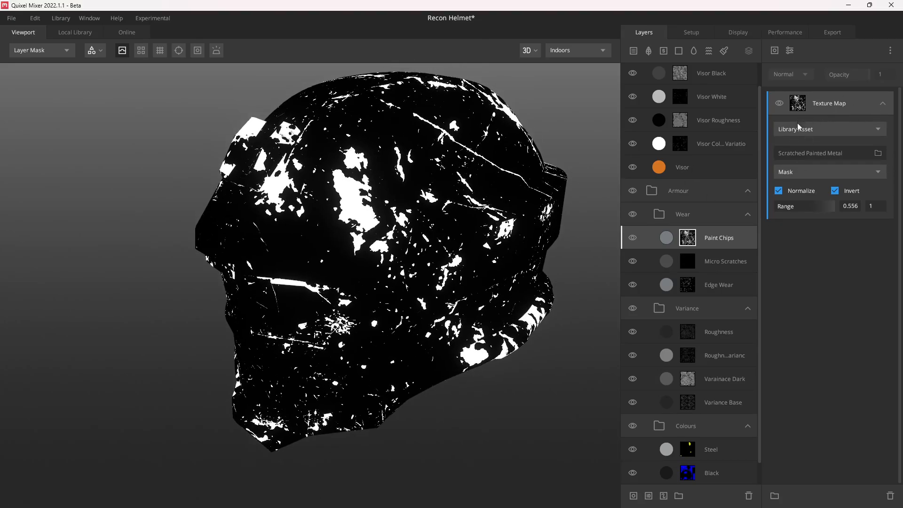
Duplicate the Scratched Painted Metal texture map and set the copy to the Roughness channel without inversion
key(ctrl+d)
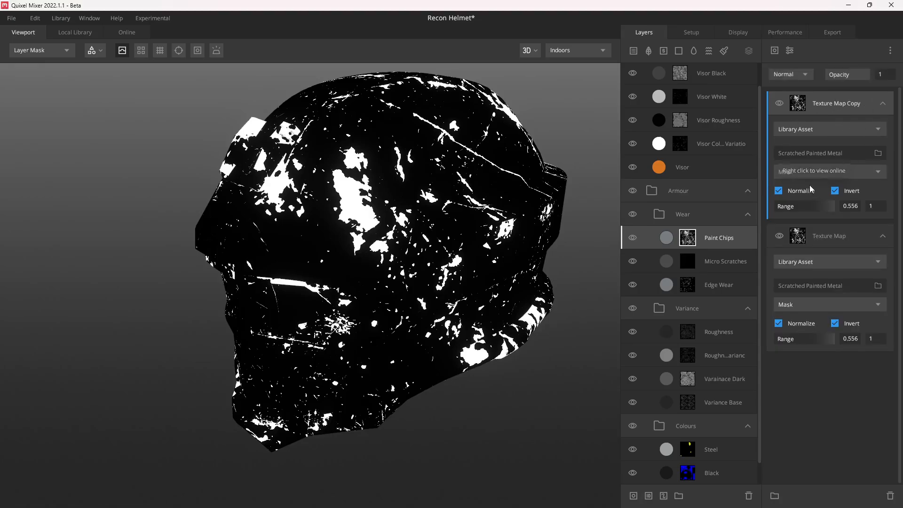
click(796, 175)
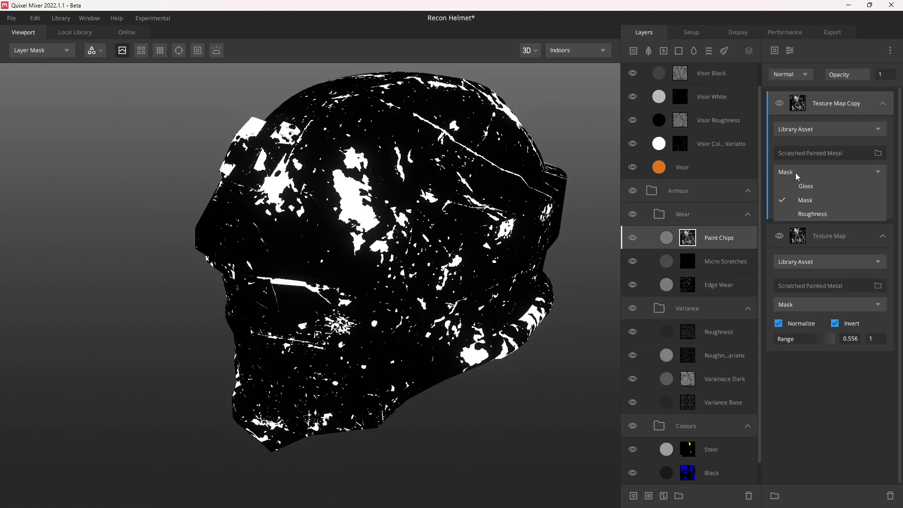
click(809, 213)
click(834, 190)
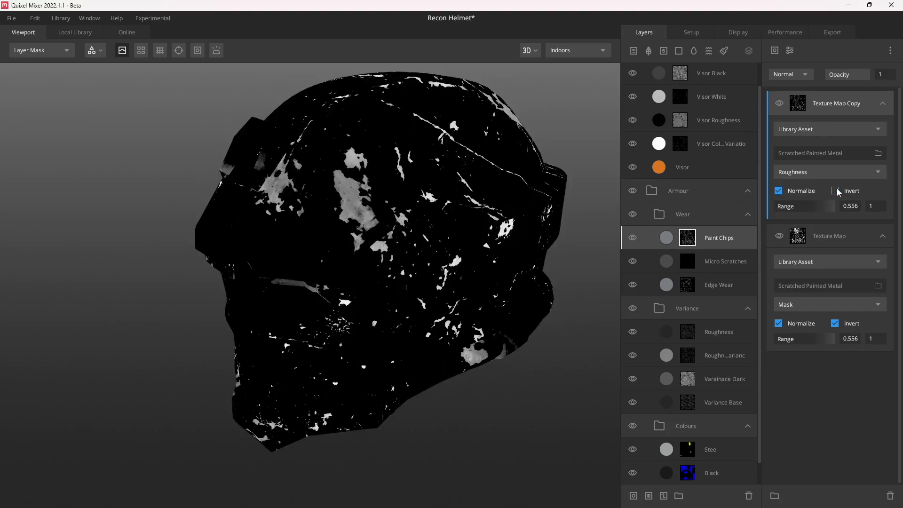
drag(498, 213, 557, 180)
Set the duplicated texture map's blend mode to Min and inspect the combined paint chips mask
click(798, 73)
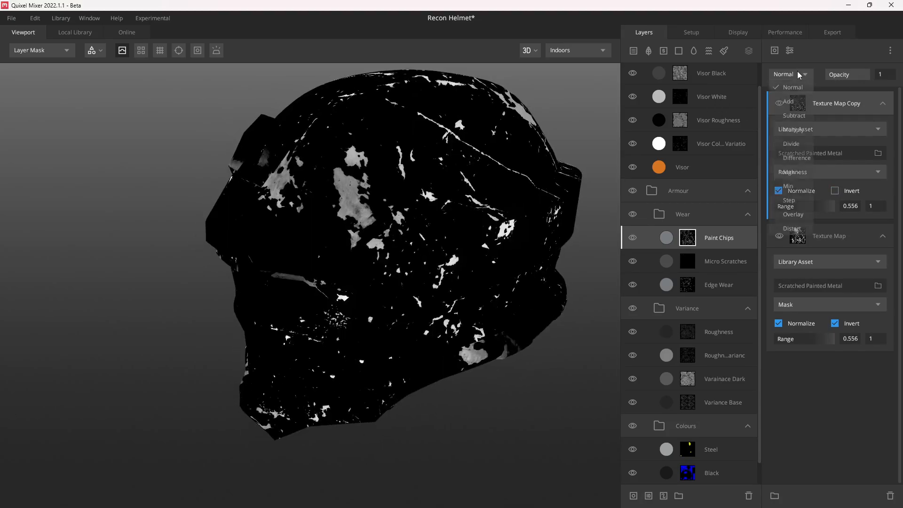
click(799, 188)
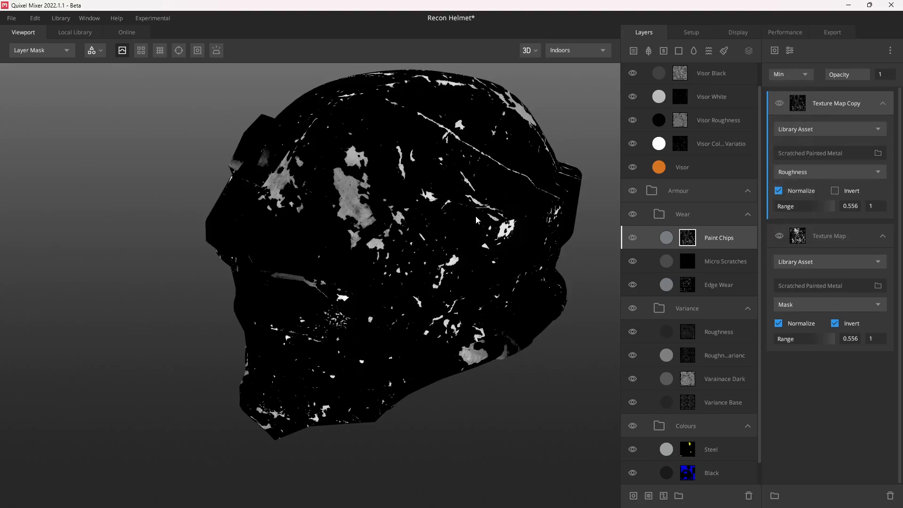
drag(475, 215, 432, 214)
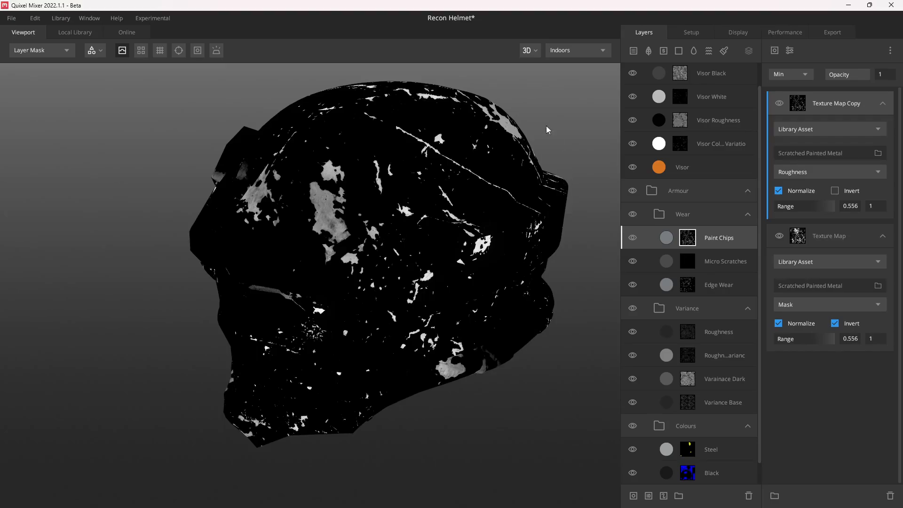
Add a Projection modifier clipped to the Texture Map Copy, with repetitions X 2 and Y 3, offset X 0.649 and offset Y 0.45
click(792, 51)
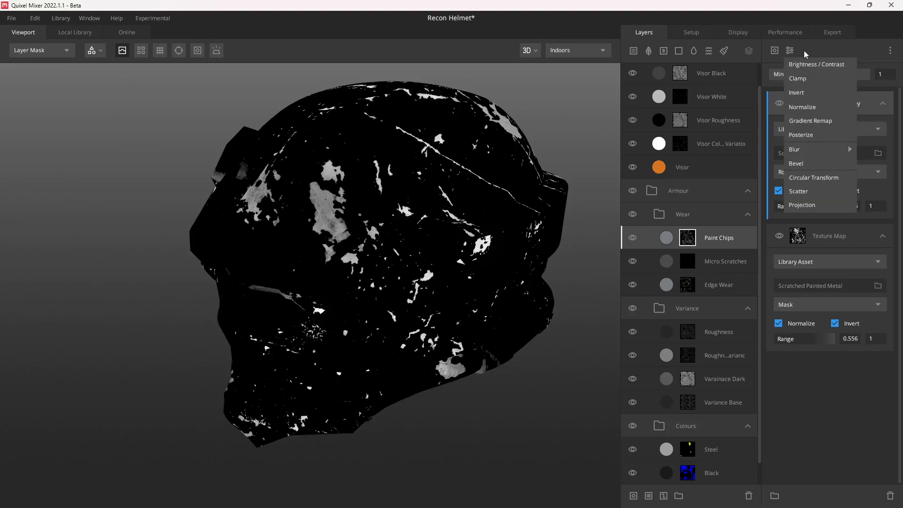
click(802, 204)
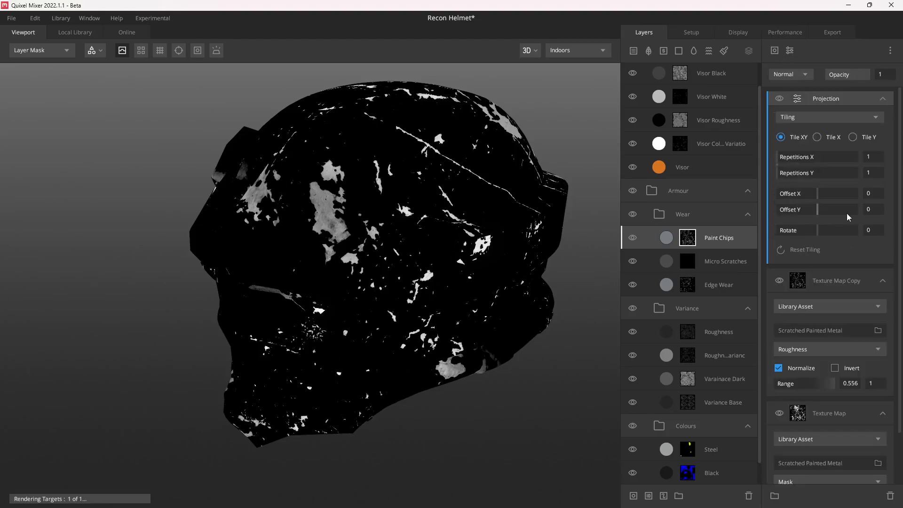
alt+click(832, 107)
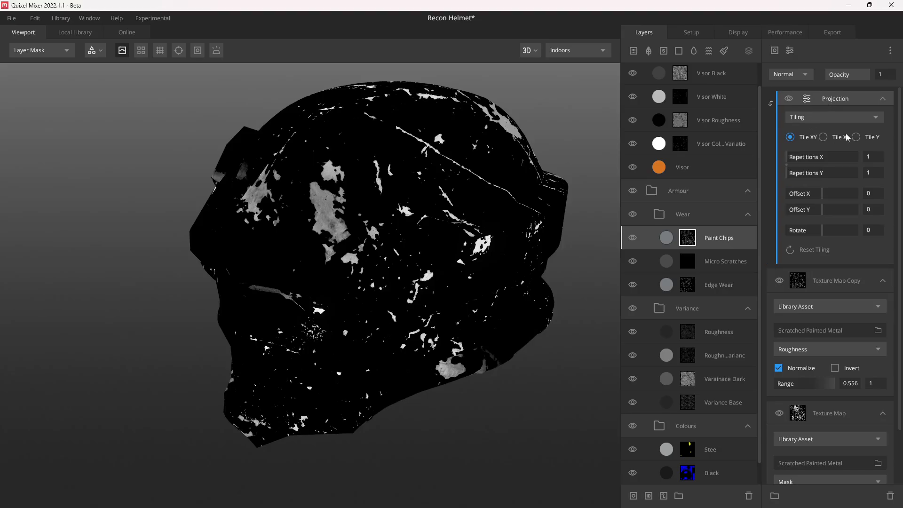
click(790, 157)
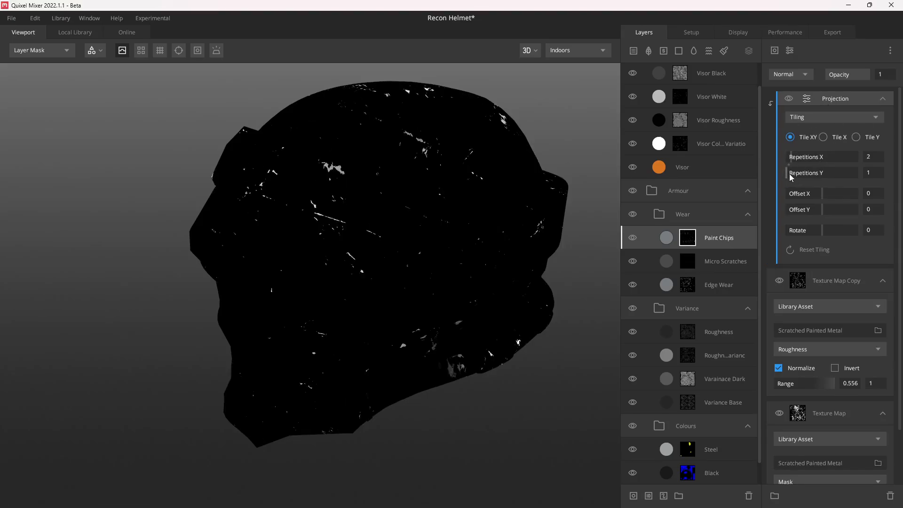
click(791, 173)
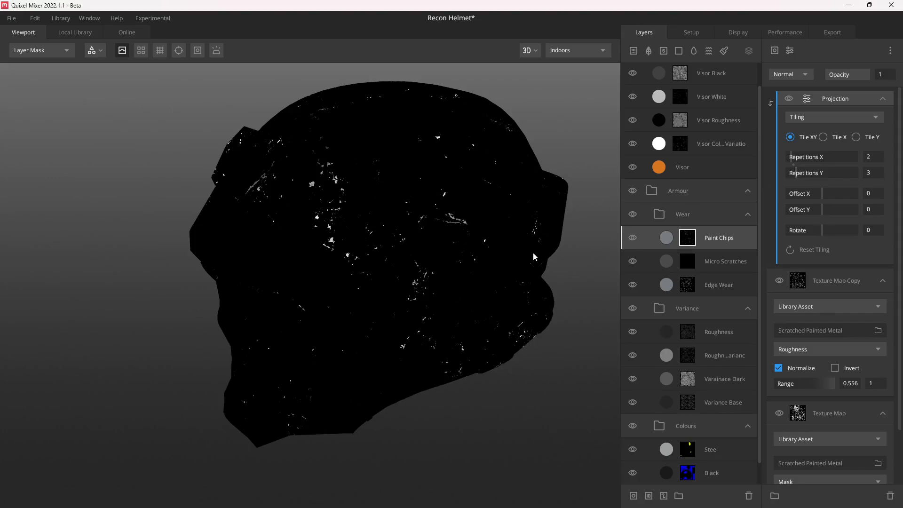
mouse_move(822, 195)
mouse_down()
mouse_move(846, 195)
mouse_move(837, 209)
mouse_up()
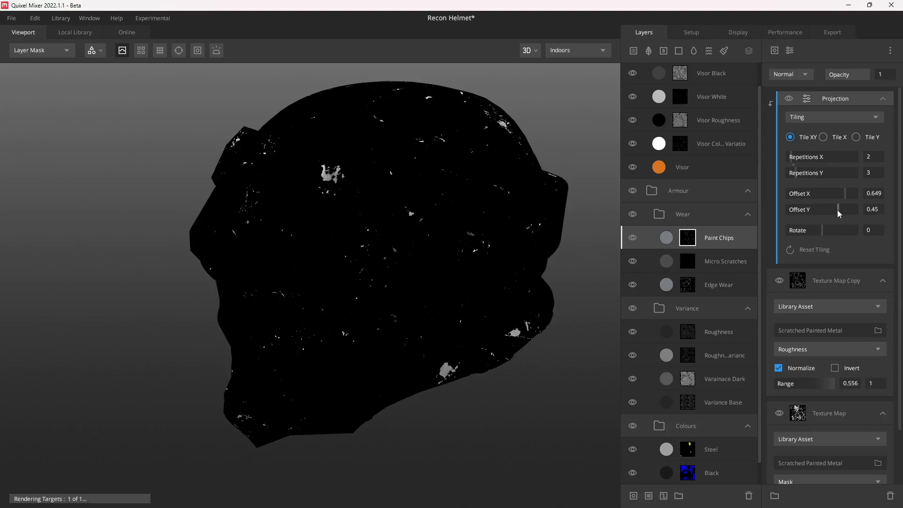
Inspect the full material on the helmet and compare it with the Projection modifier hidden and shown
drag(475, 221, 559, 170)
key(m)
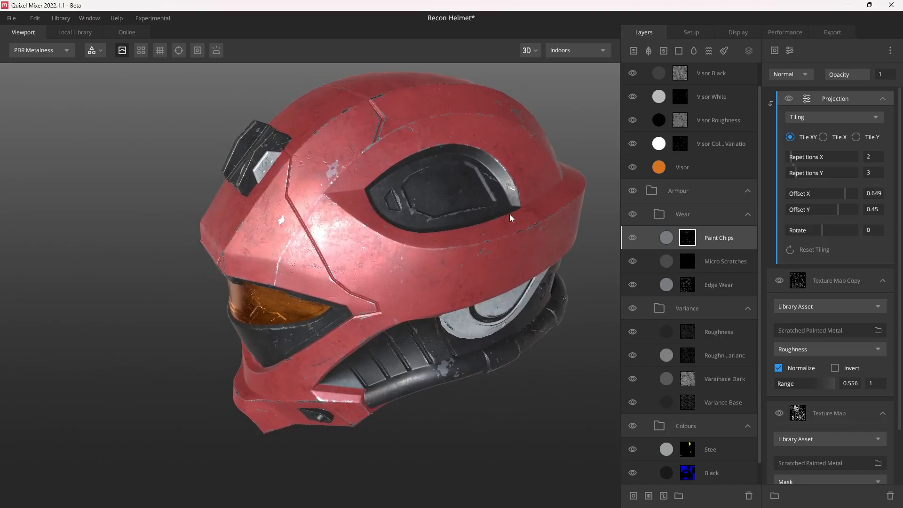
drag(510, 213, 448, 205)
drag(377, 167, 373, 209)
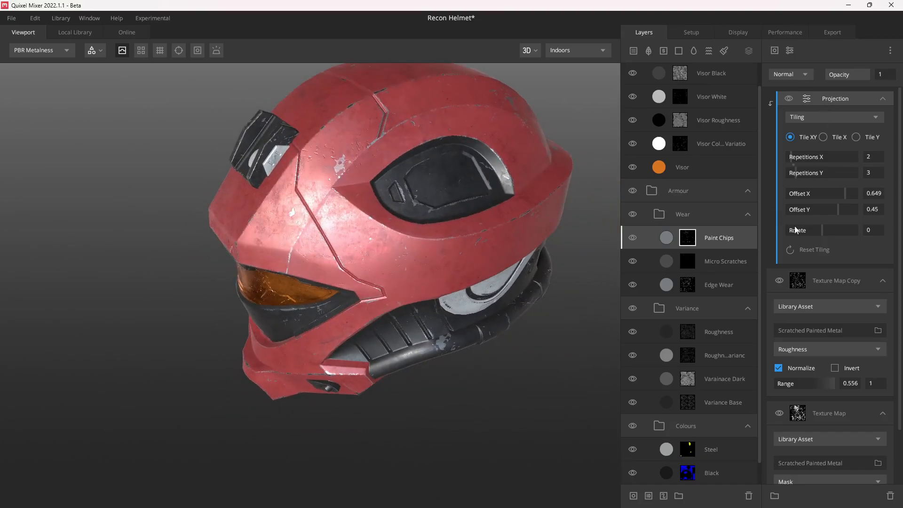
click(789, 99)
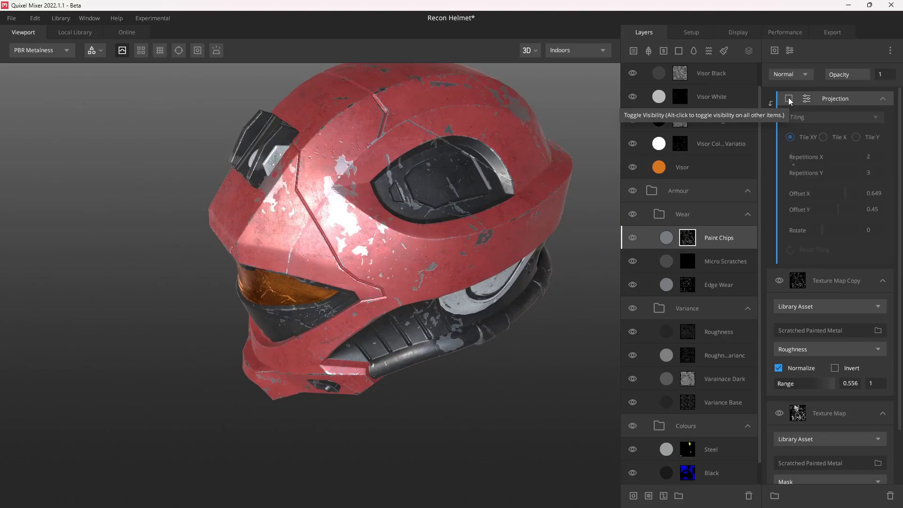
click(788, 98)
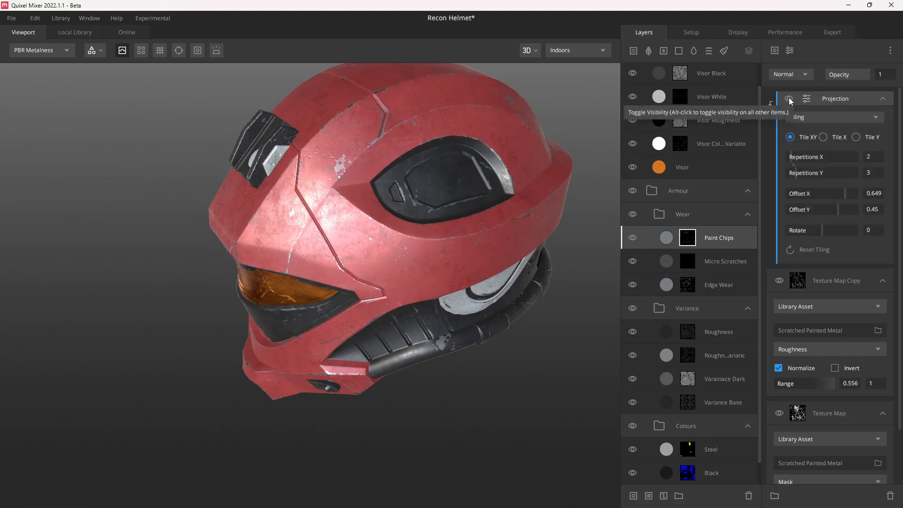
drag(315, 211, 392, 199)
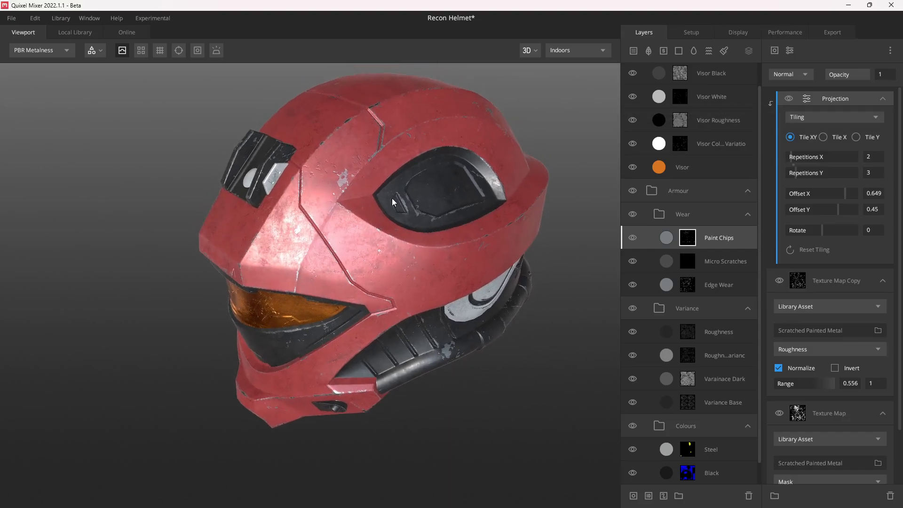
Examine the Paint Chips layer mask up close, and check the same area in the PBR Metalness view
key(m)
scroll(392, 198, up, 3)
middle_drag(385, 179, 367, 241)
scroll(367, 242, up, 5)
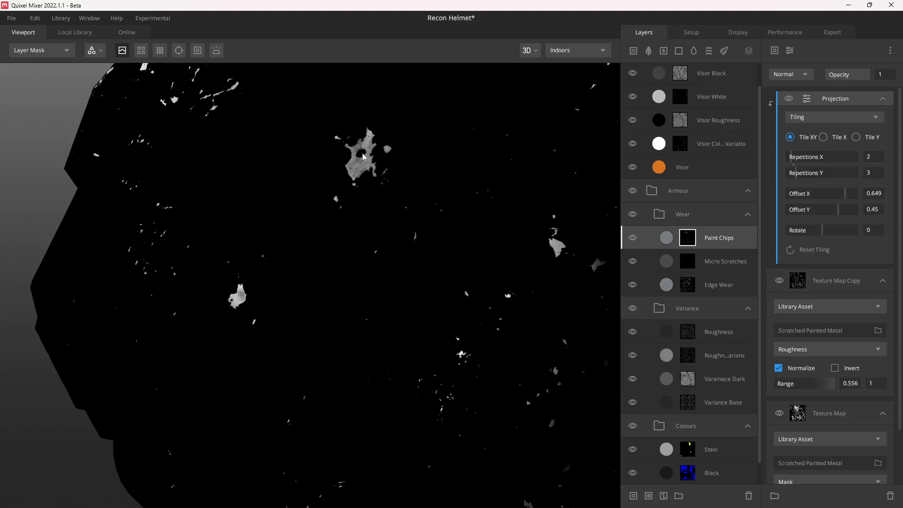
drag(339, 188, 450, 272)
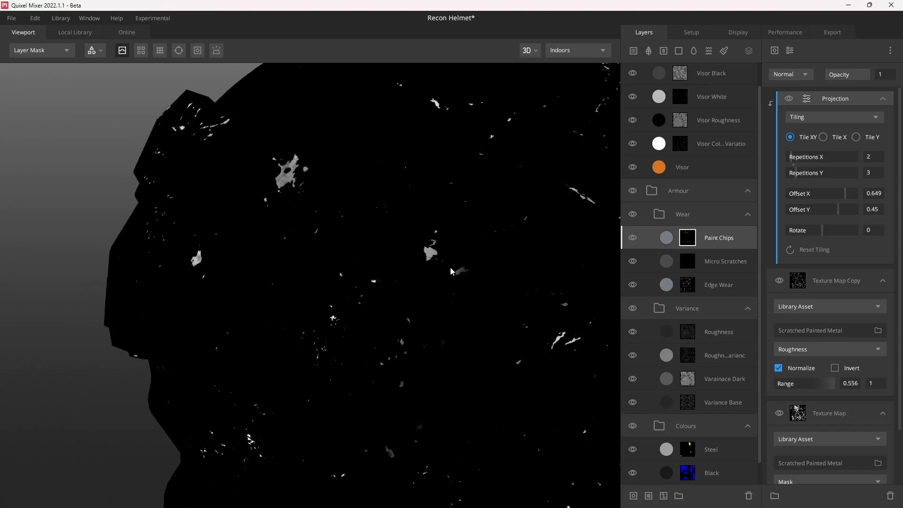
key(m)
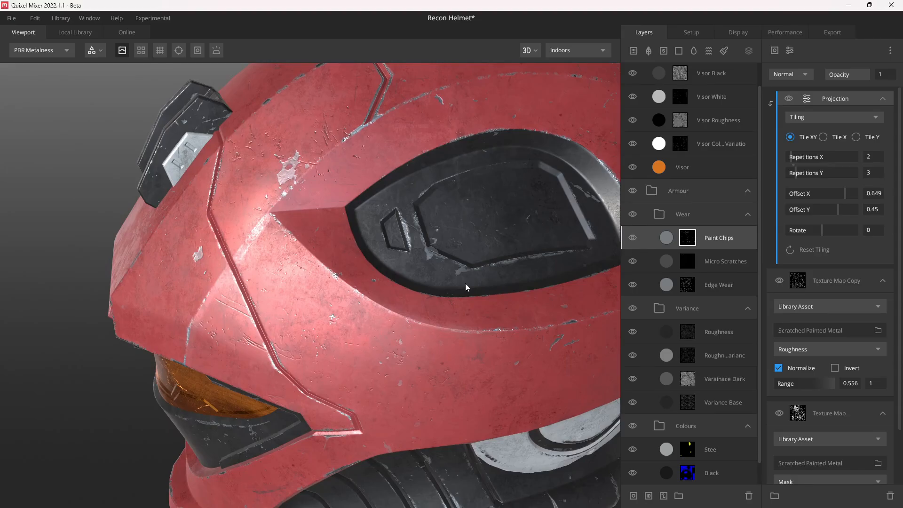
drag(390, 261, 286, 196)
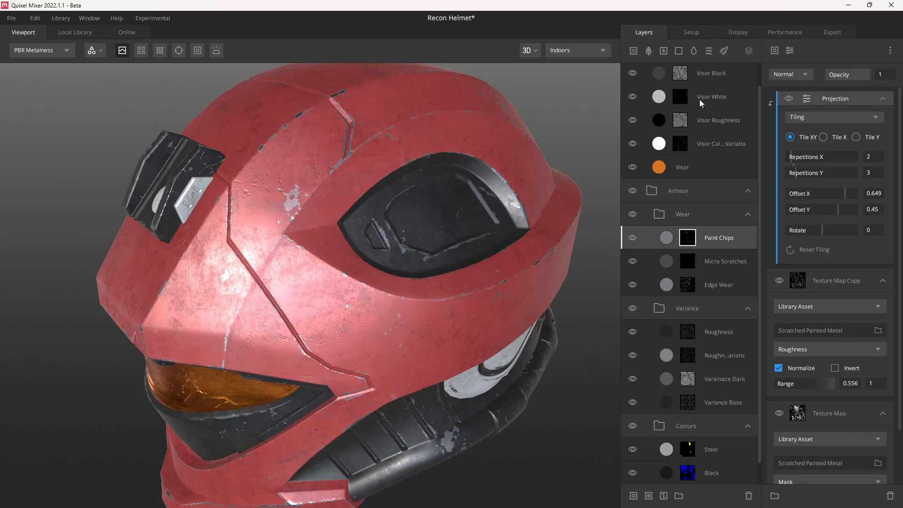
Add a Texture Map component to the Paint Chips mask using the custom AO image and show the layer mask
click(774, 50)
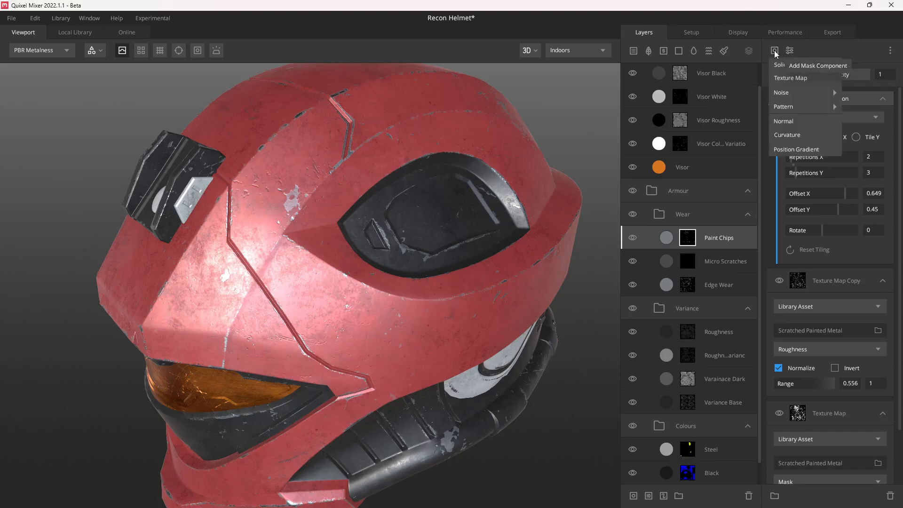
click(803, 82)
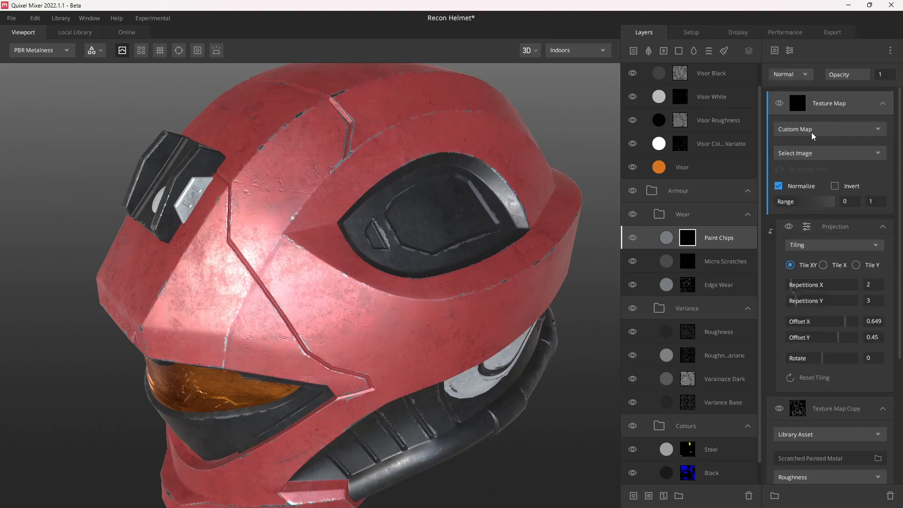
click(811, 152)
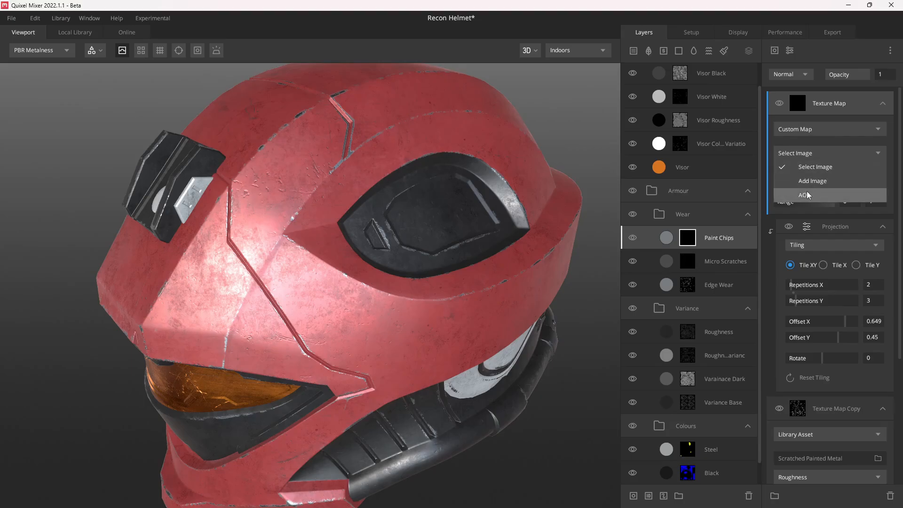
click(806, 191)
key(m)
Set the AO texture map's blend mode to Multiply and its Range minimum to 0.984
click(785, 75)
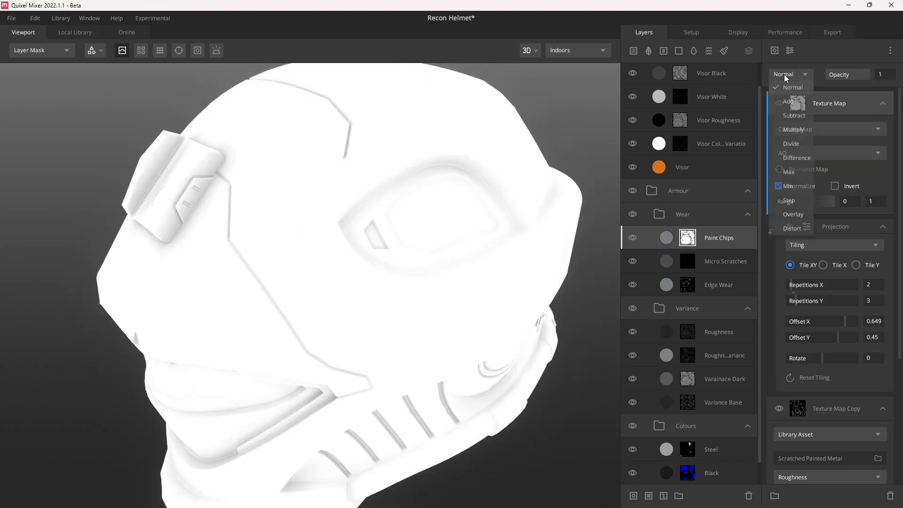
click(805, 131)
drag(781, 202, 833, 204)
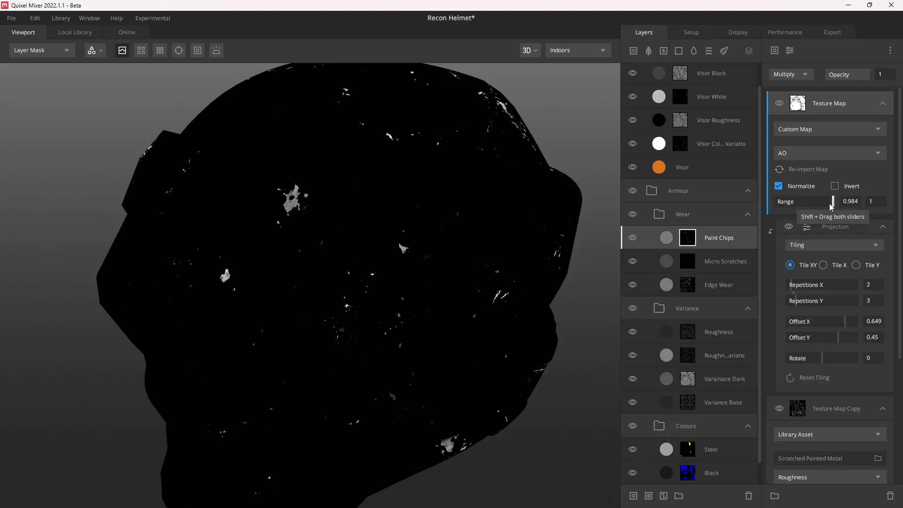
Compare the mask with the AO texture map hidden and shown, and inspect the full material around the helmet
alt+drag(476, 241, 487, 262)
middle_drag(486, 262, 487, 200)
click(779, 106)
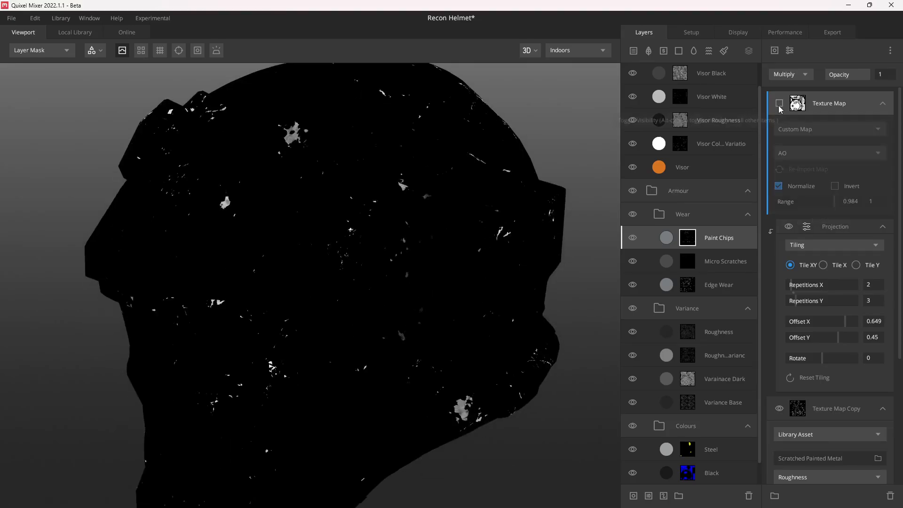
click(779, 106)
key(m)
alt+drag(285, 350, 306, 353)
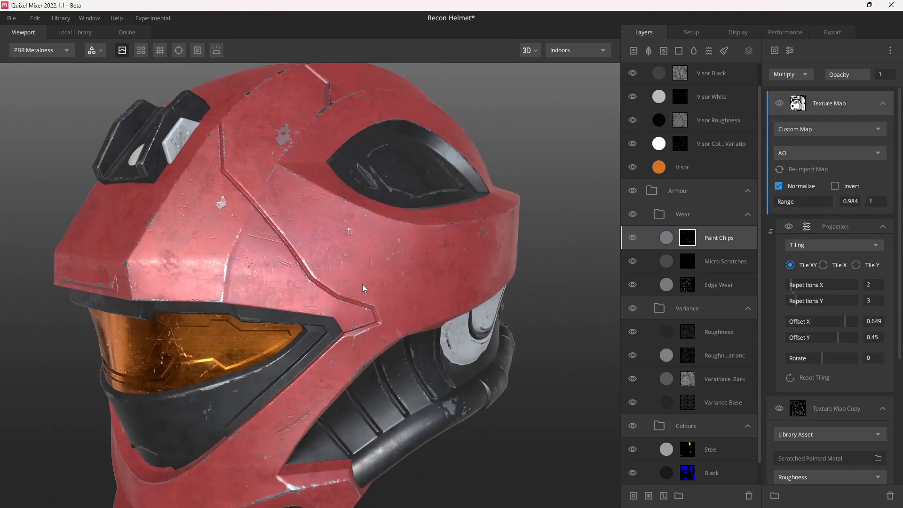
alt+drag(362, 284, 407, 247)
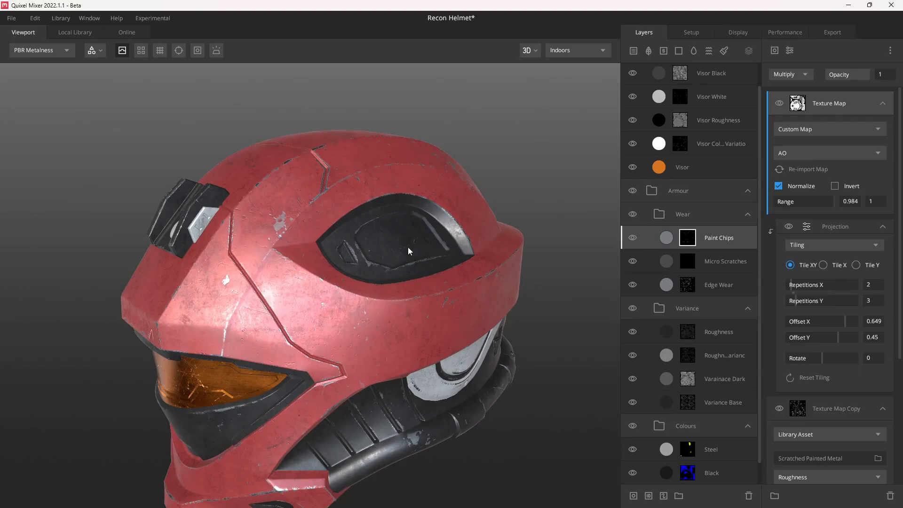
Add a Worley 1 noise component to the Paint Chips mask and set its seed to 78
click(775, 50)
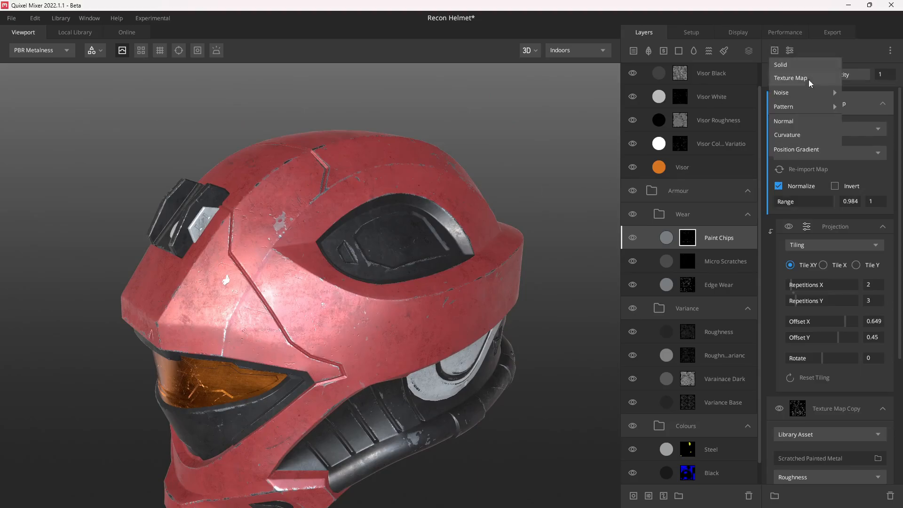
mouse_move(790, 93)
click(863, 121)
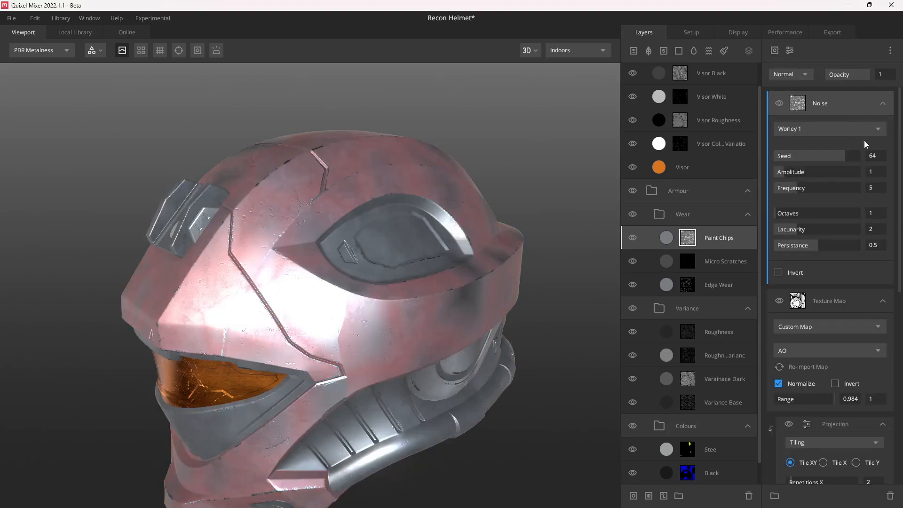
alt+drag(489, 193, 459, 208)
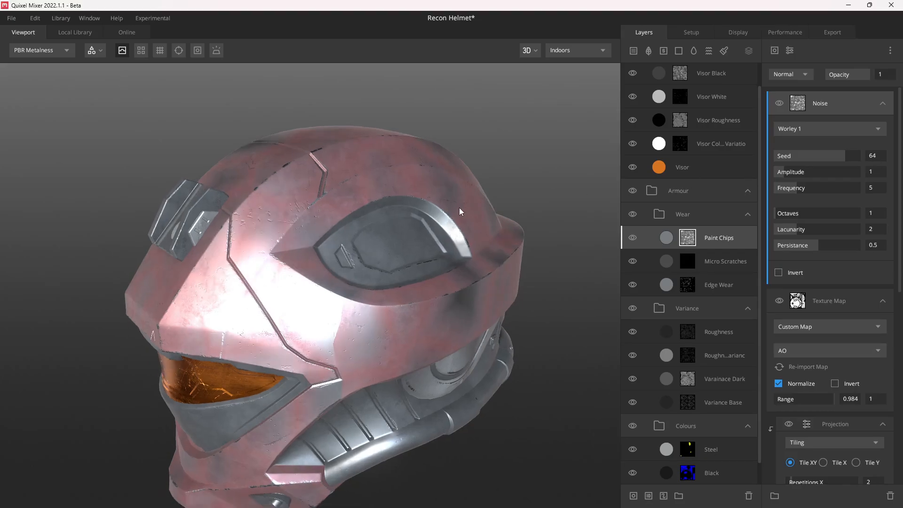
key(m)
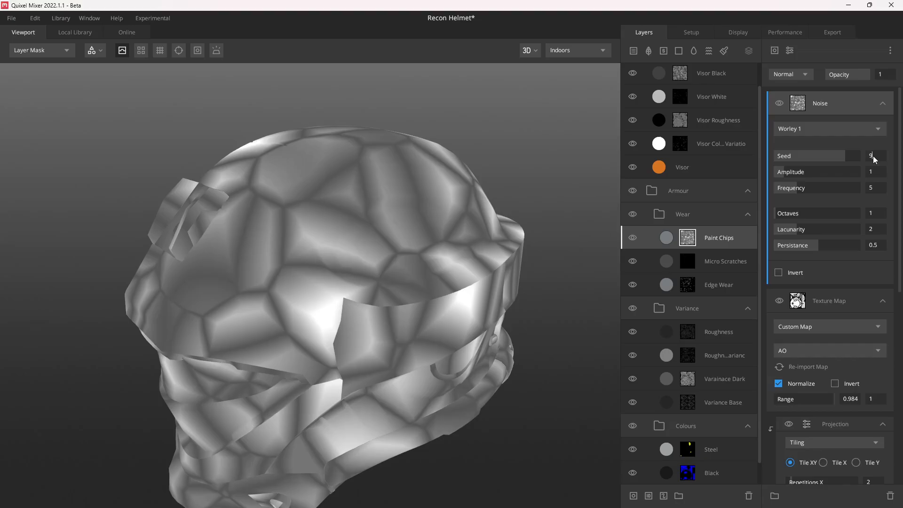
key(Return)
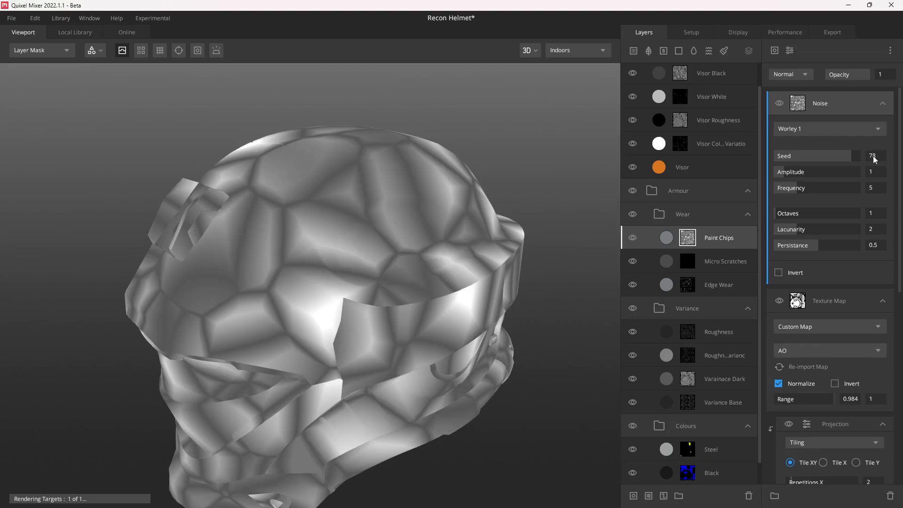
Set the noise's blend mode to Multiply and its amplitude to 10, checking the noise pattern in isolation
click(796, 75)
click(793, 130)
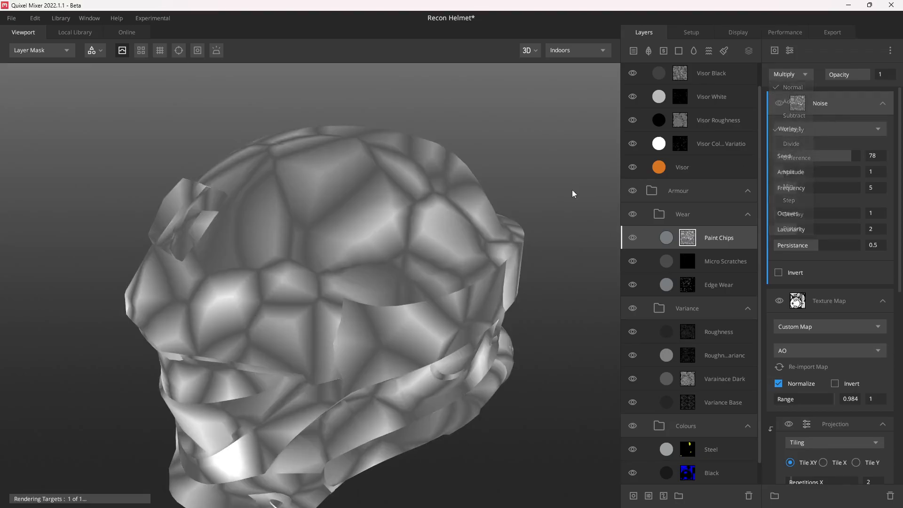
alt+drag(572, 190, 473, 193)
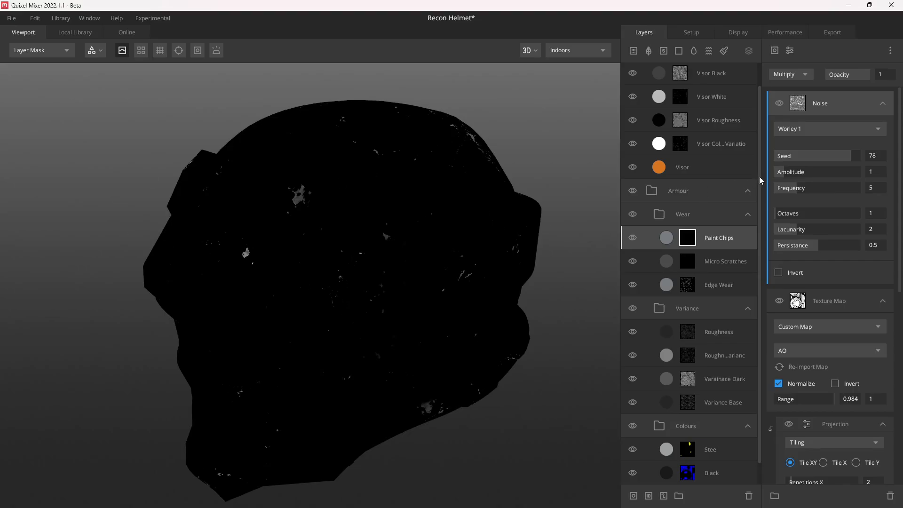
drag(785, 172, 860, 172)
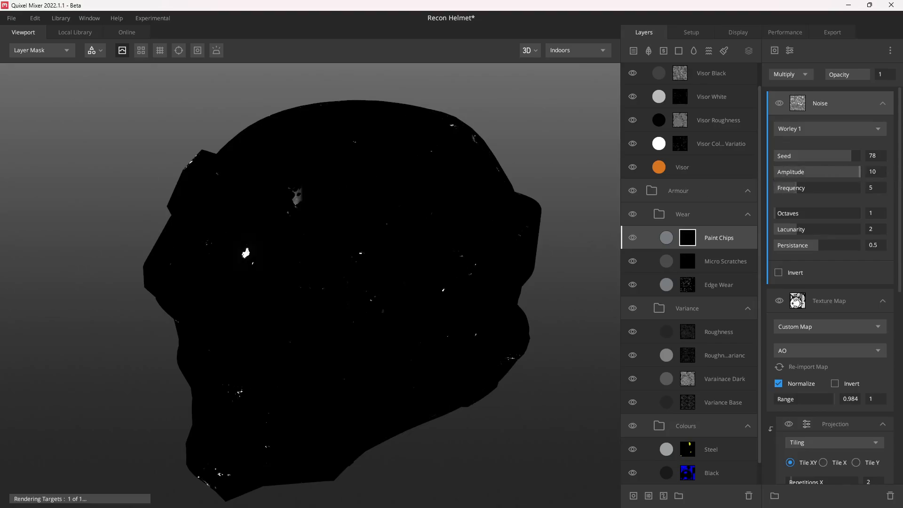
alt+click(781, 103)
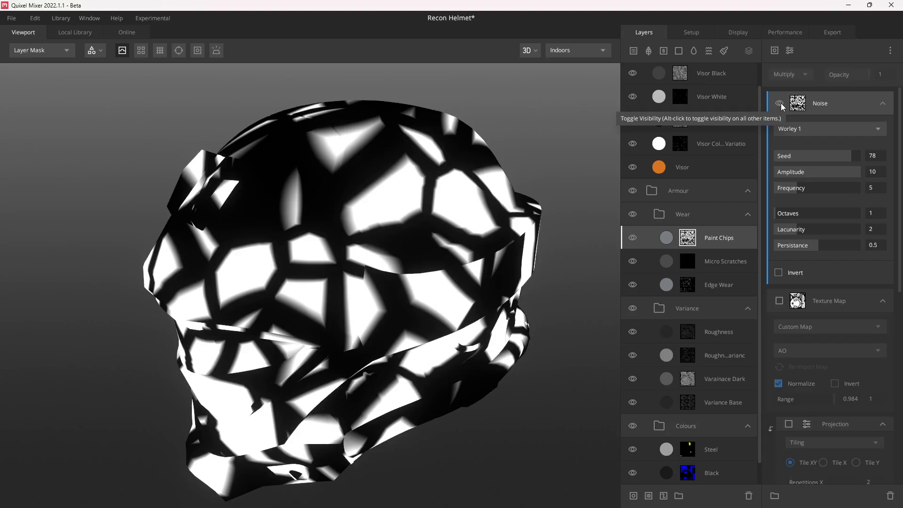
alt+click(780, 104)
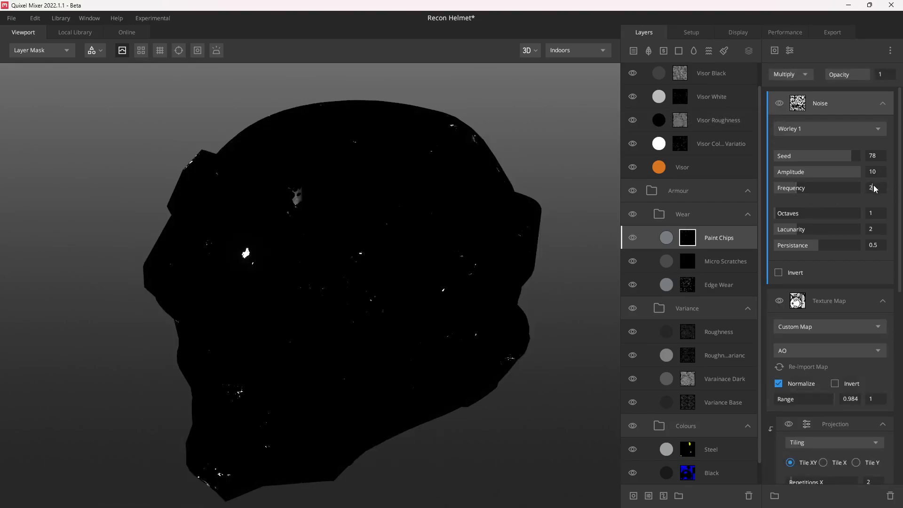
Set the noise's frequency to 2, lacunarity to 1.5 and persistance to 1
key(Return)
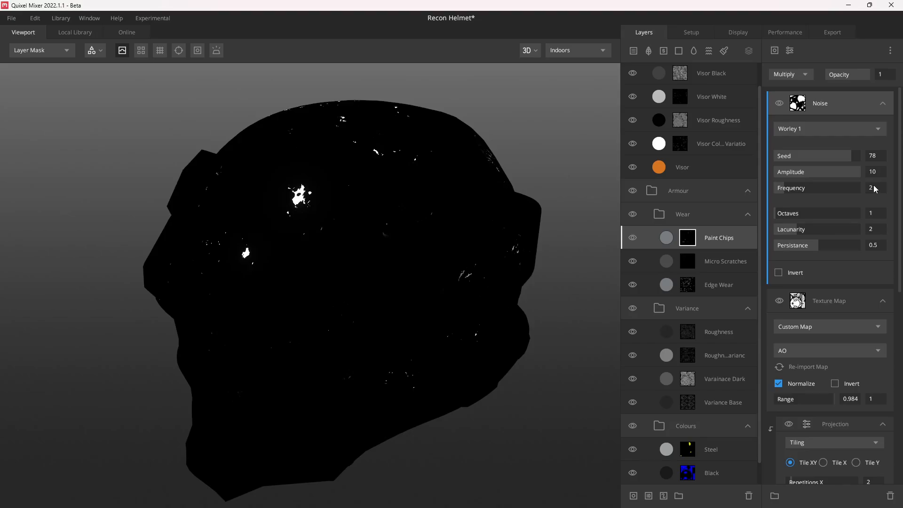
click(877, 231)
key(BackSpace)
text(1.5)
key(Return)
drag(817, 244, 861, 244)
drag(429, 195, 415, 209)
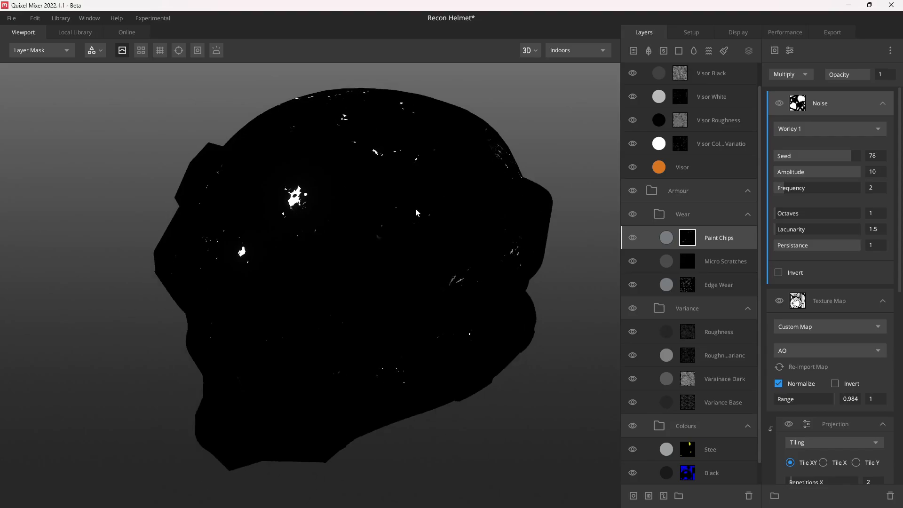
Check the Worley noise in isolation, and add a Gradient Remap modifier on top of the Paint Chips mask
alt+click(779, 103)
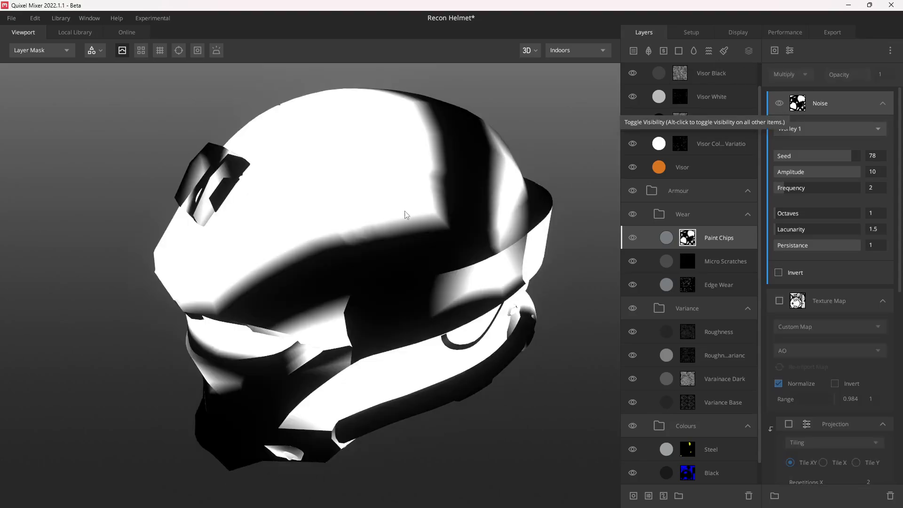
alt+click(780, 104)
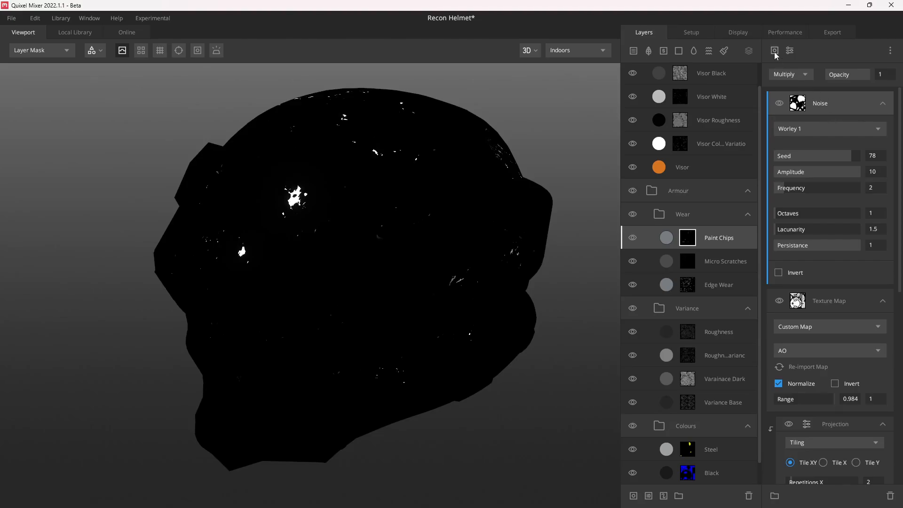
click(789, 50)
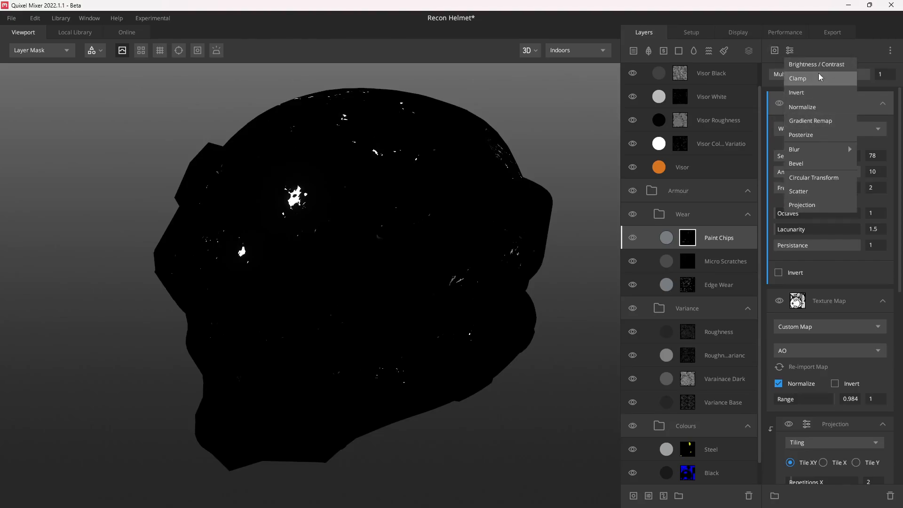
click(826, 118)
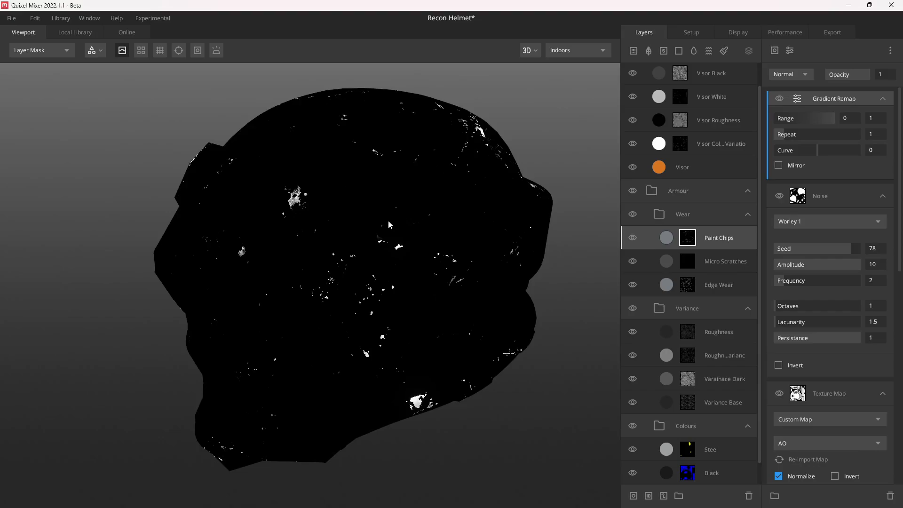
Set the upper limit of the Gradient Remap's range to 0.1 after inspecting the grey chips up close
scroll(378, 213, up, 5)
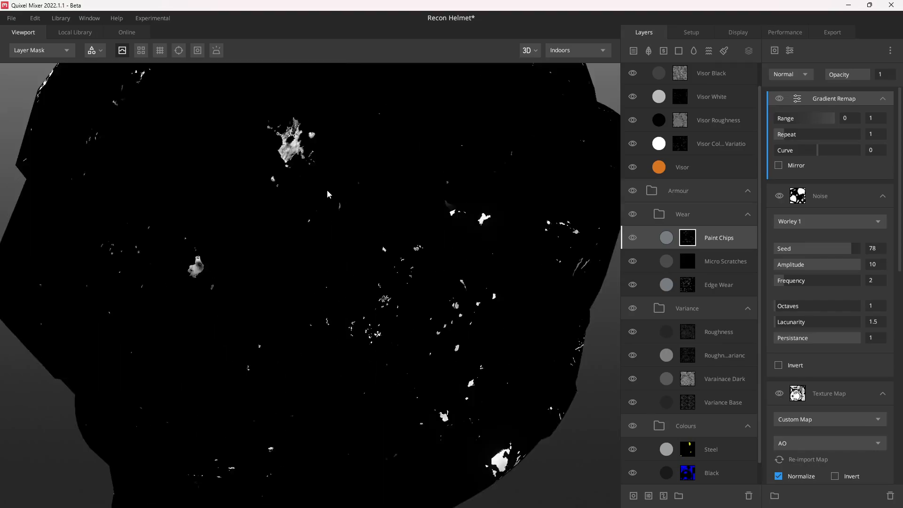
scroll(328, 194, up, 3)
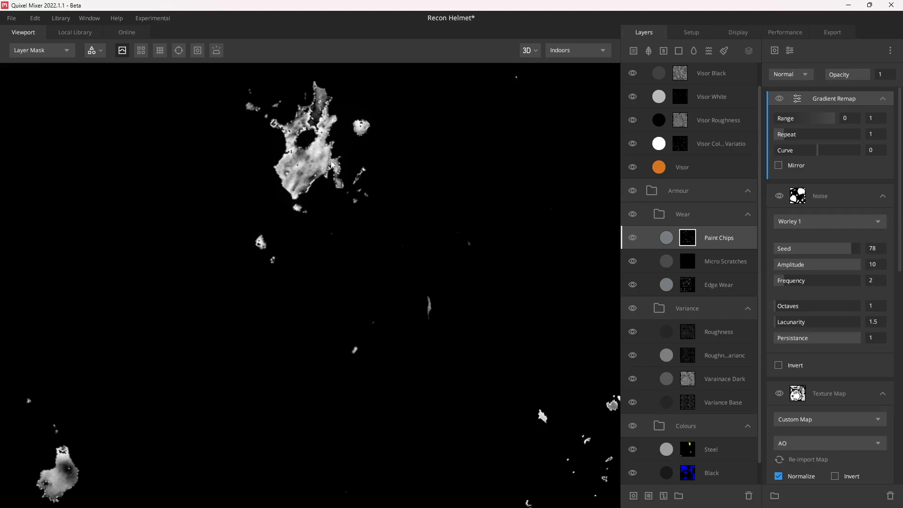
scroll(295, 180, down, 3)
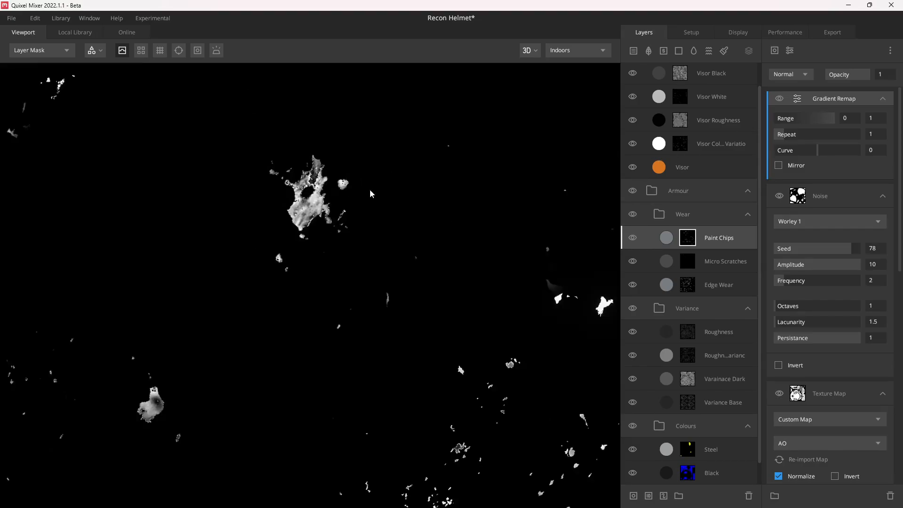
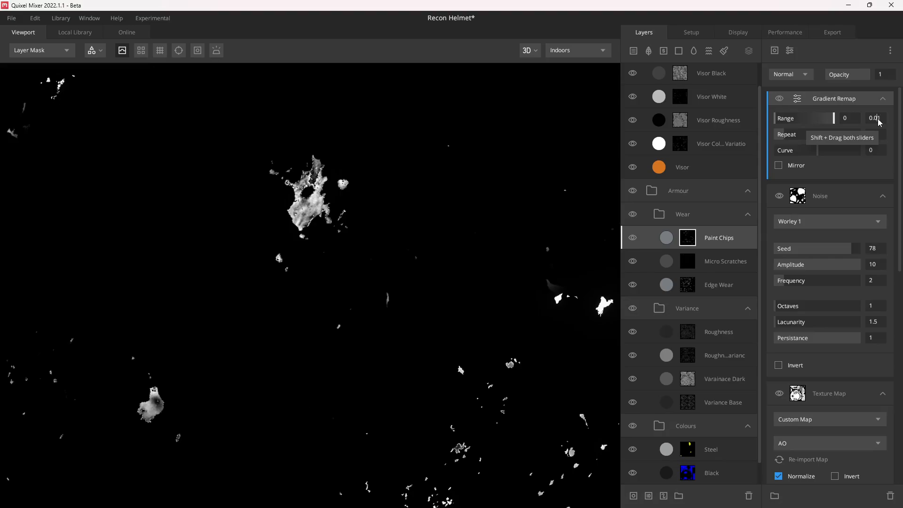
key(BackSpace)
key(Return)
Compare the remapped Paint Chips mask with the full material from several sides of the helmet
scroll(318, 236, down, 3)
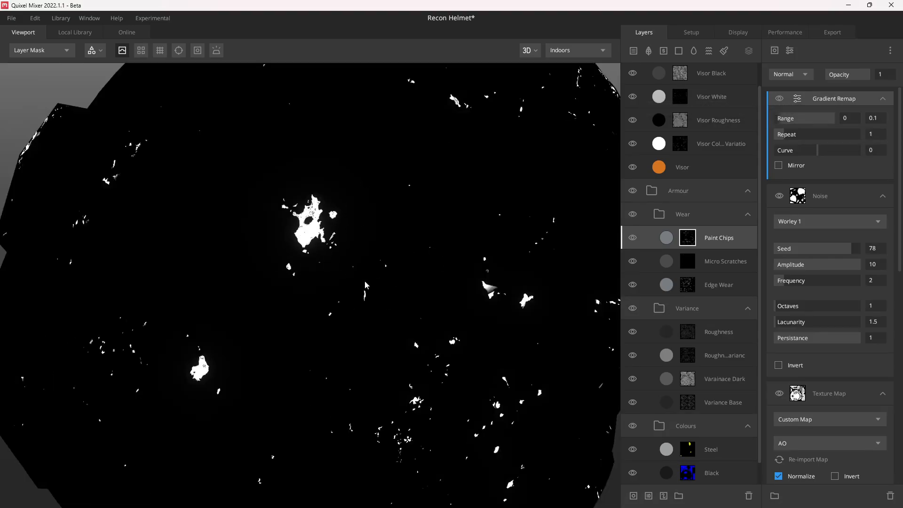
alt+drag(392, 273, 422, 282)
key(m)
scroll(383, 282, down, 3)
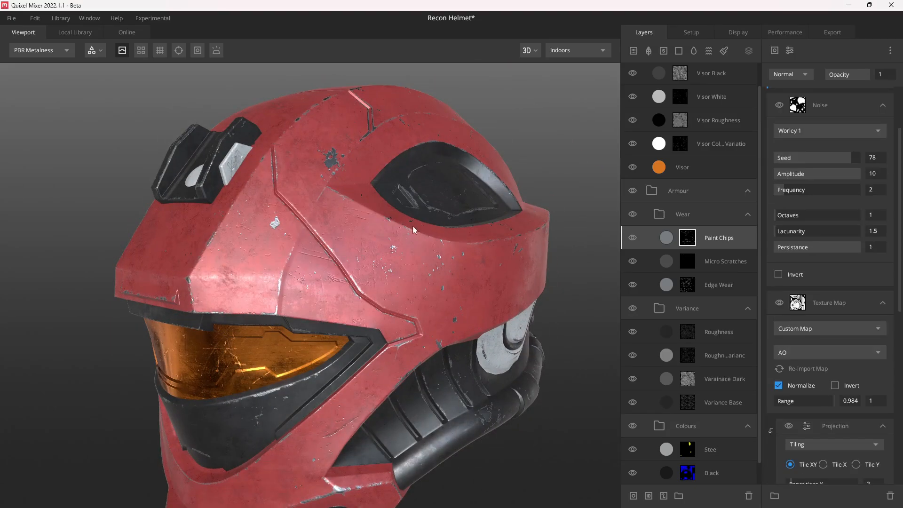
alt+drag(413, 225, 416, 198)
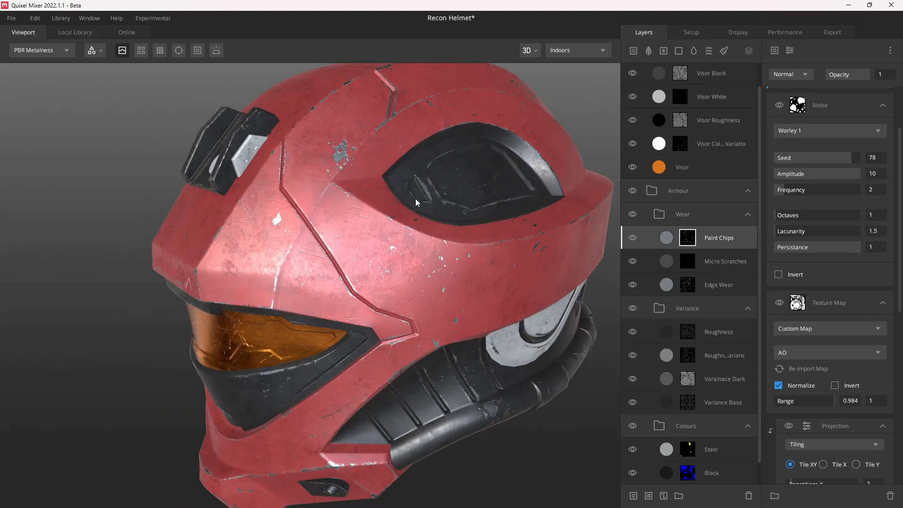
alt+middle_drag(416, 199, 410, 210)
key(q)
scroll(410, 211, down, 3)
alt+drag(410, 210, 357, 252)
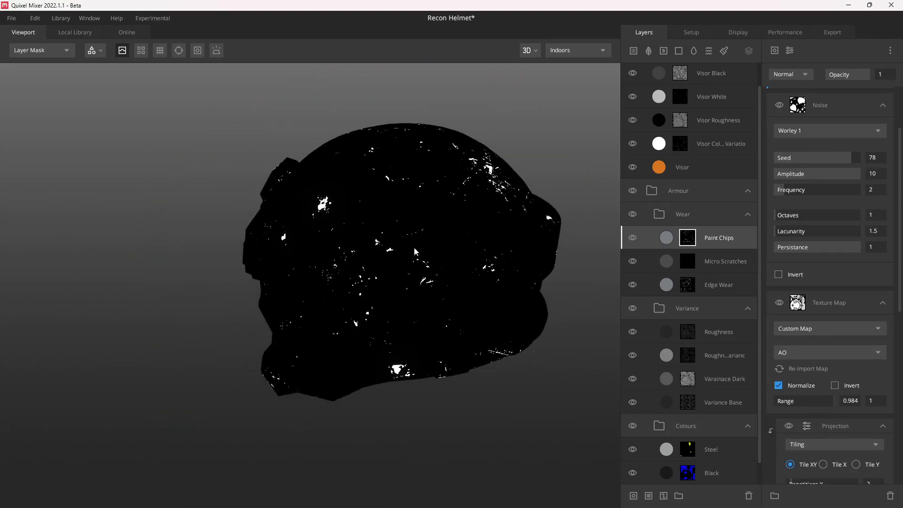
alt+drag(487, 256, 406, 266)
key(q)
alt+middle_drag(538, 212, 477, 237)
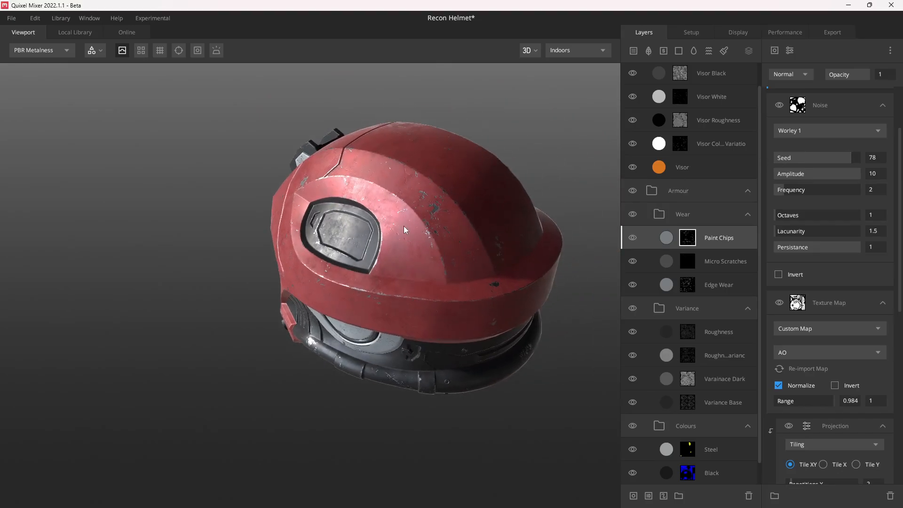
alt+drag(403, 226, 417, 233)
Try 1 X and 2 Y repetitions in the Scratched Painted Metal map's projection, and restore them to 2 and 3
scroll(835, 315, down, 5)
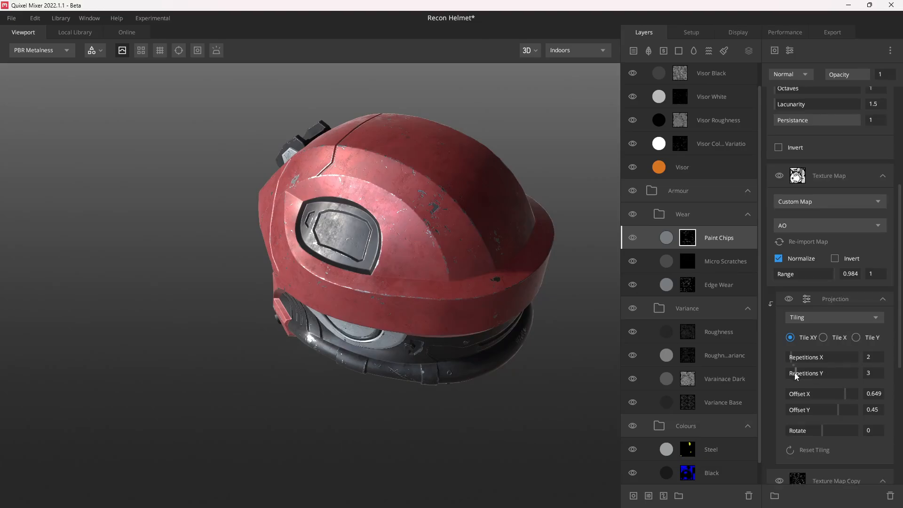
drag(792, 358, 788, 361)
click(792, 371)
alt+drag(522, 289, 555, 266)
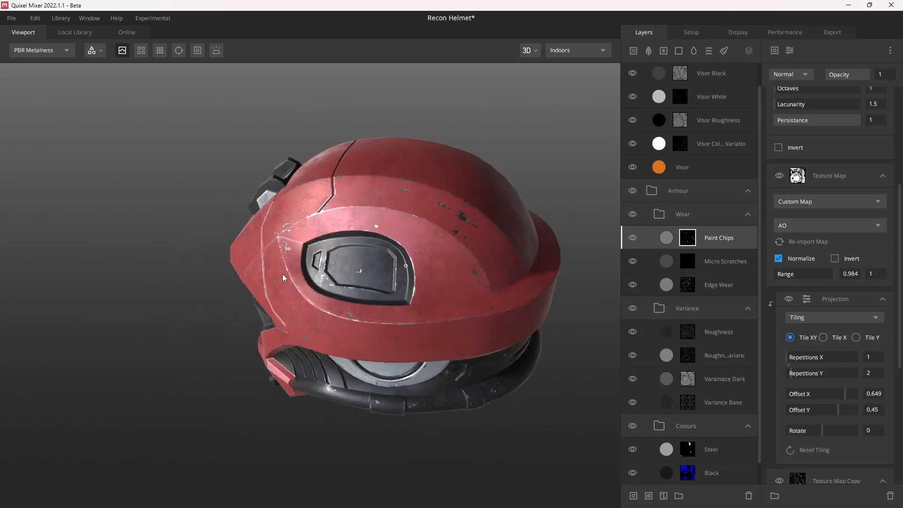
click(790, 358)
drag(791, 375, 795, 372)
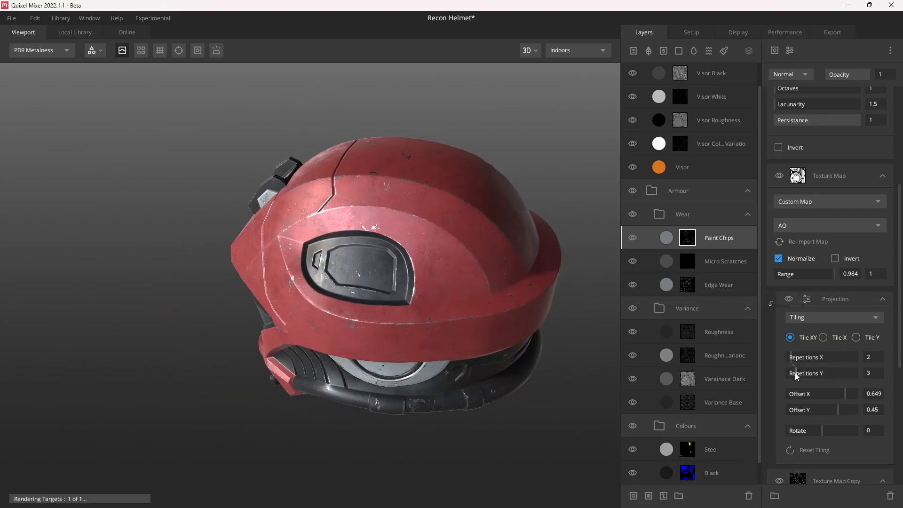
Try a projection Offset X of 0.497 and noise seeds of 9 and -34 for the Paint Chips mask
drag(843, 392, 839, 391)
drag(422, 298, 482, 268)
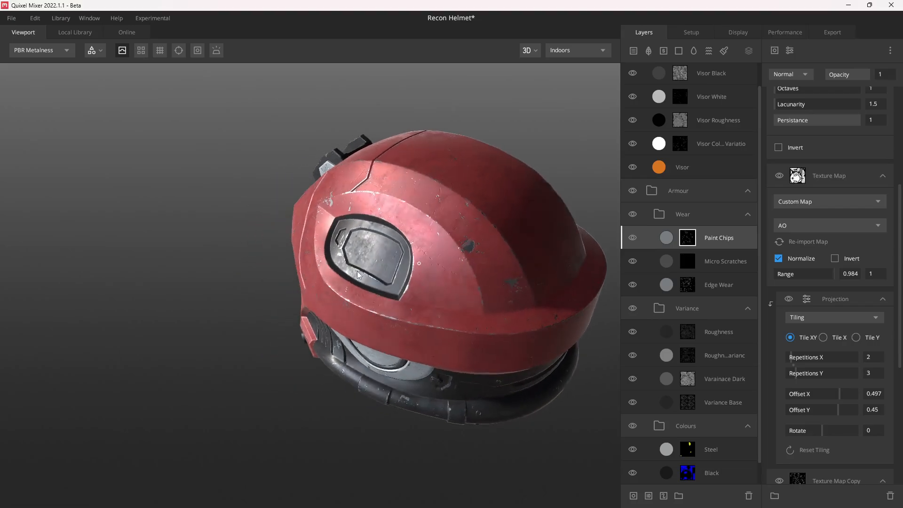
scroll(817, 131, up, 4)
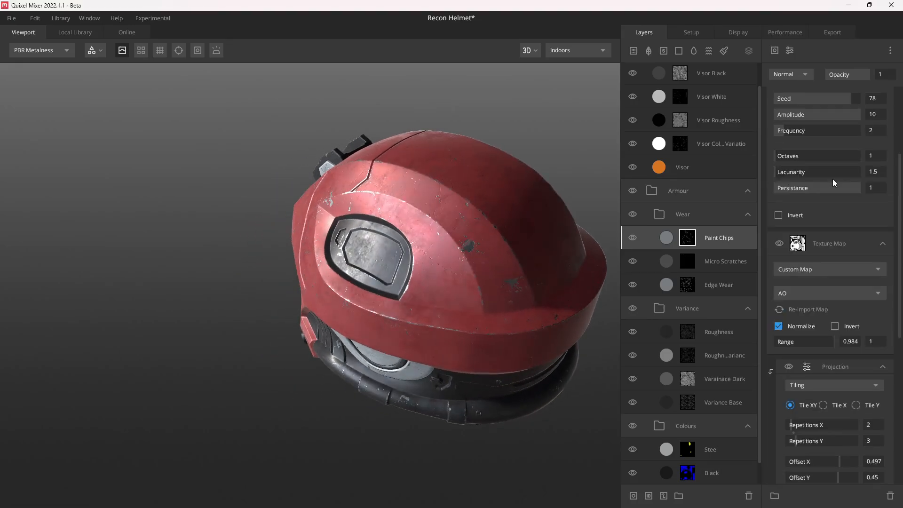
click(830, 214)
click(821, 214)
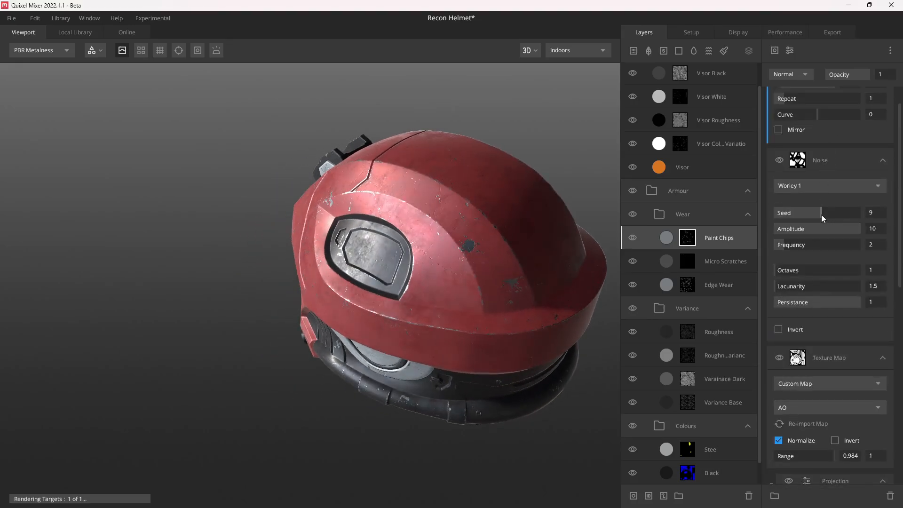
click(829, 213)
Set the Offset X of the Scratched Painted Metal map's projection to 0.616
scroll(800, 292, down, 4)
drag(838, 405, 843, 403)
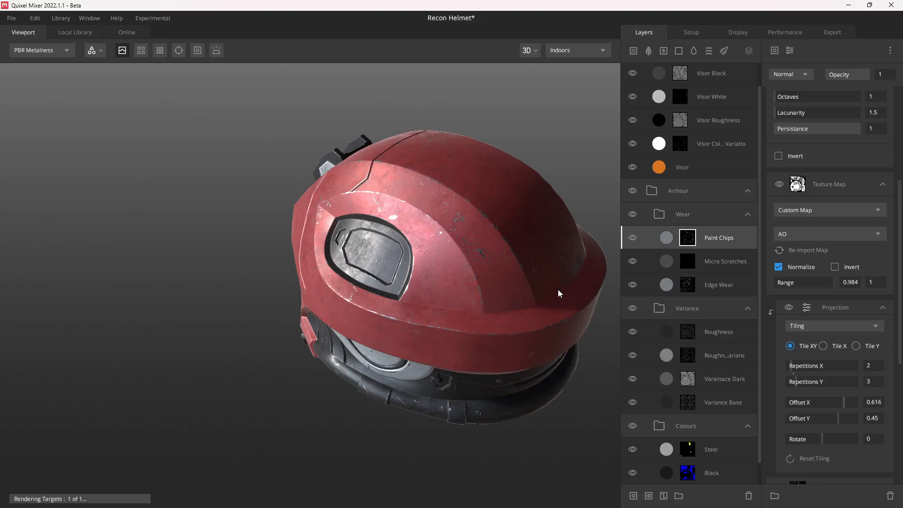
drag(476, 241, 373, 272)
Collapse the Gradient Remap and Noise components, and try adjusting the projection's Offset Y
scroll(876, 190, up, 5)
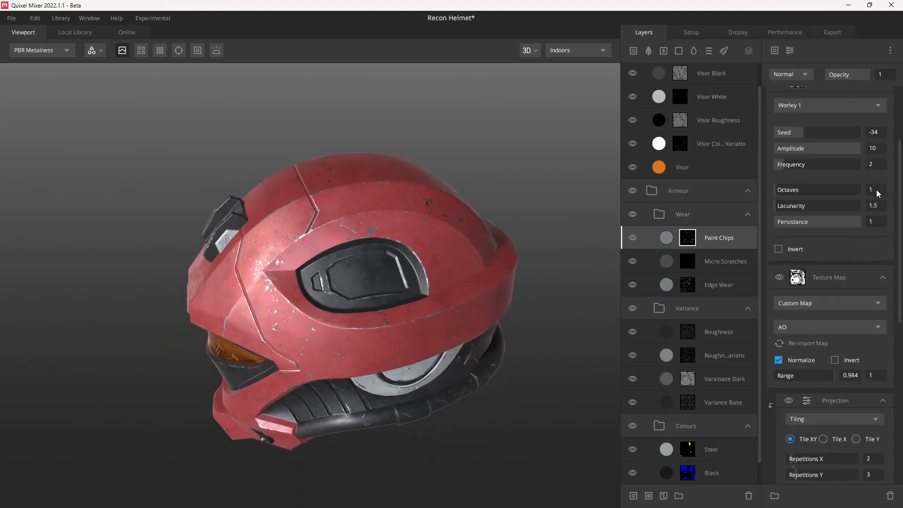
click(882, 99)
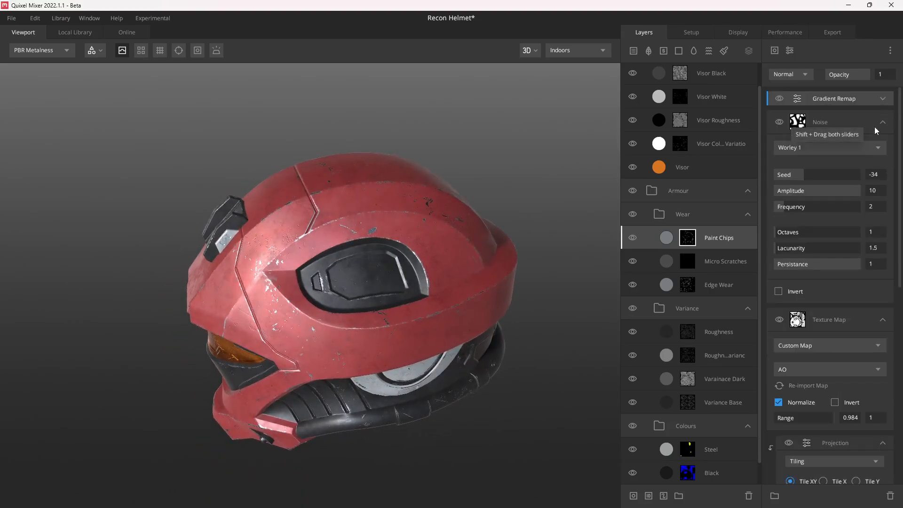
click(881, 120)
scroll(856, 268, down, 1)
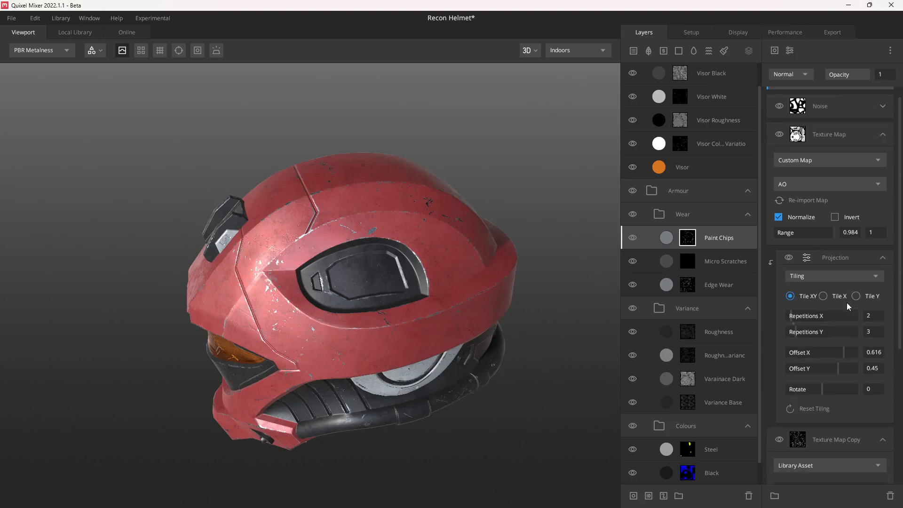
click(837, 369)
click(837, 369)
click(838, 369)
Examine the paint chips up close on the helmet's brow and around the black side panel
drag(346, 274, 331, 326)
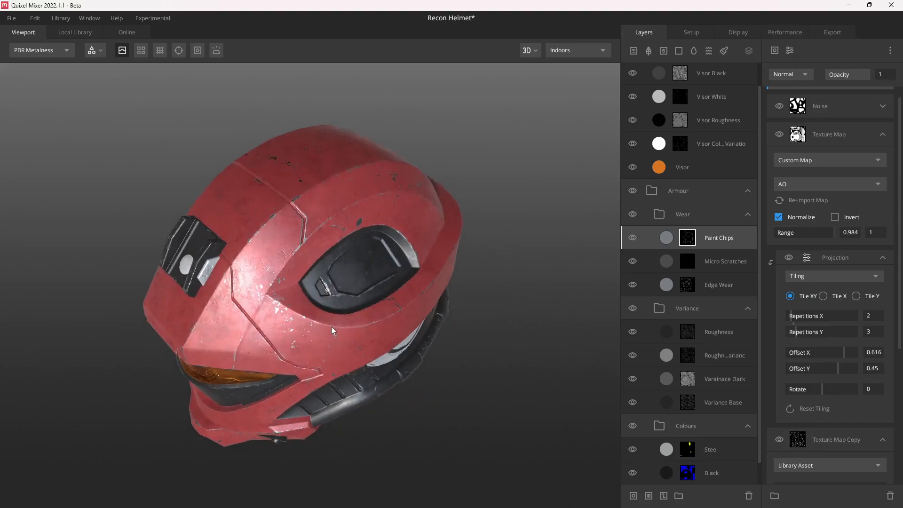
scroll(357, 282, up, 5)
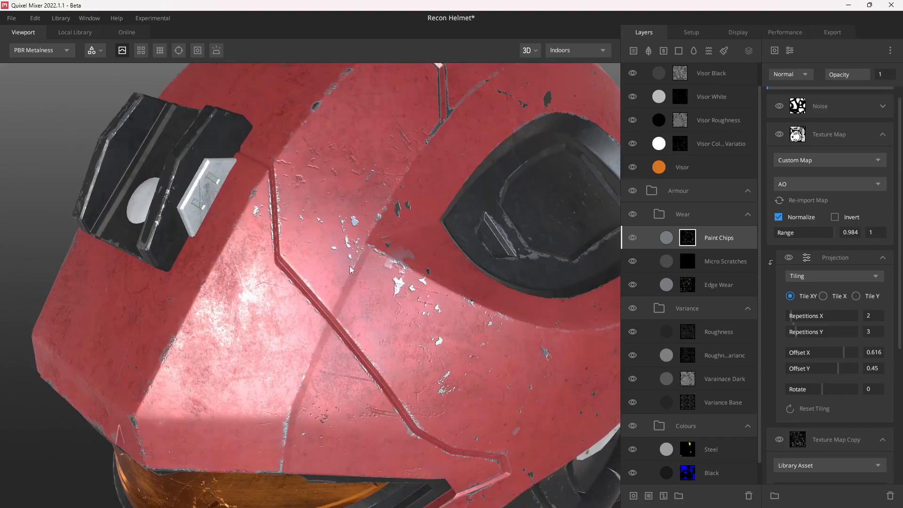
mouse_move(412, 236)
mouse_down()
mouse_move(400, 249)
mouse_move(410, 244)
mouse_move(416, 282)
mouse_up()
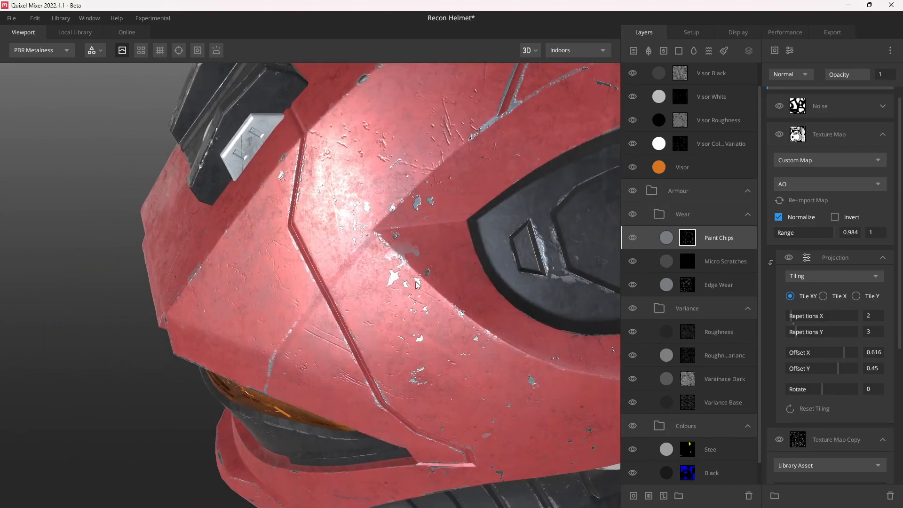
scroll(855, 168, up, 2)
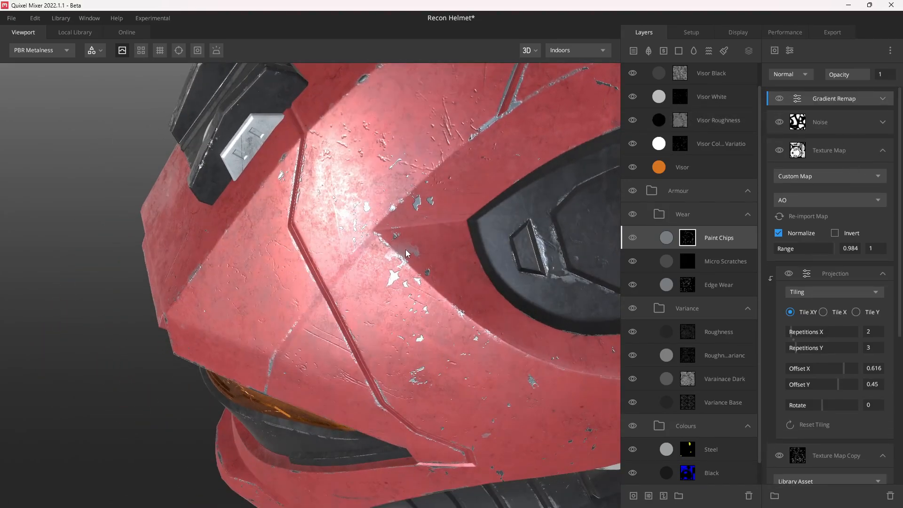
mouse_move(417, 258)
mouse_down()
mouse_move(419, 228)
mouse_move(415, 252)
mouse_up()
key(c)
key(c)
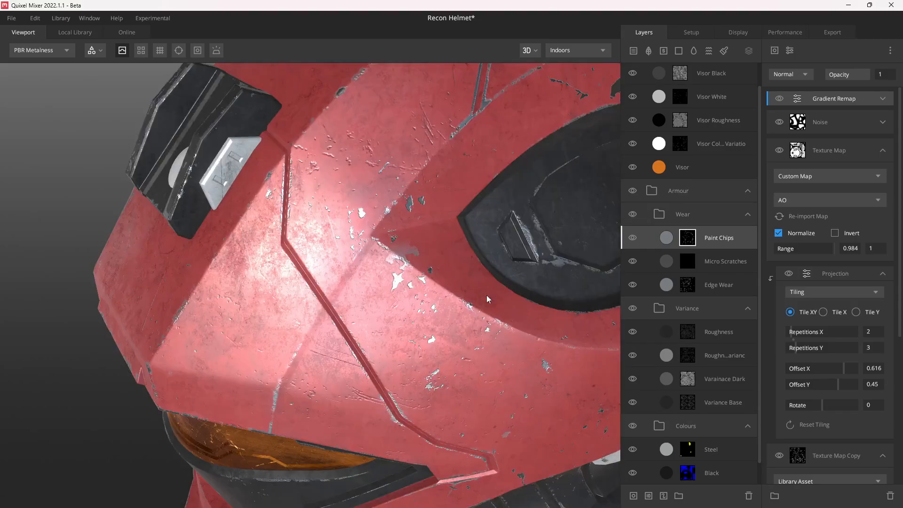
Set the Offset Y of the Scratched Painted Metal map's projection to 0.503
scroll(836, 336, down, 2)
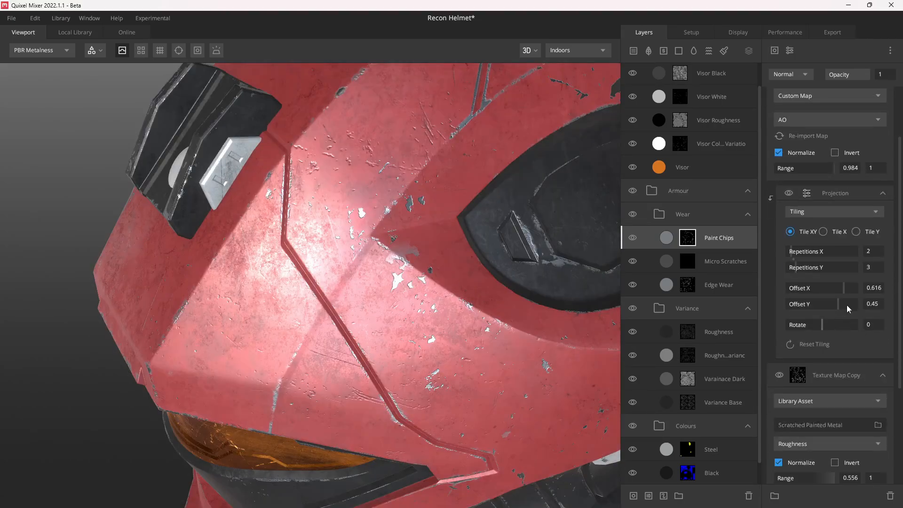
drag(838, 304, 840, 303)
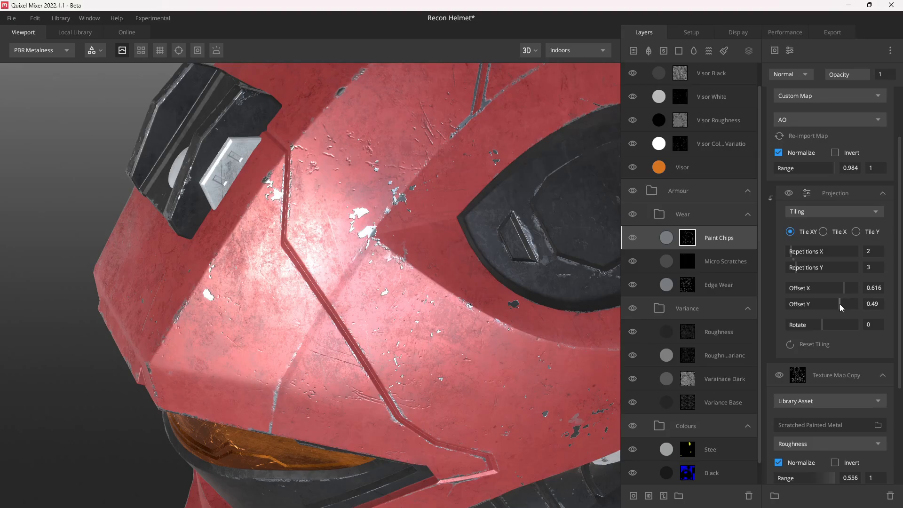
drag(839, 304, 840, 304)
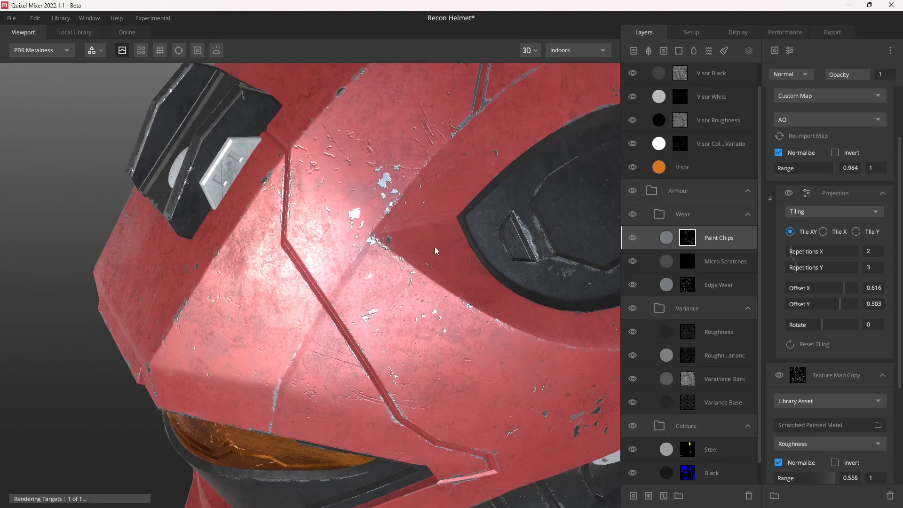
scroll(434, 246, down, 7)
drag(468, 265, 502, 277)
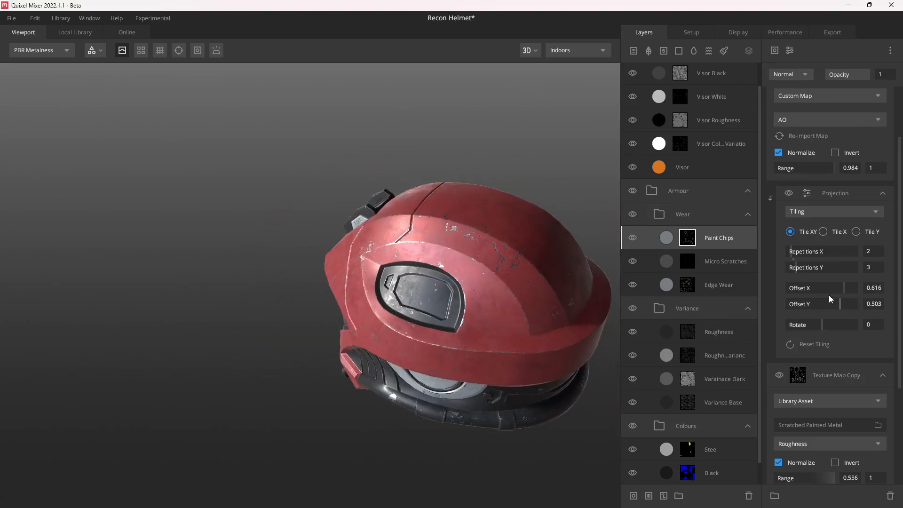
Rotate the Scratched Painted Metal map's projection by 90 and inspect the chips on the whole helmet
drag(822, 325, 837, 325)
mouse_move(419, 264)
mouse_down()
mouse_move(560, 255)
mouse_move(405, 283)
mouse_move(512, 269)
mouse_move(412, 233)
mouse_move(413, 277)
mouse_up()
key(c)
key(c)
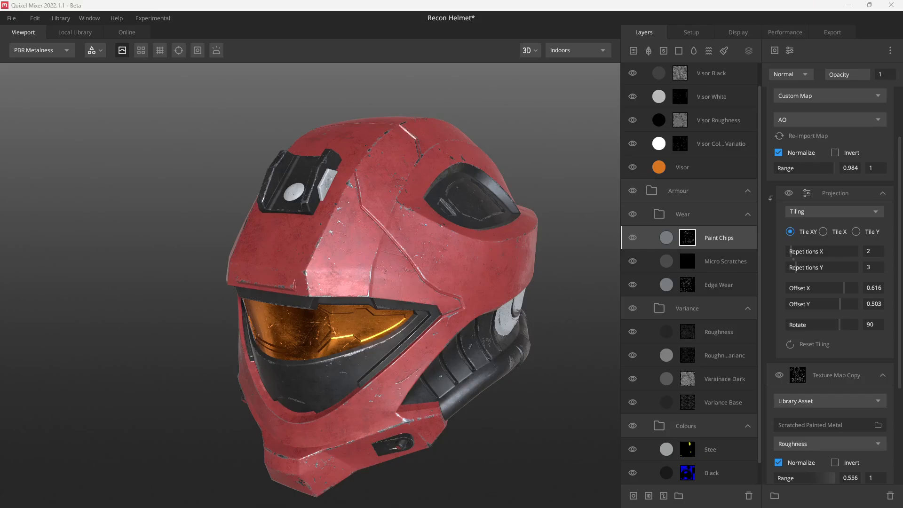
mouse_move(458, 249)
mouse_down()
mouse_move(405, 261)
mouse_move(431, 269)
mouse_move(471, 258)
mouse_move(468, 240)
mouse_up()
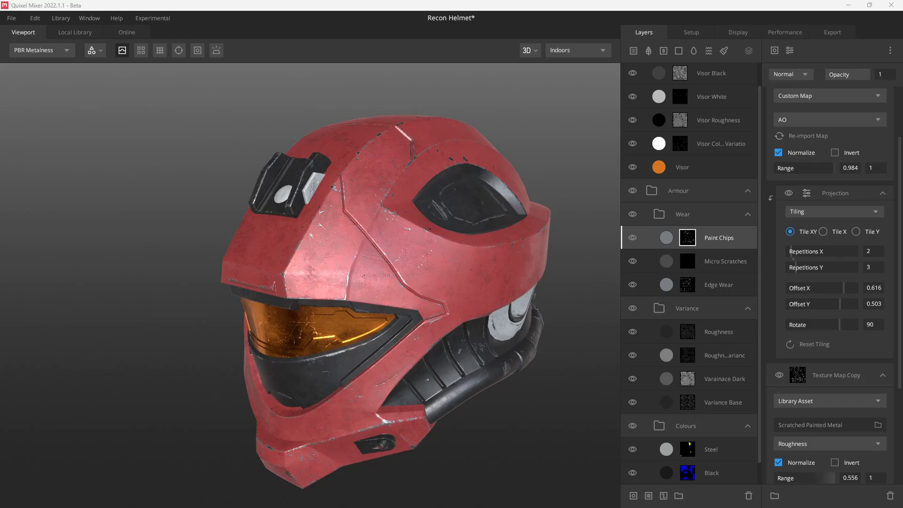
click(337, 244)
mouse_move(424, 258)
mouse_down()
mouse_move(337, 229)
mouse_move(408, 256)
mouse_up()
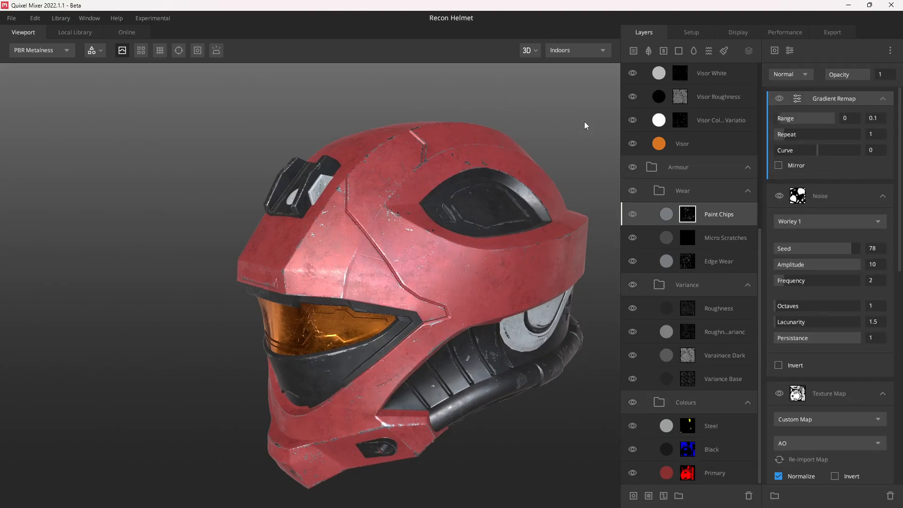
Add a solid layer named Edge Light above Paint Chips in the Wear group and give it an empty mask stack
drag(468, 298, 483, 291)
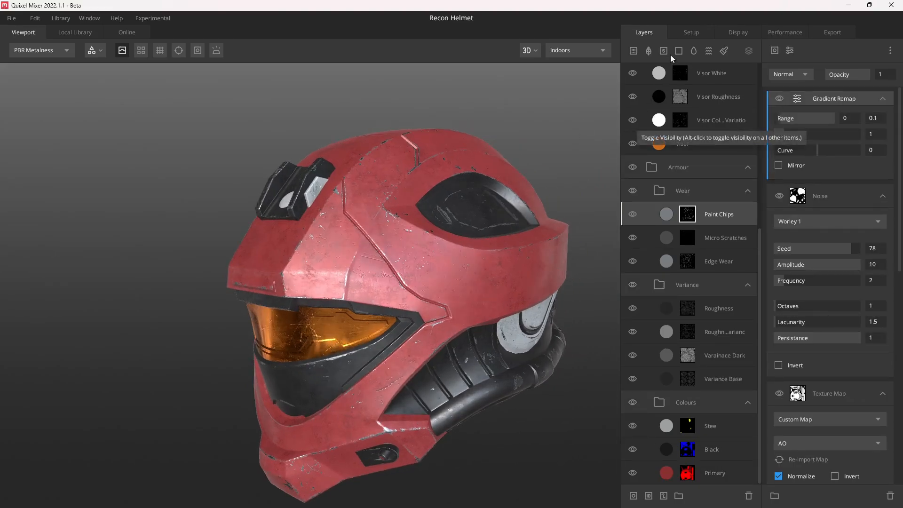
click(678, 50)
double_click(699, 214)
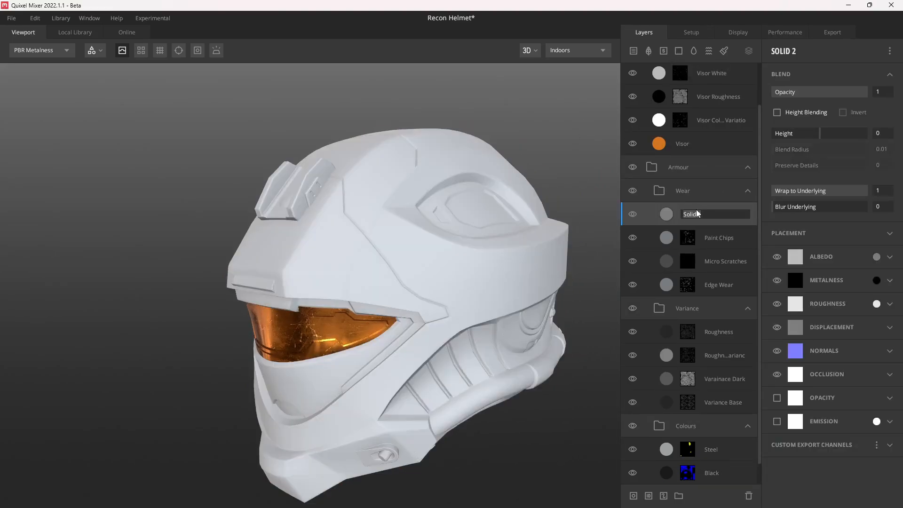
text(Edge Light)
right_click(730, 216)
click(763, 317)
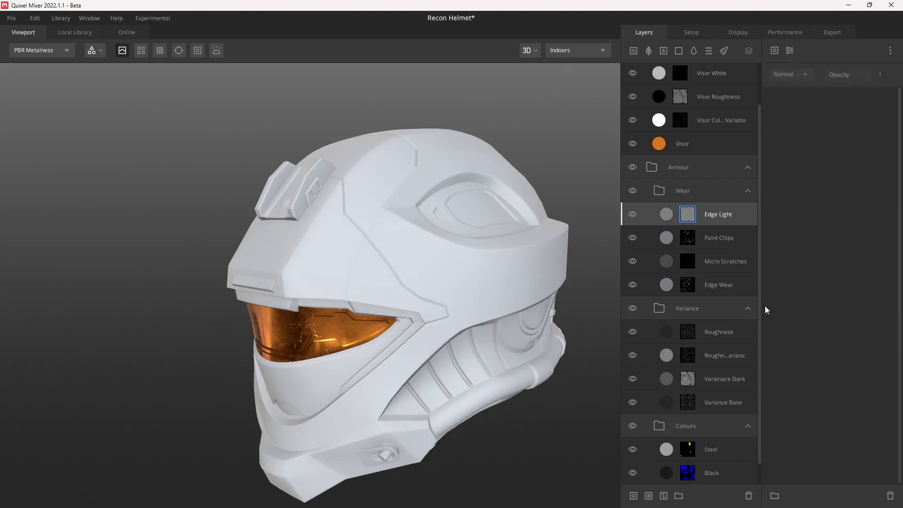
Add a Texture Map component to the Edge Light mask and set its source to Library Asset
click(776, 50)
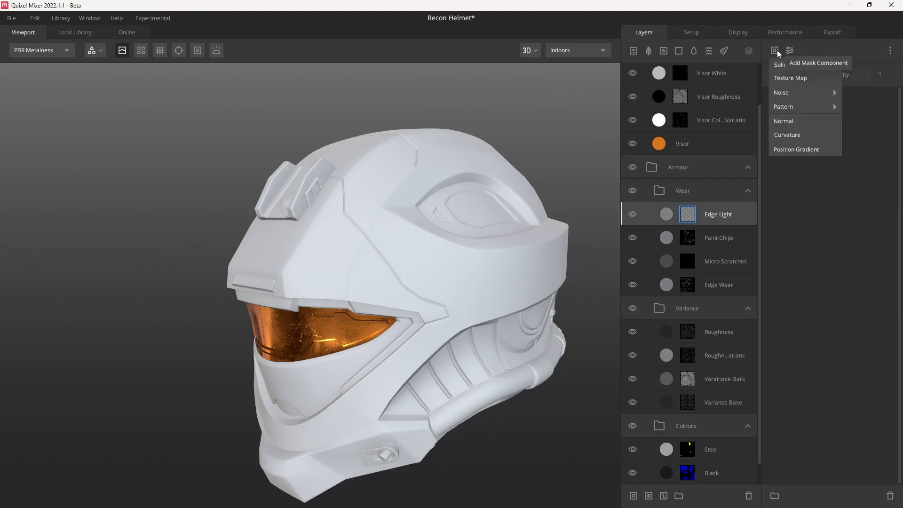
click(799, 79)
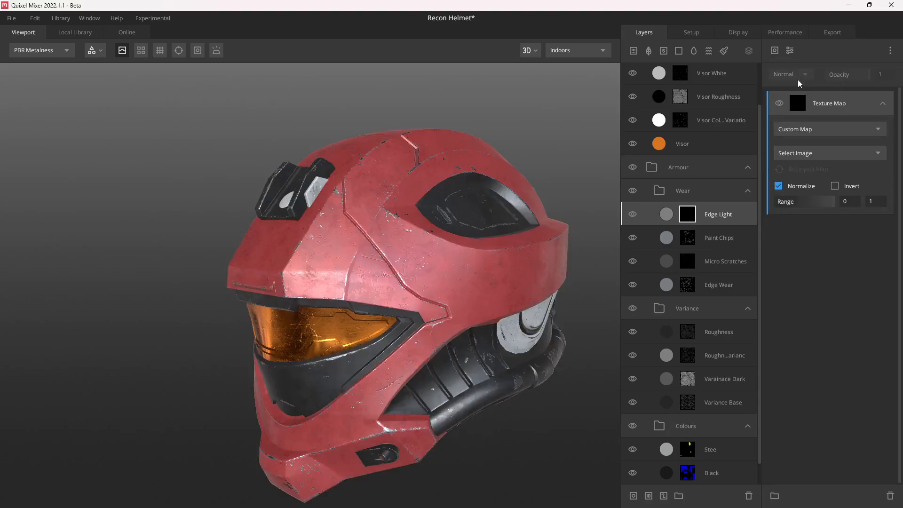
click(809, 130)
click(815, 171)
Search the local library for "slightly grunge" and assign the Slightly Grunge Surface imperfection to the texture map
click(812, 153)
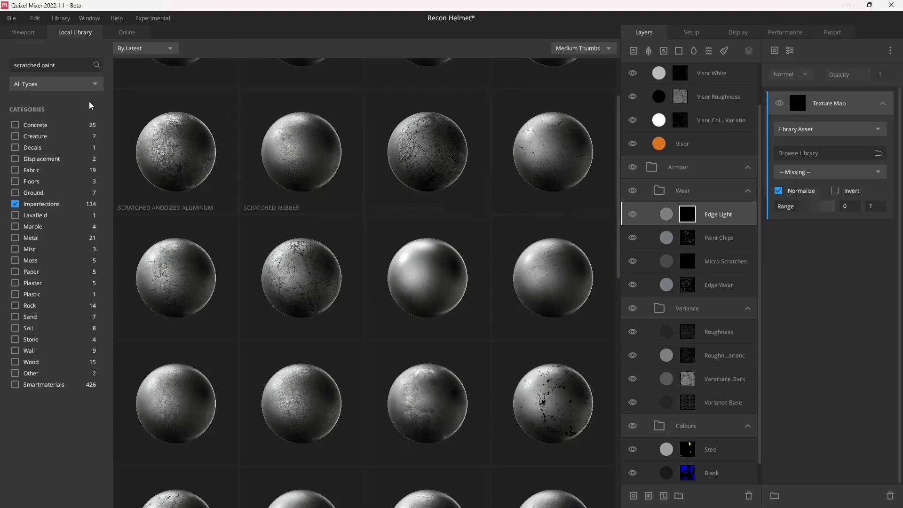
triple_click(66, 68)
text(slight)
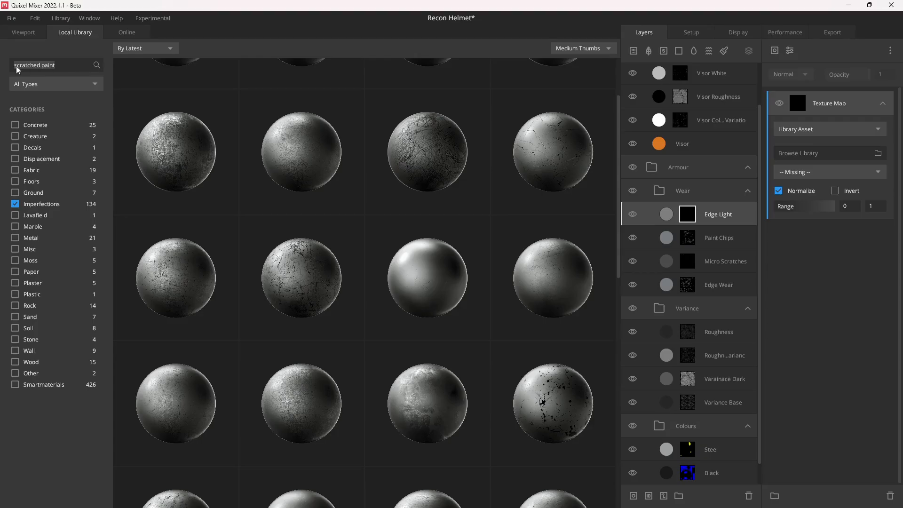
text(ly)
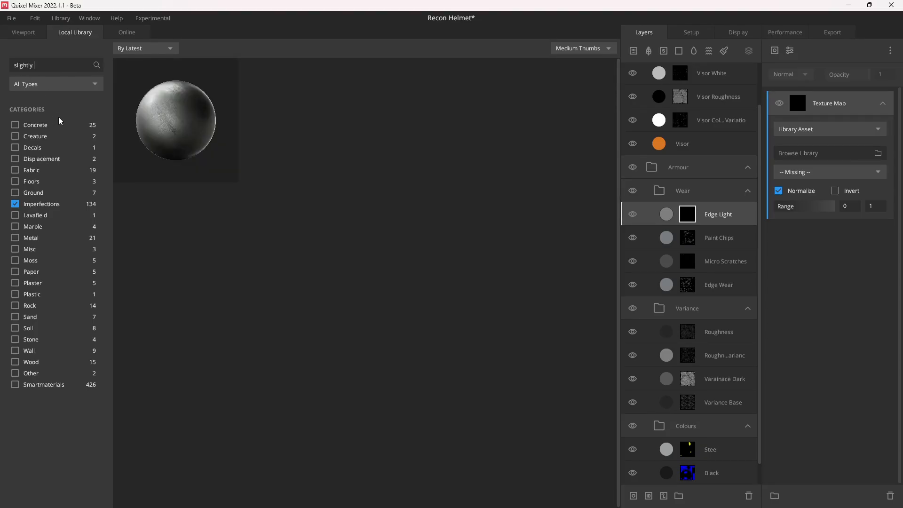
text( grunge)
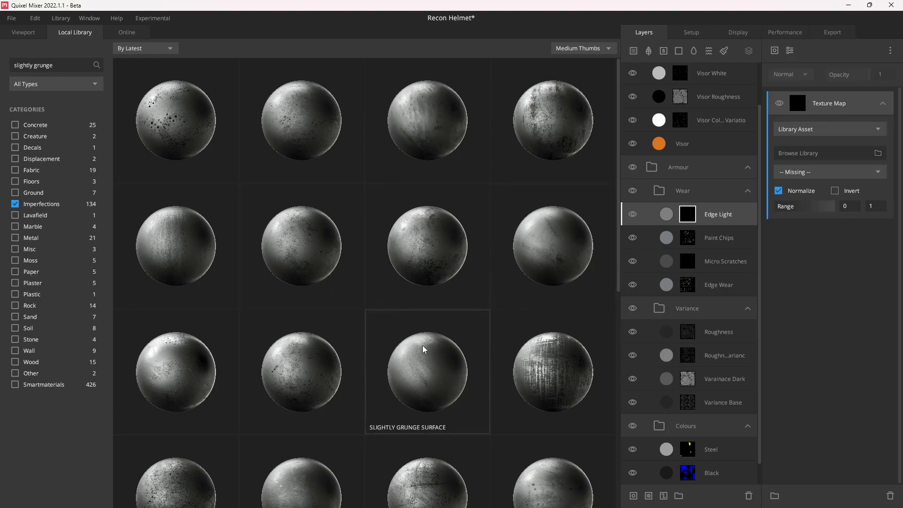
click(436, 377)
Display the layer mask on the helmet and narrow the Slightly Grunge Surface map's range to 0.262–0.421
middle_drag(448, 299, 445, 259)
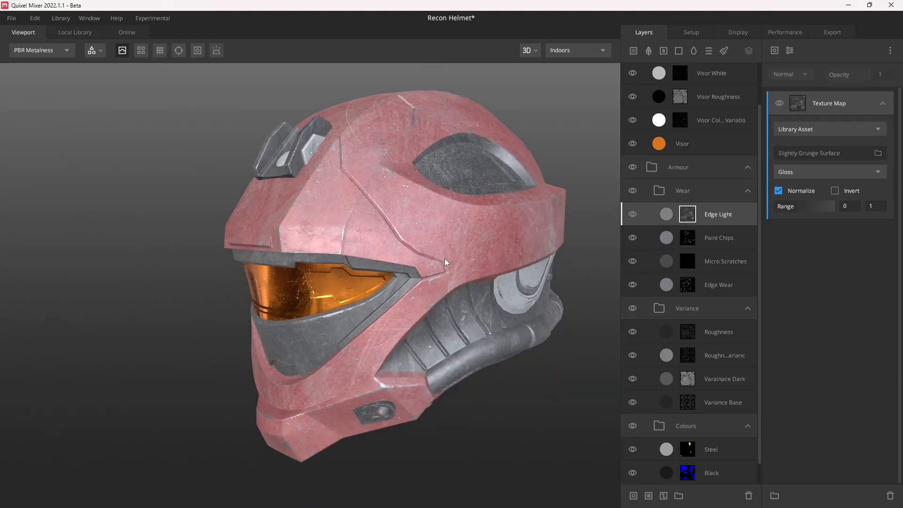
key(m)
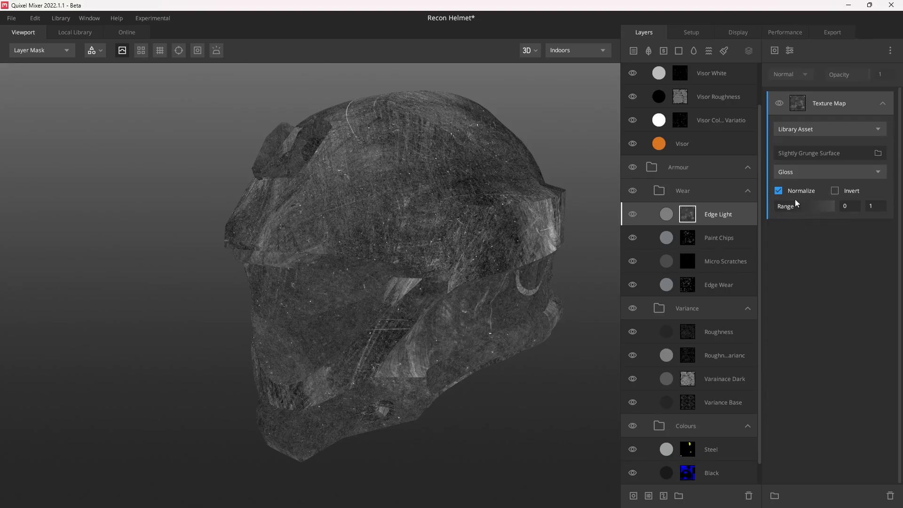
drag(776, 207, 780, 206)
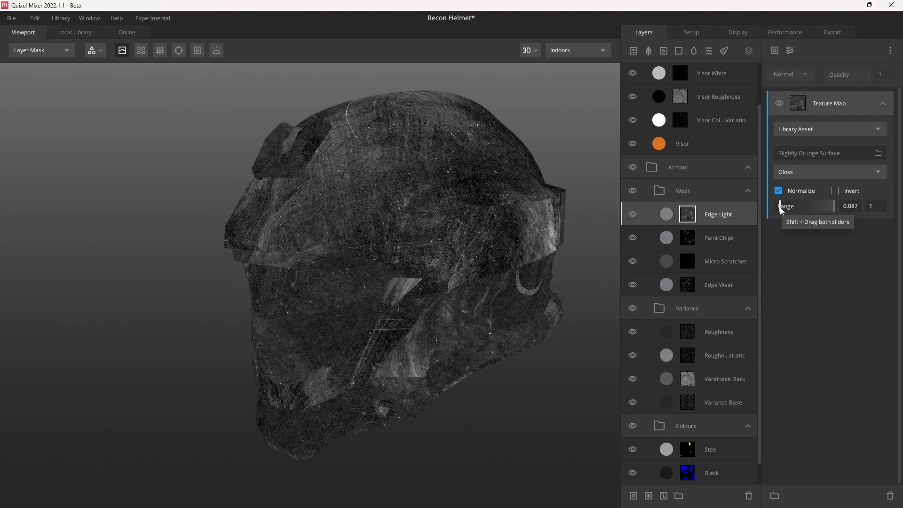
drag(780, 210, 799, 210)
drag(386, 232, 379, 236)
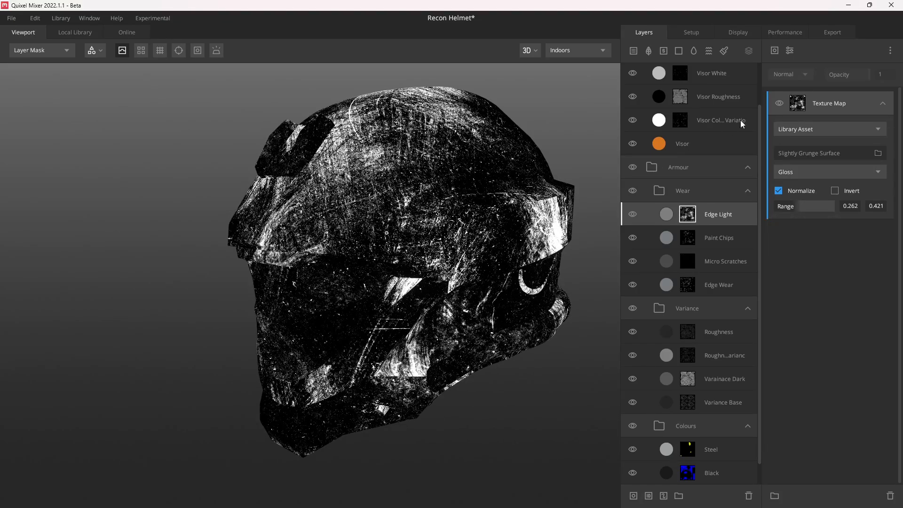
Add a Projection modifier to the Edge Light mask and switch it from Tiling to Box Projection
click(789, 50)
click(812, 209)
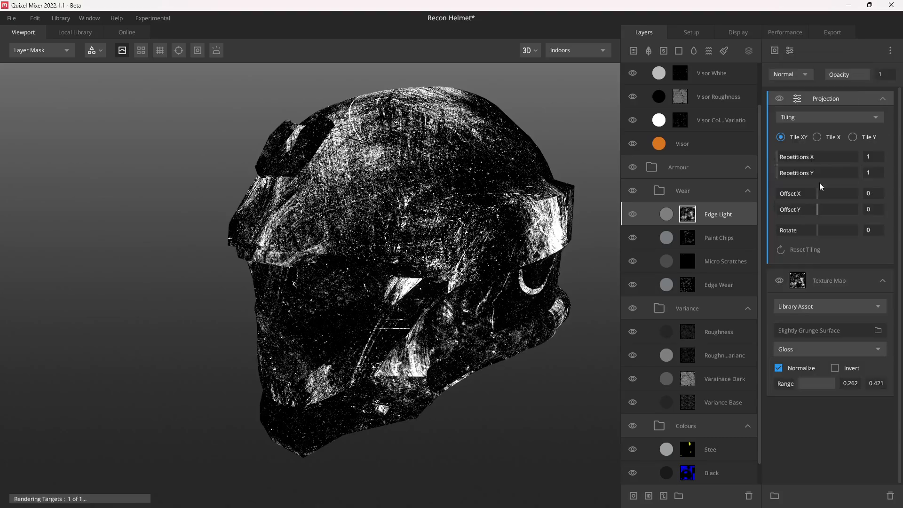
click(818, 118)
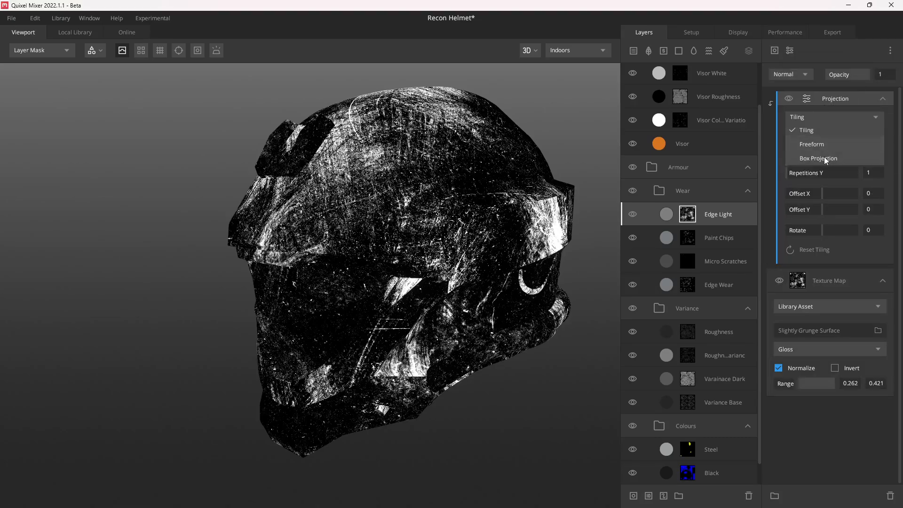
click(822, 158)
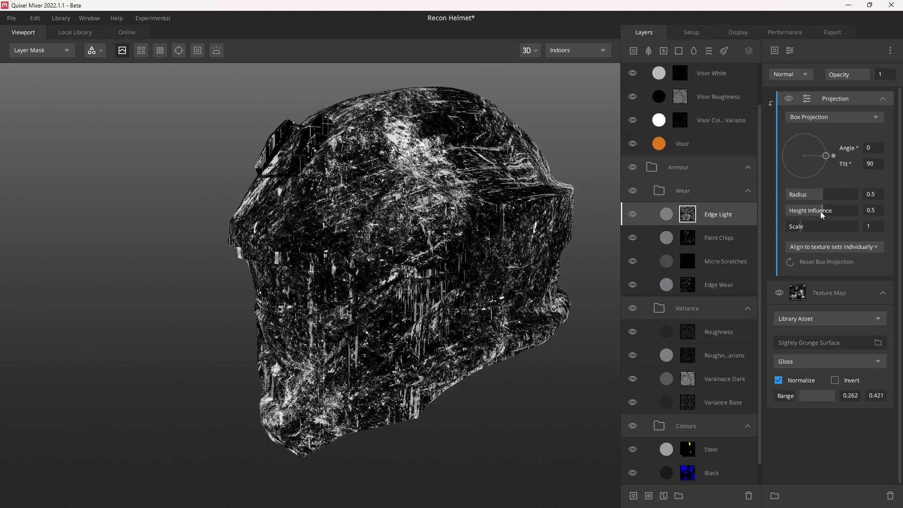
Set the box projection's Height Influence to 0, Tilt to 0 and Radius to 0.325
drag(820, 210, 749, 212)
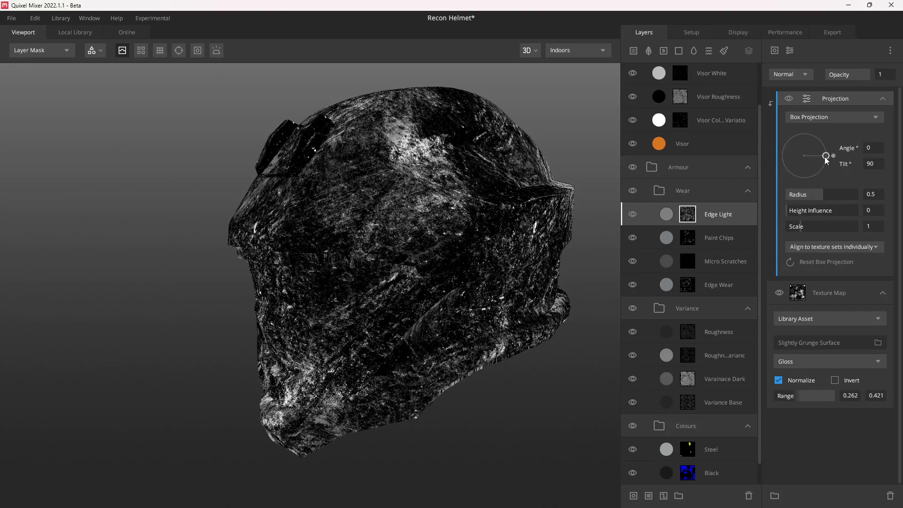
drag(826, 158, 783, 157)
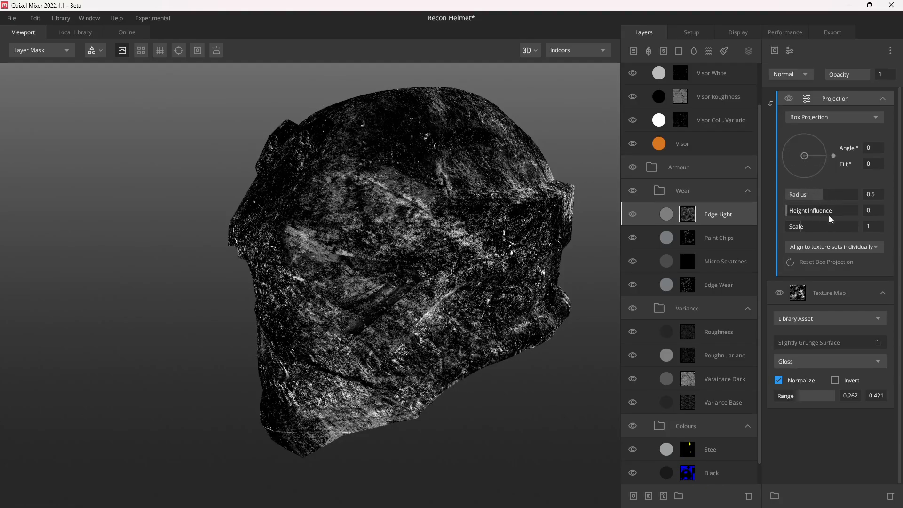
drag(819, 195, 807, 195)
drag(806, 193, 809, 193)
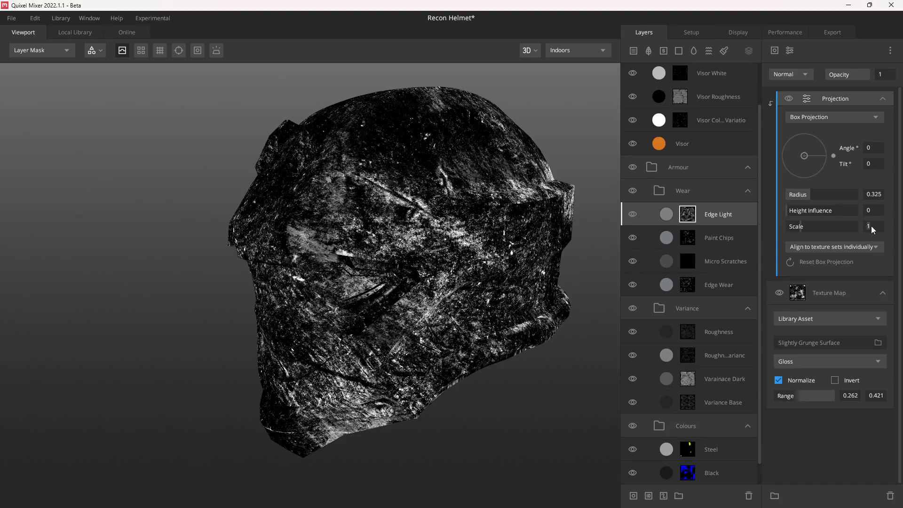
Set the box projection's Scale to 0.1 and its Radius to 1, and check the mask on the helmet
text(0.1)
key(Return)
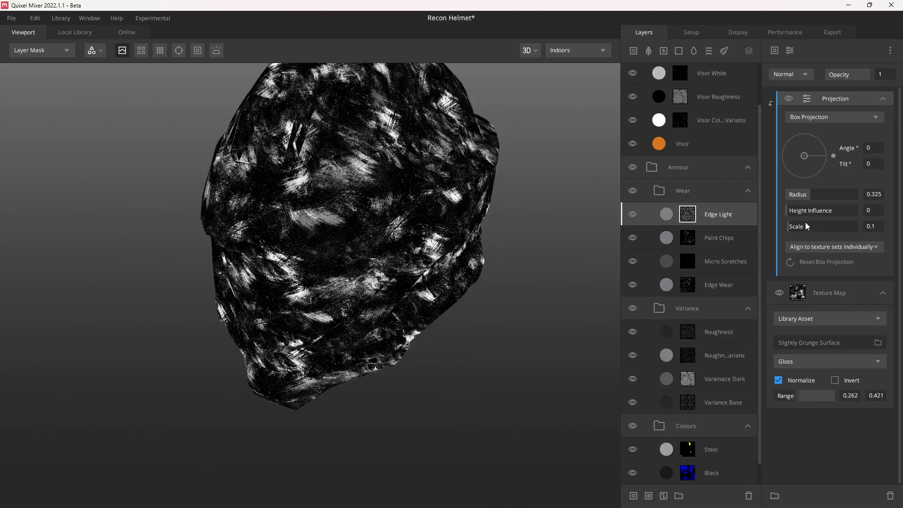
drag(809, 194, 885, 196)
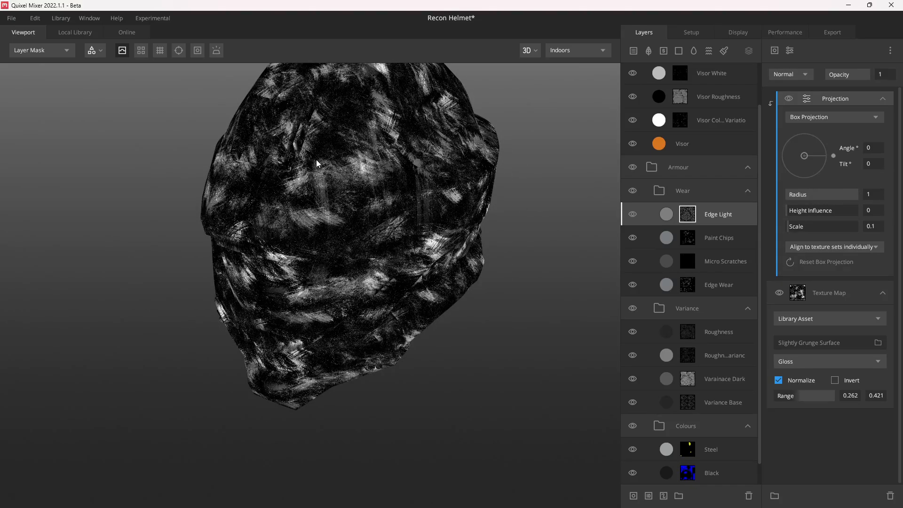
drag(352, 179, 349, 188)
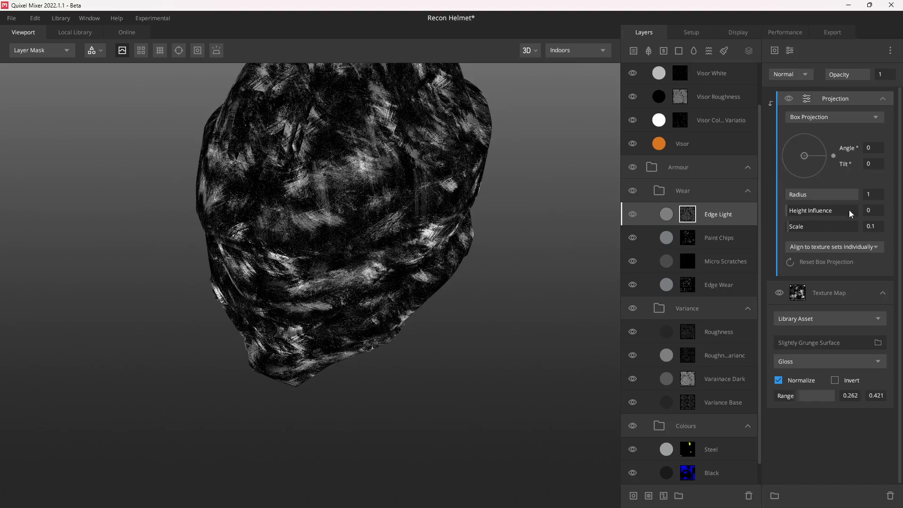
Set the box projection radius to 0.325 in the Edge Light layer's mask
click(818, 194)
click(808, 193)
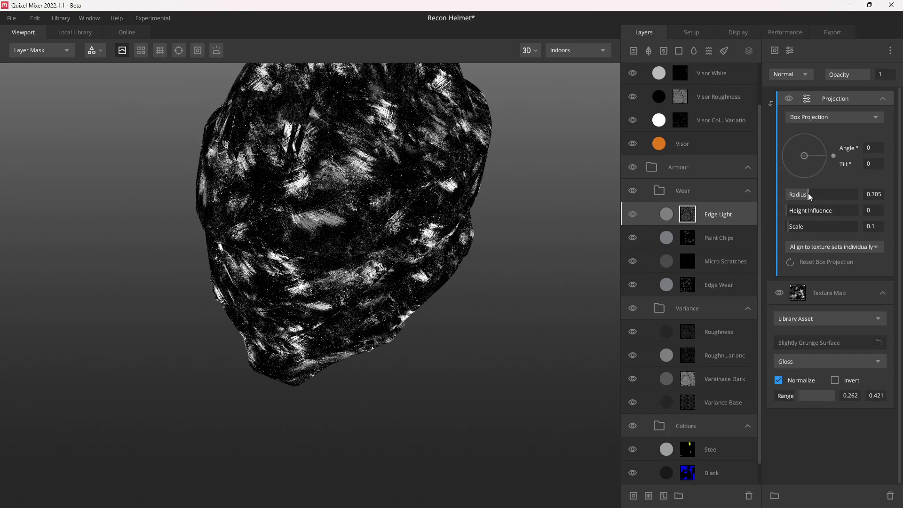
click(809, 193)
click(809, 194)
middle_drag(362, 201, 382, 267)
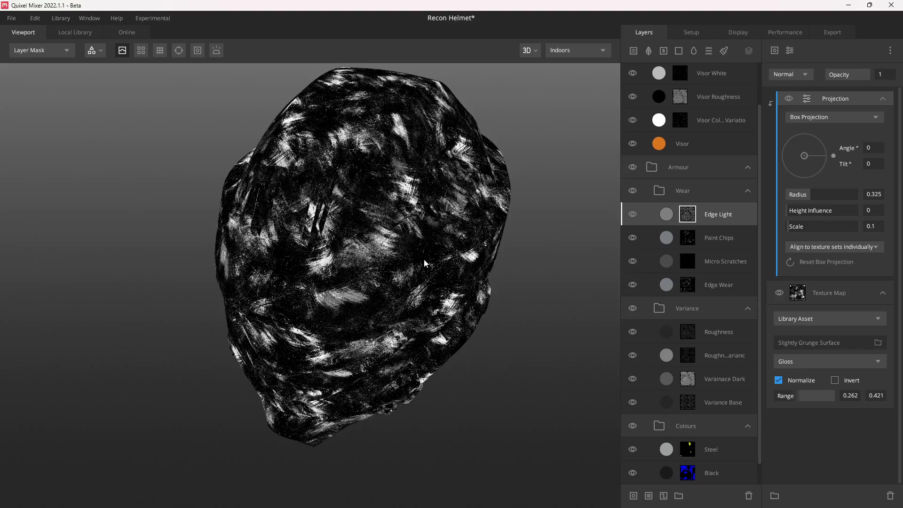
Add a Curvature component to the Edge Light mask and set its levels to 0.571 and 0.73
click(775, 51)
click(794, 138)
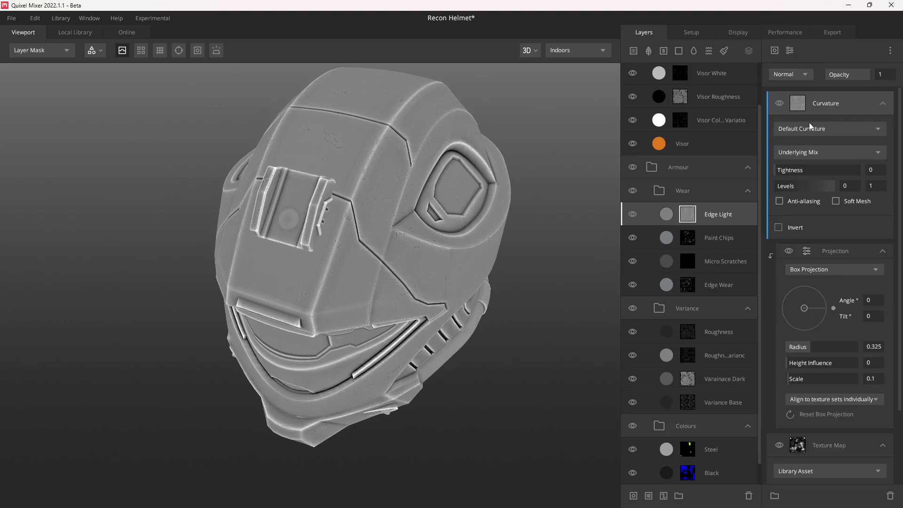
scroll(451, 193, up, 2)
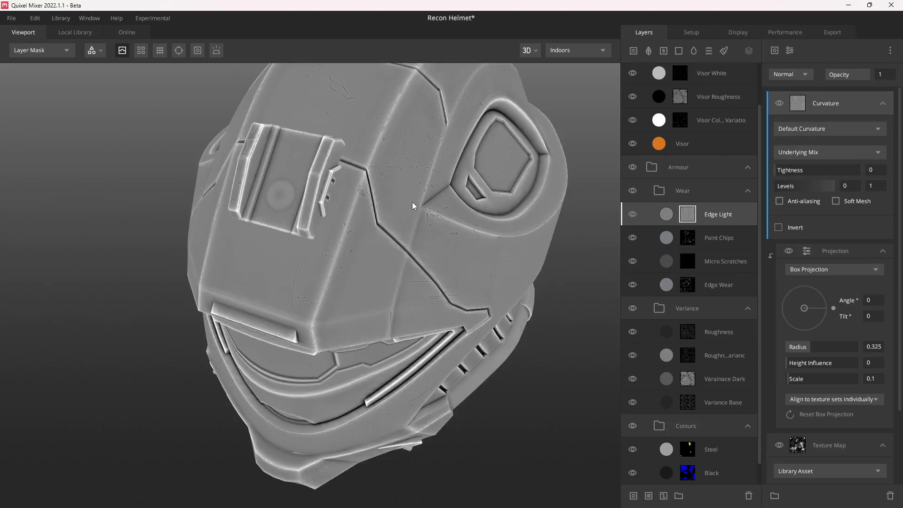
scroll(412, 202, up, 4)
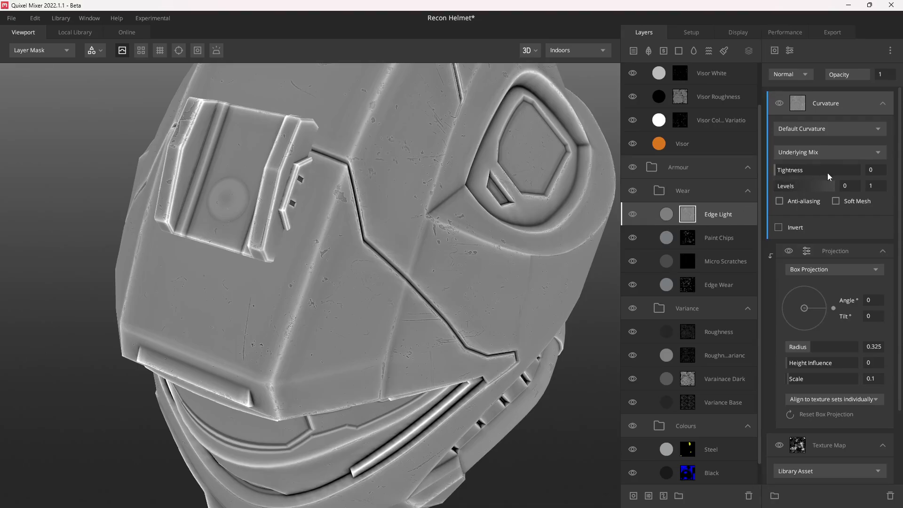
drag(777, 187, 809, 191)
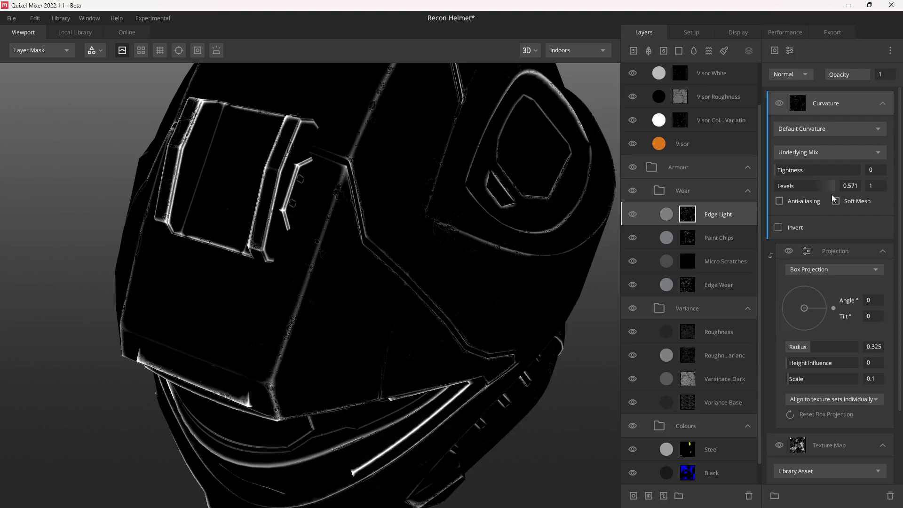
drag(834, 187, 818, 188)
drag(430, 218, 360, 260)
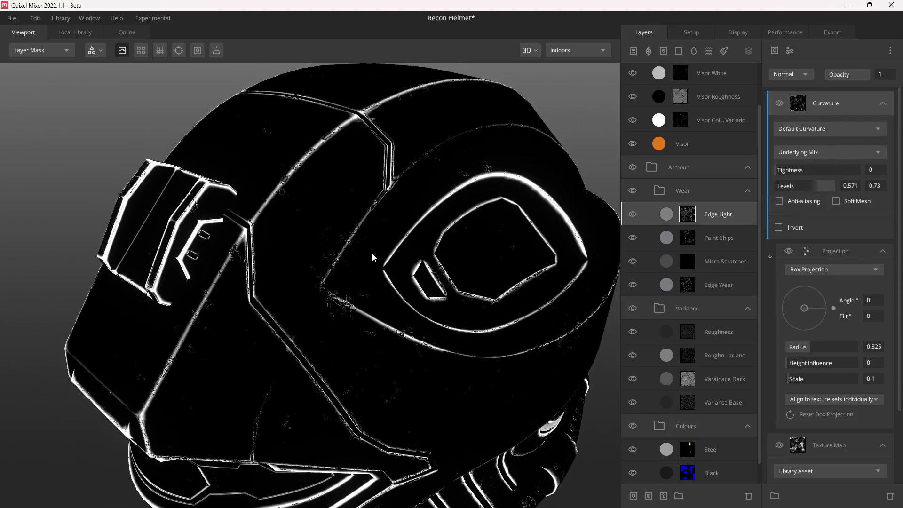
Change the Curvature component's blend mode to Multiply and check the broken-up edges on the helmet
click(798, 76)
click(803, 127)
drag(374, 228, 358, 83)
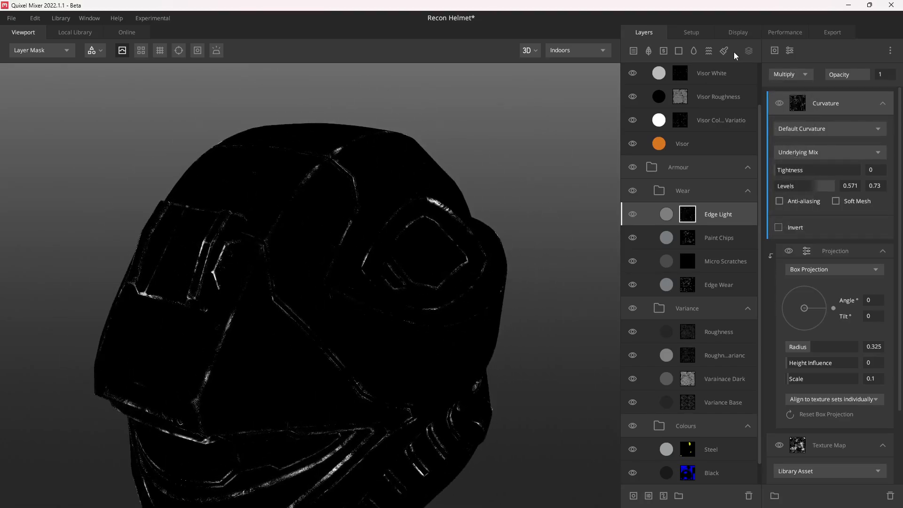
middle_drag(302, 293, 363, 248)
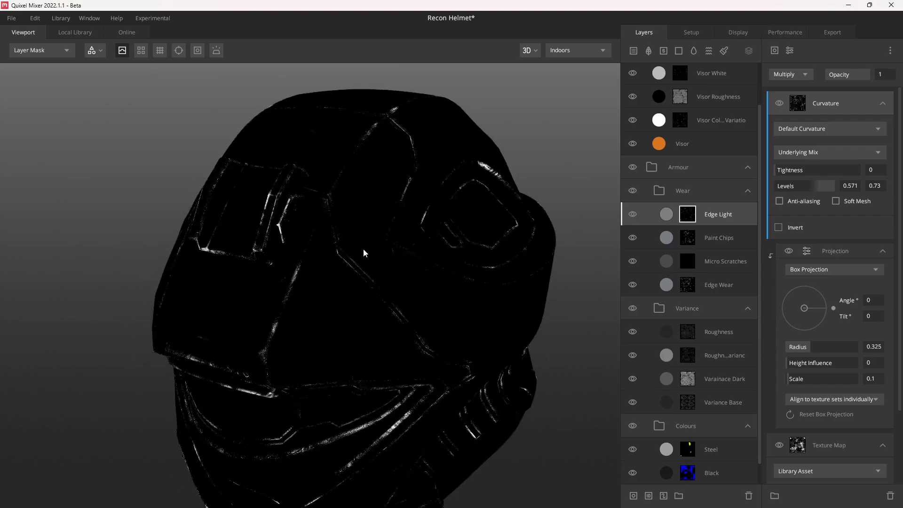
scroll(325, 257, up, 3)
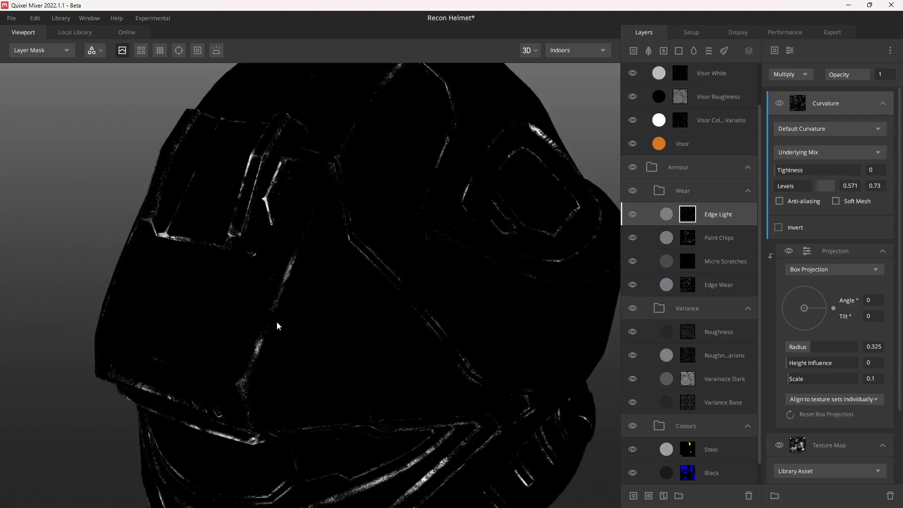
Add a Gaussian Blur modifier with strength 0.04 above the Curvature component and compare the mask with and without it
click(790, 50)
mouse_move(812, 149)
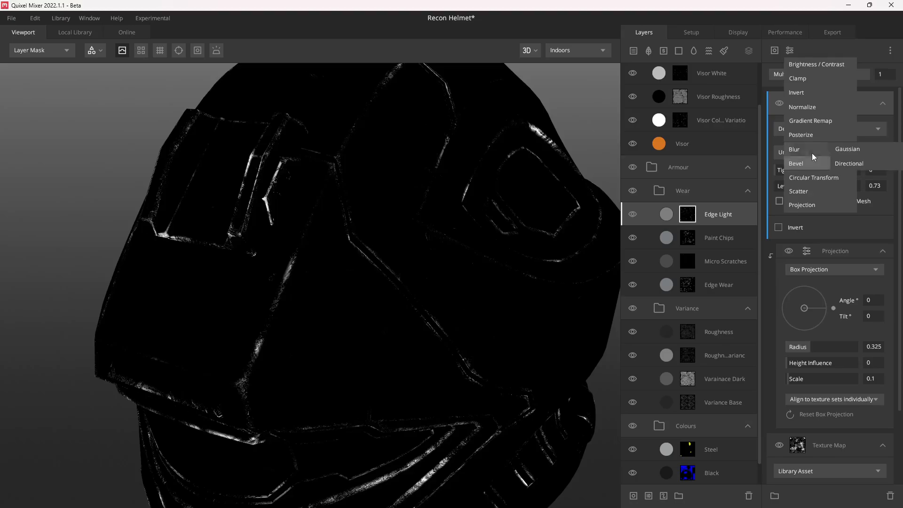
click(856, 151)
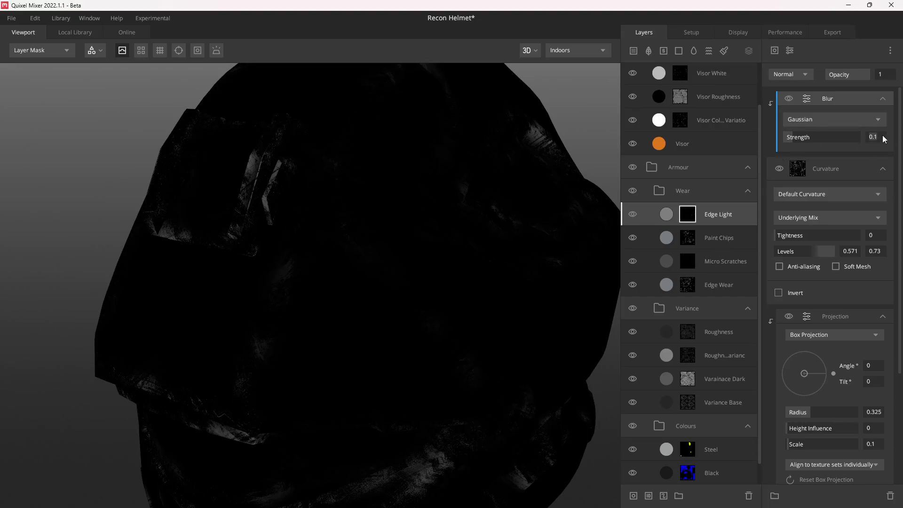
text(.04)
key(Return)
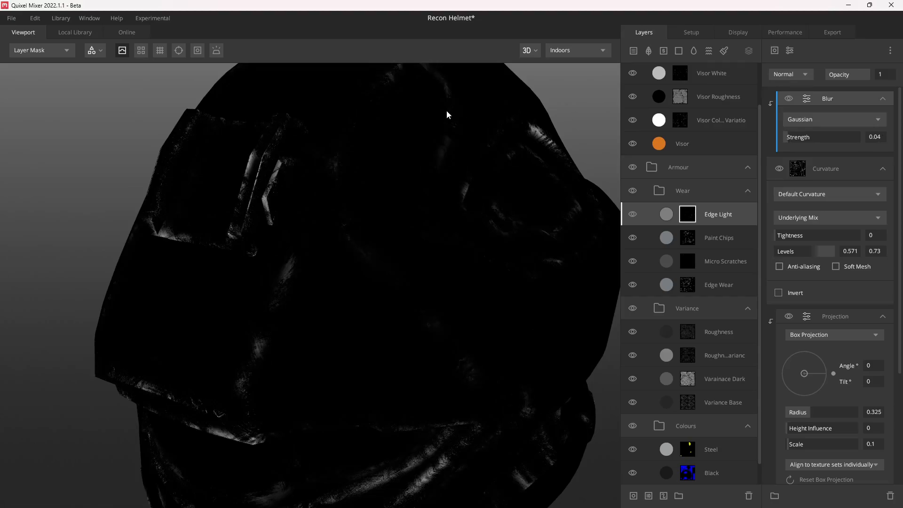
drag(447, 112, 365, 258)
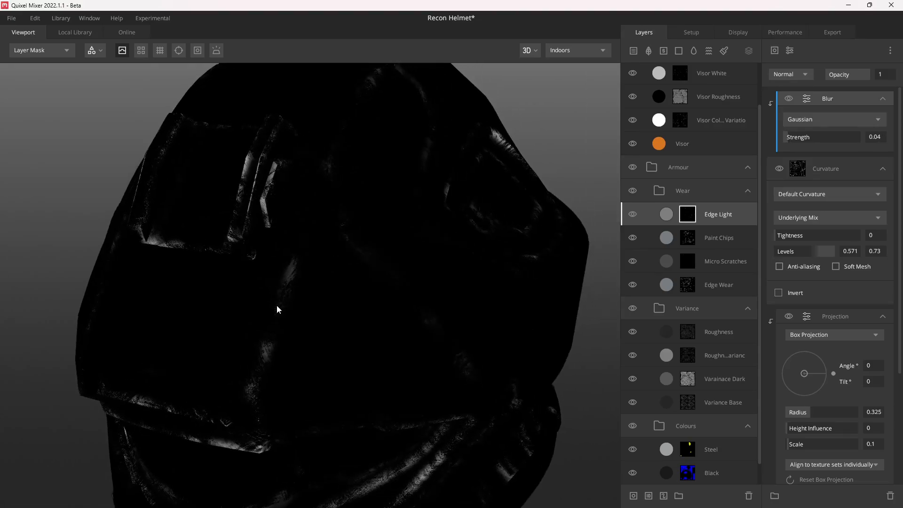
click(790, 99)
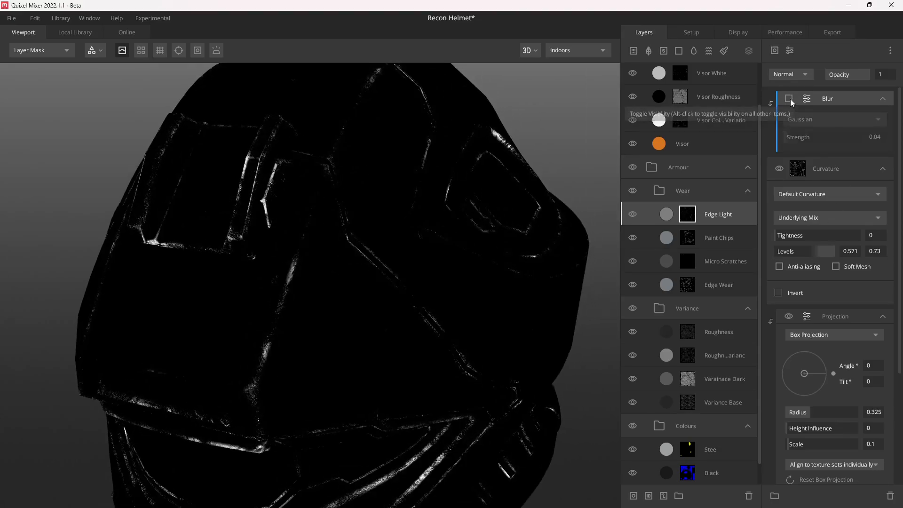
click(790, 99)
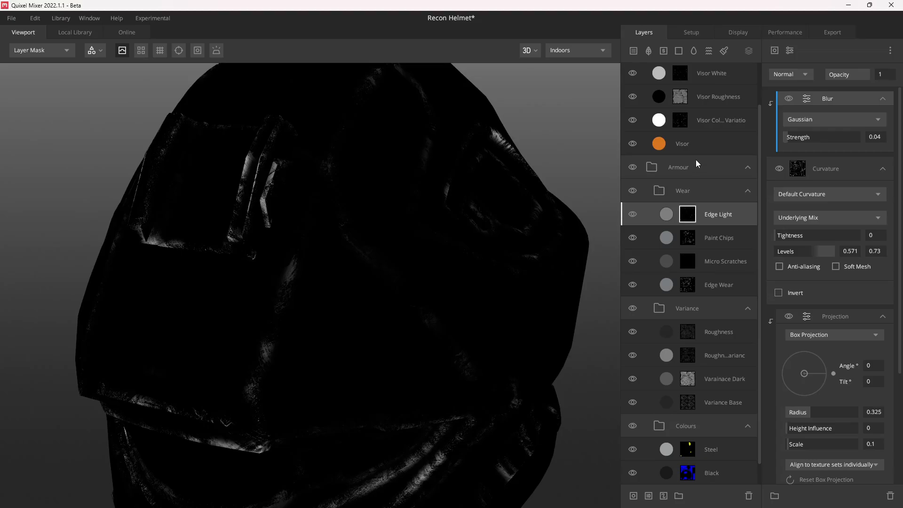
Duplicate the Curvature component, move the copy above the Blur, and set its blend mode to Add
click(814, 172)
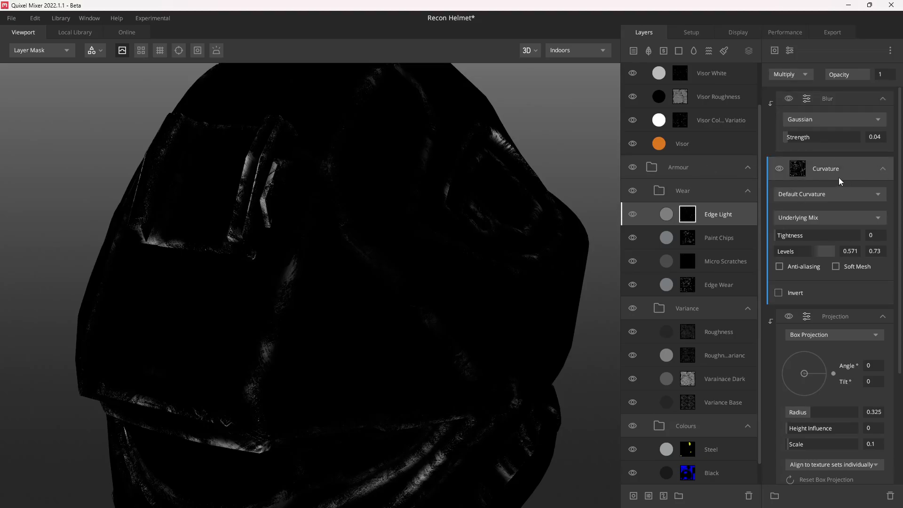
key(ctrl+d)
drag(839, 177, 833, 88)
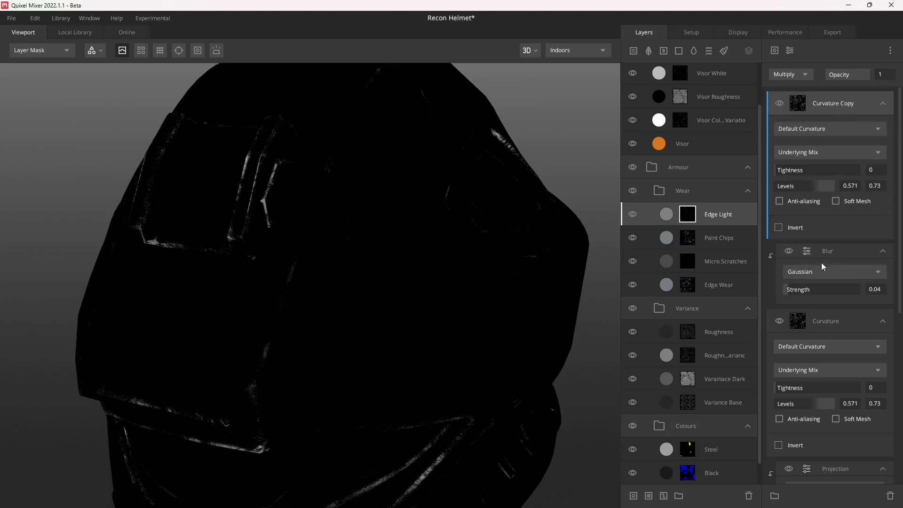
click(804, 77)
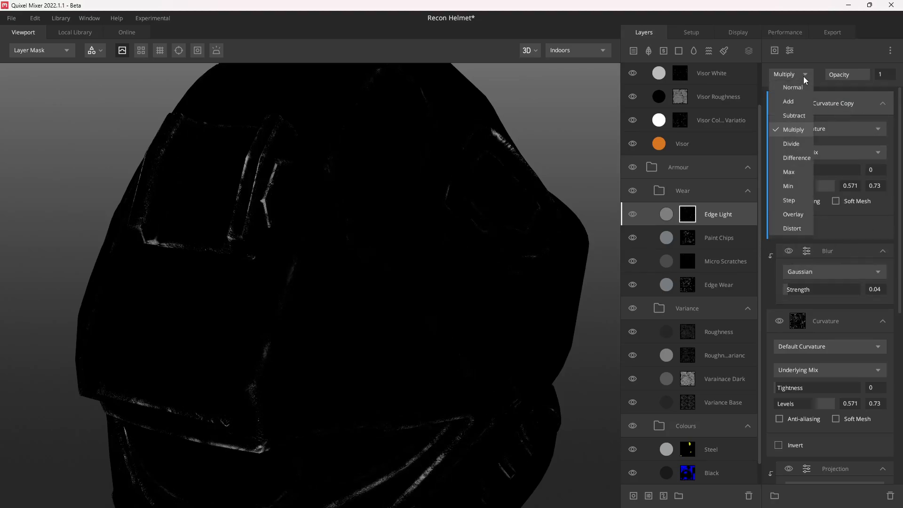
click(797, 101)
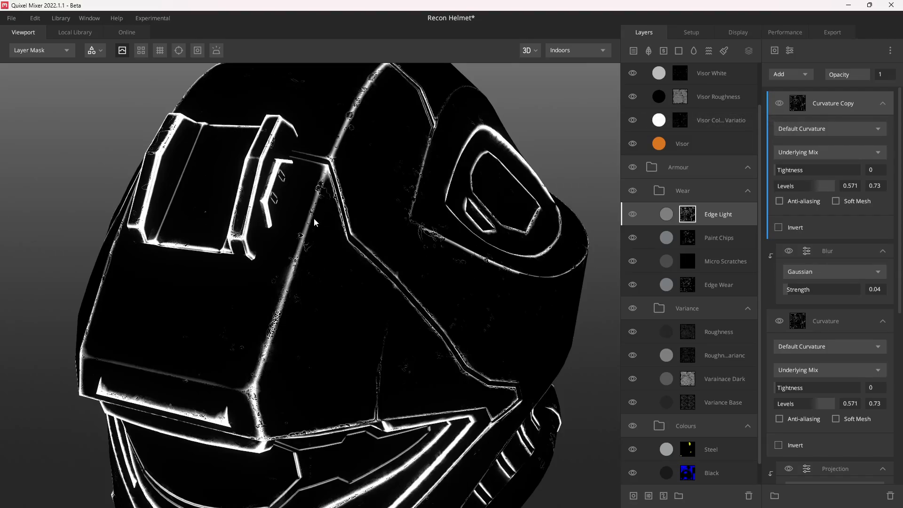
Set the Curvature copy's opacity to 0.05 and compare the mask with and without it
click(888, 75)
text(.05)
key(Return)
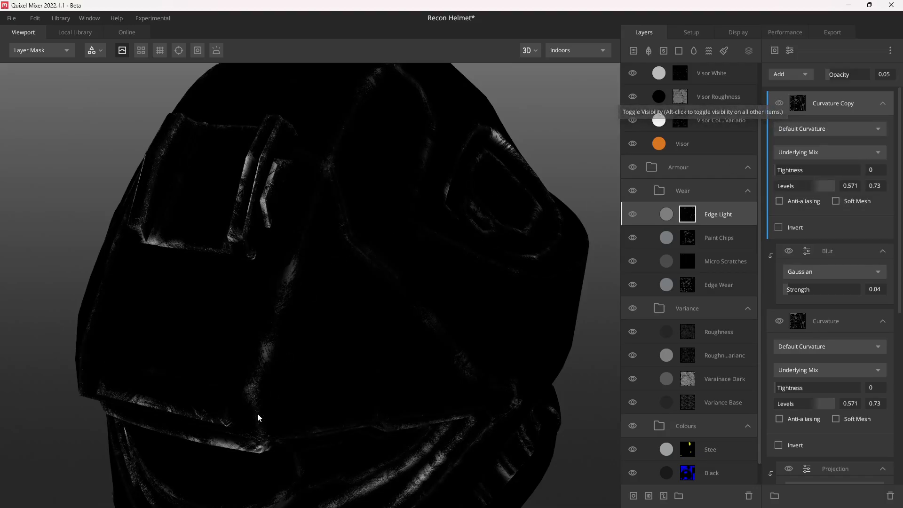
click(779, 103)
click(779, 103)
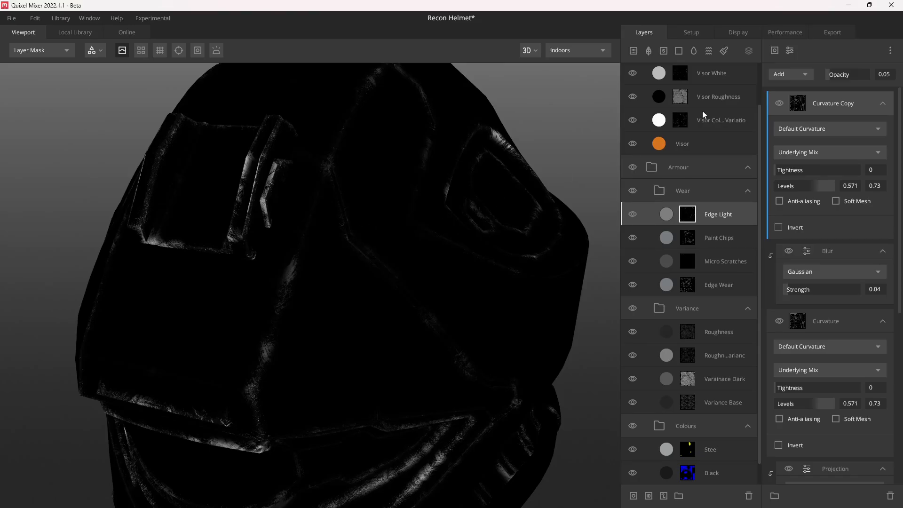
Add a Gradient Remap above the Curvature copy with Repeat 2 and a range from 0 to 0.27
click(773, 51)
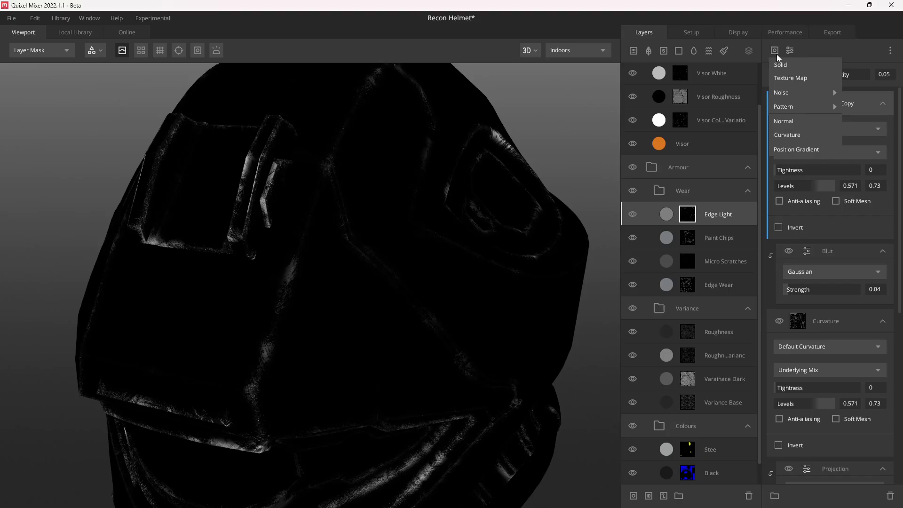
click(793, 50)
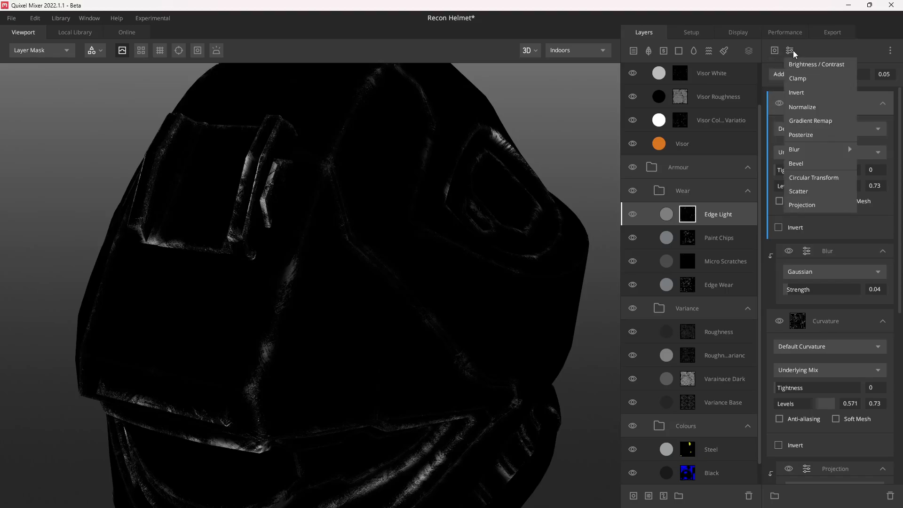
click(819, 123)
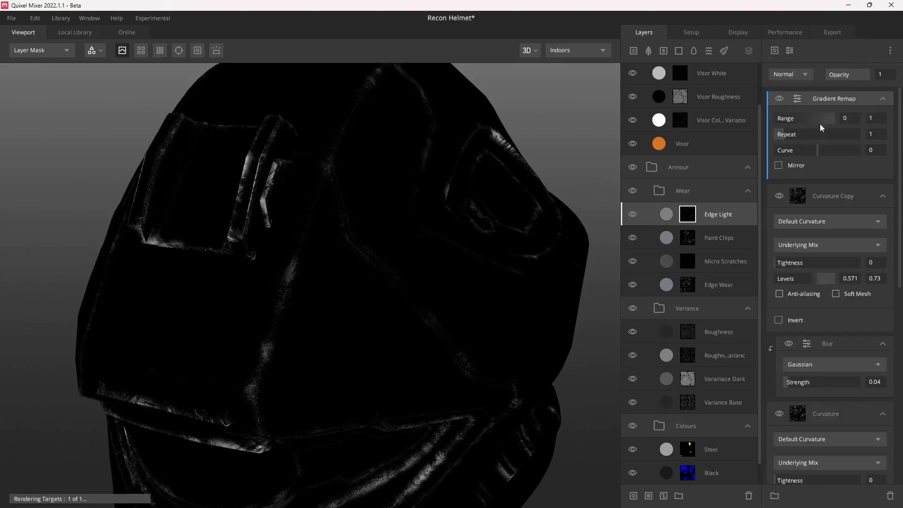
drag(493, 205, 358, 231)
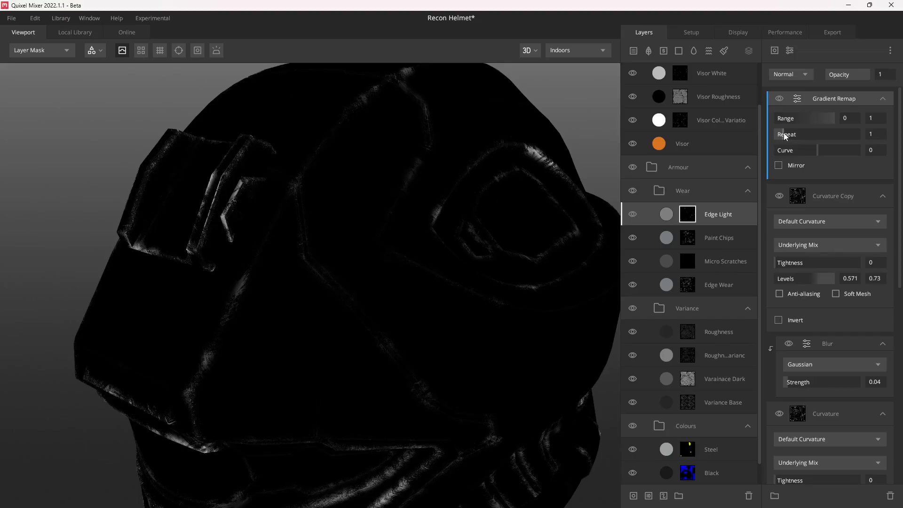
drag(784, 134, 790, 134)
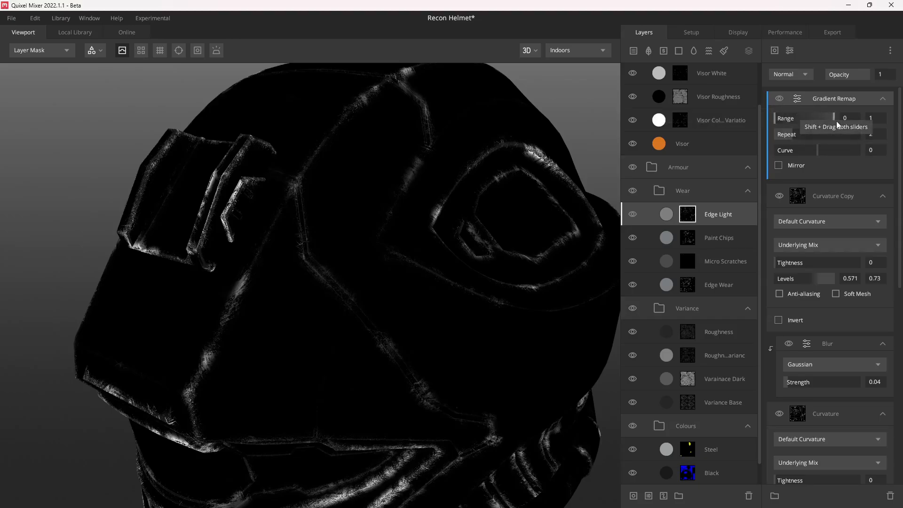
drag(834, 121, 791, 120)
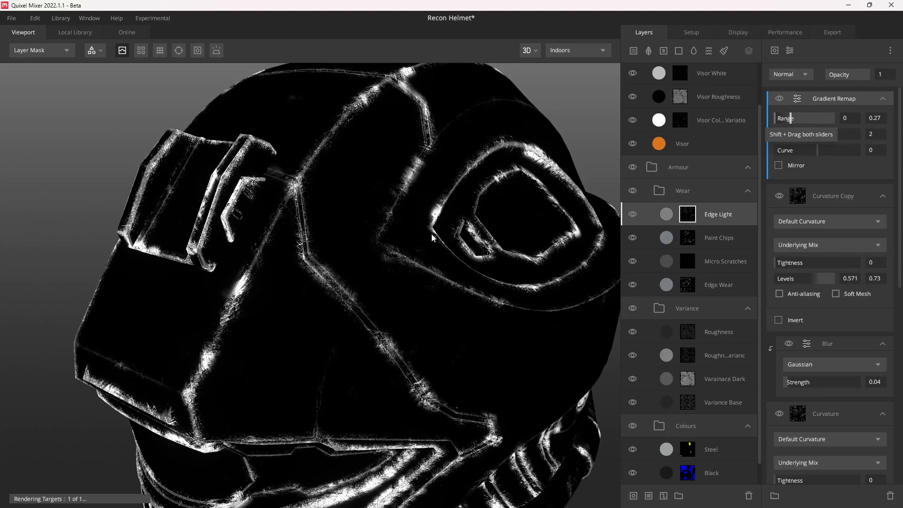
Examine the edge wear on the fully shaded helmet and return to the layer mask display
scroll(406, 277, down, 4)
alt+drag(414, 270, 359, 260)
key(m)
alt+drag(345, 312, 392, 207)
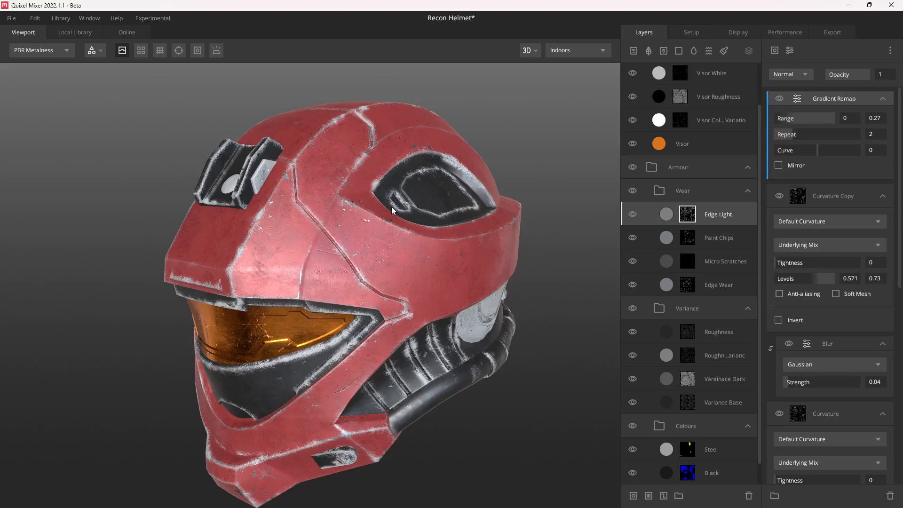
key(m)
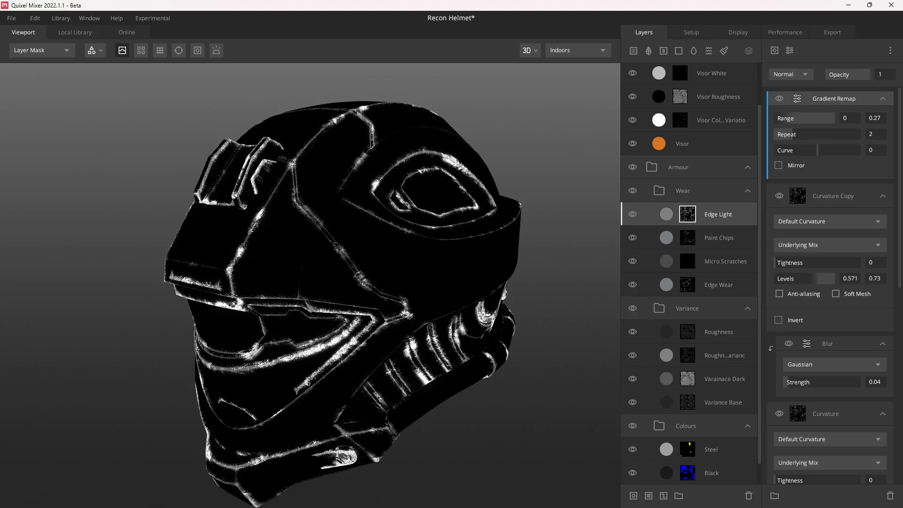
Collapse the settings of every component and modifier in the Edge Light mask stack
click(883, 98)
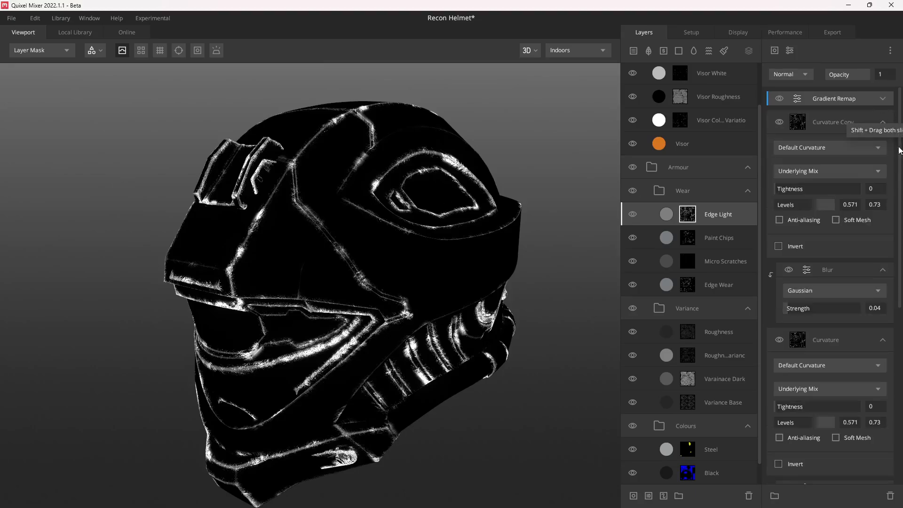
click(882, 122)
click(883, 146)
click(883, 169)
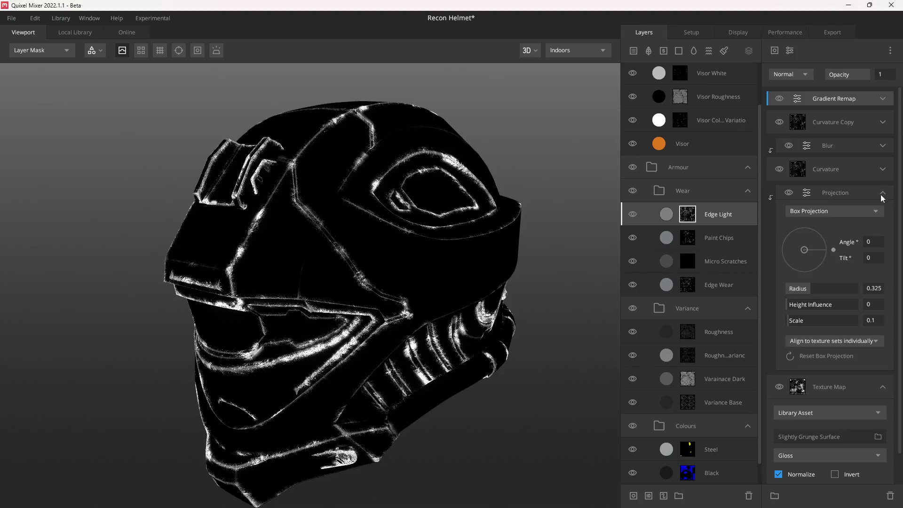
click(883, 193)
click(883, 216)
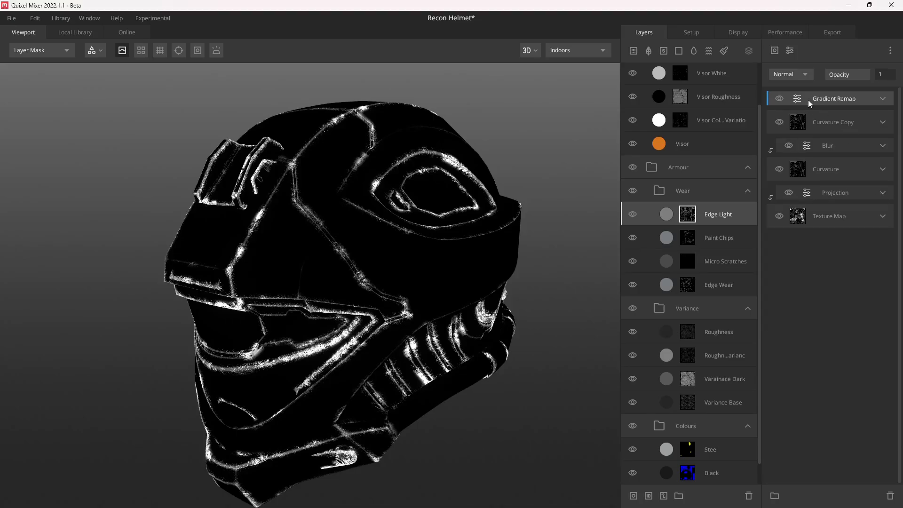
Add a Simplex noise component above the Gradient Remap in the Edge Light mask
click(776, 51)
mouse_move(792, 92)
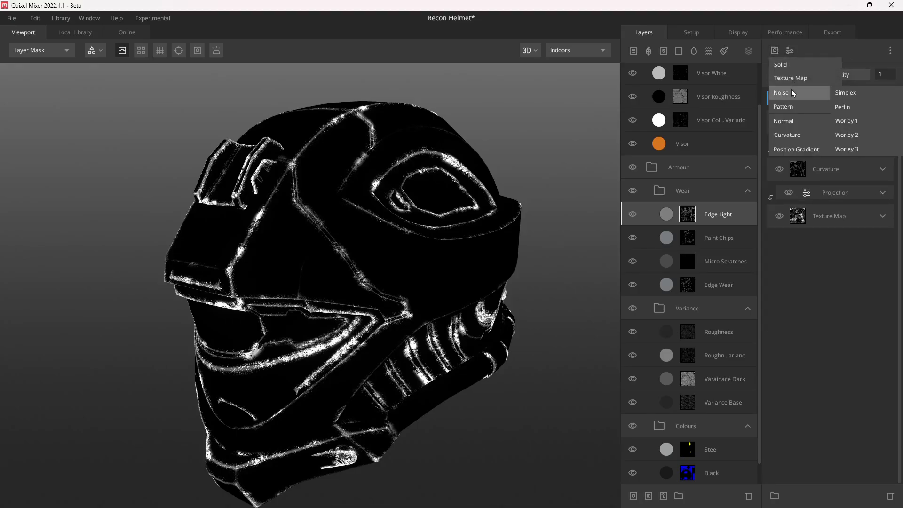
click(845, 92)
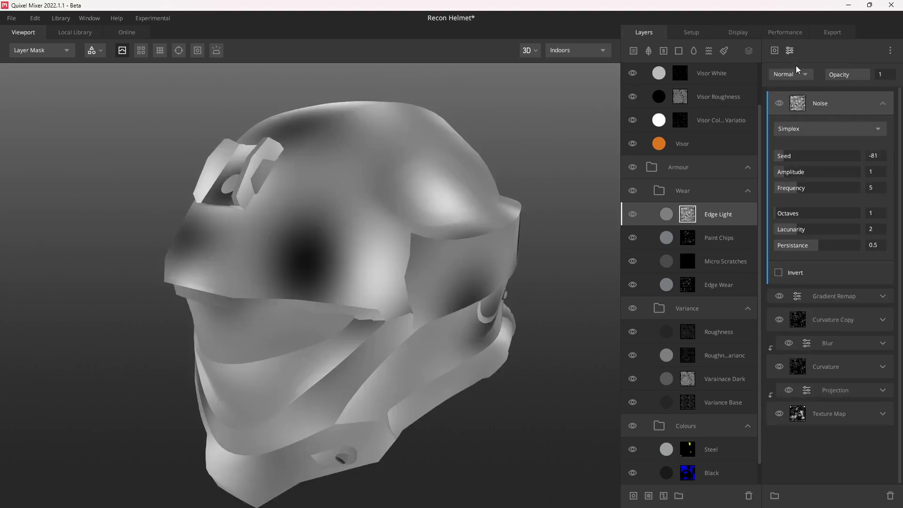
Blend the Noise component with Multiply and set Seed -12, Amplitude 2, Frequency 9.2 and Octaves 10
click(794, 73)
click(798, 131)
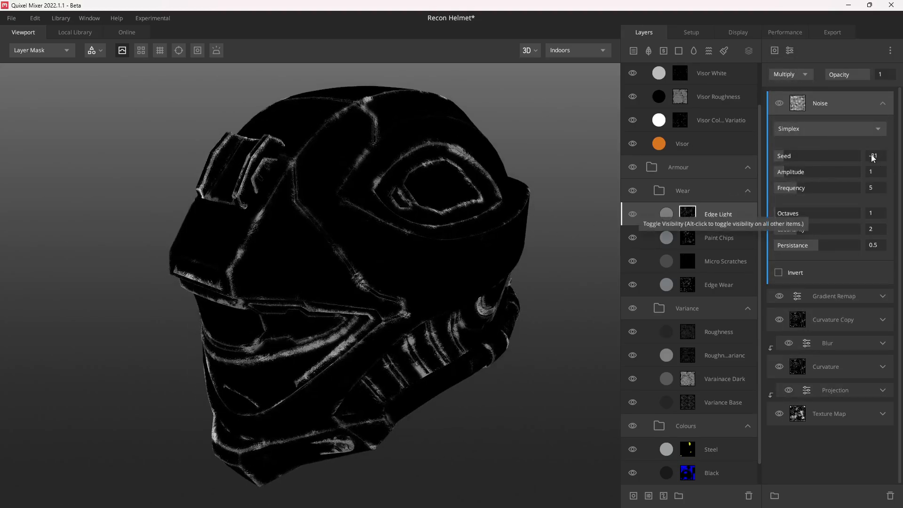
text(12)
key(Return)
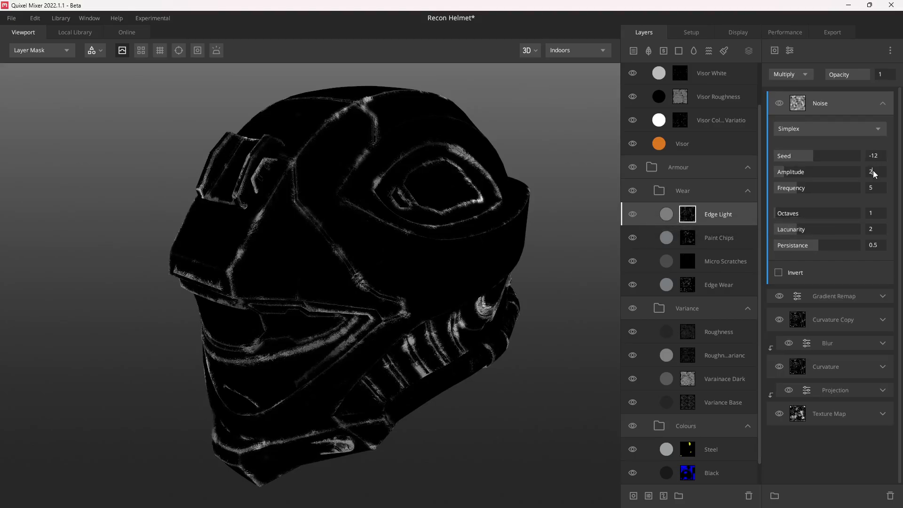
click(879, 188)
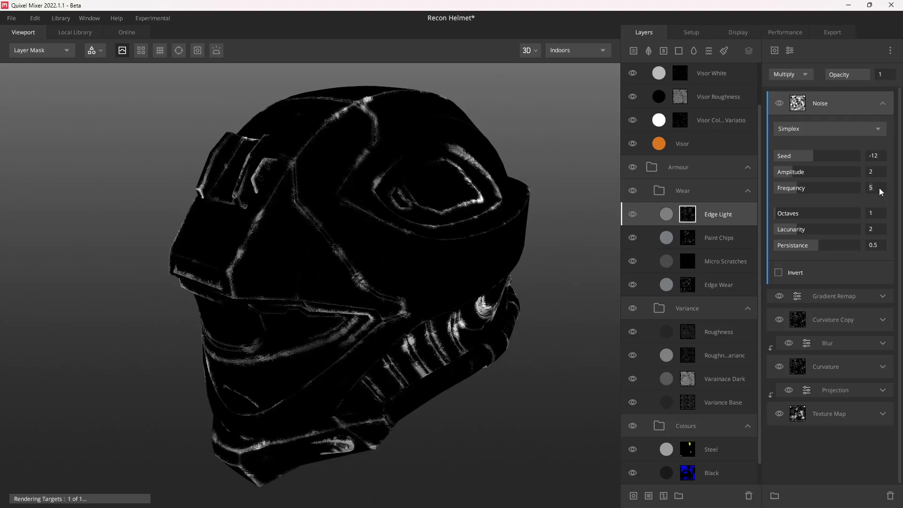
text(9.2)
key(Return)
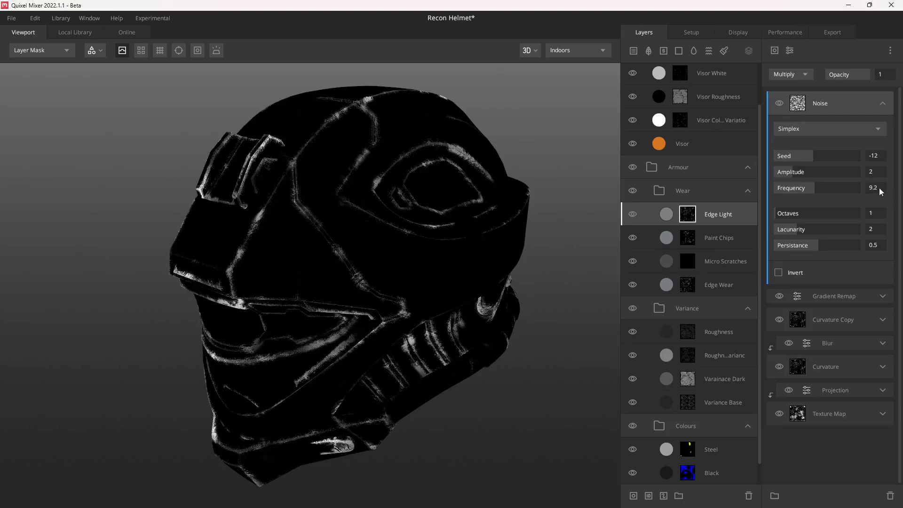
drag(778, 213, 876, 216)
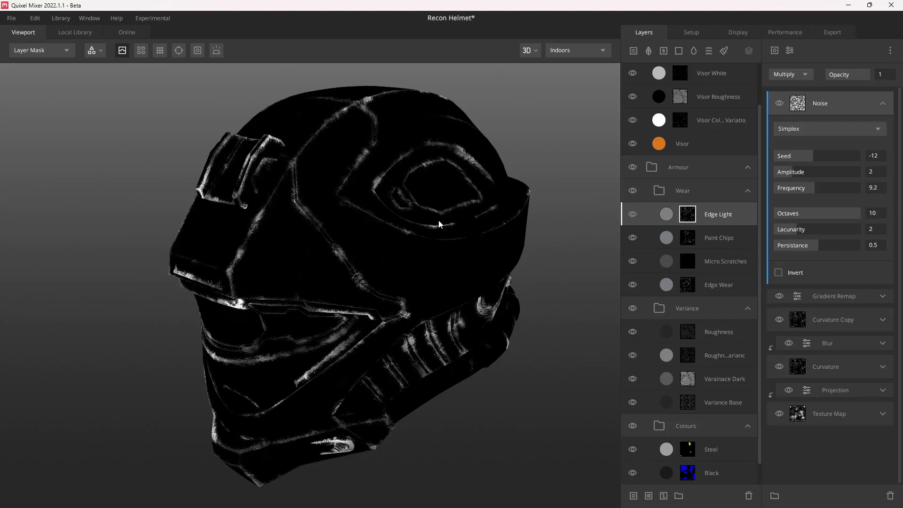
Preview the noise in isolation, set its Lacunarity to 1.7 and Persistance to 0.75, and collapse its settings
alt+click(778, 104)
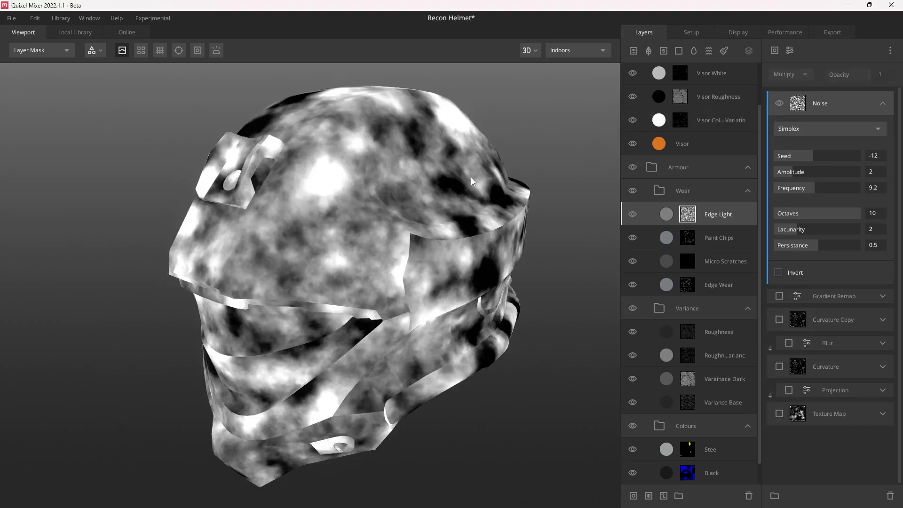
alt+click(779, 103)
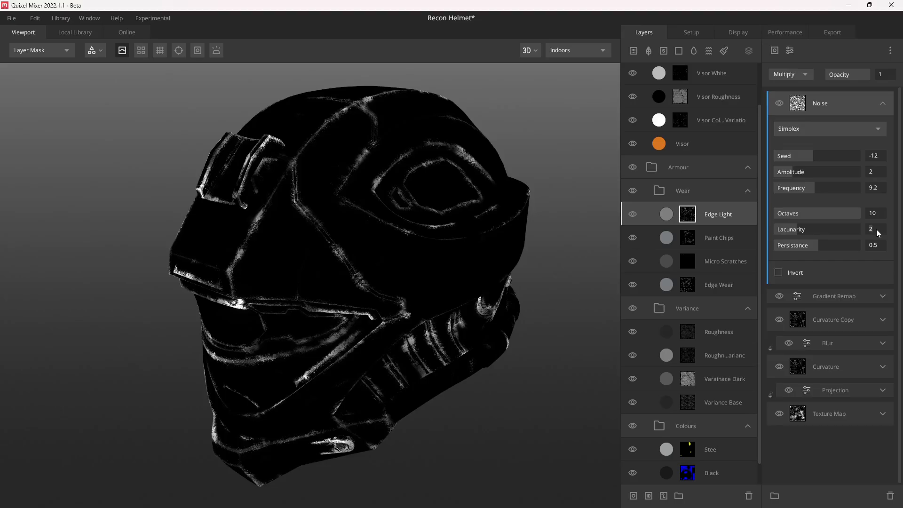
text(.7)
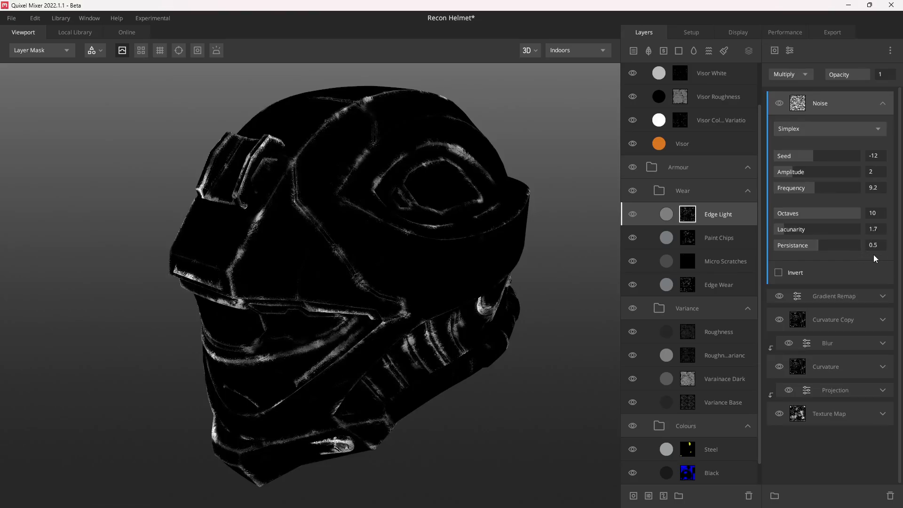
click(877, 246)
text(.75)
key(Return)
drag(462, 261, 447, 247)
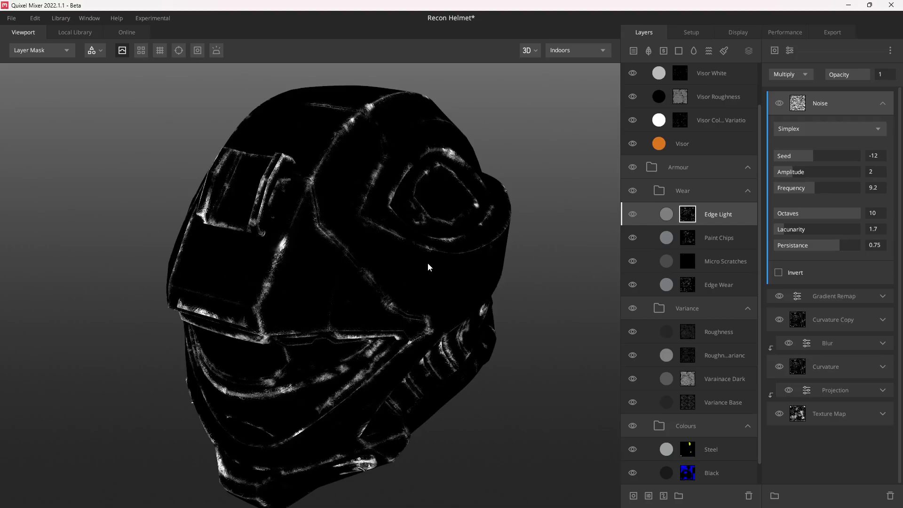
click(882, 104)
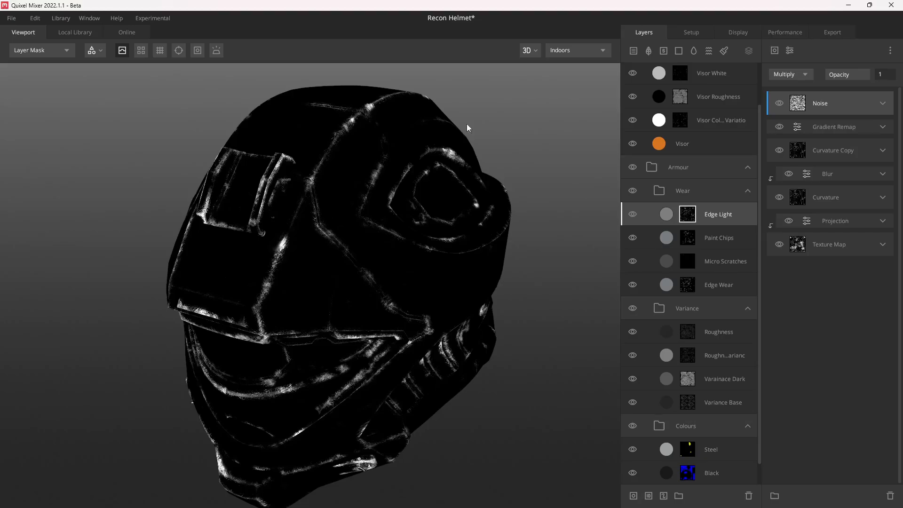
Add a Texture Map component above the Noise in the Edge Light mask, using the custom AO map
click(778, 48)
click(793, 80)
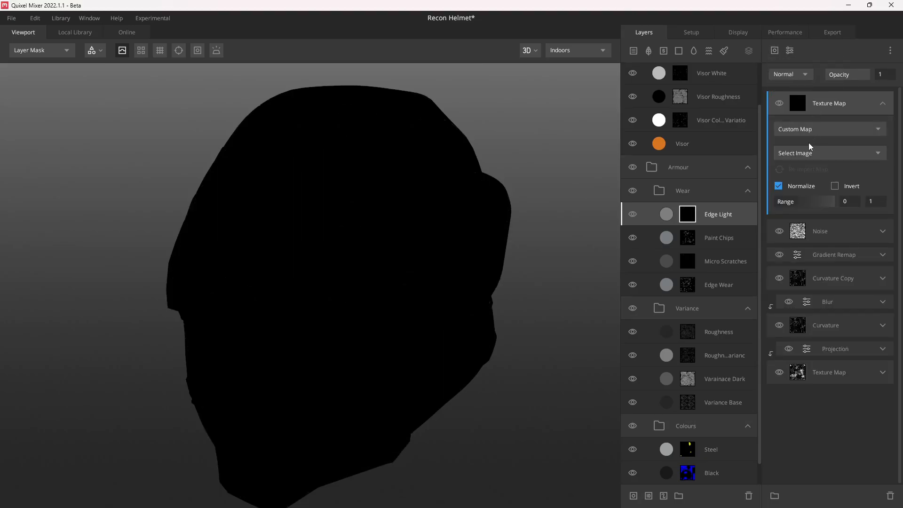
click(800, 154)
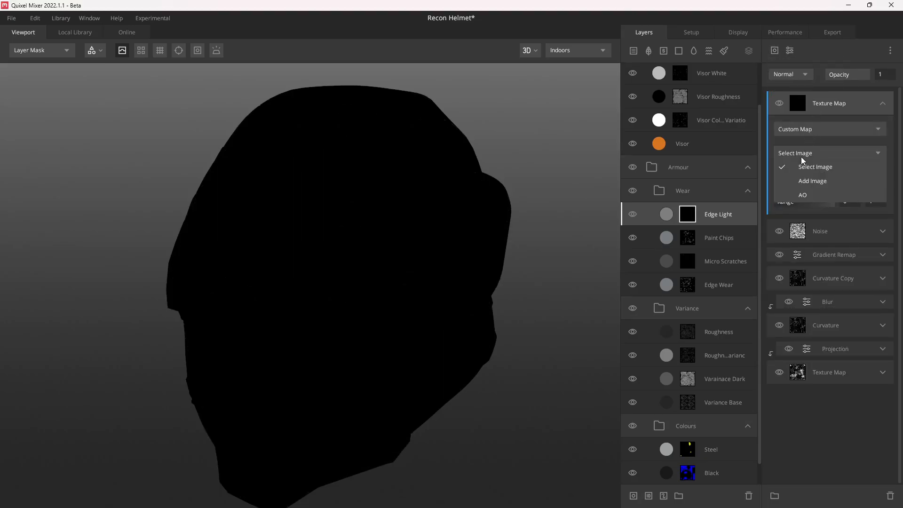
click(808, 193)
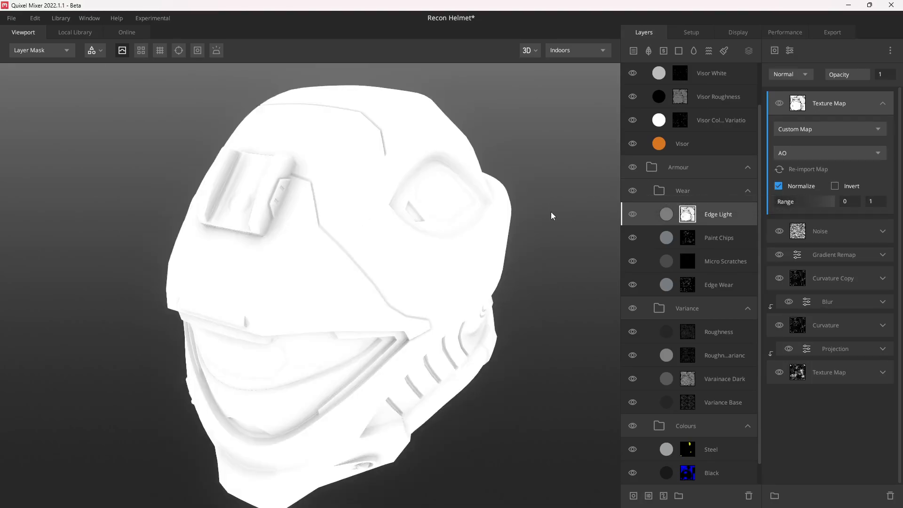
Set the AO texture map's blend mode to Multiply and raise its lower range limit to 0.984
drag(457, 228, 429, 226)
drag(777, 202, 806, 204)
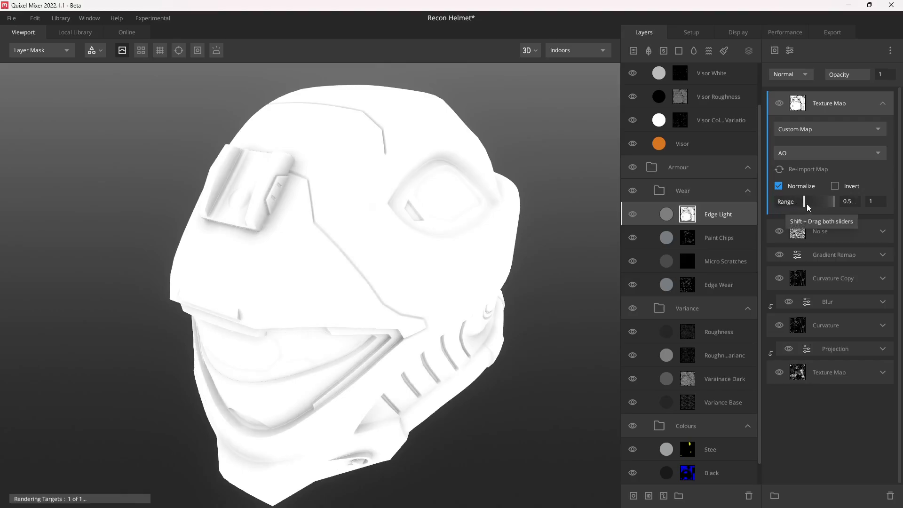
click(796, 76)
click(795, 130)
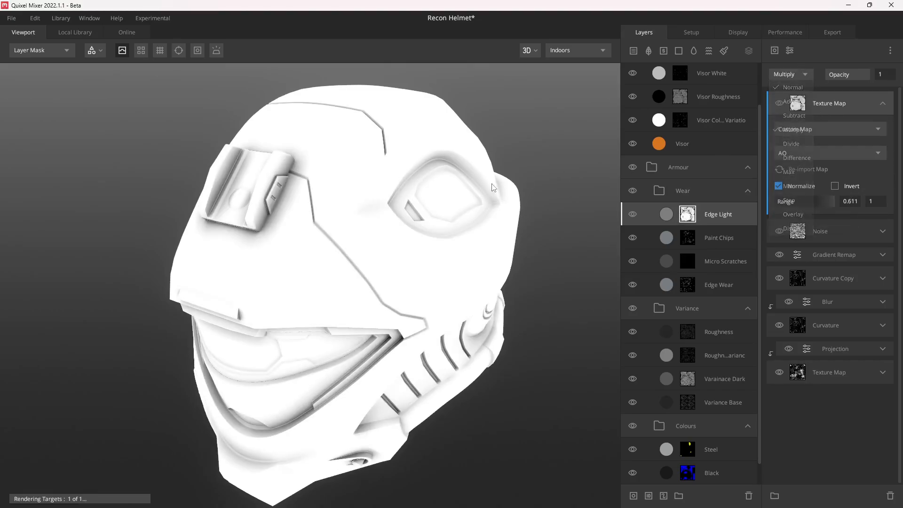
drag(806, 204, 835, 207)
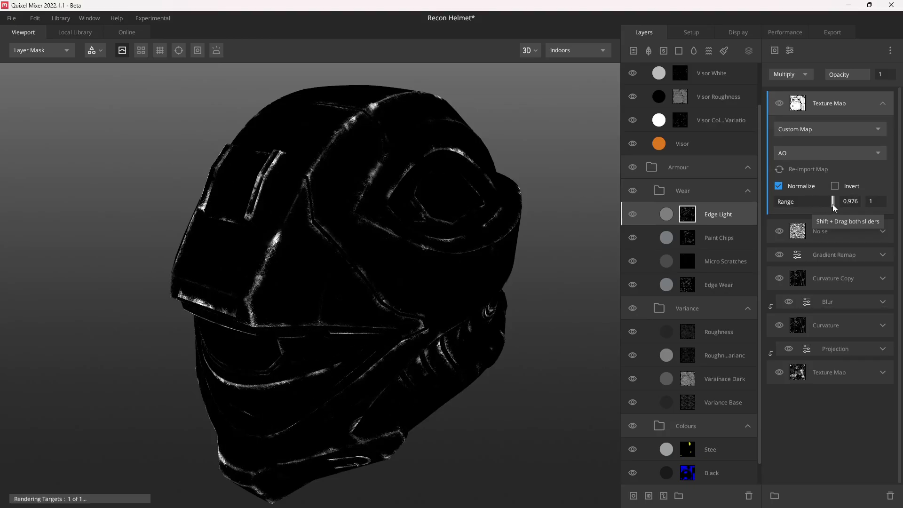
Compare the mask with the AO map hidden and shown, and inspect the wear on the fully shaded helmet
drag(517, 243, 529, 286)
click(779, 105)
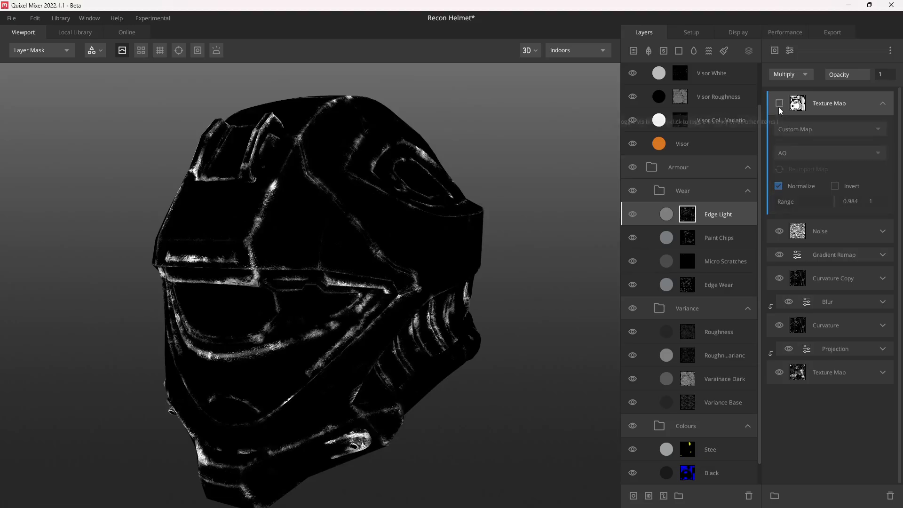
click(779, 105)
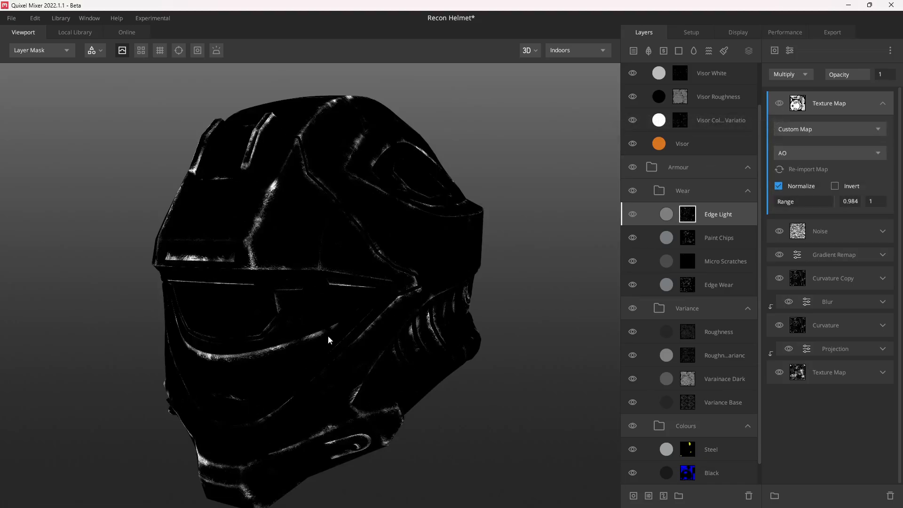
key(m)
drag(408, 309, 402, 291)
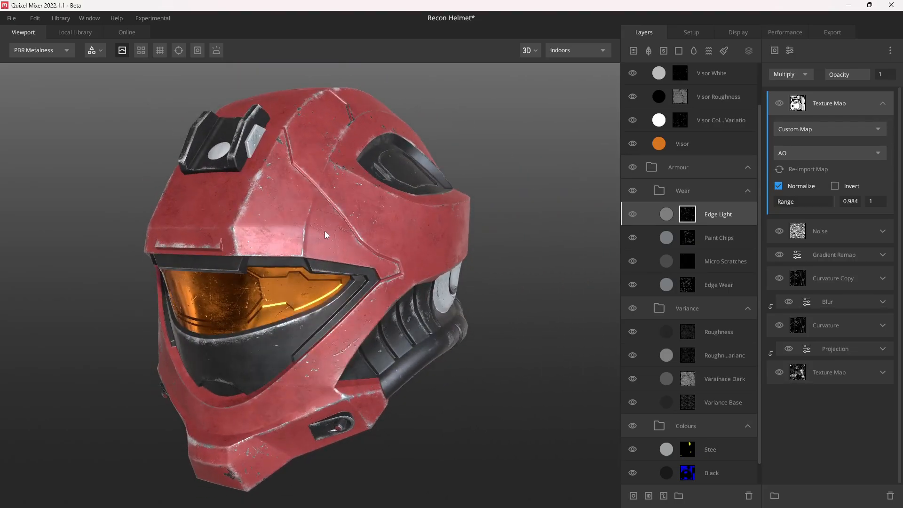
Set the Edge Light layer's Height to -0.25 and Wrap to Underlying to 0.99
click(667, 216)
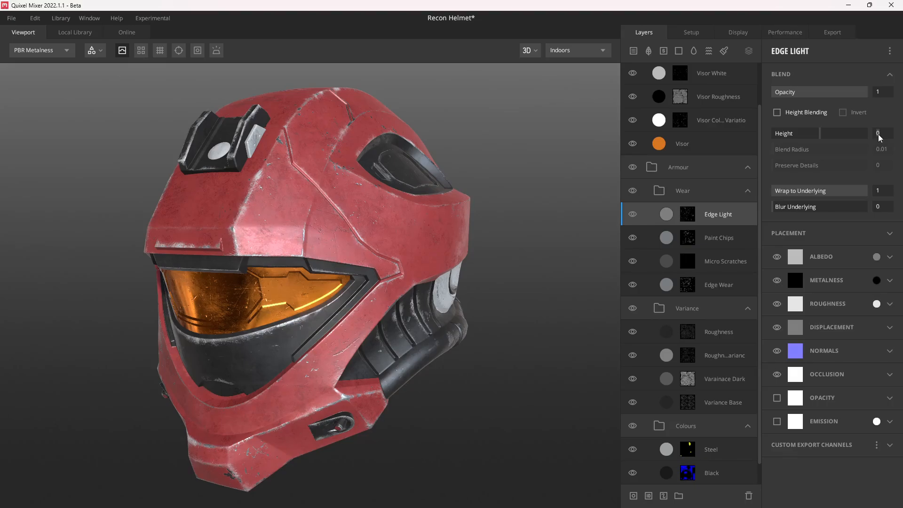
text(-0.25)
click(888, 194)
text(0.99)
key(Return)
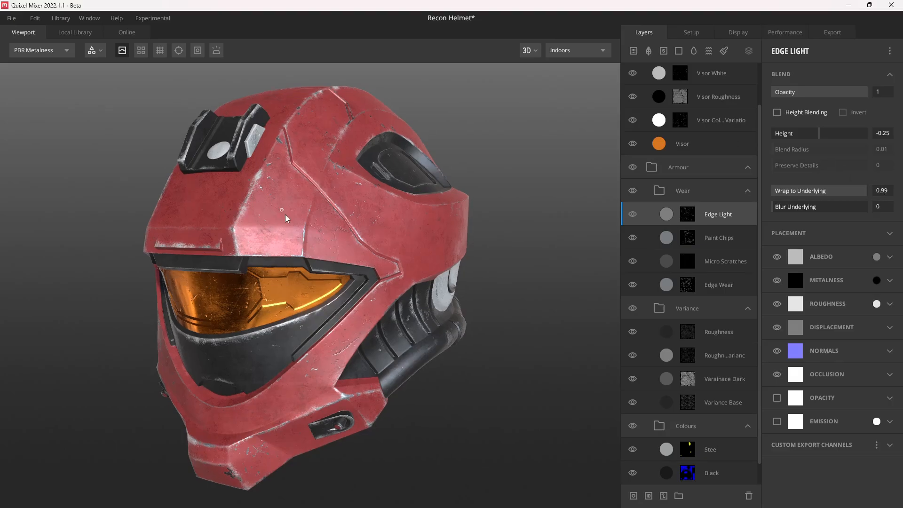
Examine the helmet's edge and surface detail up close in the Normal channel display
alt+drag(285, 214, 356, 253)
scroll(356, 252, up, 5)
key(4)
key(6)
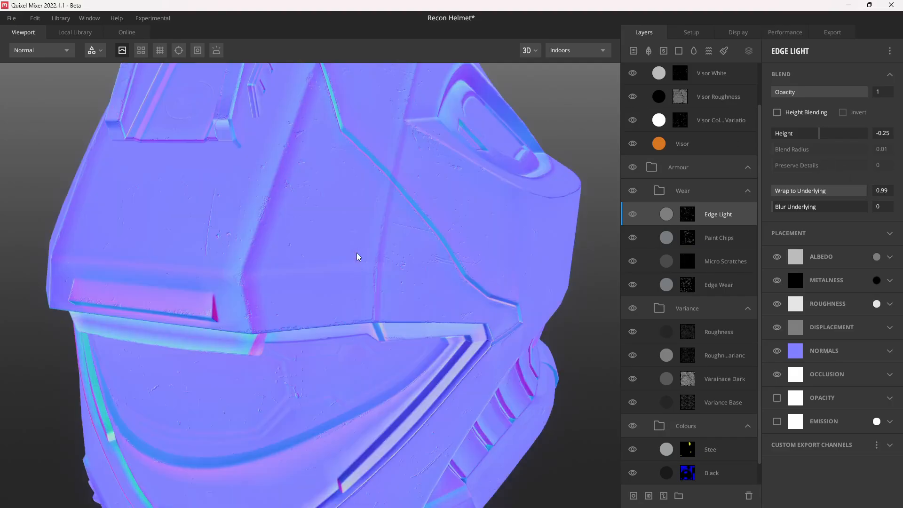
scroll(360, 244, up, 3)
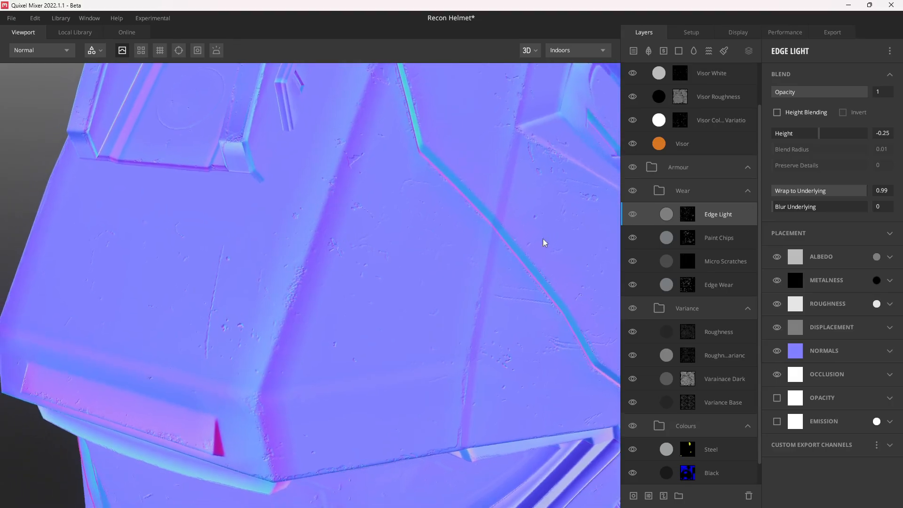
Set the Edge Light layer's Wrap to Underlying to 0.97 and return to the PBR Metalness display
click(889, 193)
key(BackSpace)
text(7)
key(Return)
key(m)
mouse_move(375, 246)
alt+mouse_down()
mouse_move(368, 251)
mouse_move(397, 225)
mouse_move(410, 292)
mouse_move(367, 309)
mouse_move(451, 256)
mouse_move(398, 245)
alt+mouse_up()
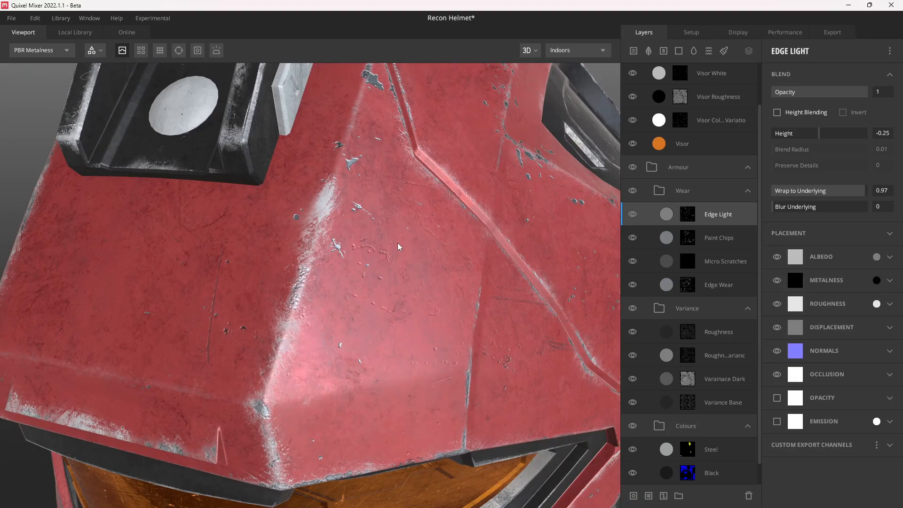
scroll(395, 242, down, 3)
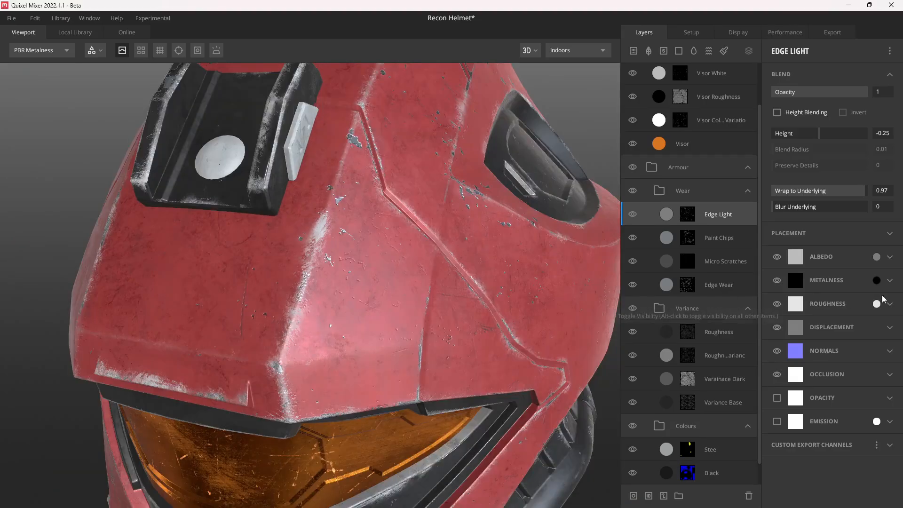
Expand the Edge Light layer's albedo settings and set the albedo colour's Value to 60
click(890, 258)
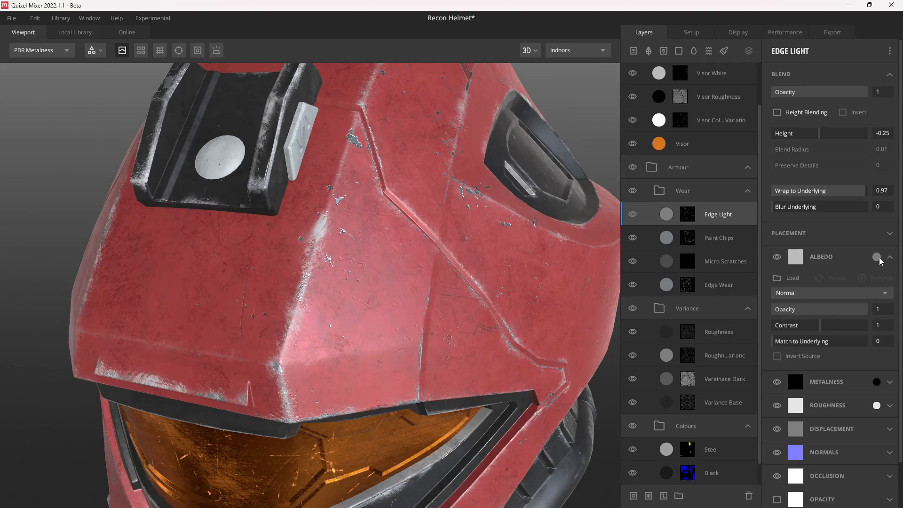
click(877, 257)
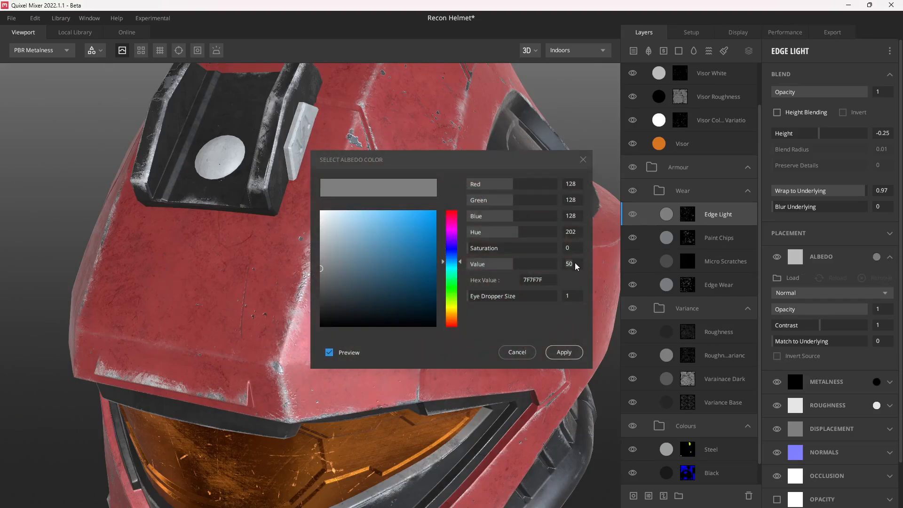
text(60)
key(Return)
click(560, 352)
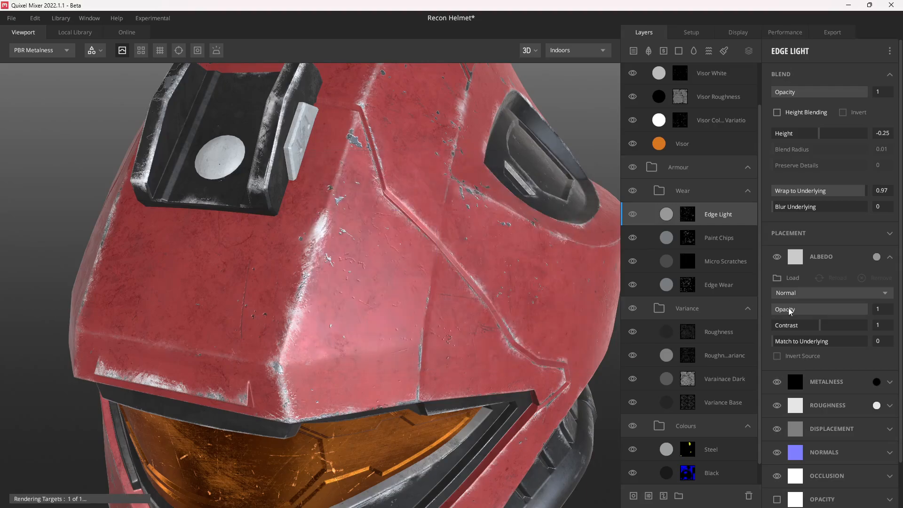
Set the Edge Light albedo's blend mode to Add with an opacity of 0.1 and check the lit edges
click(799, 292)
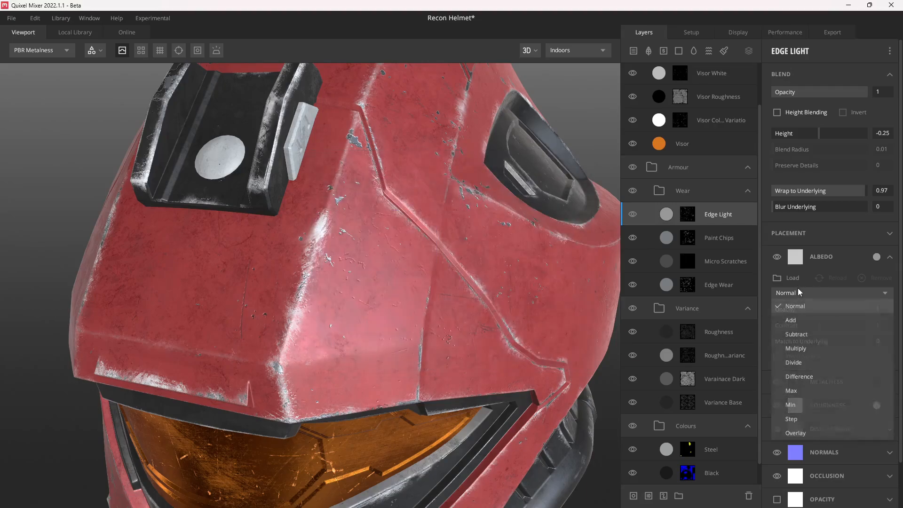
click(799, 319)
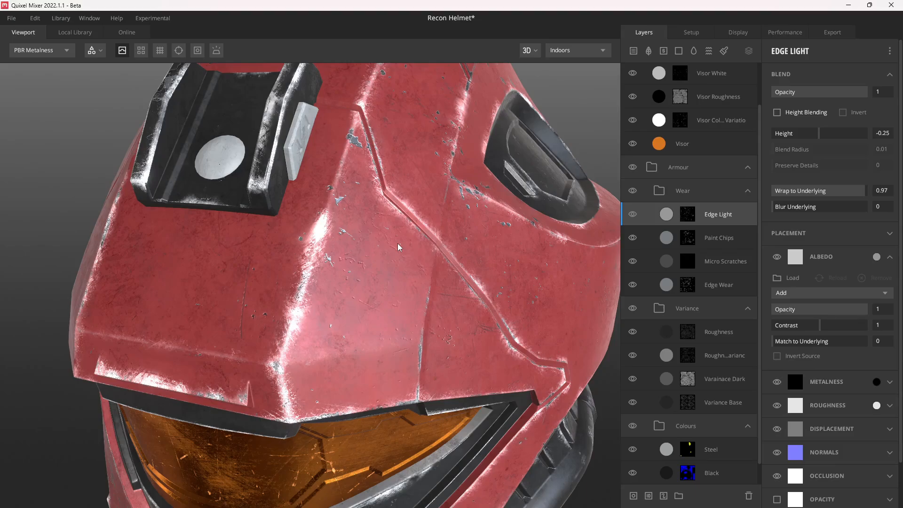
click(880, 309)
text(0.1)
key(Return)
drag(434, 266, 391, 271)
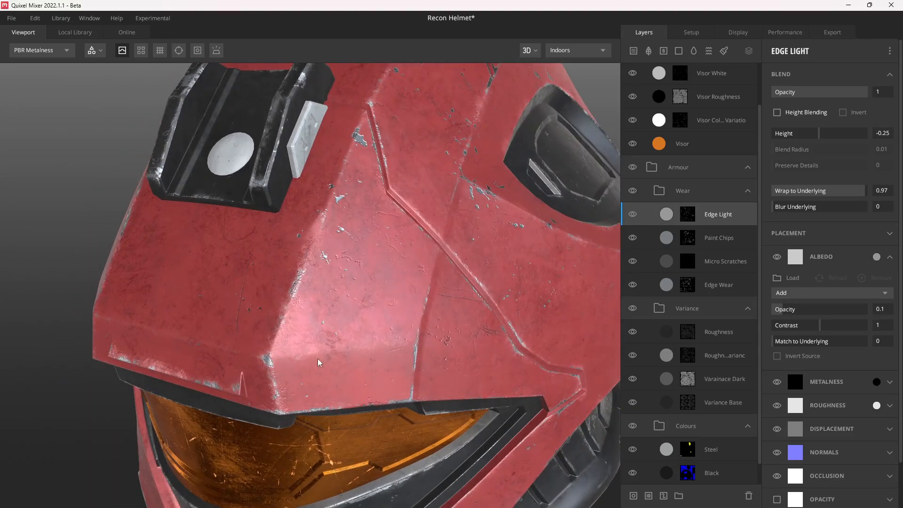
drag(345, 342, 314, 329)
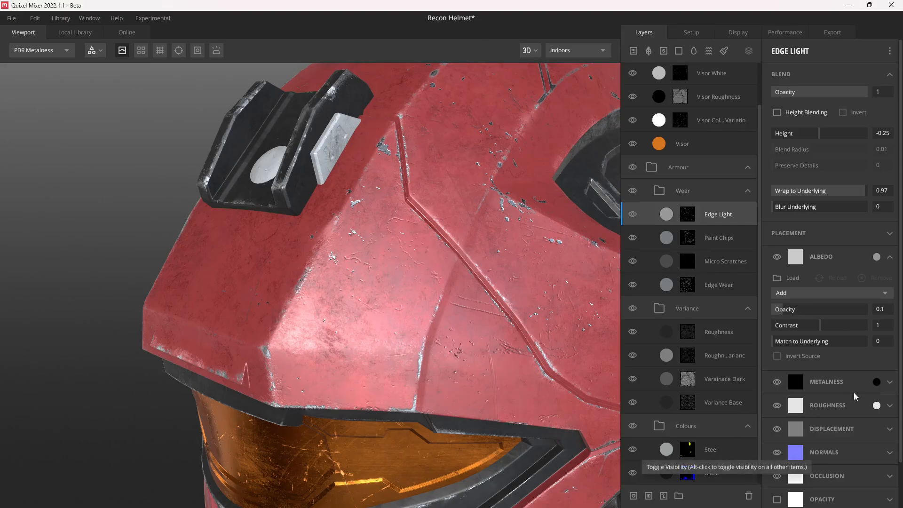
Change the Edge Light layer's metalness colour to a mid grey and inspect the helmet's front edges
click(877, 381)
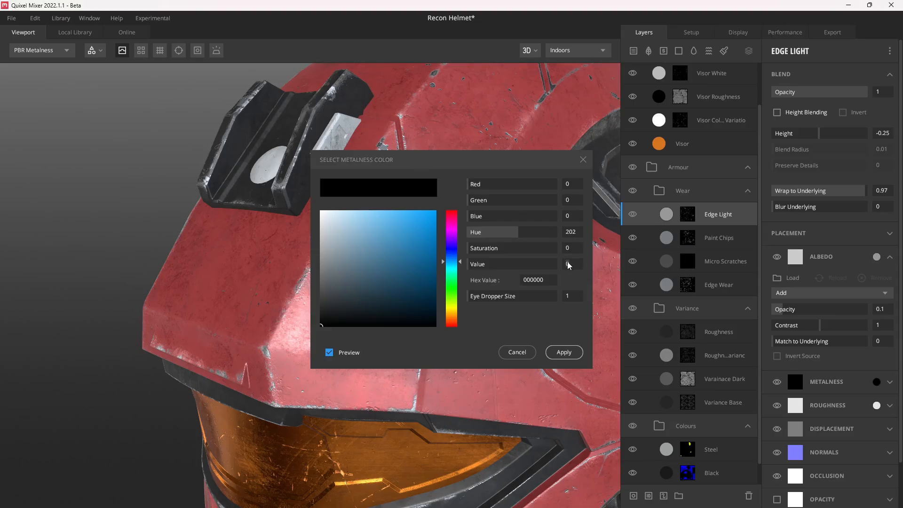
click(563, 352)
drag(416, 267, 370, 278)
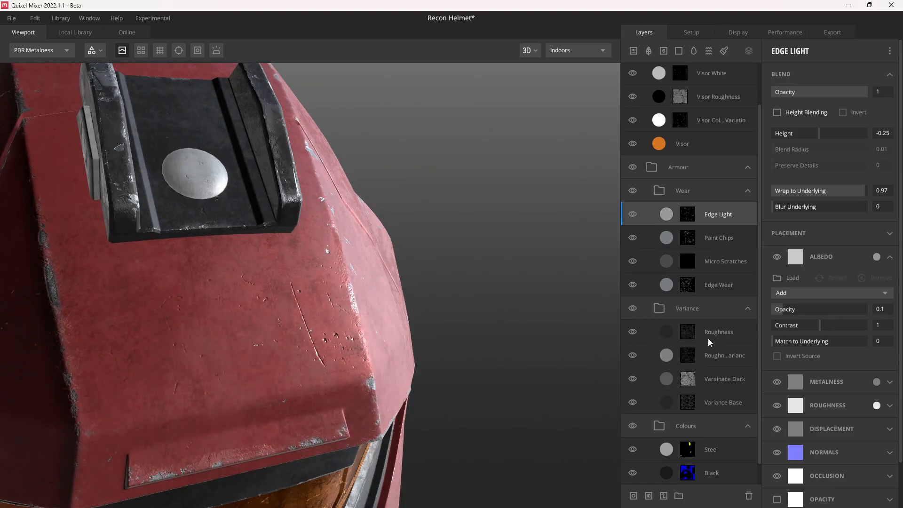
Set the Edge Light layer's roughness colour to a Value of 66
click(876, 405)
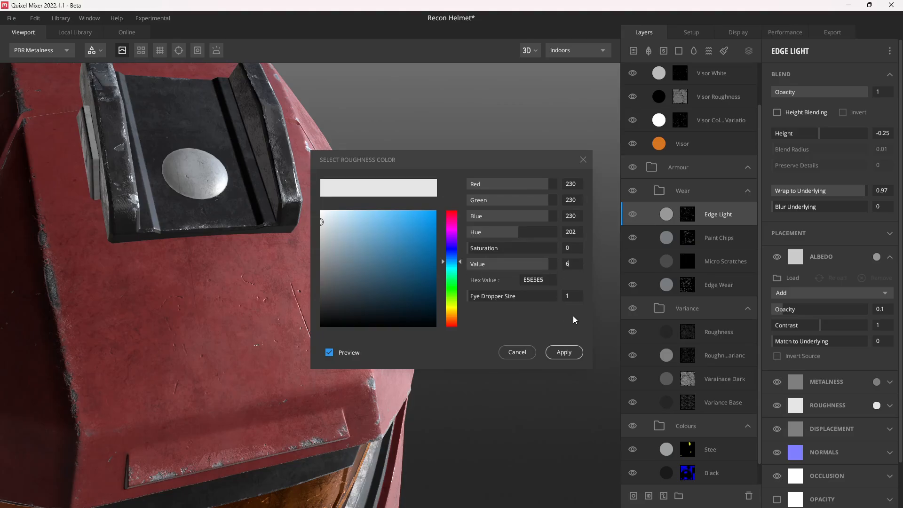
text(66)
key(Return)
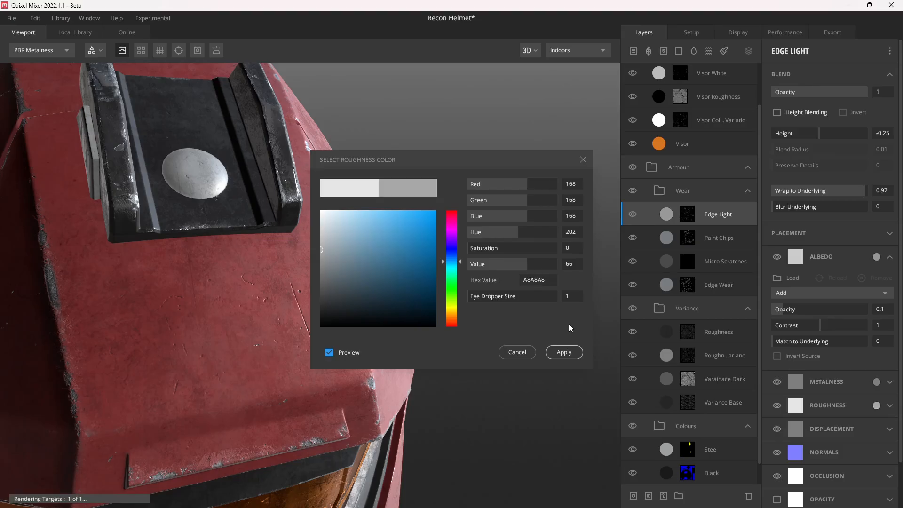
click(565, 354)
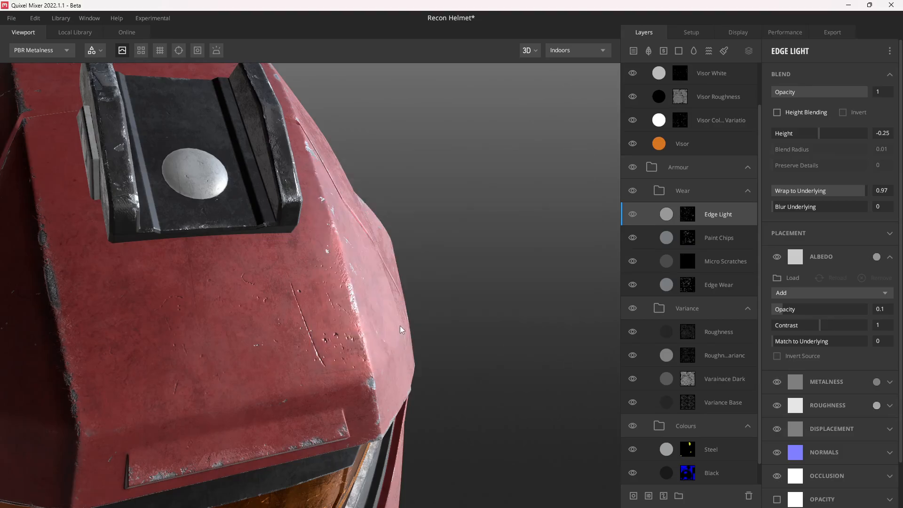
Compare the front of the helmet with the Edge Light layer hidden and shown
scroll(416, 326, down, 3)
mouse_move(417, 325)
mouse_down()
mouse_move(309, 329)
mouse_move(331, 306)
mouse_move(382, 283)
mouse_move(360, 267)
mouse_move(370, 262)
mouse_move(423, 294)
mouse_move(356, 295)
mouse_move(507, 295)
mouse_move(419, 317)
mouse_up()
scroll(381, 284, down, 3)
key(c)
key(c)
key(m)
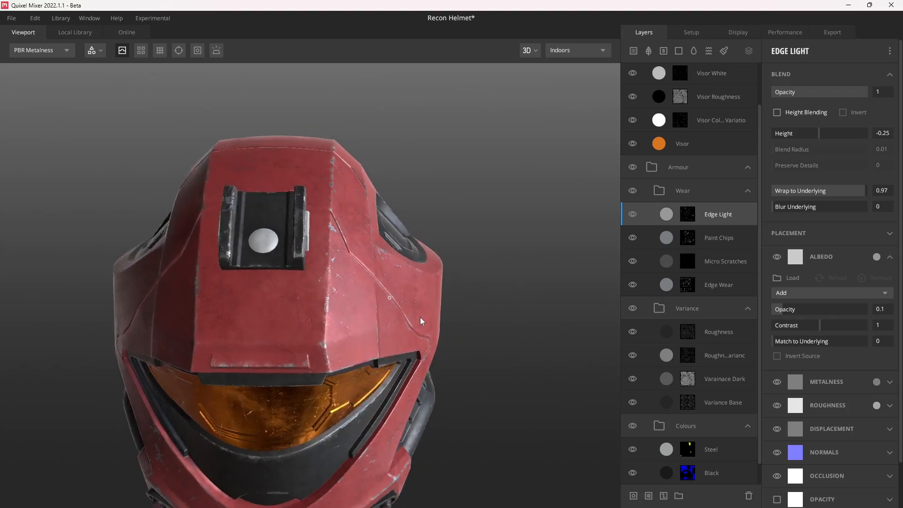
click(632, 214)
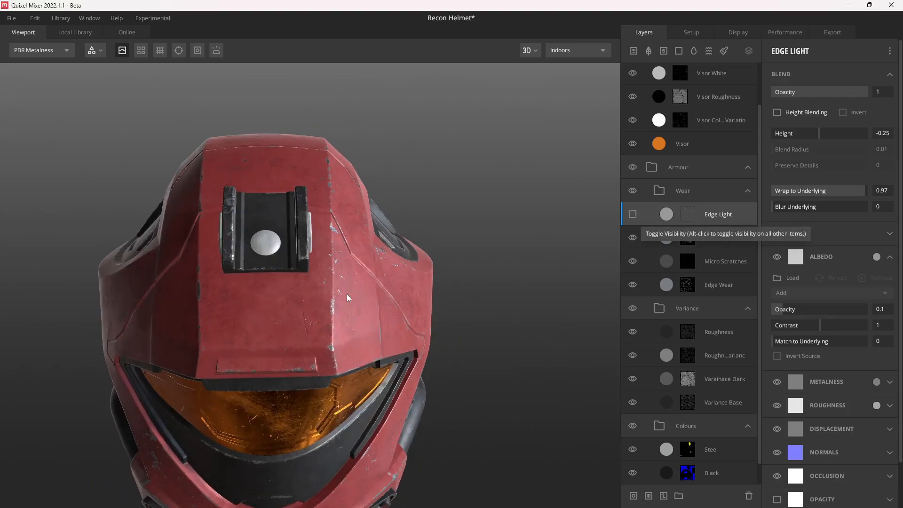
drag(346, 295, 449, 285)
click(632, 214)
Examine the helmet's side in the Metalness, Roughness and Albedo displays, comparing the albedo with Edge Light hidden and shown
key(m)
middle_drag(451, 287, 413, 269)
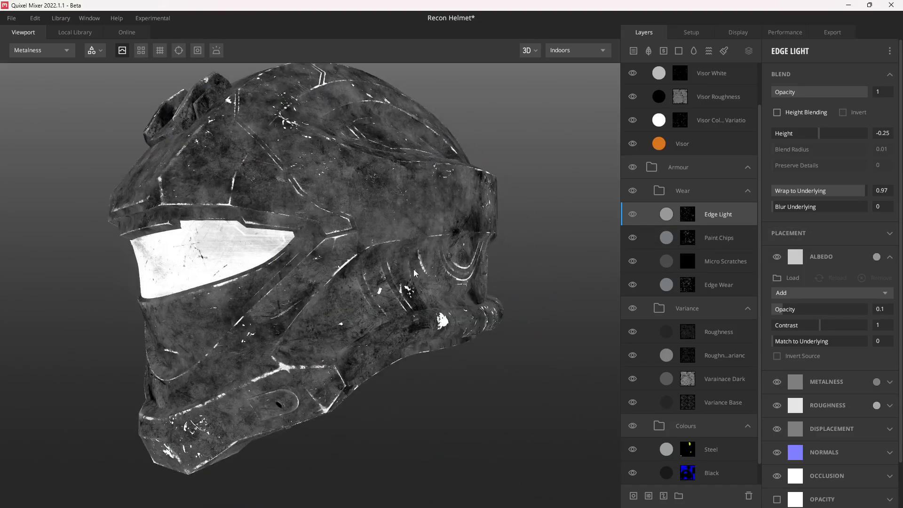
key(c)
scroll(414, 277, up, 5)
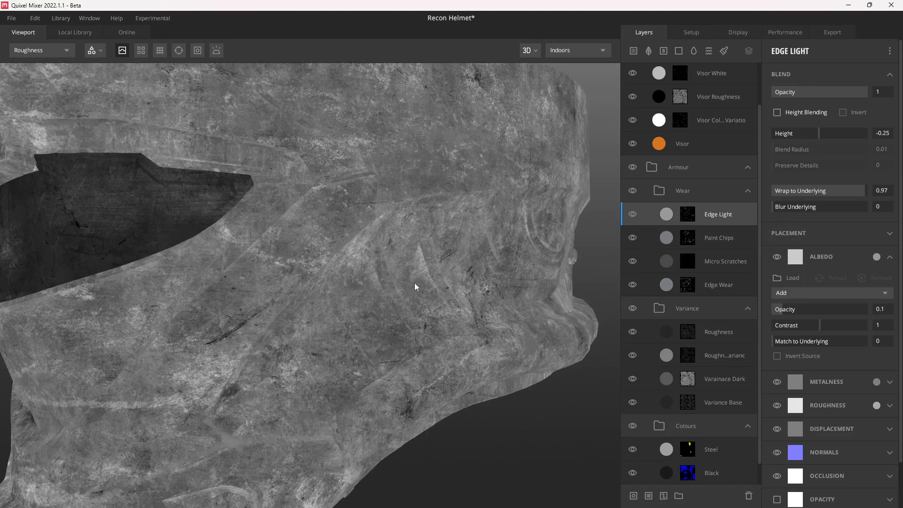
key(m)
mouse_move(415, 284)
mouse_down()
mouse_move(446, 290)
mouse_move(423, 293)
mouse_up()
key(c)
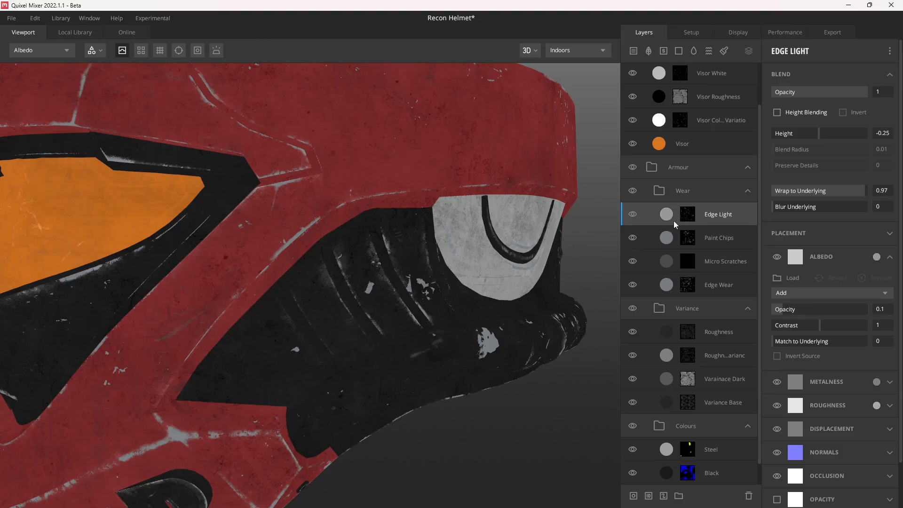
click(633, 214)
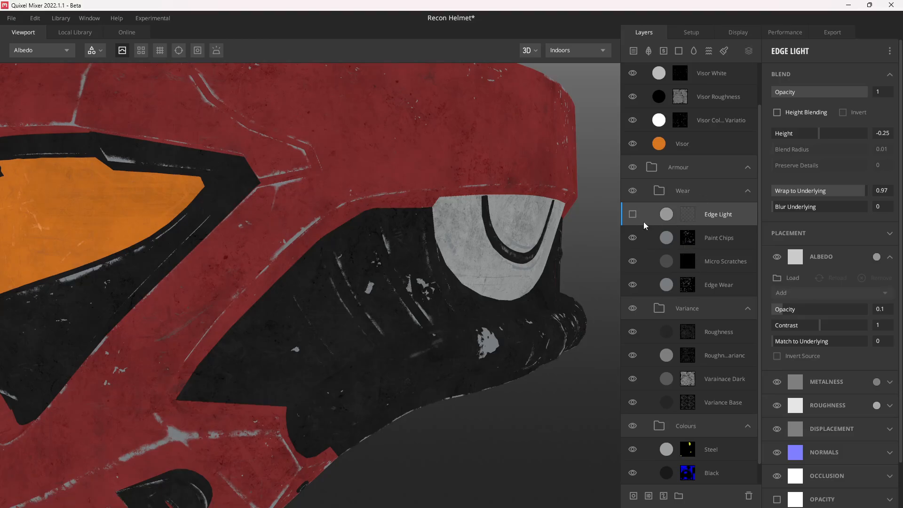
click(632, 214)
drag(539, 244, 403, 290)
scroll(403, 291, down, 3)
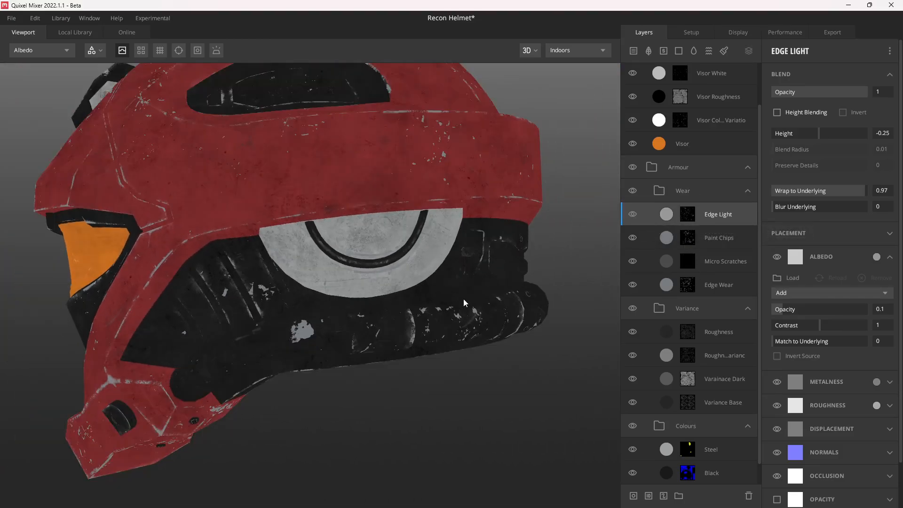
Return to the PBR Metalness display and compare the whole helmet with the Wear group hidden and shown
key(m)
drag(464, 298, 328, 266)
scroll(348, 246, down, 2)
middle_drag(327, 263, 406, 245)
click(632, 191)
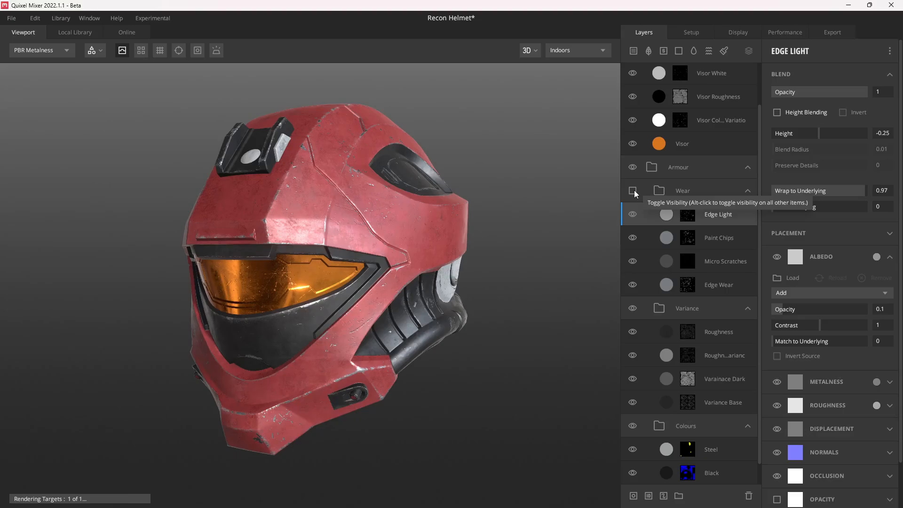
click(632, 191)
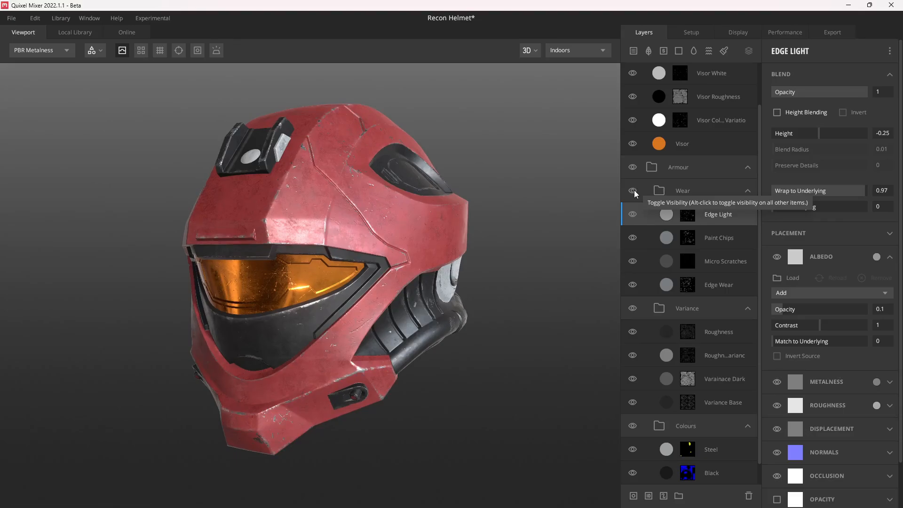
drag(444, 230, 421, 219)
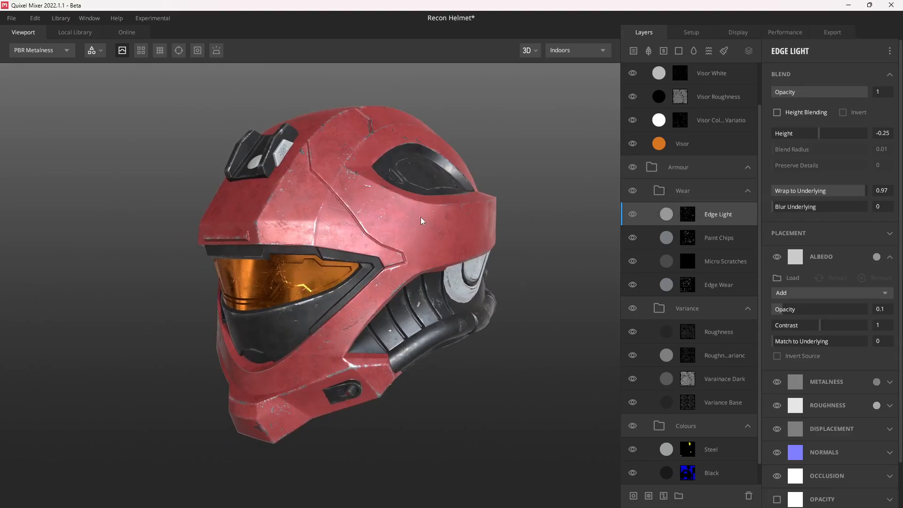
Add a solid layer above Edge Light in the Wear group and name it Surface Bump
click(681, 50)
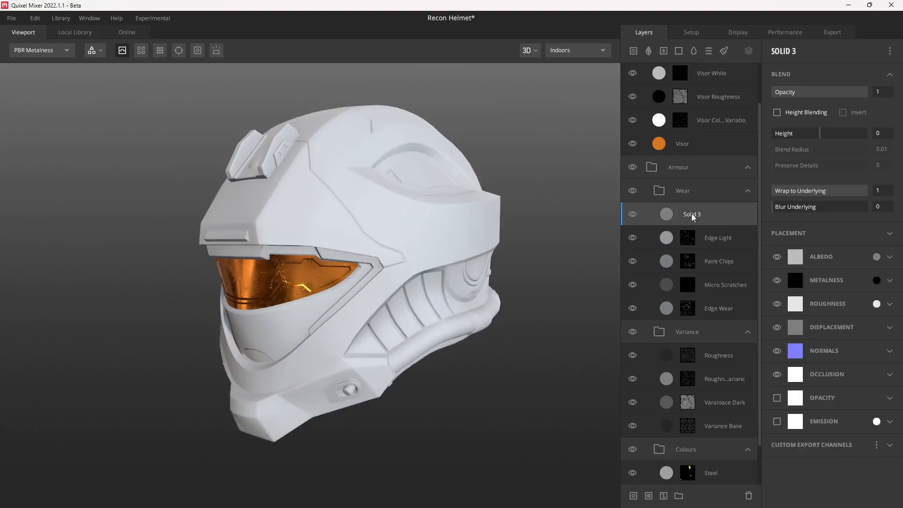
double_click(691, 213)
text(Surface Bump)
key(Return)
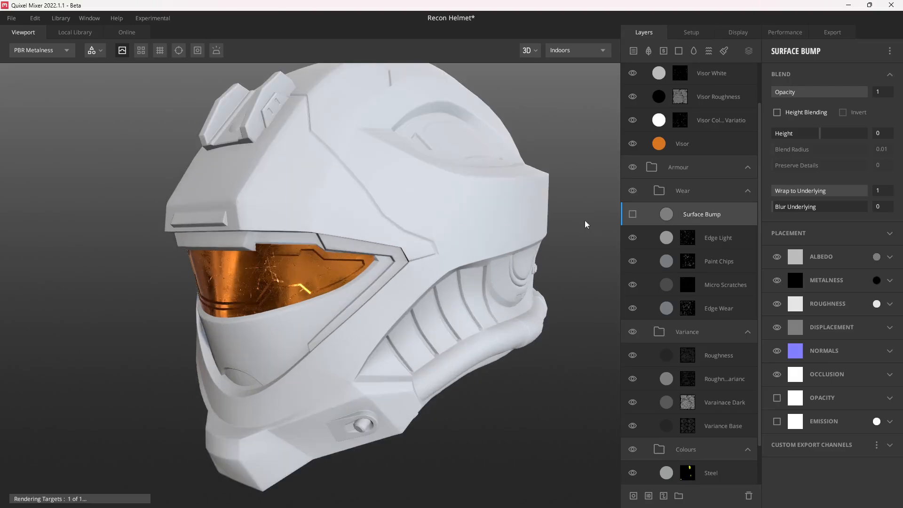
Examine the helmet's painted side surfaces with the Surface Bump layer hidden, and show the layer again
drag(389, 206, 310, 208)
middle_drag(423, 219, 387, 233)
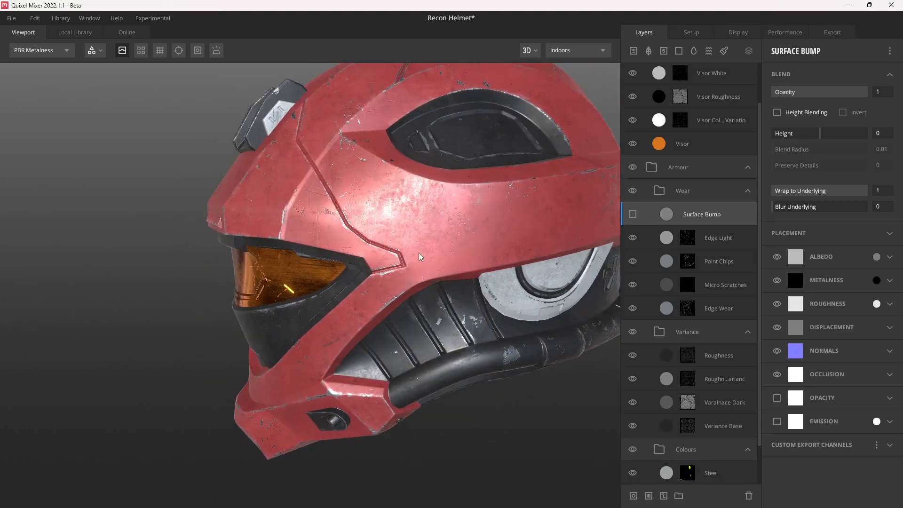
drag(372, 221, 395, 243)
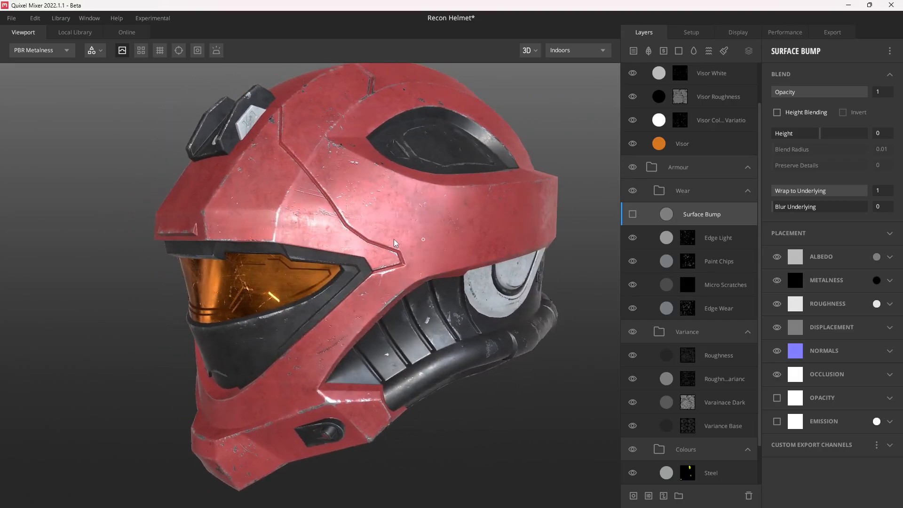
scroll(394, 243, up, 5)
scroll(250, 290, up, 5)
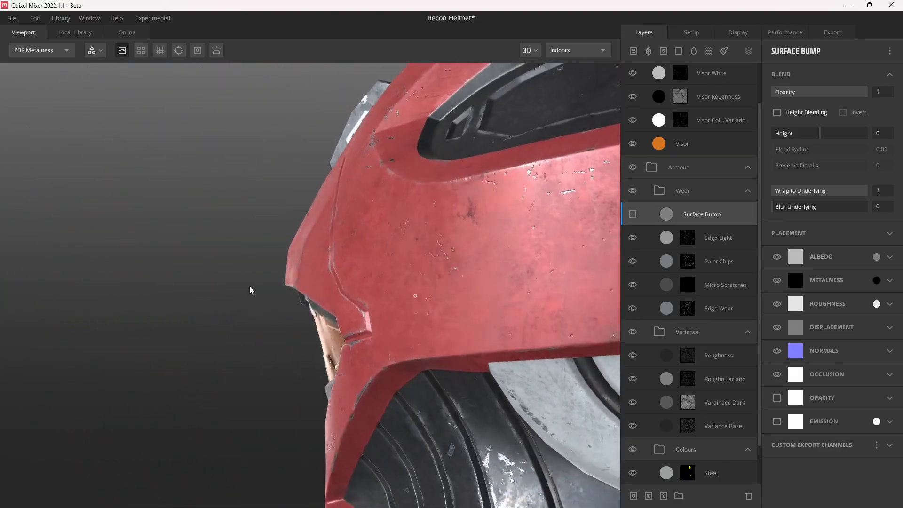
drag(250, 290, 187, 286)
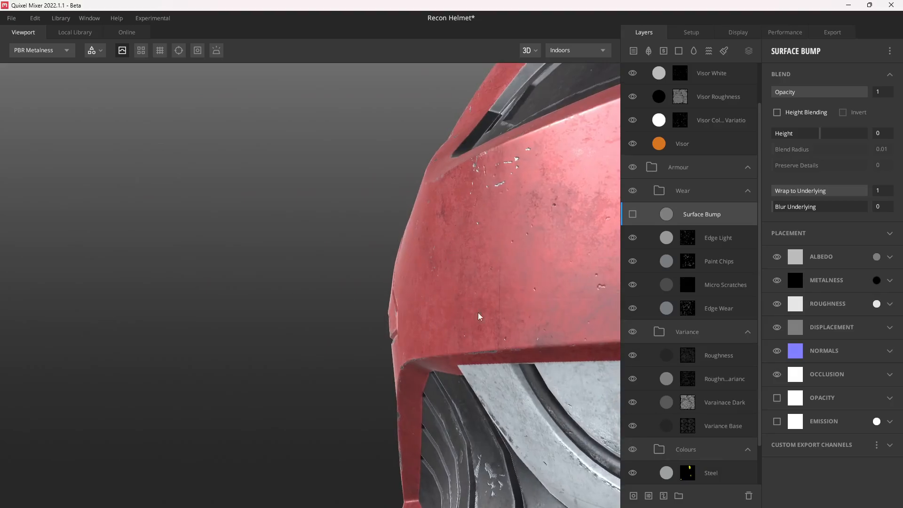
drag(465, 261, 478, 274)
scroll(478, 274, down, 6)
drag(389, 270, 304, 274)
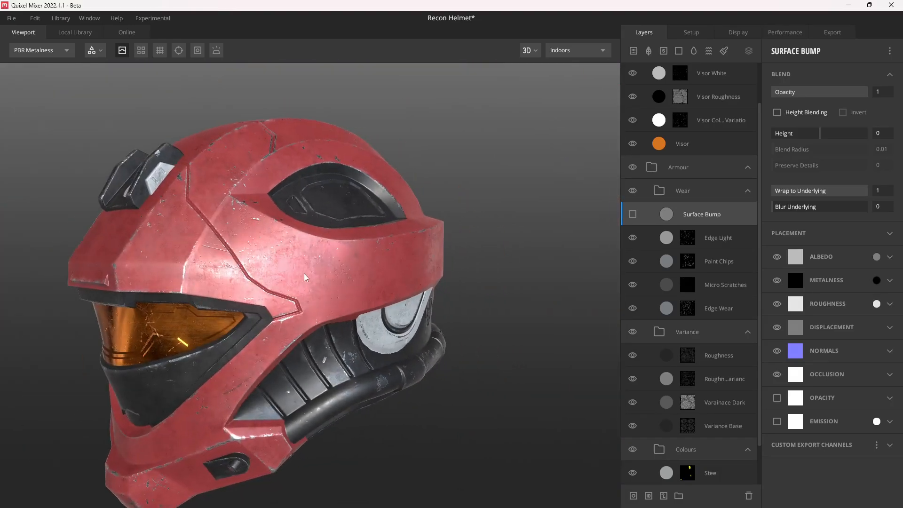
middle_drag(342, 274, 391, 251)
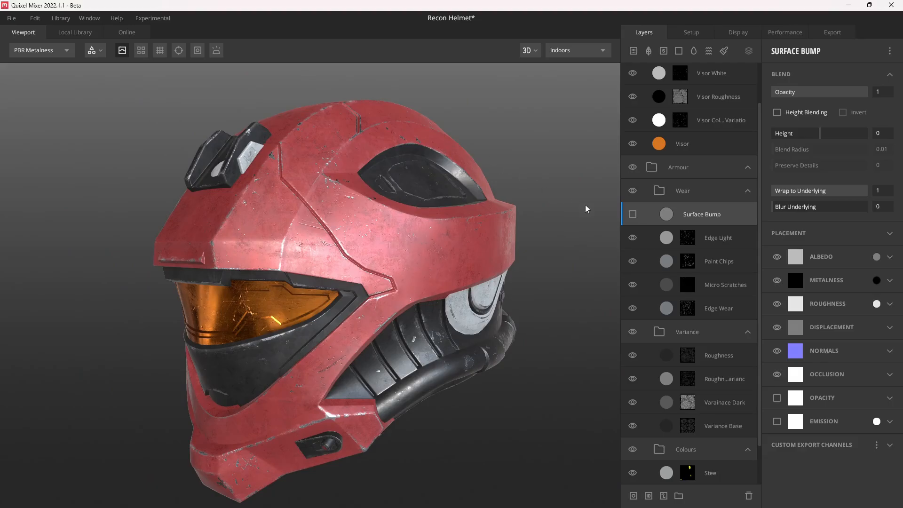
alt+click(633, 214)
drag(432, 262, 414, 266)
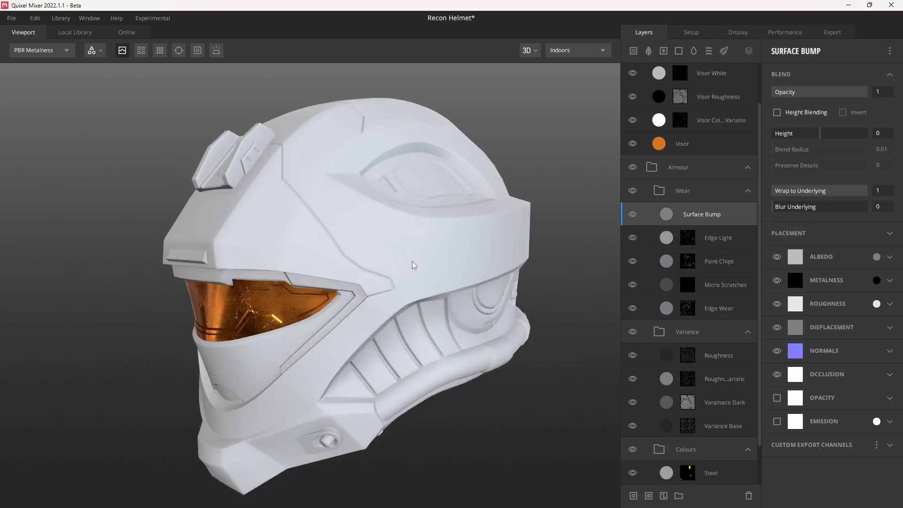
right_click(741, 215)
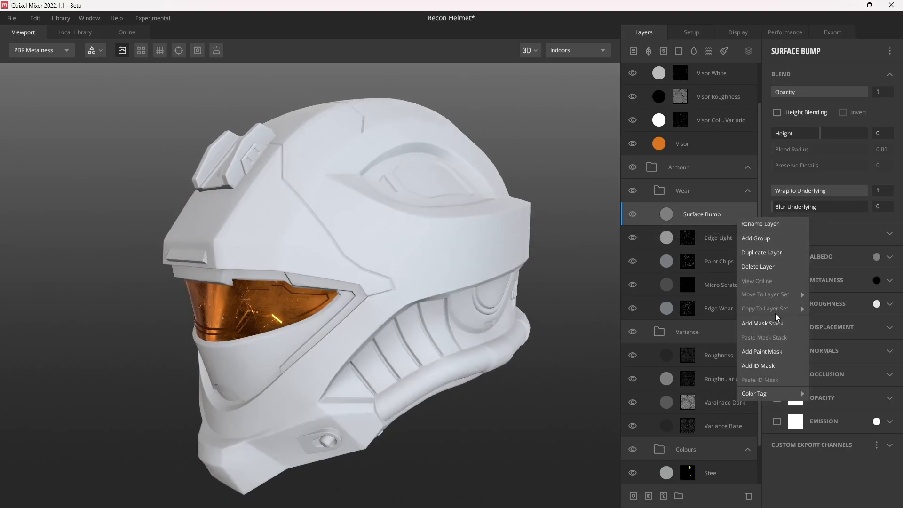
click(771, 352)
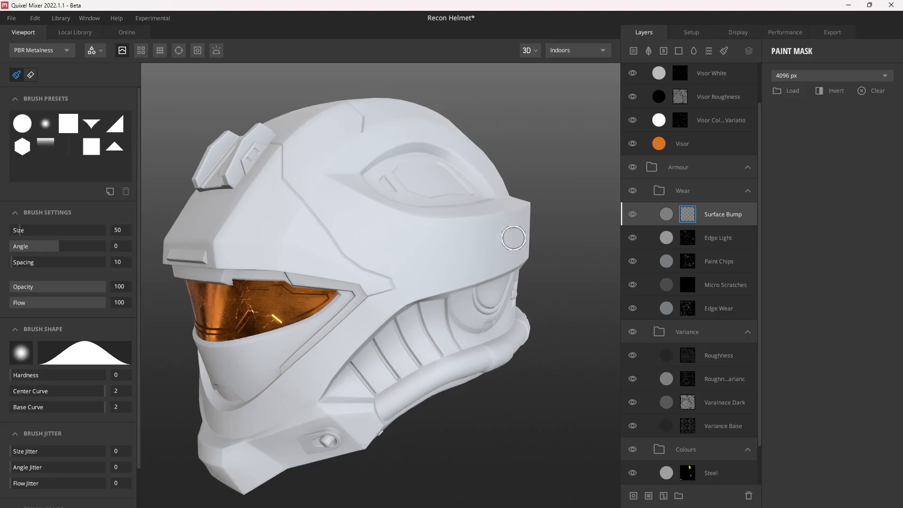
key(ctrl+z)
Add a mask stack to the Surface Bump layer and insert a Texture Map component in it
right_click(736, 218)
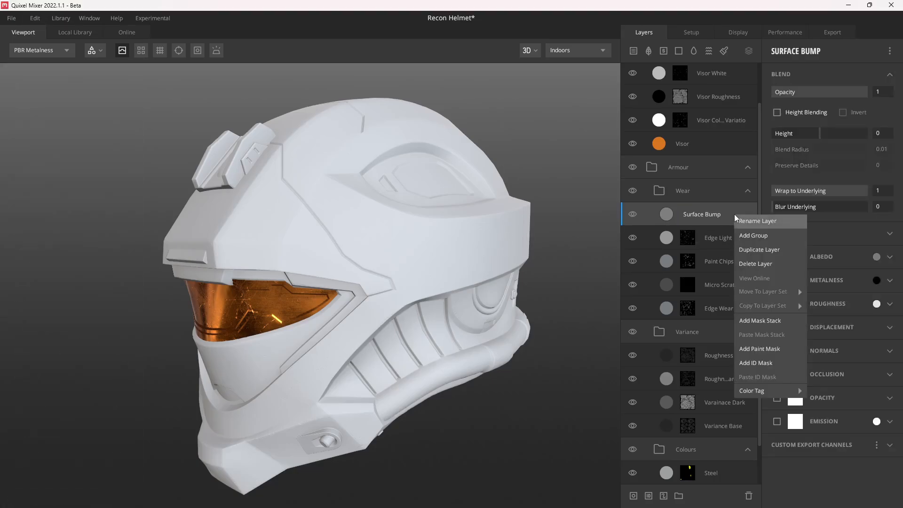
click(757, 320)
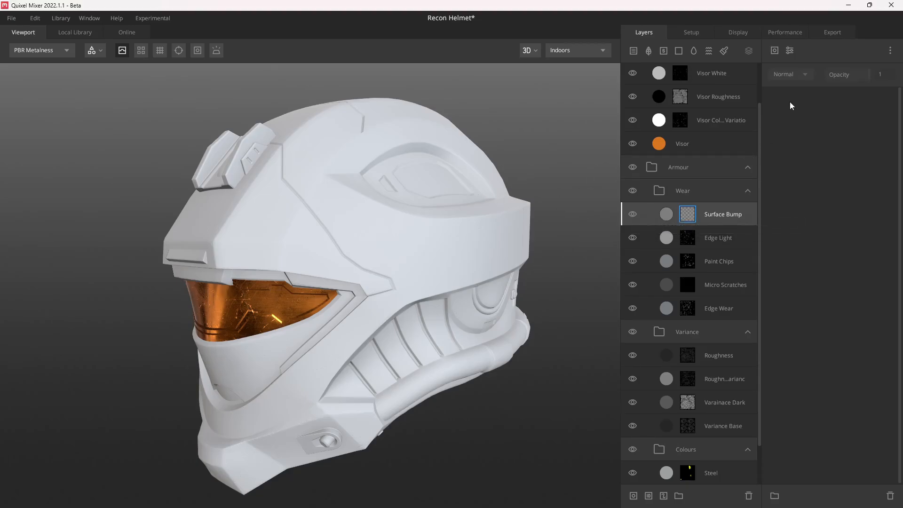
click(791, 48)
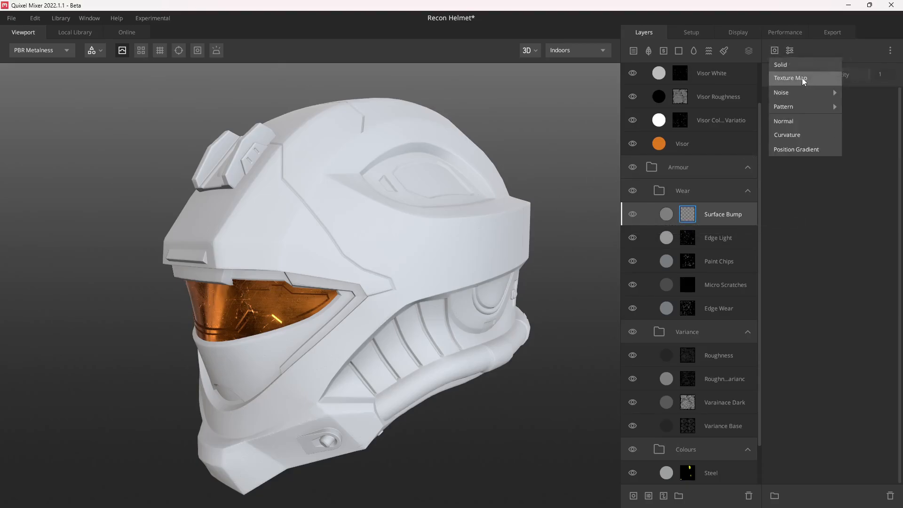
click(802, 78)
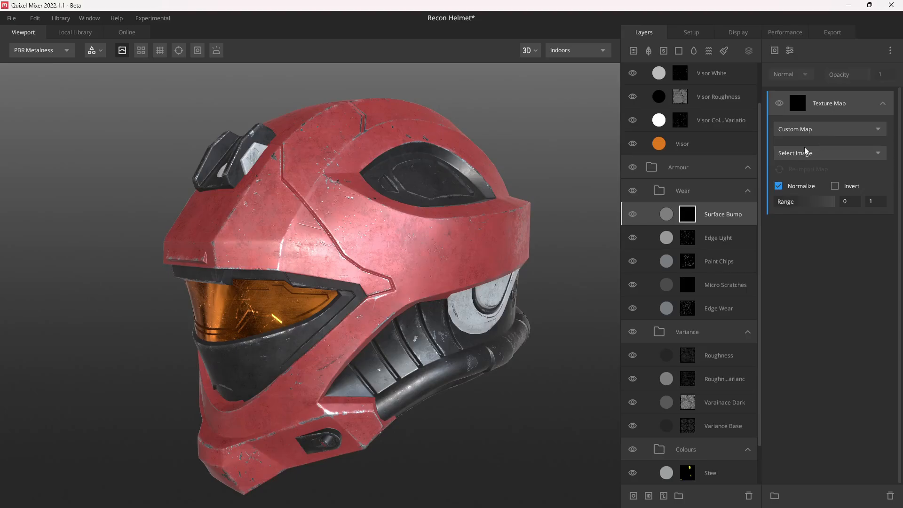
Switch the Texture Map's source to Library Asset, search the imperfections for "grunge" and assign the Grunge asset
click(801, 152)
click(802, 130)
click(803, 130)
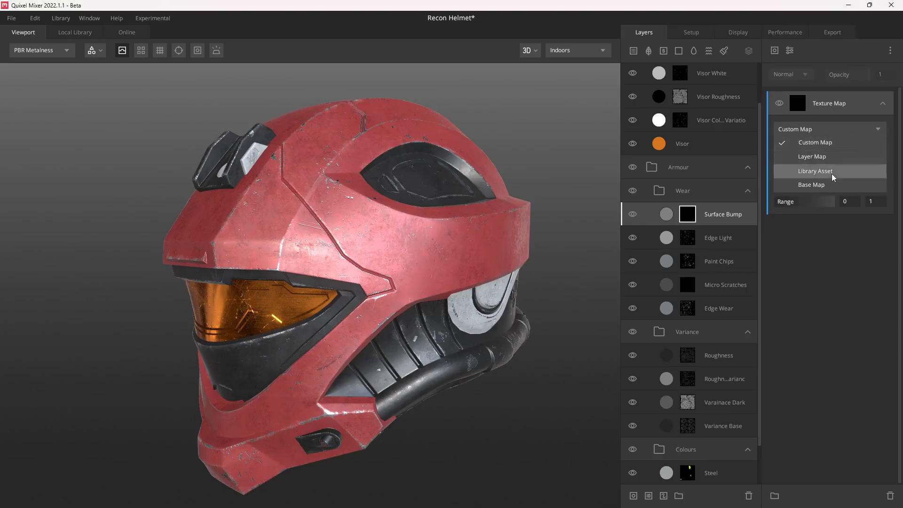
click(831, 173)
click(808, 155)
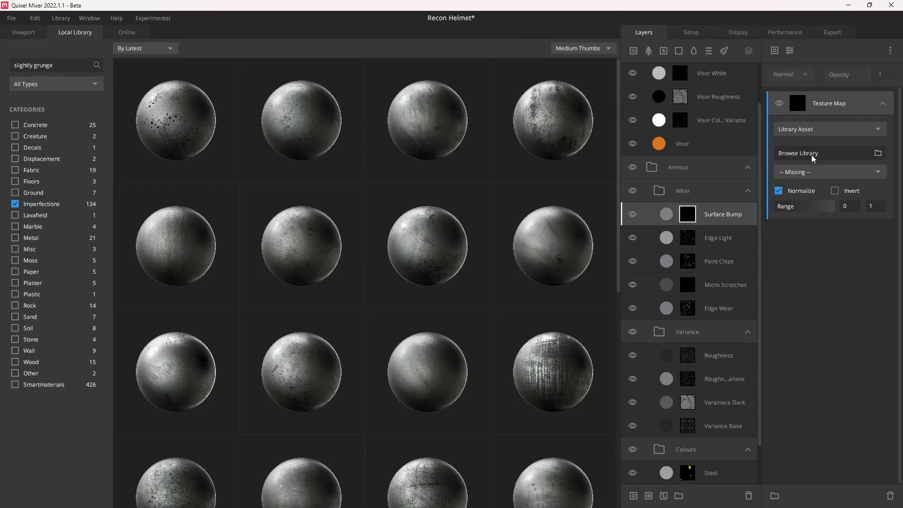
triple_click(58, 69)
text(grunge)
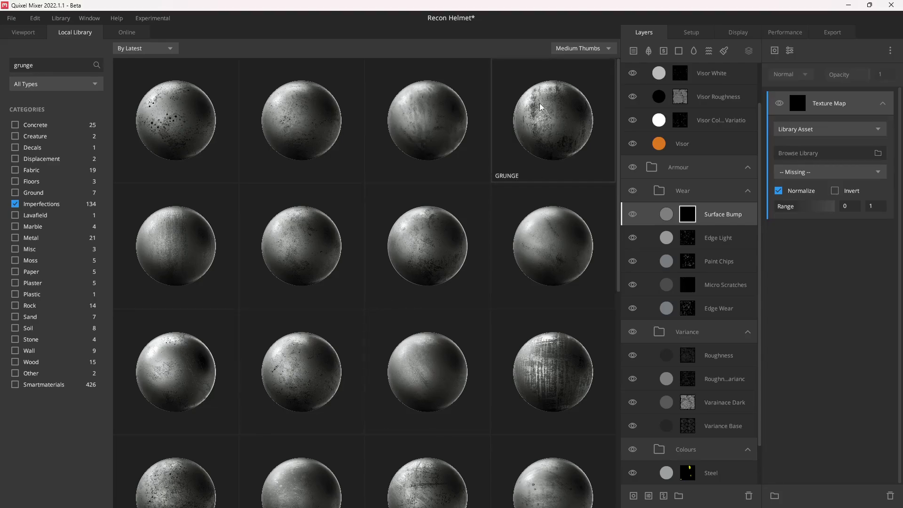
double_click(551, 132)
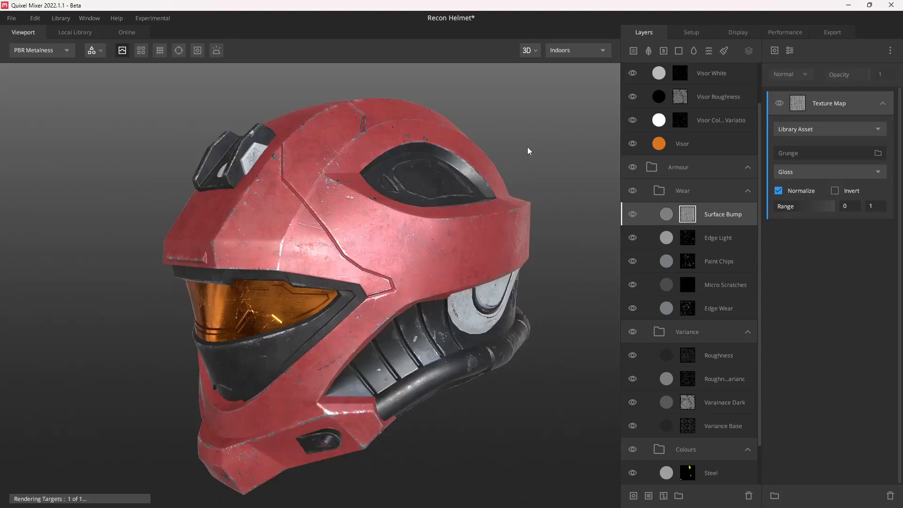
Display the Surface Bump layer mask and raise the Texture Map's lower Range limit to 0.722
key(q)
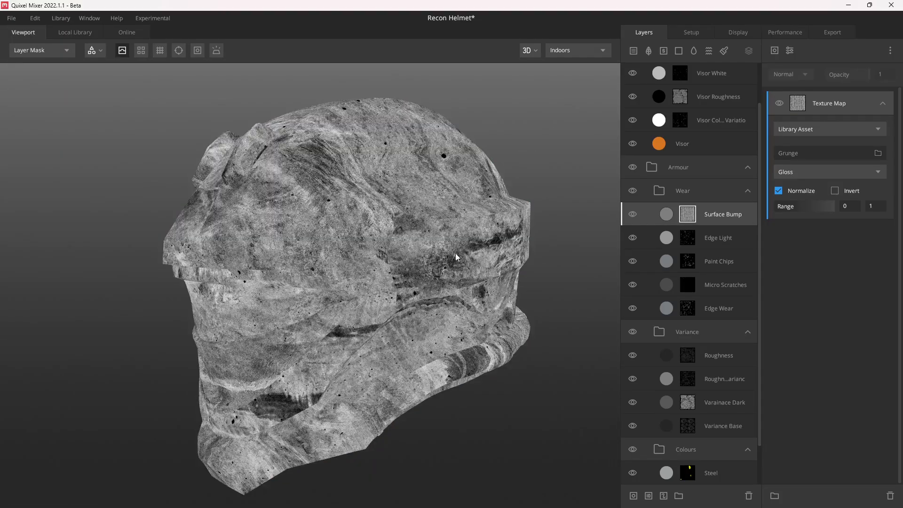
drag(455, 253, 514, 251)
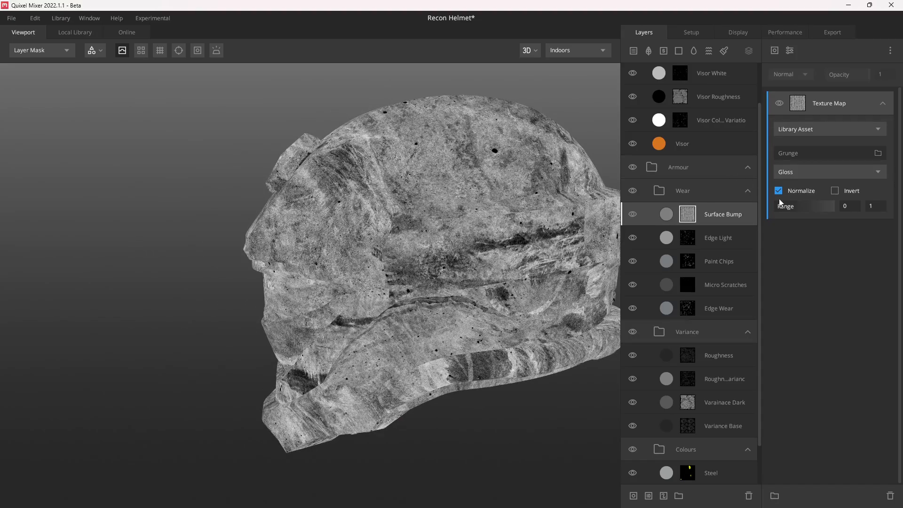
drag(776, 209, 817, 216)
alt+drag(419, 221, 481, 222)
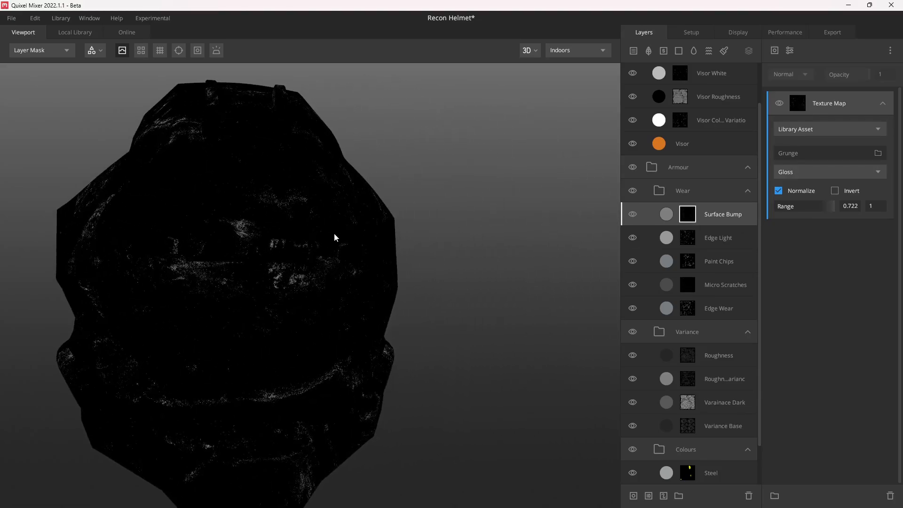
Replace the mask Texture Map's asset with a different Grunge imperfection from the library and raise its lower Range limit to 0.746
mouse_move(319, 241)
alt+mouse_down()
mouse_move(270, 253)
mouse_move(311, 244)
alt+mouse_up()
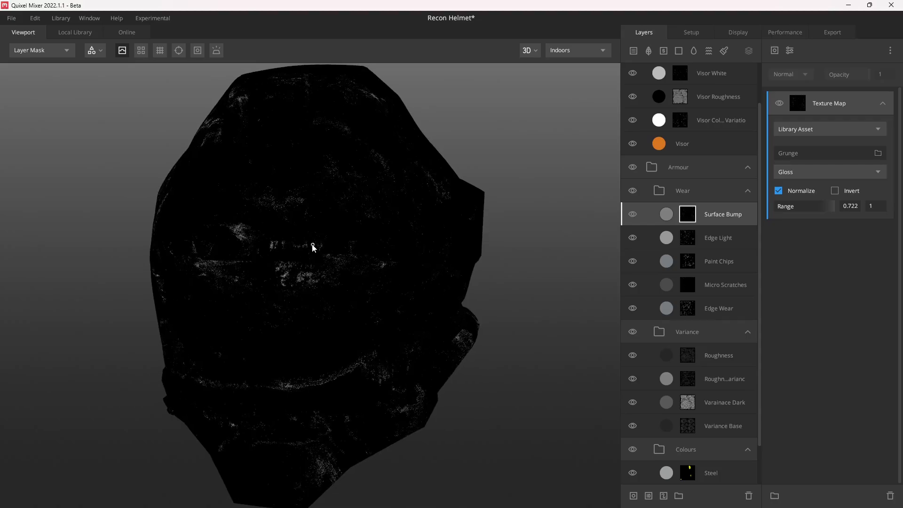
click(850, 152)
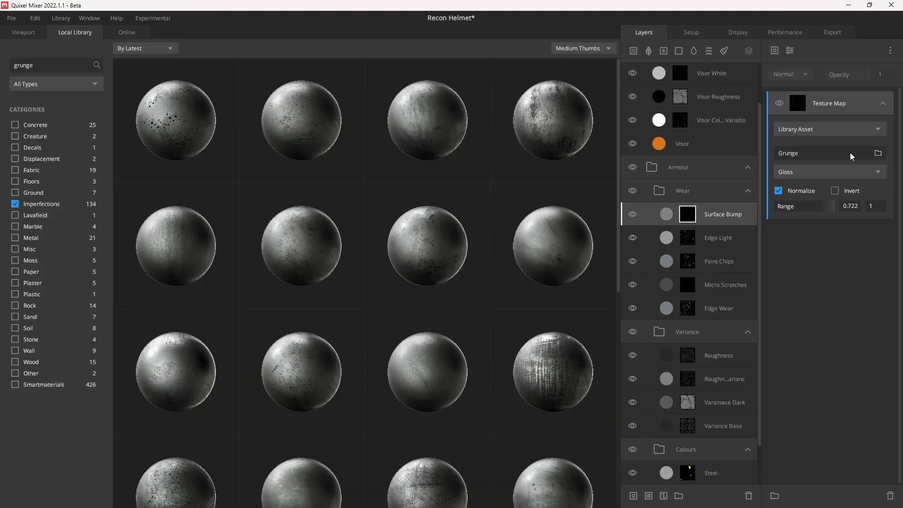
click(439, 239)
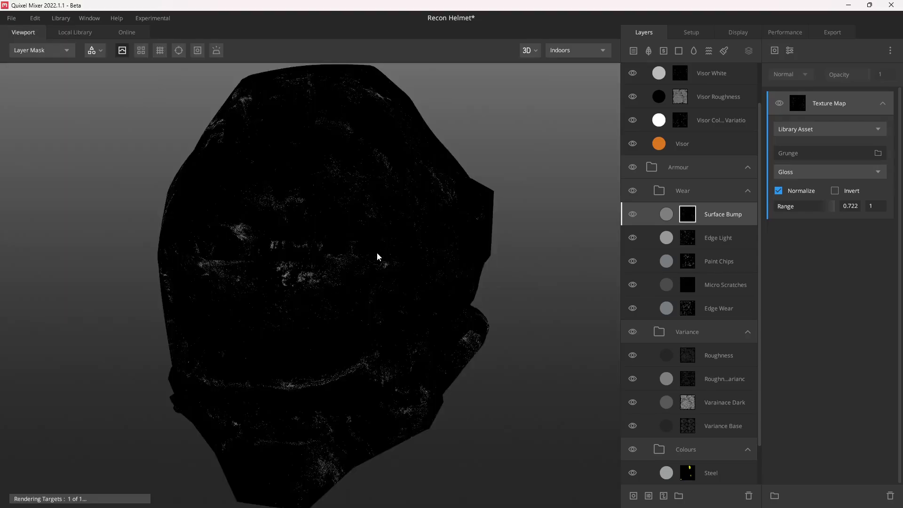
mouse_move(379, 252)
alt+mouse_down()
mouse_move(418, 243)
mouse_move(359, 263)
alt+mouse_up()
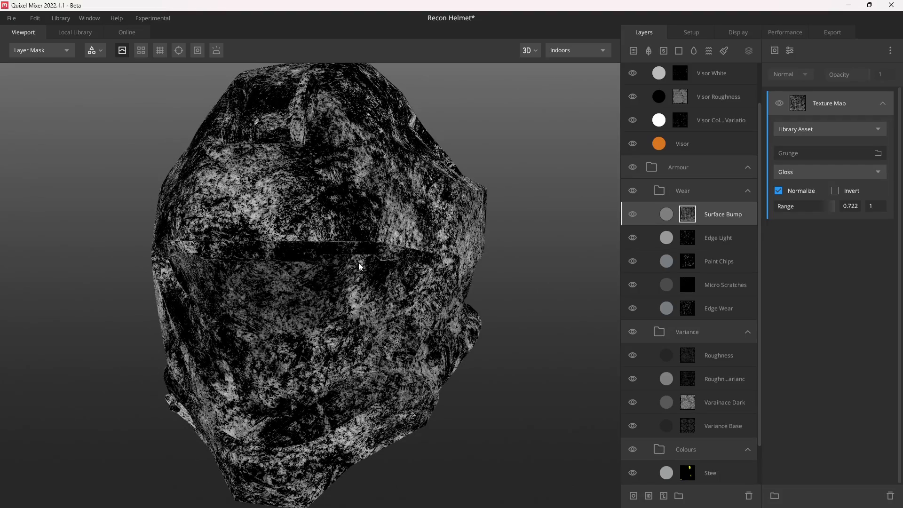
drag(823, 210, 819, 209)
alt+drag(317, 251, 359, 235)
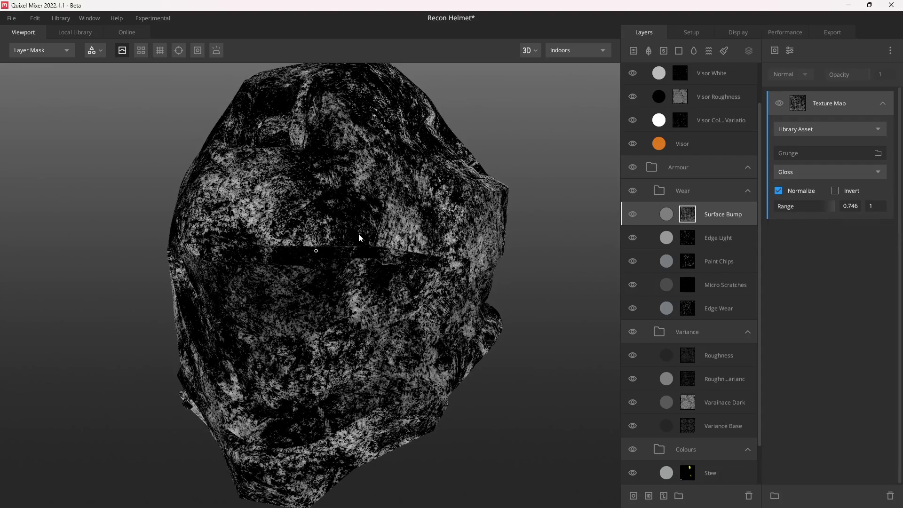
Duplicate the Grunge Texture Map in the mask stack and set the copy's blend mode to Multiply
key(ctrl+d)
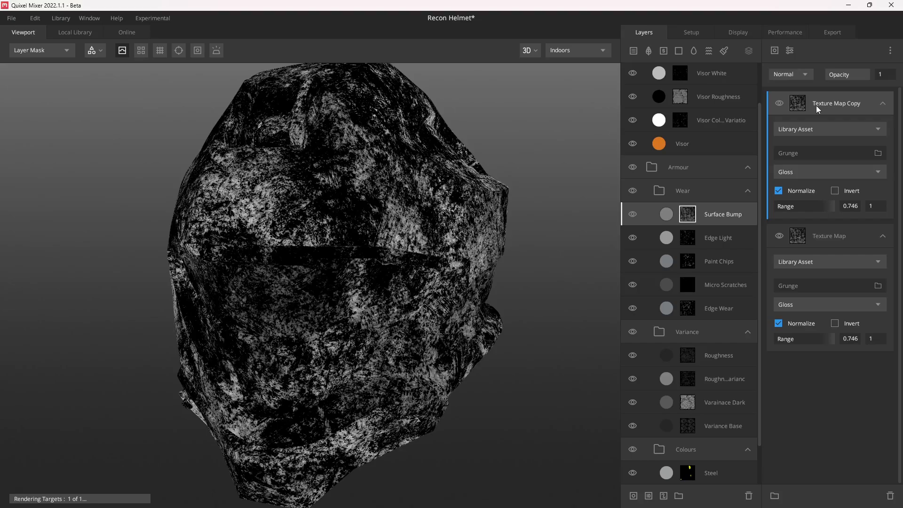
click(807, 74)
click(794, 130)
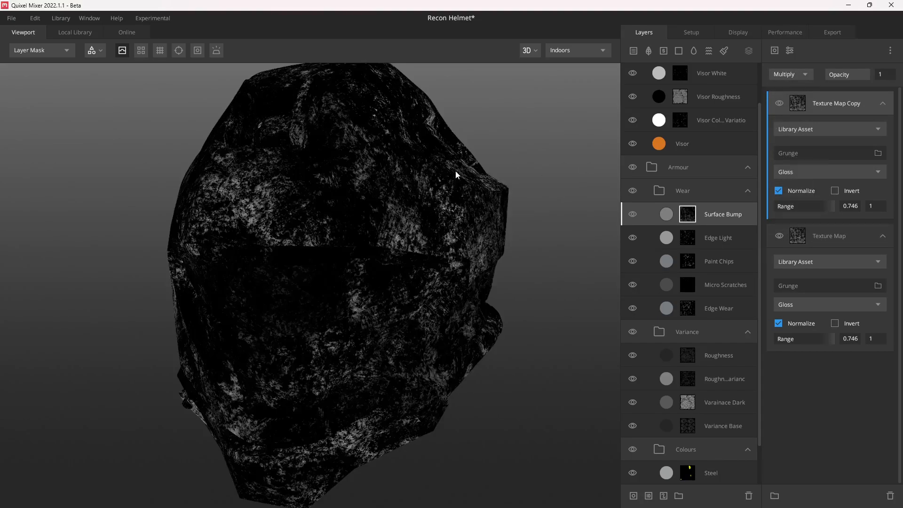
scroll(416, 186, down, 2)
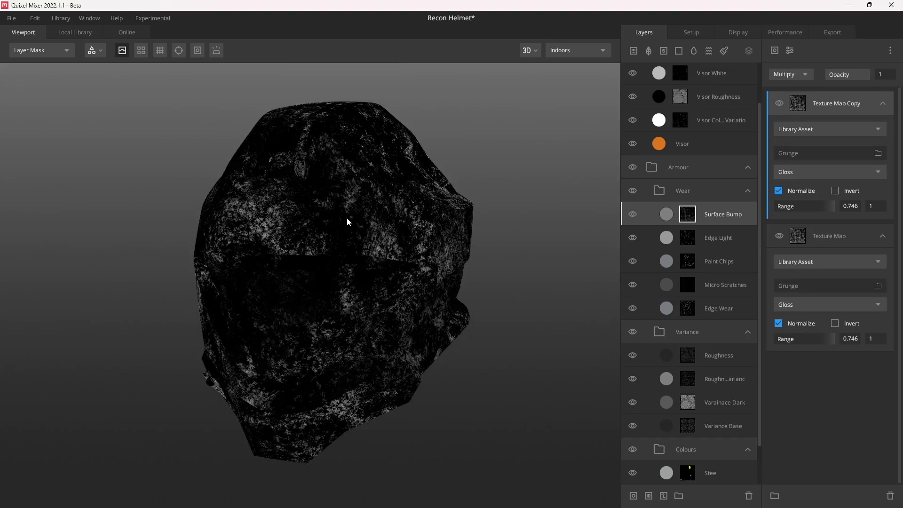
alt+drag(349, 218, 389, 217)
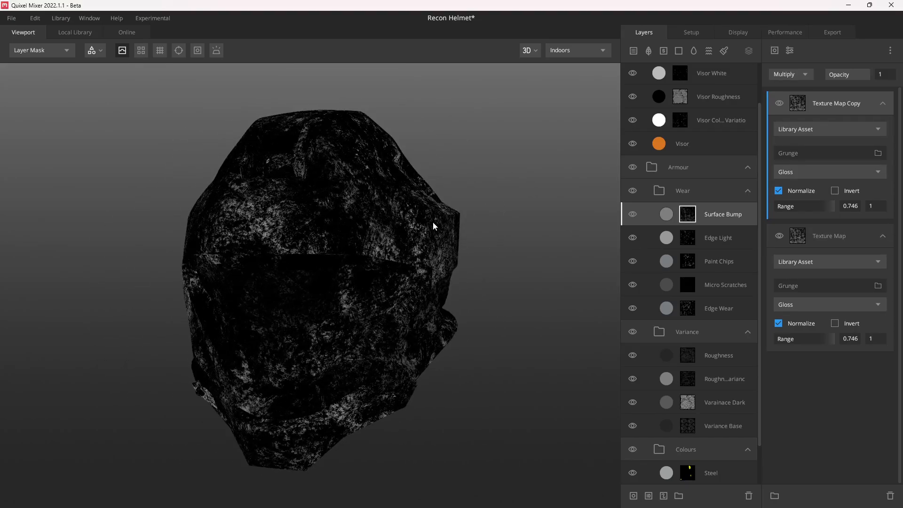
Add a Projection modifier to the Surface Bump mask, set it to Box Projection, and compare the mask with it off and on
click(792, 53)
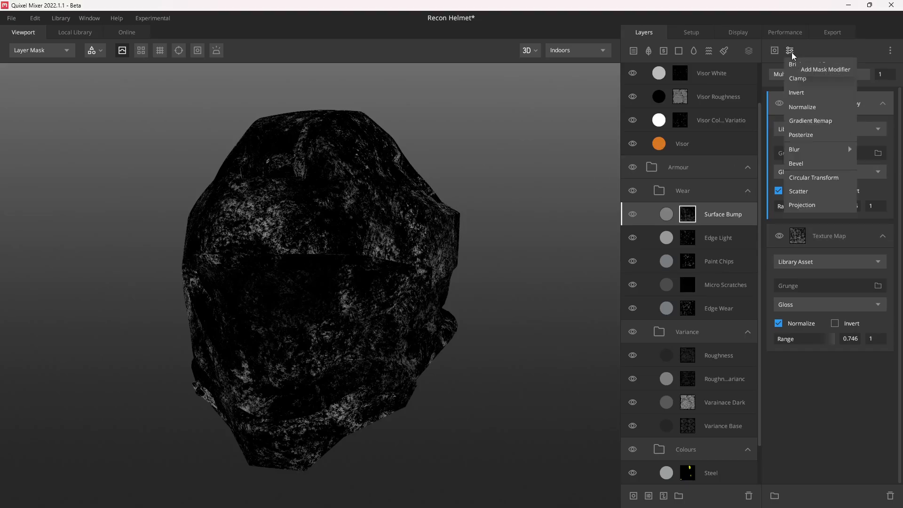
click(820, 206)
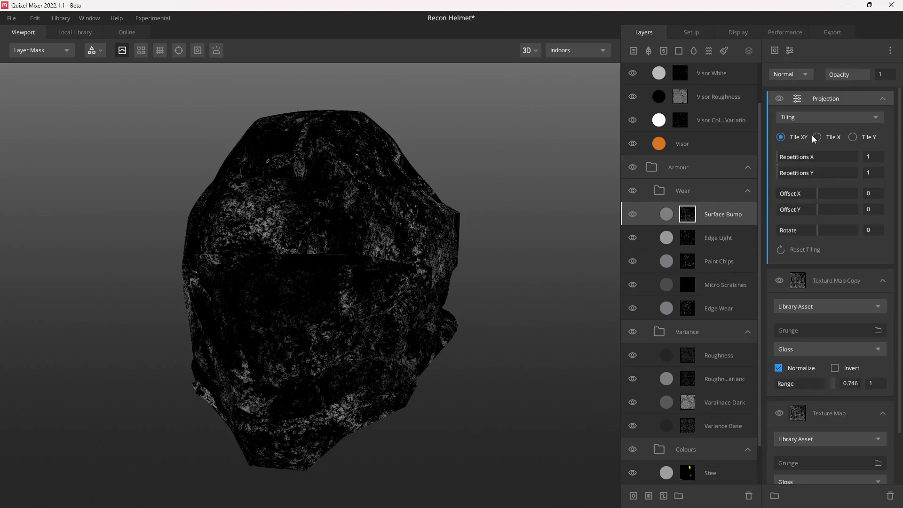
click(817, 118)
click(817, 158)
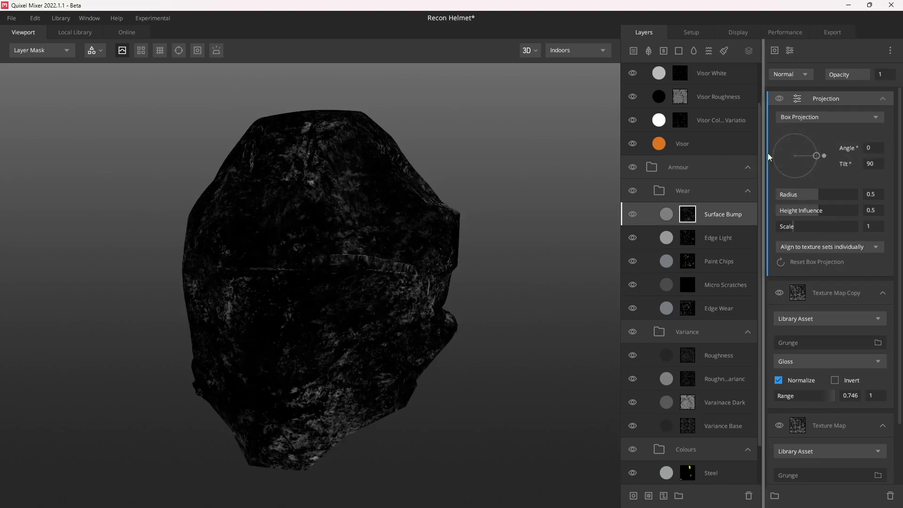
alt+click(816, 101)
alt+click(817, 100)
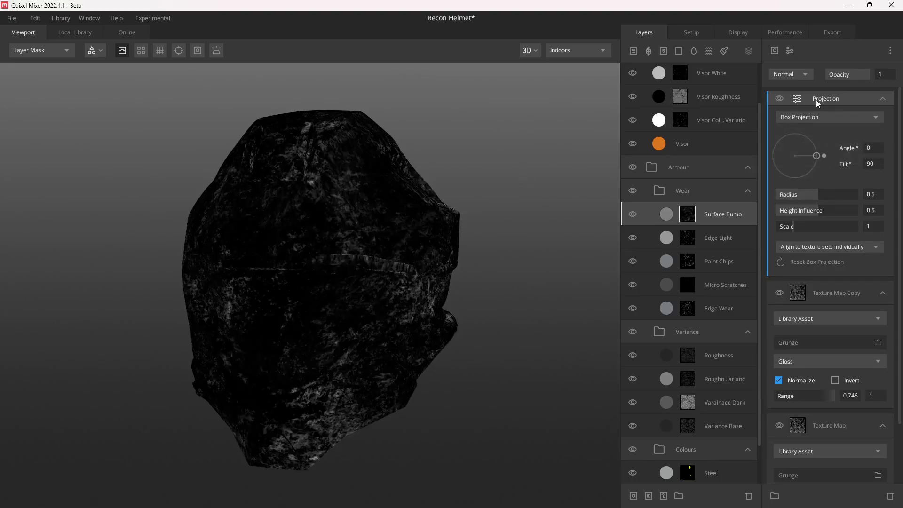
click(776, 99)
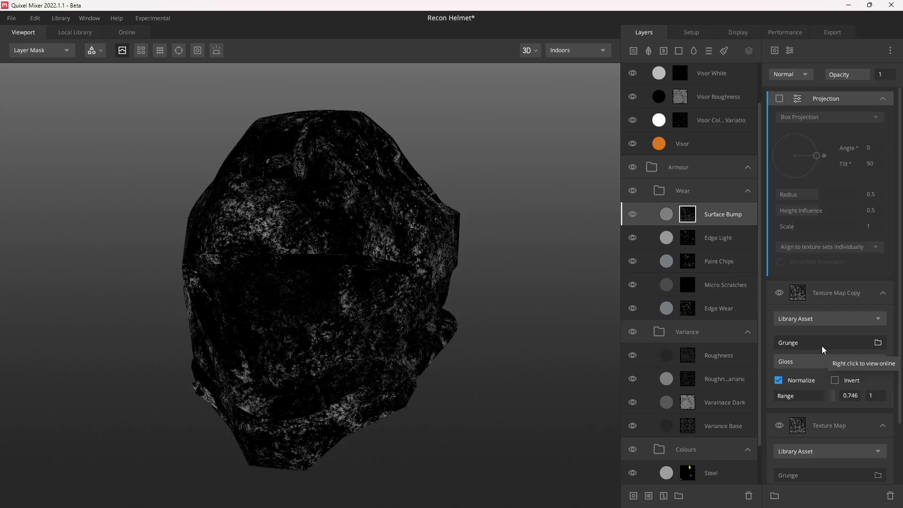
click(779, 99)
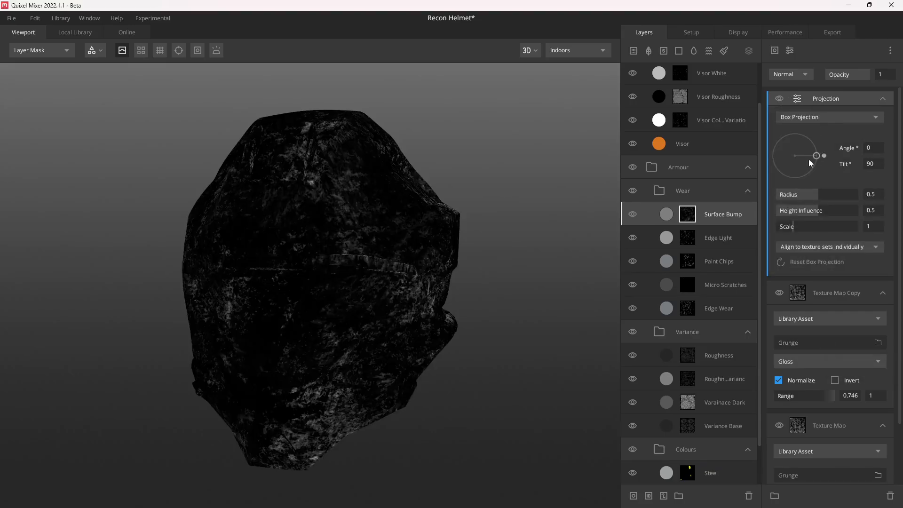
Set the box projection's Radius to 1, Height Influence to 0 and Scale to 0.15
drag(809, 194, 860, 195)
drag(815, 212, 776, 211)
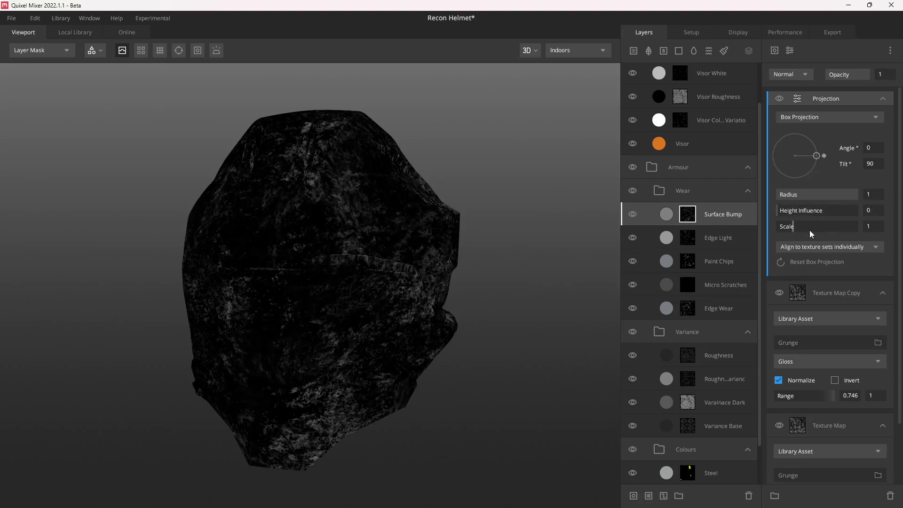
click(876, 226)
text(.15)
key(Return)
drag(371, 267, 449, 254)
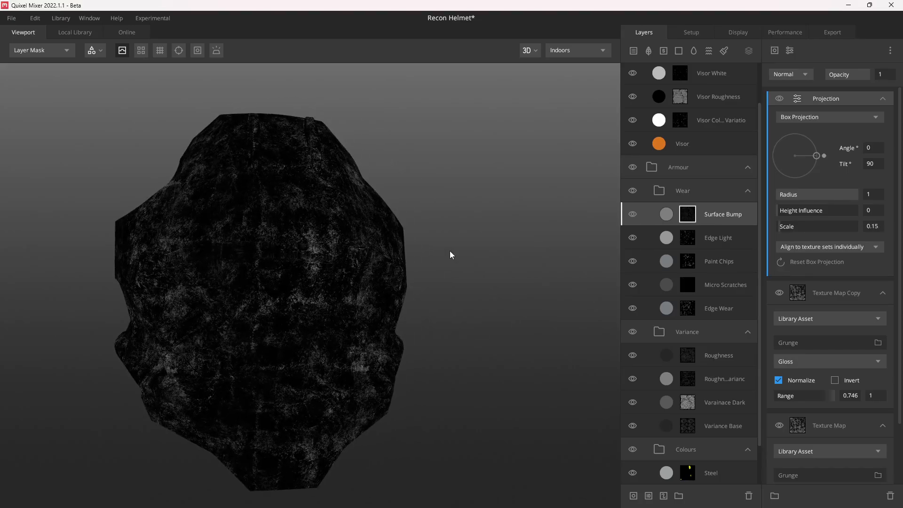
drag(375, 260, 242, 284)
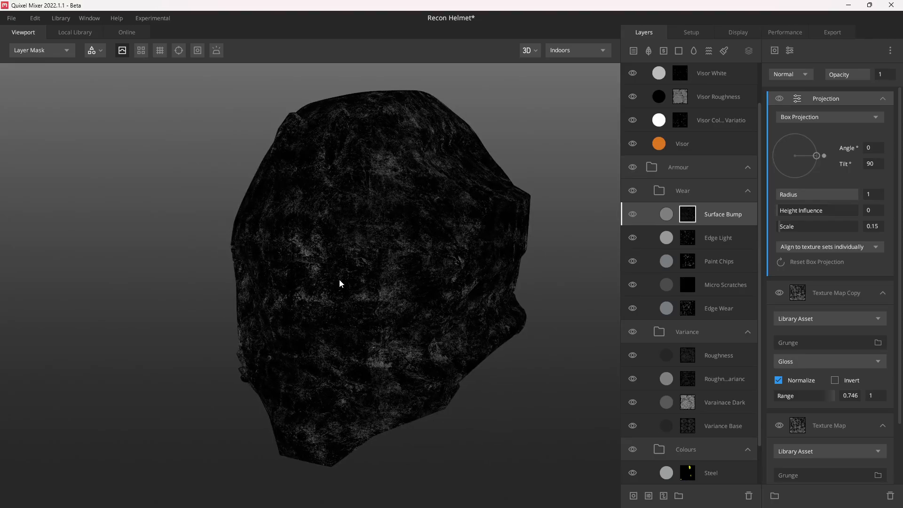
Try a Tilt of 0 degrees on the box projection and return it to 90 degrees
drag(815, 157, 769, 159)
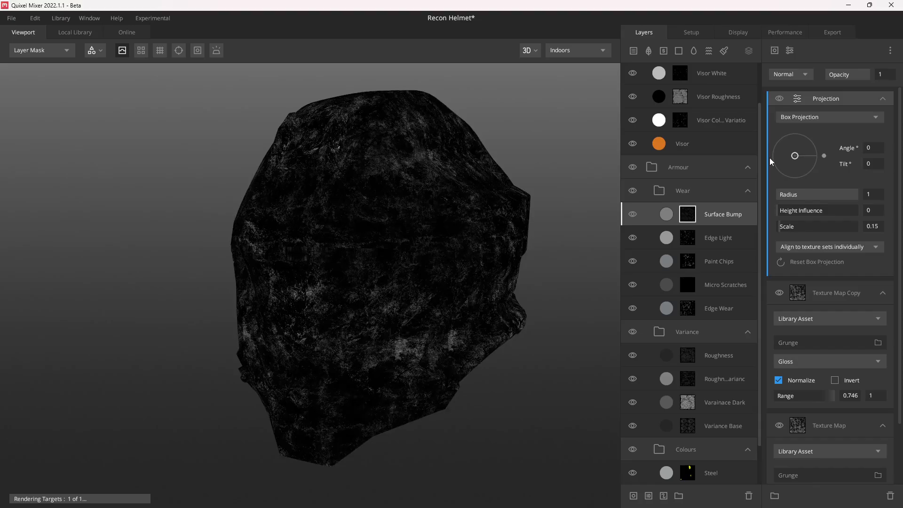
mouse_move(328, 241)
mouse_down()
mouse_move(403, 241)
mouse_move(410, 253)
mouse_up()
drag(794, 157, 828, 160)
drag(363, 215, 416, 207)
key(m)
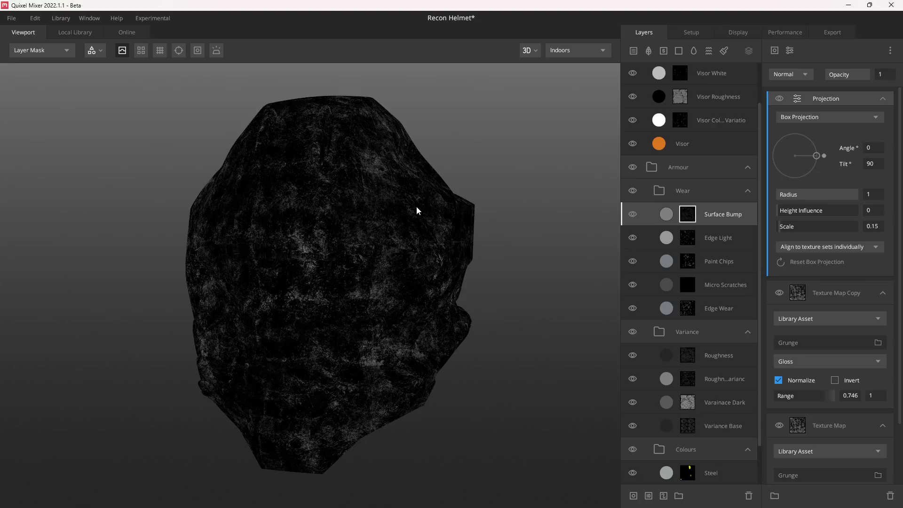
Add another Texture Map component above the Projection modifier and assign the AO custom map to it
click(780, 50)
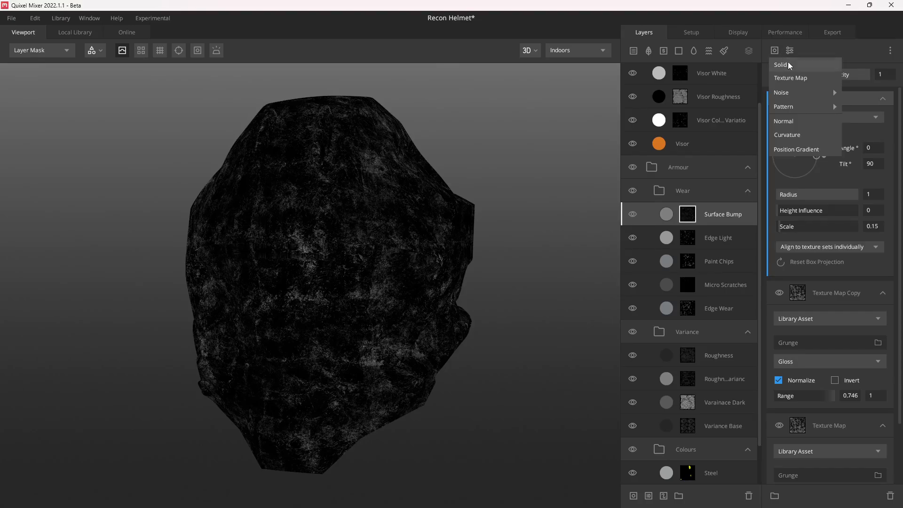
click(799, 79)
click(810, 154)
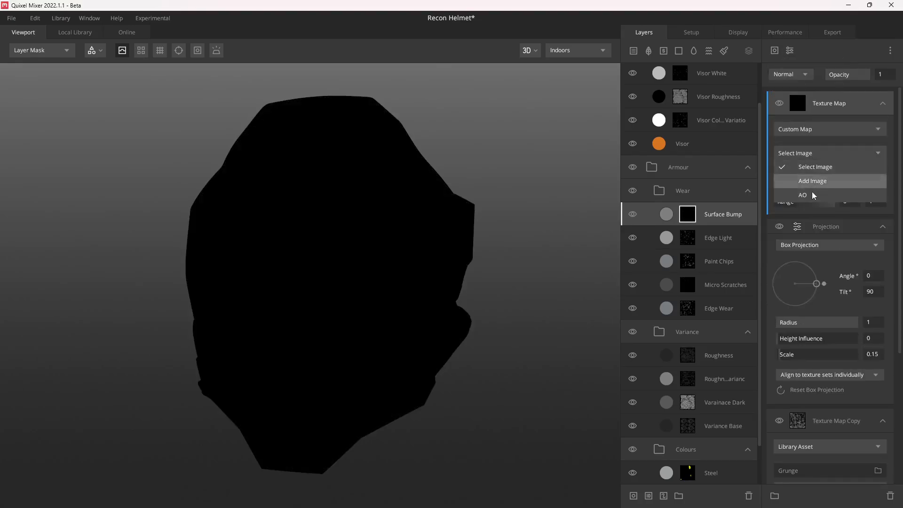
click(812, 190)
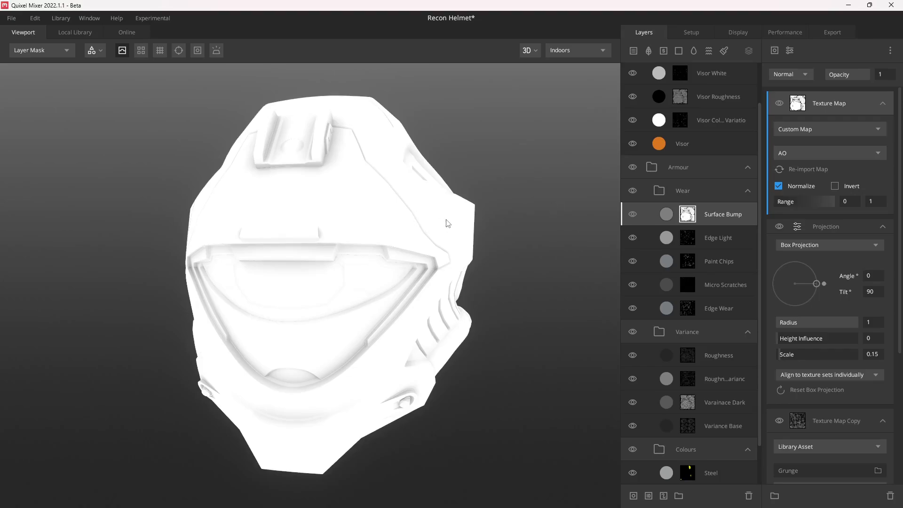
Set the AO Texture Map's blend mode to Multiply and raise its lower Range limit to 0.905
click(790, 76)
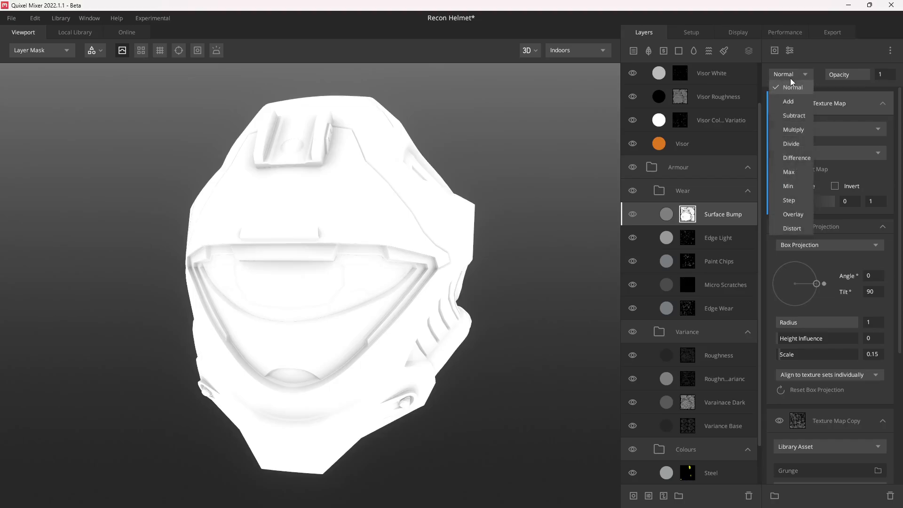
click(795, 129)
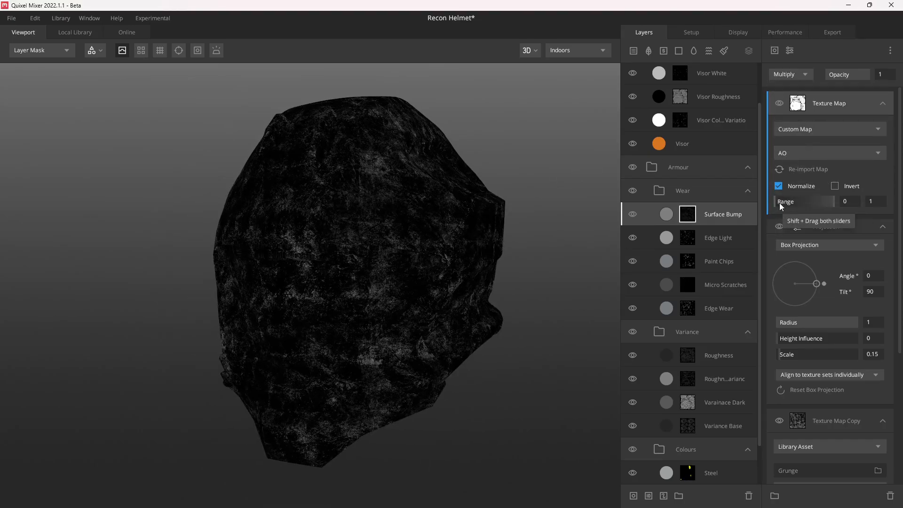
drag(779, 203, 829, 204)
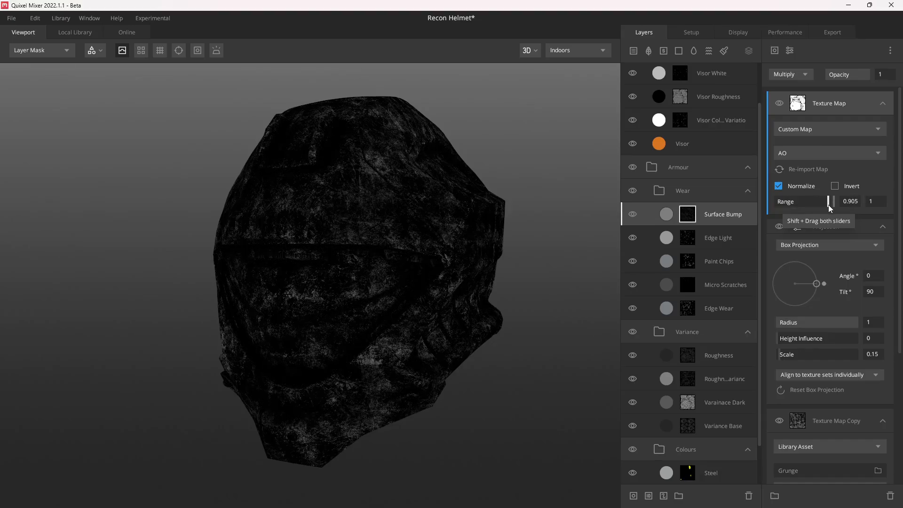
Switch back to the PBR material display and examine the Surface Bump wear on the helmet's front and side
scroll(413, 250, up, 5)
key(m)
alt+drag(426, 275, 318, 282)
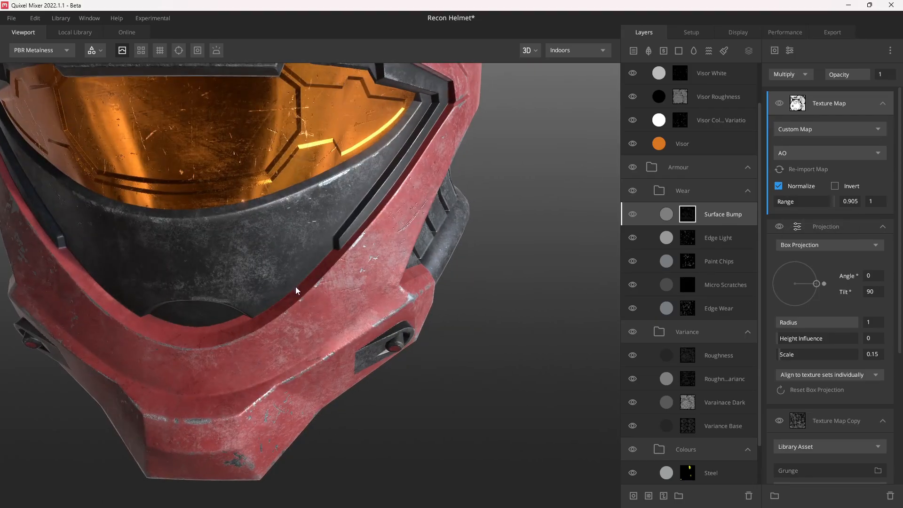
alt+drag(374, 225, 263, 204)
alt+middle_drag(351, 141, 368, 235)
scroll(368, 235, down, 4)
alt+drag(368, 232, 301, 221)
alt+middle_drag(371, 202, 377, 216)
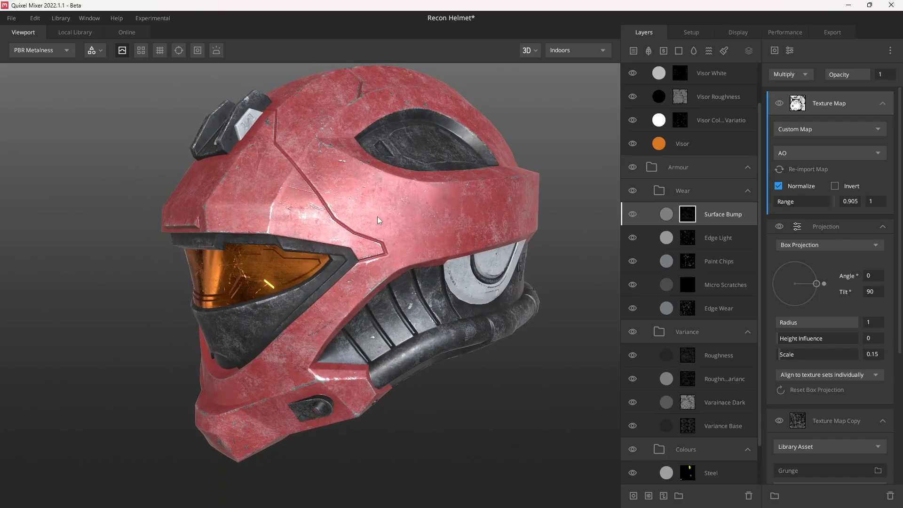
Set the Surface Bump layer's Height to -1 and Wrap to Underlying to 0.95, and check the helmet's side surface
click(671, 216)
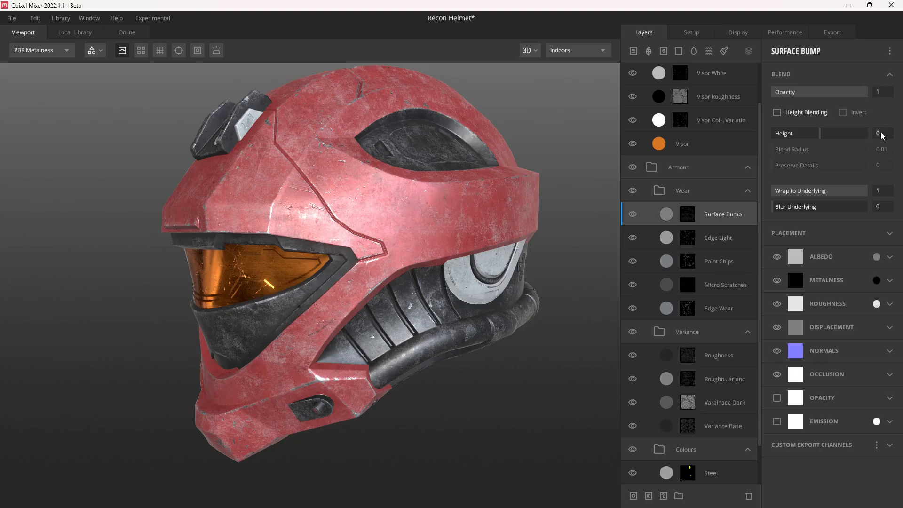
text(-1)
key(Return)
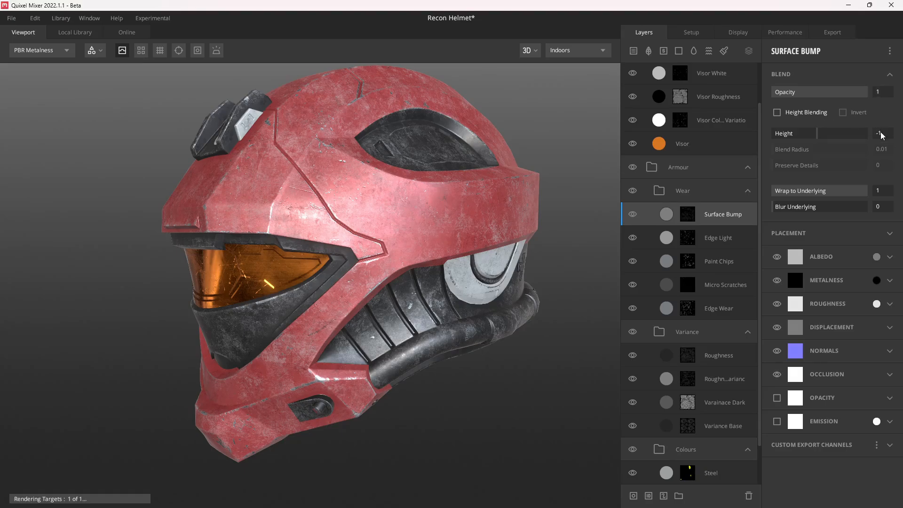
click(886, 195)
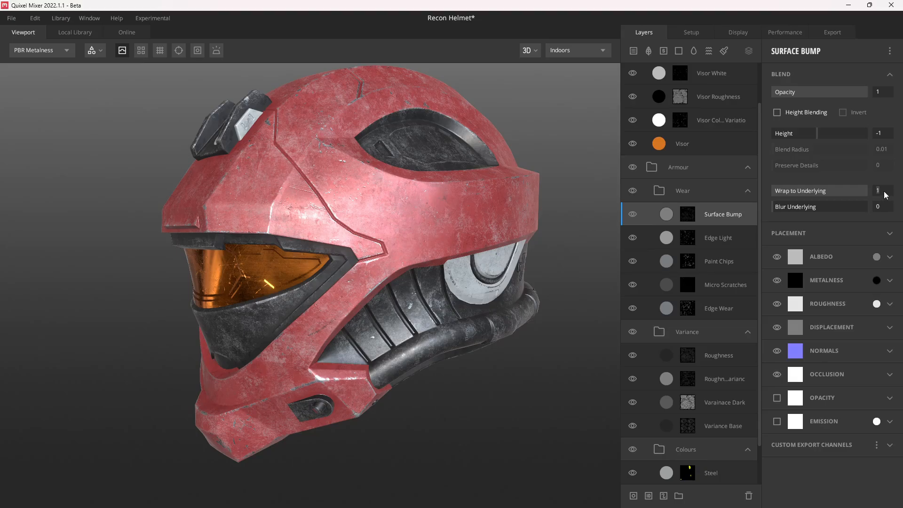
text(0.95)
key(Return)
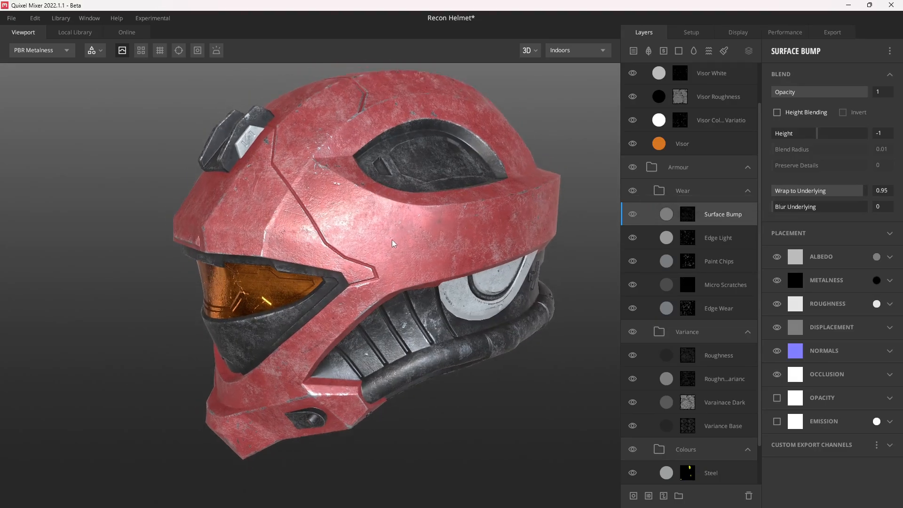
scroll(391, 239, up, 3)
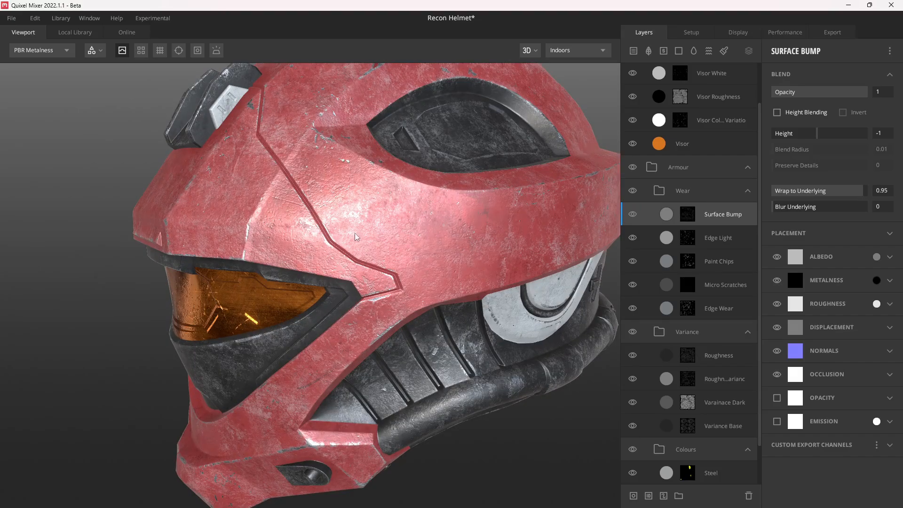
drag(355, 233, 367, 200)
scroll(376, 230, down, 2)
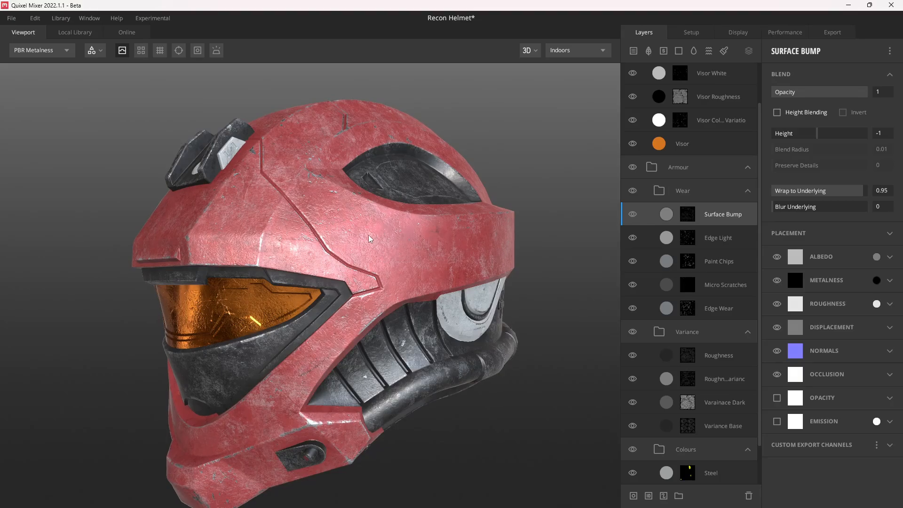
drag(368, 235, 405, 233)
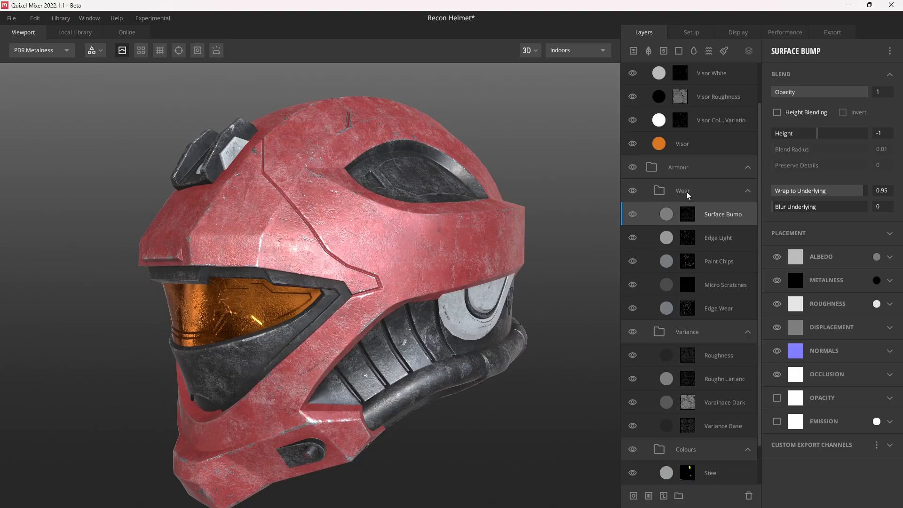
Add a Material ID mask to the Wear folder, select Bright Green, invert it, and check the wear around the helmet
drag(272, 231, 347, 228)
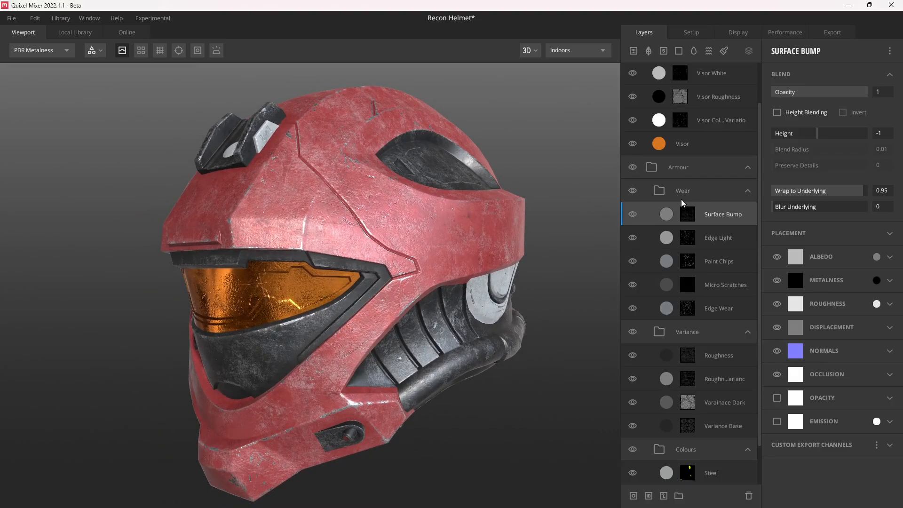
click(692, 195)
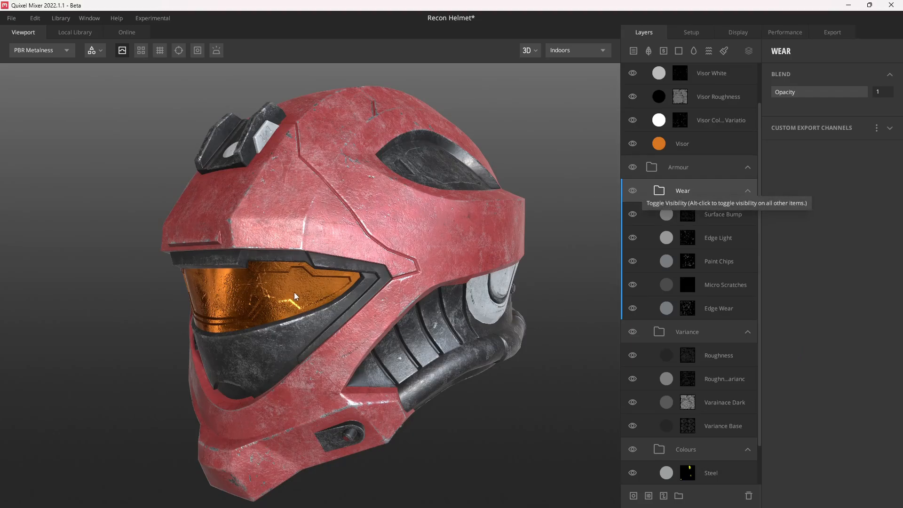
right_click(720, 188)
click(753, 350)
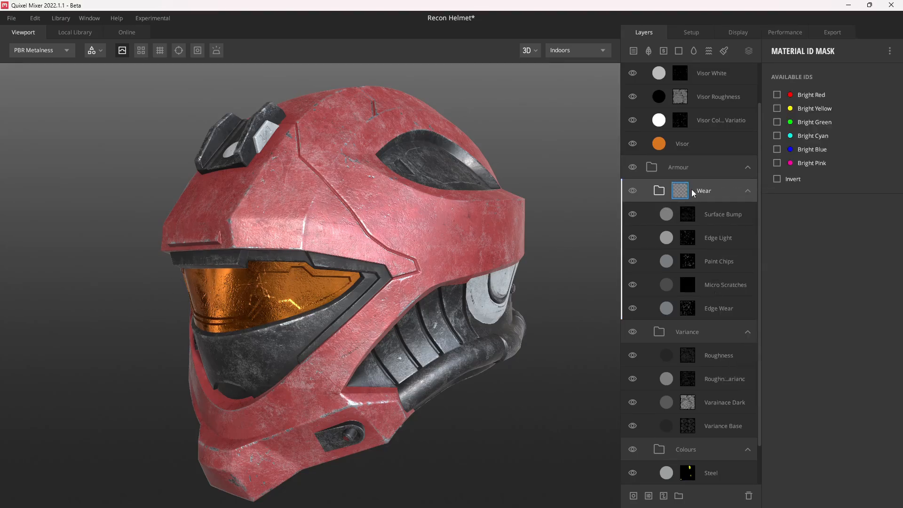
click(777, 123)
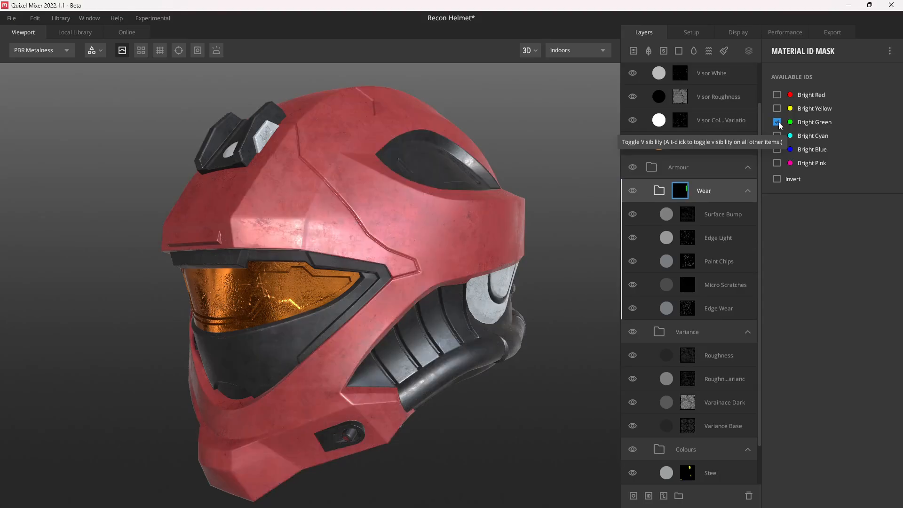
click(777, 180)
drag(321, 284, 372, 261)
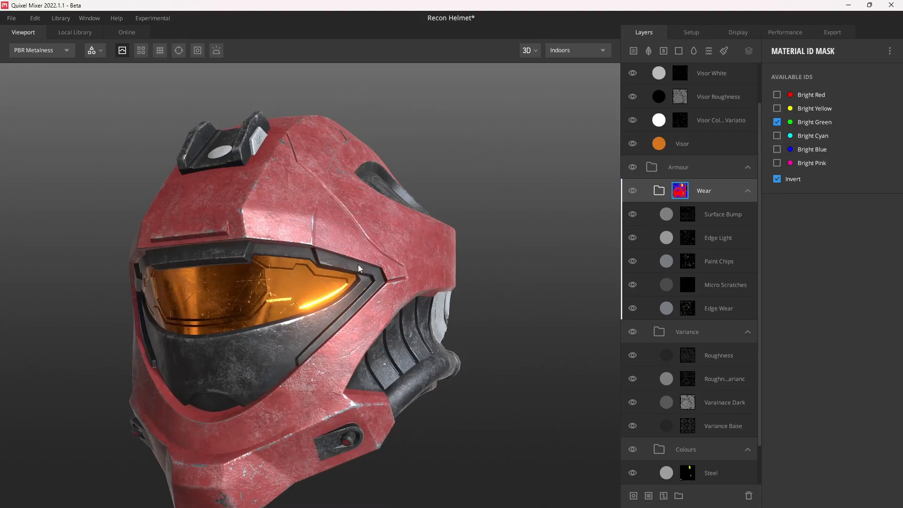
drag(216, 308, 324, 292)
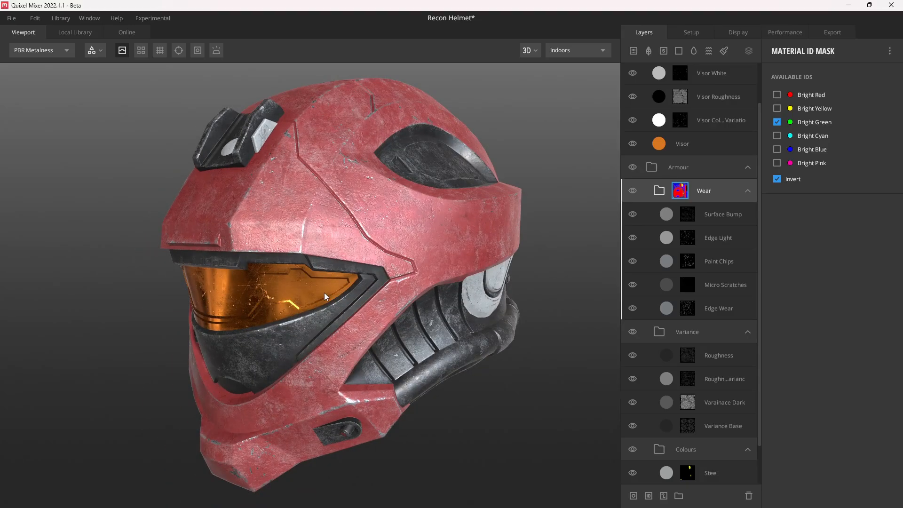
drag(371, 267, 404, 249)
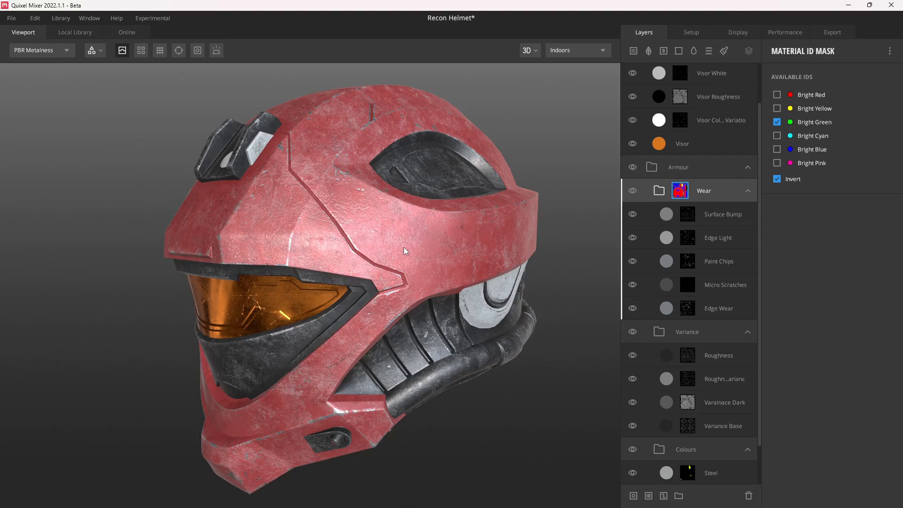
drag(403, 245, 397, 245)
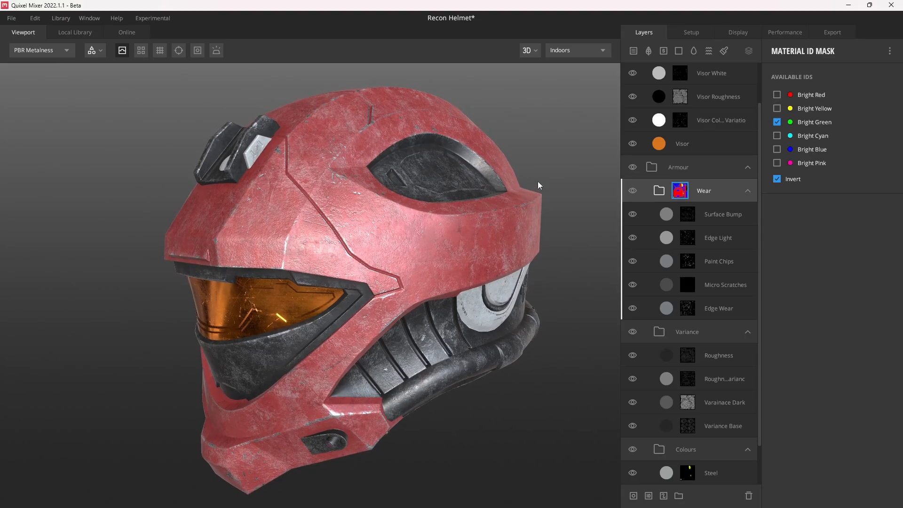
Set the Surface Bump layer's Opacity to 0.25 and compare the helmet's side with the layer hidden and shown
click(669, 212)
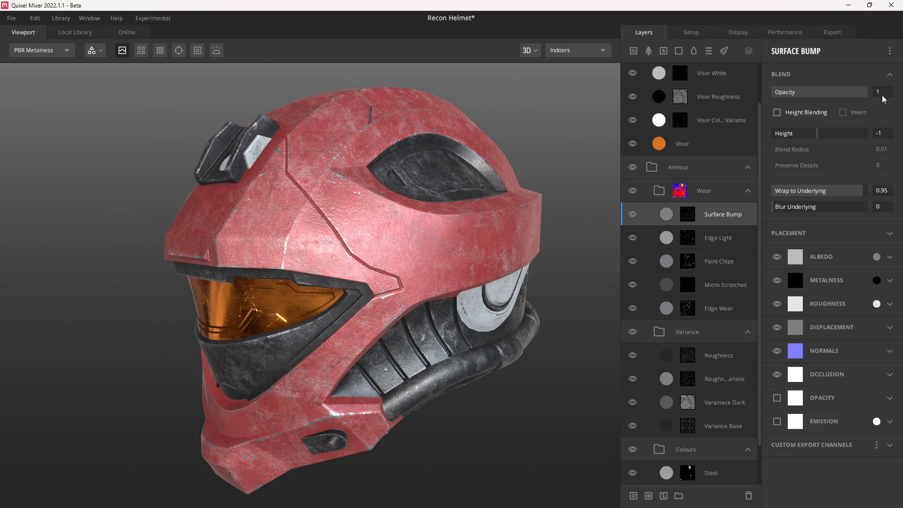
text(0.25)
key(Return)
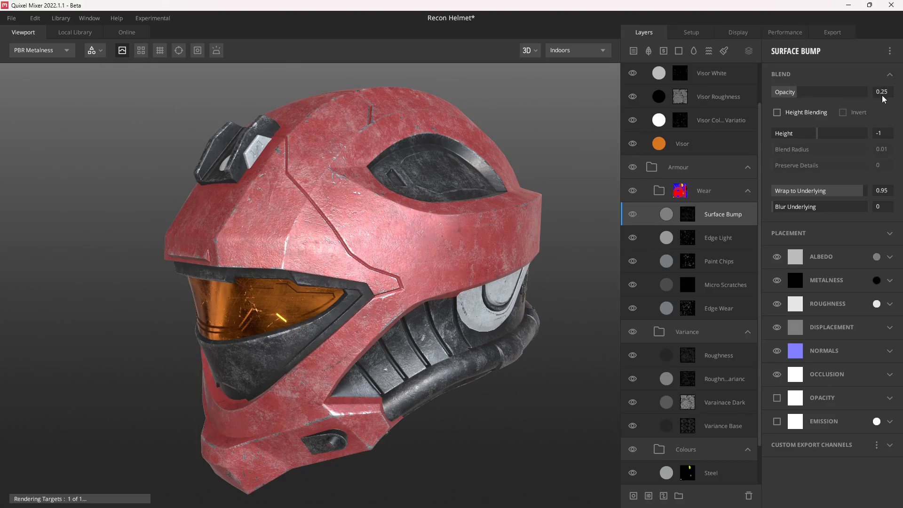
scroll(489, 235, up, 8)
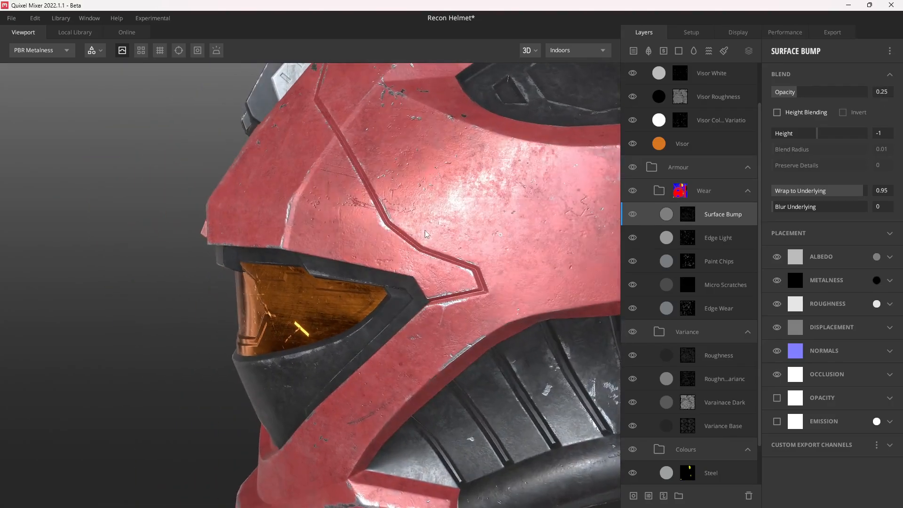
drag(512, 242, 475, 209)
click(630, 214)
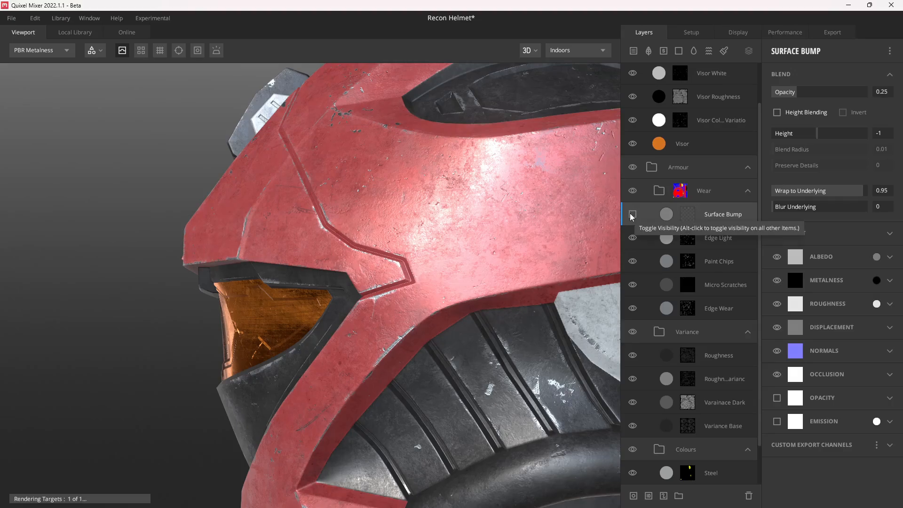
click(629, 214)
drag(541, 227, 292, 238)
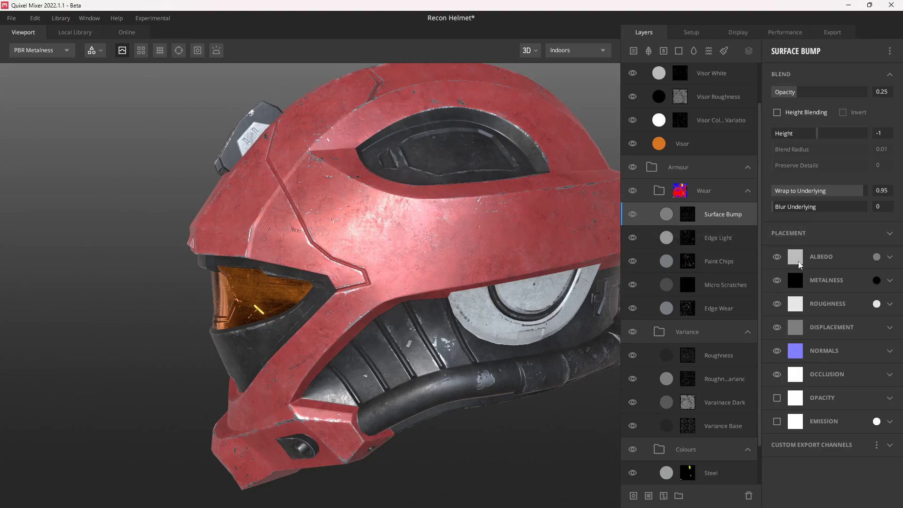
Darken the Surface Bump layer's Albedo colour and compare the layer hidden and shown in the Albedo display
click(876, 257)
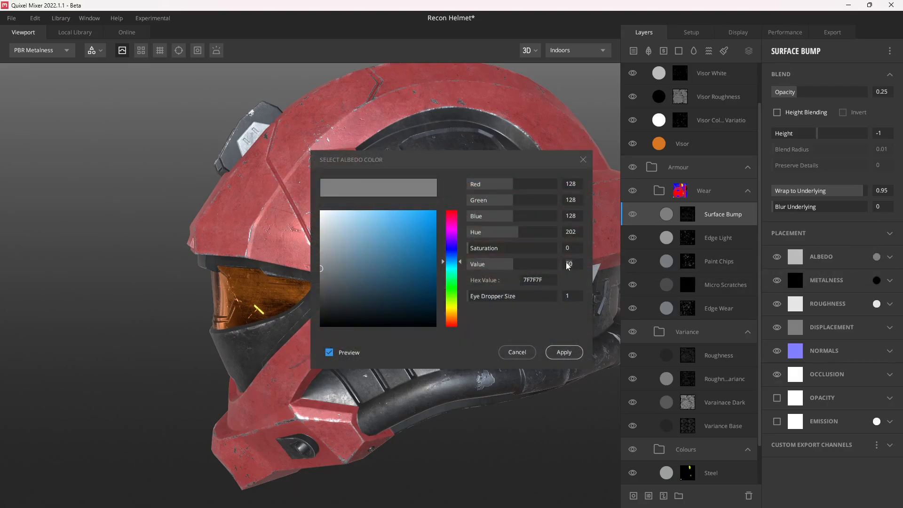
click(564, 352)
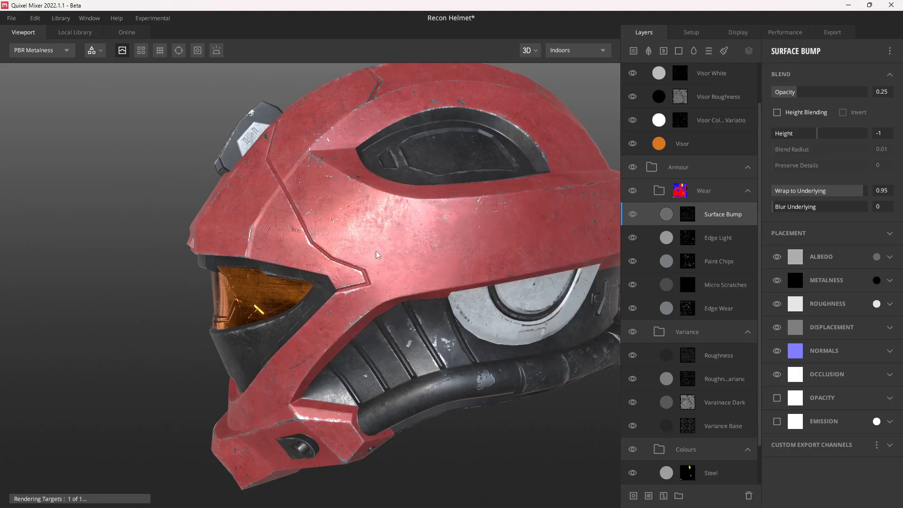
alt+drag(376, 250, 548, 192)
key(c)
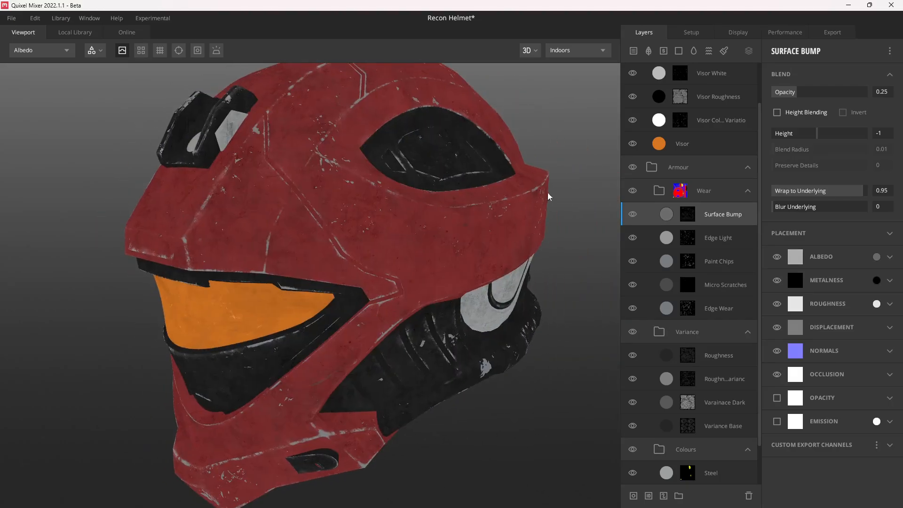
click(635, 213)
click(634, 213)
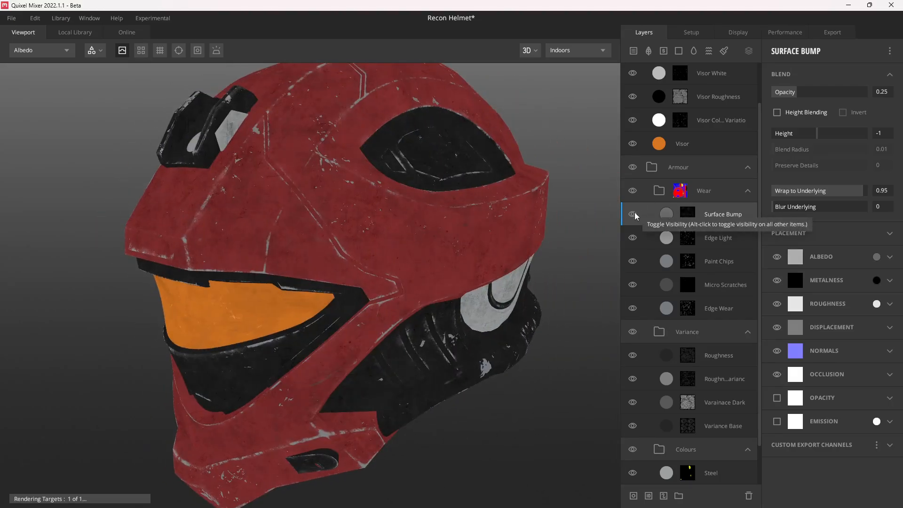
Examine the helmet's lower side in the Albedo display with Surface Bump hidden and shown, and again in the PBR Metalness display
alt+drag(452, 307, 433, 305)
alt+middle_drag(434, 306, 386, 218)
scroll(387, 218, up, 4)
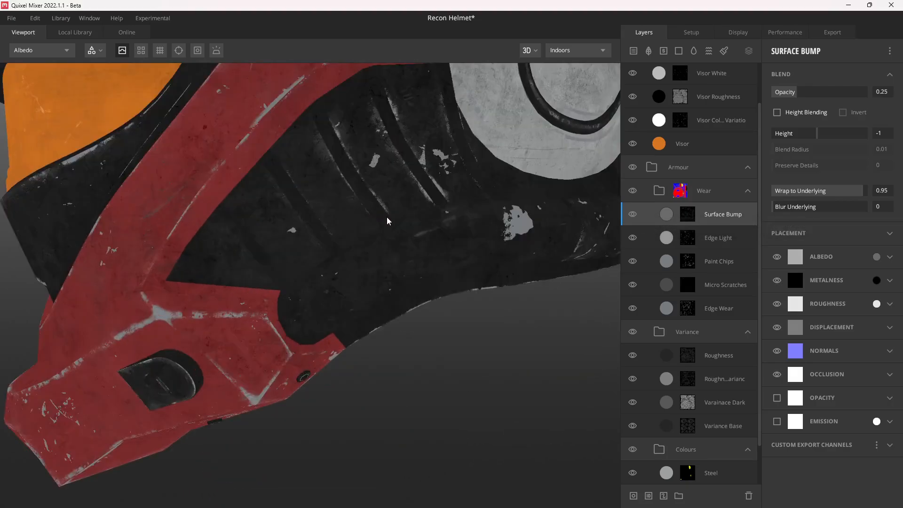
alt+middle_drag(422, 195, 390, 213)
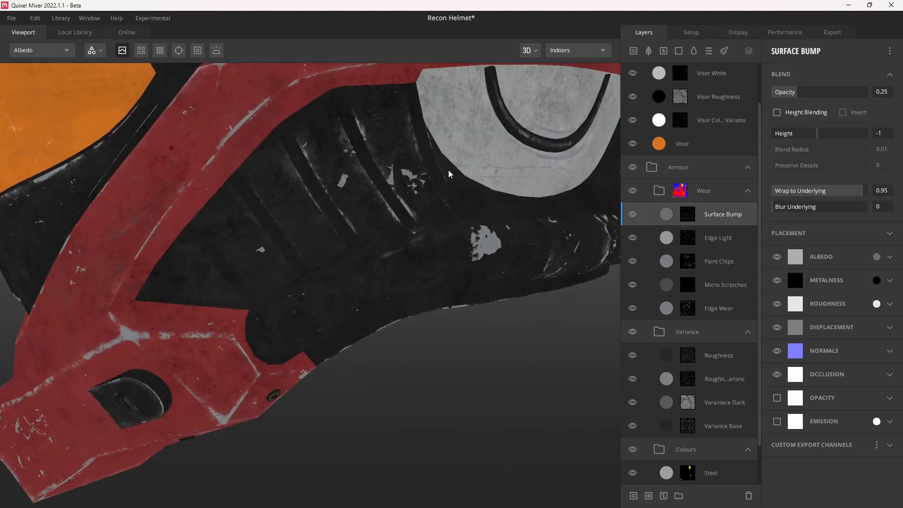
click(633, 214)
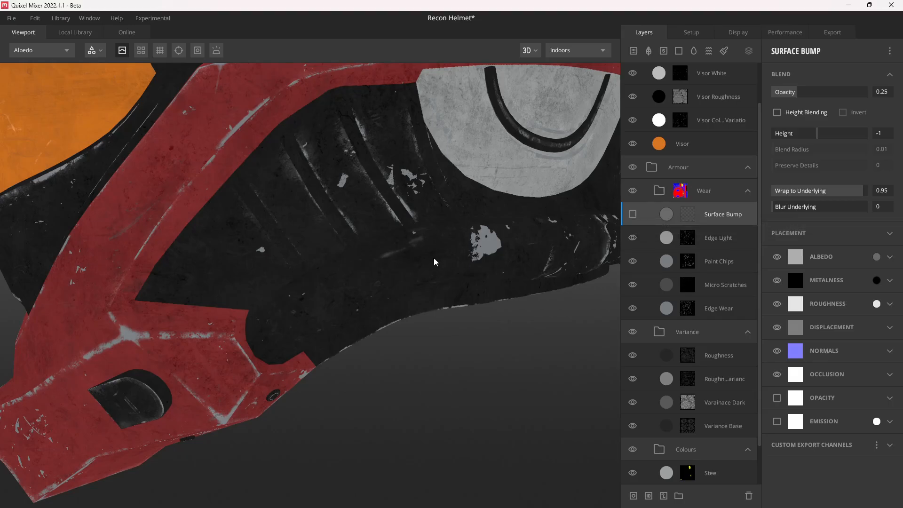
click(632, 215)
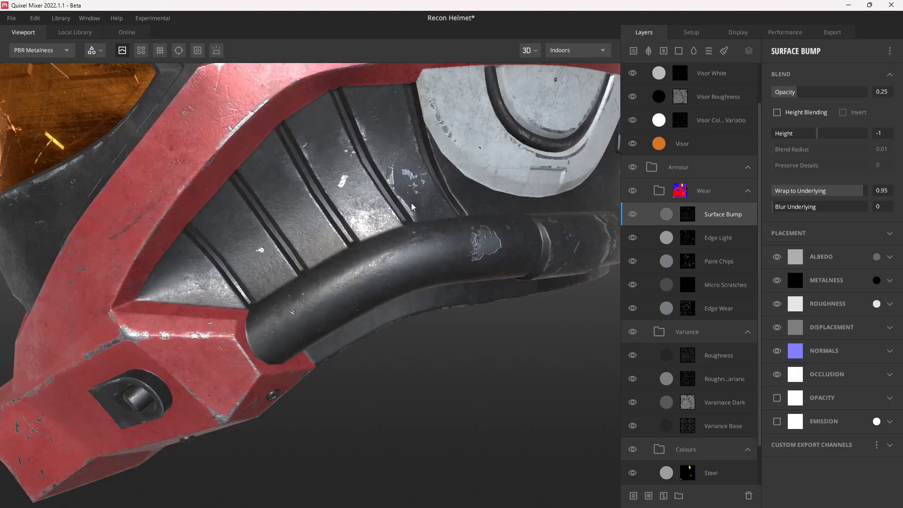
scroll(411, 202, down, 3)
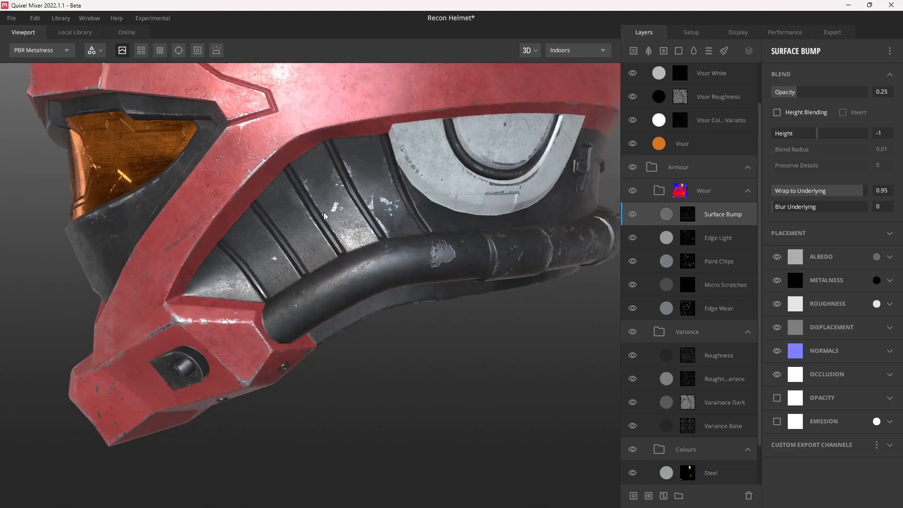
scroll(361, 212, up, 2)
drag(360, 213, 328, 200)
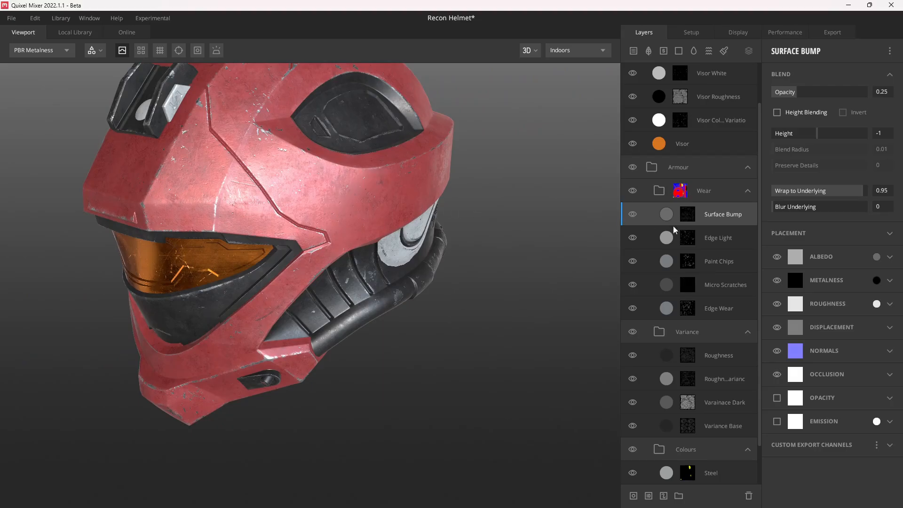
Set the Surface Bump layer's Metalness colour Value to 50 and compare the layer hidden and shown in the Metalness display
click(876, 281)
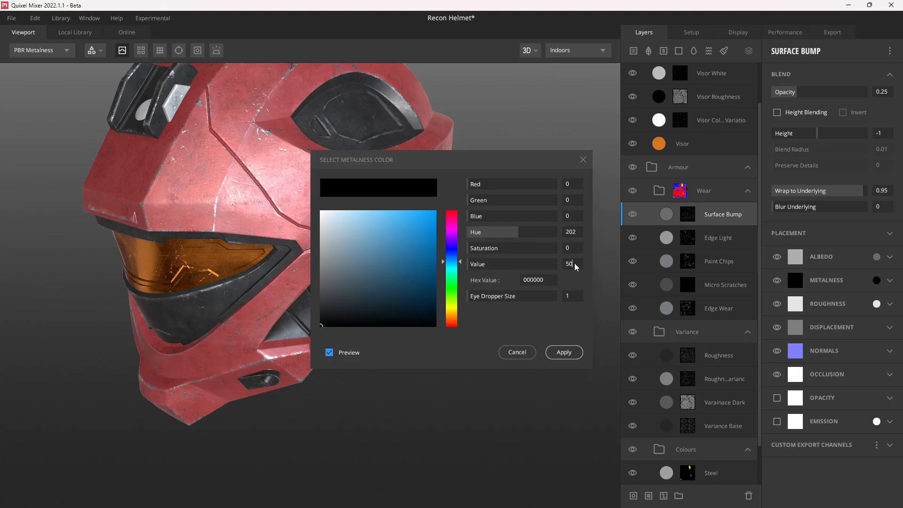
click(564, 352)
drag(354, 256, 315, 222)
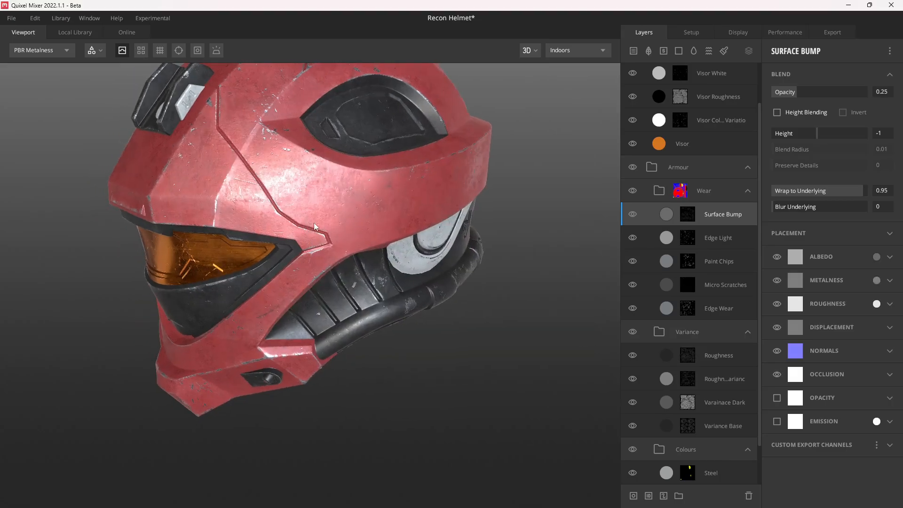
middle_drag(314, 222, 359, 264)
key(m)
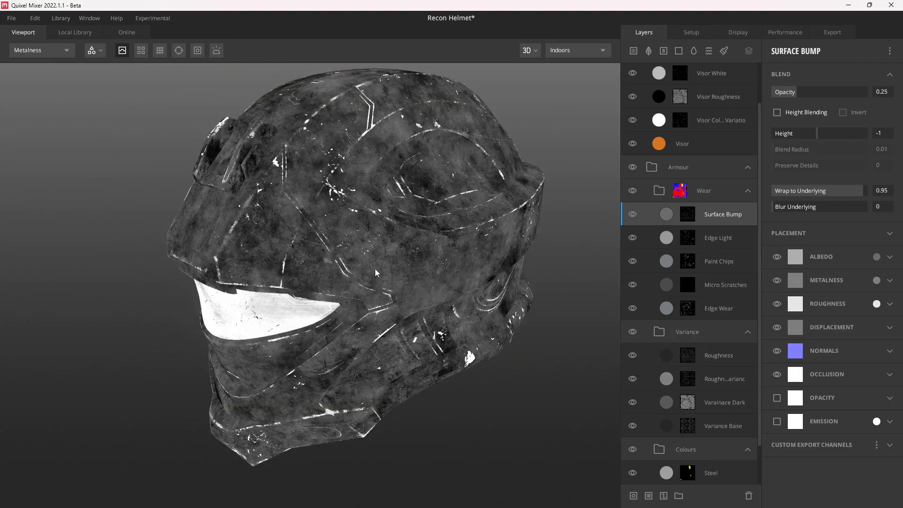
drag(382, 264, 345, 252)
scroll(346, 258, up, 3)
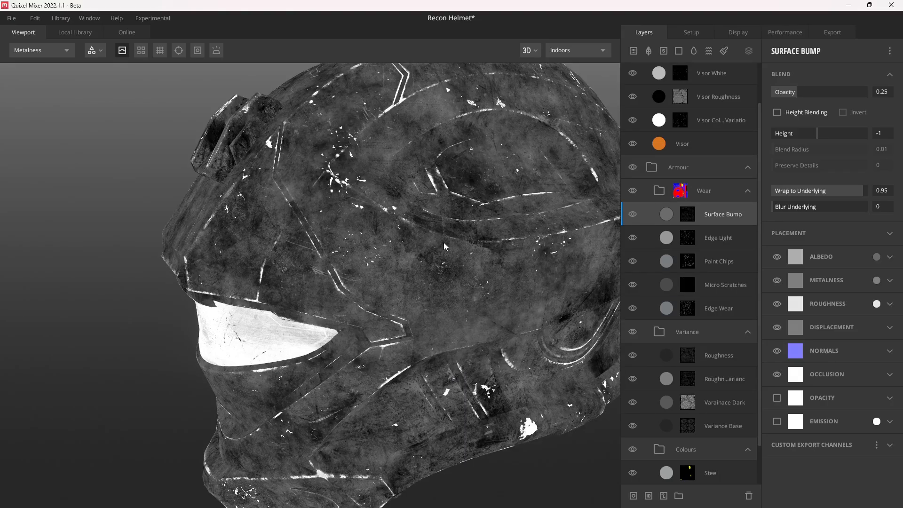
click(634, 215)
click(634, 215)
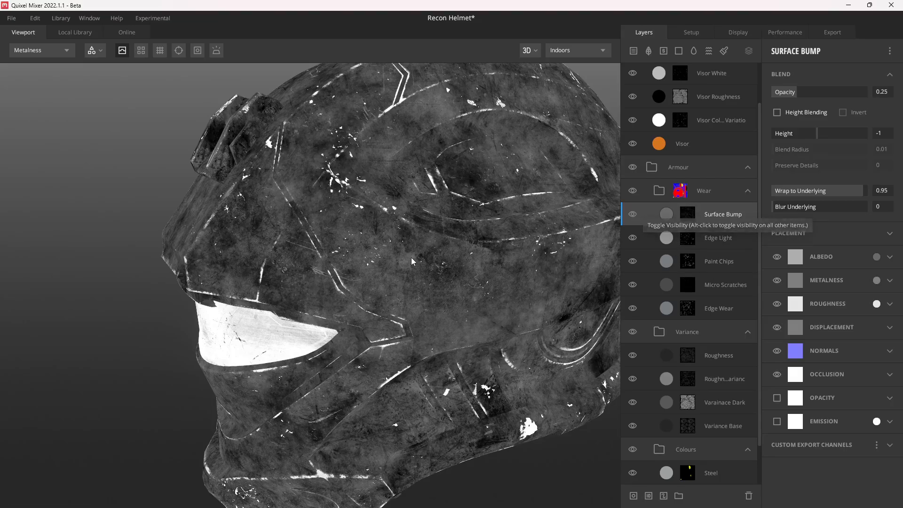
key(m)
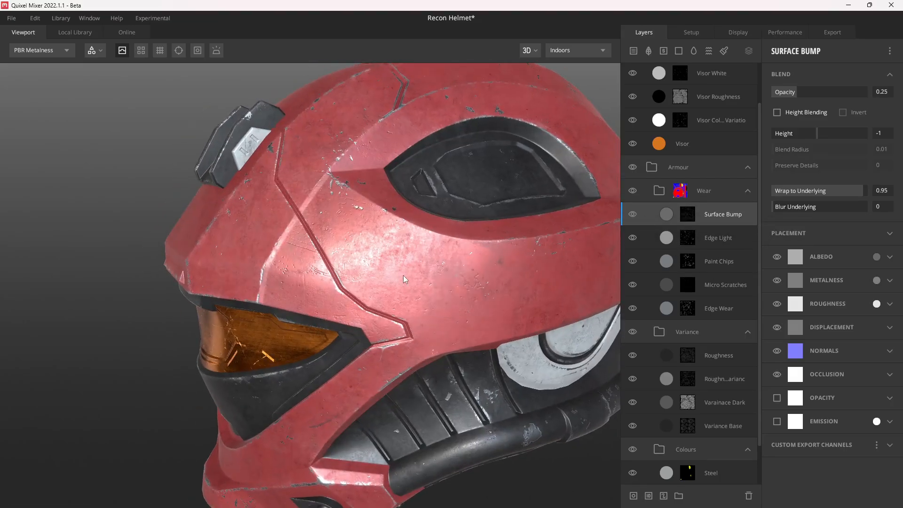
Set the Surface Bump layer's Roughness colour Value to 23
click(876, 304)
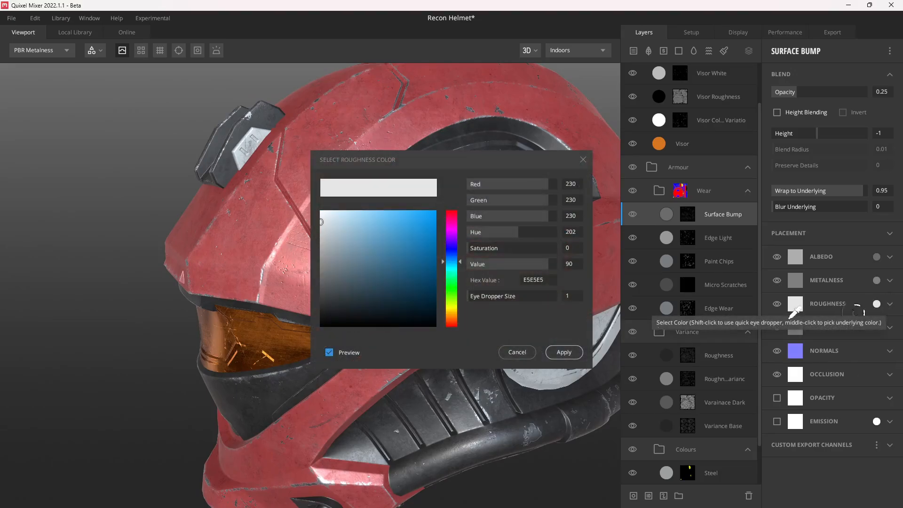
click(568, 263)
text(23)
click(564, 352)
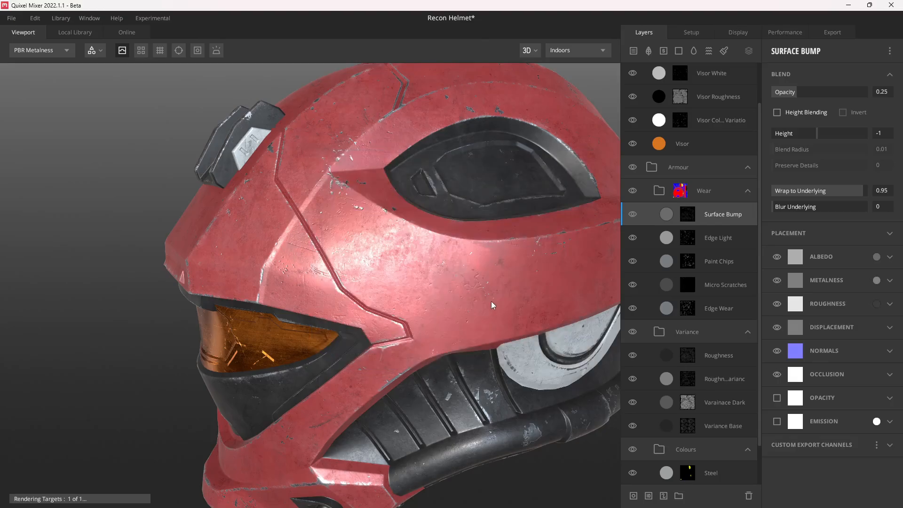
Examine the Surface Bump wear in the PBR display on the helmet's side, front and side recess
scroll(483, 312, down, 3)
middle_drag(481, 314, 414, 267)
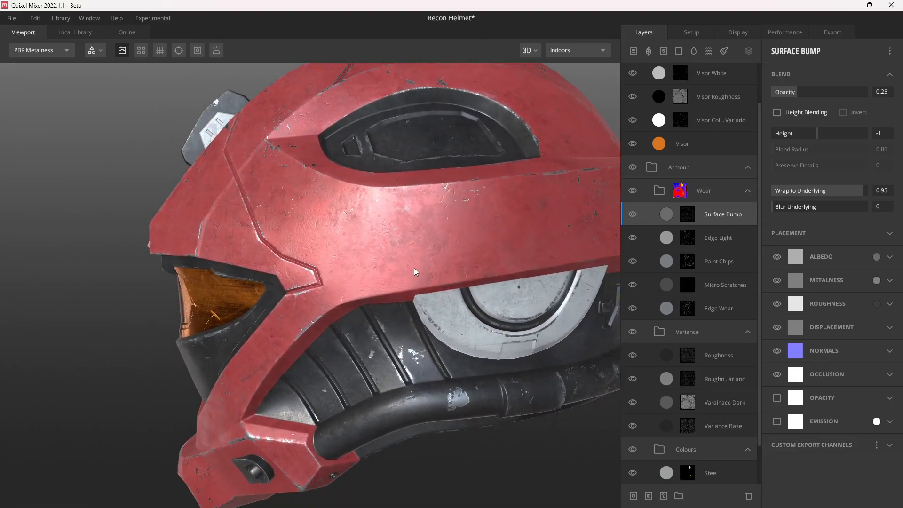
scroll(400, 270, down, 2)
mouse_move(399, 269)
mouse_down()
mouse_move(348, 278)
mouse_move(387, 311)
mouse_move(415, 291)
mouse_move(408, 275)
mouse_move(397, 289)
mouse_move(284, 296)
mouse_move(428, 318)
mouse_move(405, 307)
mouse_move(414, 314)
mouse_move(408, 286)
mouse_move(408, 295)
mouse_up()
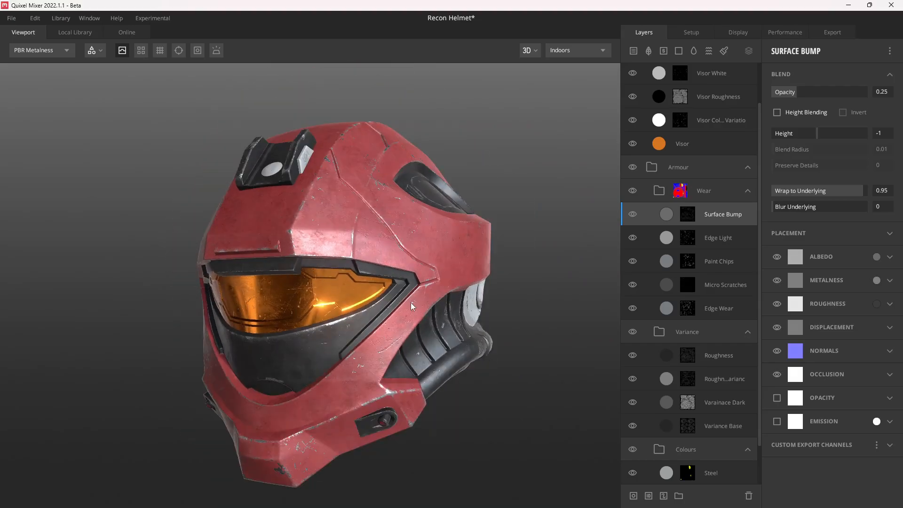
drag(420, 300, 384, 307)
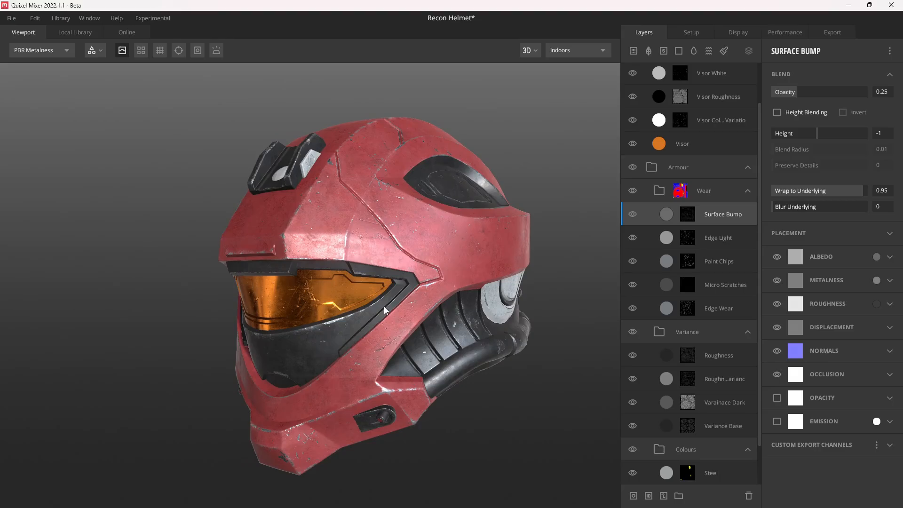
drag(385, 306, 456, 140)
scroll(482, 200, up, 4)
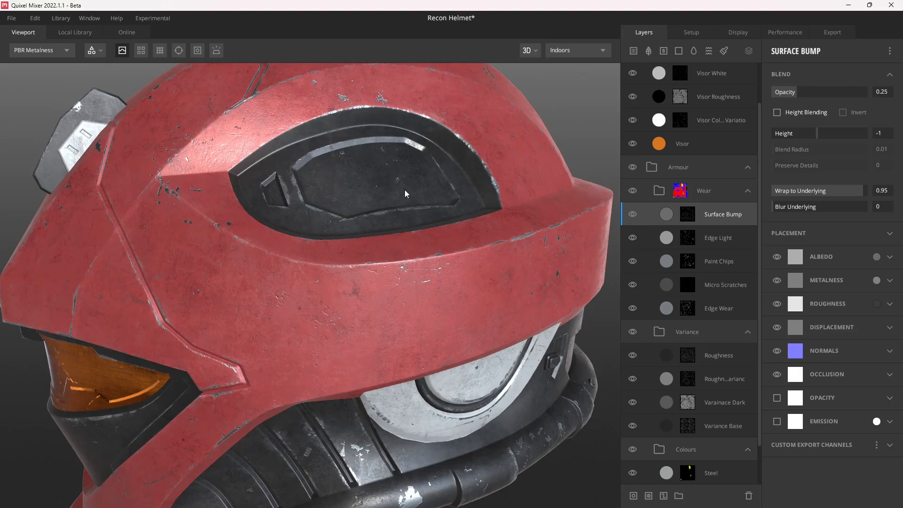
Add a solid layer above the Visor folder and name it Dirt
scroll(351, 236, down, 5)
drag(352, 236, 399, 287)
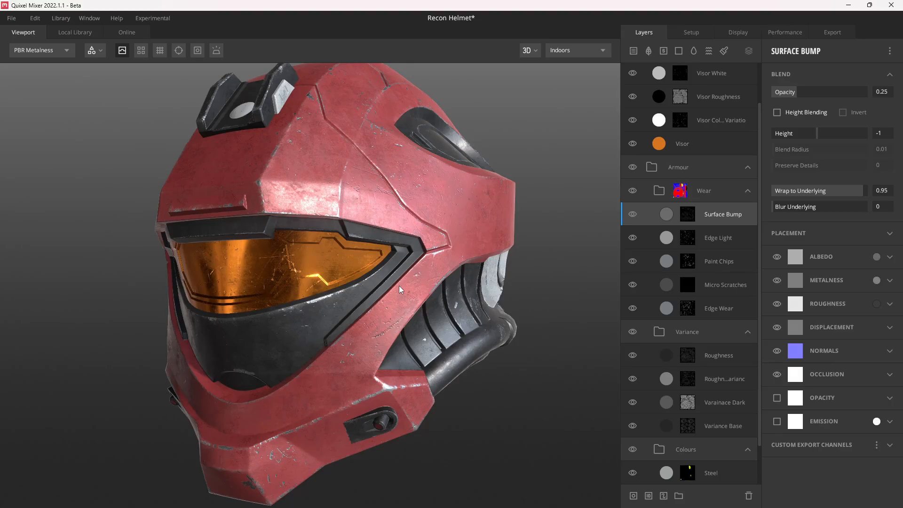
drag(380, 207, 360, 217)
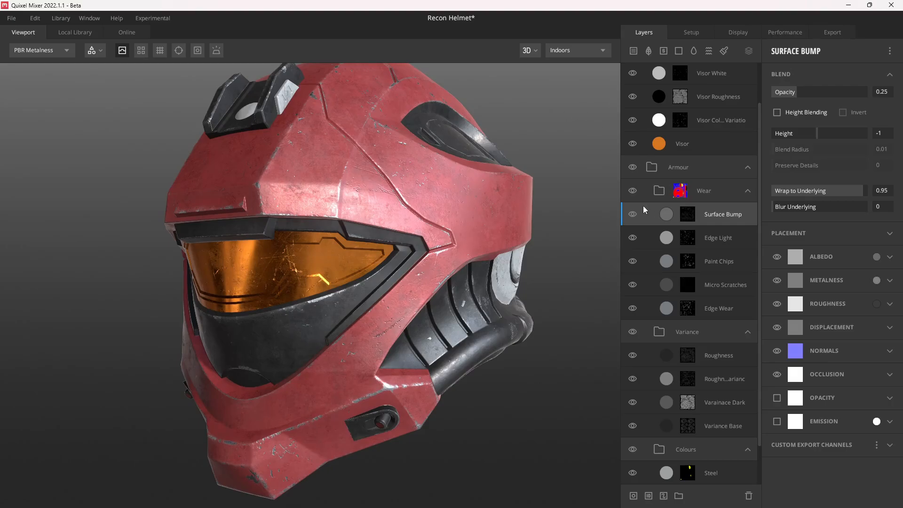
scroll(668, 202, up, 2)
click(701, 85)
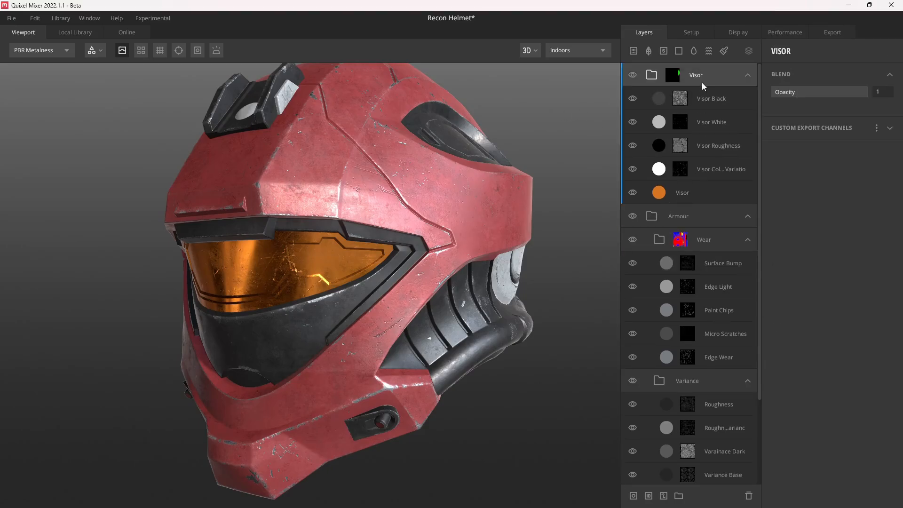
click(681, 52)
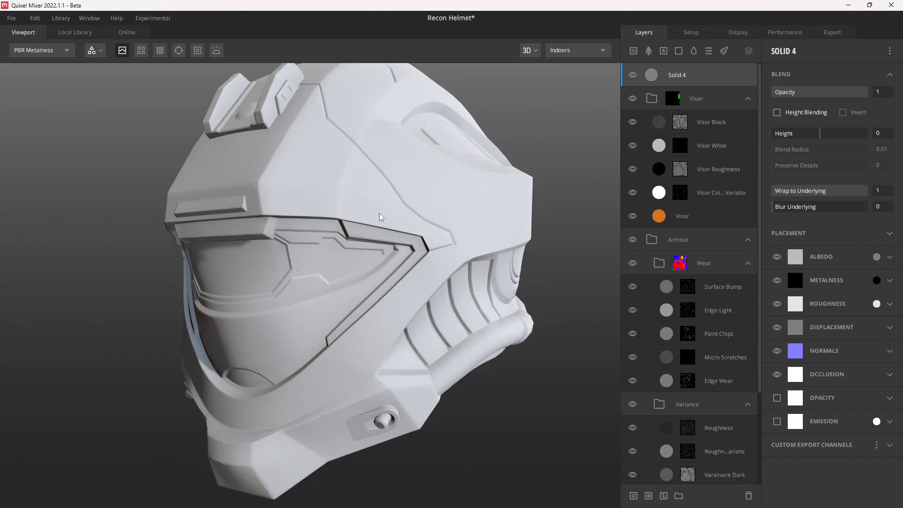
double_click(685, 78)
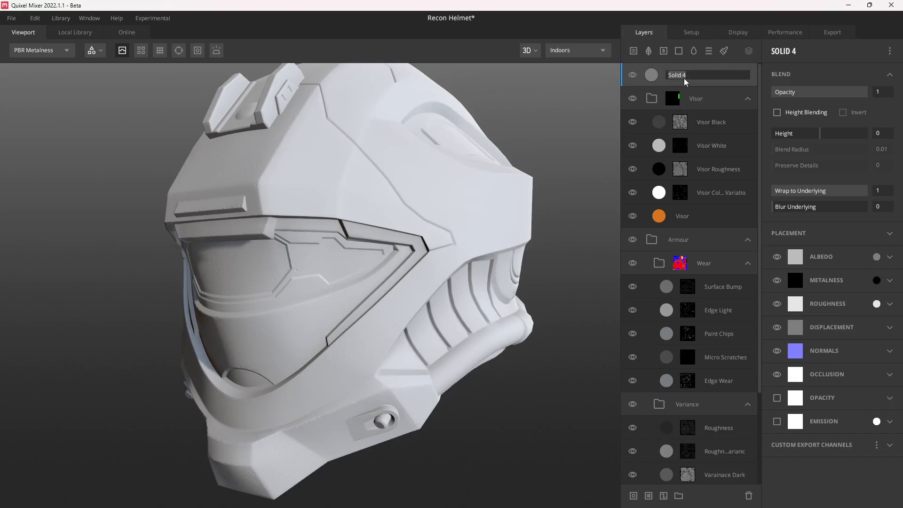
text(Dirt)
key(Return)
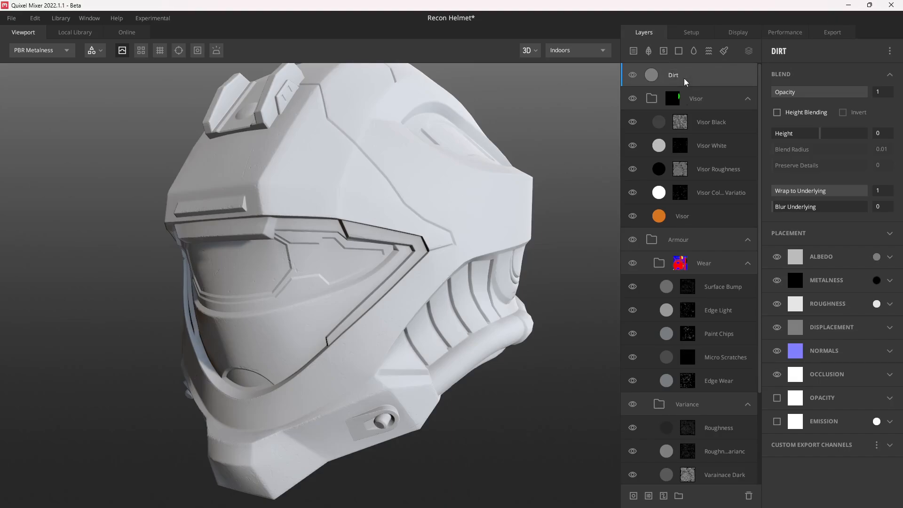
Give the Dirt layer a mask with a Curvature component set to Cavities Only, and display the layer mask on the helmet
right_click(683, 78)
click(723, 185)
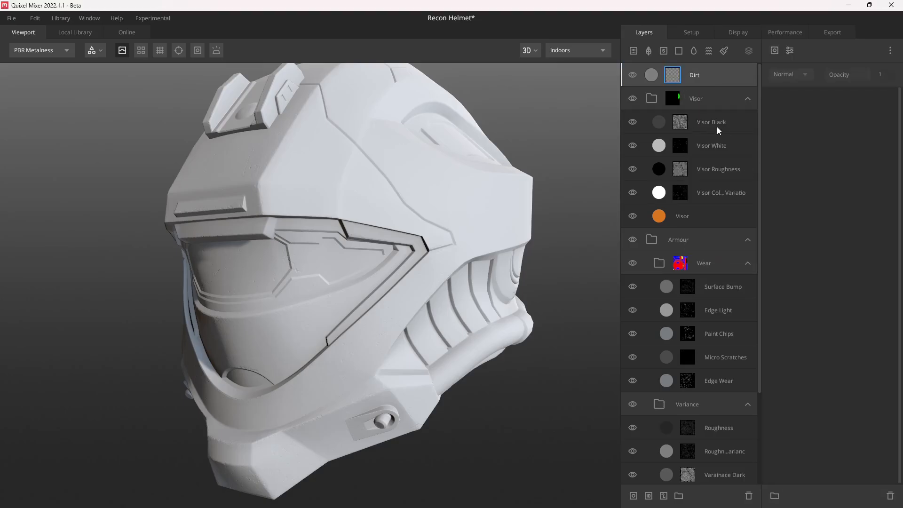
click(776, 51)
click(797, 133)
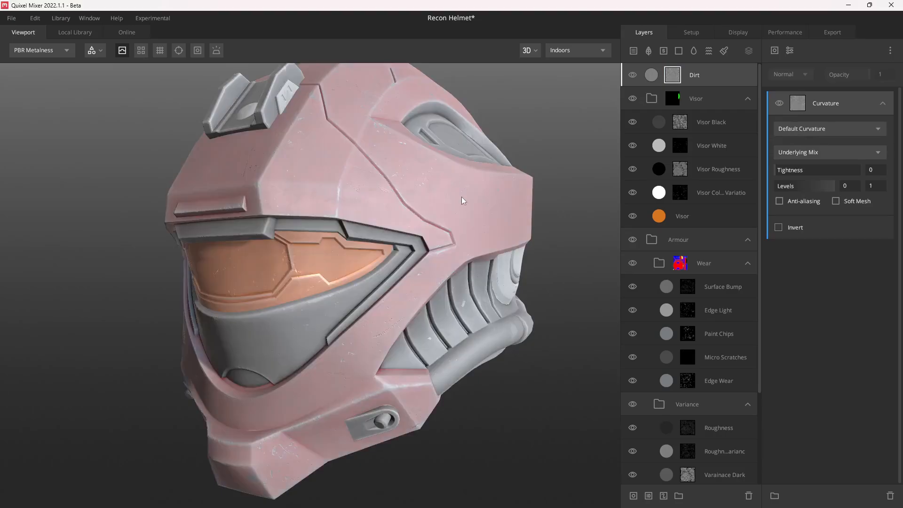
key(m)
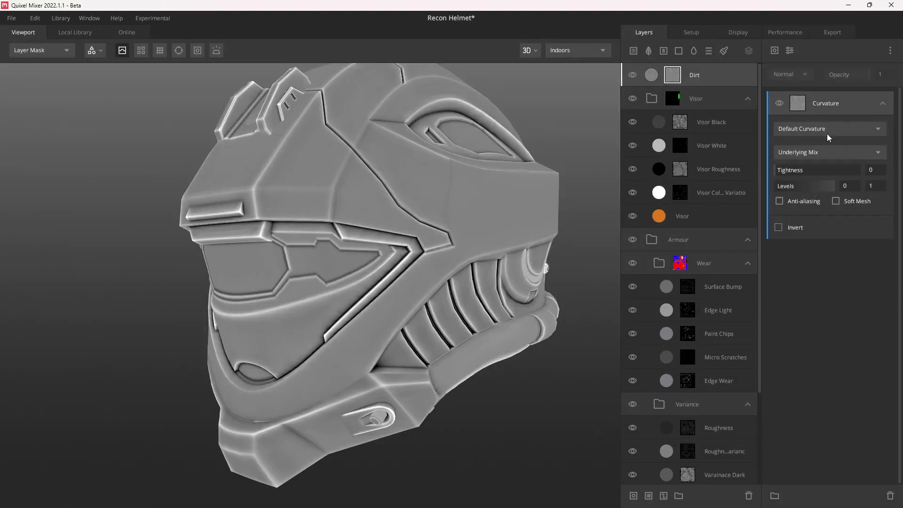
click(828, 137)
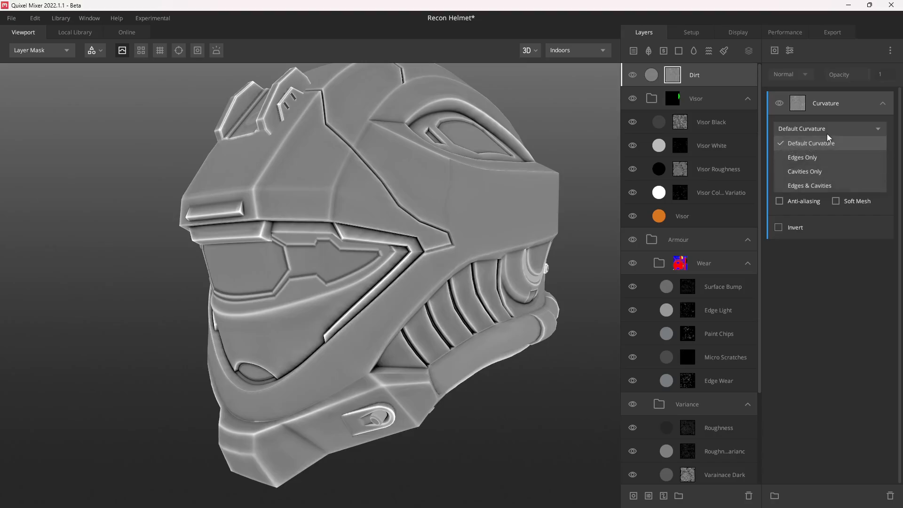
click(813, 171)
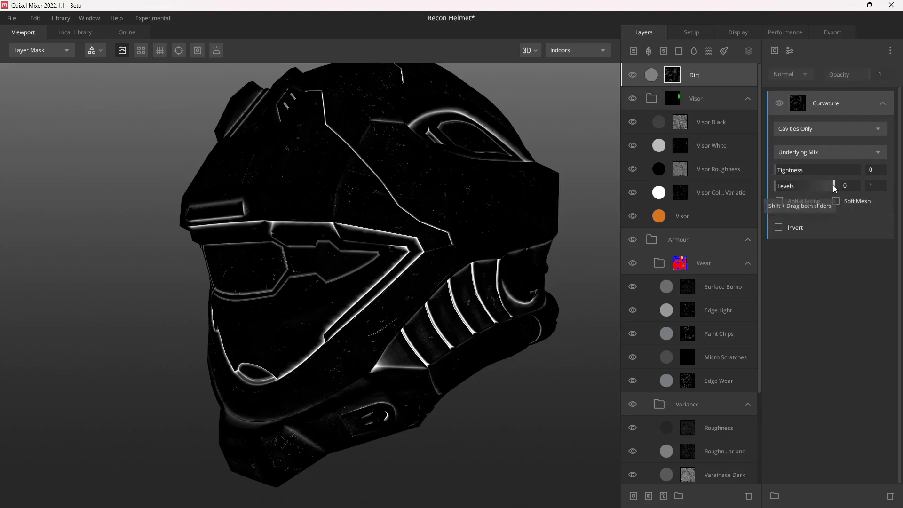
Lower the upper Levels limit of the Dirt mask's Curvature component to 0.635
drag(834, 186, 814, 189)
drag(806, 187, 813, 187)
drag(453, 247, 463, 248)
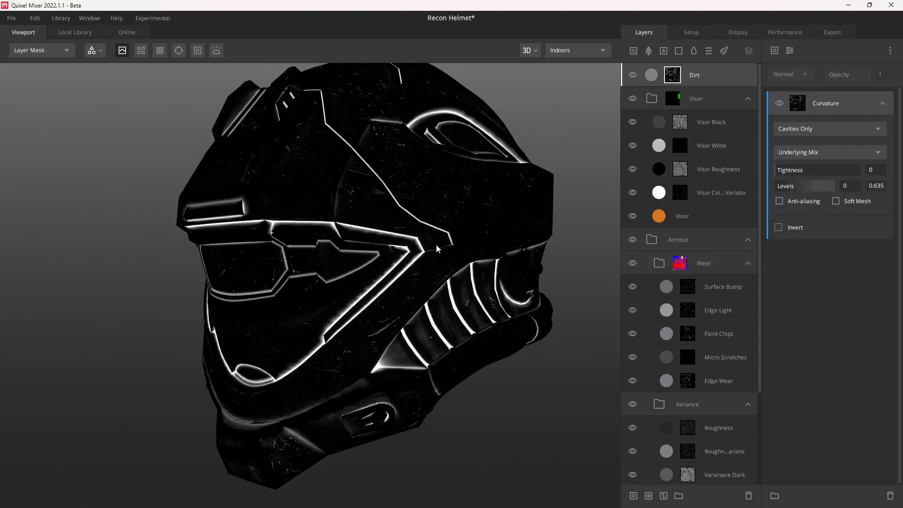
Add a Texture Map component to the Dirt mask and load the AO image as its custom map
click(774, 50)
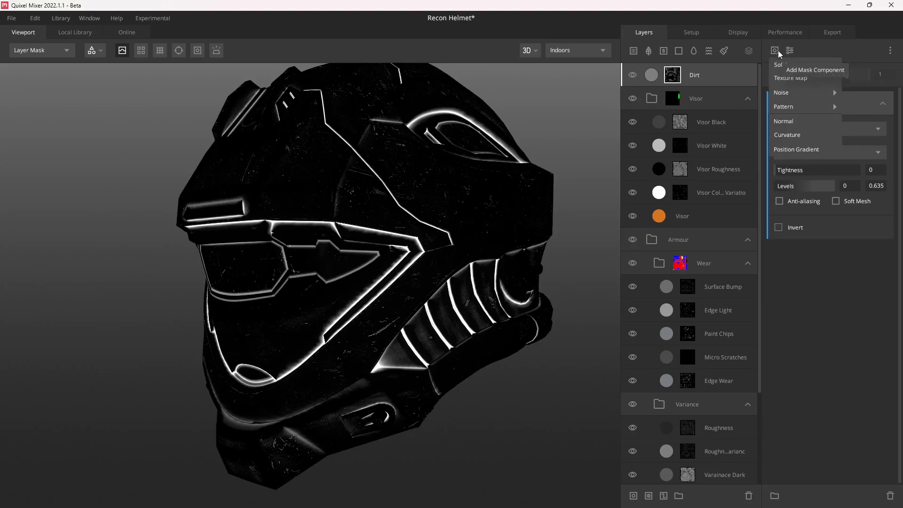
click(798, 78)
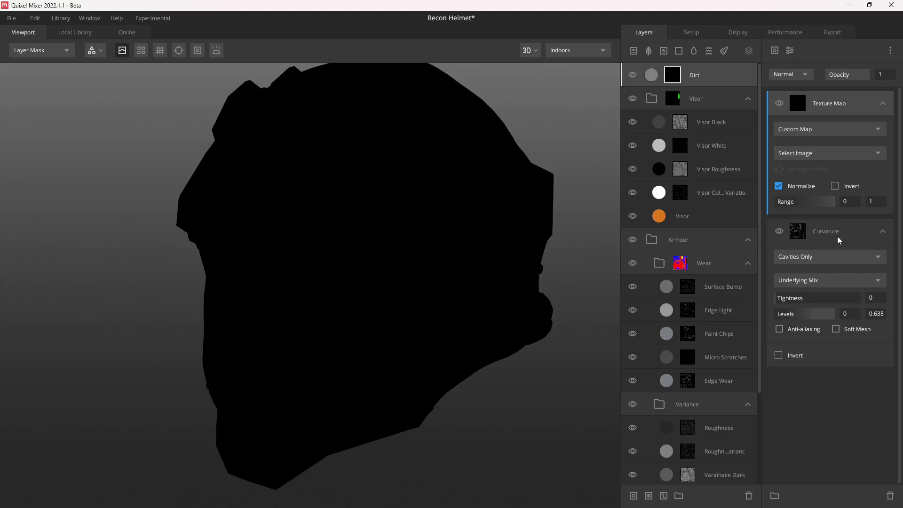
click(822, 129)
click(806, 142)
click(808, 153)
click(812, 183)
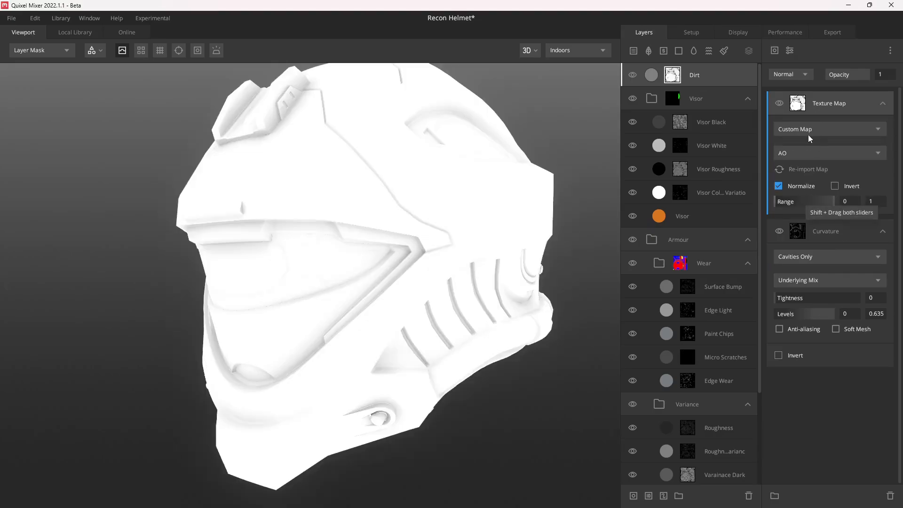
Set the AO texture map to Add blending, invert it, and lower its upper Range limit to 0.659
click(799, 75)
click(798, 101)
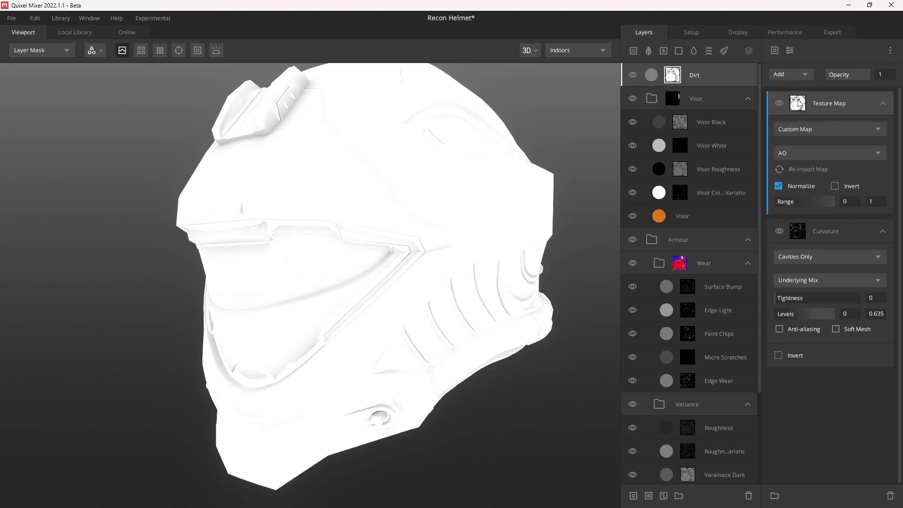
click(835, 186)
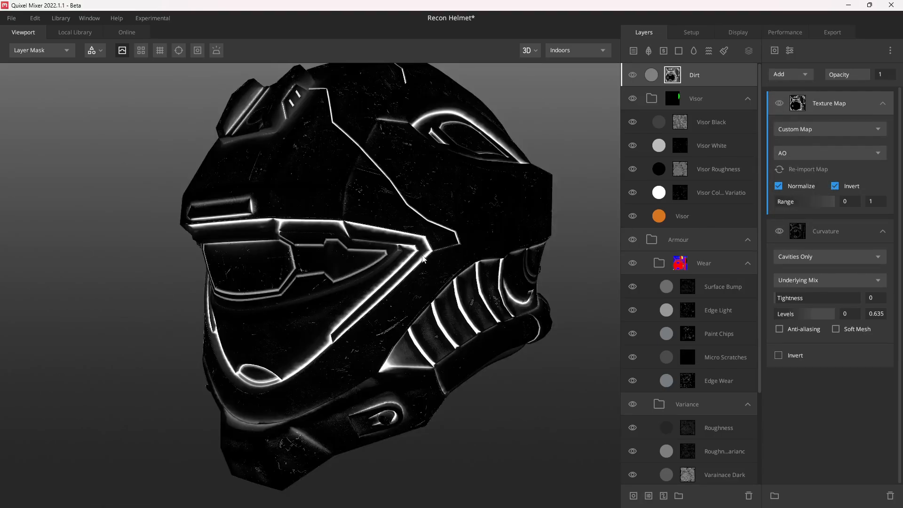
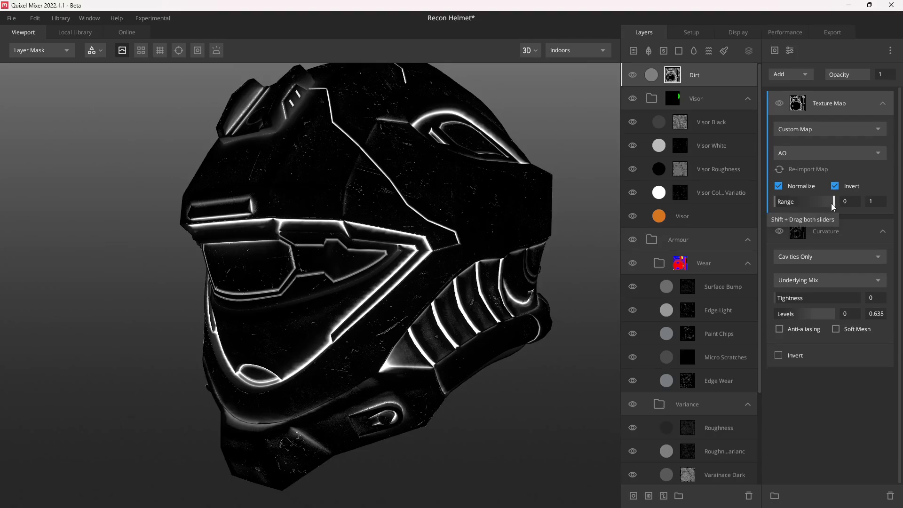
drag(832, 204, 815, 203)
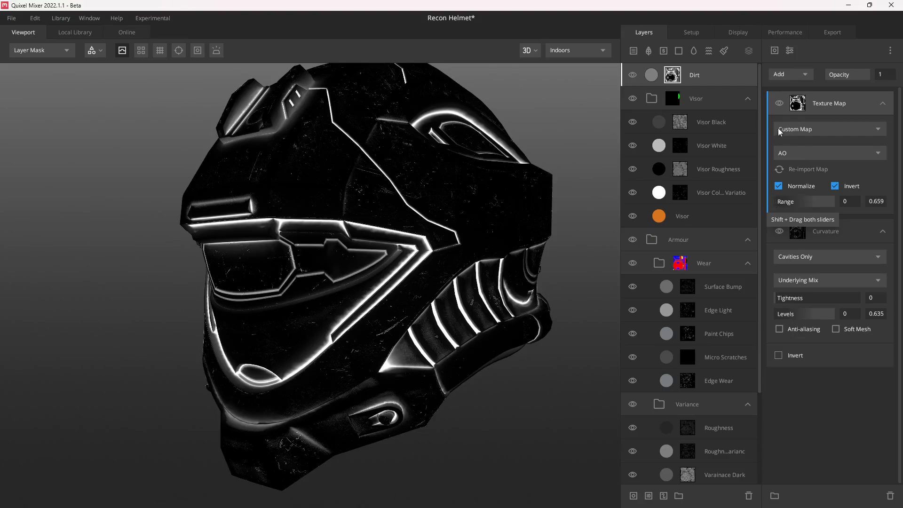
click(779, 103)
click(779, 103)
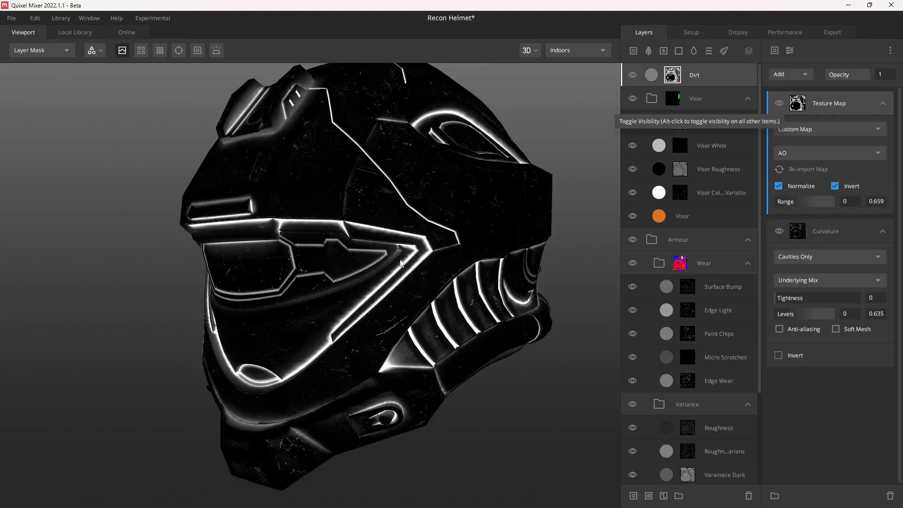
drag(303, 290, 339, 287)
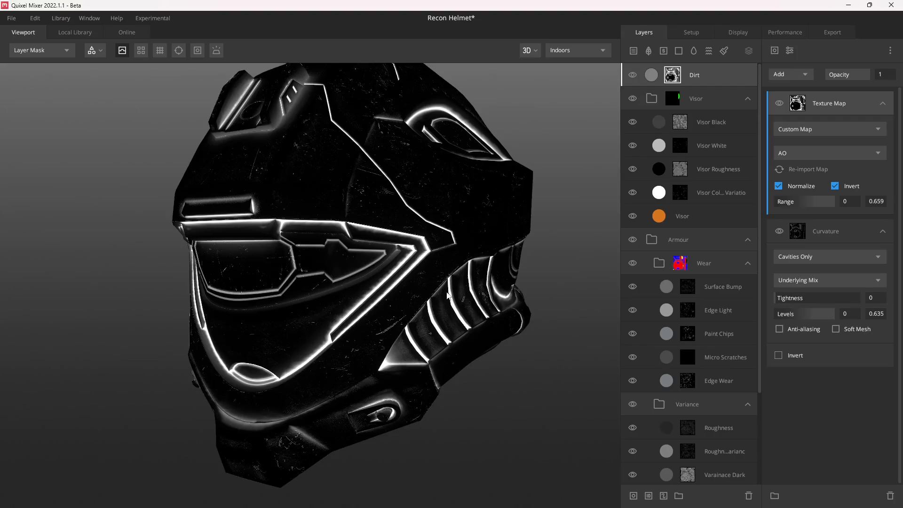
Add a Perlin noise component to the Dirt mask and blend it with Multiply
click(777, 50)
mouse_move(800, 92)
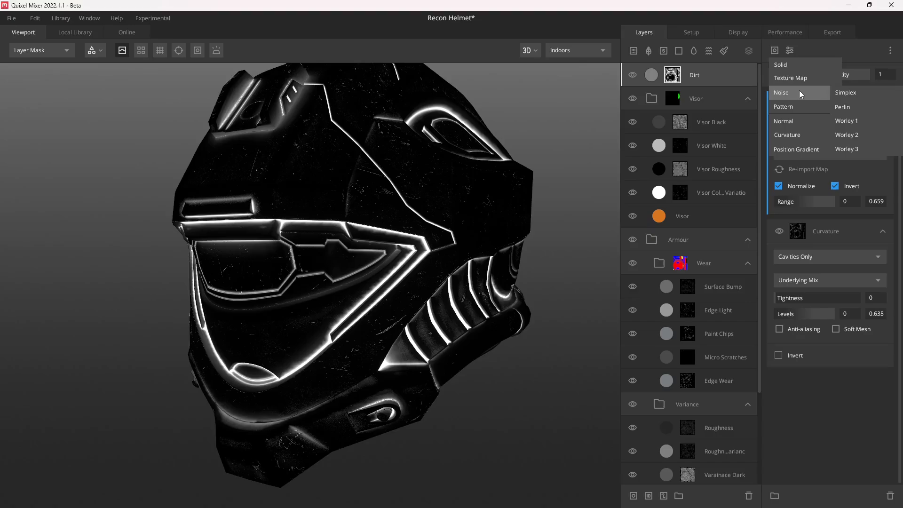
click(849, 107)
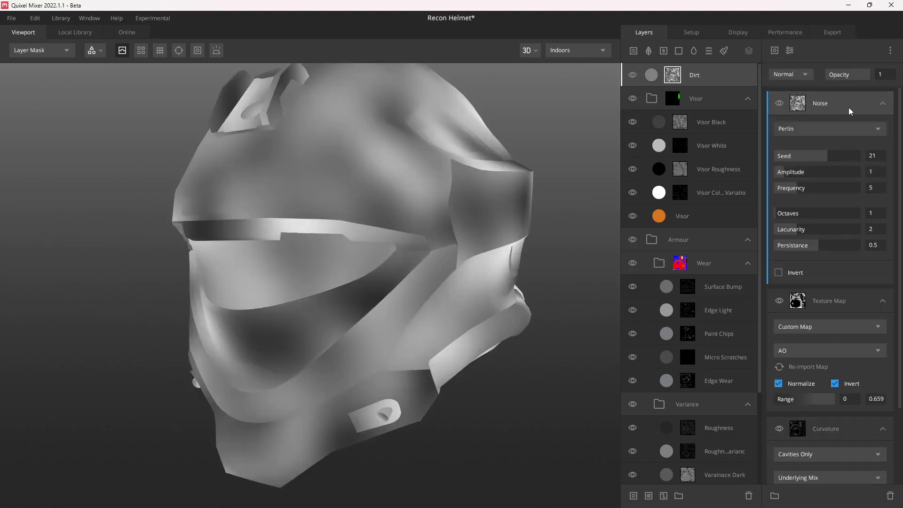
click(794, 74)
click(797, 129)
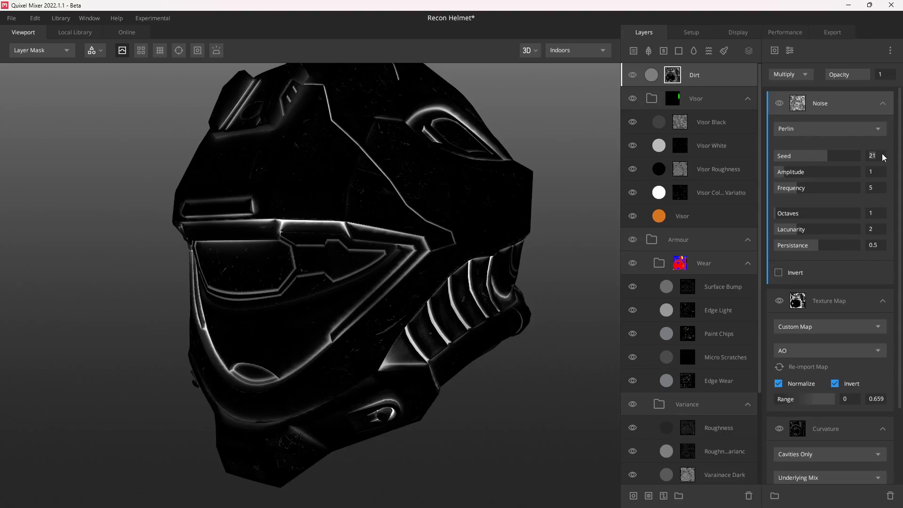
Set the Perlin noise's Seed to -39, Amplitude to 2 and Frequency to 2
text(39)
key(Return)
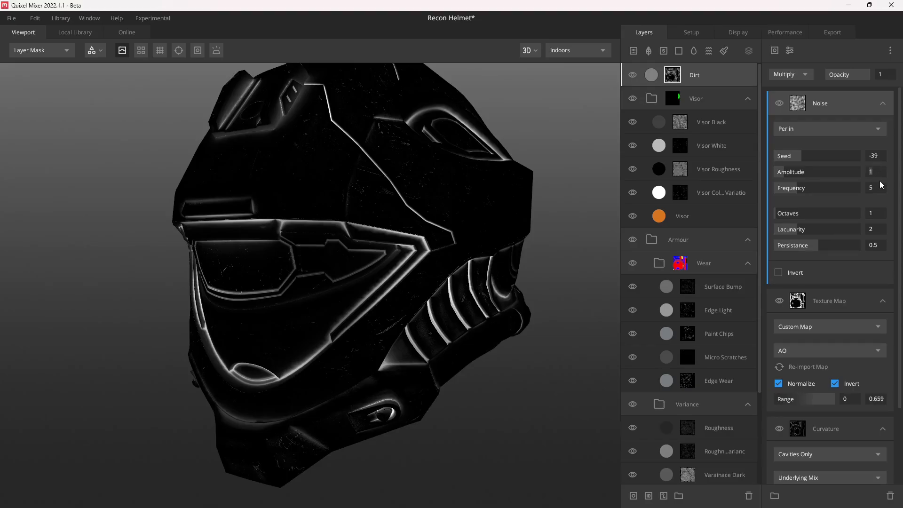
key(Return)
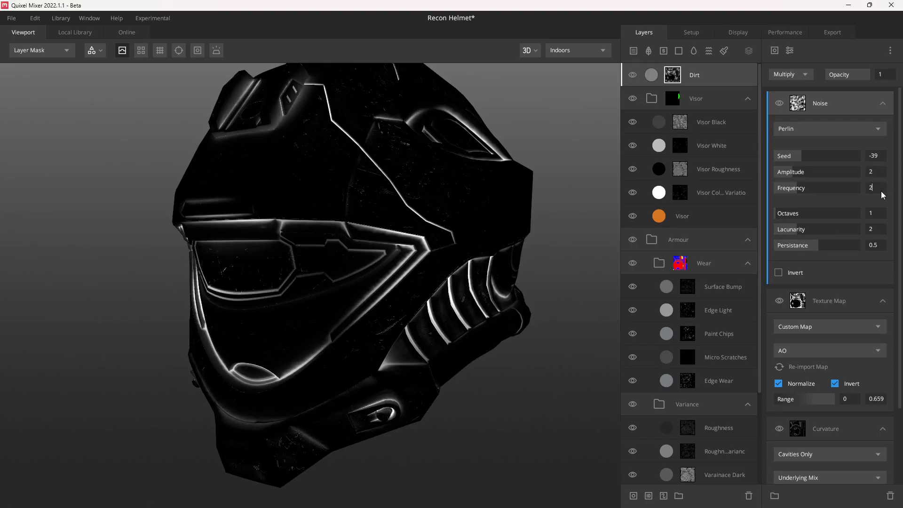
click(881, 191)
text(2)
key(Return)
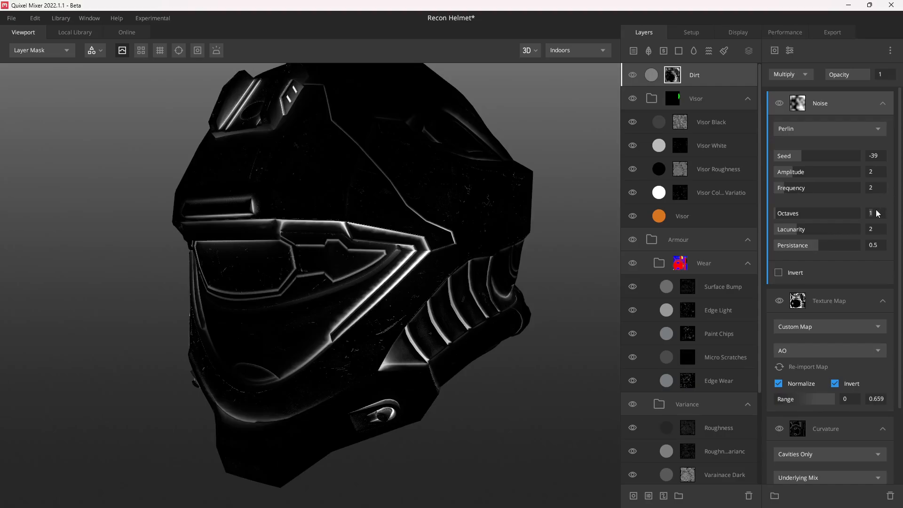
Set the Perlin noise's Octaves to 8, Lacunarity to 2.5 and Persistance to 0.4
click(876, 210)
text(8)
key(Return)
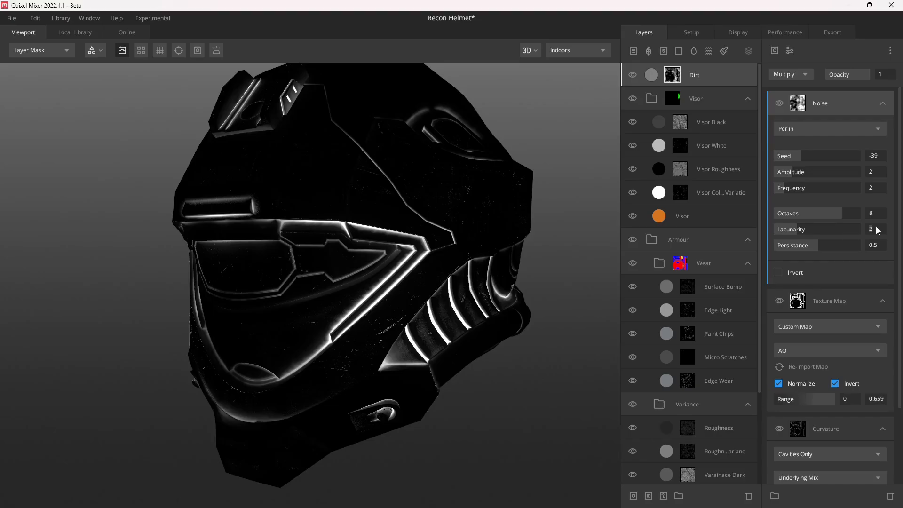
click(876, 226)
text(.5)
key(Return)
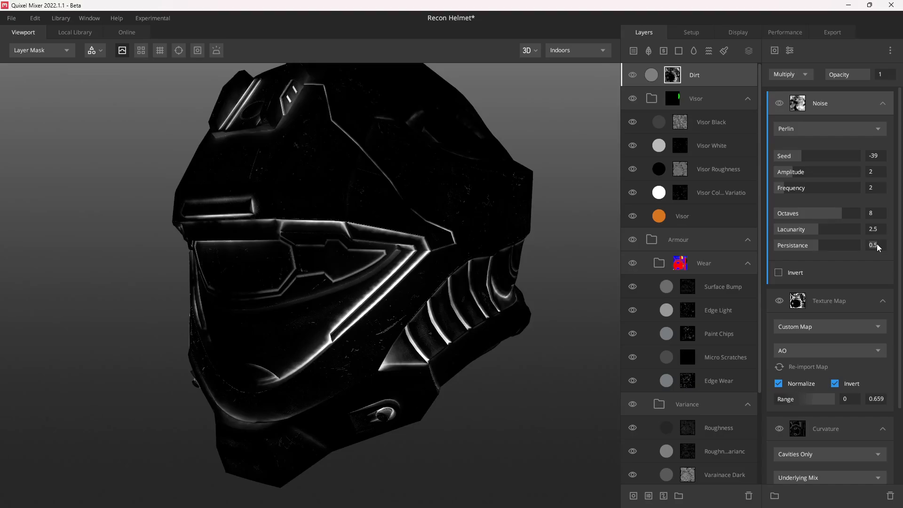
click(877, 243)
text(0.4)
key(Return)
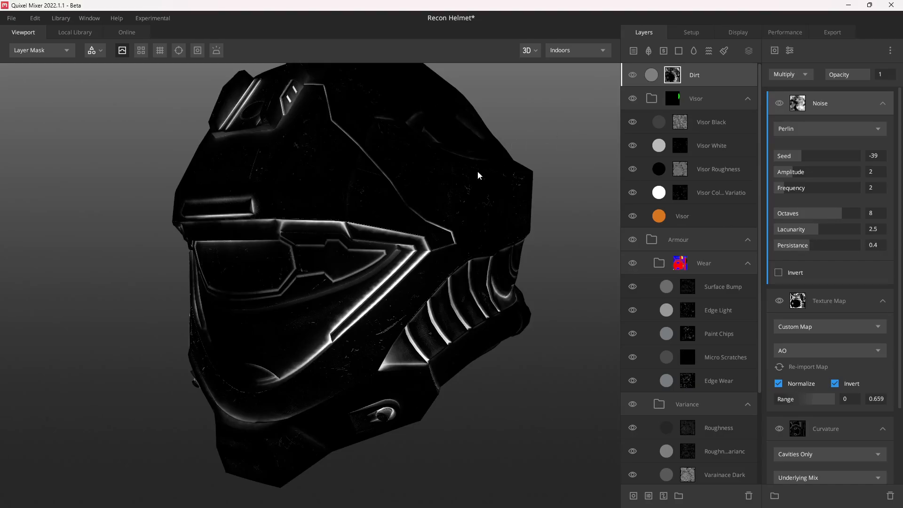
Isolate the Perlin noise to inspect its pattern on the helmet, and restore the other mask components
click(789, 50)
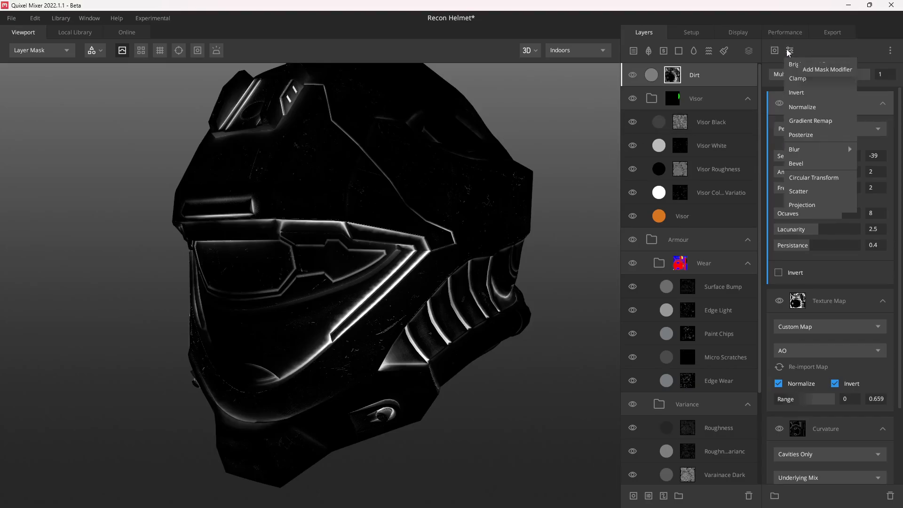
click(763, 148)
click(779, 104)
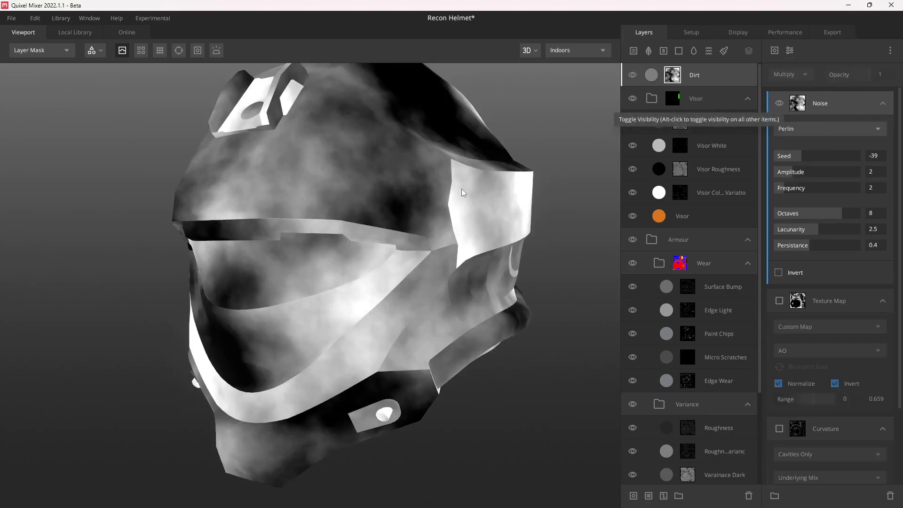
click(780, 104)
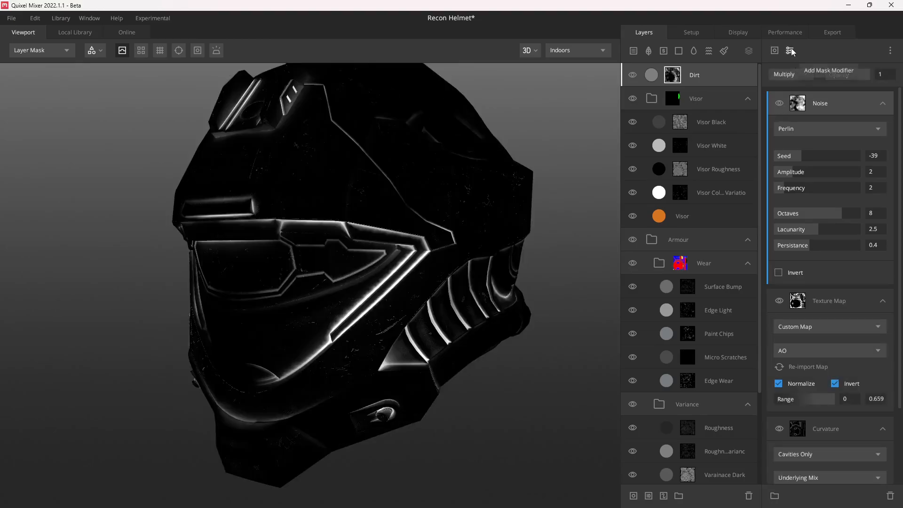
Add a Projection modifier to the Perlin noise in the Dirt mask and set it to Box Projection
click(790, 50)
click(811, 206)
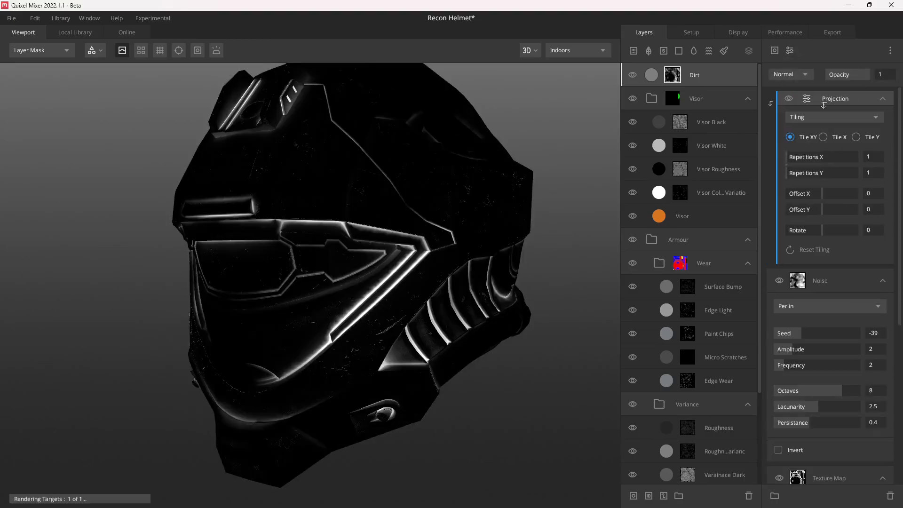
click(812, 118)
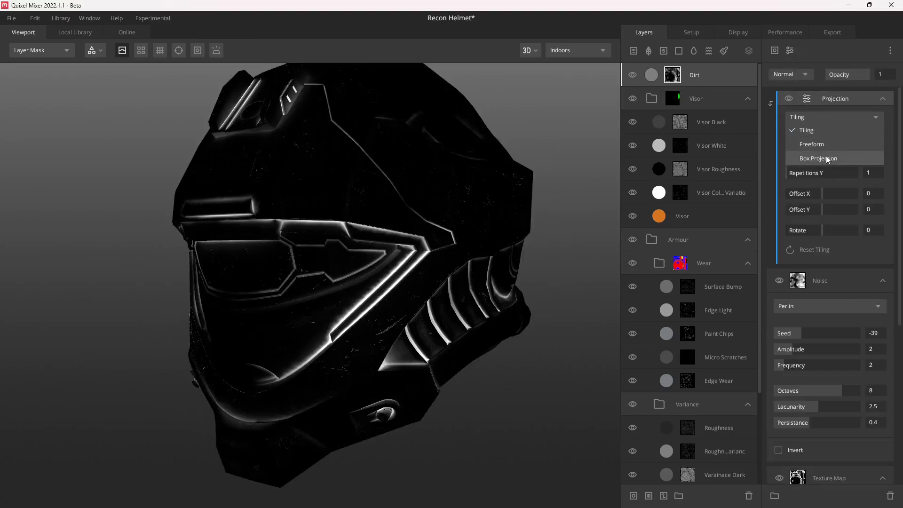
click(827, 158)
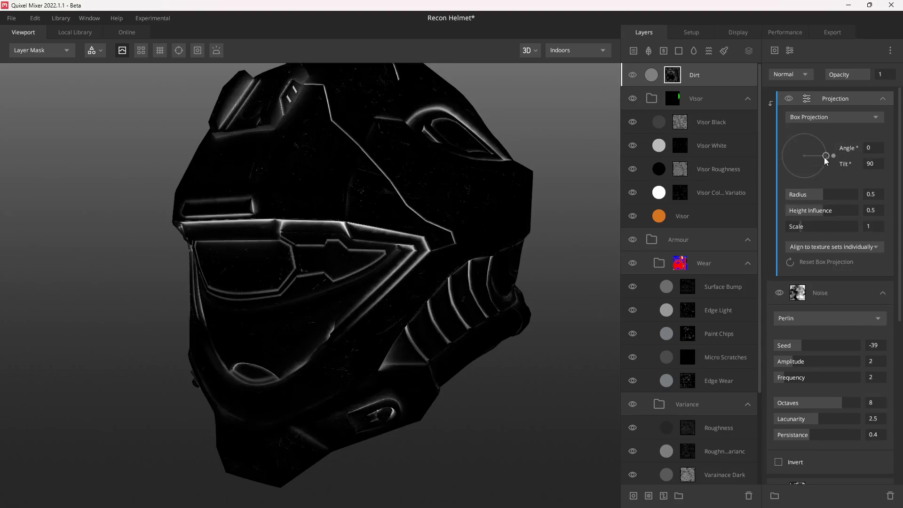
Set the box projection's Radius to 1, Height Influence to 0 and Scale to 0.1
drag(821, 195, 755, 210)
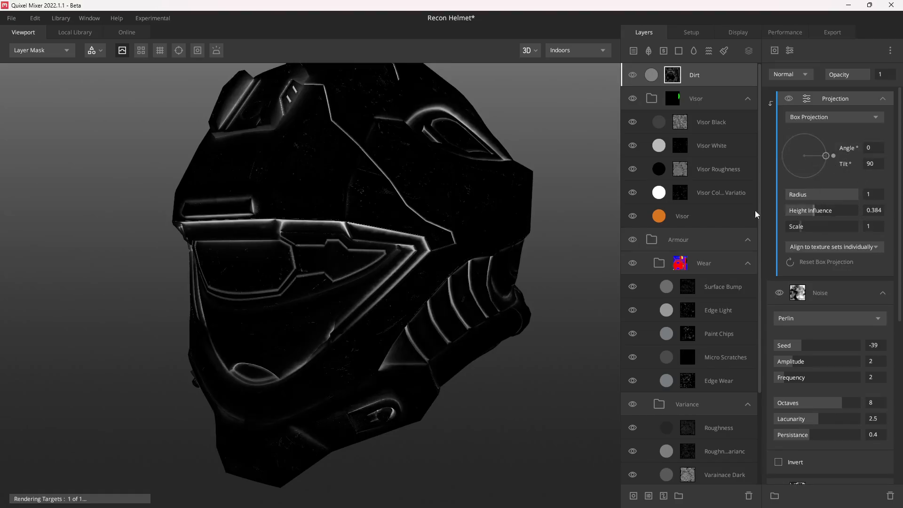
click(874, 226)
text(.1)
key(Return)
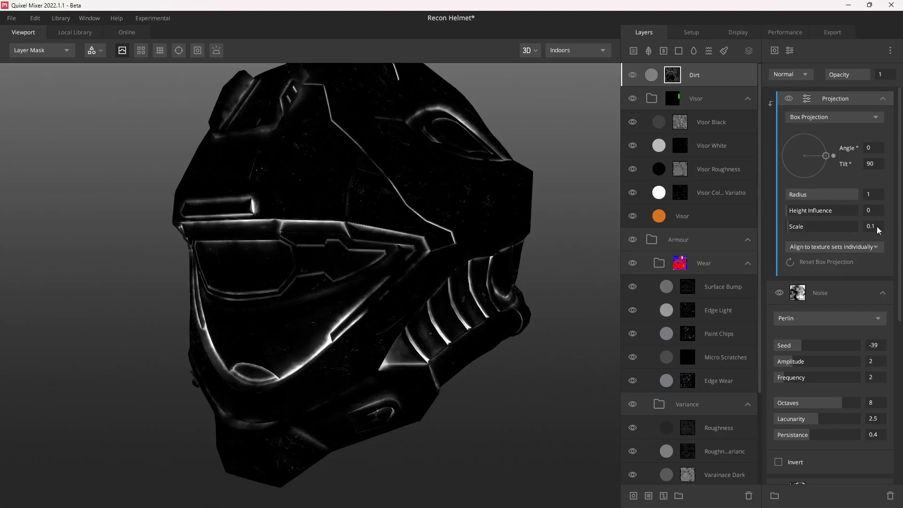
Compare the Dirt mask with the box projection and the Perlin noise each temporarily hidden
scroll(339, 341, up, 5)
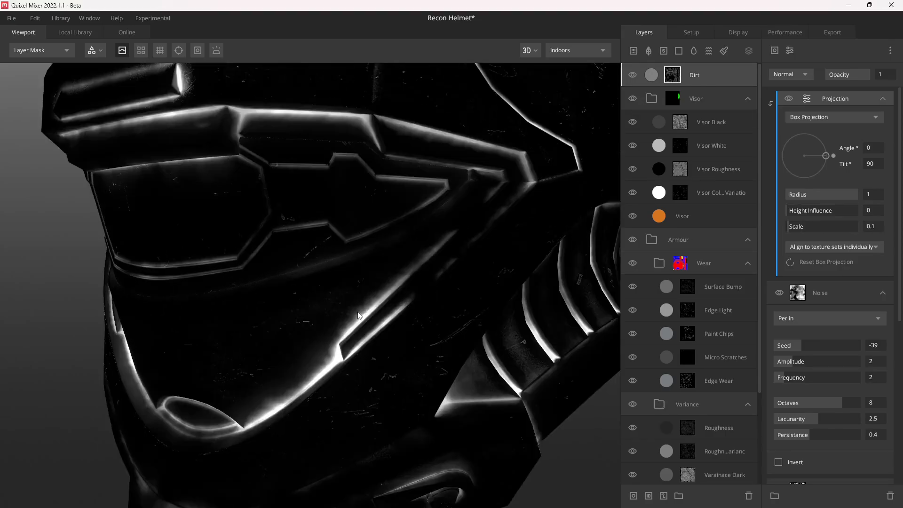
click(789, 100)
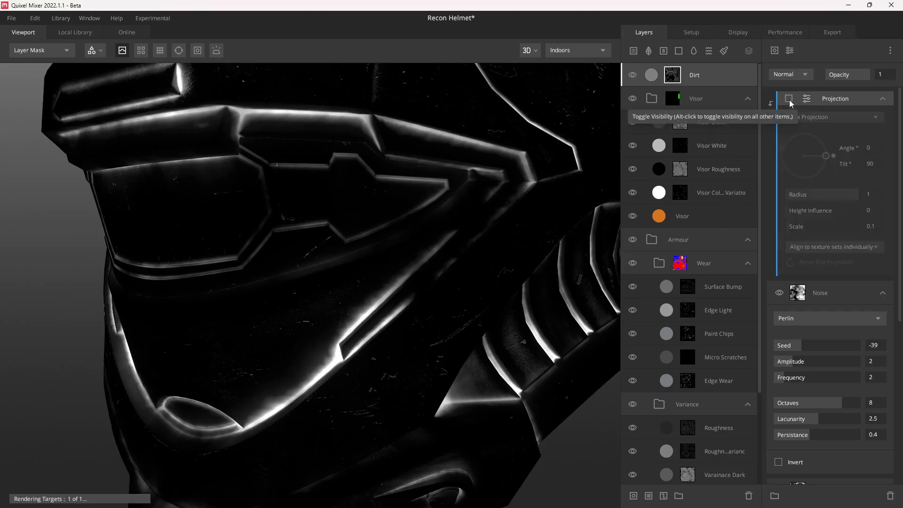
click(789, 99)
click(779, 292)
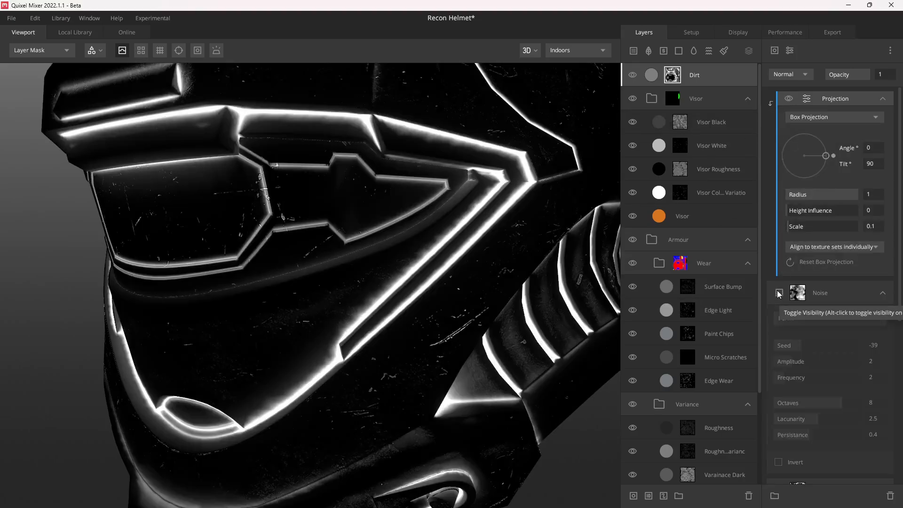
click(778, 292)
scroll(450, 248, down, 5)
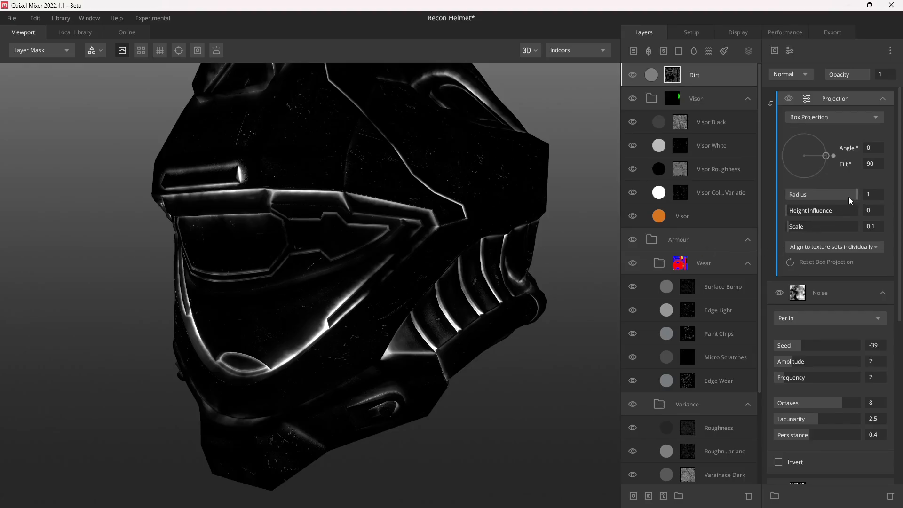
Add a Texture Map component to the Dirt mask with Library Asset as its source
click(774, 50)
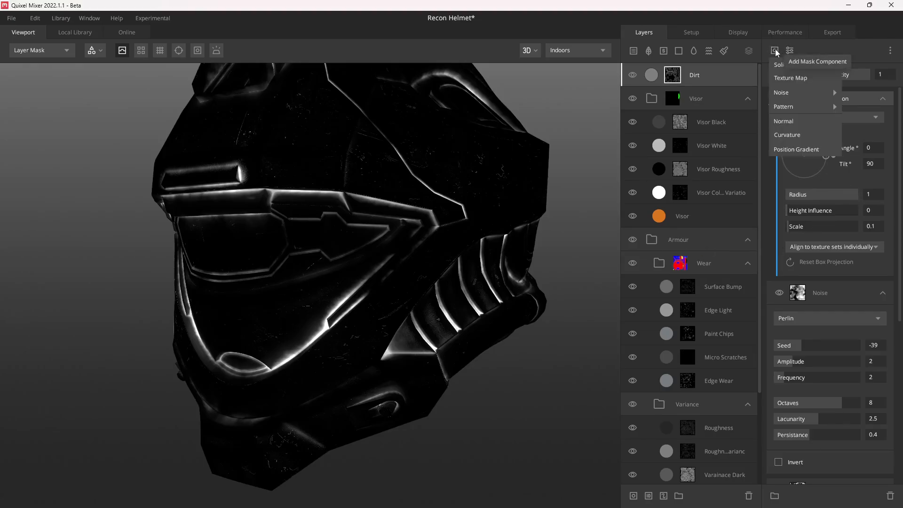
click(792, 78)
click(807, 127)
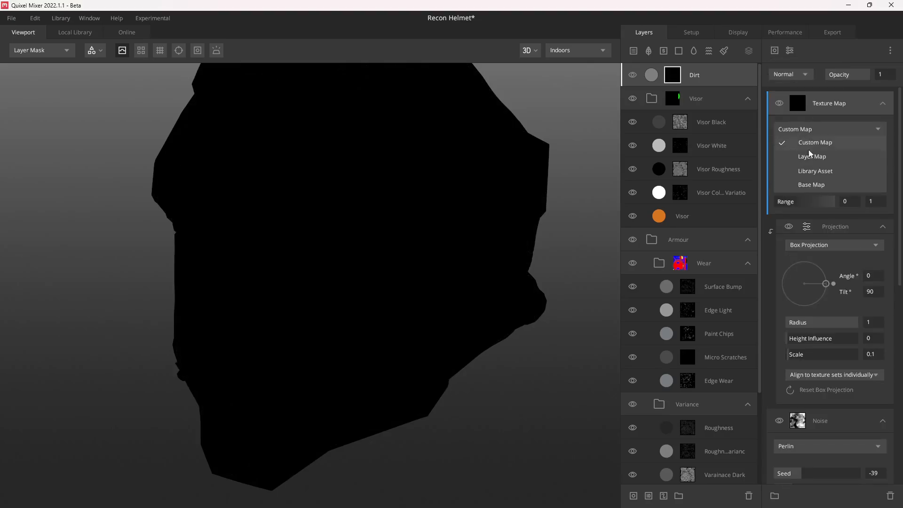
click(818, 171)
Load a Grungy Surface imperfection with dark speckled patches from the local library into the new texture map
click(809, 156)
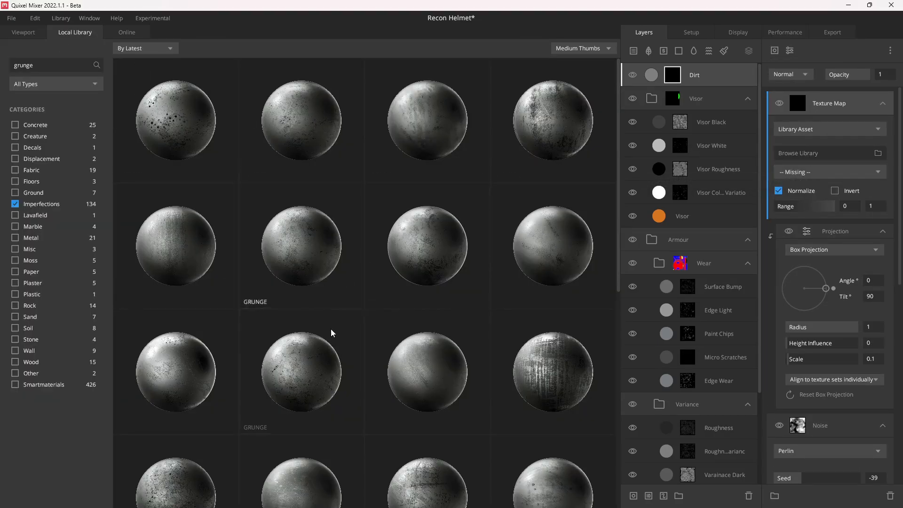
scroll(449, 319, down, 1)
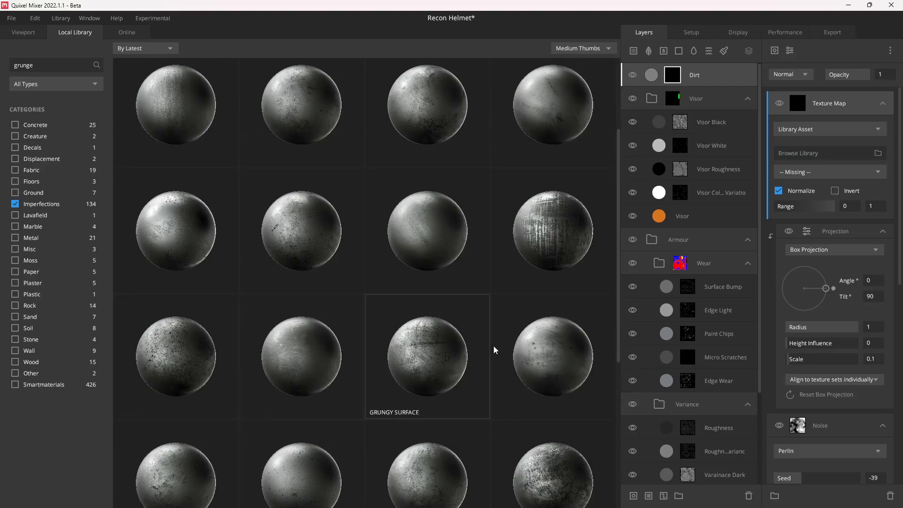
scroll(548, 329, down, 3)
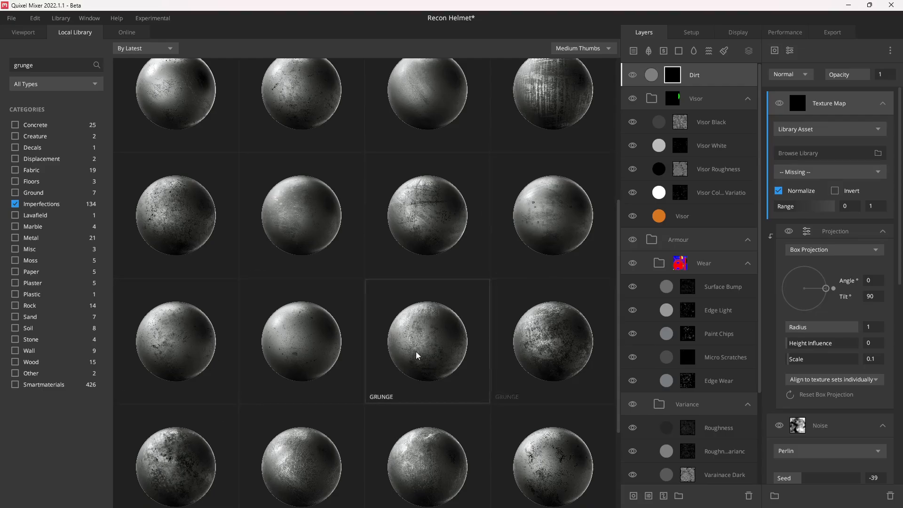
scroll(416, 352, down, 2)
scroll(442, 390, down, 1)
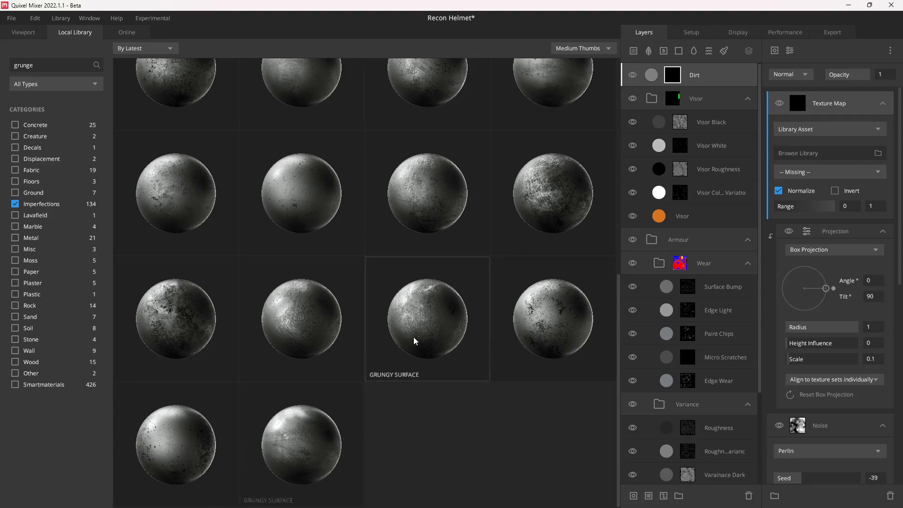
click(535, 325)
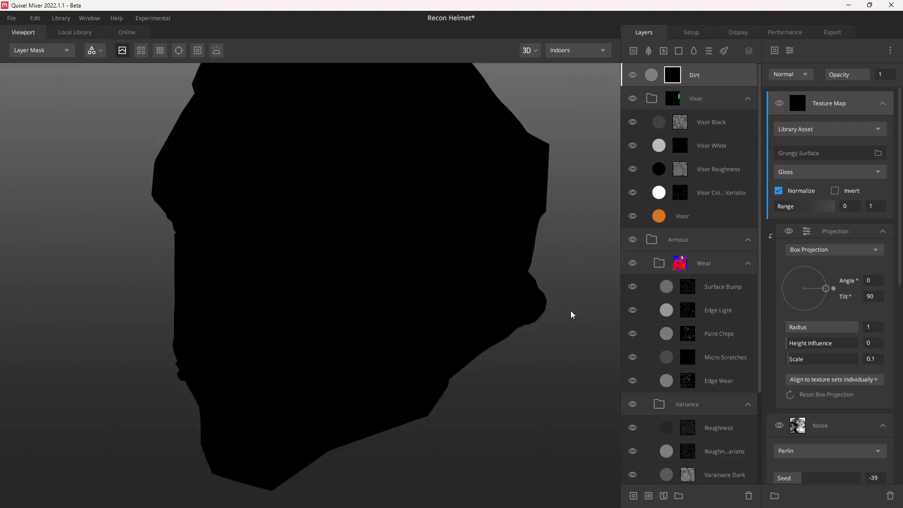
middle_drag(461, 233, 461, 243)
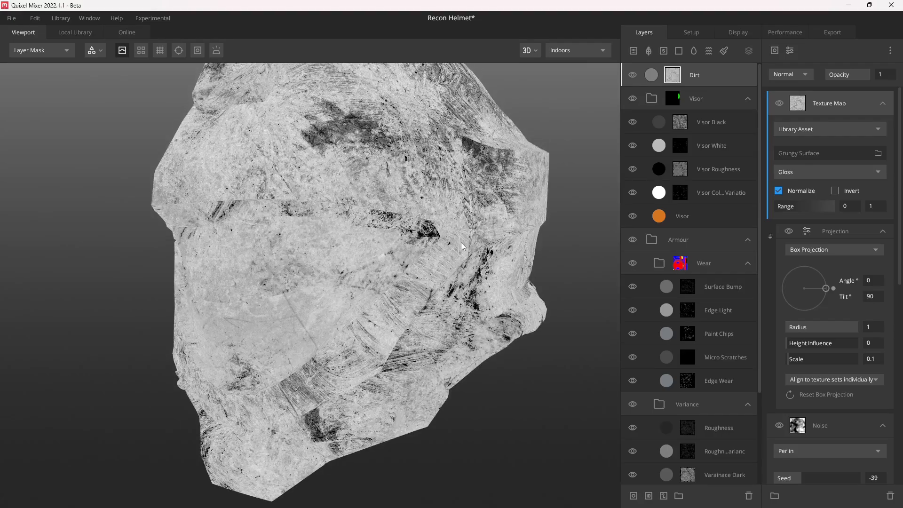
scroll(461, 242, down, 2)
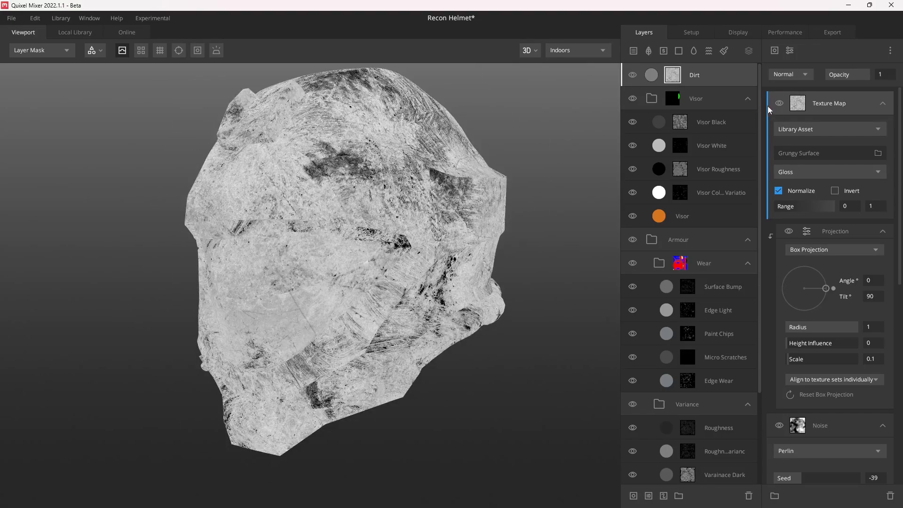
Blend the Grungy Surface texture map with Overlay at 0.75 opacity
click(791, 75)
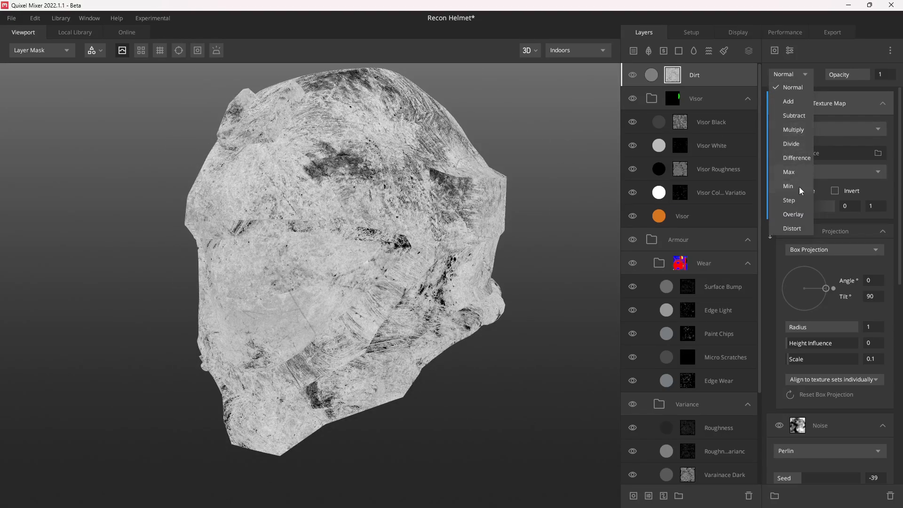
click(796, 215)
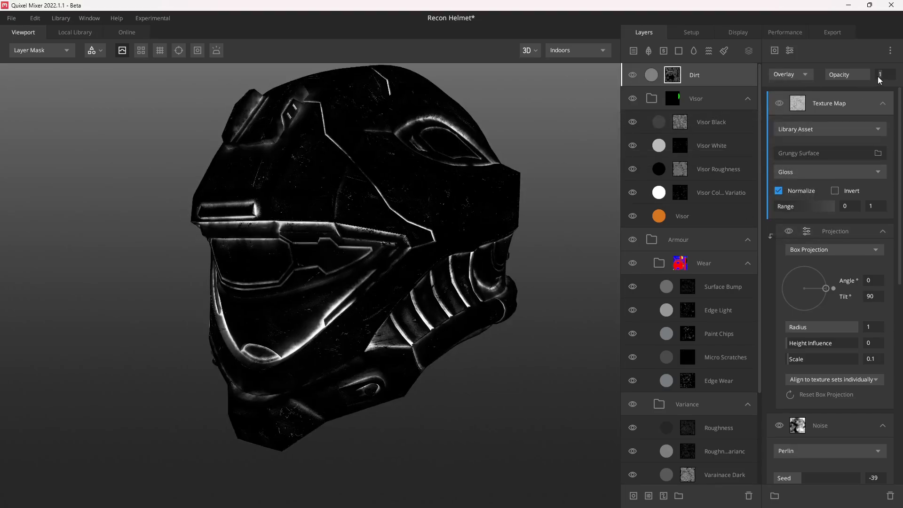
text(0.75)
key(Return)
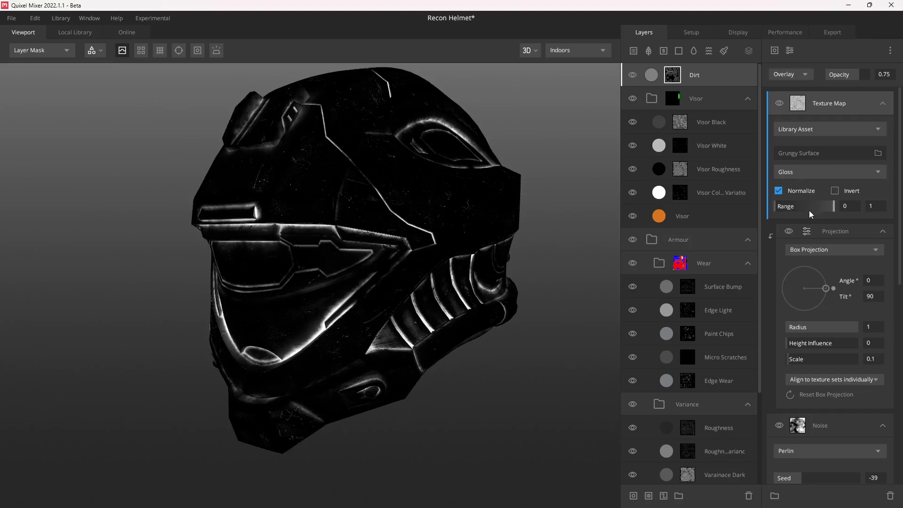
Raise the Grungy Surface map's lower Range value to 0.484, checking the dirt on the helmet in the PBR Metalness view
mouse_move(777, 209)
mouse_down()
mouse_move(805, 207)
mouse_move(787, 205)
mouse_up()
drag(471, 193, 346, 211)
key(m)
right_drag(346, 211, 390, 252)
drag(530, 135, 447, 191)
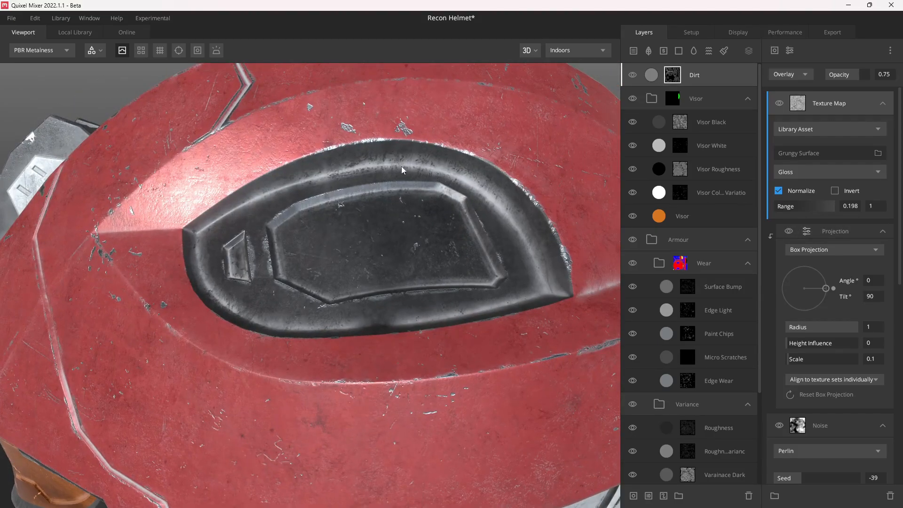
drag(787, 207, 805, 211)
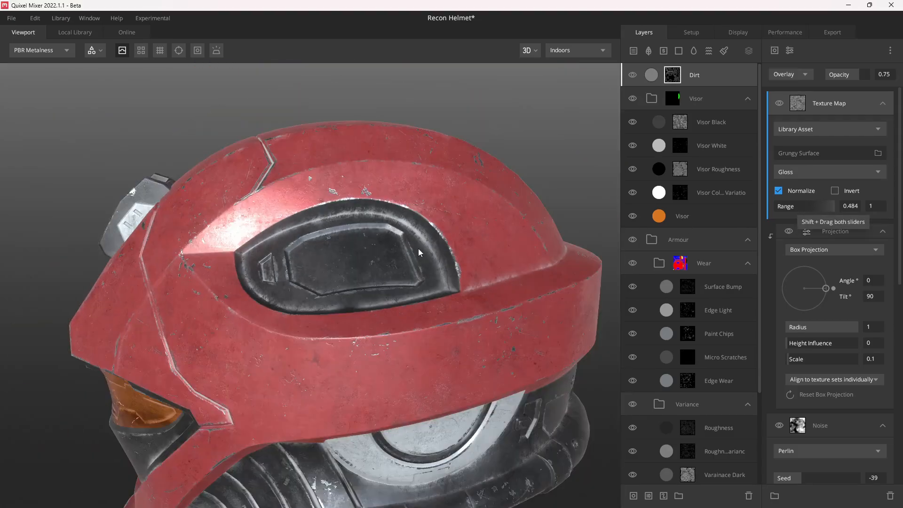
drag(419, 253, 340, 317)
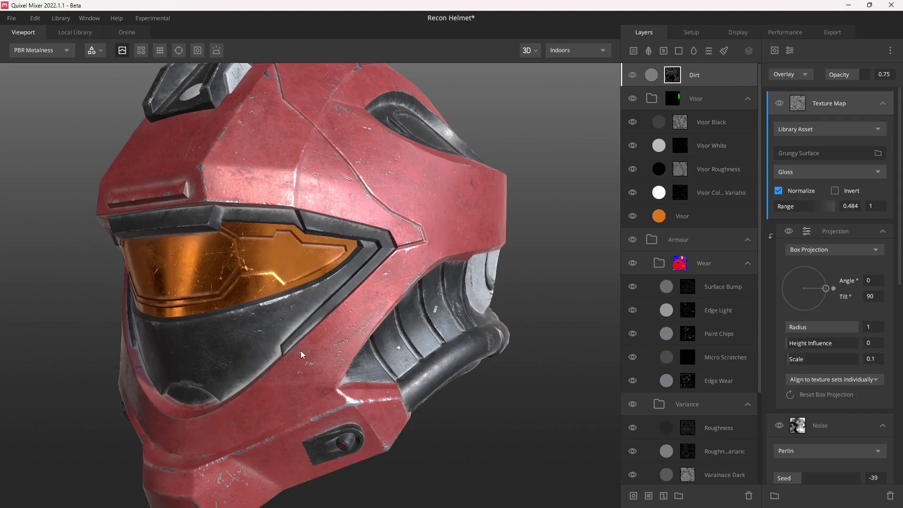
Set the Dirt layer's Height to 3 and Wrap to Underlying to 0.99
click(650, 79)
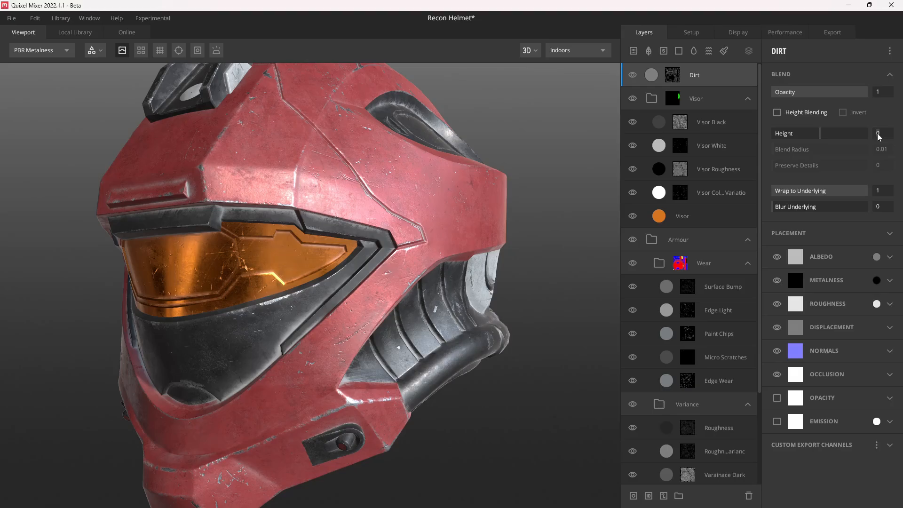
text(3)
key(Return)
middle_drag(441, 258, 470, 247)
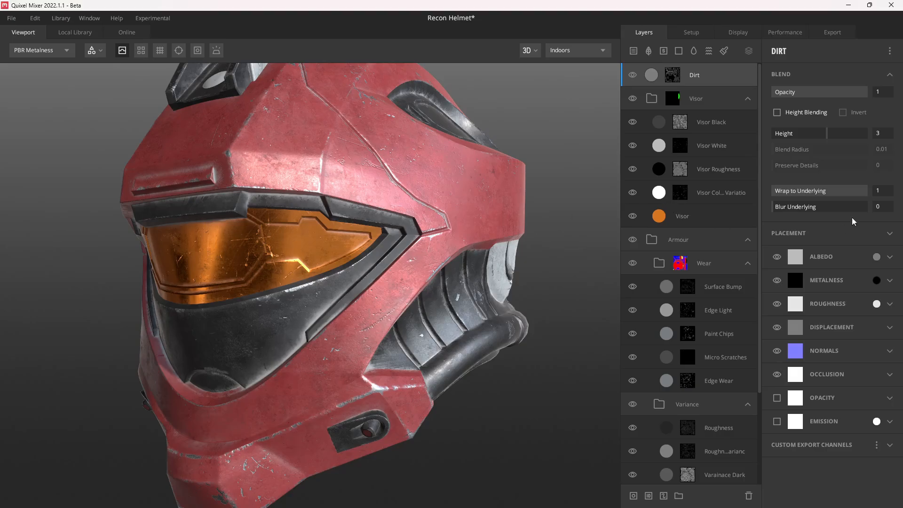
click(880, 196)
text(0.99)
key(Return)
drag(409, 201, 397, 229)
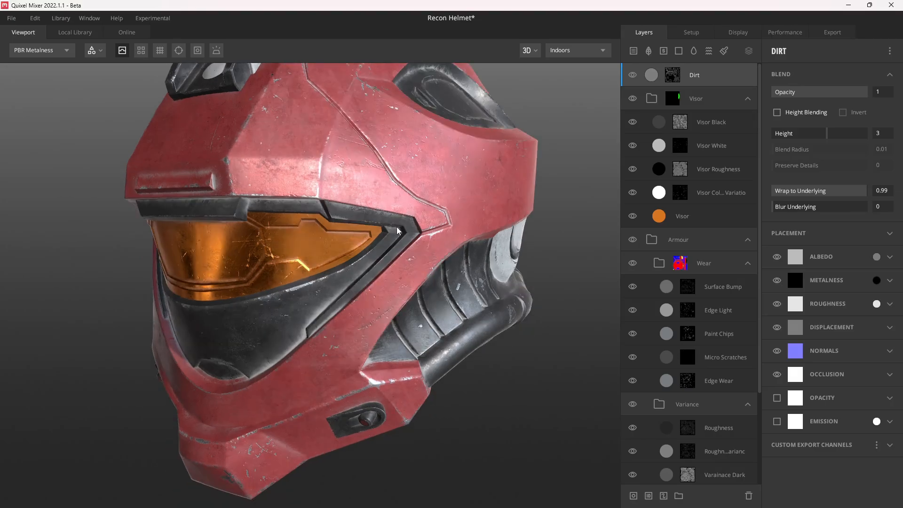
Inspect the Dirt layer's surface effect in the Normal channel around the side recess, and return to the PBR Metalness view
key(c)
key(c)
scroll(380, 168, up, 10)
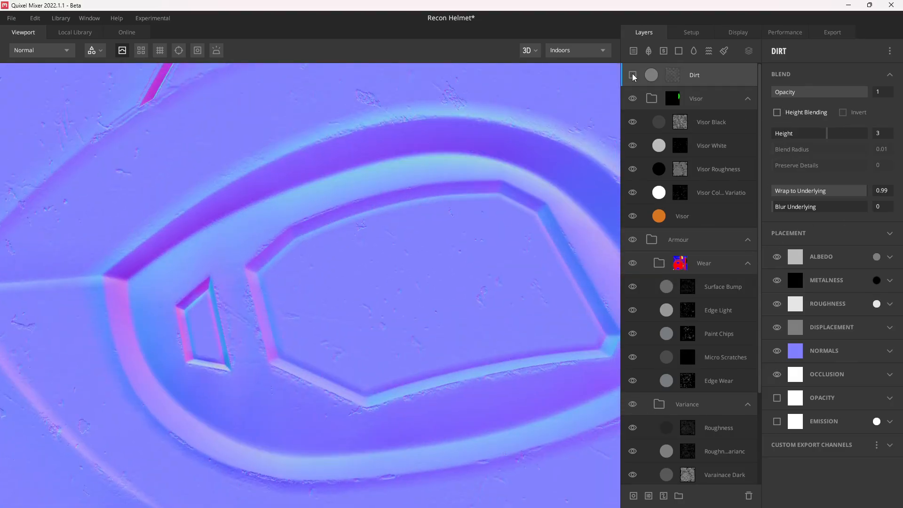
key(1)
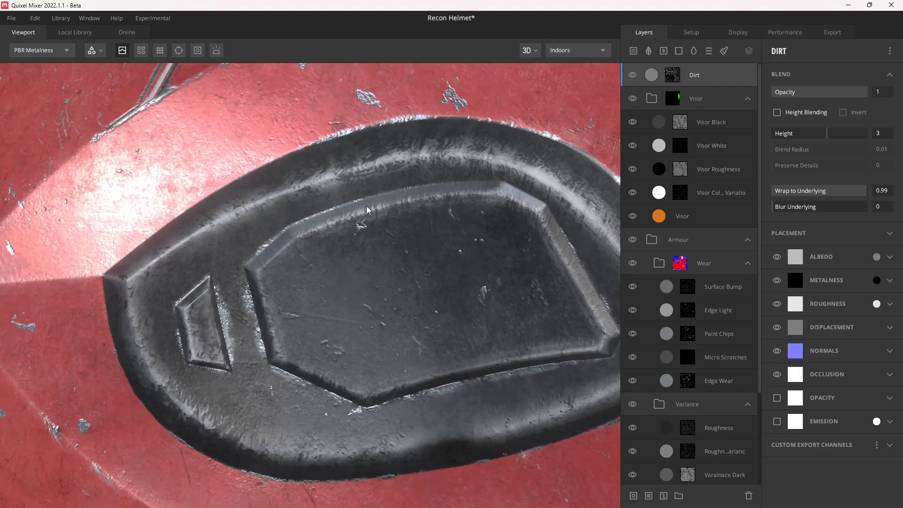
scroll(434, 177, down, 3)
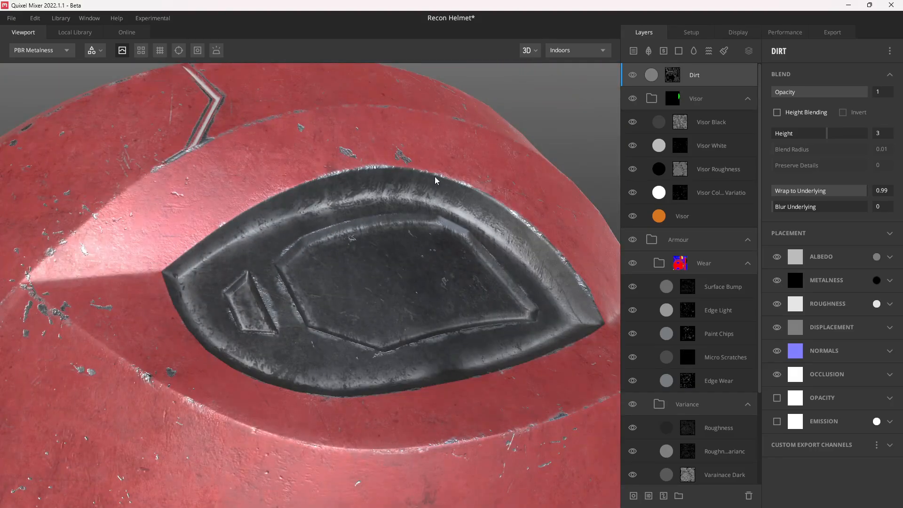
Set the Dirt layer's Albedo colour to a light dusty brown and the Albedo opacity to 0.1
click(876, 257)
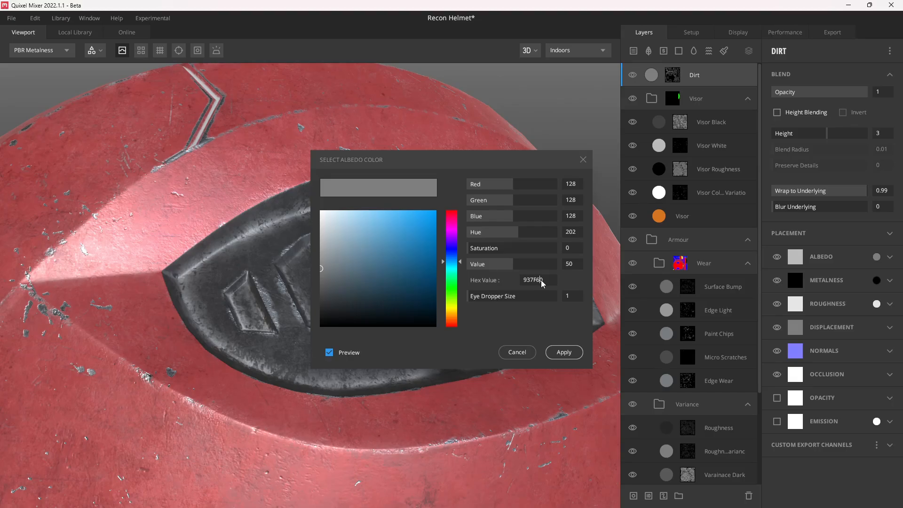
click(564, 351)
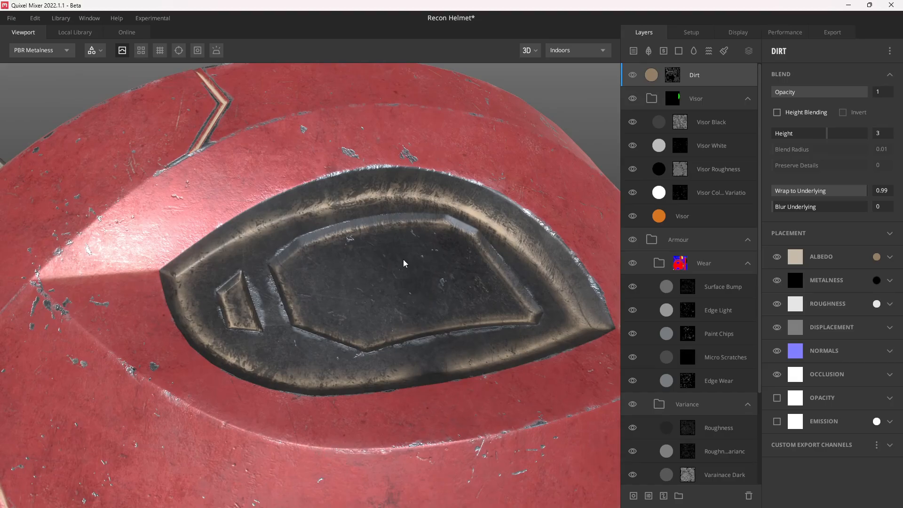
click(890, 257)
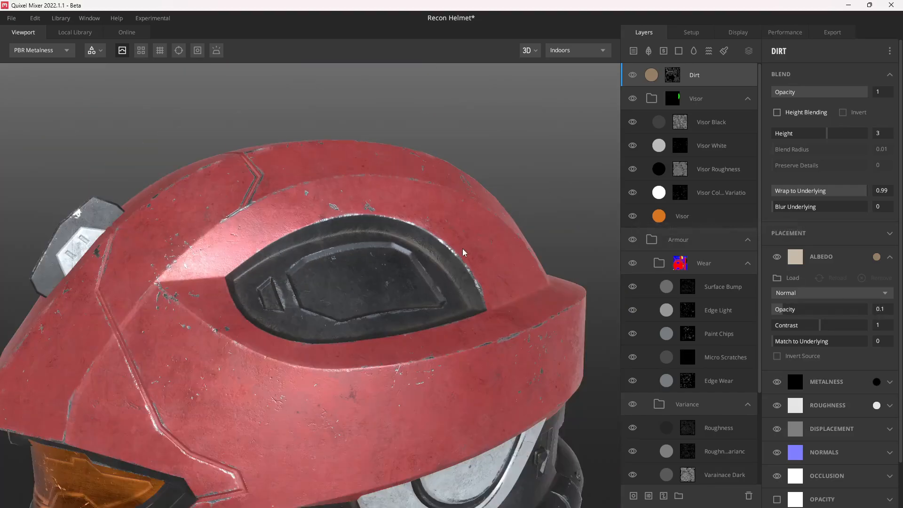
alt+drag(462, 248, 431, 247)
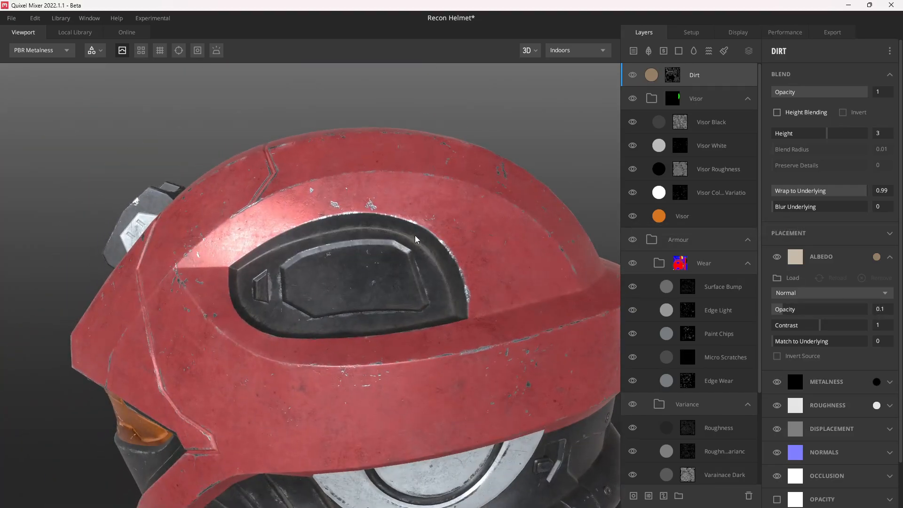
alt+drag(404, 281, 319, 325)
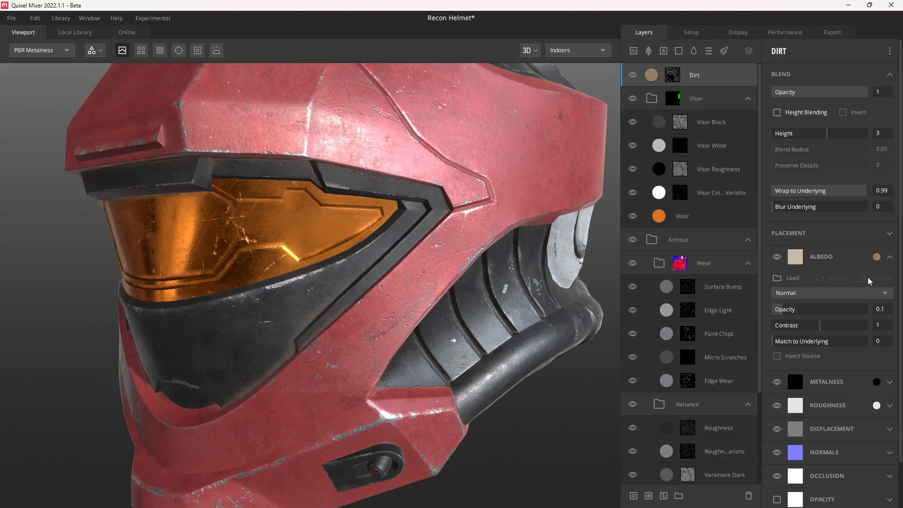
click(878, 260)
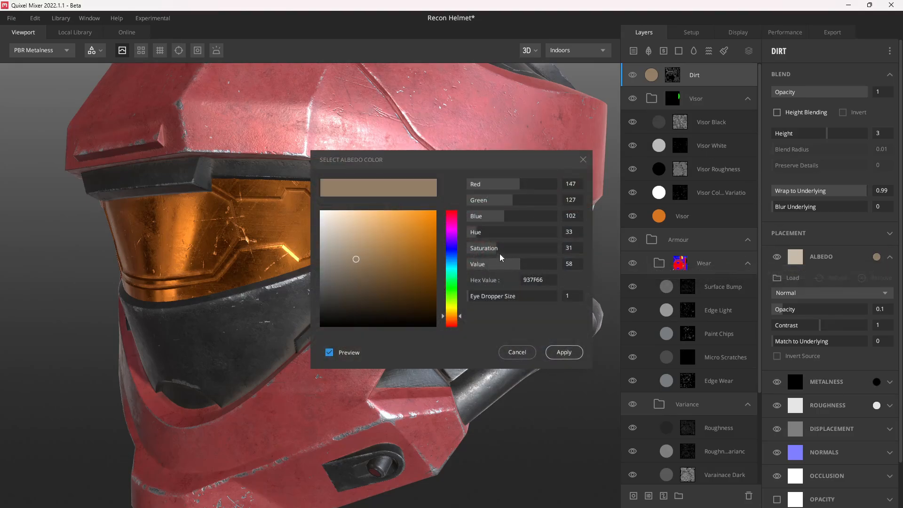
drag(500, 254, 475, 251)
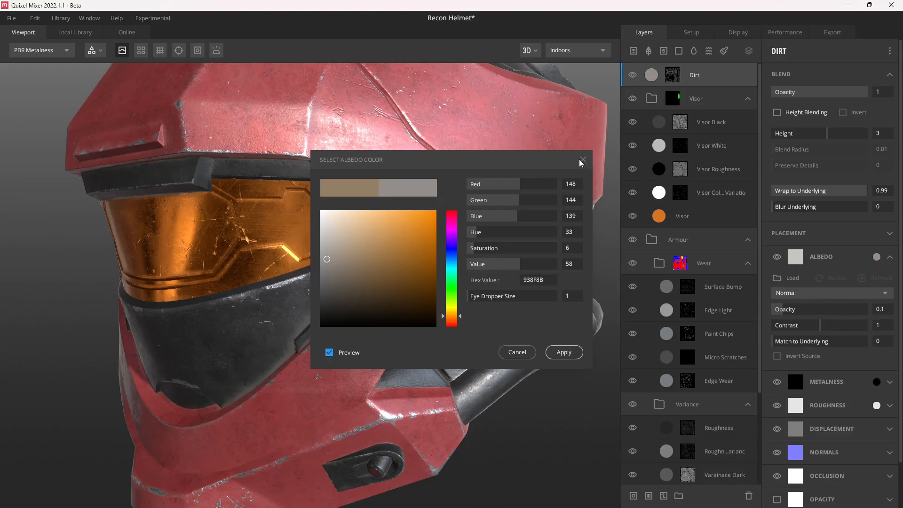
click(583, 160)
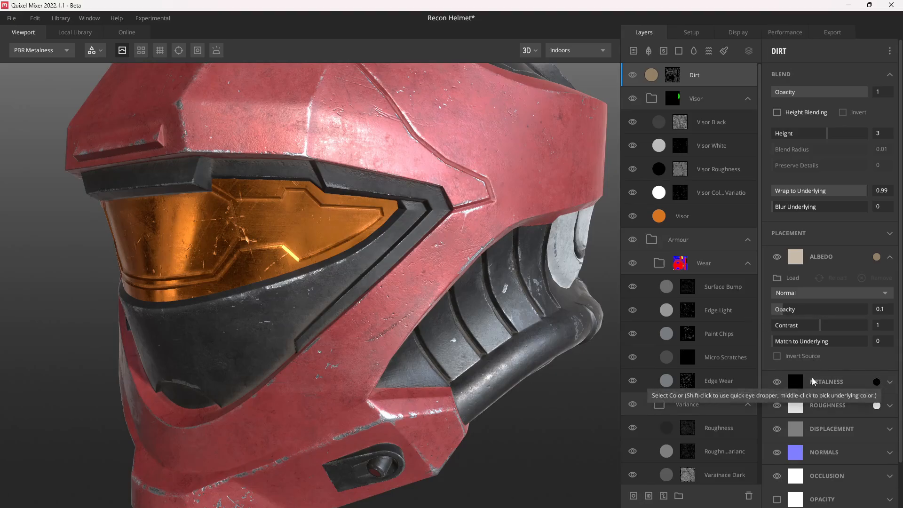
Set the Value of the Dirt layer's Roughness colour to 65 and apply it
click(889, 257)
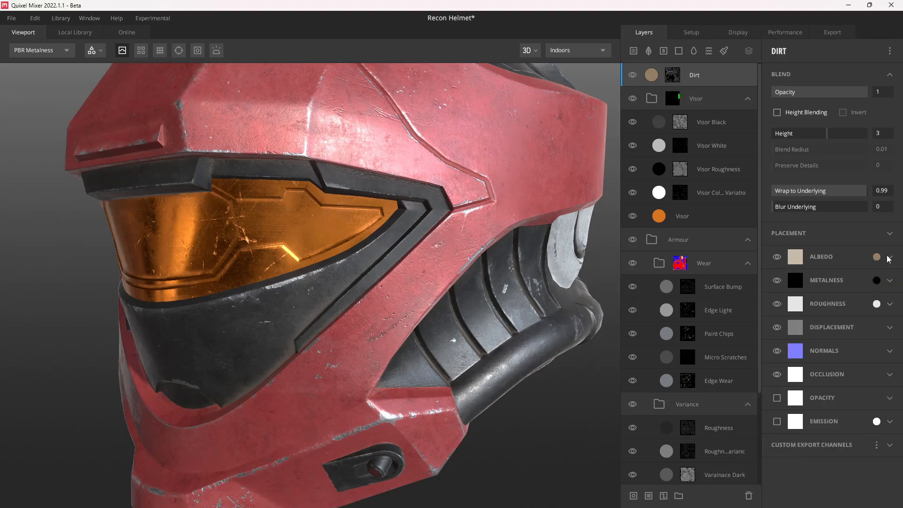
click(877, 304)
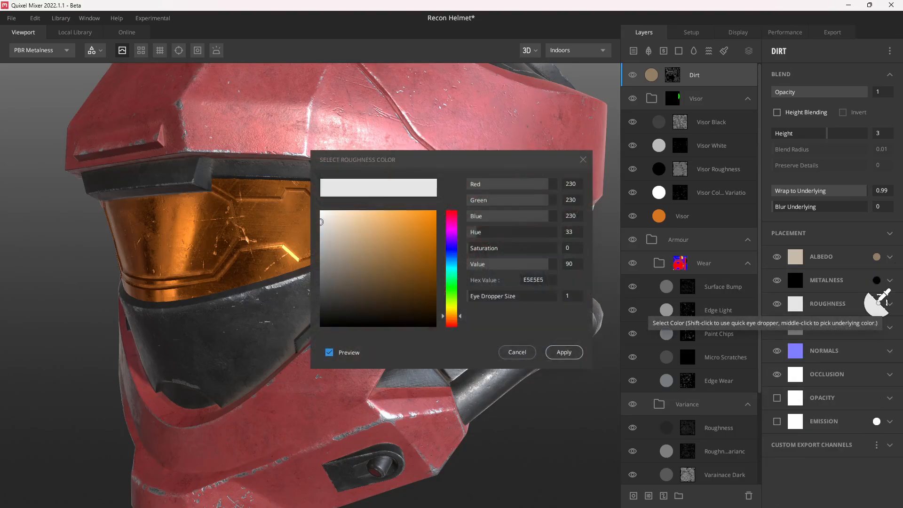
click(570, 267)
text(65)
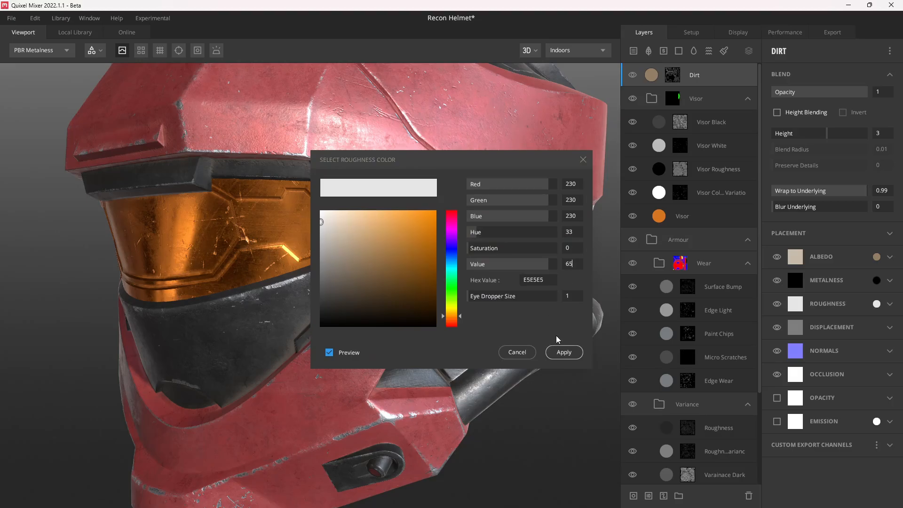
key(Return)
click(563, 349)
Compare the helmet around the side recess with the Dirt layer hidden and shown
drag(380, 342, 459, 232)
click(632, 74)
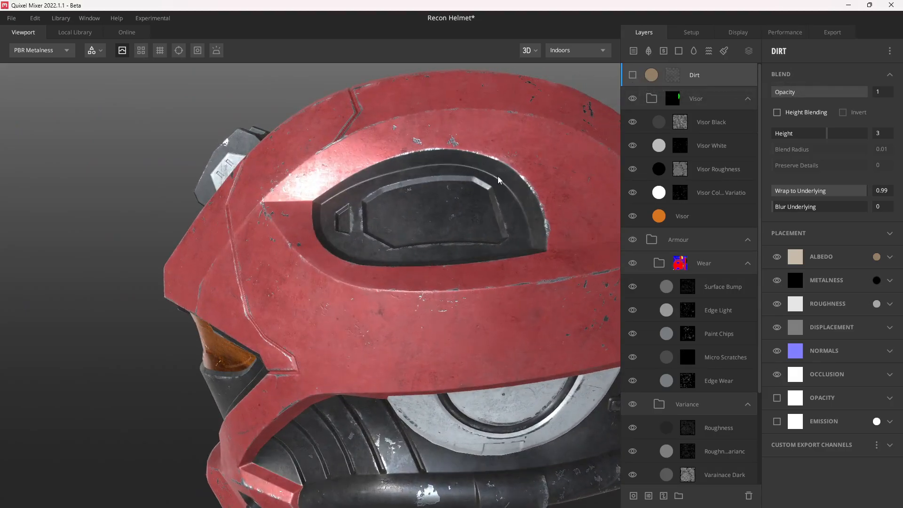
click(632, 75)
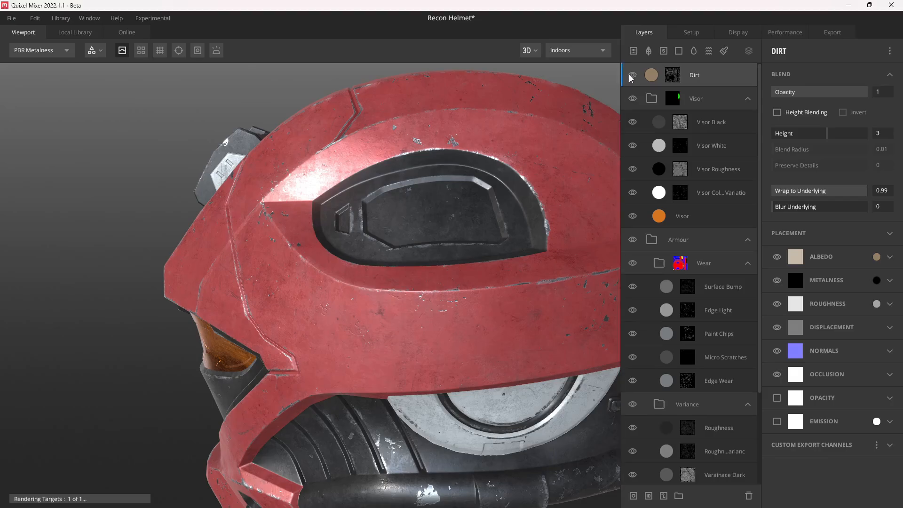
drag(461, 234, 549, 235)
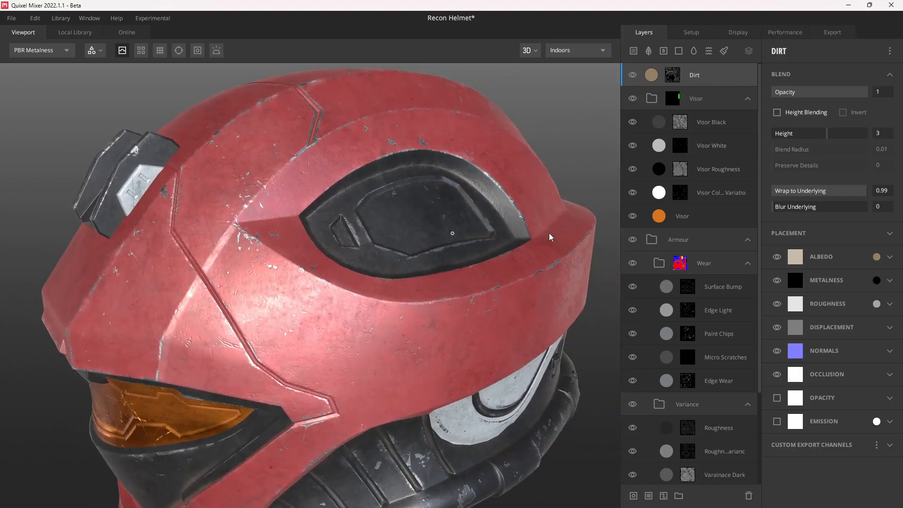
Examine the dirt's overall effect on the whole helmet from the front and the visor side
scroll(423, 280, down, 3)
drag(413, 284, 440, 264)
middle_drag(441, 264, 463, 233)
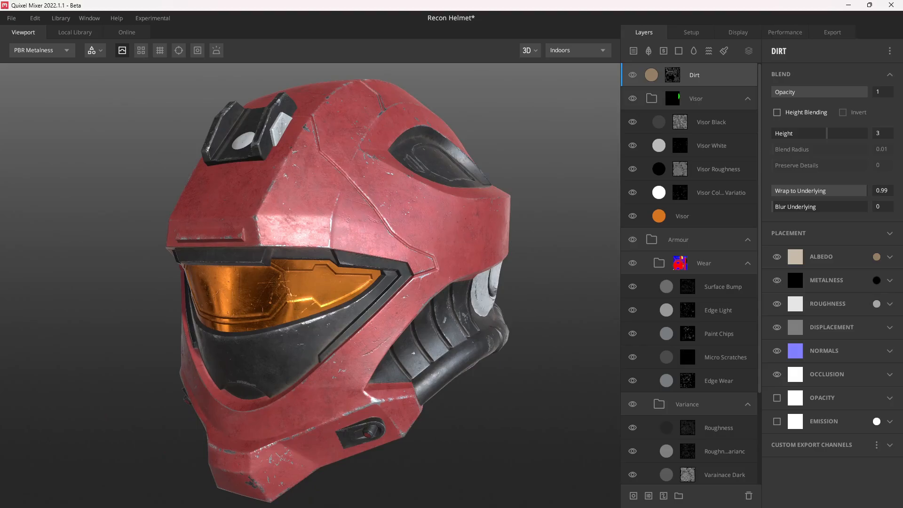
drag(380, 291, 400, 288)
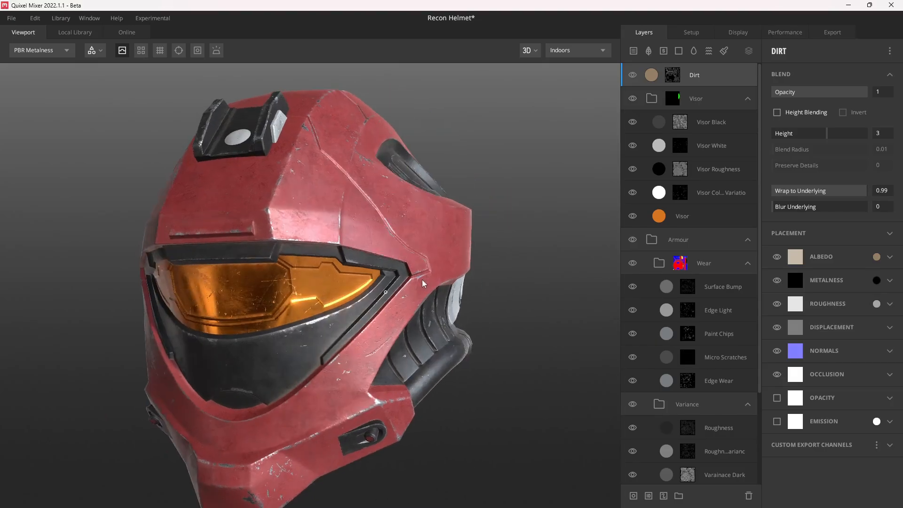
middle_drag(399, 288, 436, 269)
drag(436, 269, 396, 275)
middle_drag(396, 275, 389, 279)
scroll(388, 277, down, 2)
scroll(389, 279, up, 3)
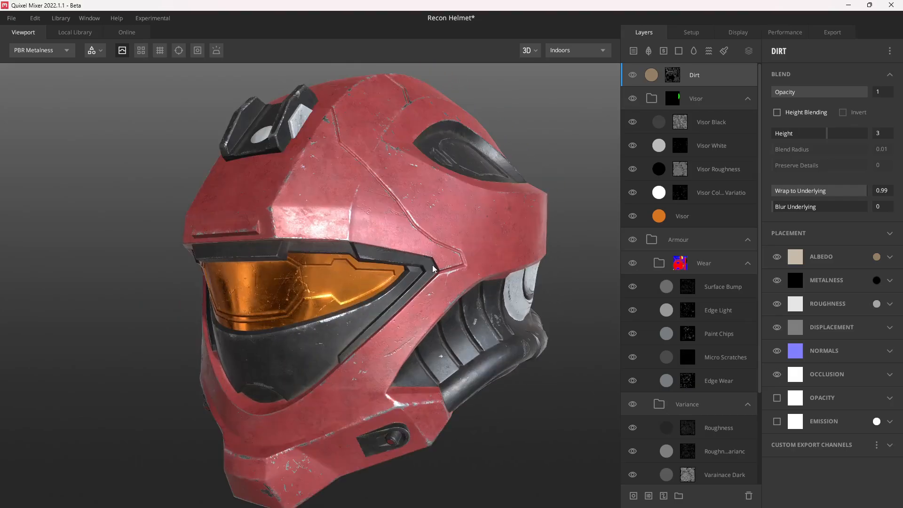
drag(432, 266, 408, 275)
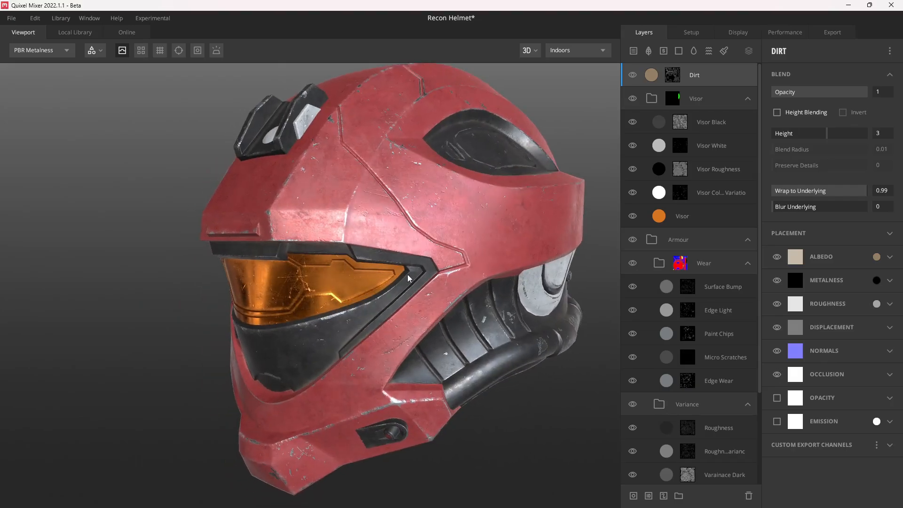
Inspect the Dirt layer's coverage in the Layer Mask view, and return to the PBR Metalness view
key(q)
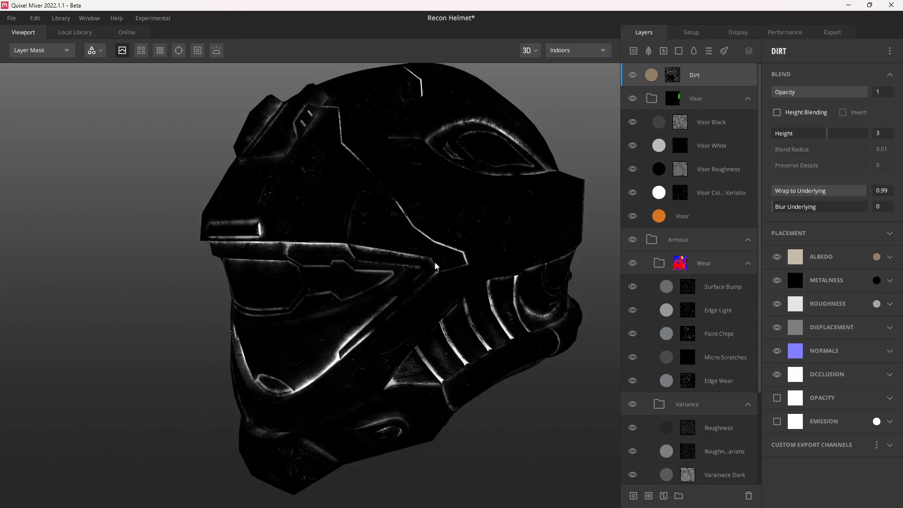
drag(434, 262, 432, 269)
key(q)
drag(472, 200, 427, 224)
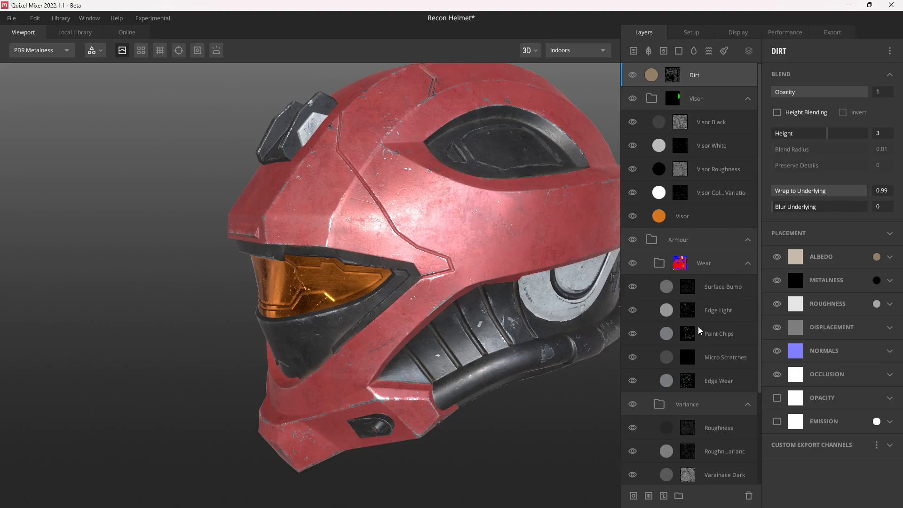
Inspect the helmet's colours in the Albedo channel view, and return to the PBR Metalness view
drag(491, 301, 446, 299)
key(c)
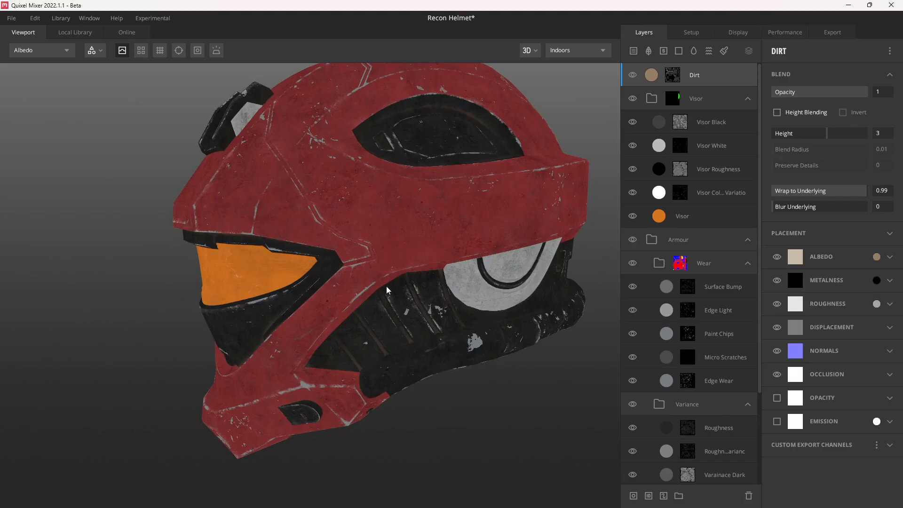
mouse_move(328, 307)
mouse_down()
mouse_move(375, 295)
mouse_move(278, 299)
mouse_move(379, 303)
mouse_move(376, 319)
mouse_move(312, 316)
mouse_move(356, 329)
mouse_up()
key(c)
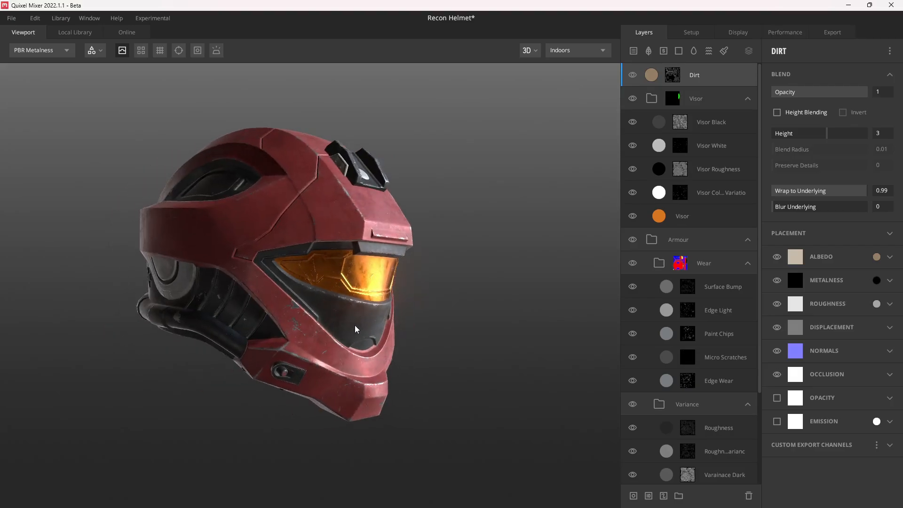
Examine the paint chips, edge wear and dirt on both sides and the crown of the helmet
scroll(356, 329, up, 3)
middle_drag(307, 365, 339, 329)
shift+drag(339, 329, 353, 347)
middle_drag(353, 344, 369, 347)
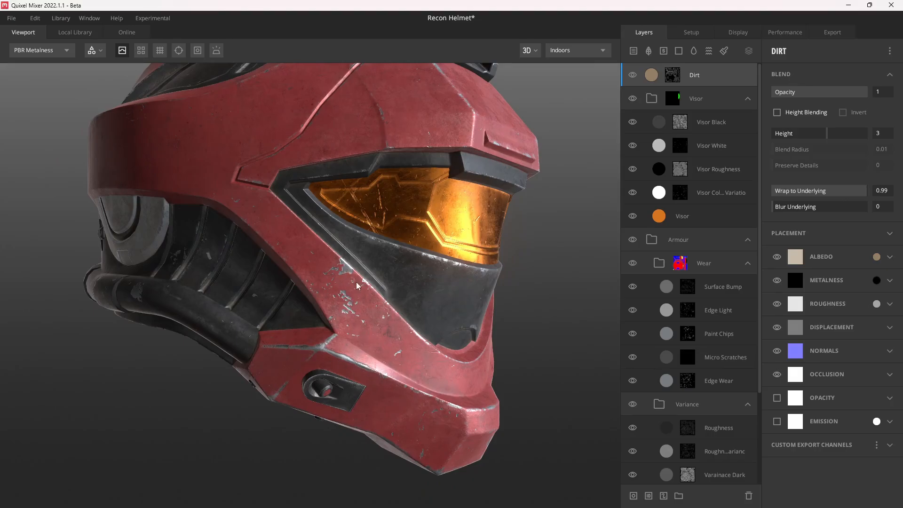
drag(569, 295, 347, 341)
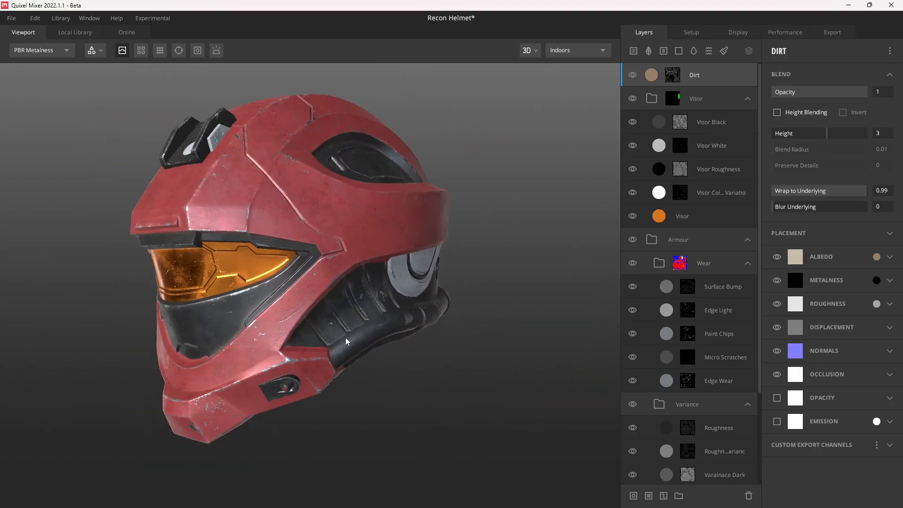
drag(323, 145, 336, 222)
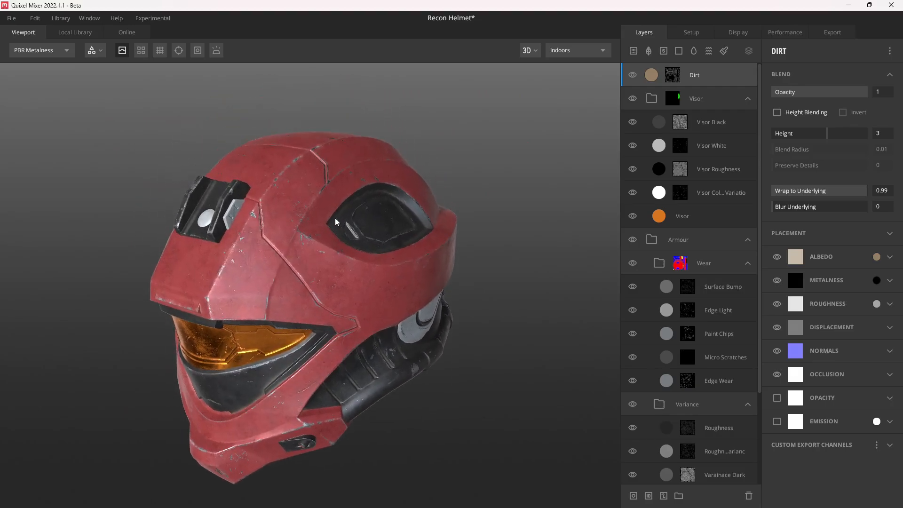
scroll(335, 221, up, 3)
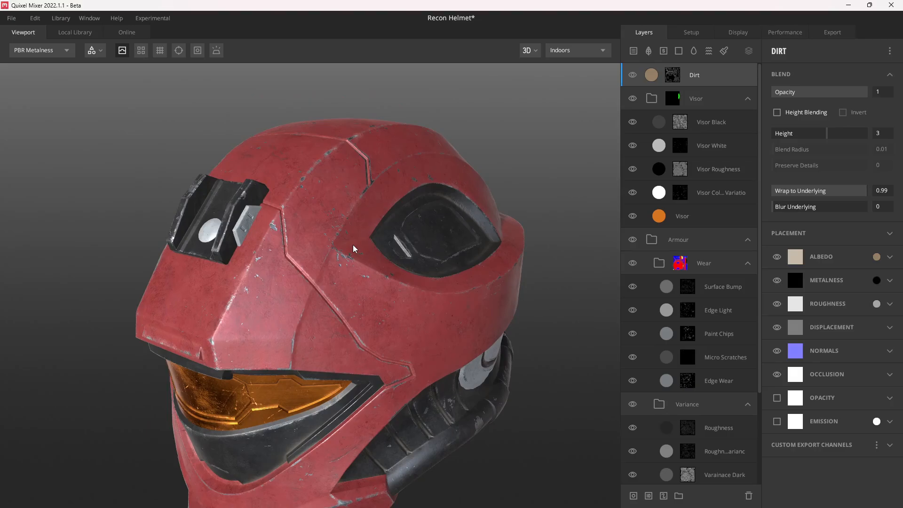
drag(376, 269, 361, 243)
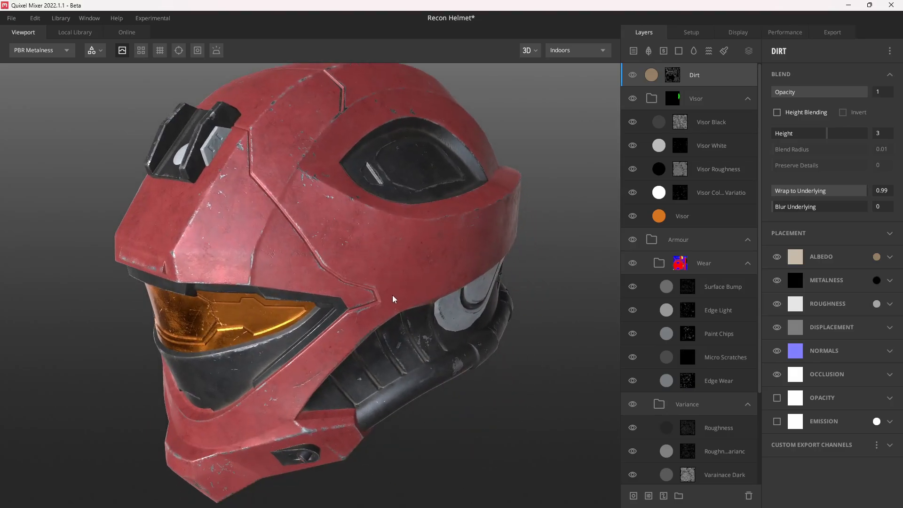
drag(394, 300, 572, 303)
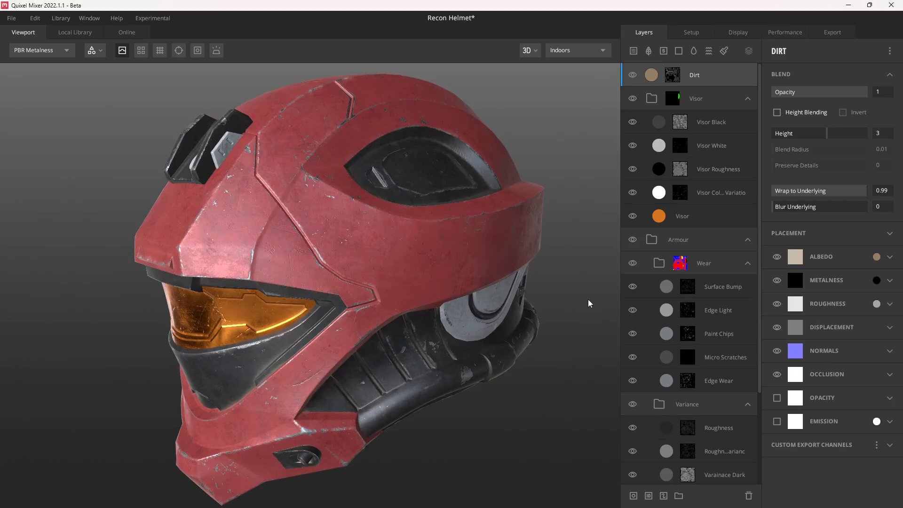
Add a paint mask to the Paint Chips layer in the Wear group
click(719, 334)
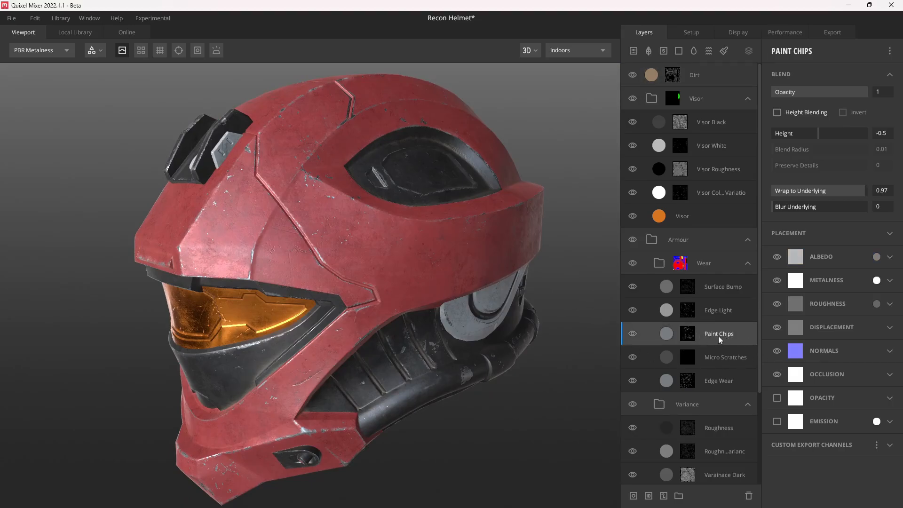
right_click(740, 337)
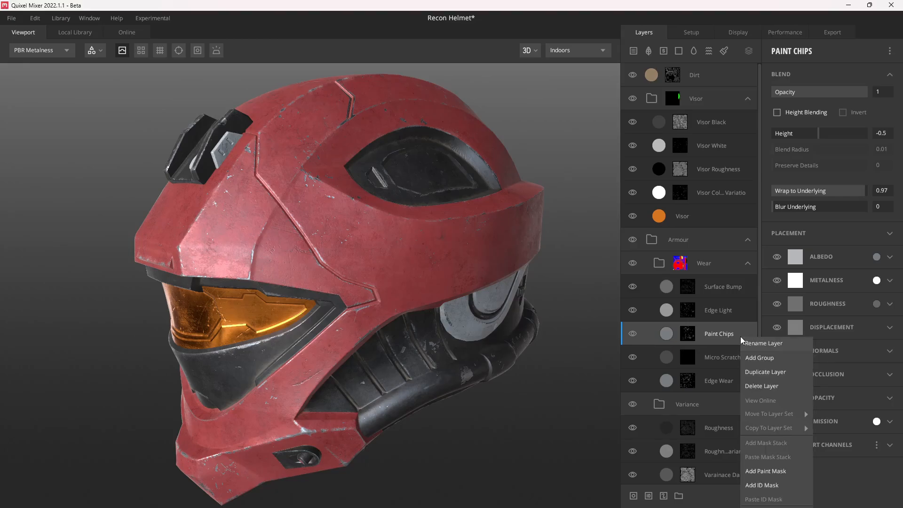
click(769, 470)
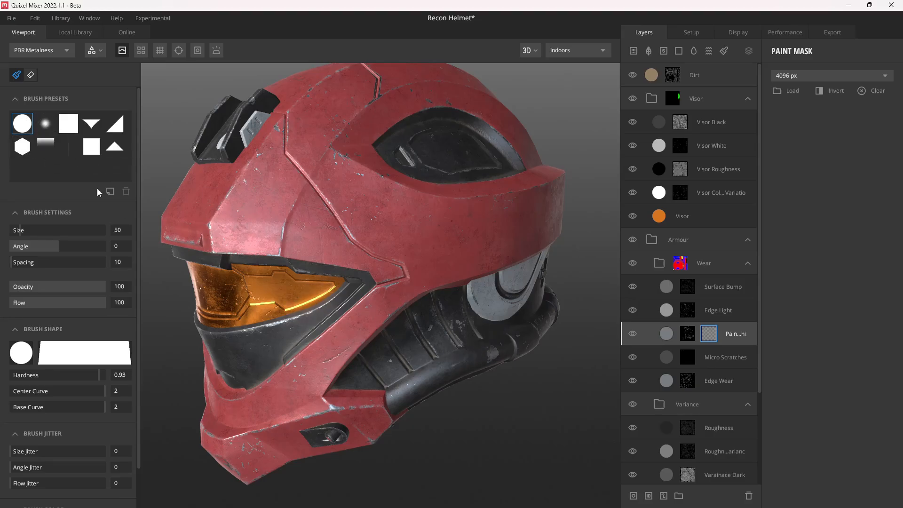
Paint a dab with the square brush preset at size 50 over the chipped patch on the black pipe below the grey disc
click(68, 123)
alt+drag(499, 360, 448, 337)
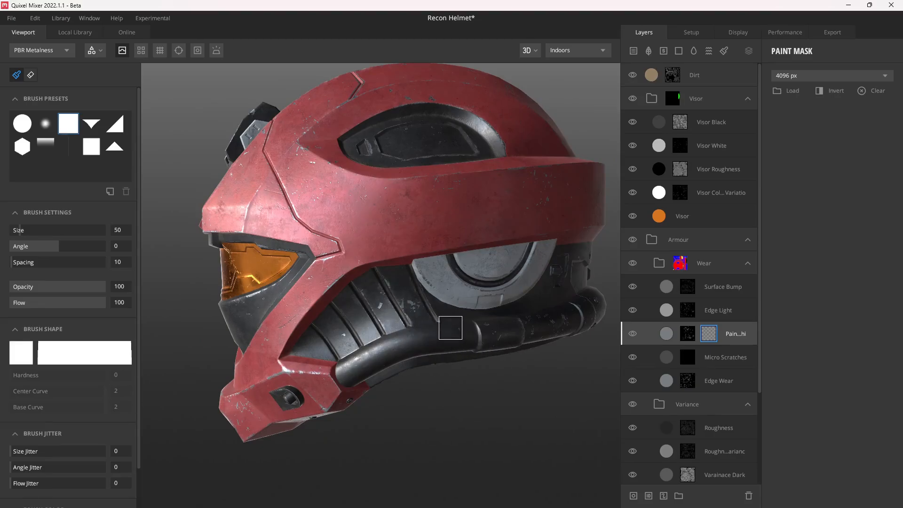
alt+drag(409, 288, 430, 300)
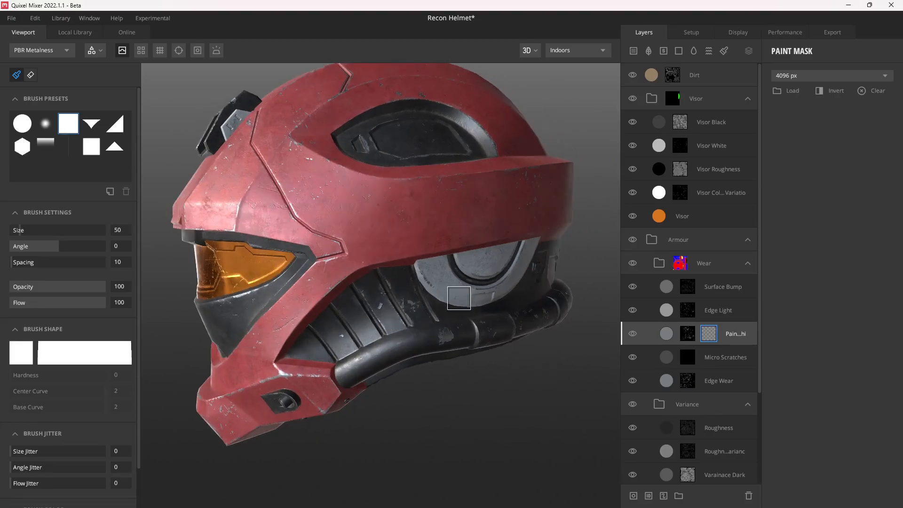
scroll(437, 301, up, 6)
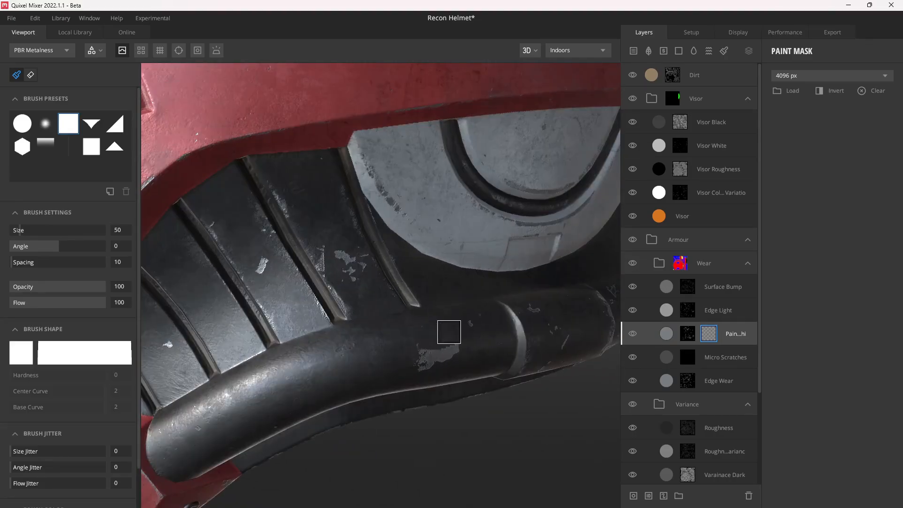
click(429, 363)
alt+drag(467, 365, 322, 257)
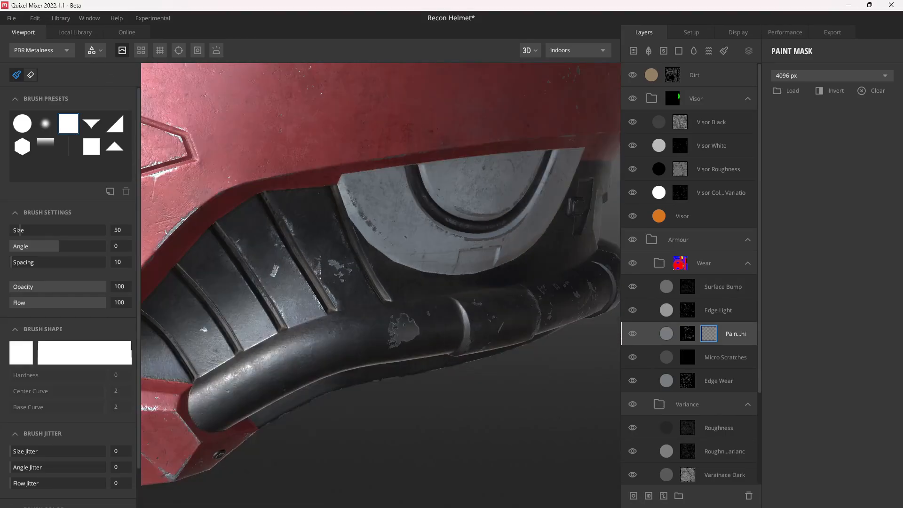
Browse the online library for brushes, filtering to the Brush type and the Blood category
click(68, 31)
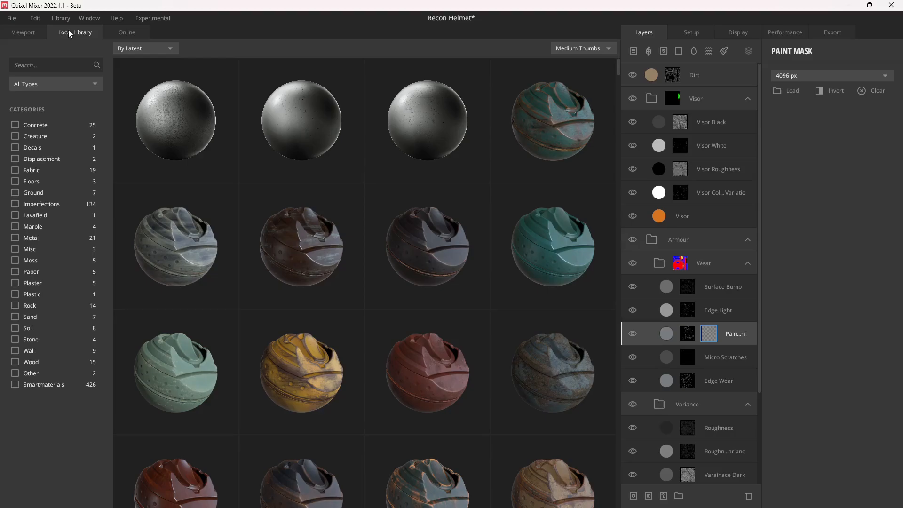
click(119, 33)
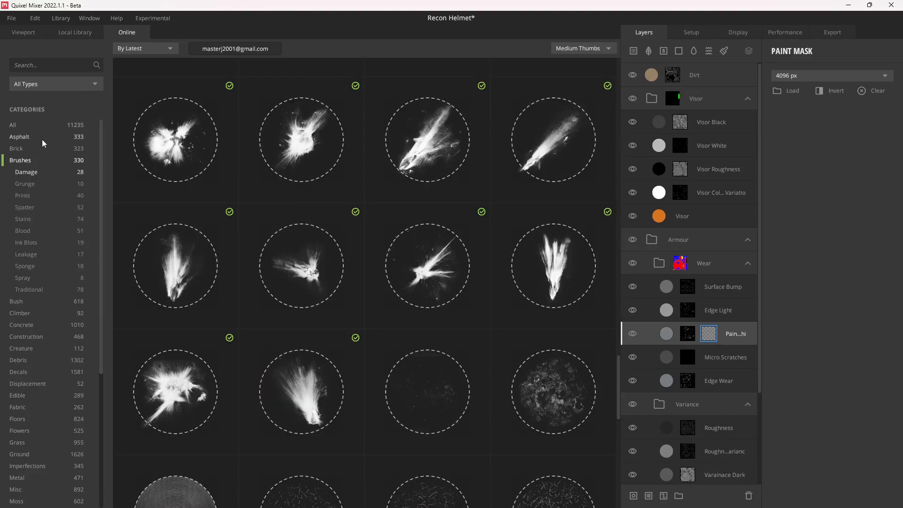
click(57, 86)
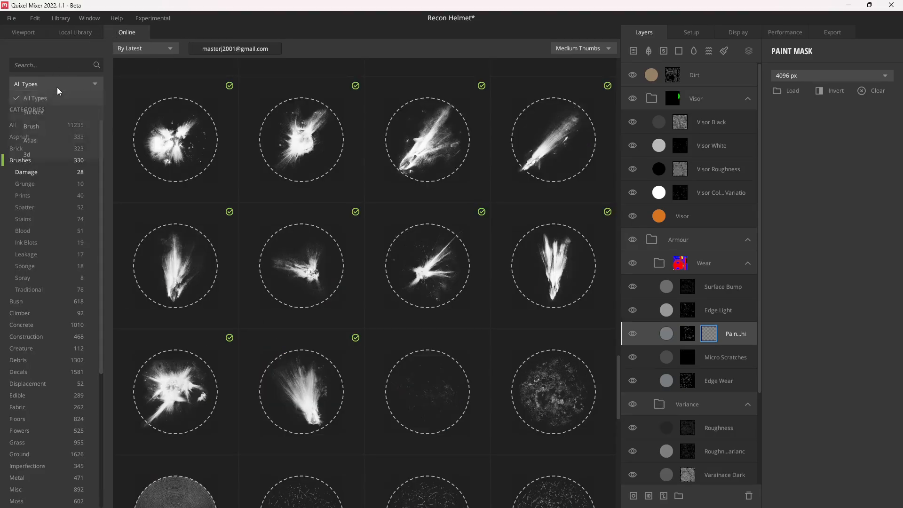
click(44, 123)
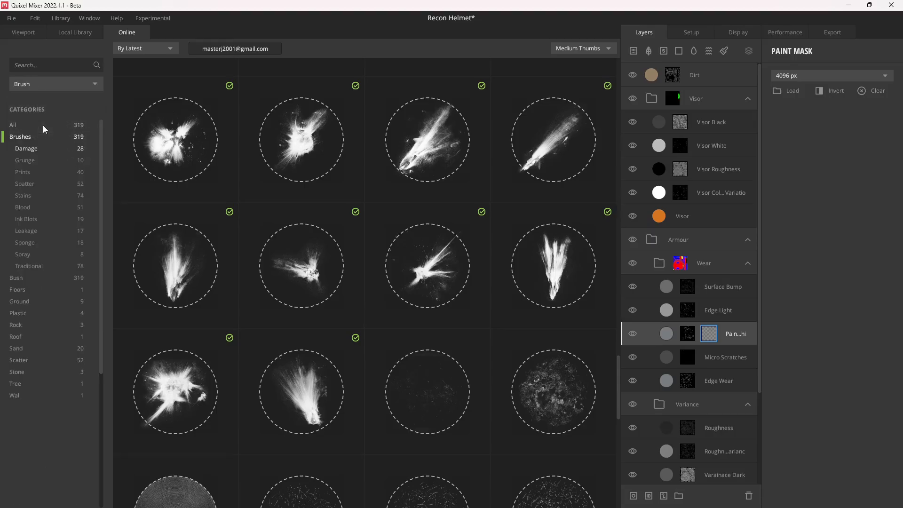
click(23, 207)
scroll(546, 158, down, 2)
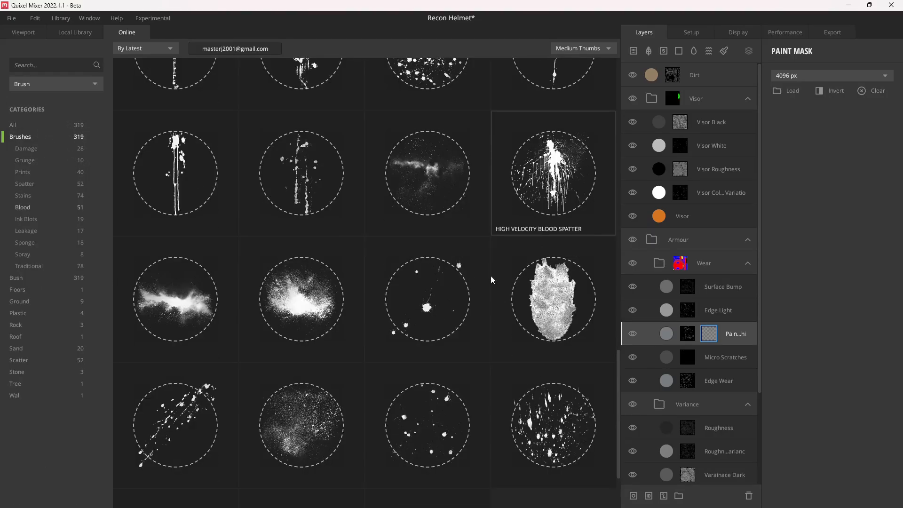
Try to download the Blood Stain brush from the Blood category of the online library
scroll(261, 300, up, 5)
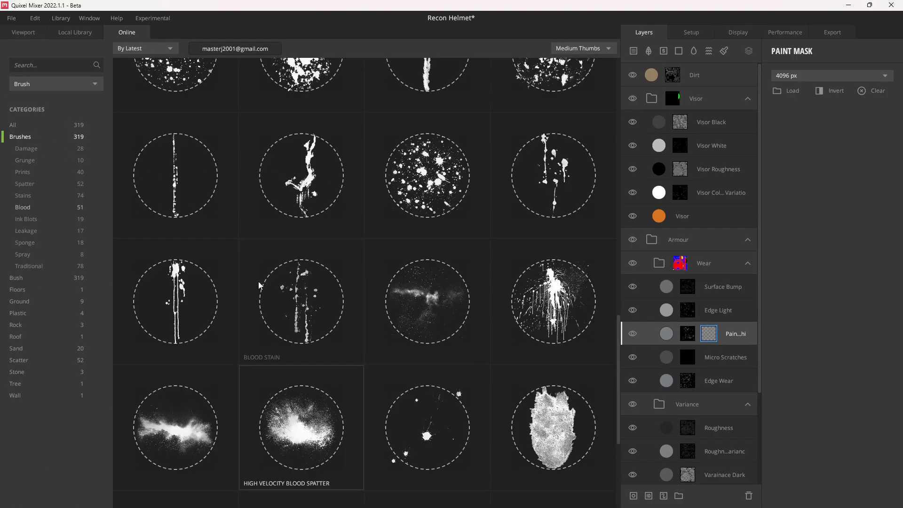
scroll(424, 282, up, 1)
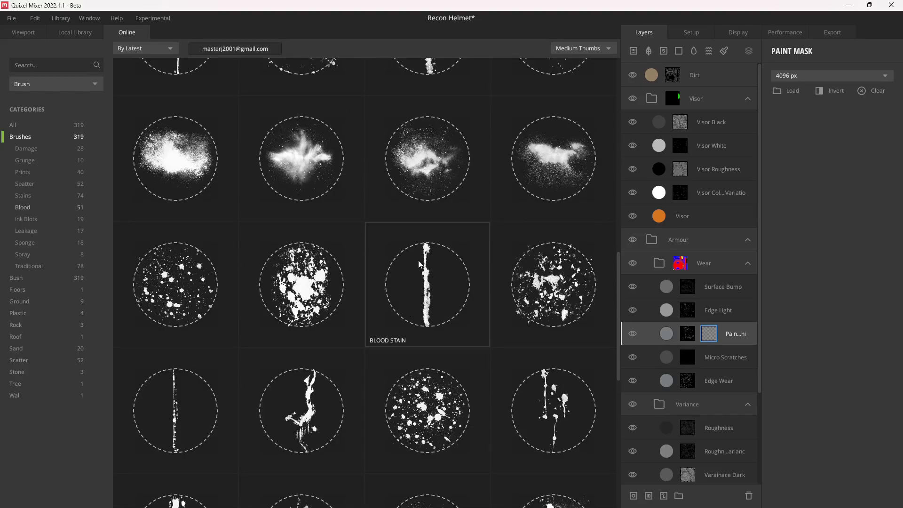
scroll(419, 260, up, 7)
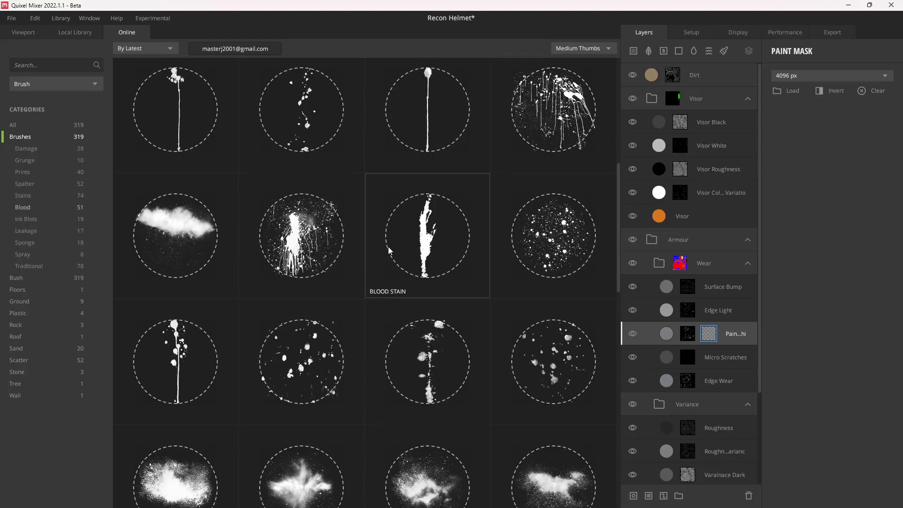
click(435, 225)
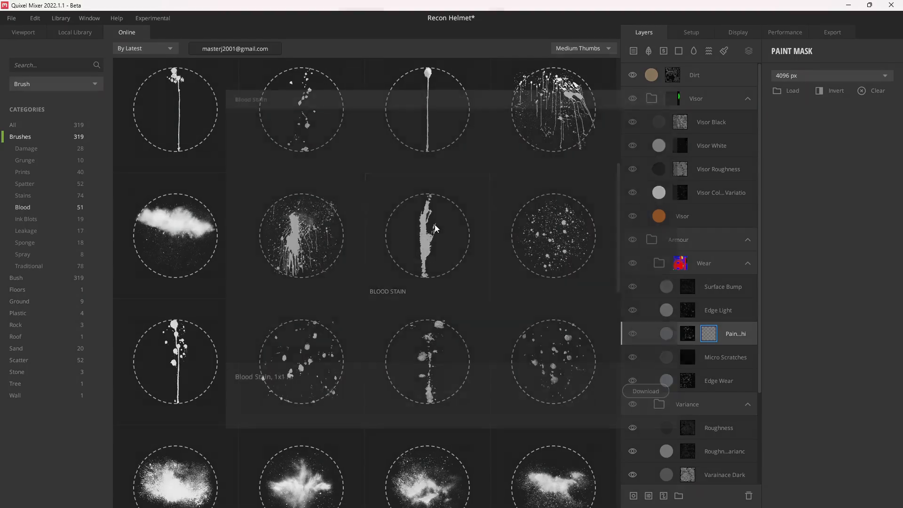
click(443, 394)
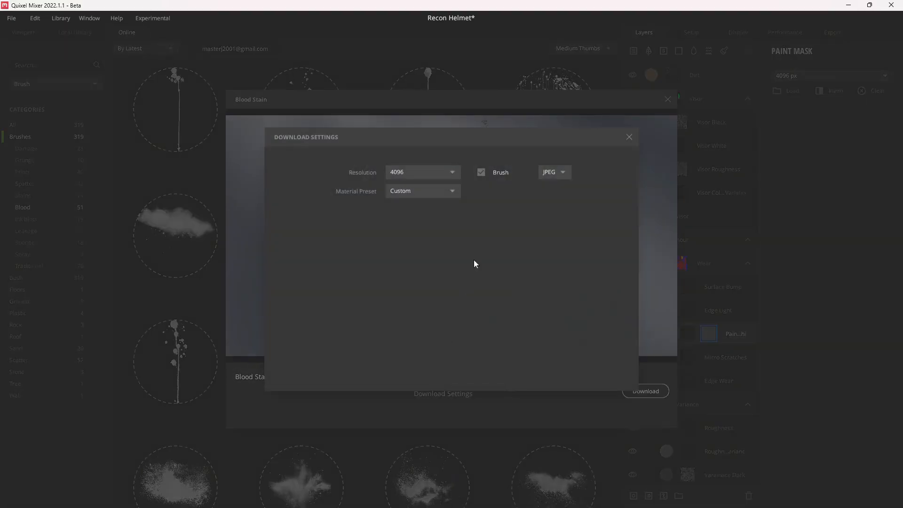
click(628, 137)
click(637, 390)
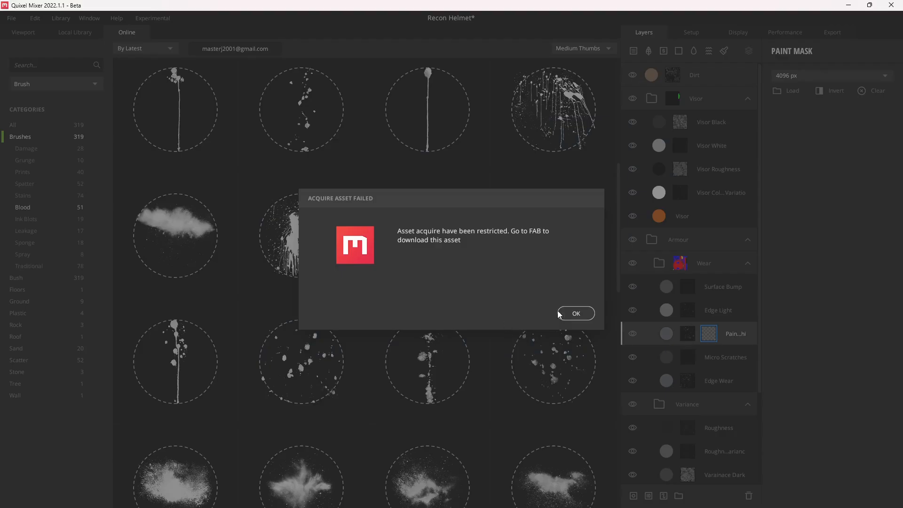
click(576, 313)
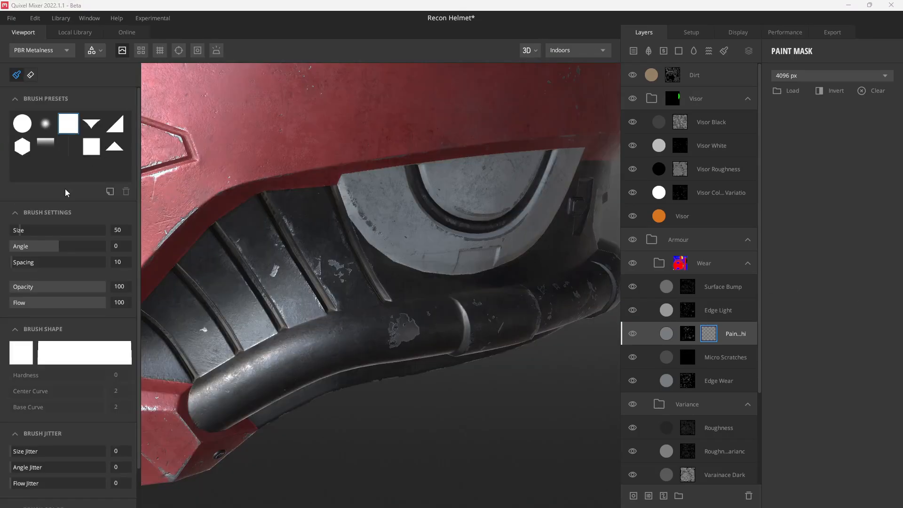
Load Blood_Stain_se0sfaxc_4K_Brush from the blood_stain_se0sfaxc_8k folder as the custom brush shape
click(110, 191)
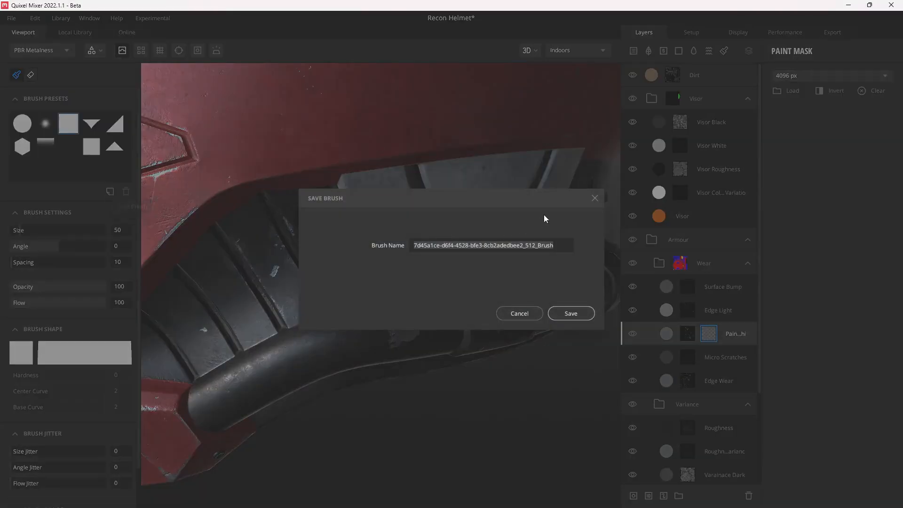
click(595, 202)
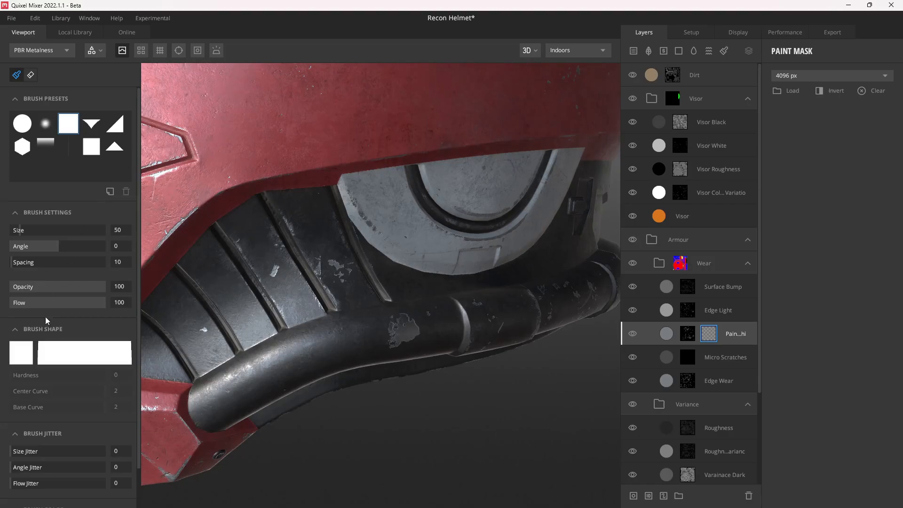
click(21, 353)
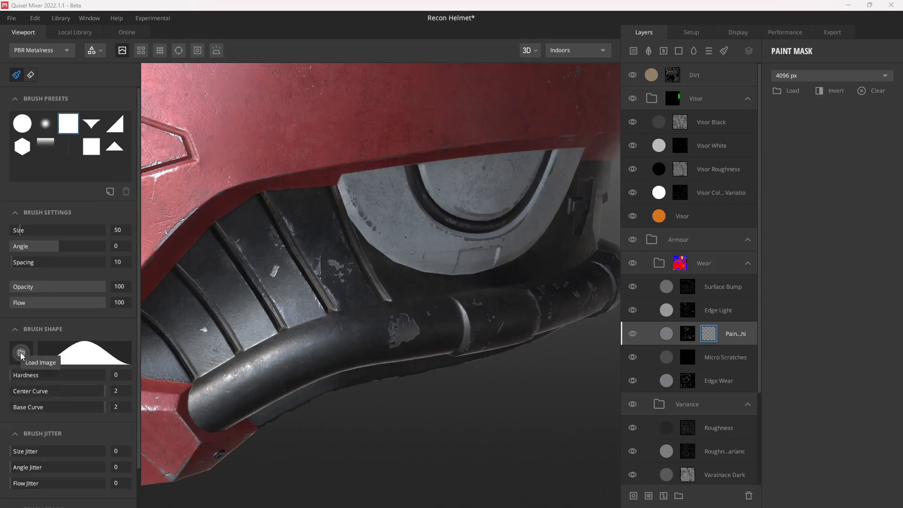
click(21, 354)
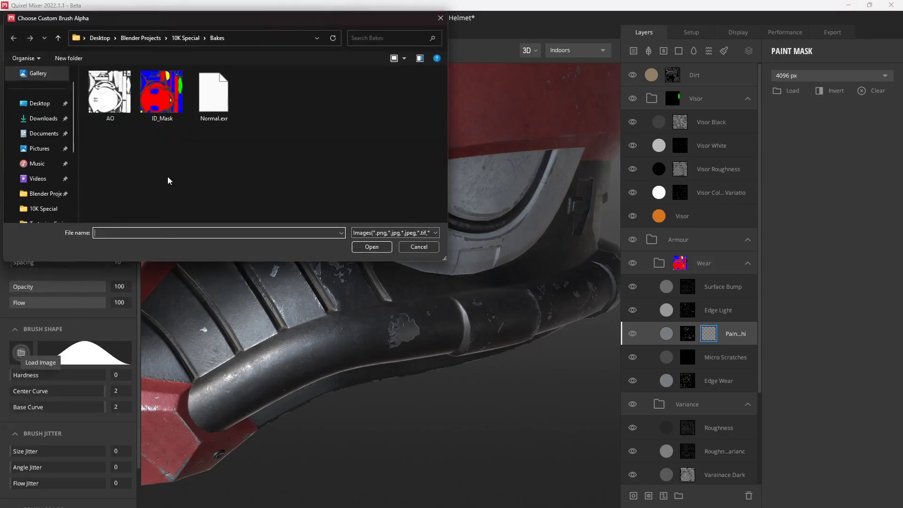
click(185, 37)
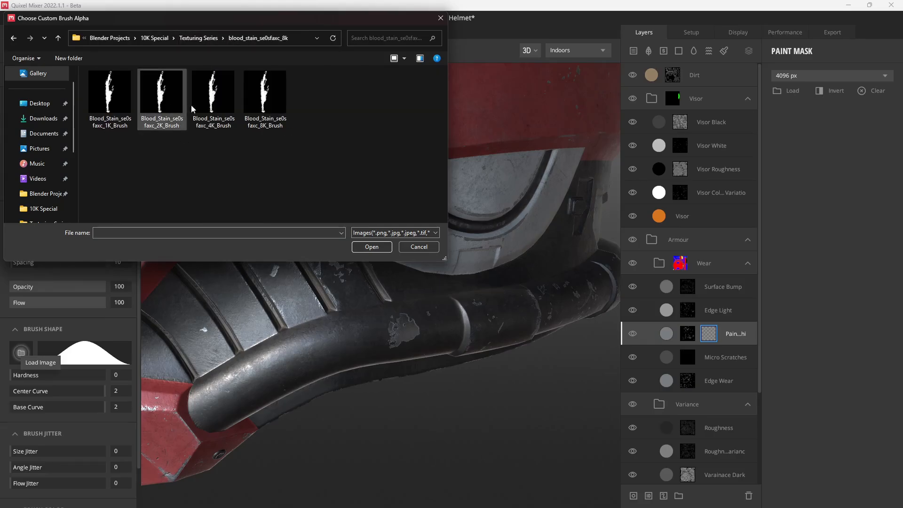
double_click(212, 107)
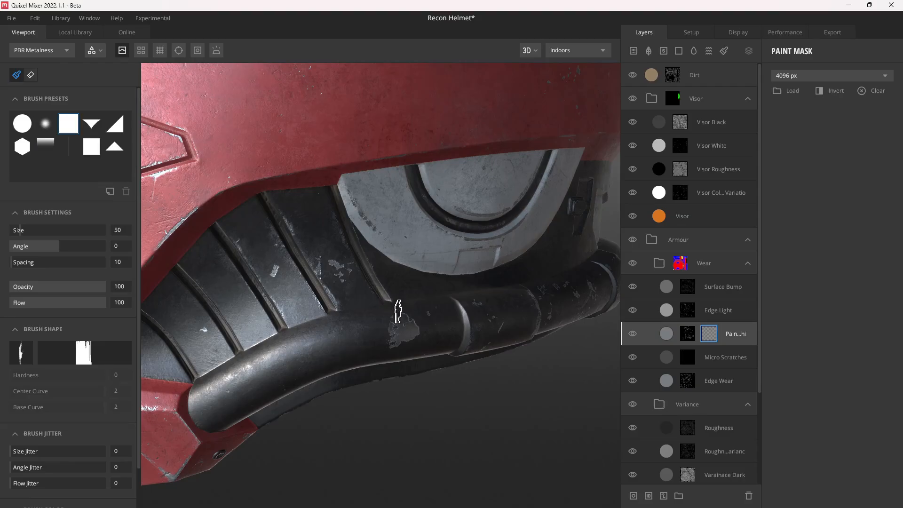
Enlarge the blood stain brush to size 225.8 and rotate it to an angle of -89
middle_drag(409, 311, 396, 308)
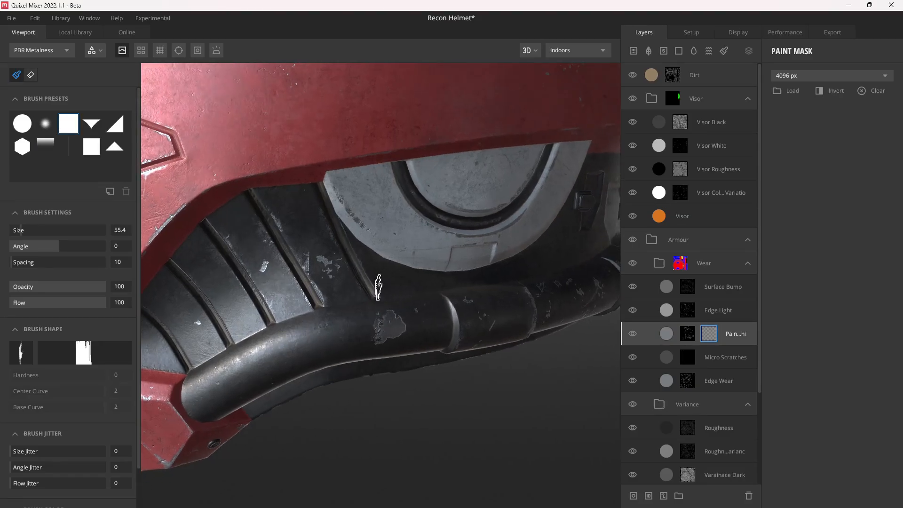
ctrl+right_drag(379, 287, 430, 287)
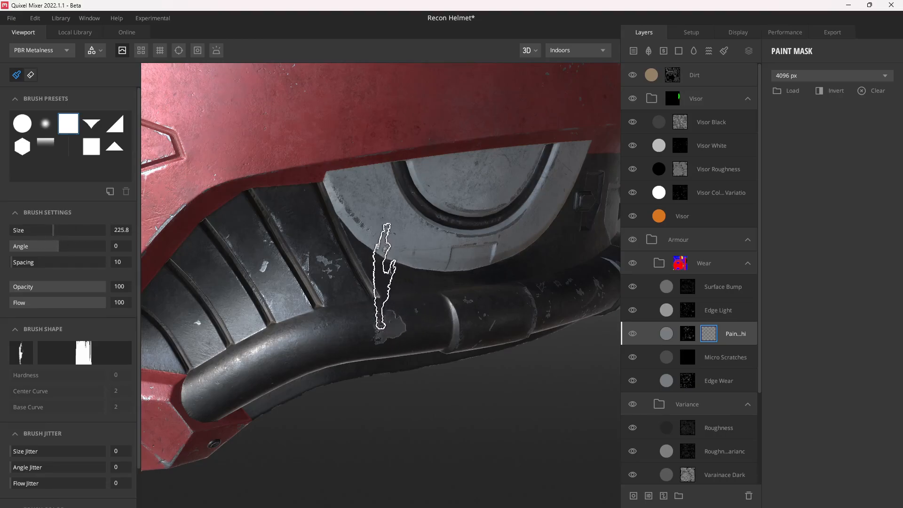
mouse_move(371, 276)
ctrl+mouse_down()
mouse_move(394, 276)
mouse_move(326, 277)
ctrl+mouse_up()
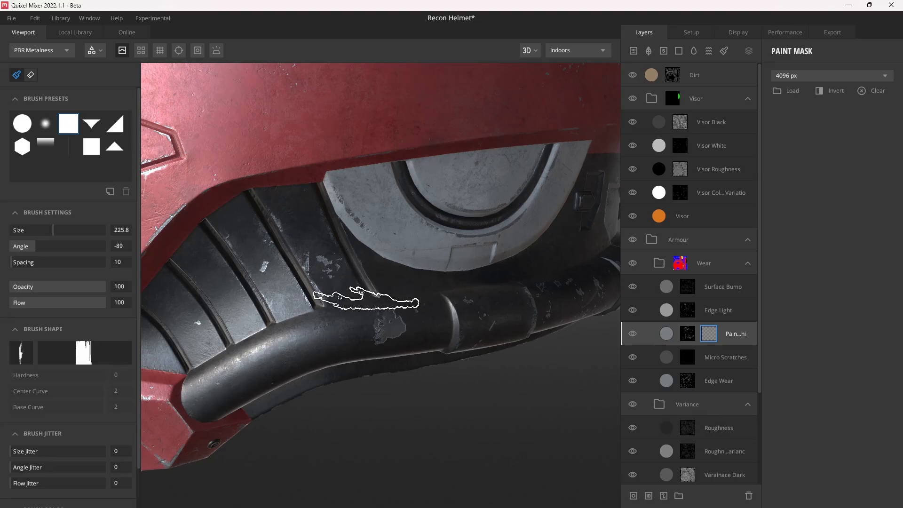
scroll(371, 277, up, 3)
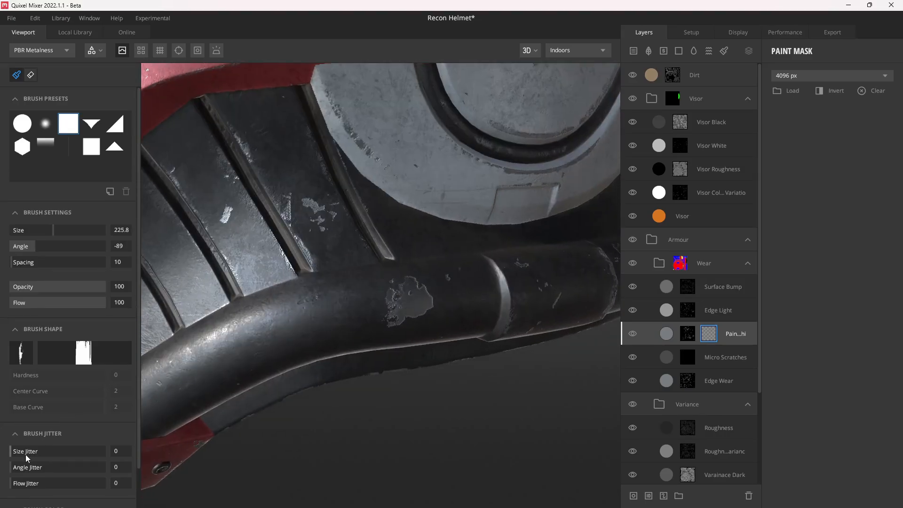
Set size, angle and flow jitter to about 51, 52 and 54, and paint test dabs over the chipped patch on the black pipe
drag(26, 454, 58, 451)
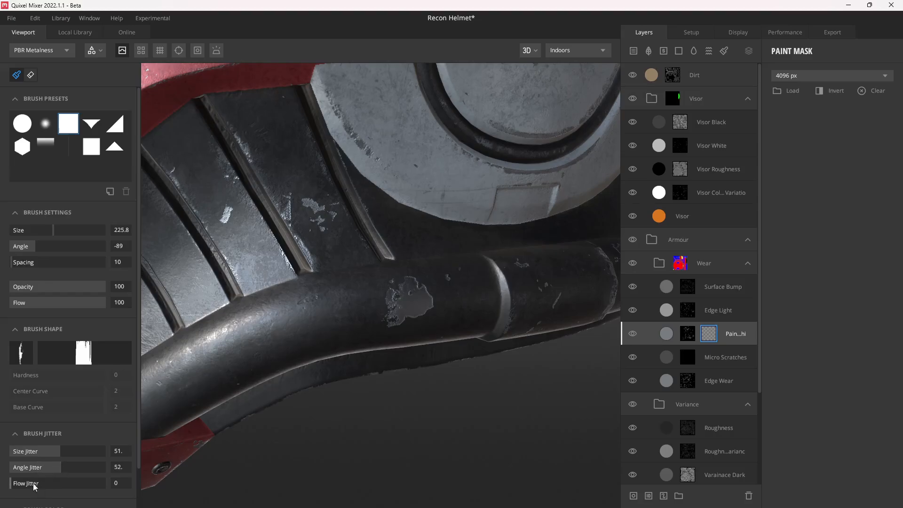
click(63, 483)
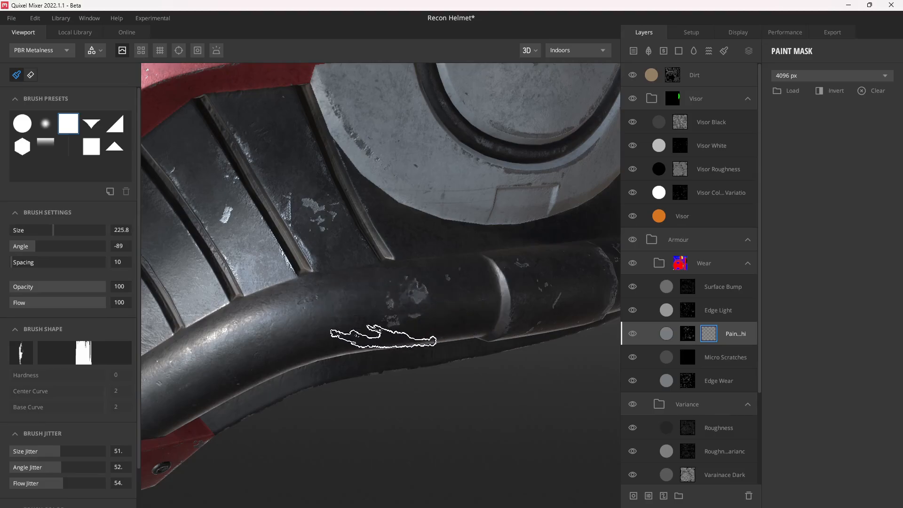
alt+drag(382, 334, 310, 338)
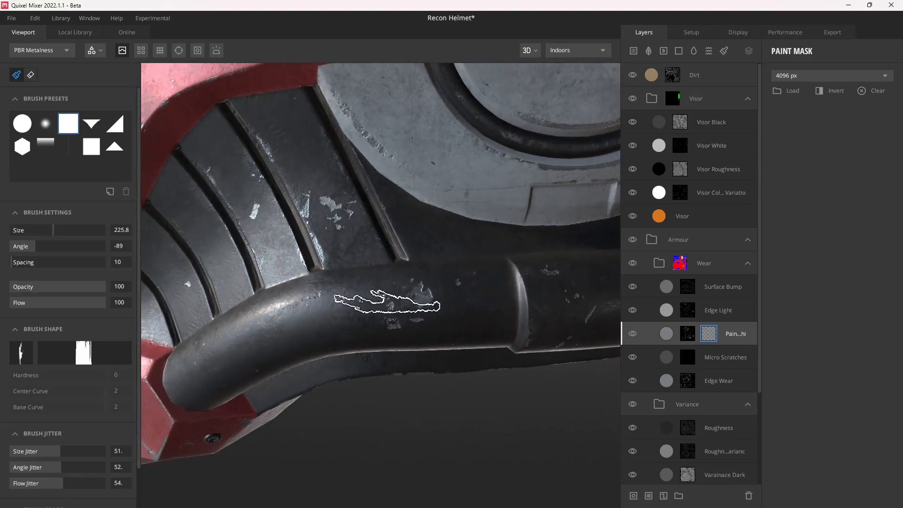
Set the brush's size and angle jitter to 0 and its flow jitter to about 47
mouse_move(55, 451)
mouse_down()
mouse_move(1, 455)
mouse_move(2, 468)
mouse_up()
drag(56, 483, 54, 483)
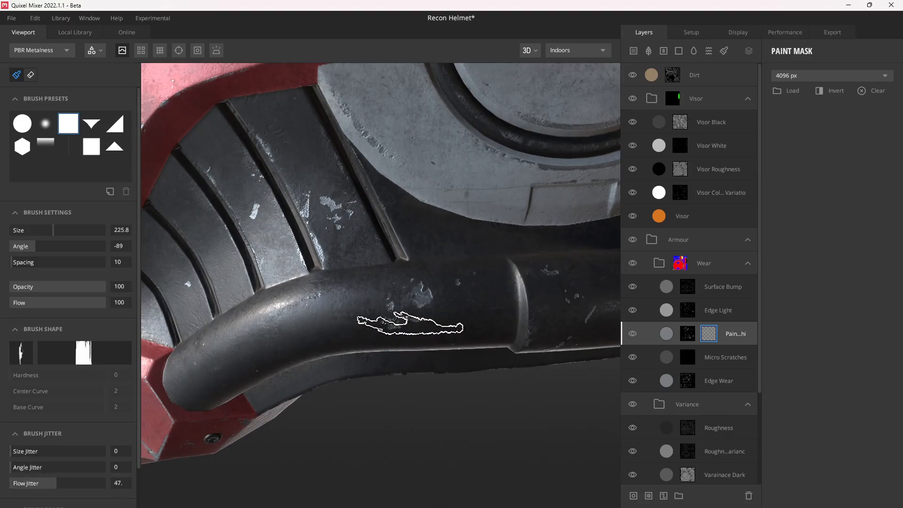
alt+drag(396, 313, 418, 340)
Undo the test dabs painted over the chipped patch on the black pipe
key(ctrl+z)
key(ctrl+z)
key(ctrl+z)
key(ctrl+z)
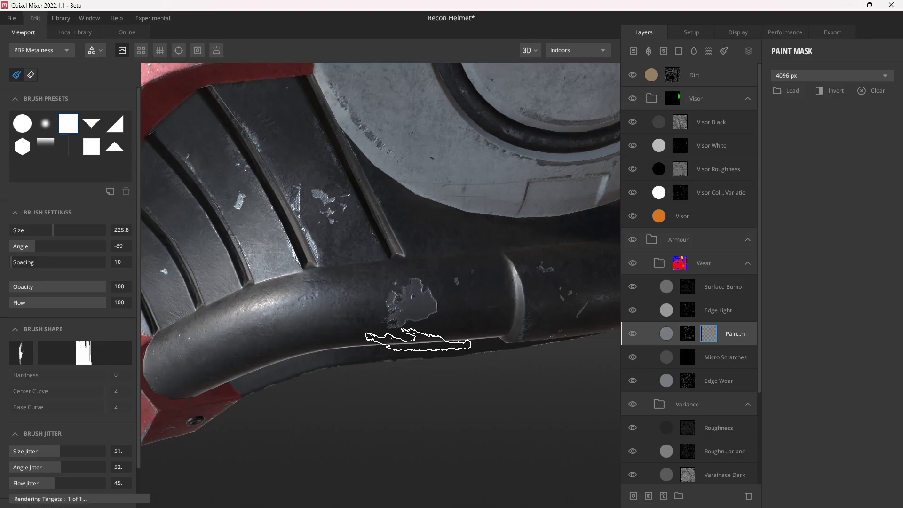
Reset all brush jitter to 0 and stamp the brush at size 500, angle -103 over the chipped patch on the black pipe
drag(52, 451, 3, 452)
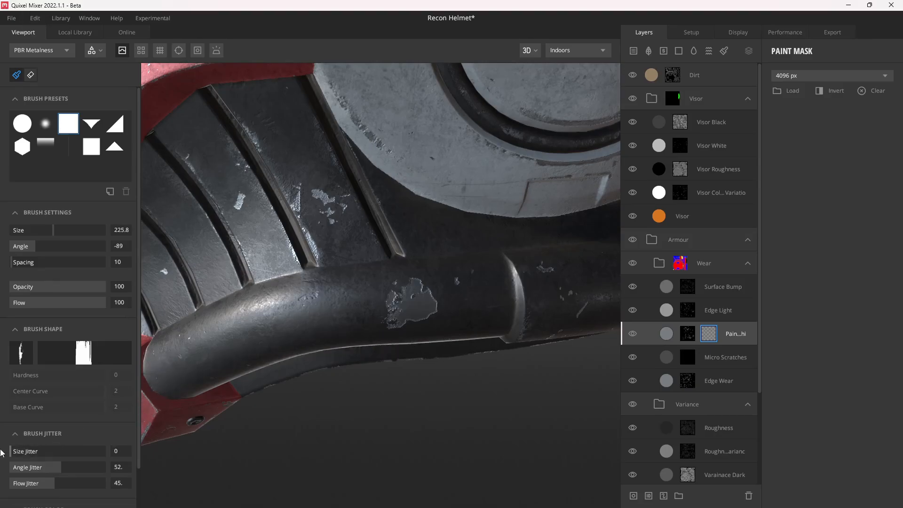
drag(41, 483, 5, 483)
mouse_move(403, 323)
alt+mouse_down()
mouse_move(404, 308)
mouse_move(433, 302)
mouse_move(393, 303)
alt+mouse_up()
ctrl+right_drag(385, 296, 437, 288)
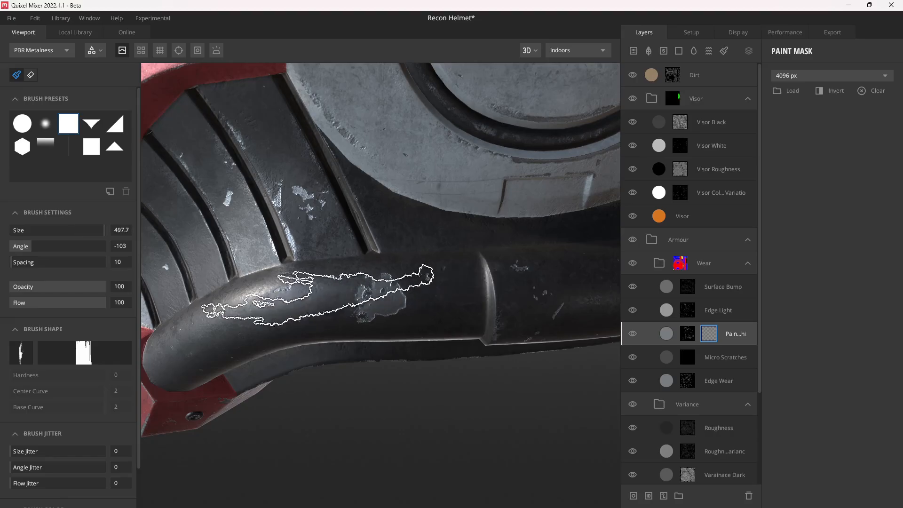
ctrl+right_drag(295, 290, 338, 288)
click(366, 279)
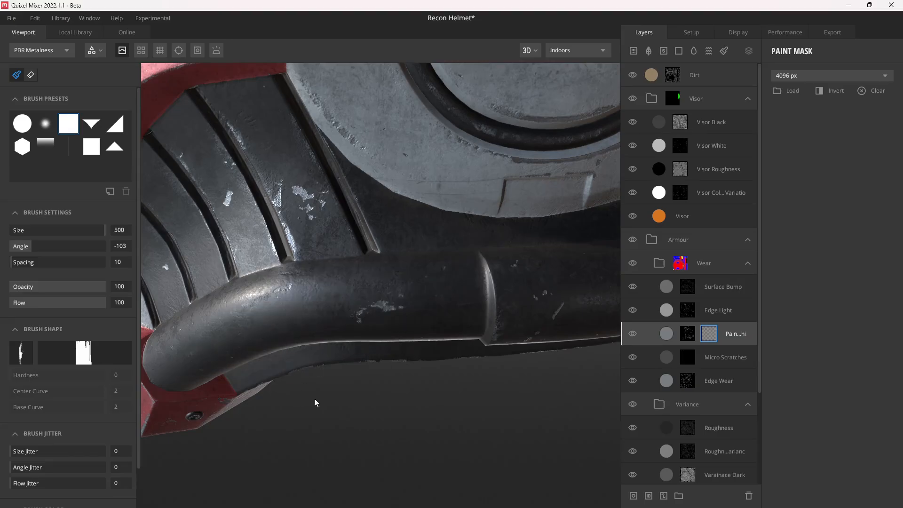
Reduce the brush size to 175.1
scroll(376, 292, down, 5)
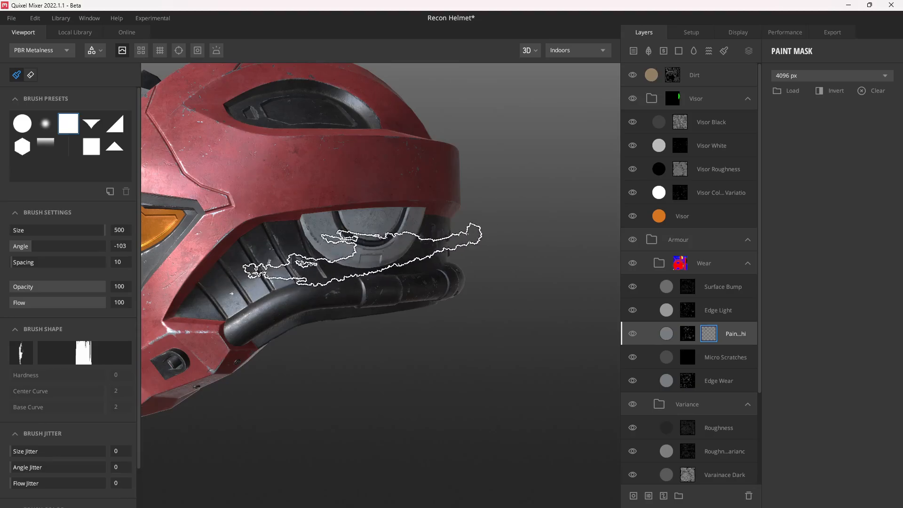
key(bracketleft)
key(bracketleft)
key(bracketleft)
key(bracketleft)
key(bracketleft)
key(bracketleft)
key(bracketleft)
key(bracketleft)
key(bracketleft)
key(bracketleft)
key(bracketleft)
key(bracketleft)
key(bracketleft)
key(bracketleft)
key(bracketleft)
key(bracketleft)
key(bracketleft)
key(bracketleft)
key(bracketleft)
key(bracketleft)
key(bracketleft)
key(bracketleft)
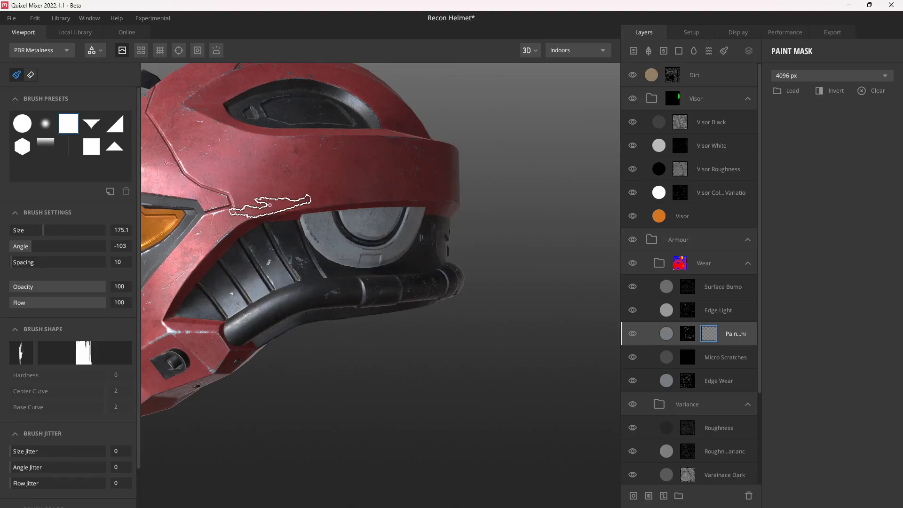
Add a paint mask to the Edge Wear layer in the Wear group
alt+drag(270, 206, 397, 287)
alt+drag(302, 238, 353, 257)
alt+middle_drag(354, 257, 383, 266)
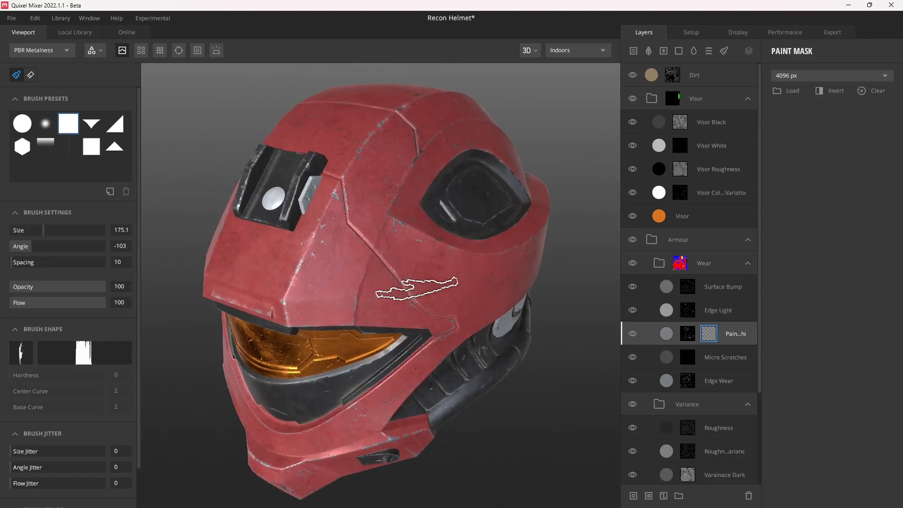
mouse_move(433, 302)
alt+mouse_down()
mouse_move(423, 322)
mouse_move(444, 236)
alt+mouse_up()
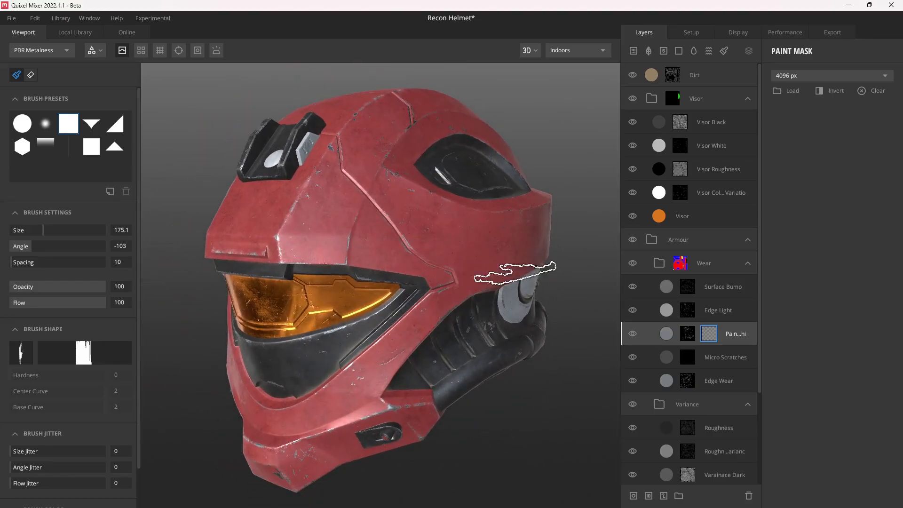
alt+drag(399, 351, 413, 320)
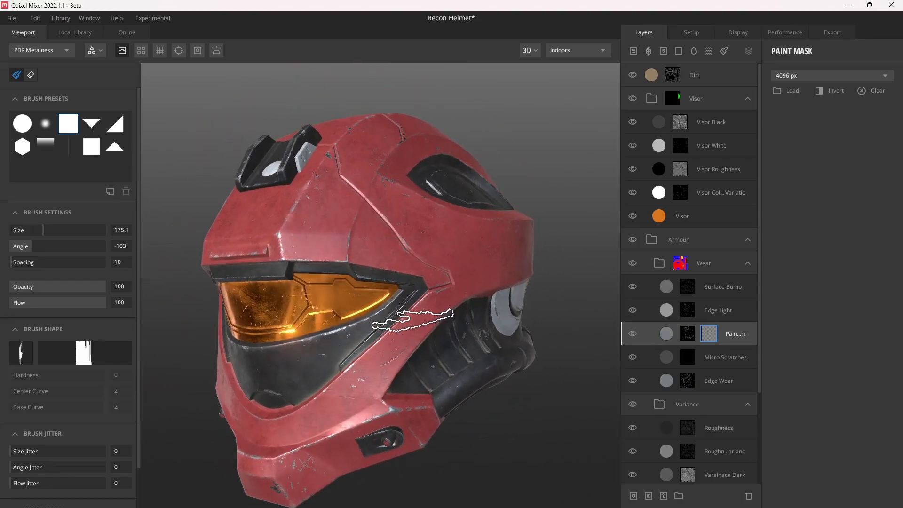
click(746, 374)
right_click(746, 374)
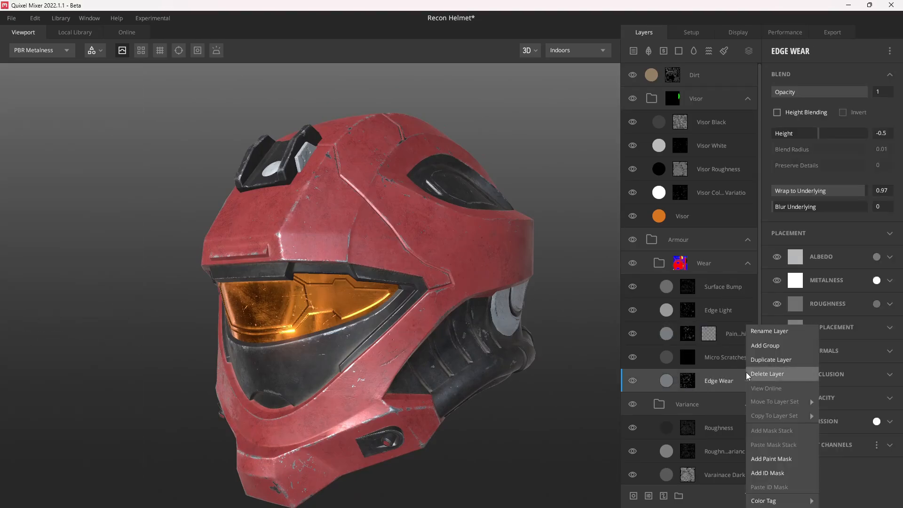
click(799, 458)
Stamp the brush at size 291.2, angle -152 over the edge wear on the red jaw above the black bolt recess
scroll(395, 254, up, 5)
mouse_move(287, 291)
alt+mouse_down()
mouse_move(361, 317)
mouse_move(484, 297)
alt+mouse_up()
alt+drag(327, 319, 365, 312)
ctrl+right_drag(368, 315, 369, 325)
ctrl+right_drag(313, 316, 280, 310)
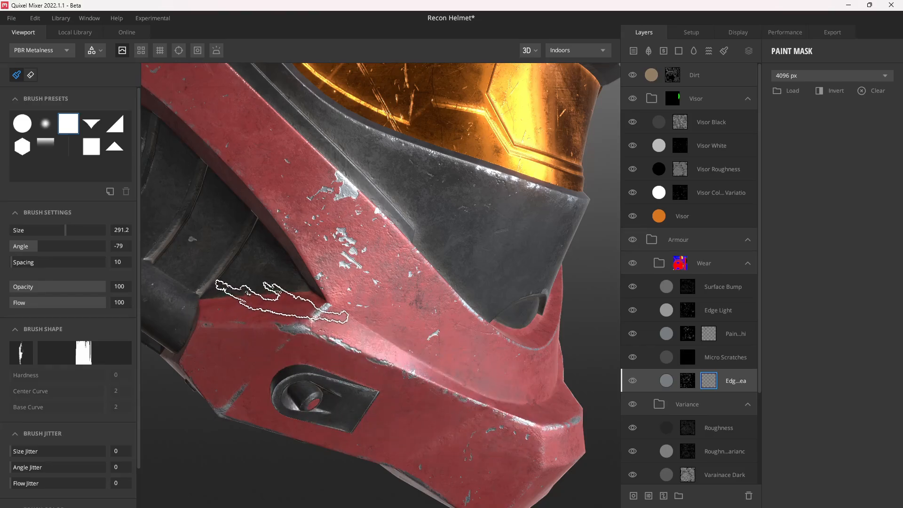
ctrl+drag(281, 310, 311, 322)
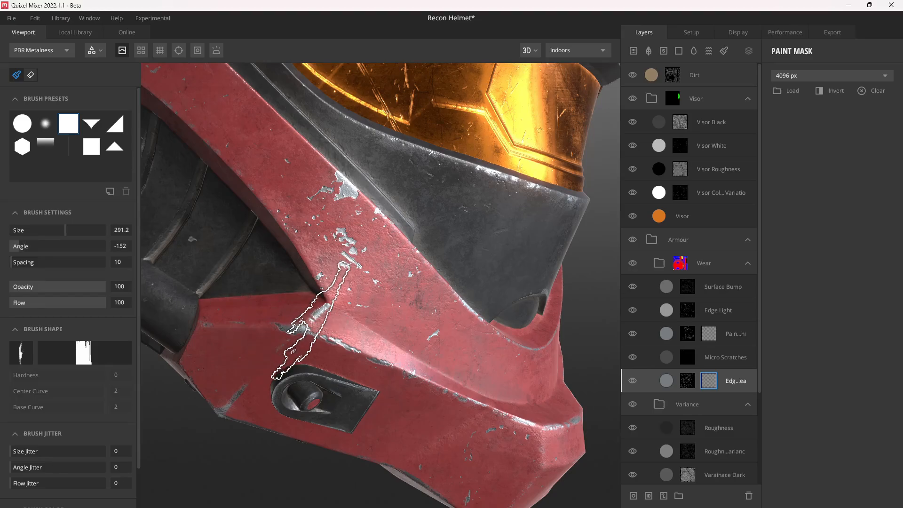
click(305, 321)
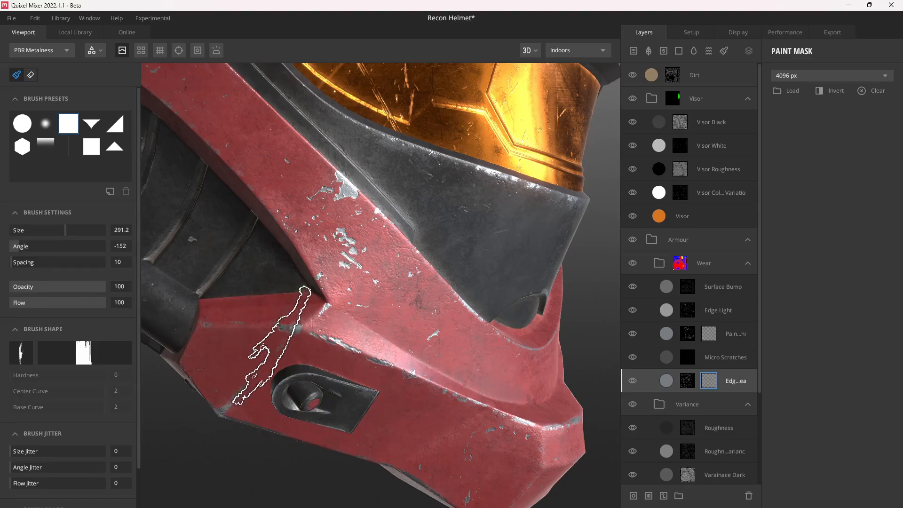
click(285, 341)
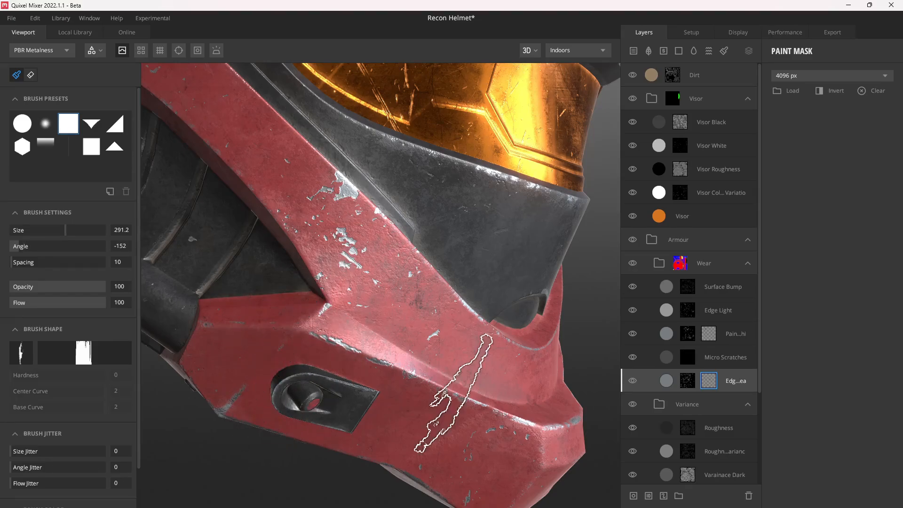
Activate the paint mask of the Paint Chips layer and rotate the brush to an angle of -34
alt+drag(480, 398, 390, 386)
scroll(442, 391, down, 3)
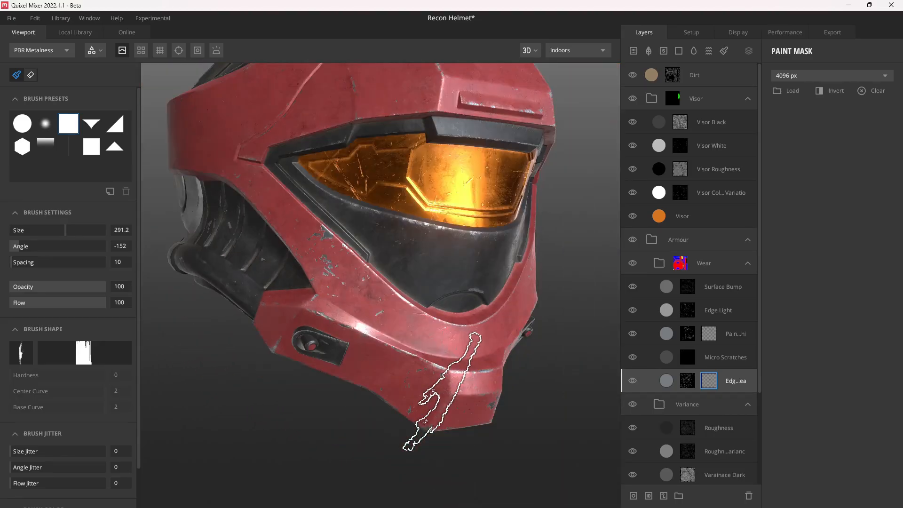
click(709, 333)
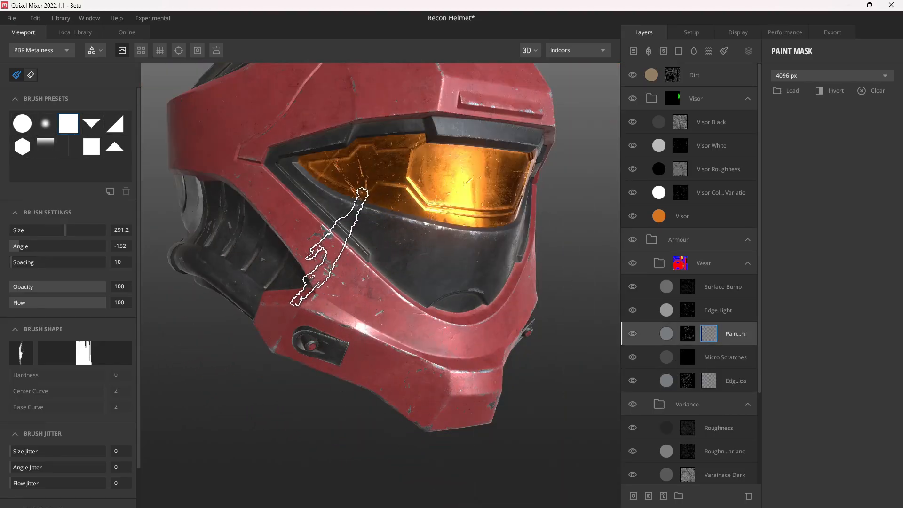
ctrl+drag(318, 246, 373, 247)
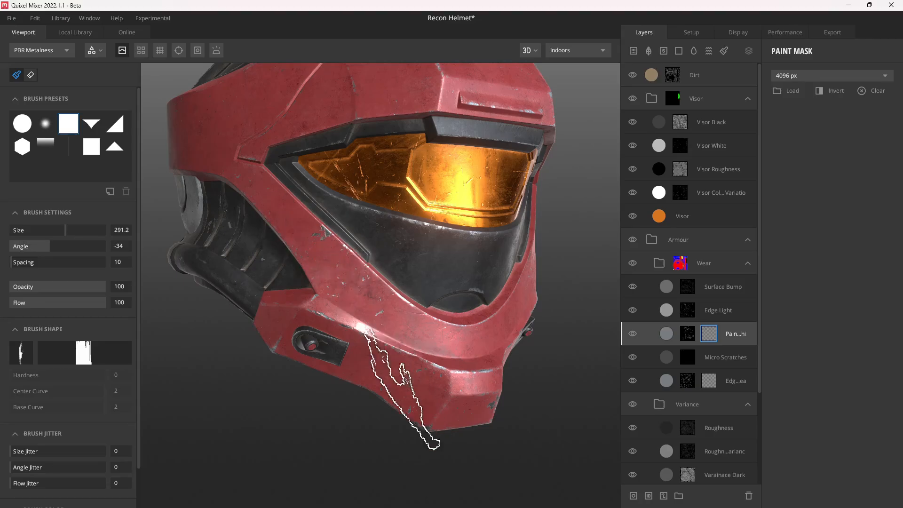
Leave mask painting by selecting the Paint Chips layer itself, and review the whole helmet from the front and side
alt+drag(416, 320, 352, 328)
mouse_move(449, 318)
alt+mouse_down()
mouse_move(396, 319)
mouse_move(351, 292)
mouse_move(363, 292)
alt+mouse_up()
scroll(433, 317, down, 3)
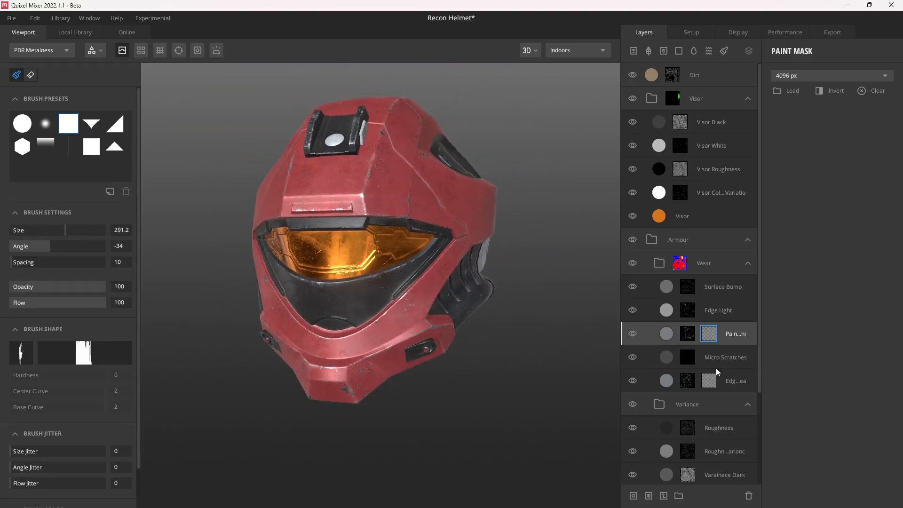
click(665, 335)
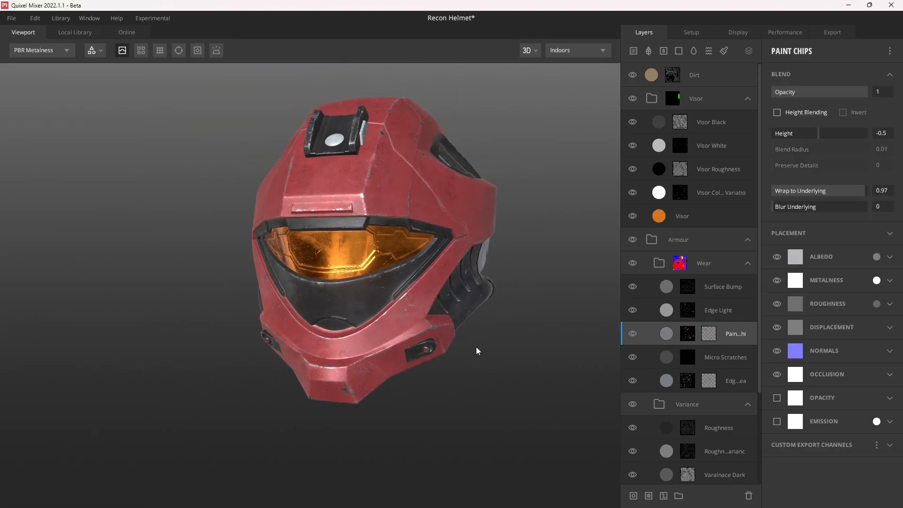
alt+drag(431, 274, 422, 263)
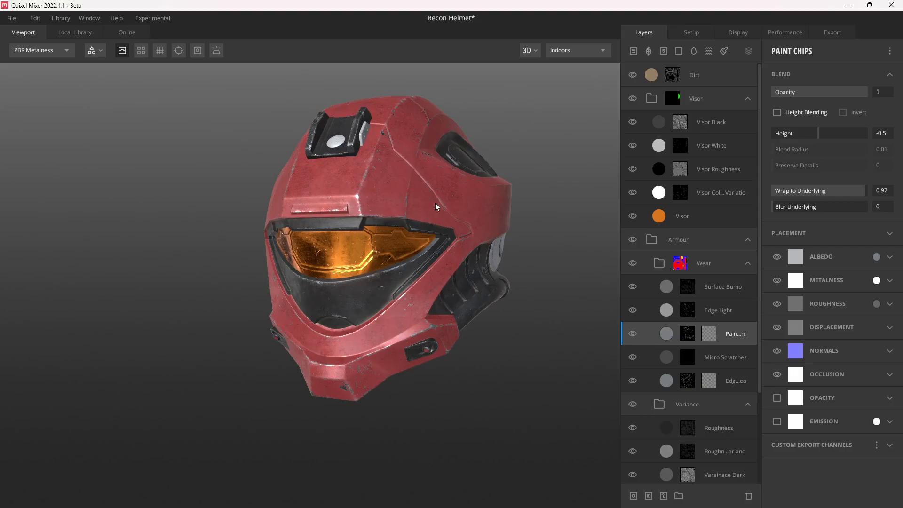
alt+drag(436, 204, 408, 235)
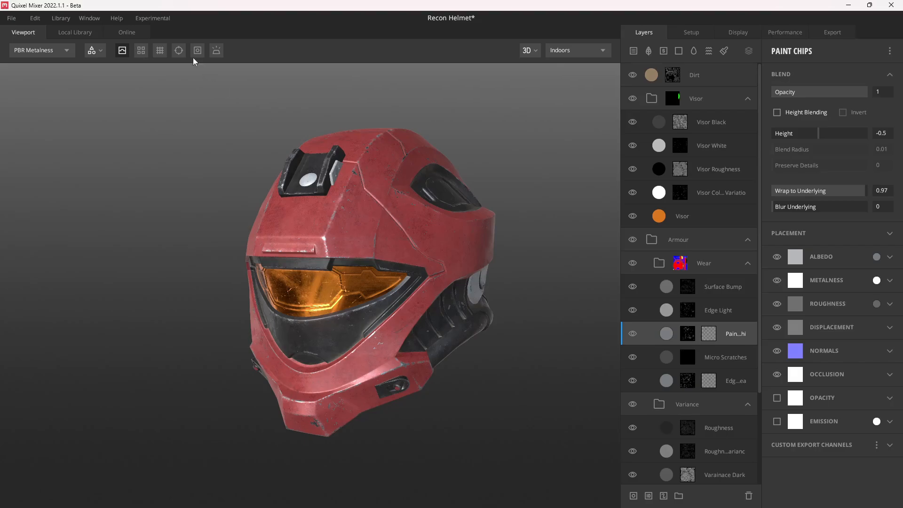
Switch the viewport to the Emission channel and enable Show Emission
click(66, 56)
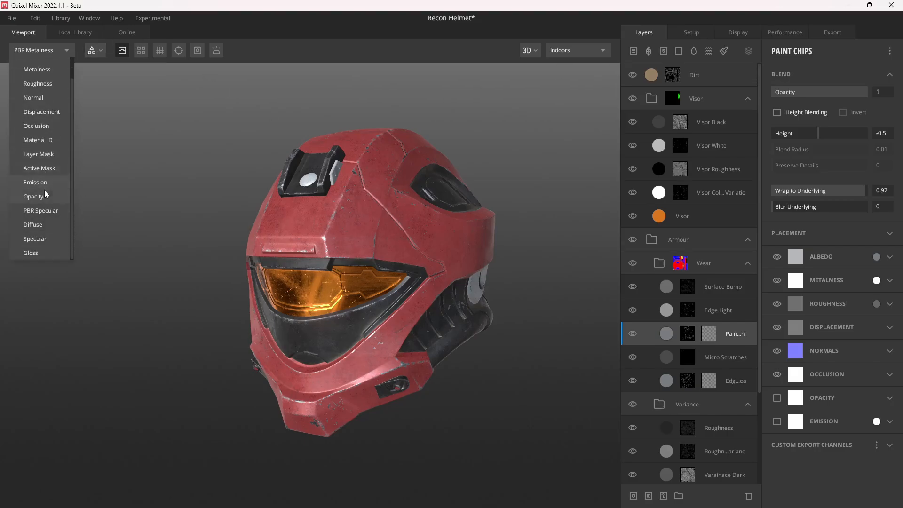
click(47, 184)
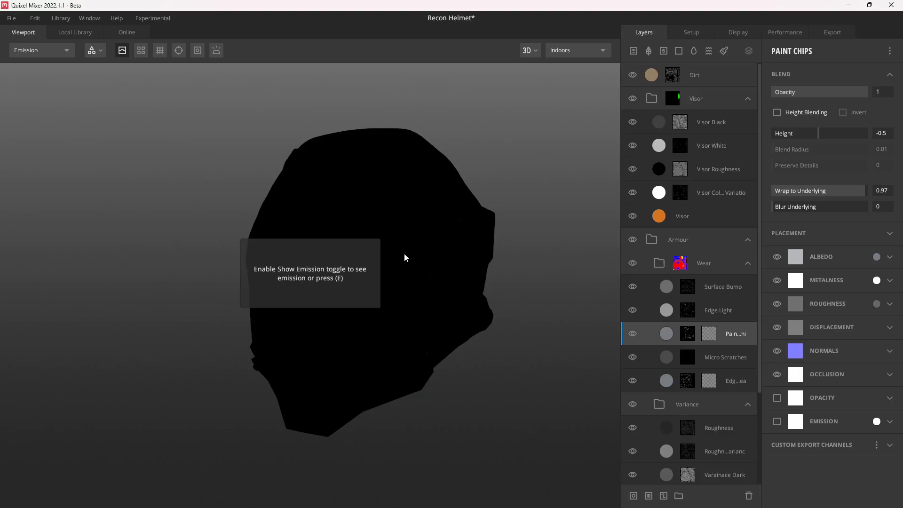
click(216, 50)
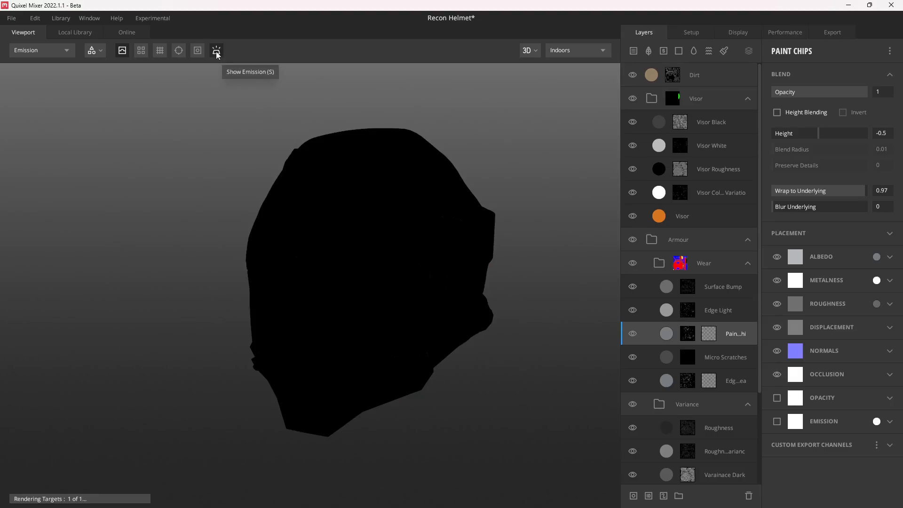
middle_drag(359, 264, 349, 236)
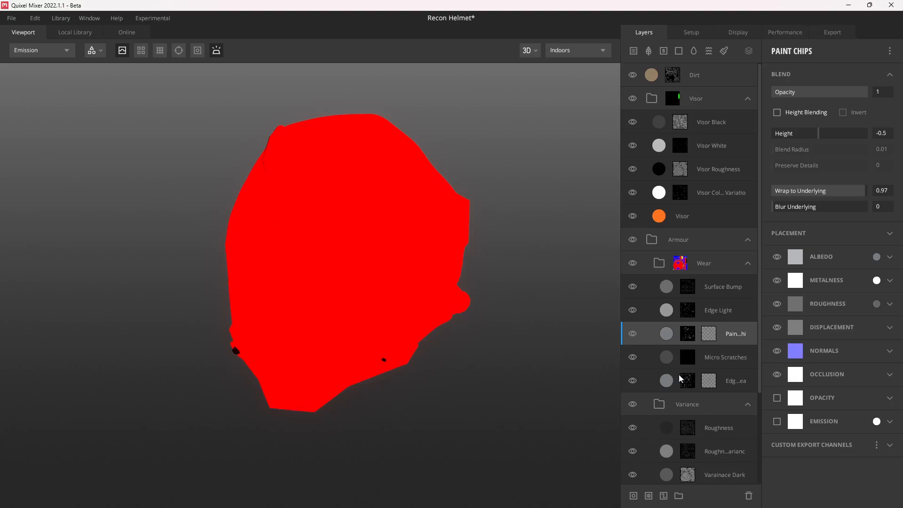
Set the emission color of the Black layer in the Colours group to black, hex 000000
scroll(675, 390, down, 3)
click(671, 473)
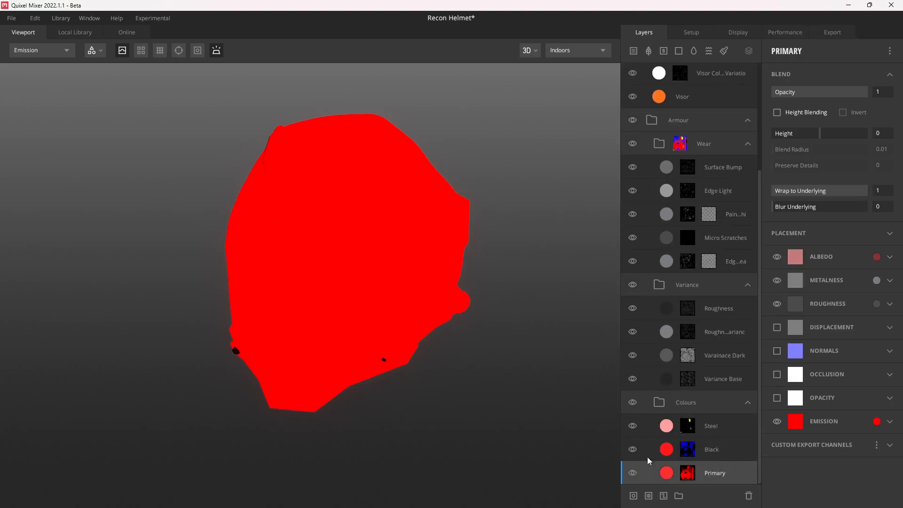
drag(428, 324, 430, 300)
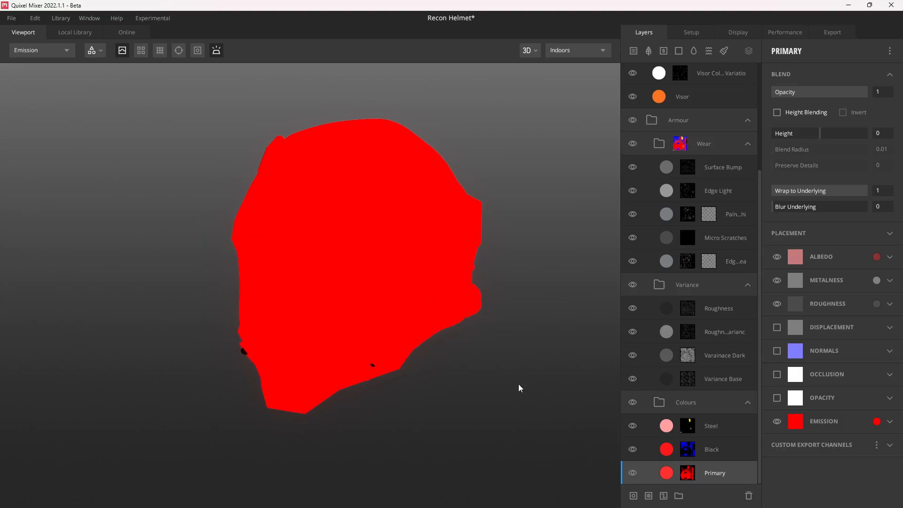
click(687, 452)
click(670, 454)
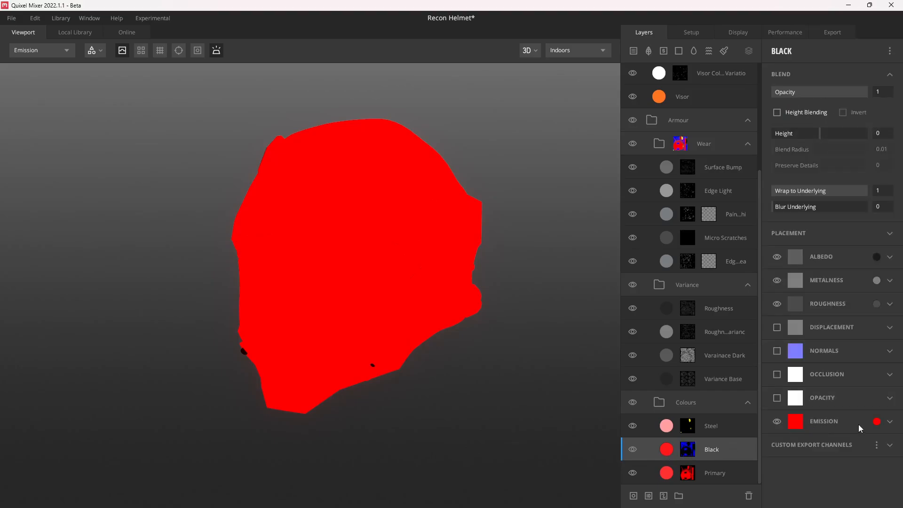
click(876, 422)
drag(367, 297, 311, 348)
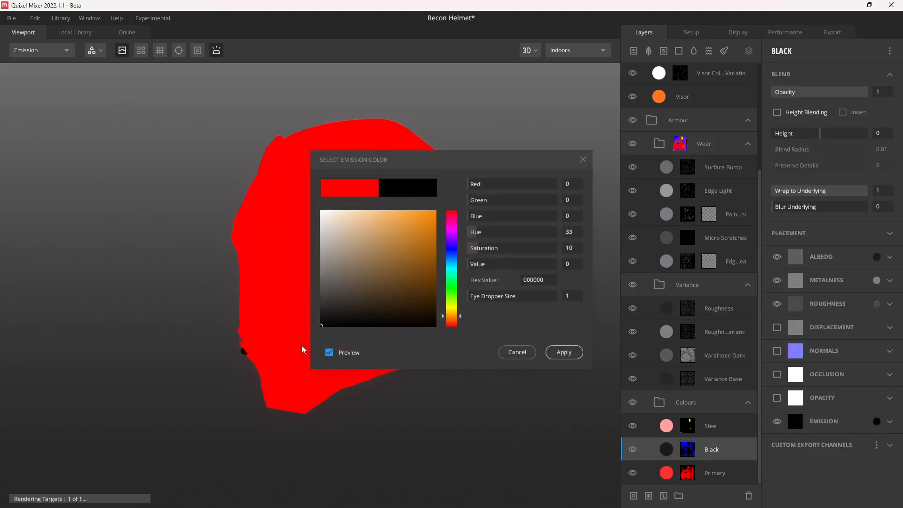
click(564, 352)
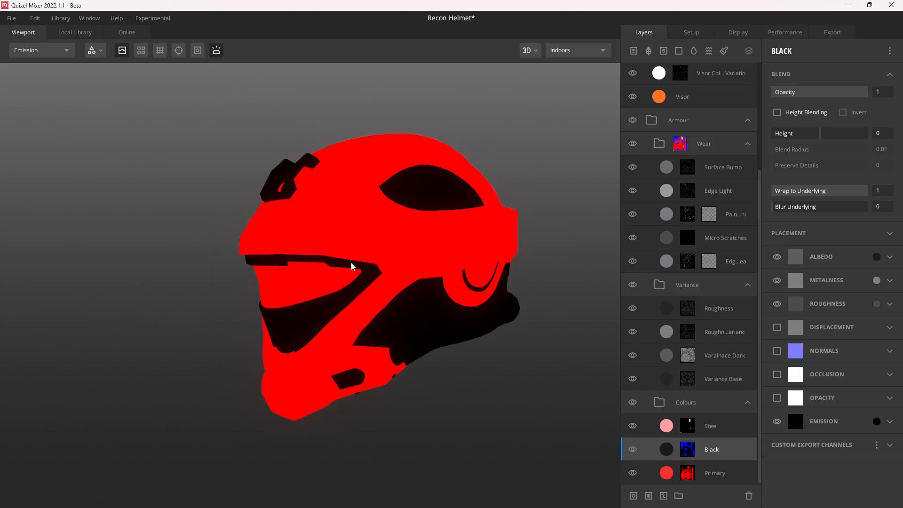
Set the emission color of the Steel layer in the Colours group to black, hex 000000
click(668, 426)
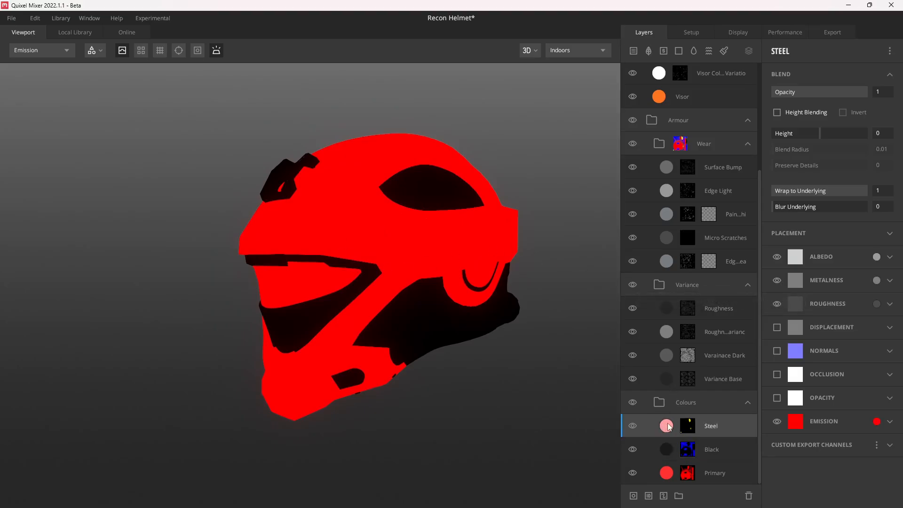
click(877, 421)
drag(393, 296, 292, 348)
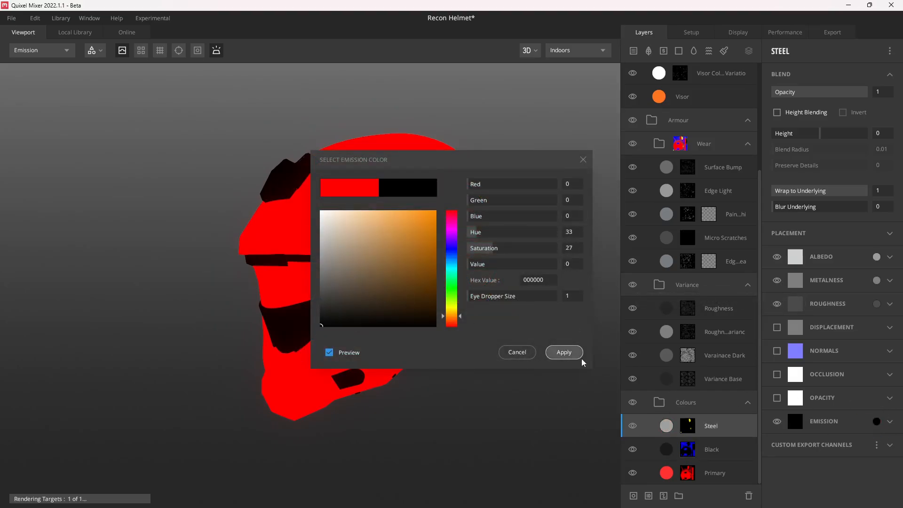
click(564, 353)
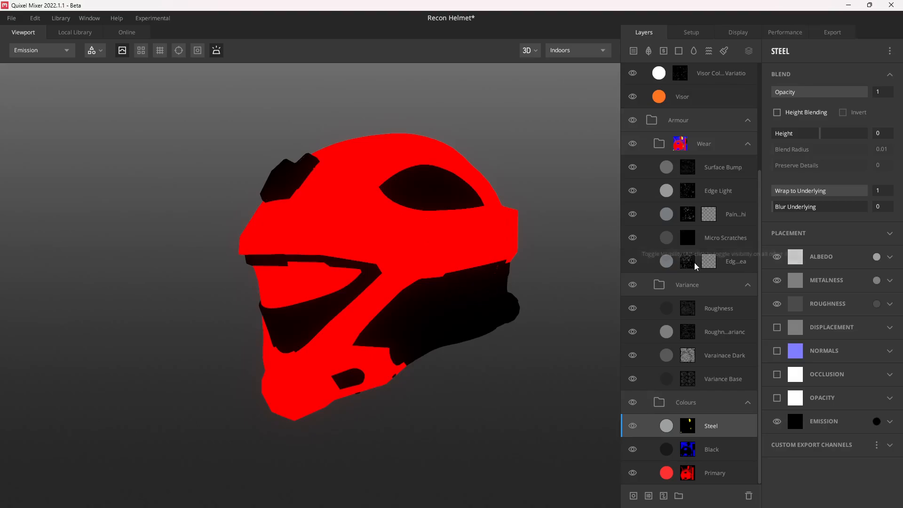
Select the base Visor layer in the Visor group for editing its emission color
scroll(696, 258, up, 3)
click(664, 216)
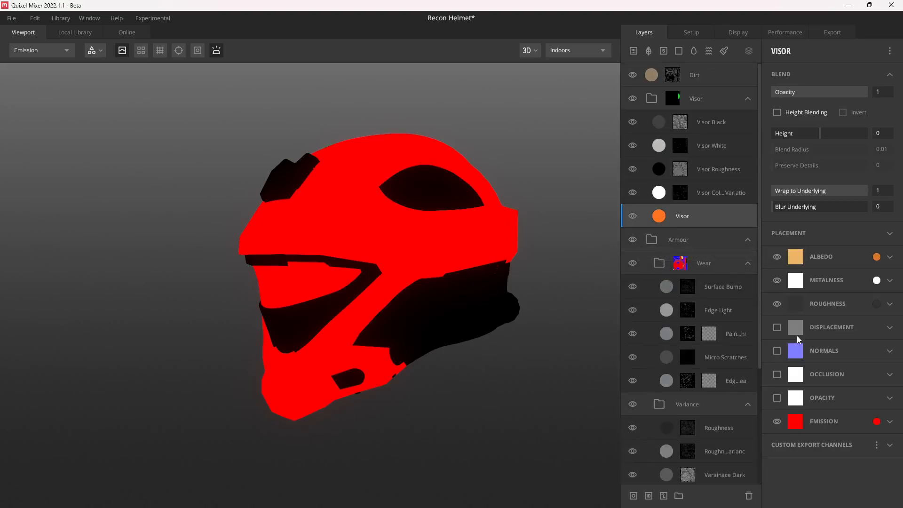
Set the Visor layer's emission color to green
click(876, 421)
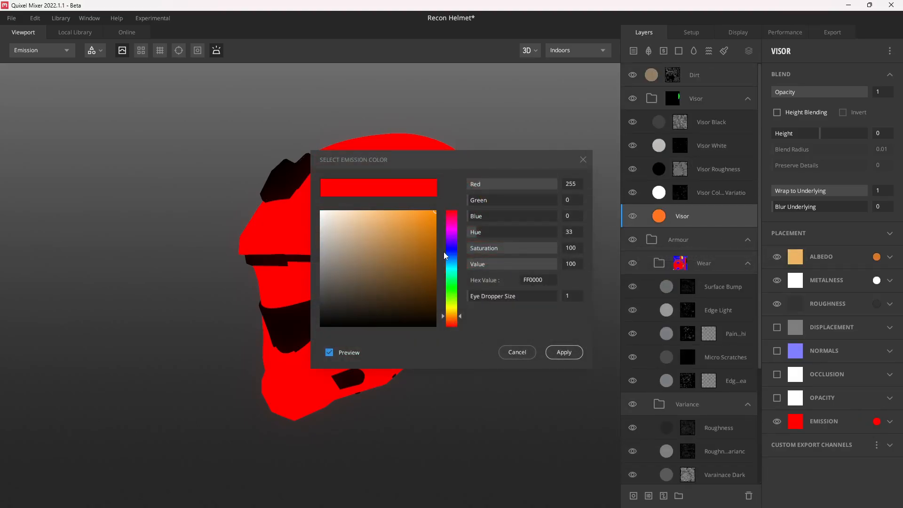
drag(491, 199, 463, 187)
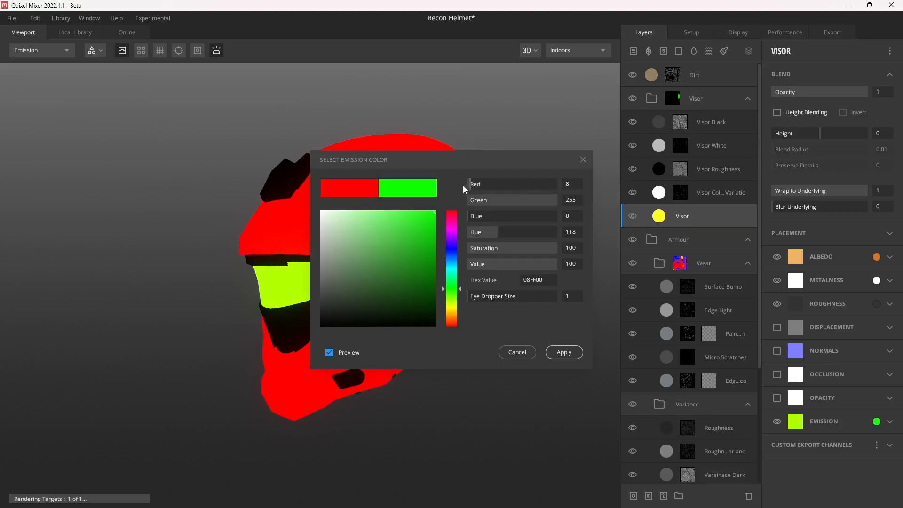
click(564, 351)
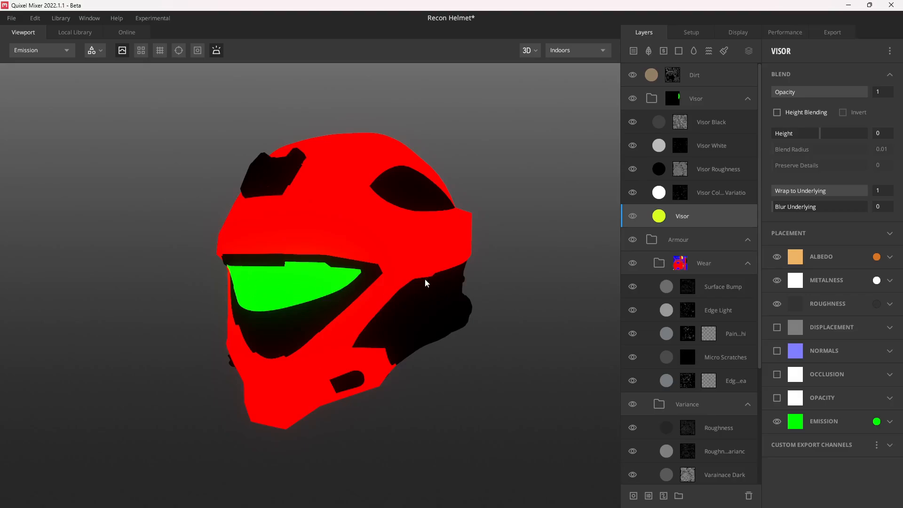
Add a solid layer above the Roughness layer in the Variance group and name it Light
scroll(426, 280, up, 5)
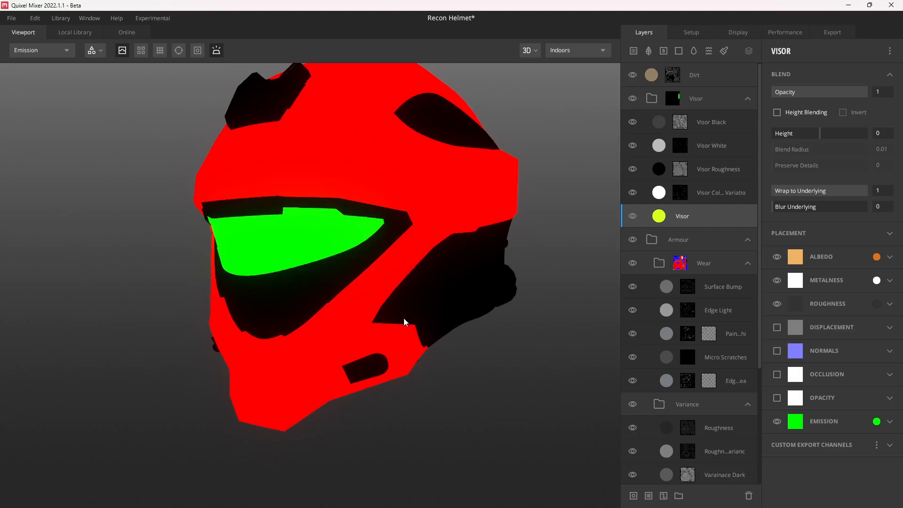
alt+drag(403, 318, 405, 279)
middle_drag(413, 321, 402, 288)
scroll(402, 299, up, 3)
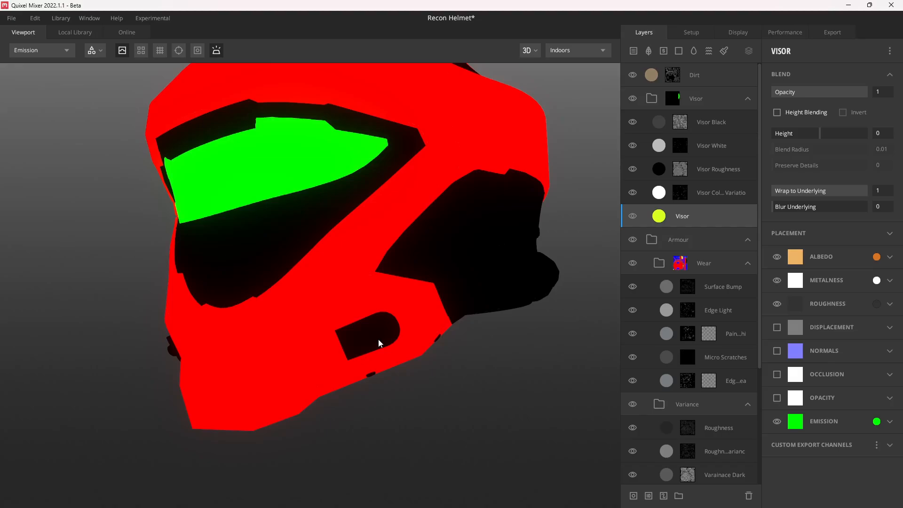
click(718, 428)
click(677, 50)
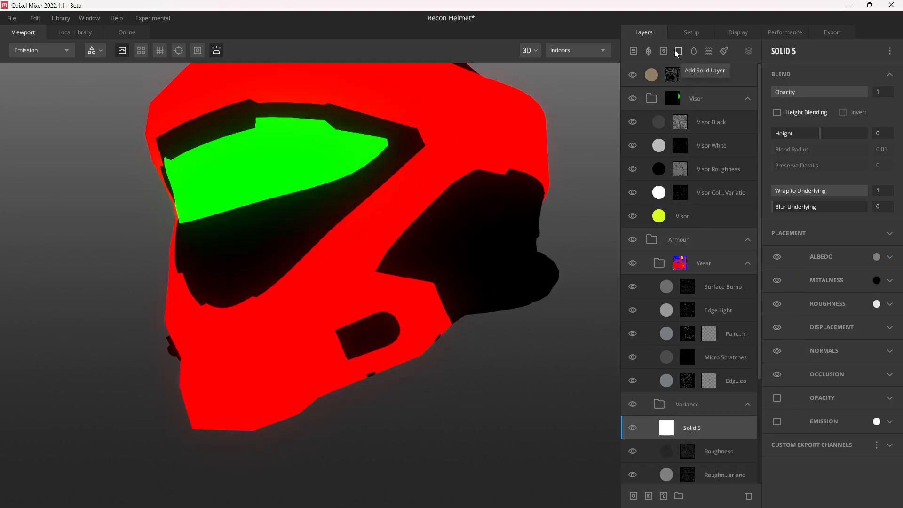
double_click(693, 428)
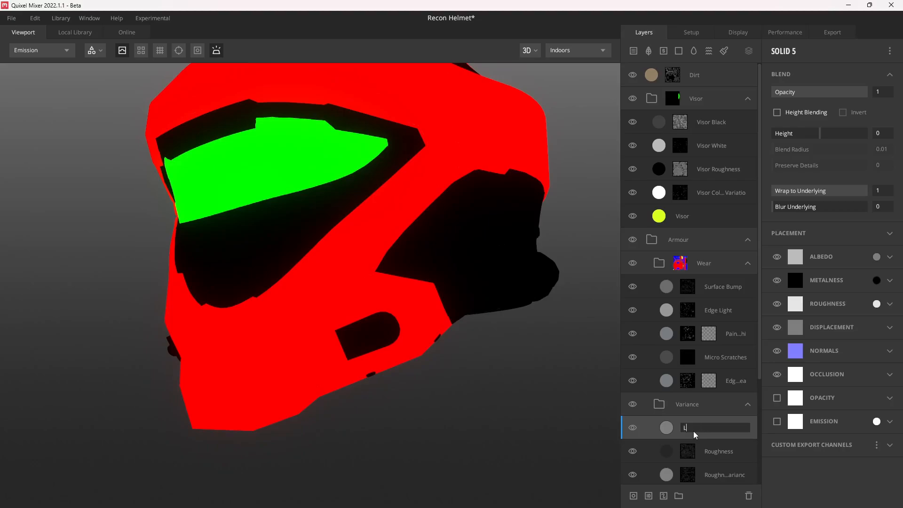
key(Return)
Turn off the metalness, roughness, displacement, normals and occlusion channels of the Light layer
middle_drag(392, 252, 386, 245)
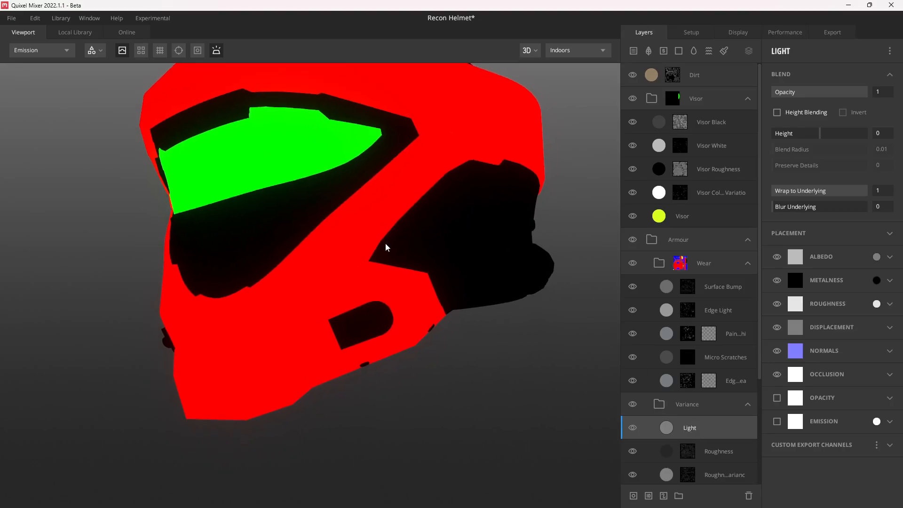
click(777, 281)
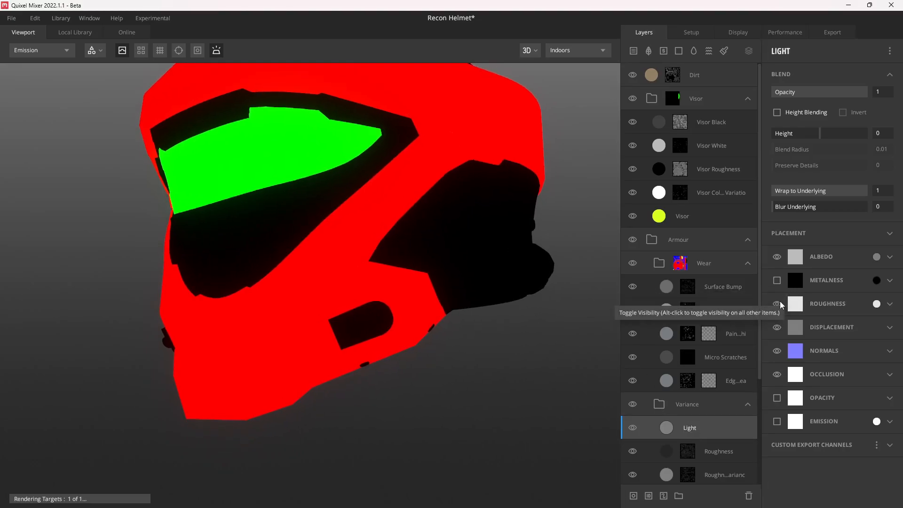
click(777, 304)
click(777, 327)
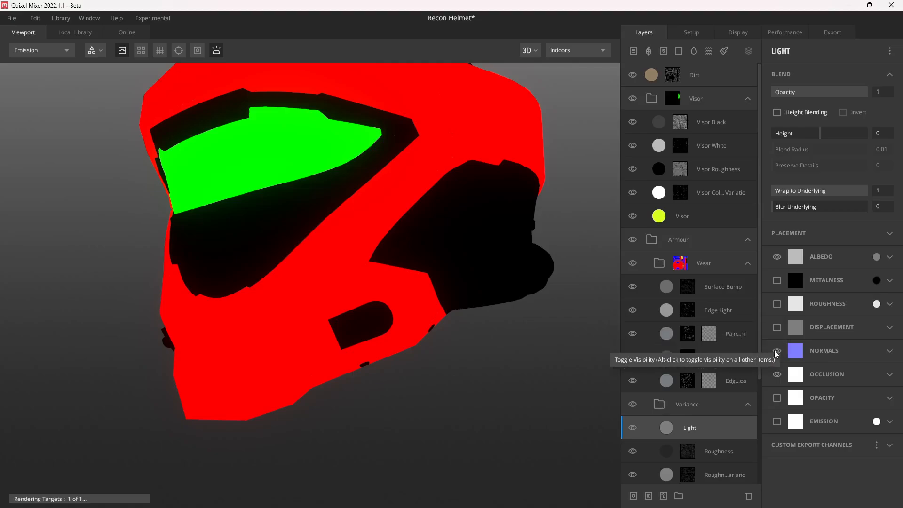
click(777, 350)
click(777, 374)
Set the Light layer's albedo color to white
click(875, 258)
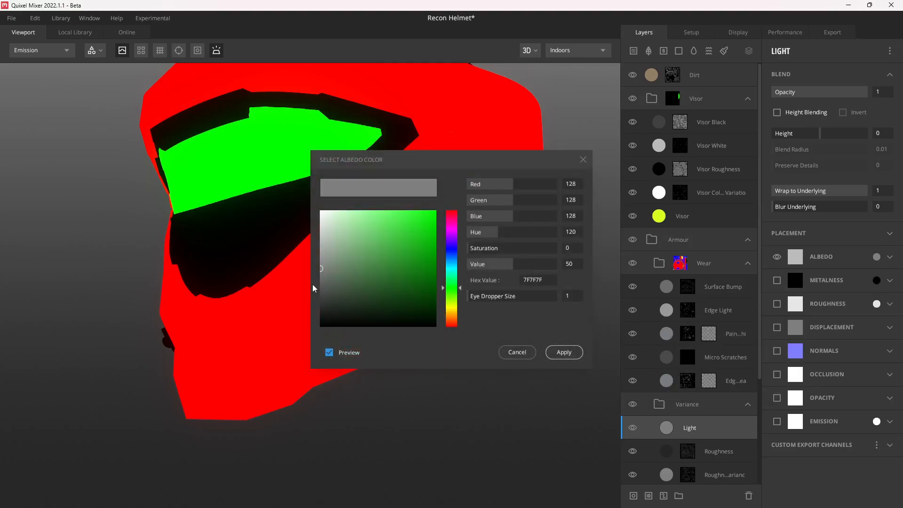
drag(329, 251, 309, 194)
click(557, 353)
Add an ID mask to the Light layer and limit it to the Bright Cyan ID
alt+drag(447, 329, 400, 301)
right_click(712, 428)
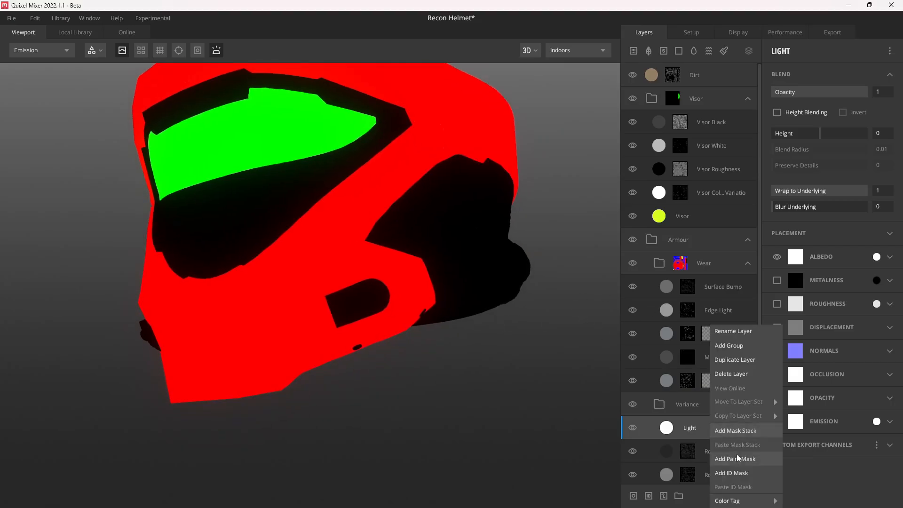
click(742, 472)
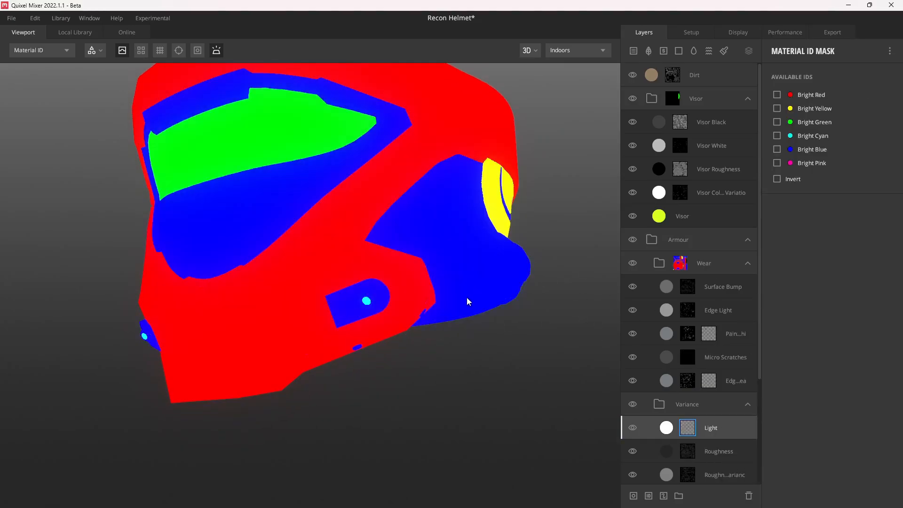
click(777, 135)
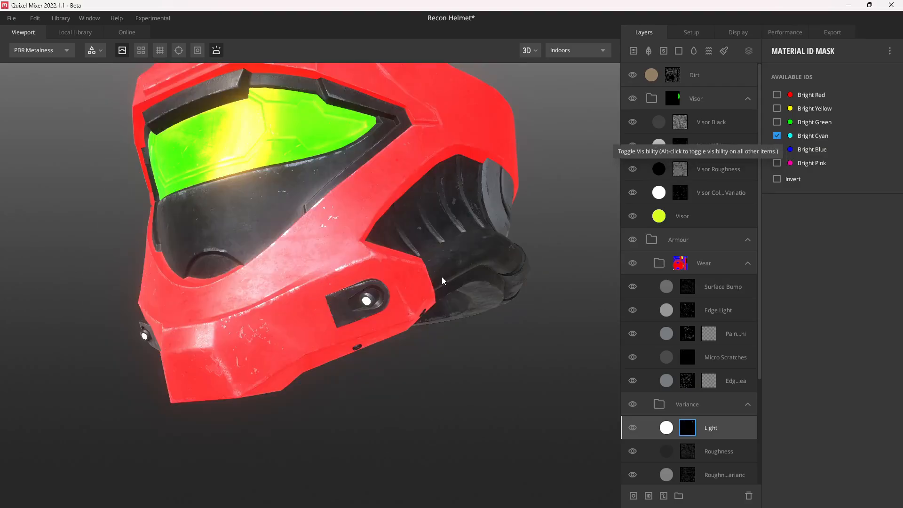
Examine the masked lights on the helmet's cheeks up close and from a distance
scroll(428, 293, up, 2)
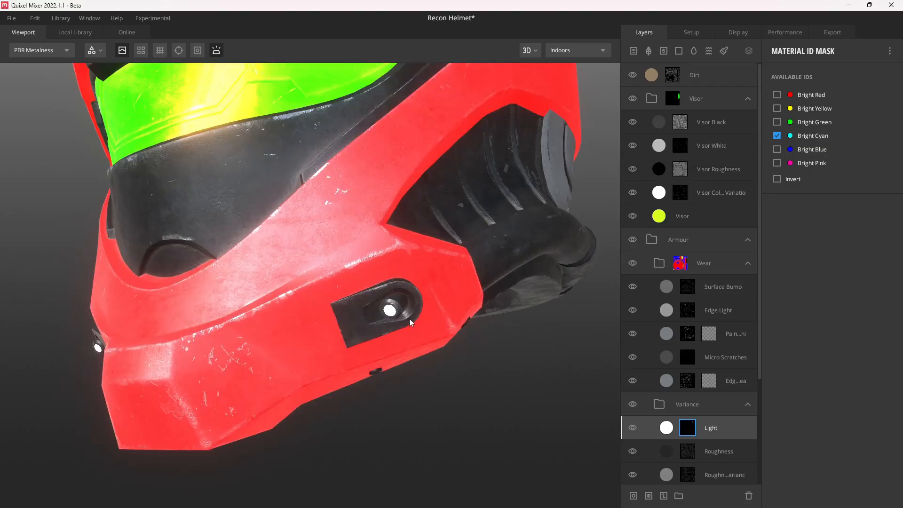
drag(394, 316, 371, 318)
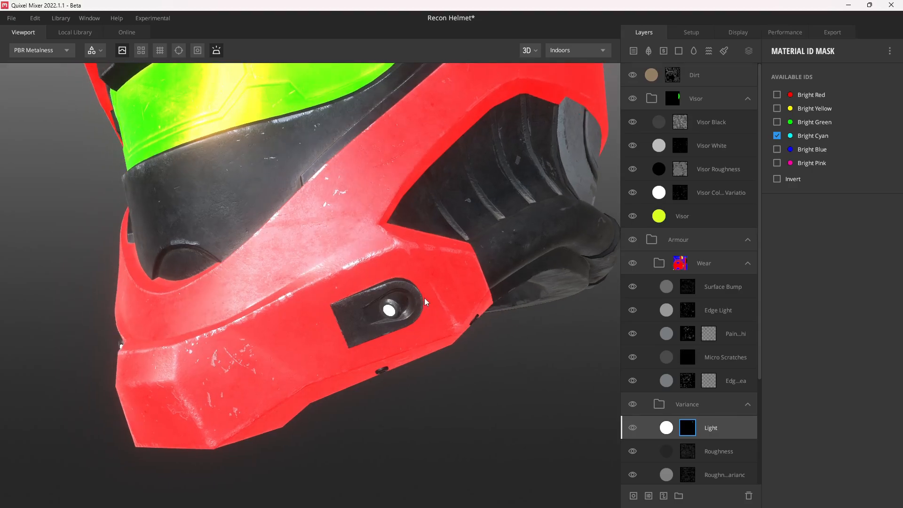
scroll(423, 296, down, 2)
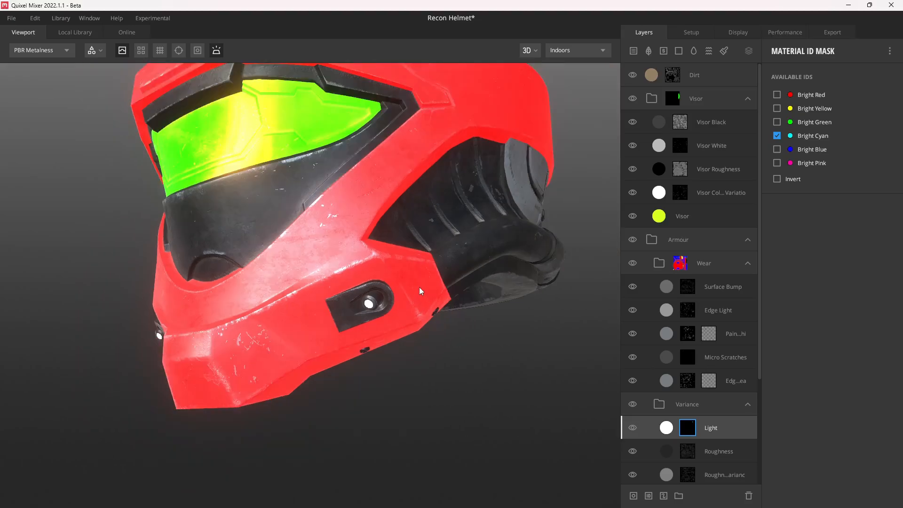
scroll(399, 283, down, 3)
drag(399, 283, 370, 249)
key(e)
key(e)
Display the Emission channel and enable emission on the Edge Wear layer with black as its color
click(35, 50)
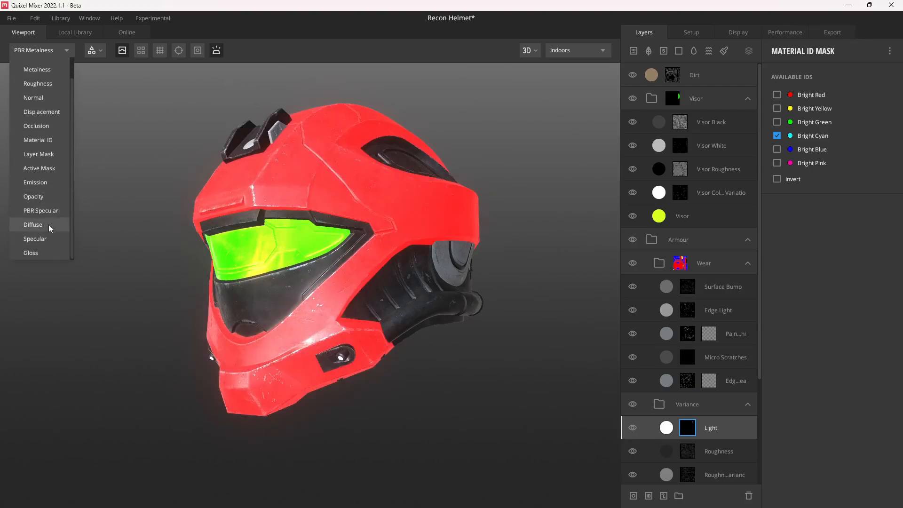
click(35, 182)
middle_drag(355, 207, 355, 215)
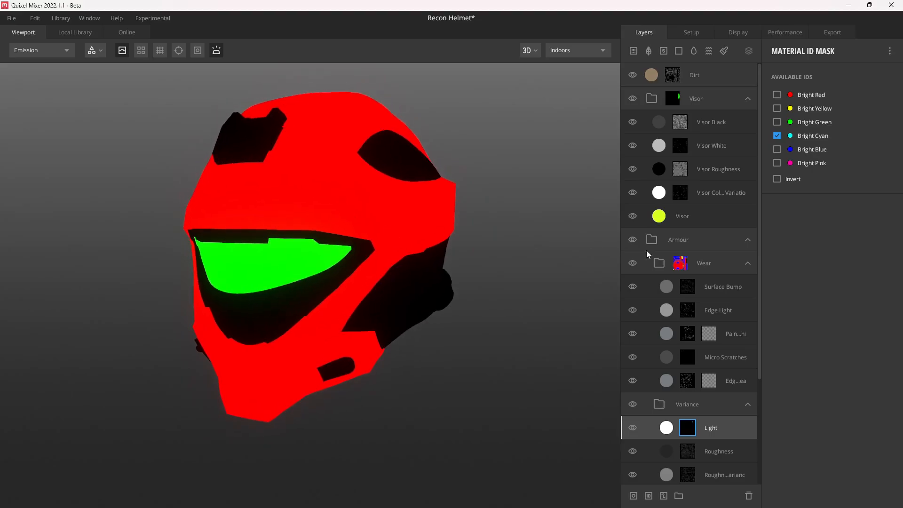
scroll(700, 321, down, 5)
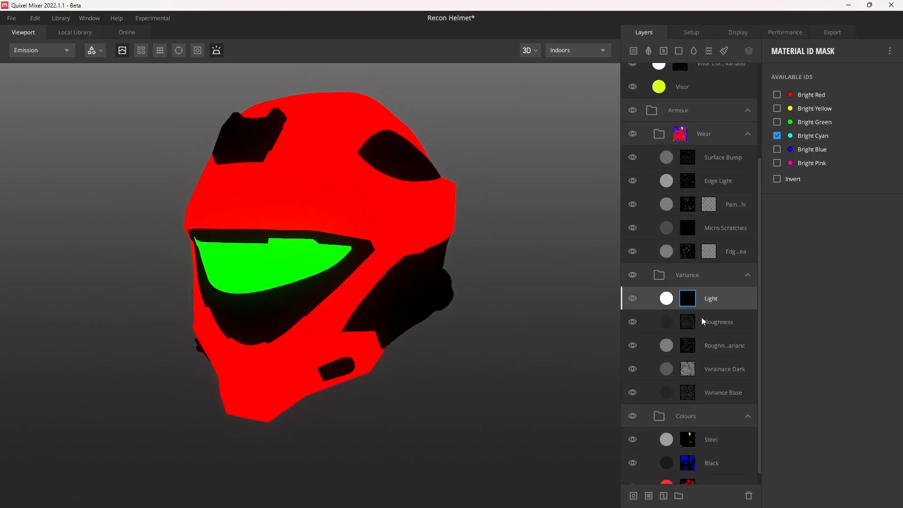
click(670, 253)
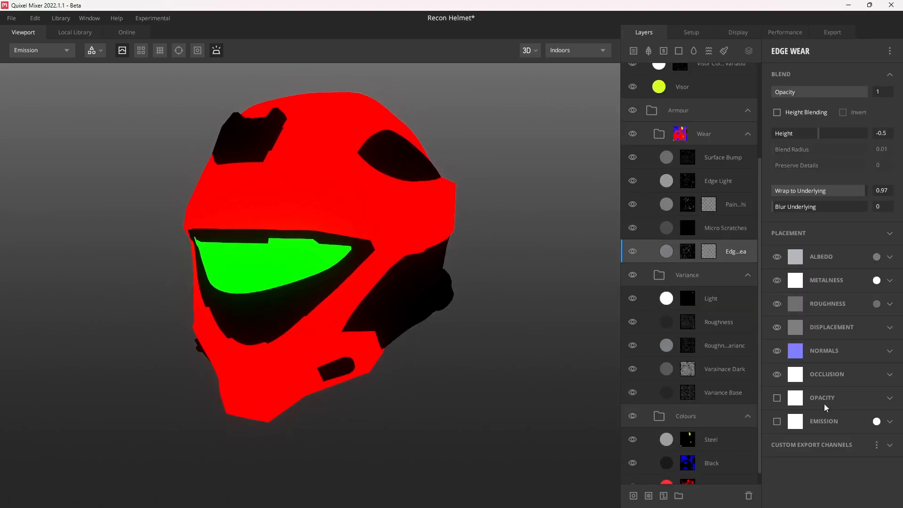
click(777, 421)
click(876, 421)
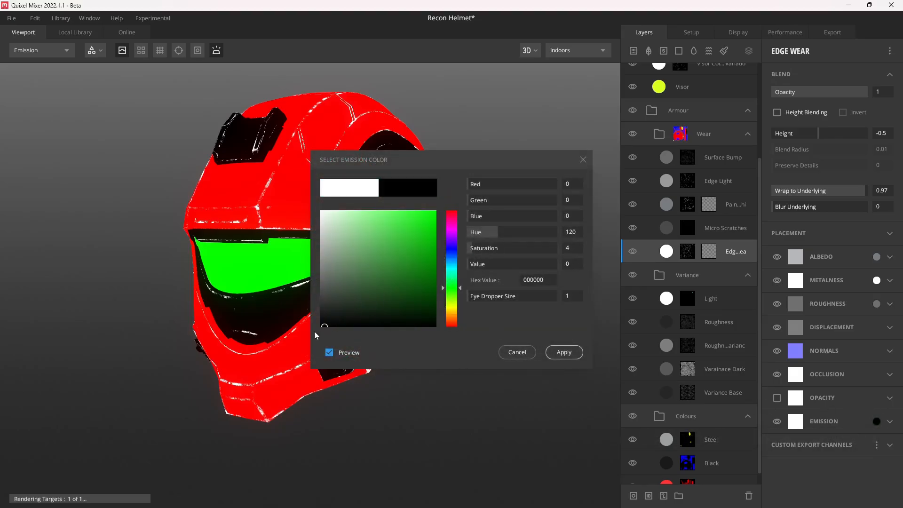
click(549, 353)
Try enabling emission on the Varainace Dark layer with black as its color
drag(303, 263, 408, 164)
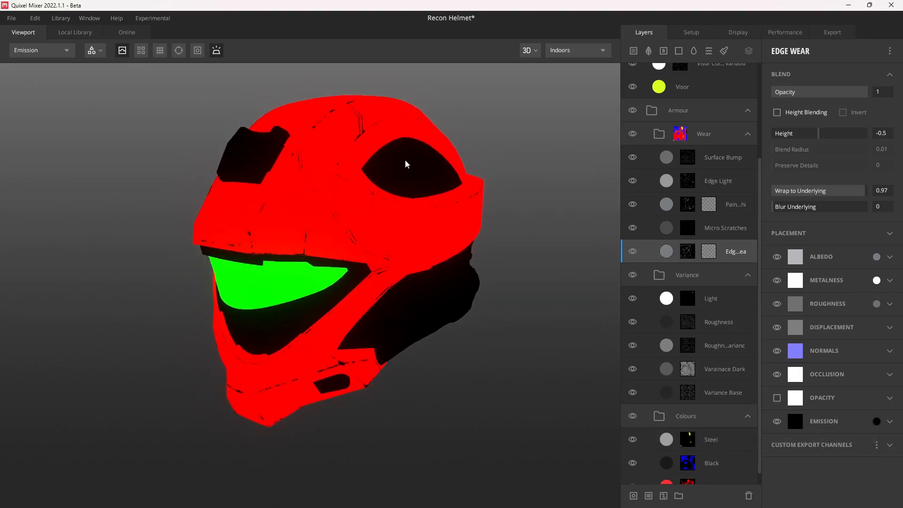
click(672, 369)
scroll(874, 432, down, 5)
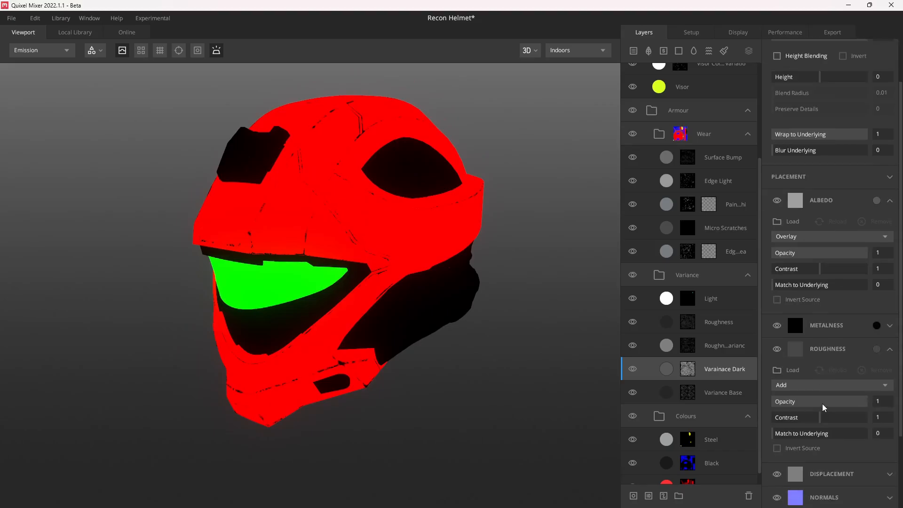
click(777, 472)
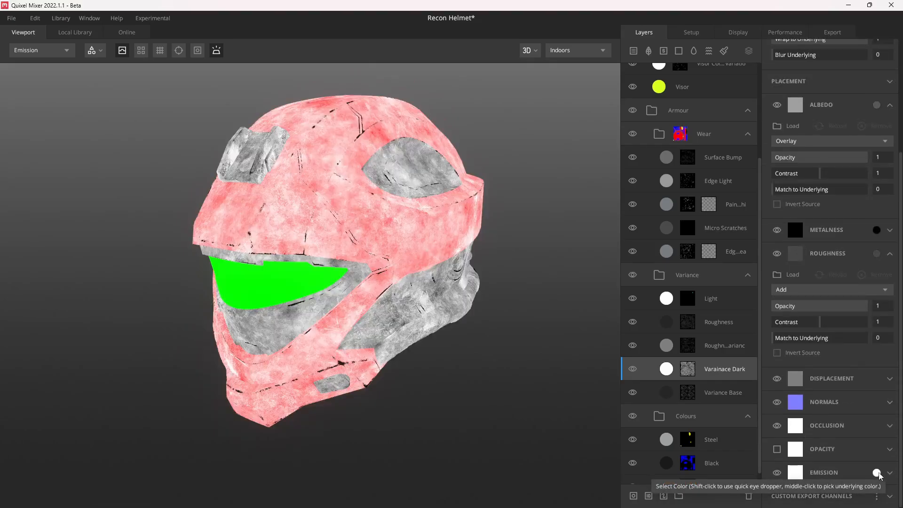
click(876, 472)
click(345, 327)
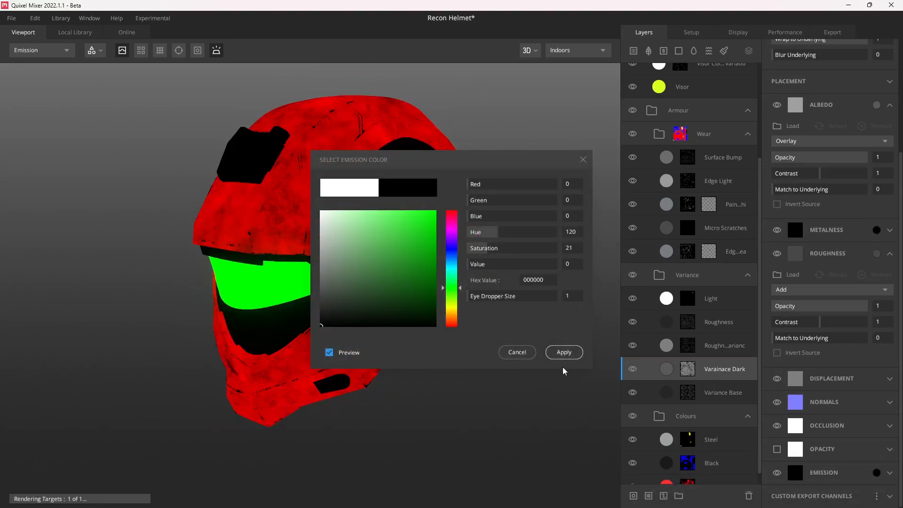
click(564, 352)
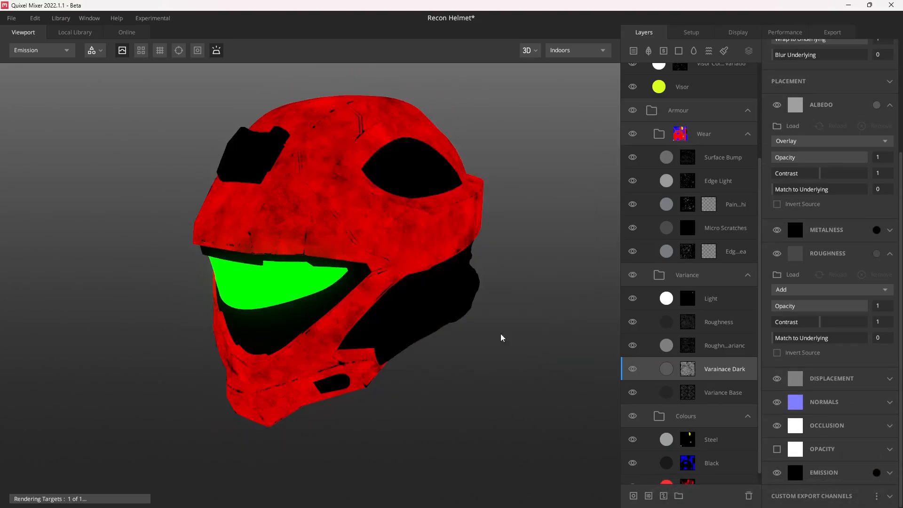
Try enabling emission on the roughness variance layer with black as its color
click(674, 348)
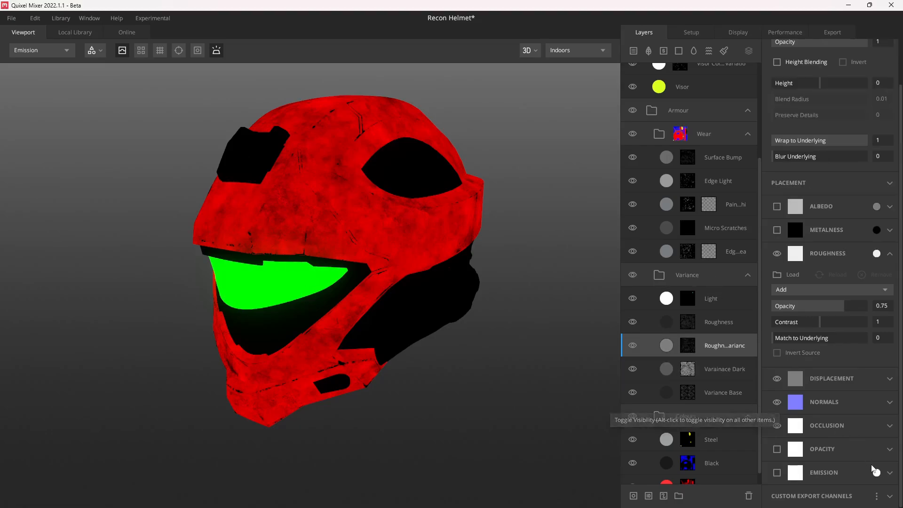
click(777, 473)
click(876, 473)
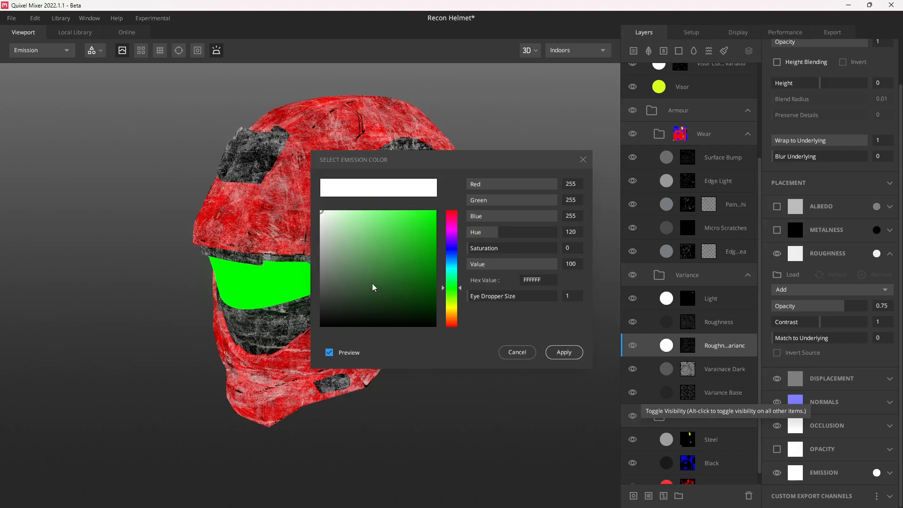
click(564, 351)
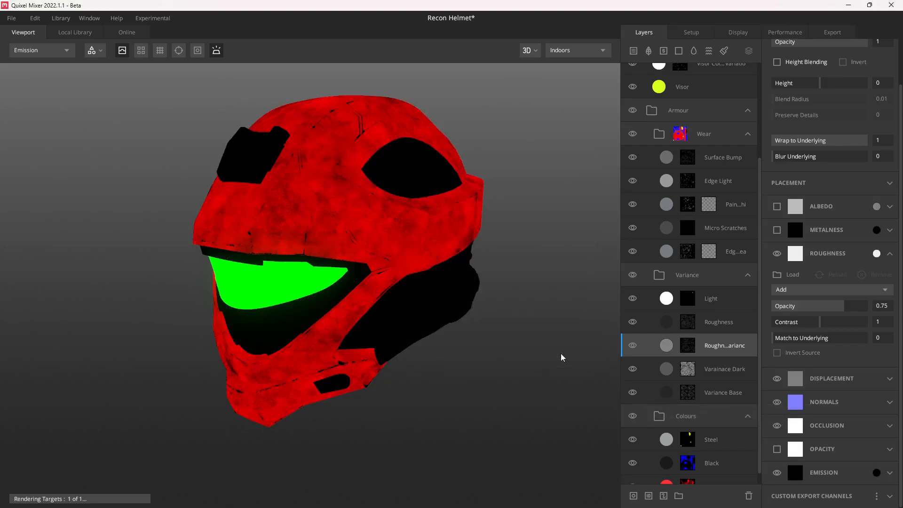
Turn emission back off on the Varainace Dark and roughness variance layers
click(678, 397)
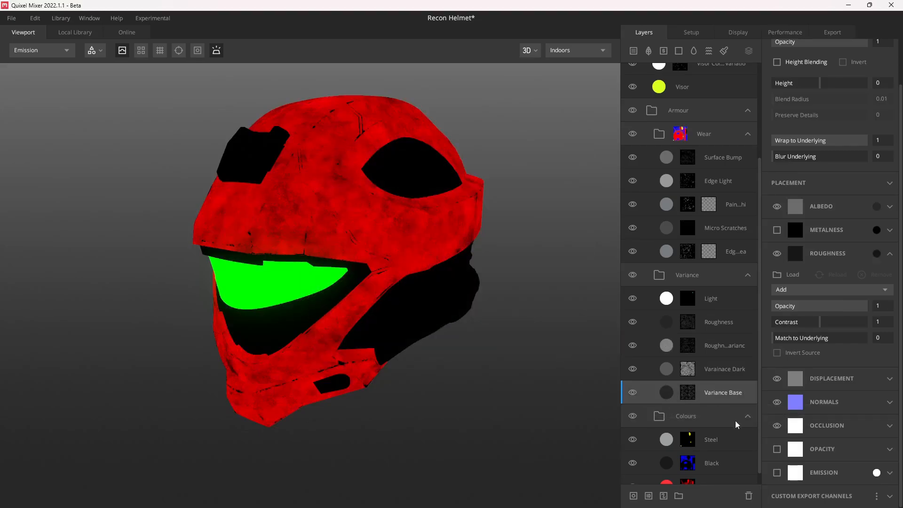
click(693, 369)
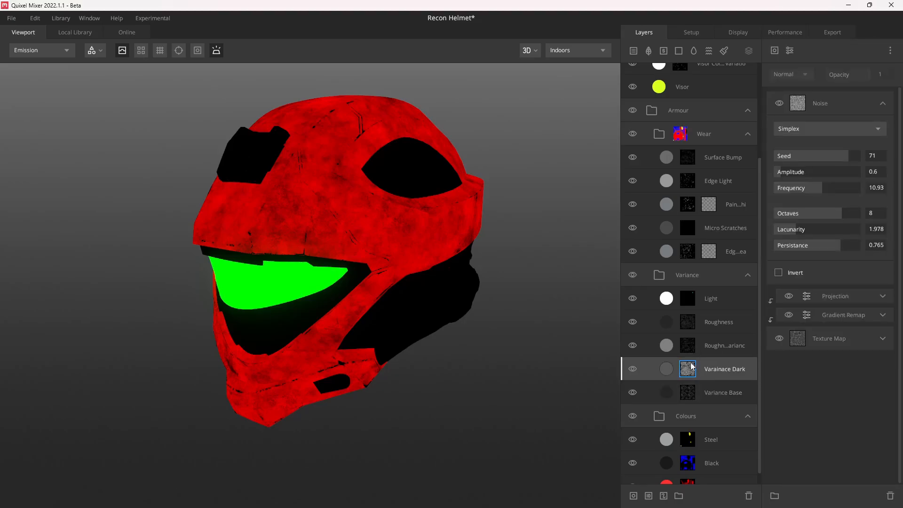
scroll(869, 422, down, 3)
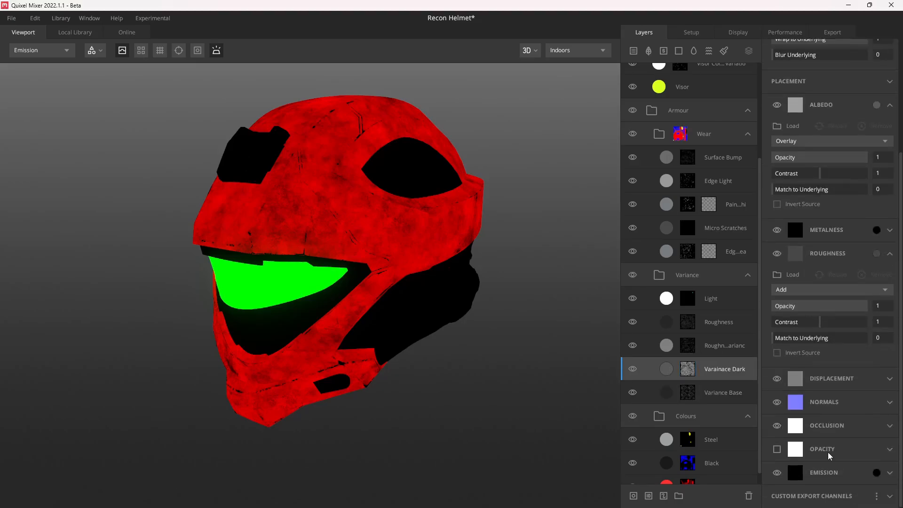
click(666, 348)
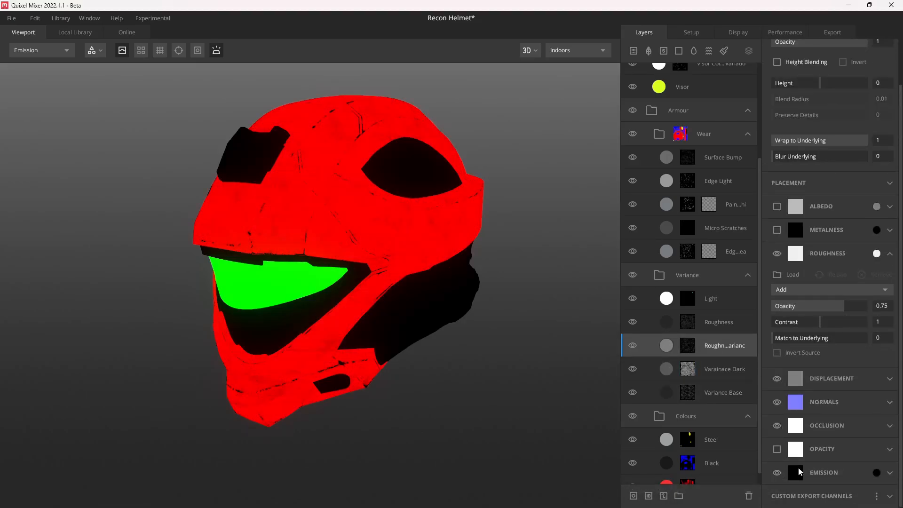
click(777, 472)
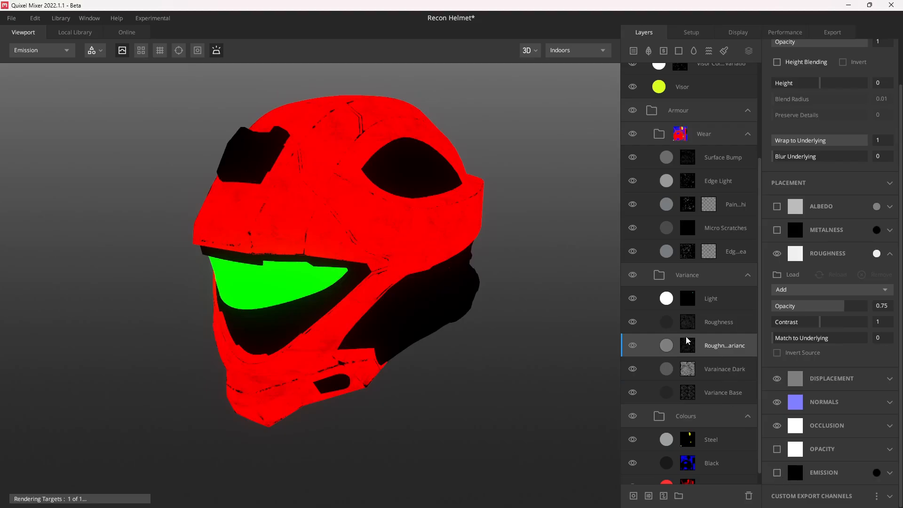
Enable emission on the Micro Scratches layer with black as its color
click(667, 256)
click(672, 234)
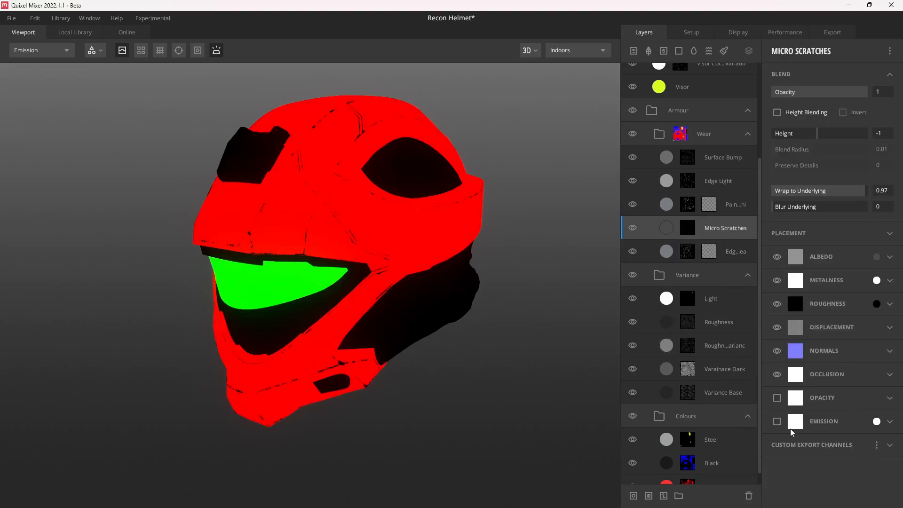
click(777, 421)
click(876, 421)
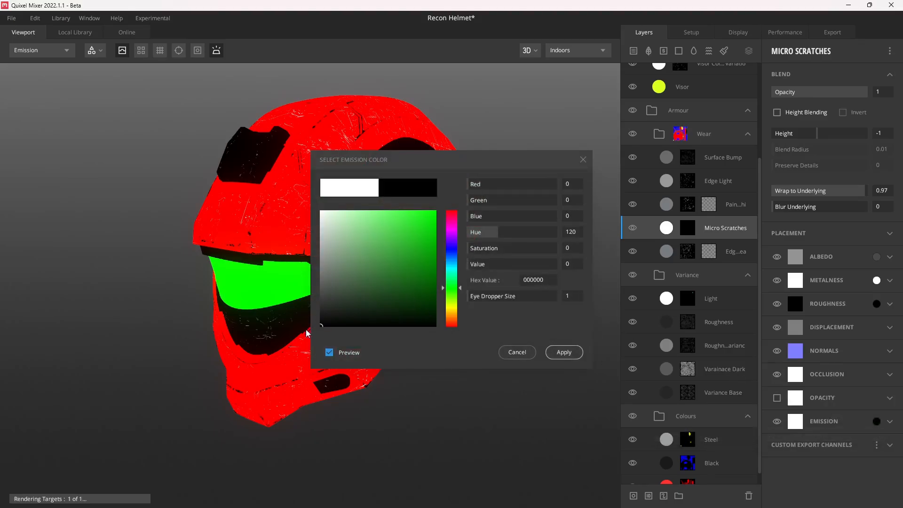
click(564, 352)
Enable emission on the Paint Chips layer with black as its color
click(672, 207)
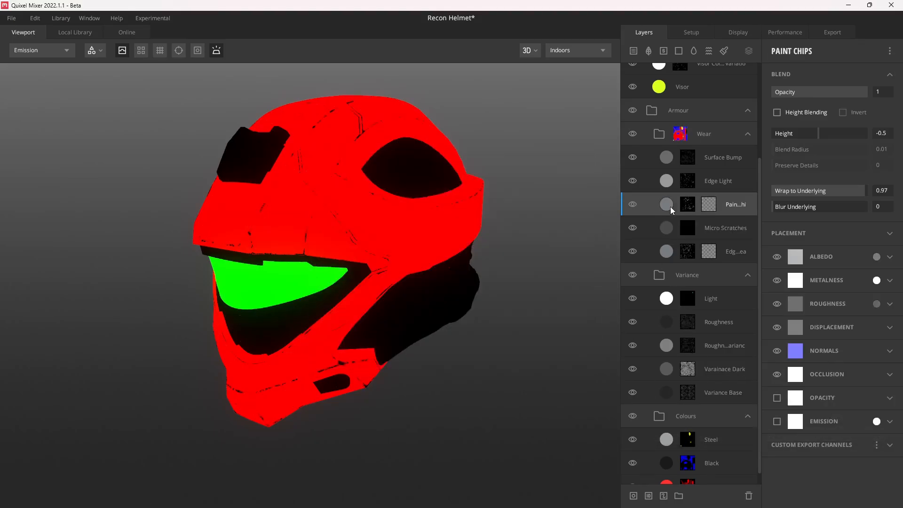
click(777, 421)
click(876, 421)
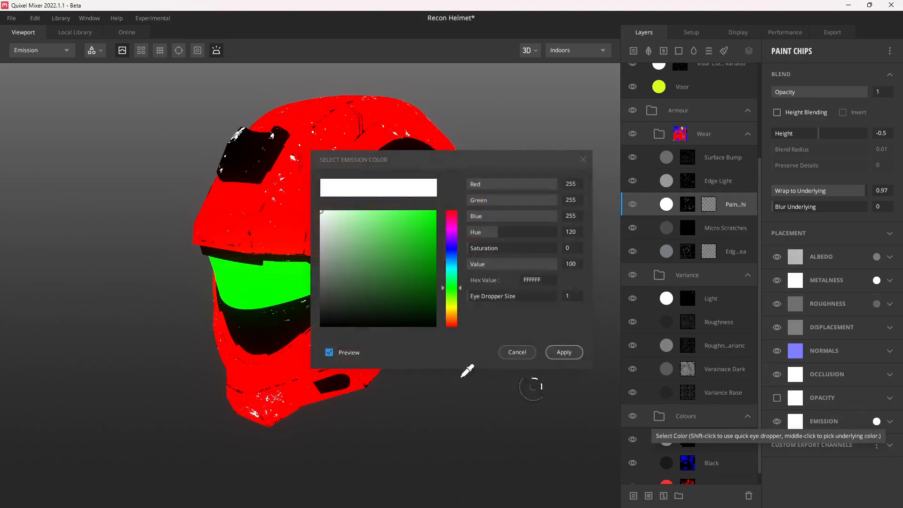
click(421, 292)
click(564, 353)
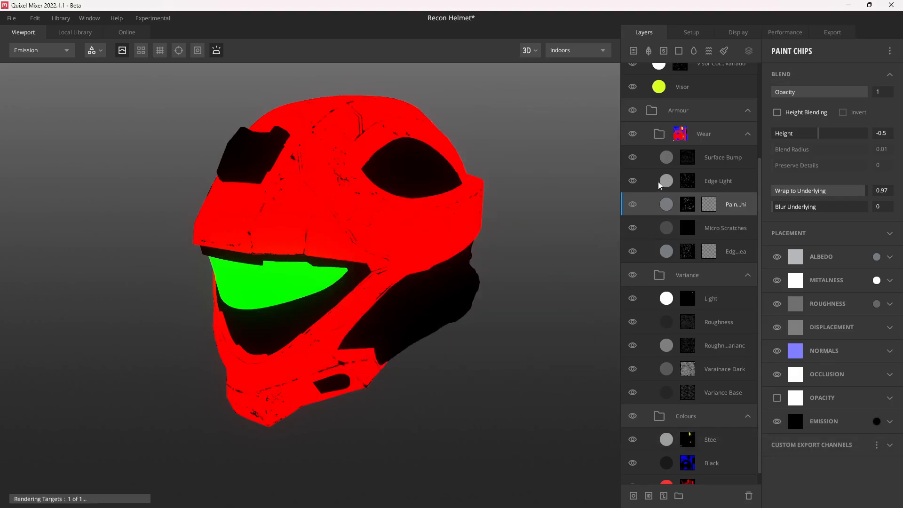
Examine the Edge Light layer's mask on the helmet and return to the Emission channel
click(670, 185)
drag(342, 211, 378, 274)
scroll(369, 241, up, 3)
key(m)
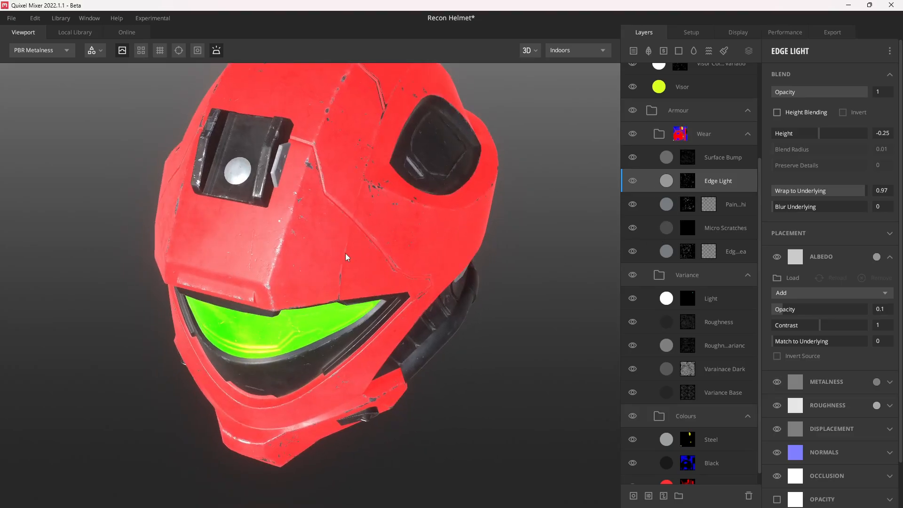
key(l)
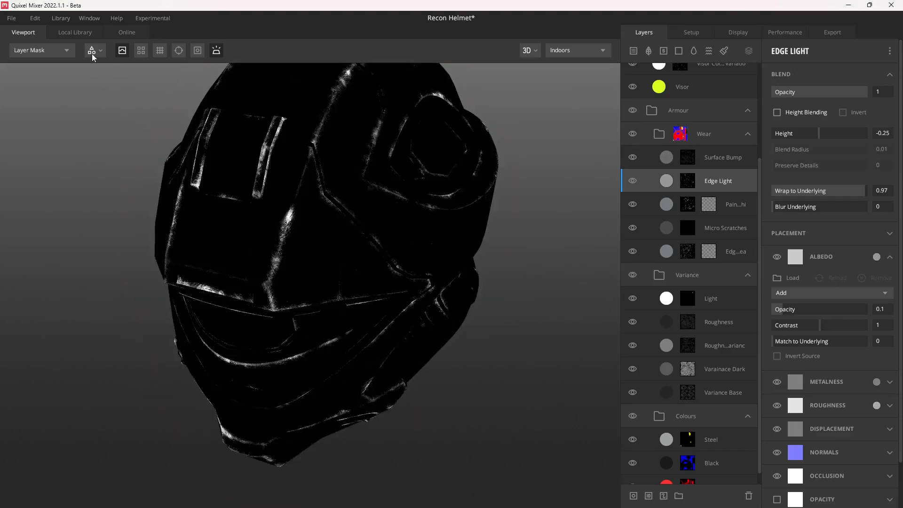
click(50, 51)
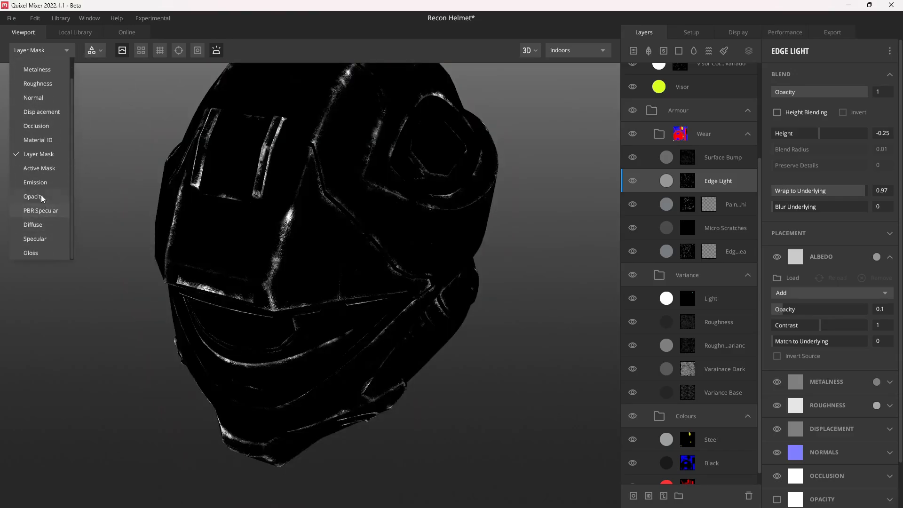
click(35, 205)
Select the Surface Bump layer and inspect the helmet in PBR Metalness view with emission hidden
click(671, 161)
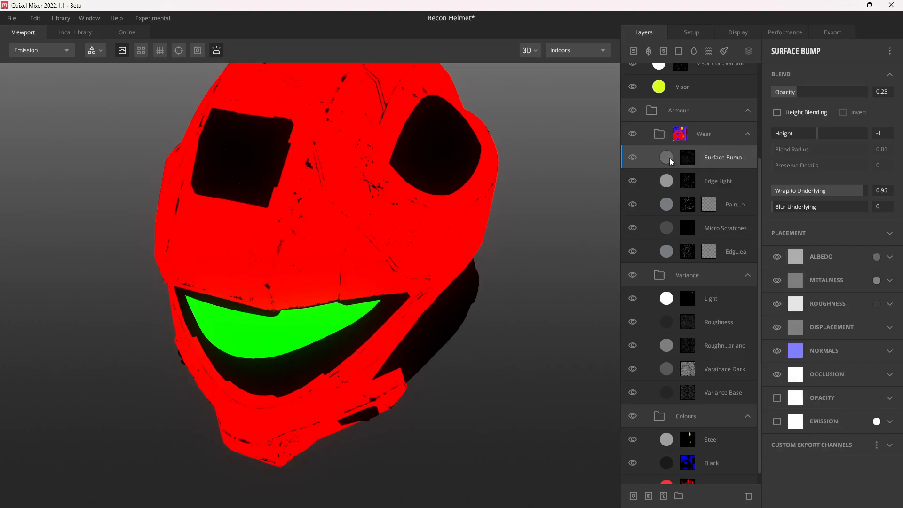
drag(415, 274, 473, 234)
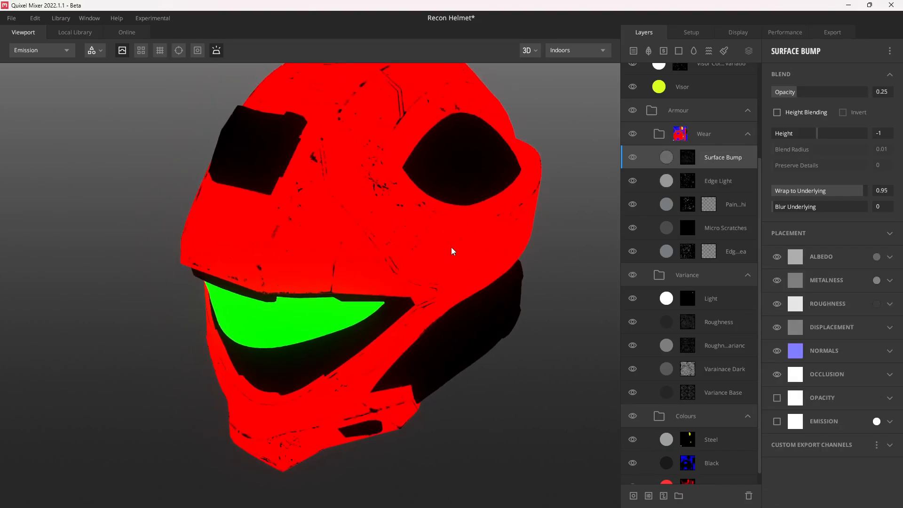
key(m)
drag(431, 272, 442, 264)
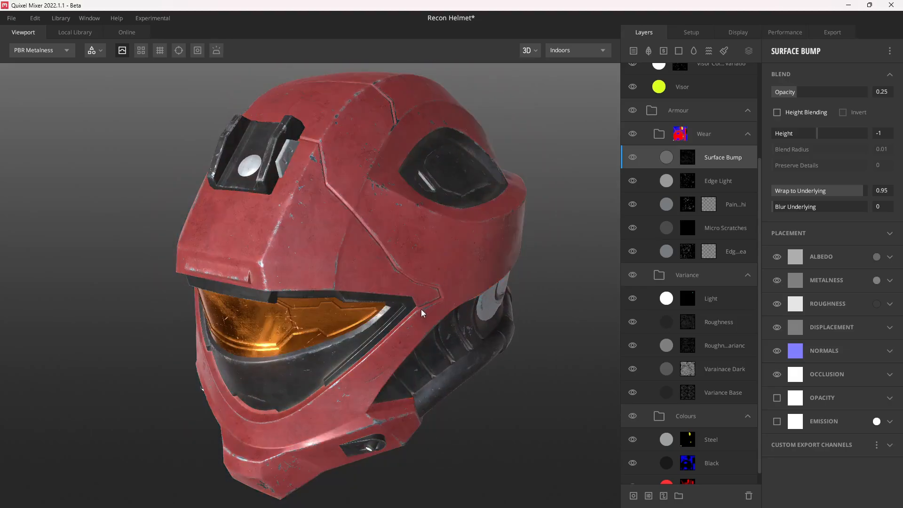
drag(422, 312, 429, 272)
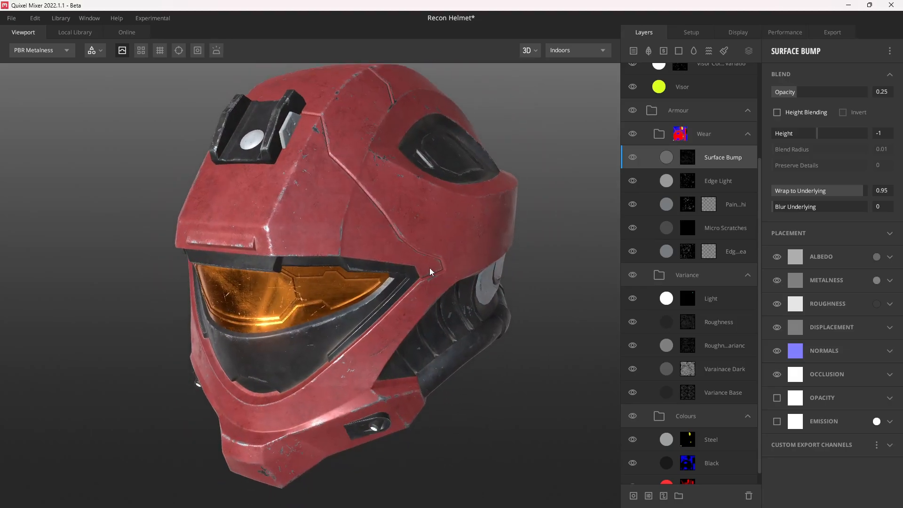
scroll(429, 272, down, 2)
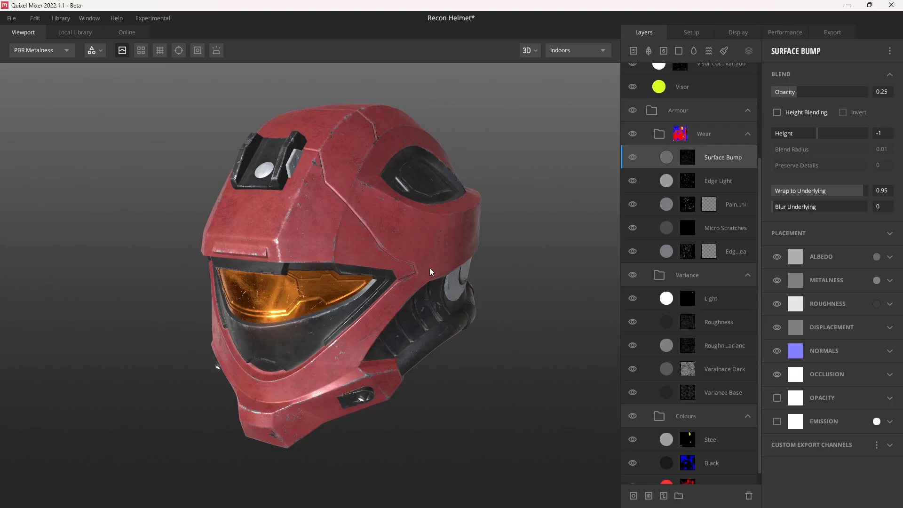
mouse_move(430, 272)
mouse_down()
mouse_move(414, 293)
mouse_move(416, 282)
mouse_up()
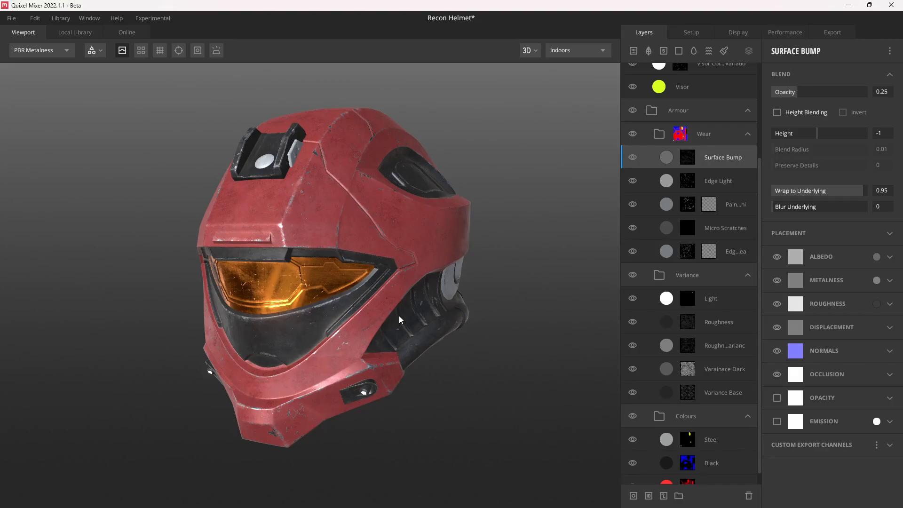
Turn the Primary layer's albedo neutral grey by setting its saturation to 0
scroll(699, 369, down, 1)
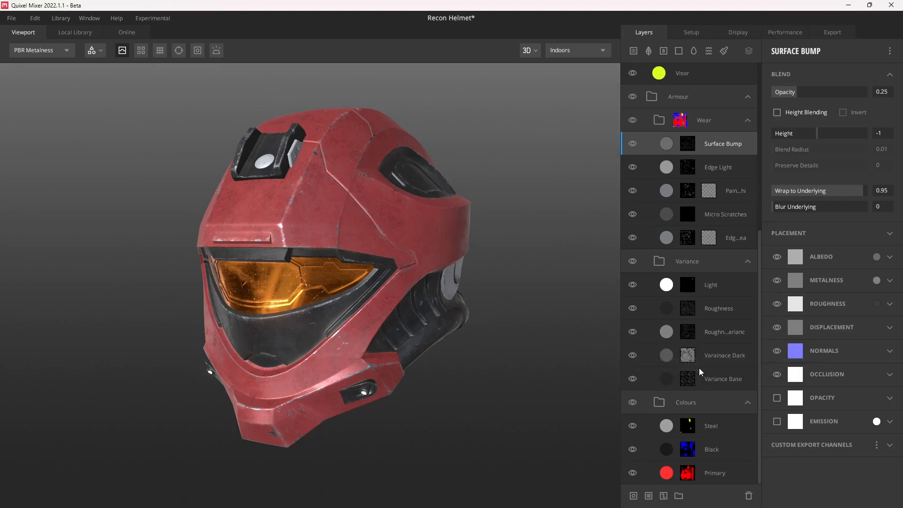
click(672, 475)
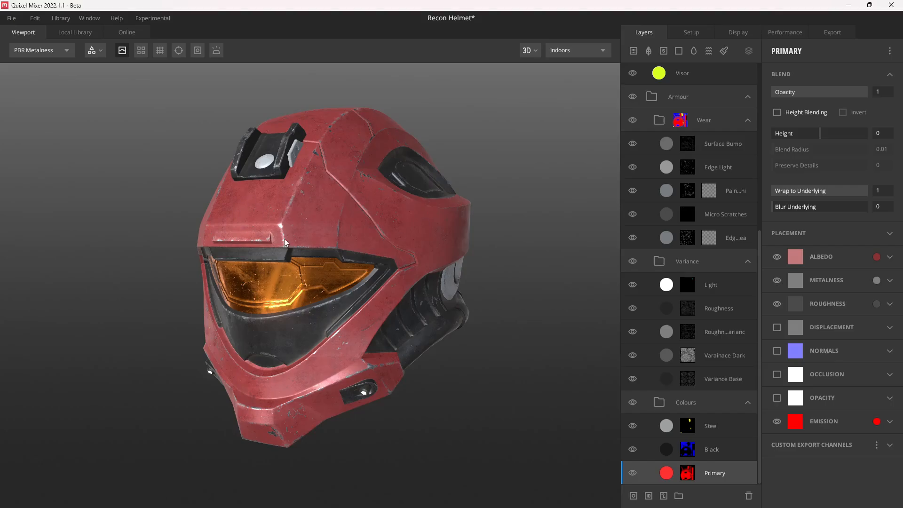
click(876, 257)
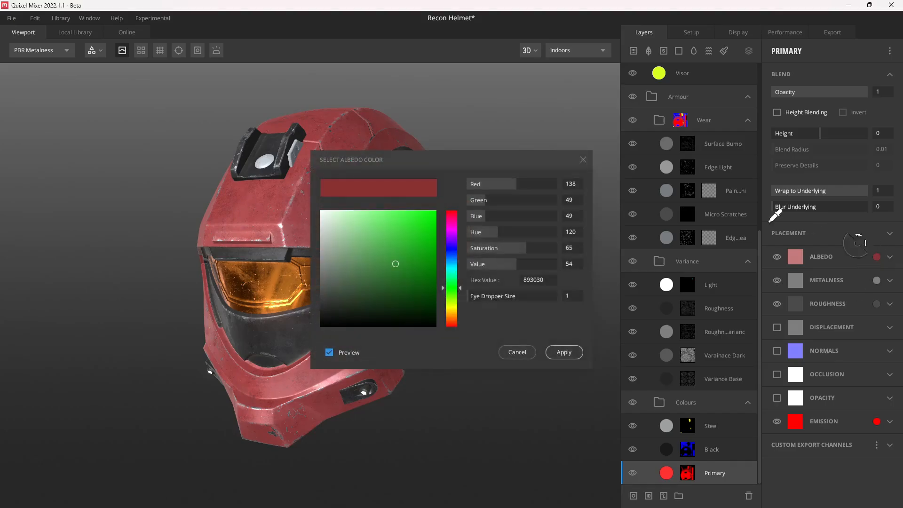
drag(518, 253, 467, 254)
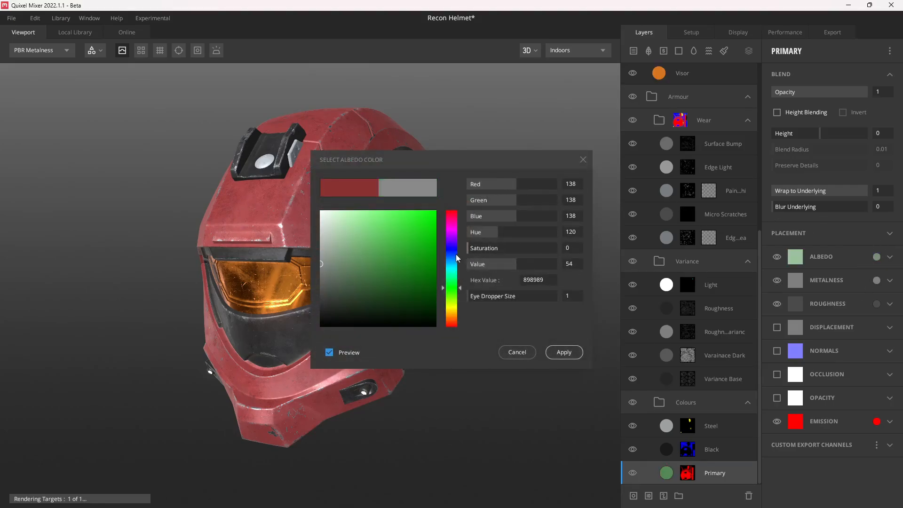
click(563, 352)
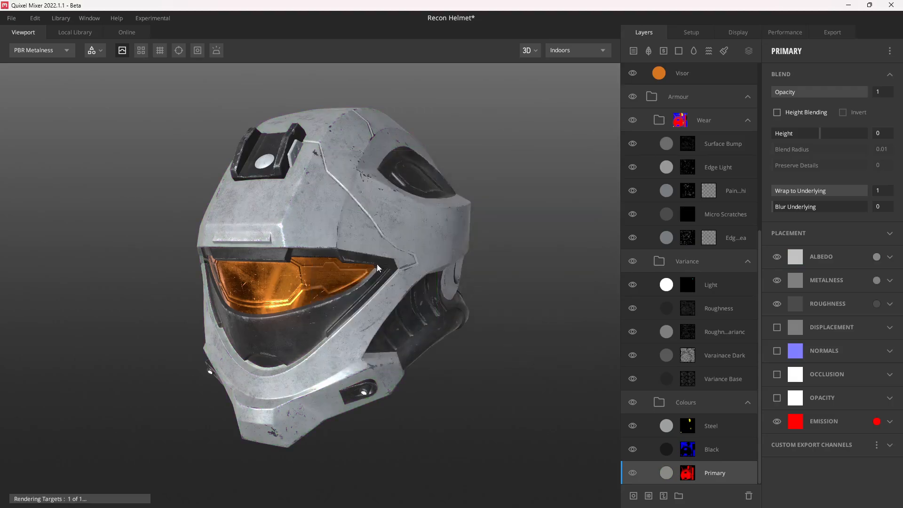
drag(362, 209, 367, 224)
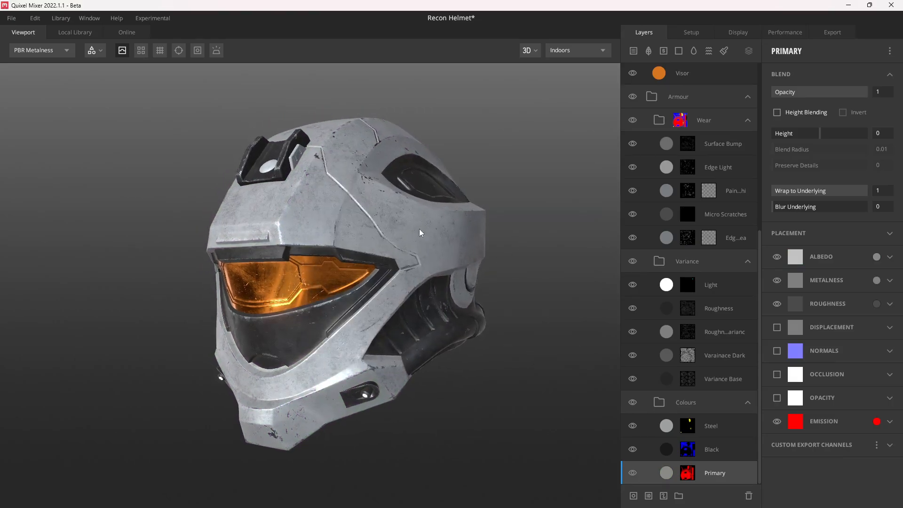
Desaturate the Visor layer's albedo color to a light grey
scroll(640, 206, up, 3)
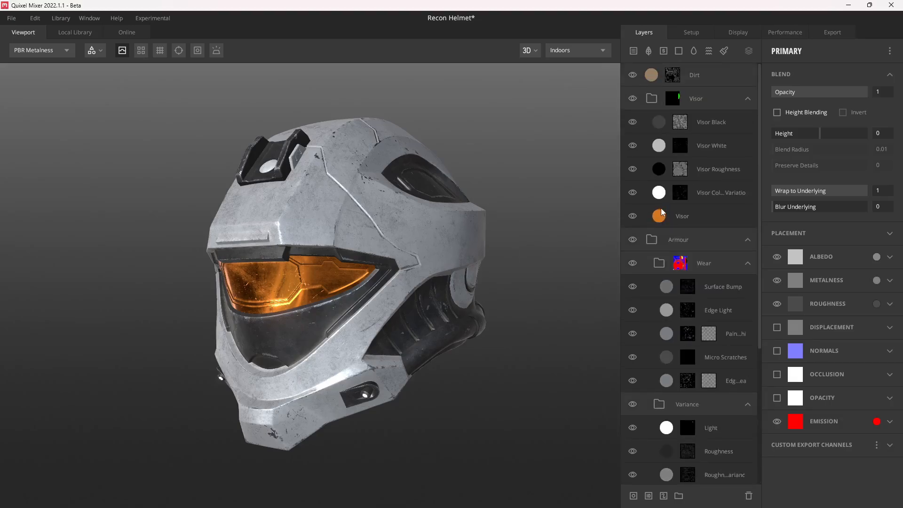
click(663, 221)
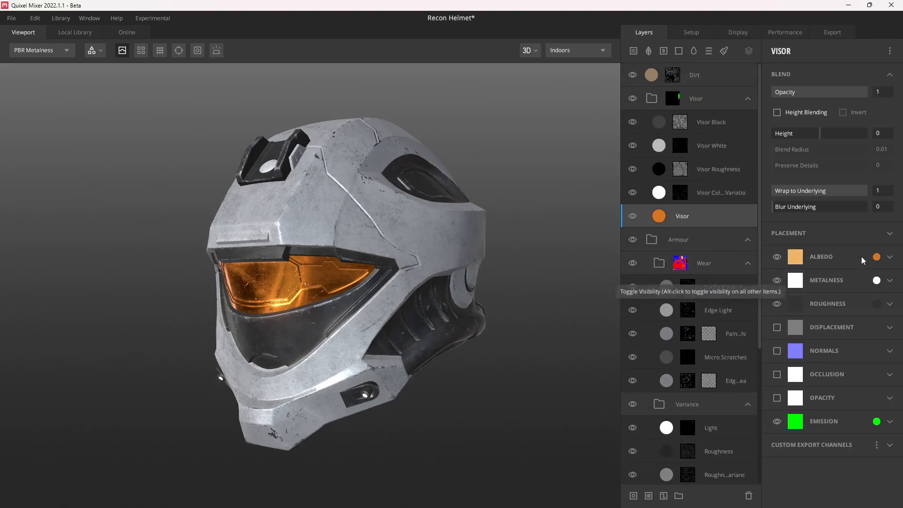
click(876, 257)
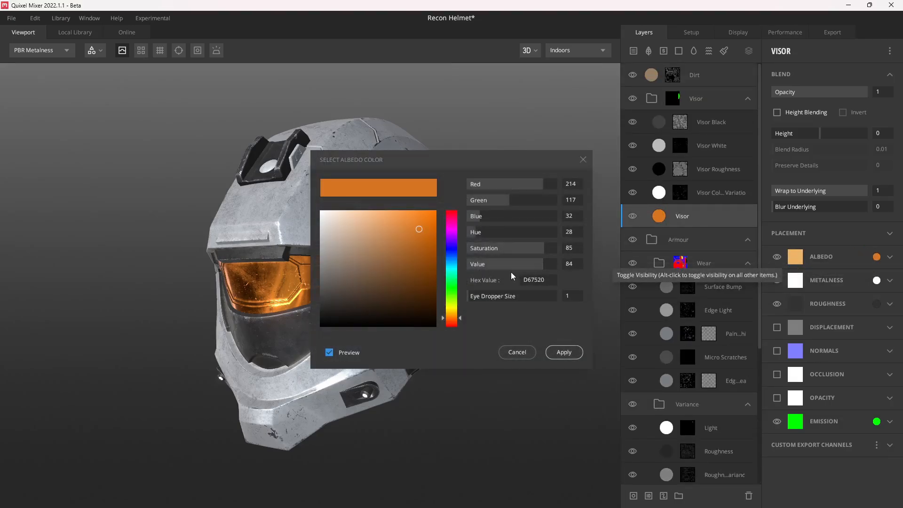
drag(544, 247, 521, 248)
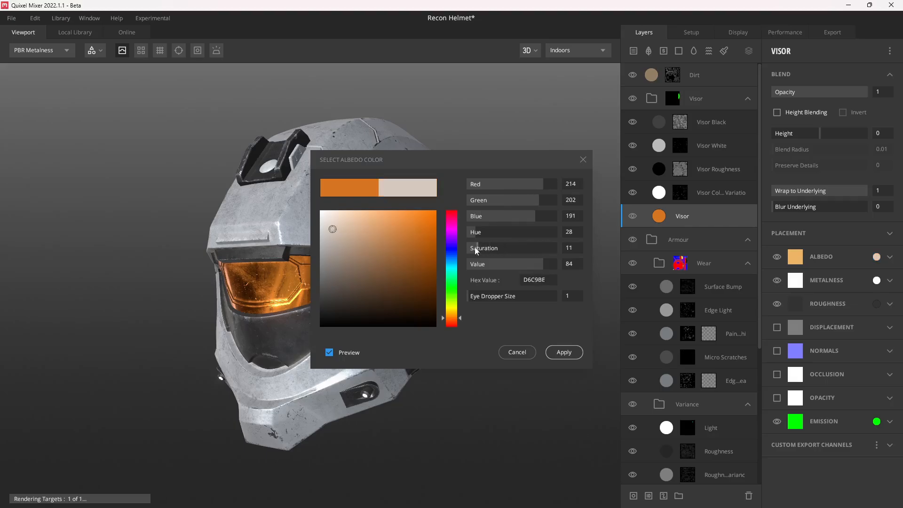
click(559, 350)
drag(405, 281, 399, 282)
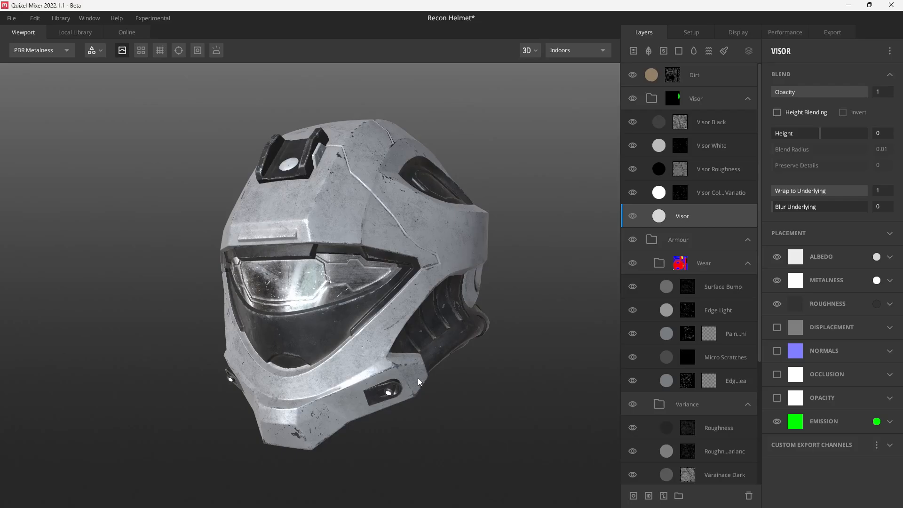
middle_drag(389, 377, 366, 356)
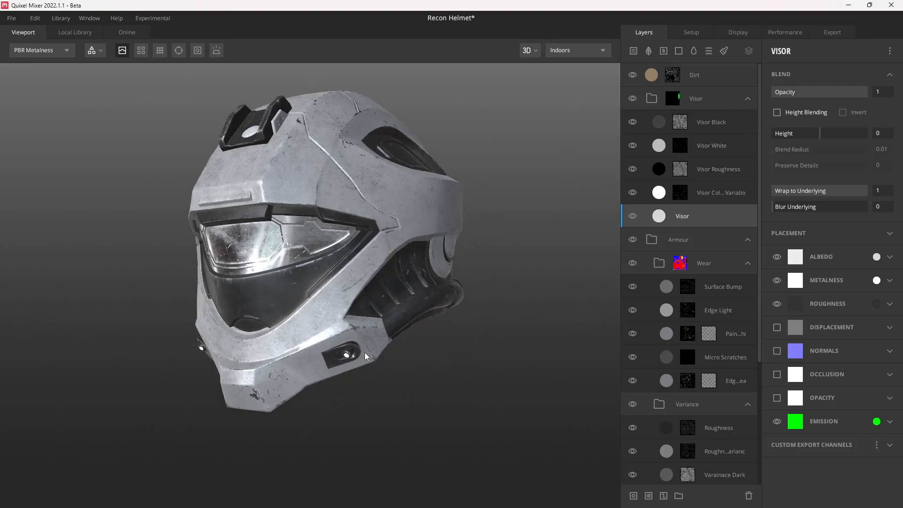
Display the Emission channel with emission shown and inspect the color mask around the helmet's chin light
click(47, 51)
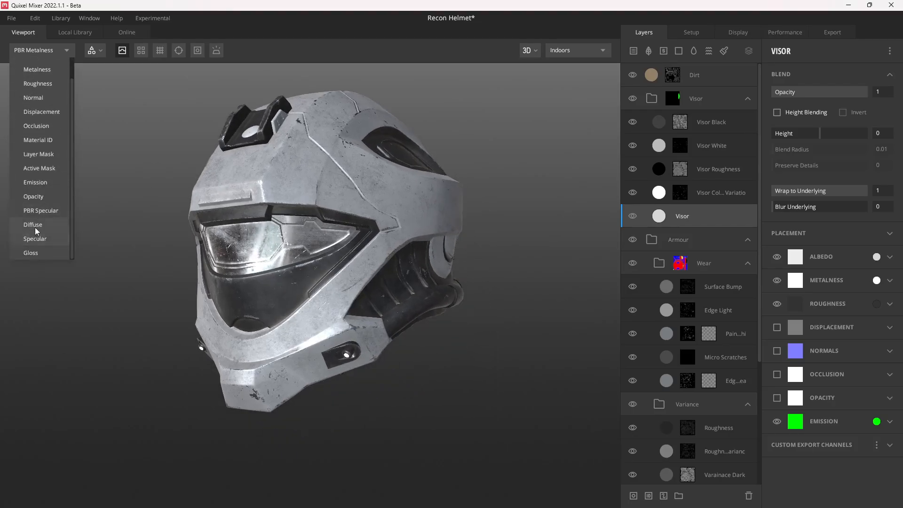
click(45, 182)
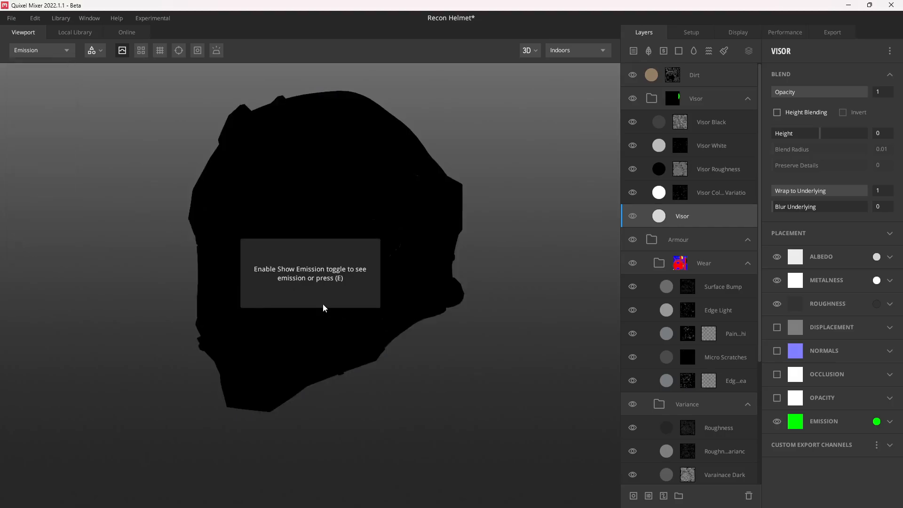
key(e)
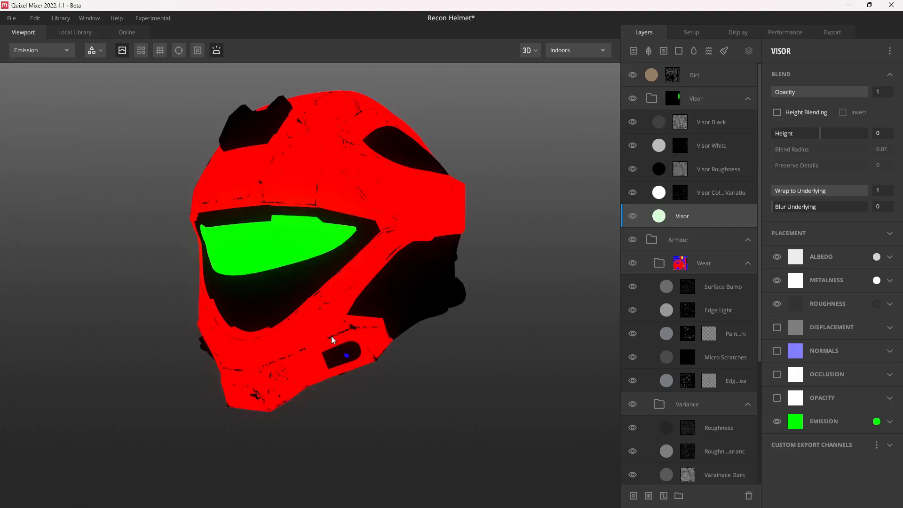
scroll(337, 335, up, 6)
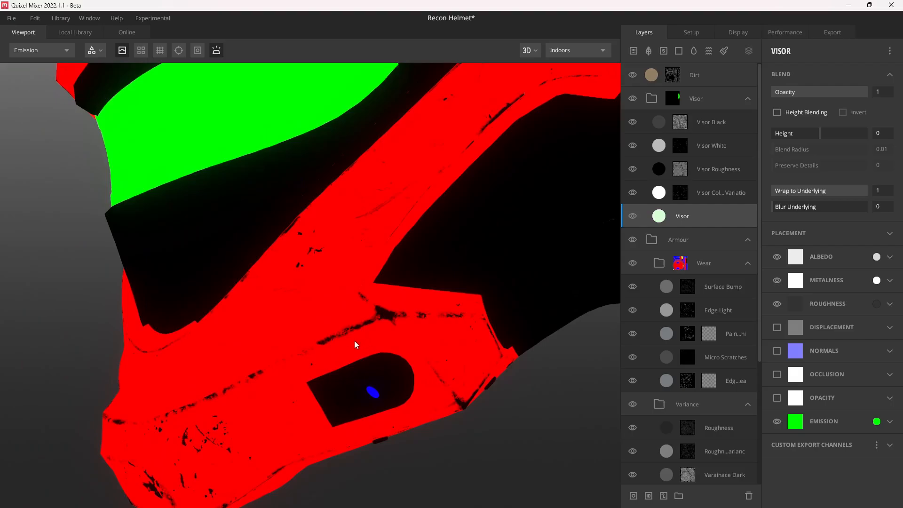
scroll(366, 296, down, 2)
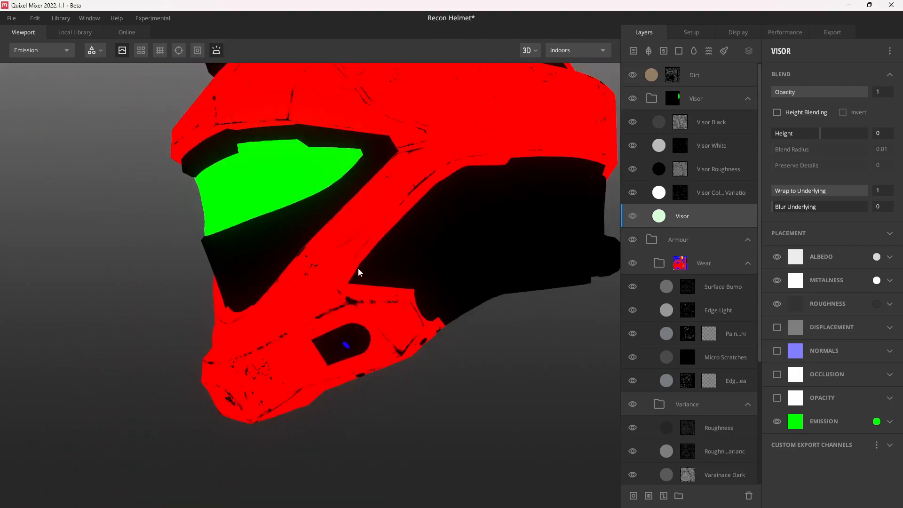
Switch to the 2D view and examine the helmet's UV islands around the small light circles
click(534, 49)
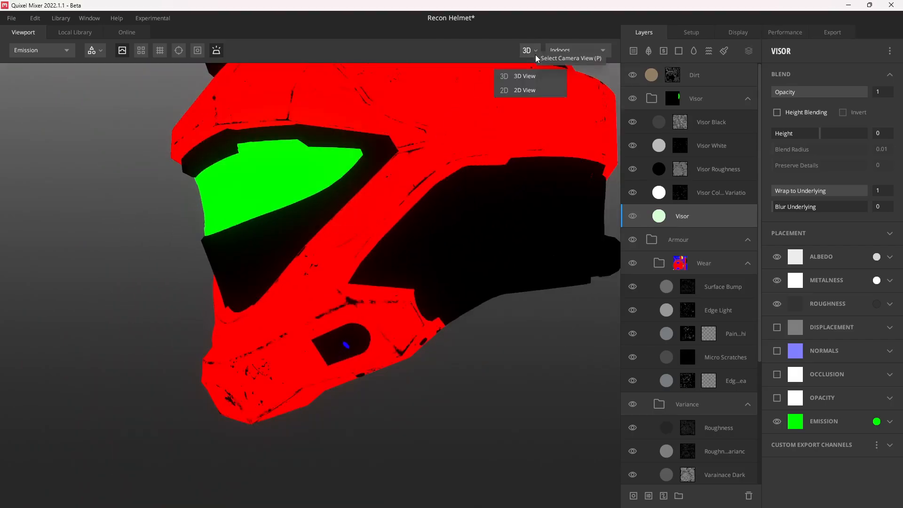
click(527, 89)
scroll(368, 228, up, 2)
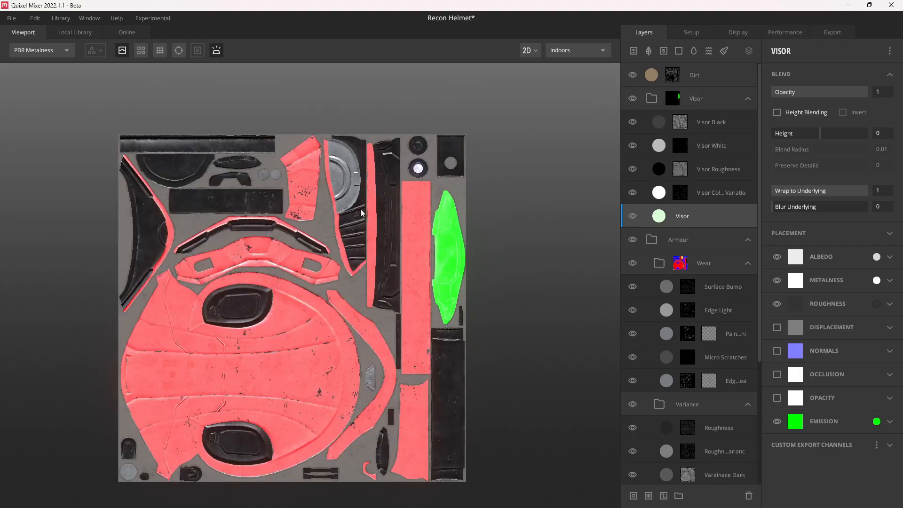
scroll(361, 213, up, 2)
middle_drag(361, 213, 379, 264)
middle_drag(276, 233, 337, 270)
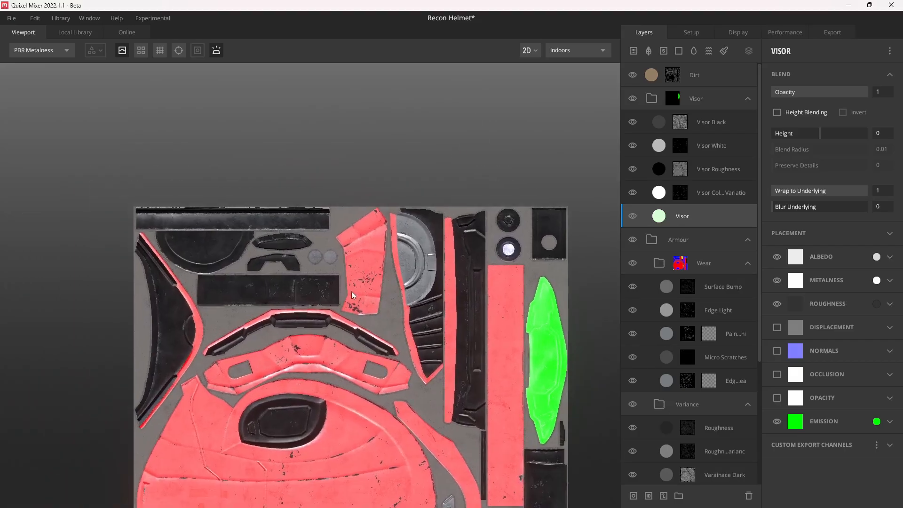
scroll(339, 270, up, 3)
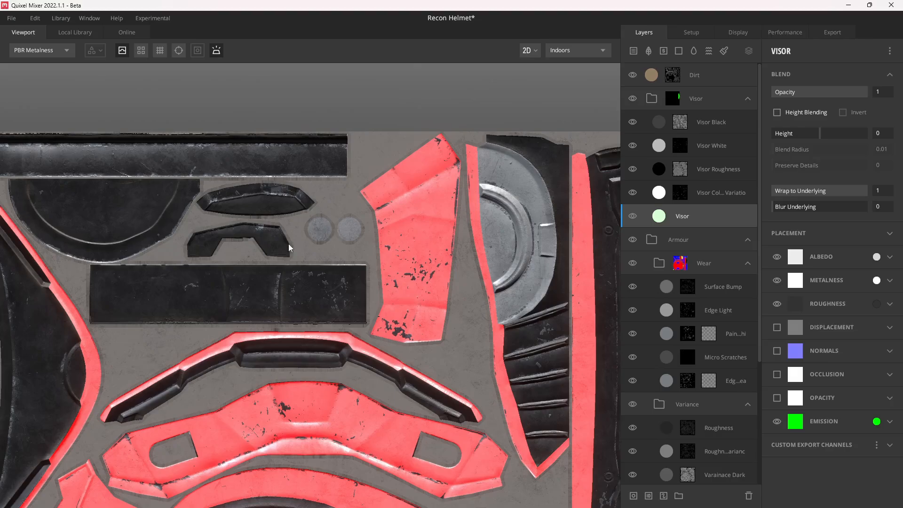
Add a solid layer above the Light layer in the Colours group and name it Alpha
scroll(727, 397, down, 3)
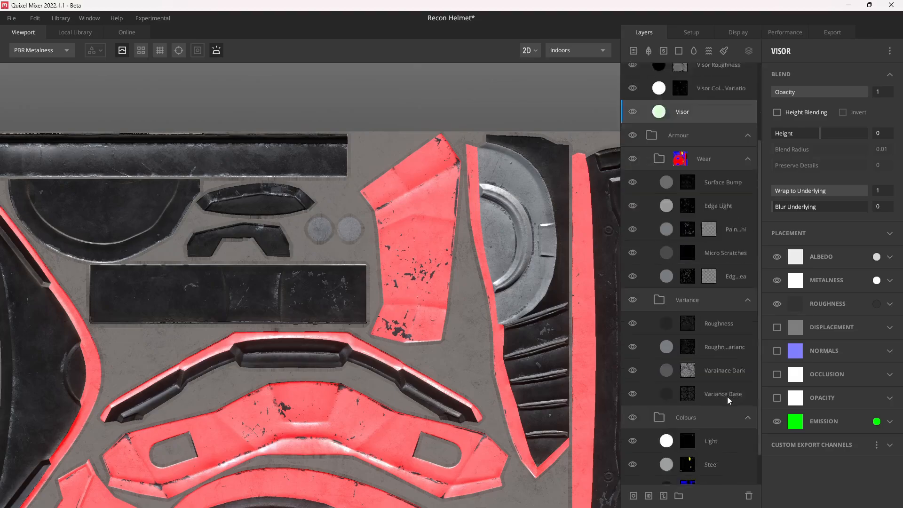
click(730, 396)
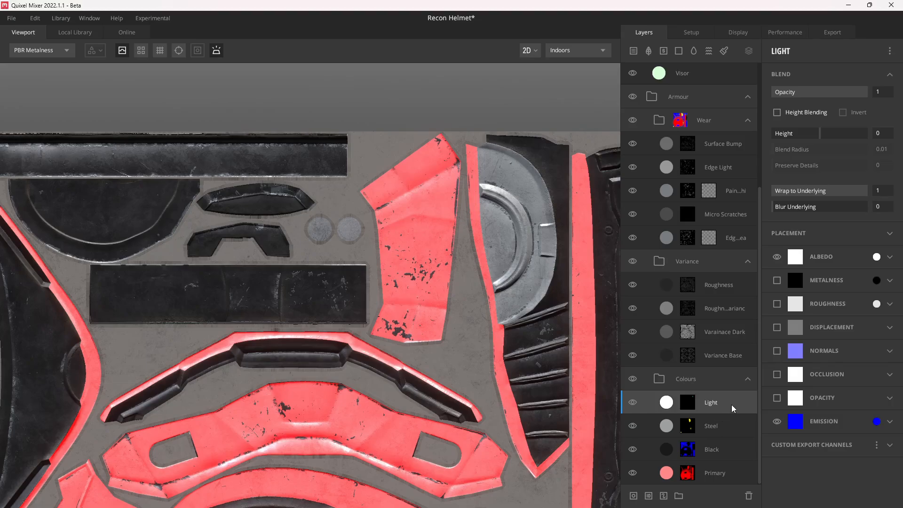
click(678, 50)
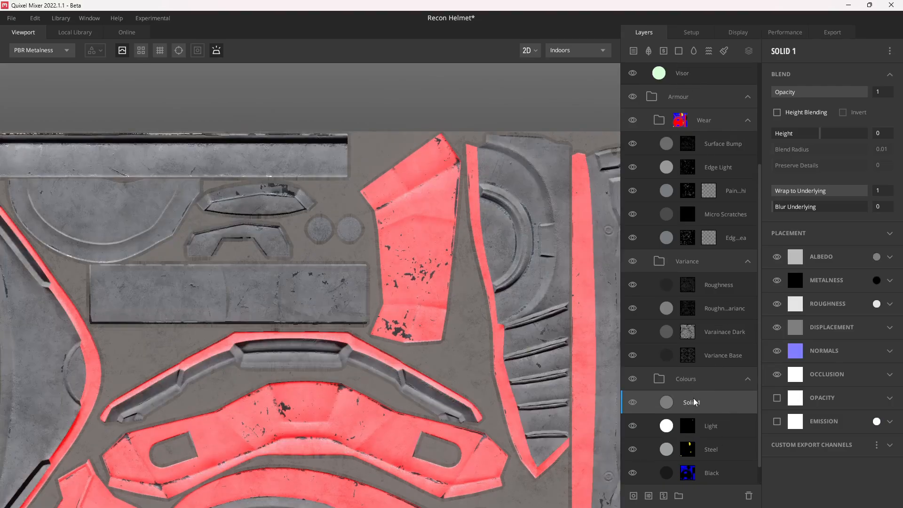
double_click(694, 402)
text(Al)
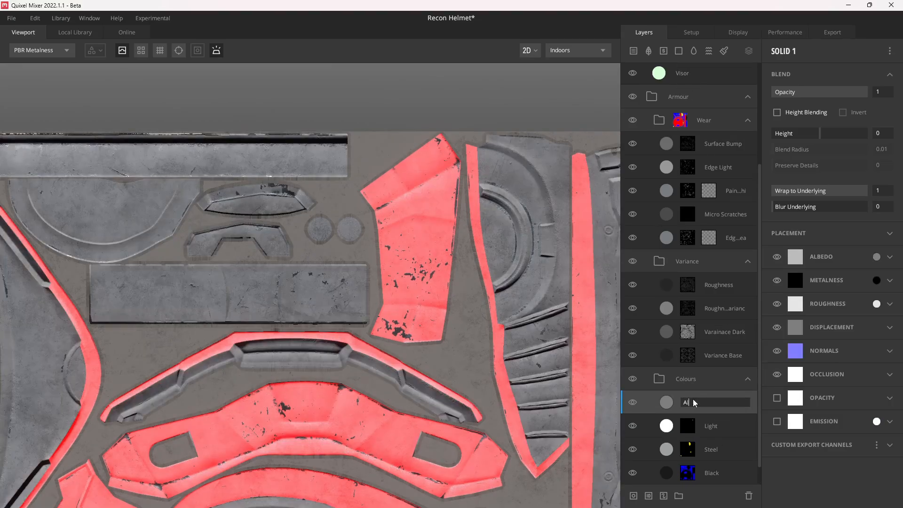
text(pha)
key(Return)
Disable the Alpha layer's albedo, metalness, roughness, displacement, normals and occlusion channels
click(777, 256)
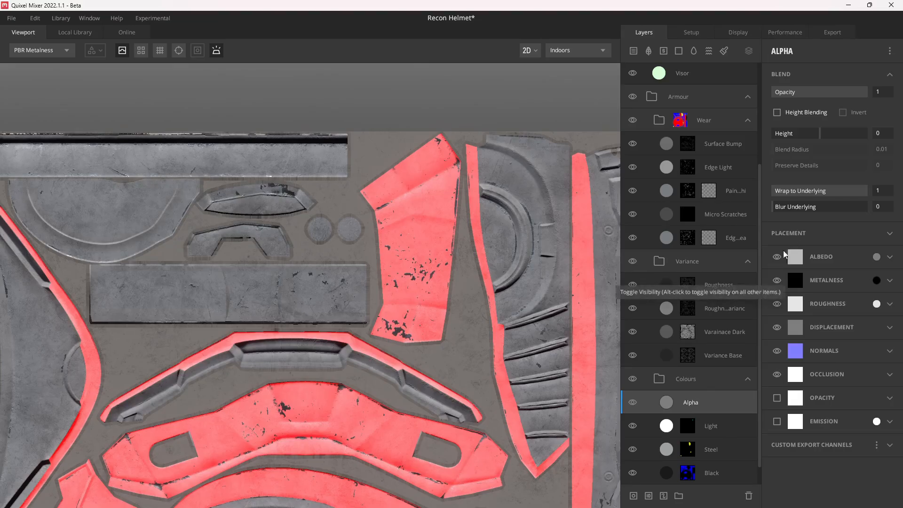
click(777, 279)
click(777, 303)
click(777, 327)
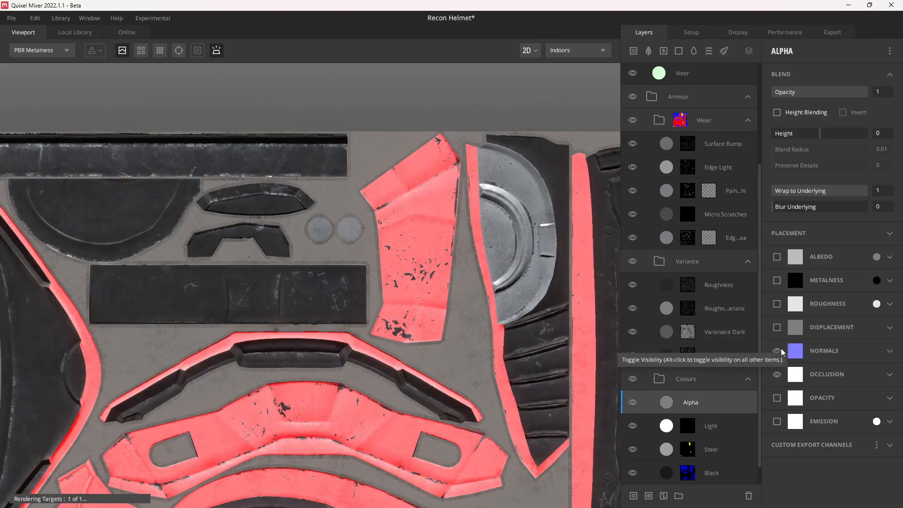
click(777, 350)
click(777, 374)
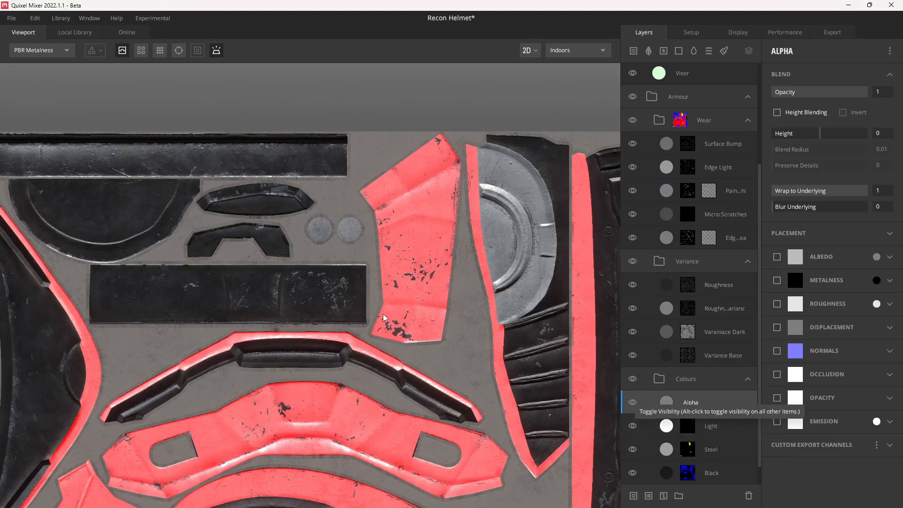
Add a Material ID mask to the Alpha layer and limit it to the Bright Pink ID
right_click(711, 405)
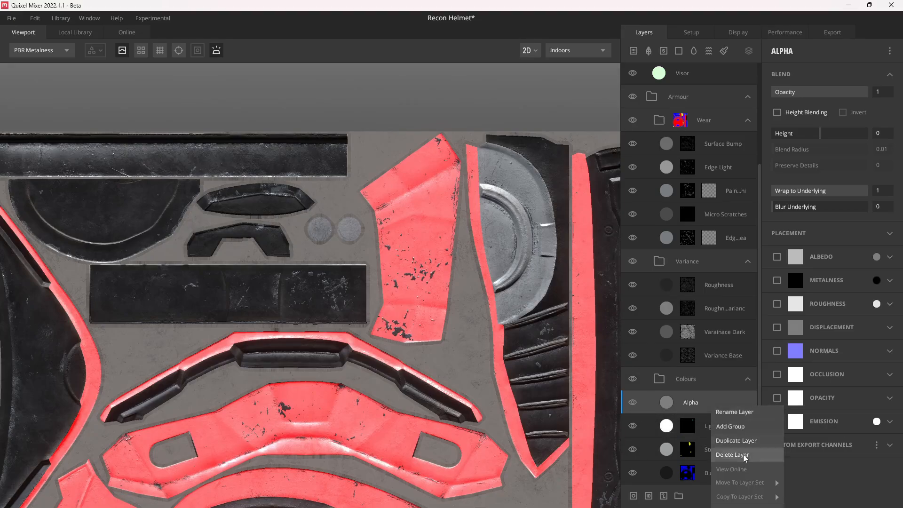
click(705, 404)
scroll(730, 353, down, 1)
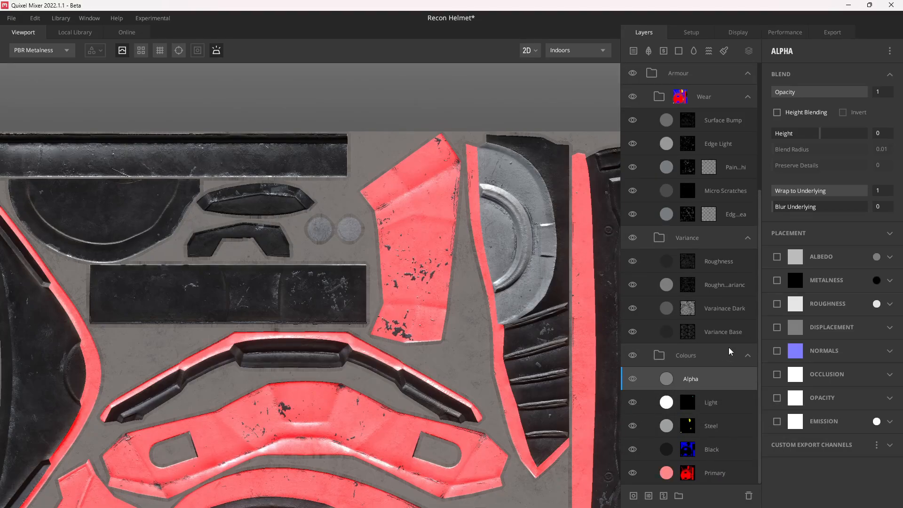
right_click(725, 381)
click(751, 459)
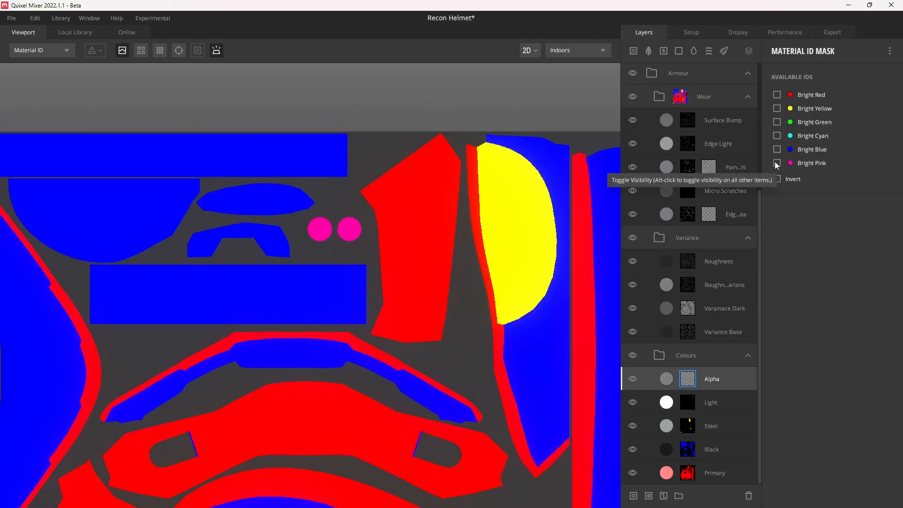
click(777, 163)
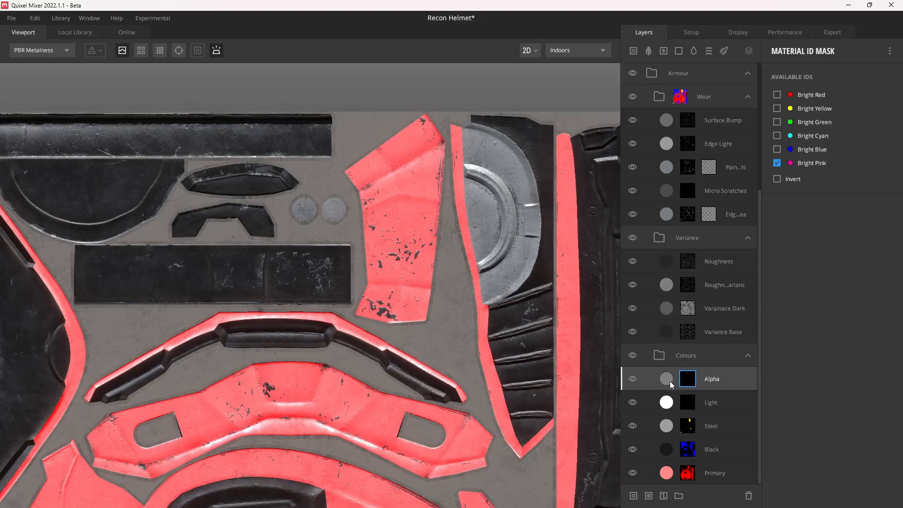
Send the Alpha layer's mask to a new custom export channel named Alpha
click(671, 385)
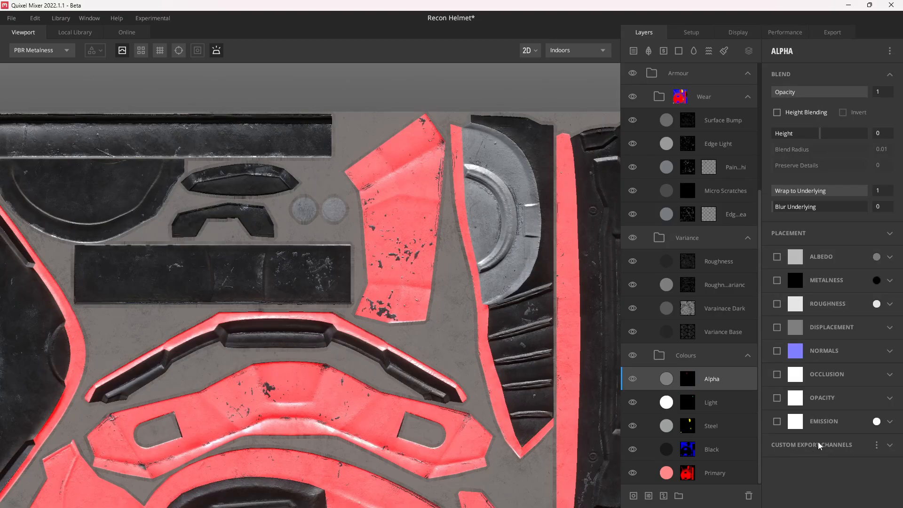
click(890, 446)
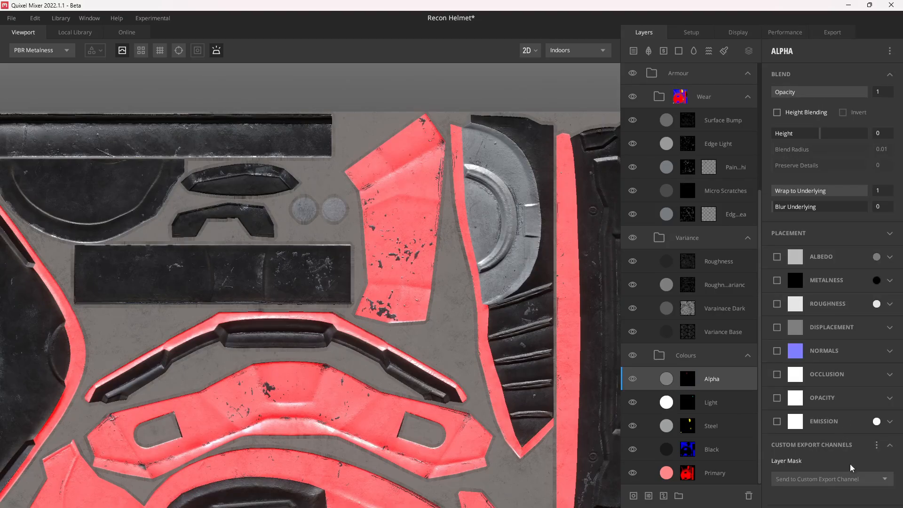
click(885, 479)
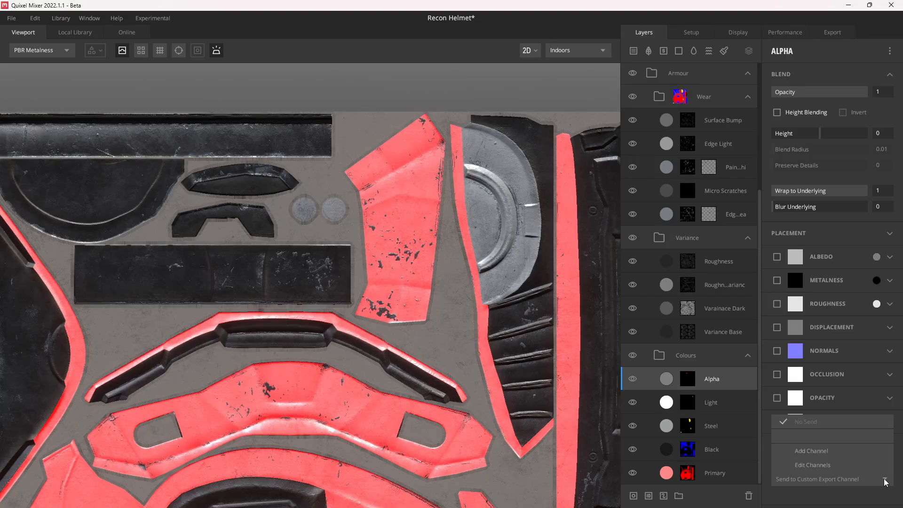
click(826, 452)
text(Alpha)
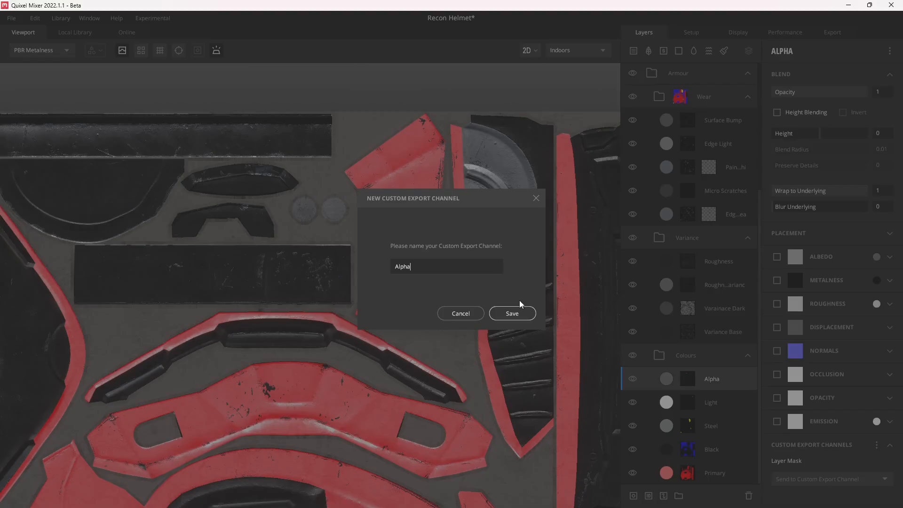
click(511, 313)
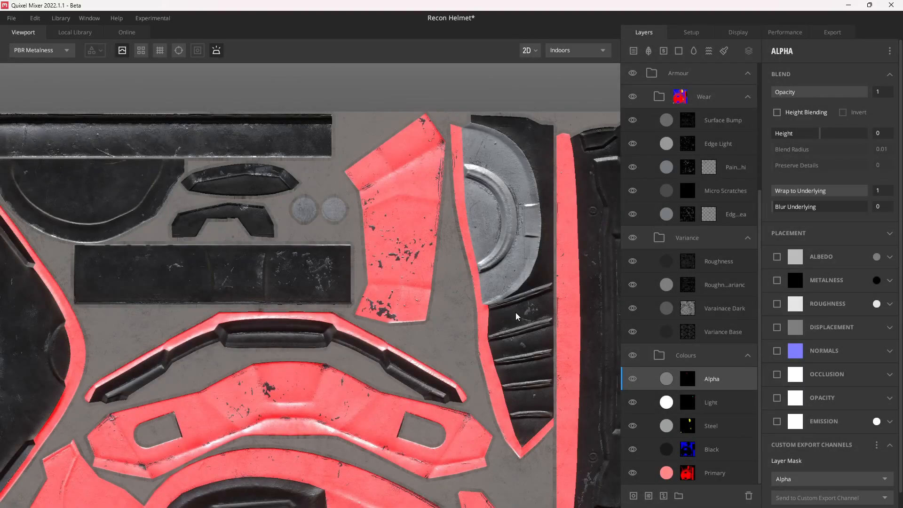
scroll(842, 395, down, 1)
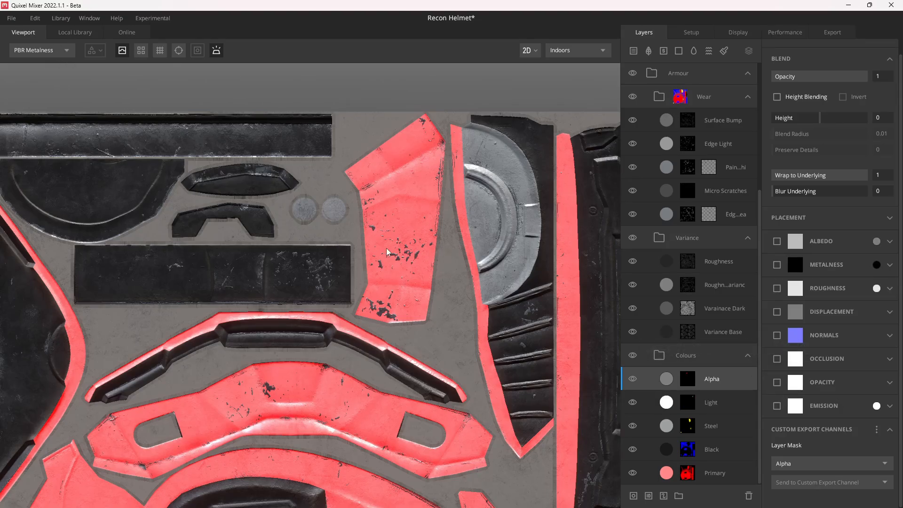
Display the Alpha layer's mask on the UV layout, examine its coverage, and return to the PBR Metalness view
key(m)
scroll(369, 254, down, 1)
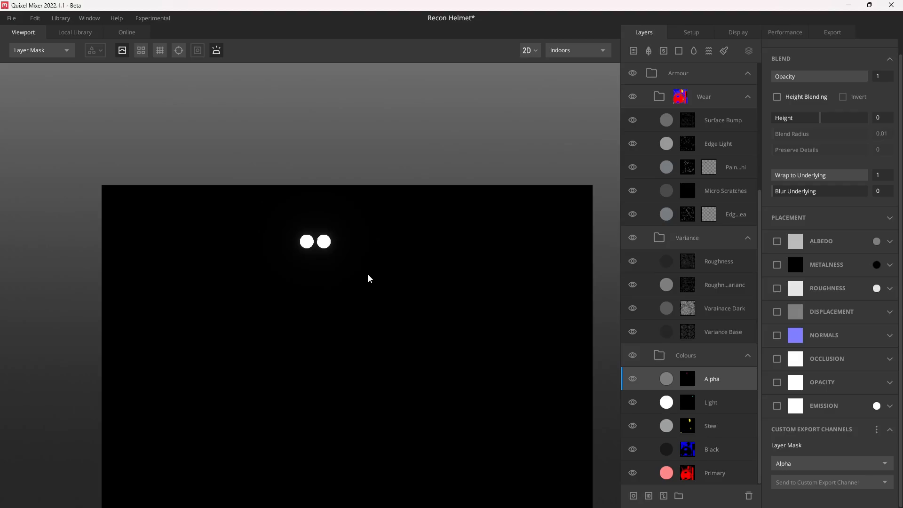
middle_drag(369, 285, 334, 205)
scroll(306, 198, down, 1)
middle_drag(290, 168, 347, 244)
scroll(347, 244, up, 2)
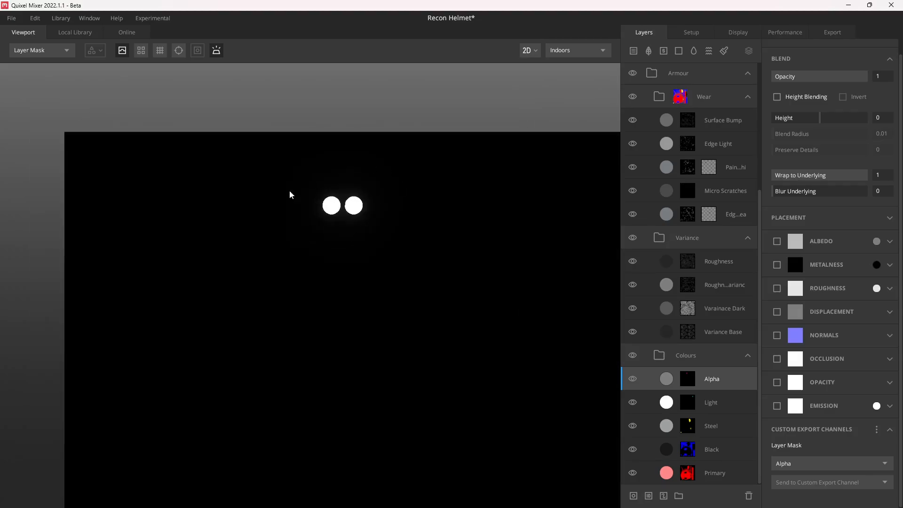
middle_drag(448, 288, 387, 216)
scroll(399, 264, down, 1)
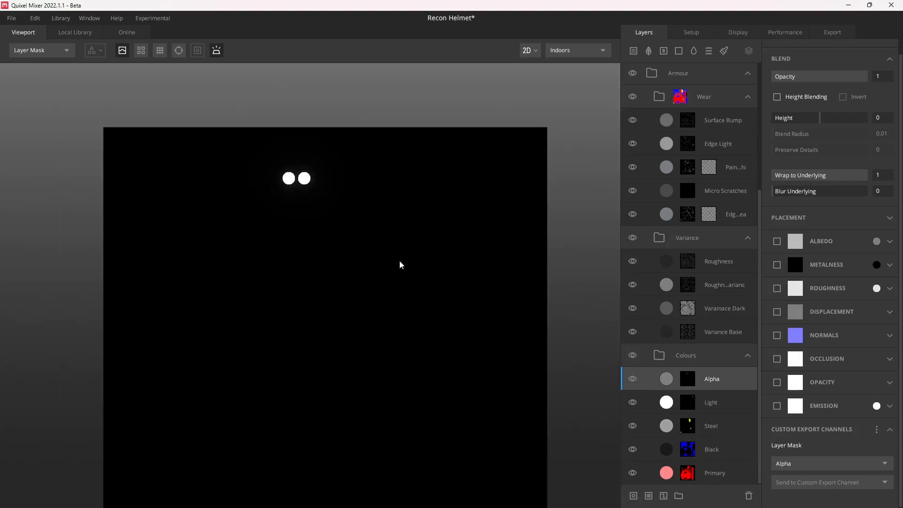
middle_drag(399, 263, 418, 231)
scroll(399, 210, down, 1)
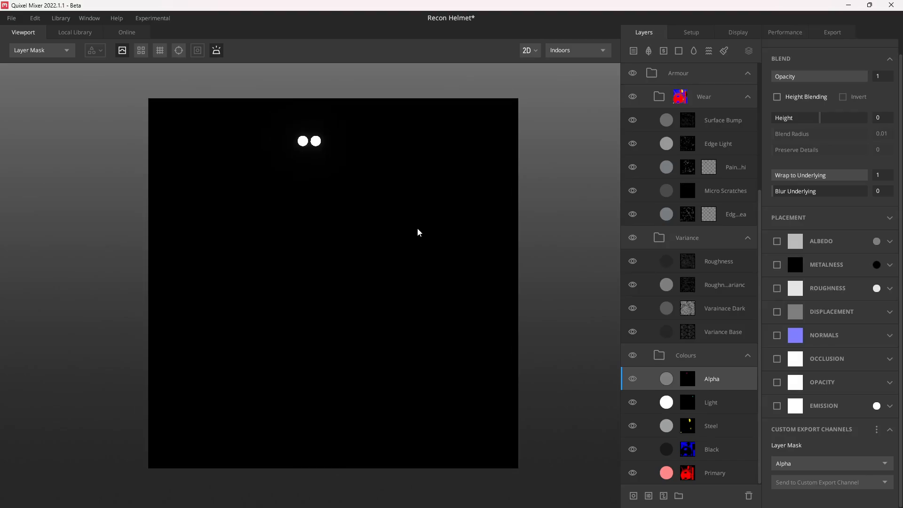
key(m)
middle_drag(418, 230, 435, 231)
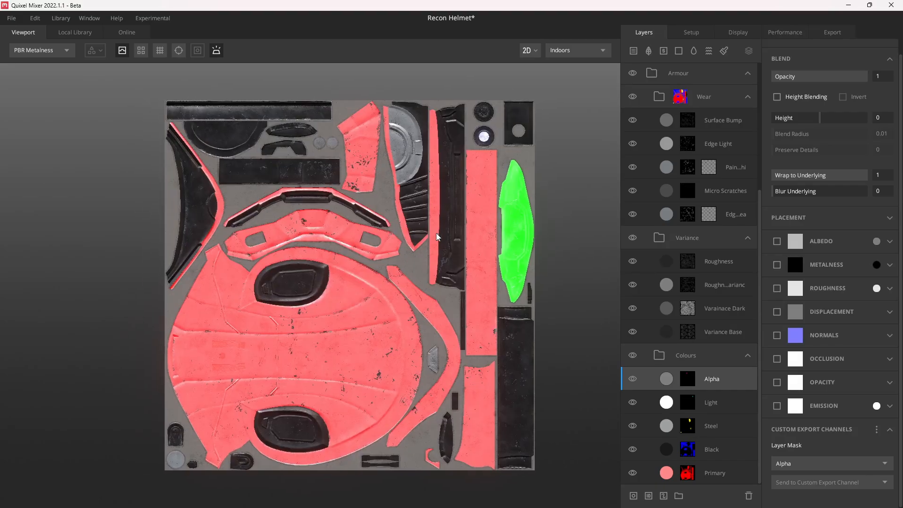
Return to the 3D view and turn off the emission display to inspect the neutral grey helmet
click(529, 50)
click(532, 77)
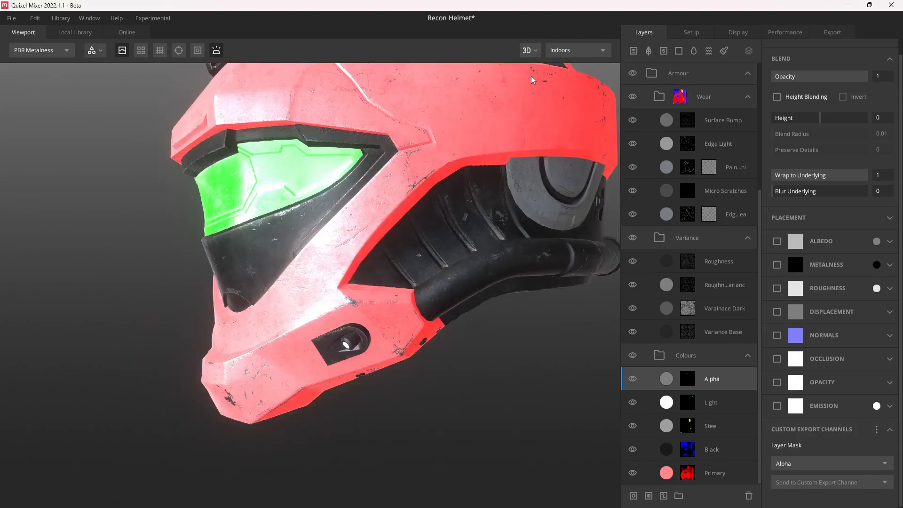
scroll(454, 208, down, 4)
drag(397, 200, 423, 212)
click(216, 51)
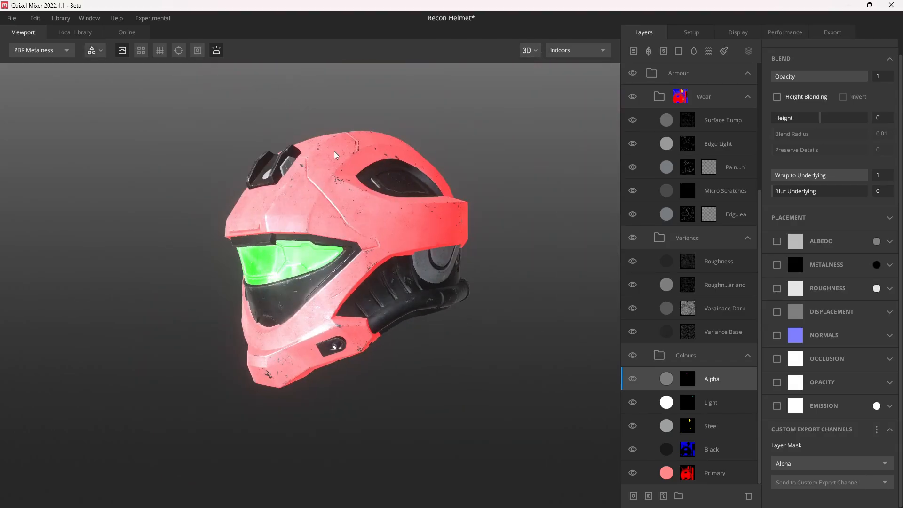
drag(336, 165, 391, 184)
Reset the export's texture preset to the standard Metalness Maps
click(832, 32)
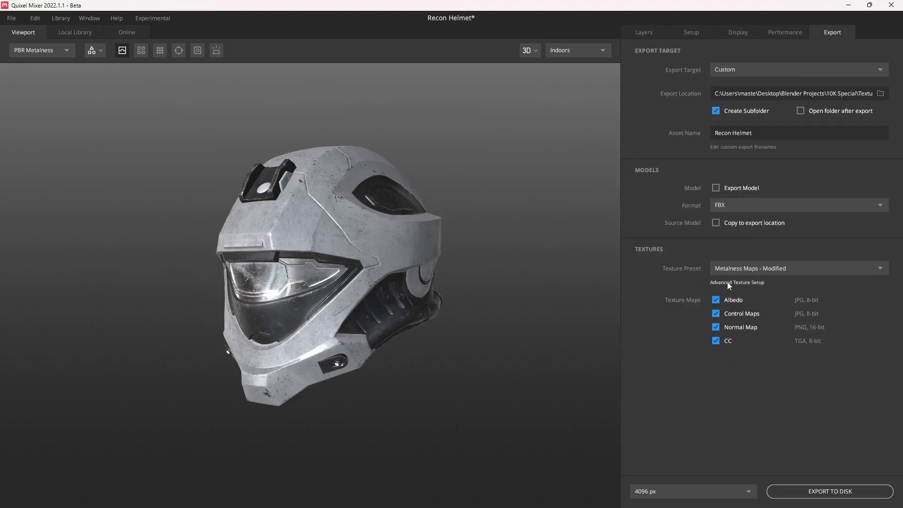
click(735, 268)
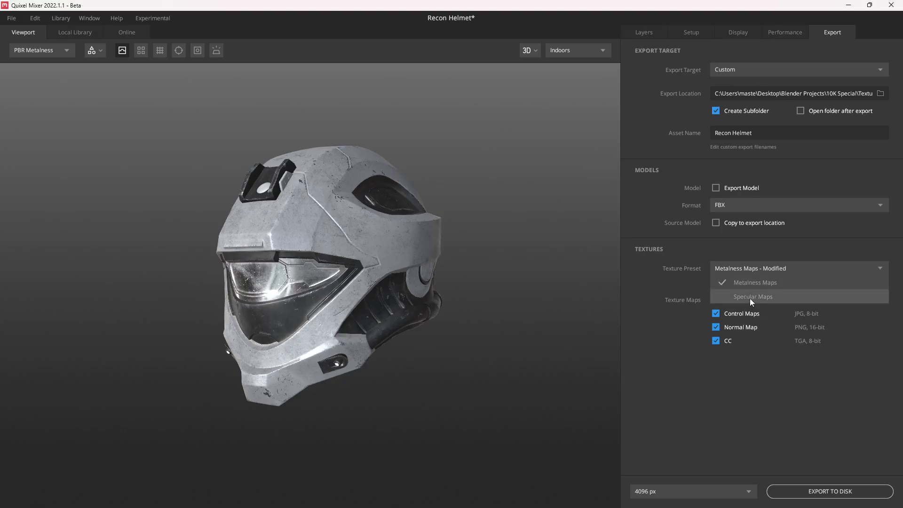
click(766, 284)
click(775, 270)
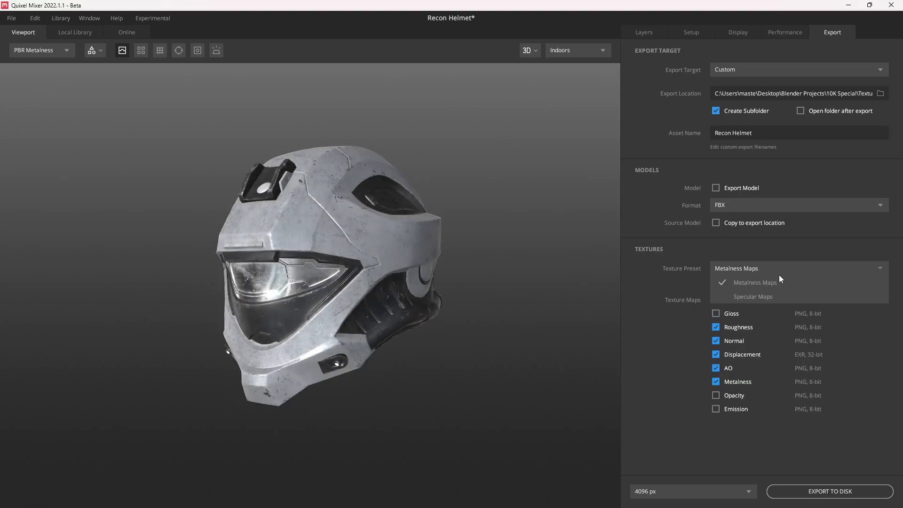
click(695, 313)
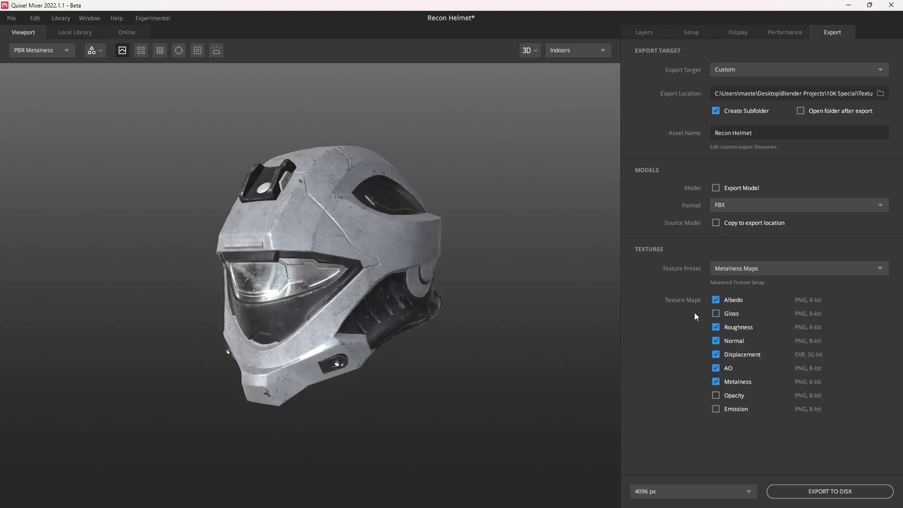
Delete every default texture map, from Albedo through Emission, in the advanced texture setup
click(744, 282)
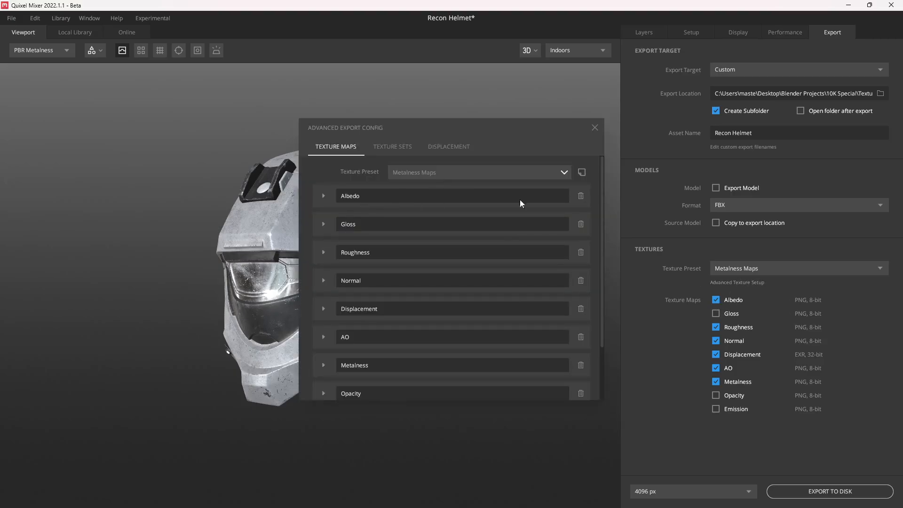
click(582, 198)
click(582, 198)
click(583, 197)
click(582, 197)
click(582, 197)
click(582, 198)
click(582, 198)
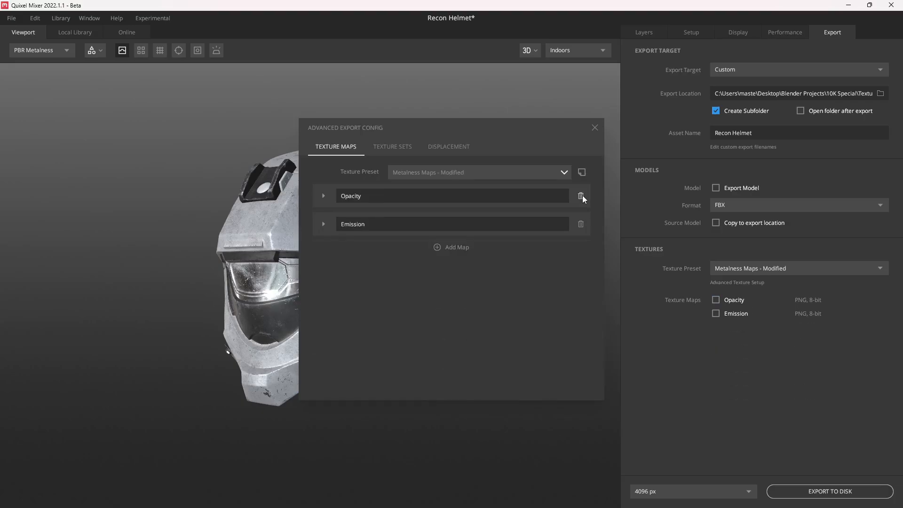
double_click(582, 197)
drag(468, 131, 585, 120)
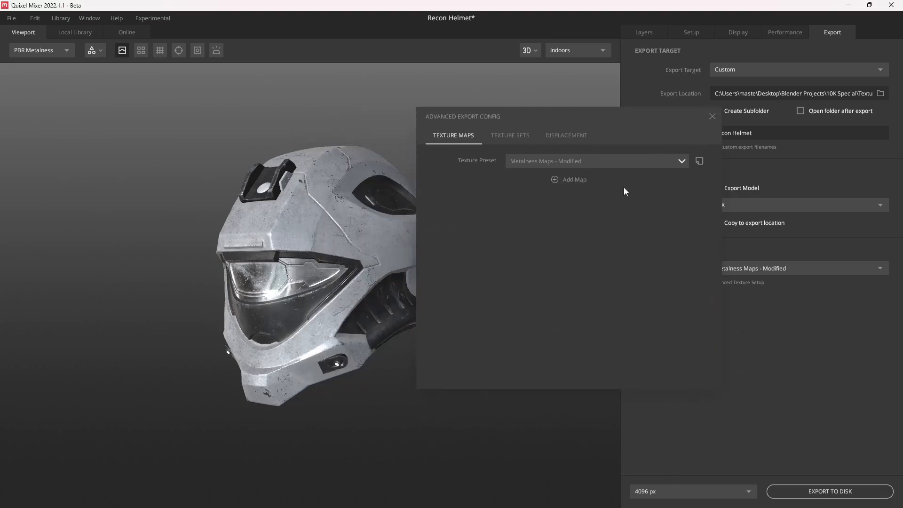
Add a texture map named Albedo to the export setup and set its file format to JPG
click(566, 179)
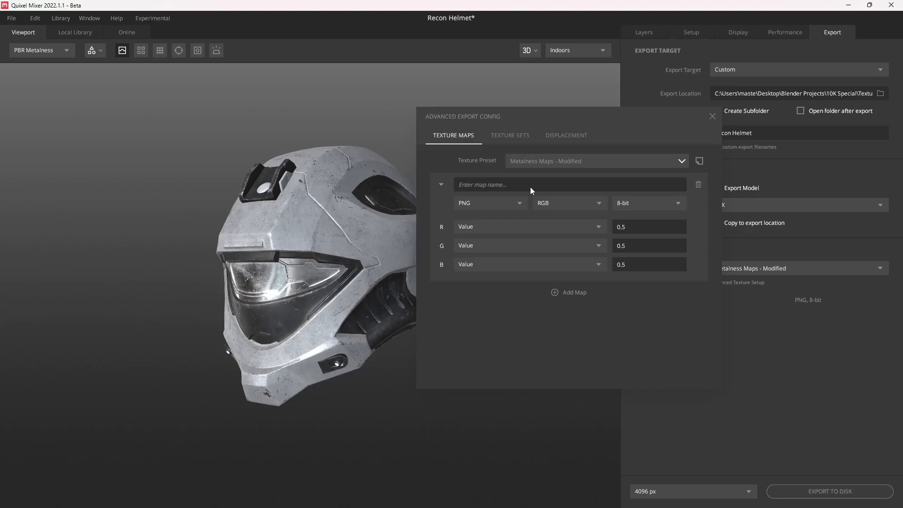
text(Albedo)
click(508, 207)
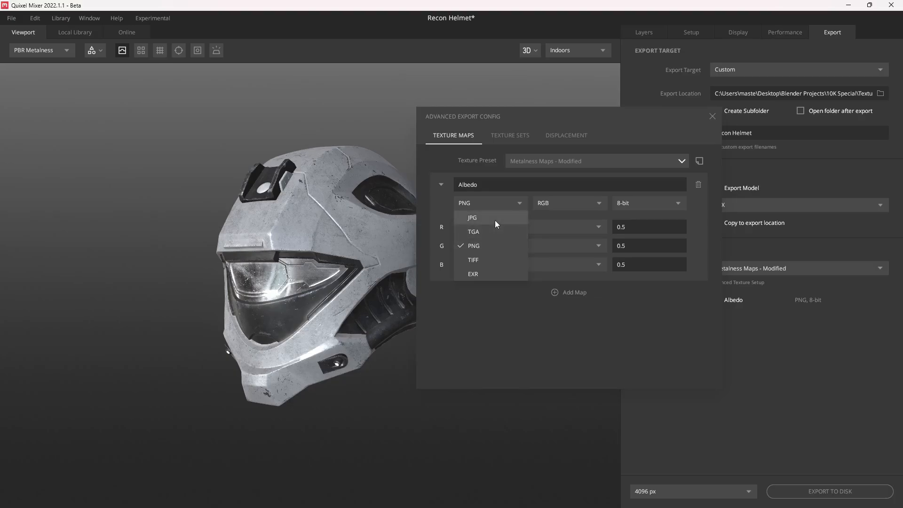
click(494, 220)
Assign Albedo R, Albedo G and Albedo B to the Albedo map's R, G and B channels
click(520, 228)
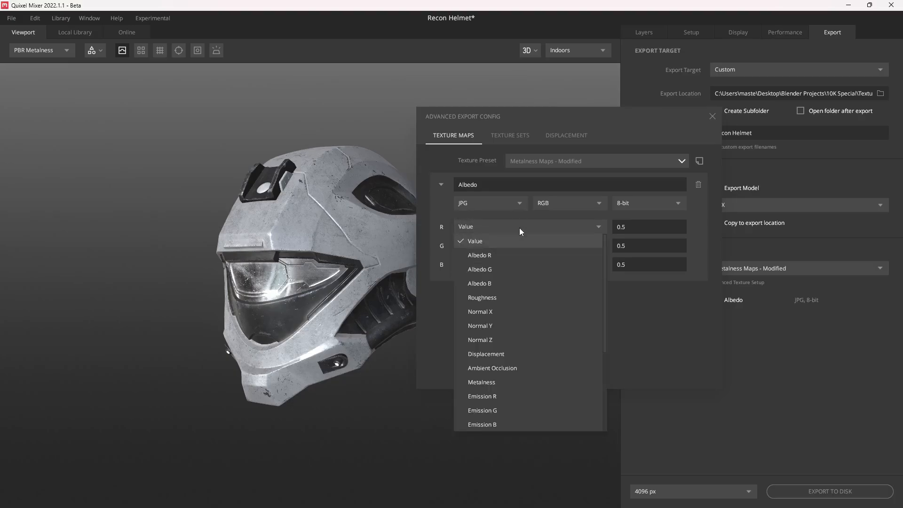
click(514, 254)
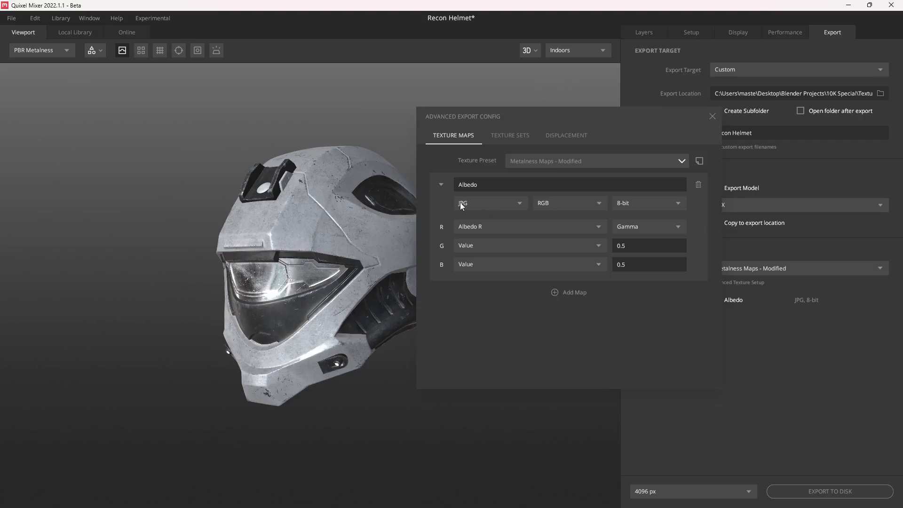
click(491, 244)
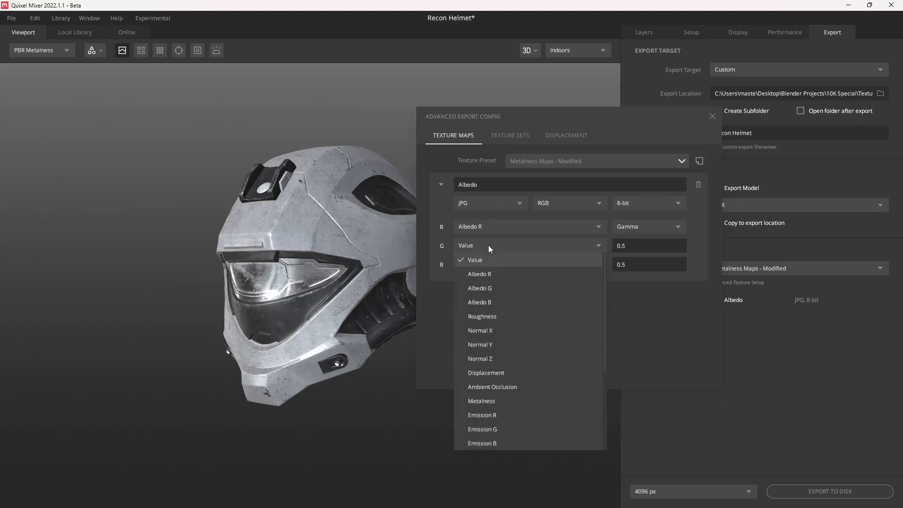
click(498, 288)
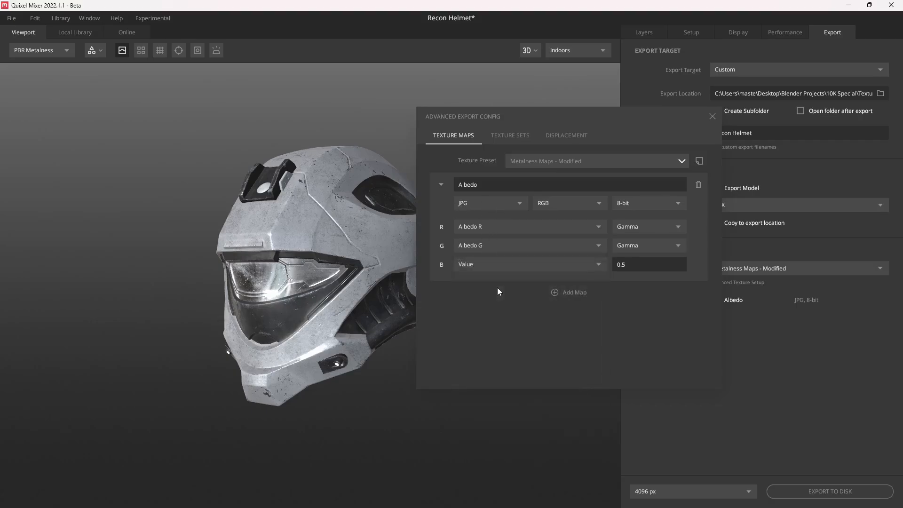
click(487, 266)
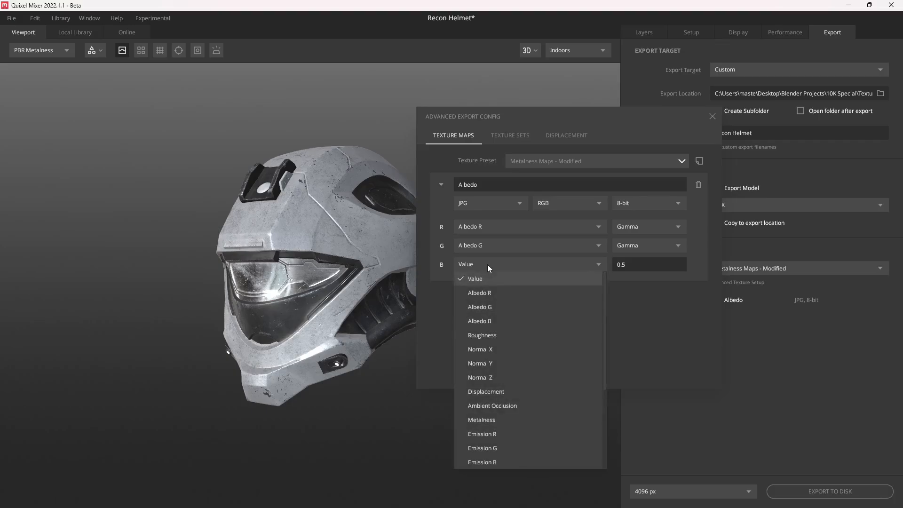
click(504, 321)
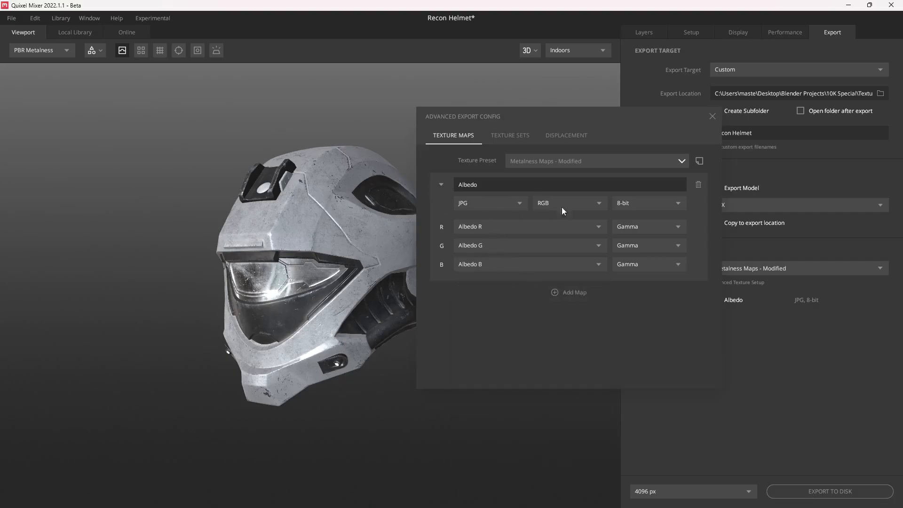
Add a map named Control that packs Roughness in R, Metalness in G and Ambient Occlusion in B
click(559, 294)
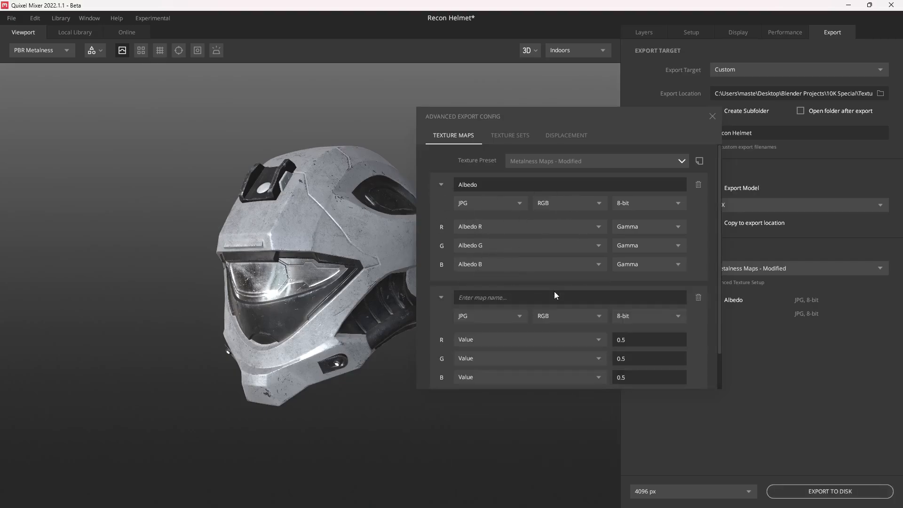
click(441, 184)
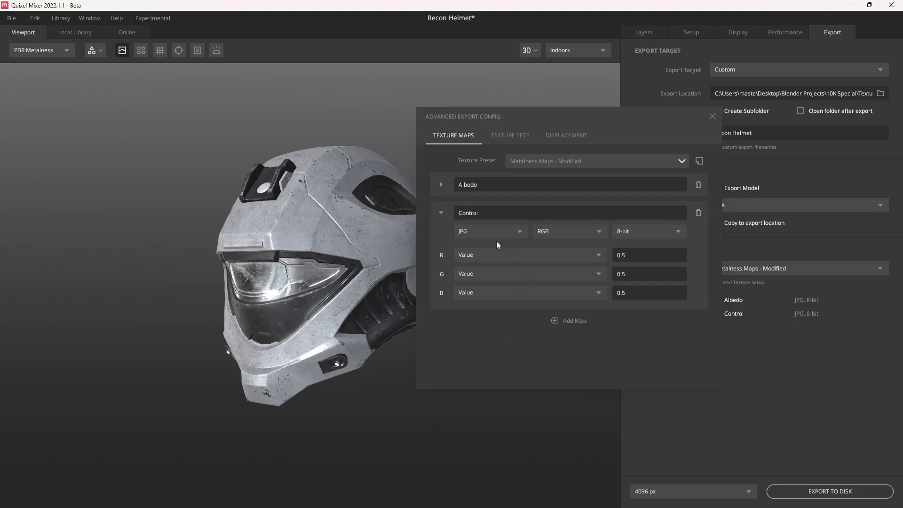
click(500, 255)
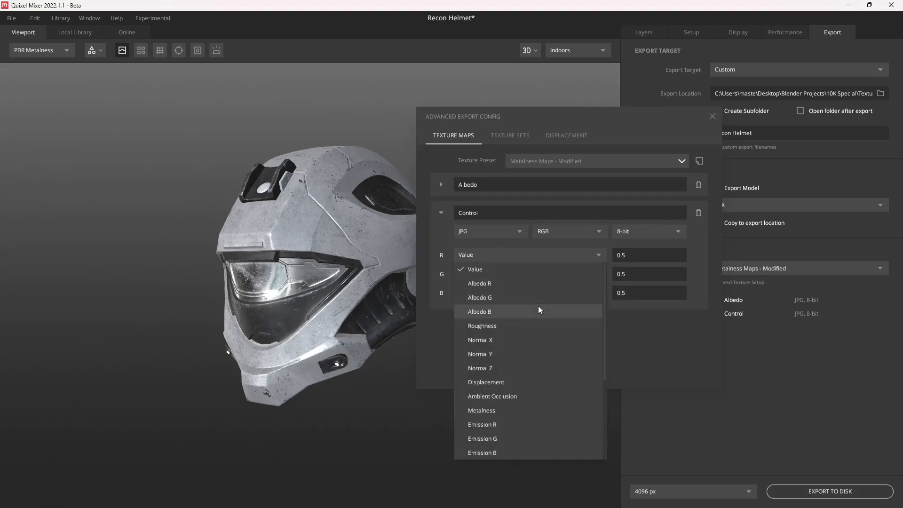
click(509, 327)
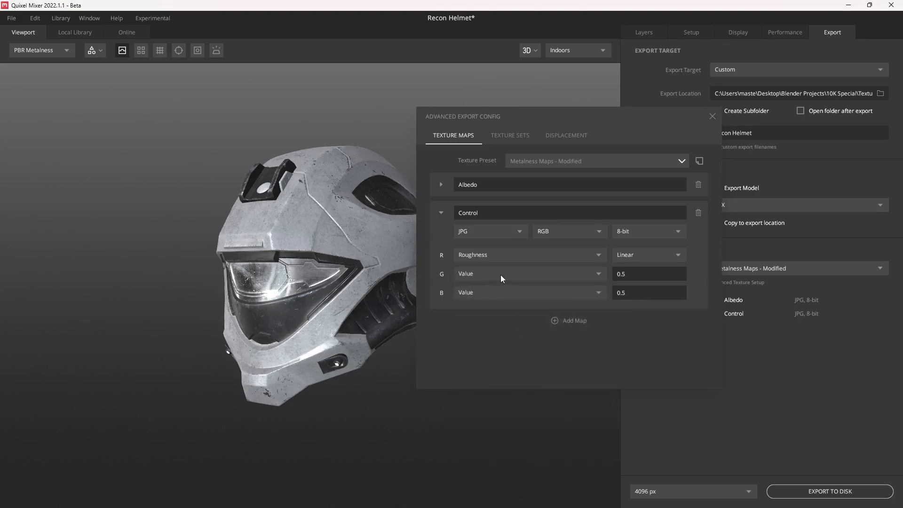
click(500, 275)
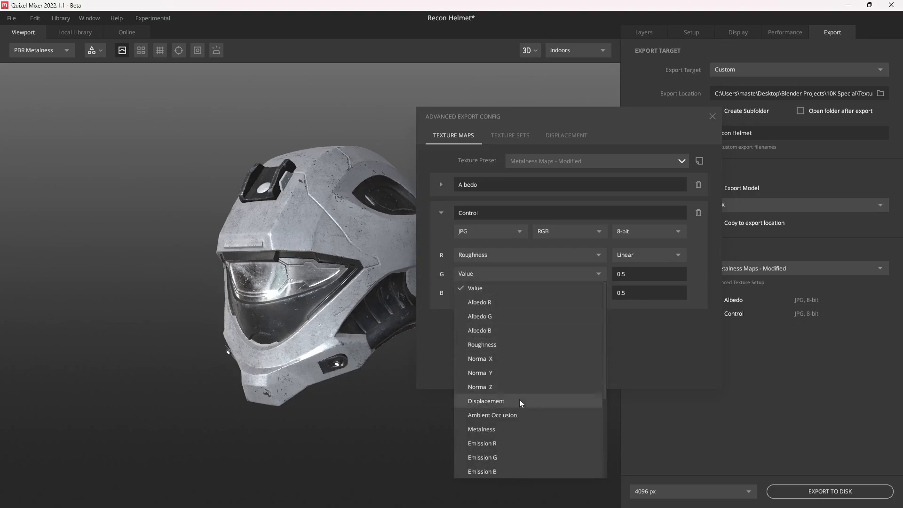
scroll(520, 401, down, 5)
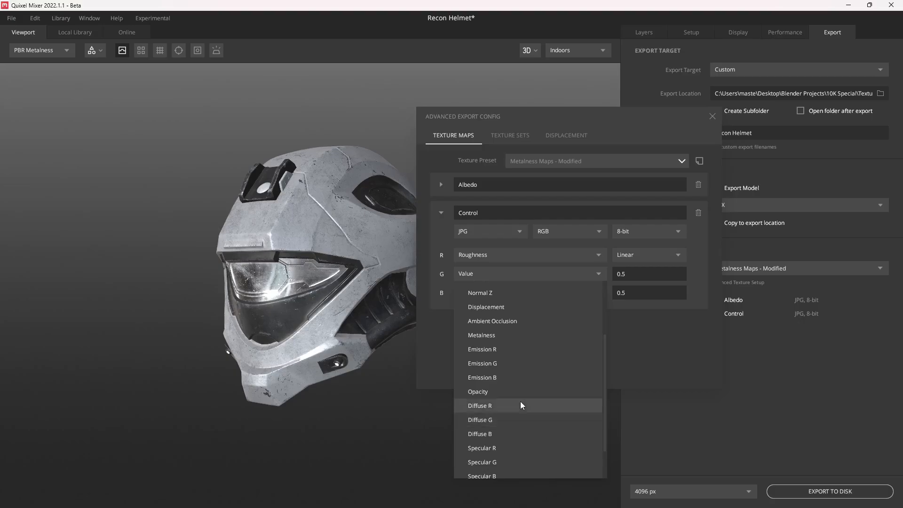
click(509, 334)
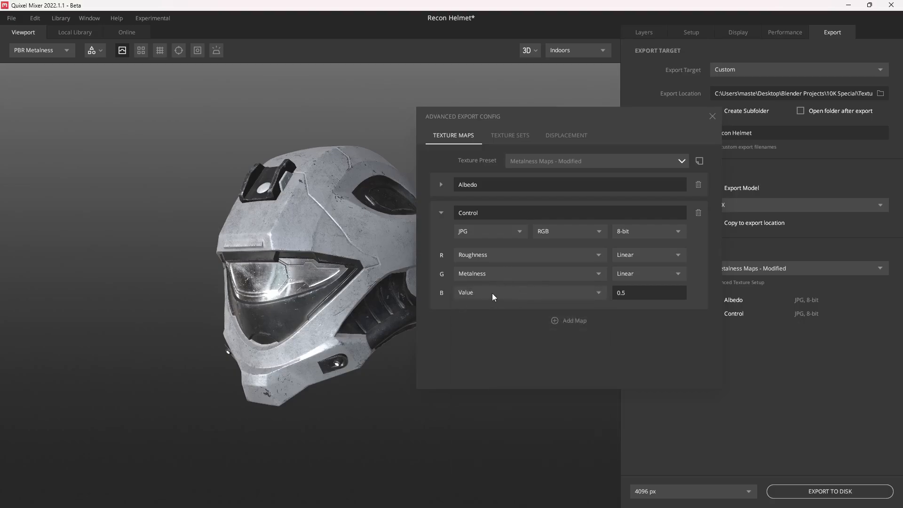
click(492, 292)
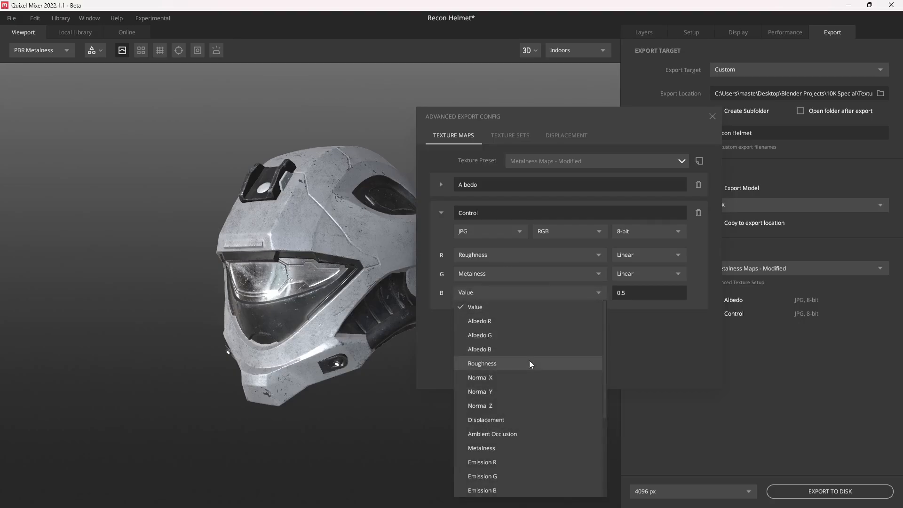
scroll(541, 338, down, 1)
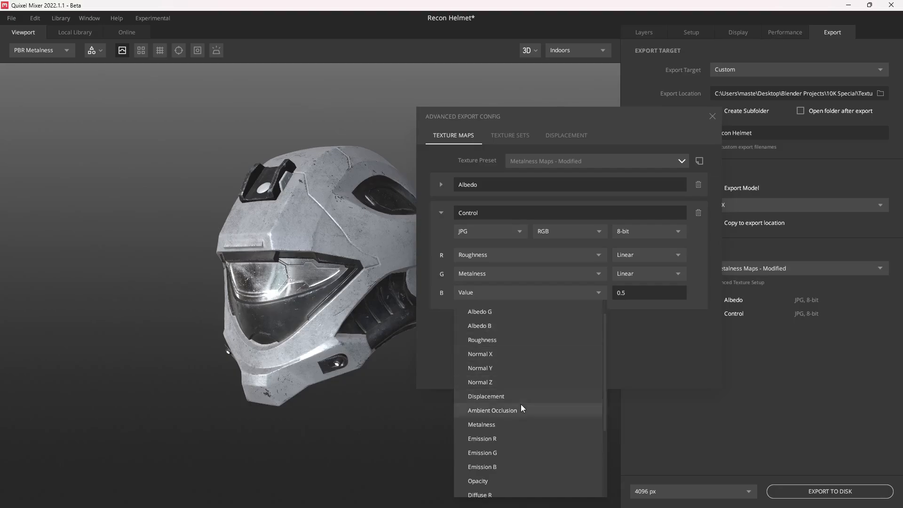
click(494, 410)
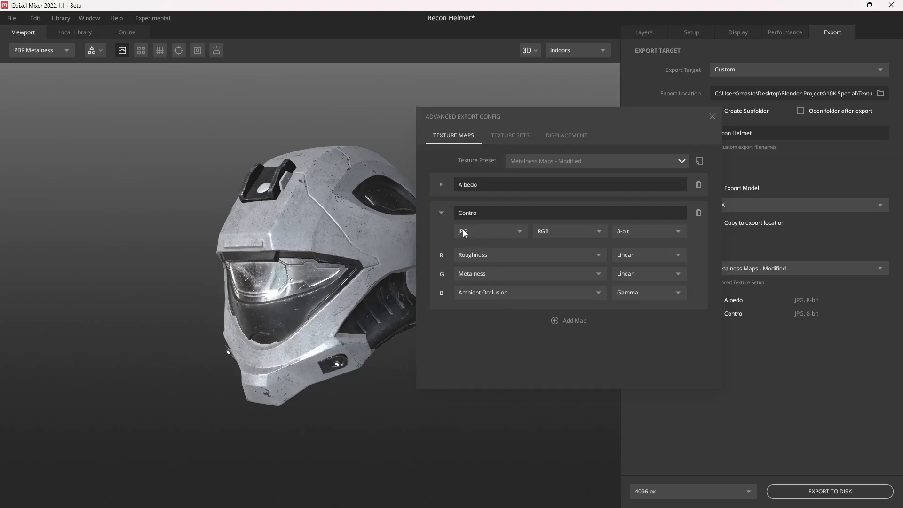
click(441, 212)
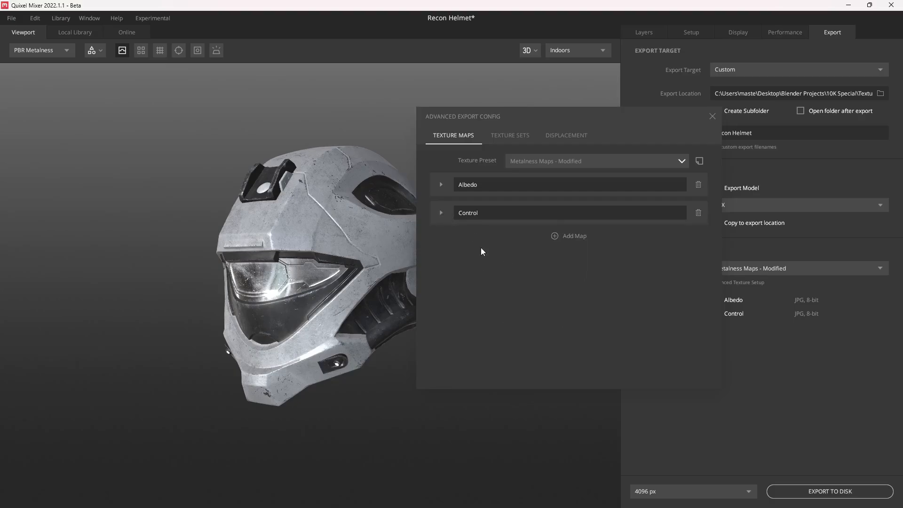
Add a third map named Normal and set it to PNG format at 16-bit depth
click(554, 235)
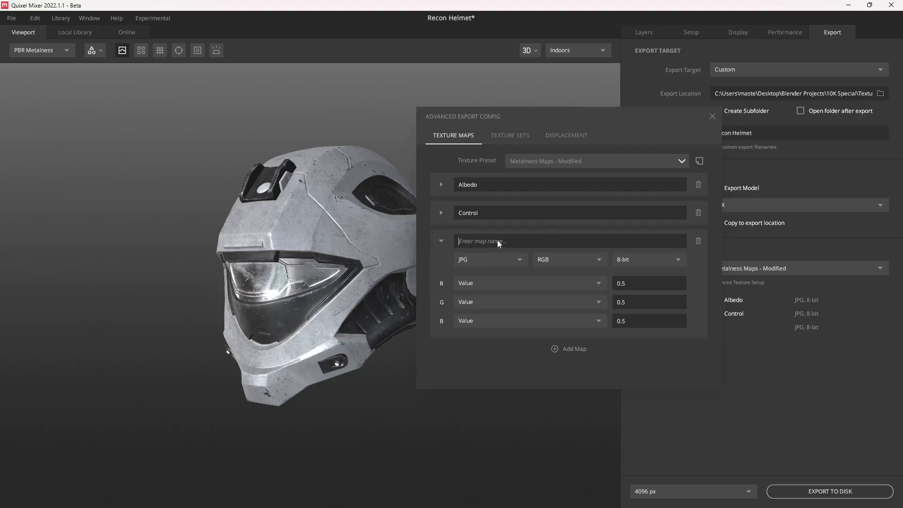
text(Normal)
key(Return)
click(488, 258)
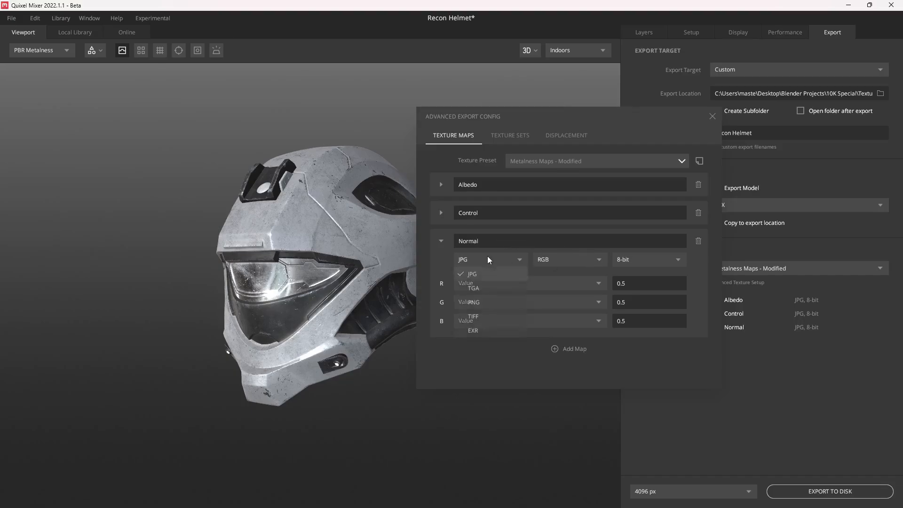
click(486, 302)
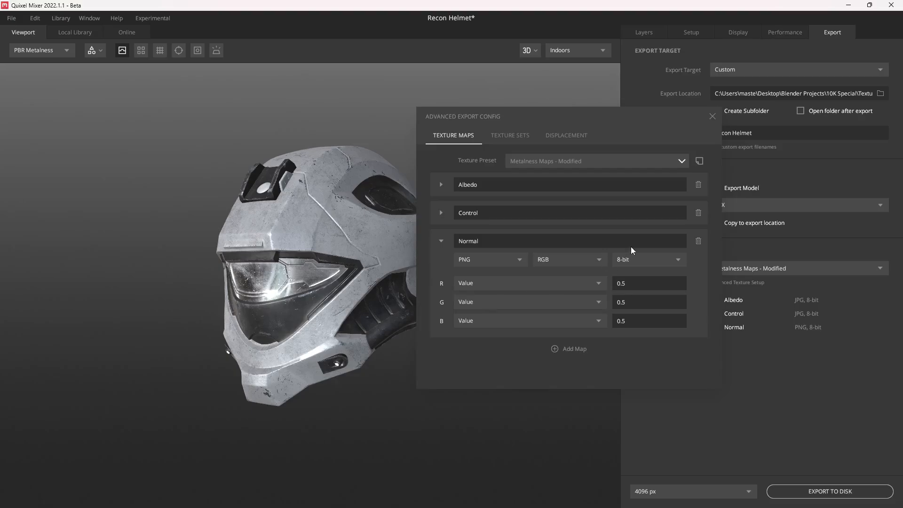
click(637, 261)
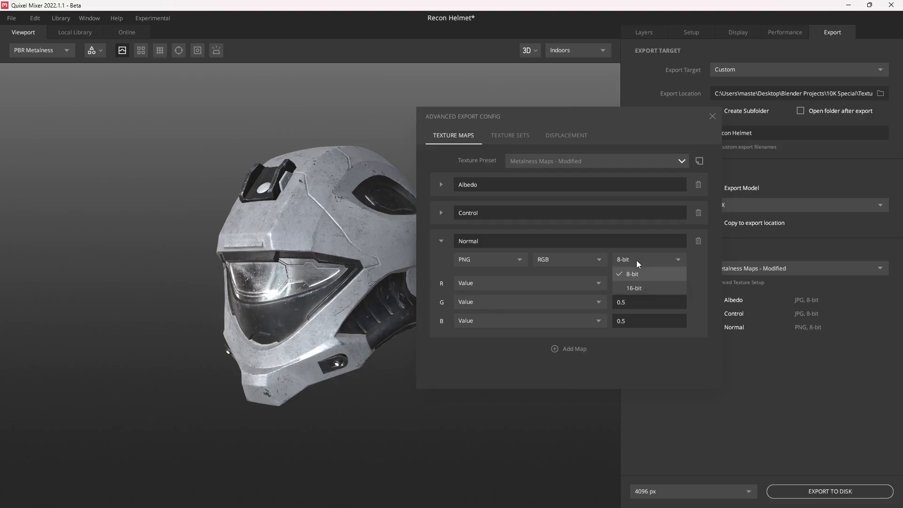
click(648, 286)
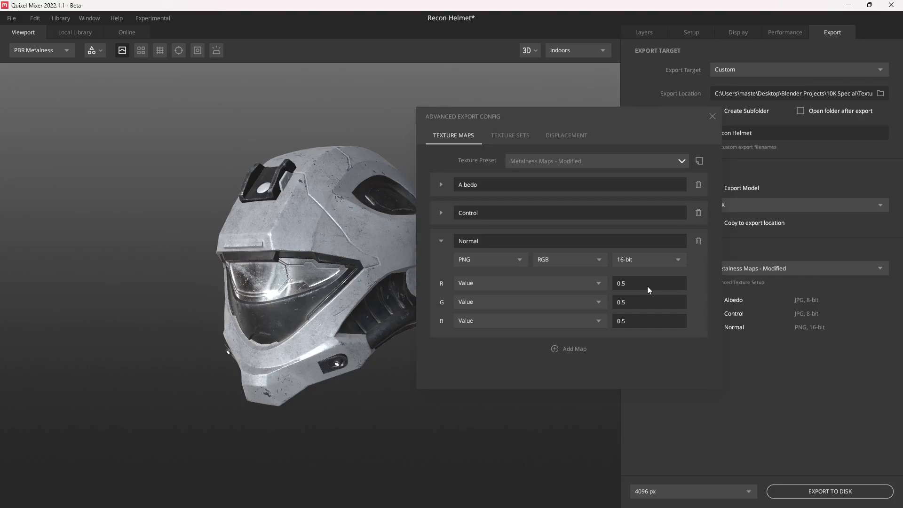
Assign Normal X, Normal Y and Normal Z to the Normal map's R, G and B channels, and invert its G channel
drag(311, 292, 344, 292)
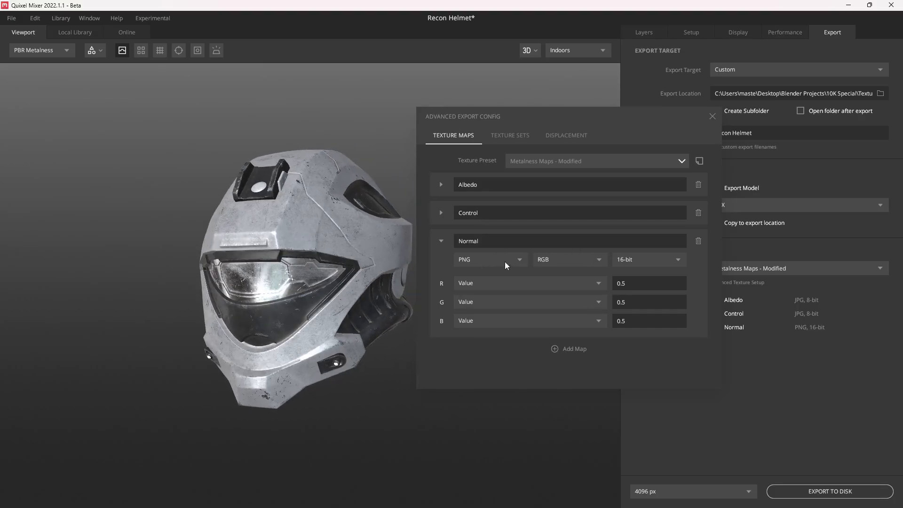
click(570, 282)
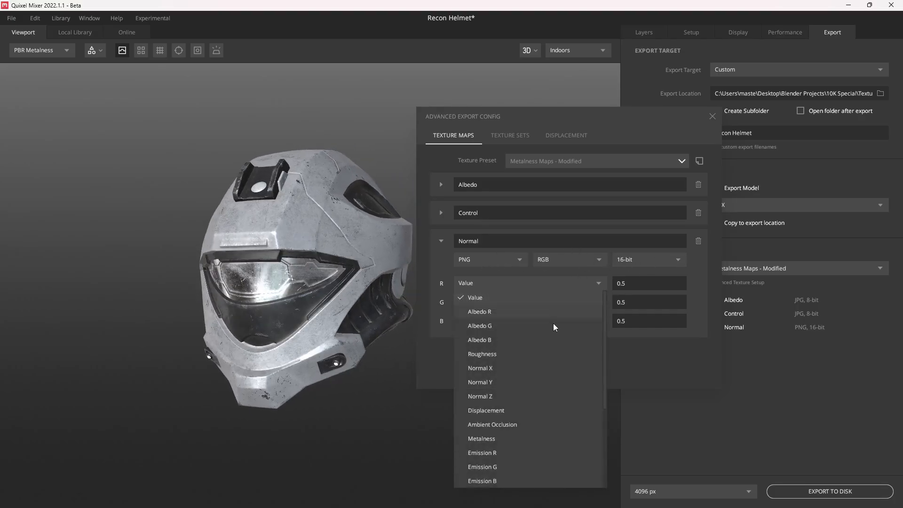
click(503, 368)
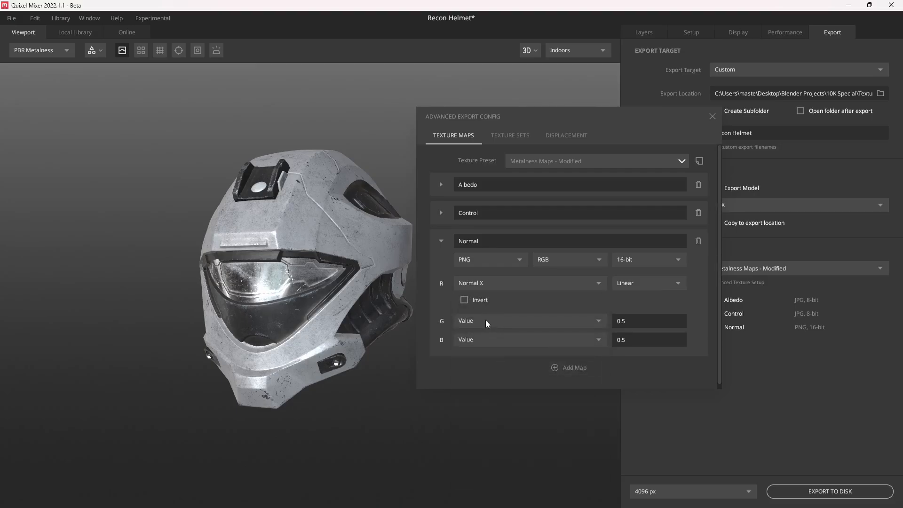
click(486, 320)
click(503, 208)
click(494, 362)
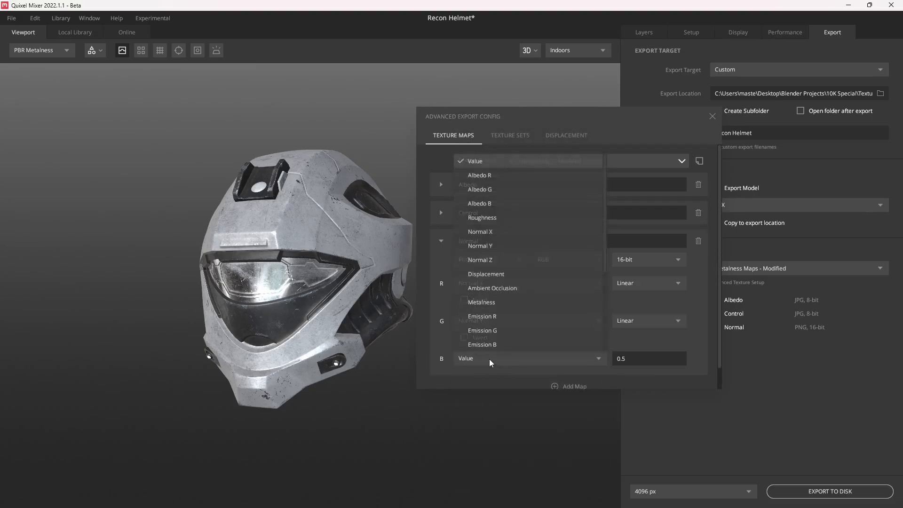
click(507, 260)
scroll(492, 334, down, 2)
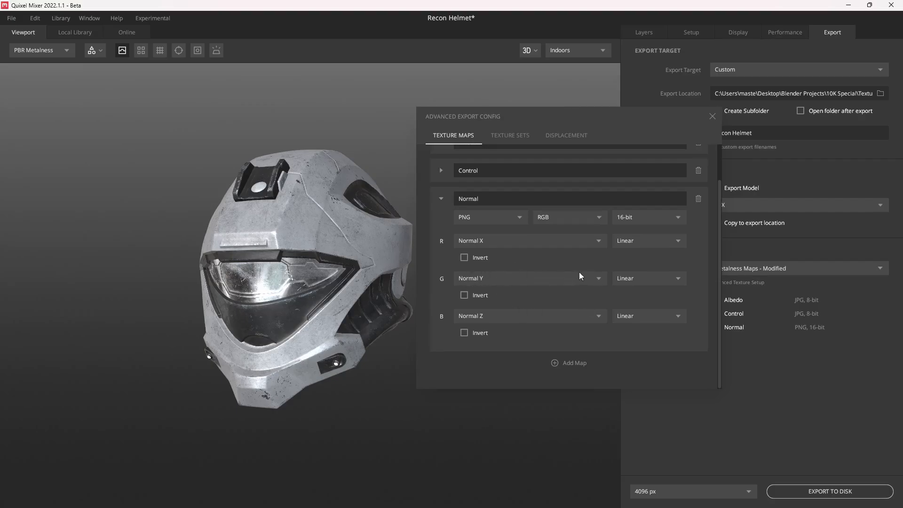
click(465, 295)
click(441, 199)
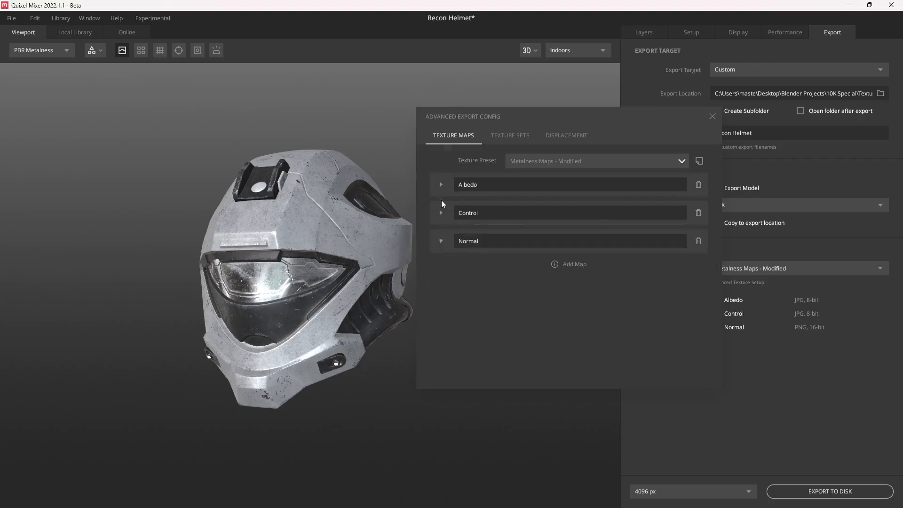
Set the Control map's format to PNG and its channel layout to RGBA
click(441, 212)
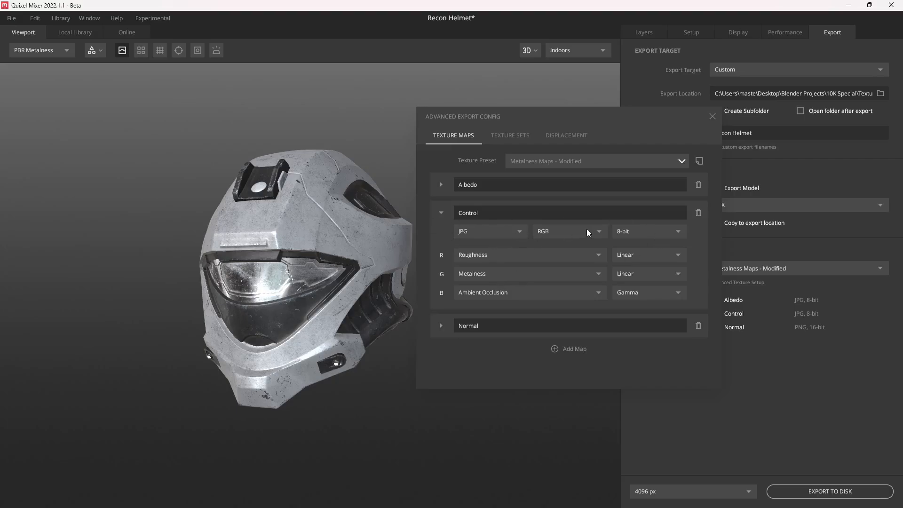
click(498, 232)
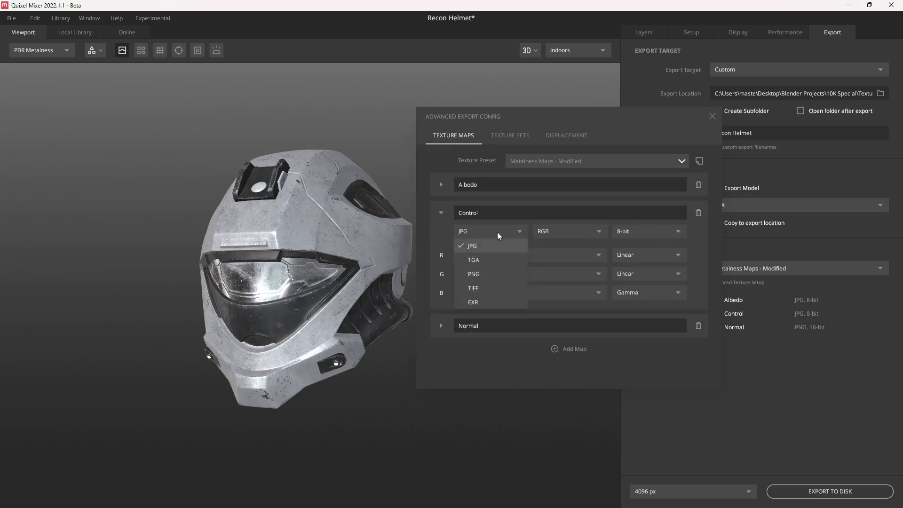
click(492, 273)
click(563, 232)
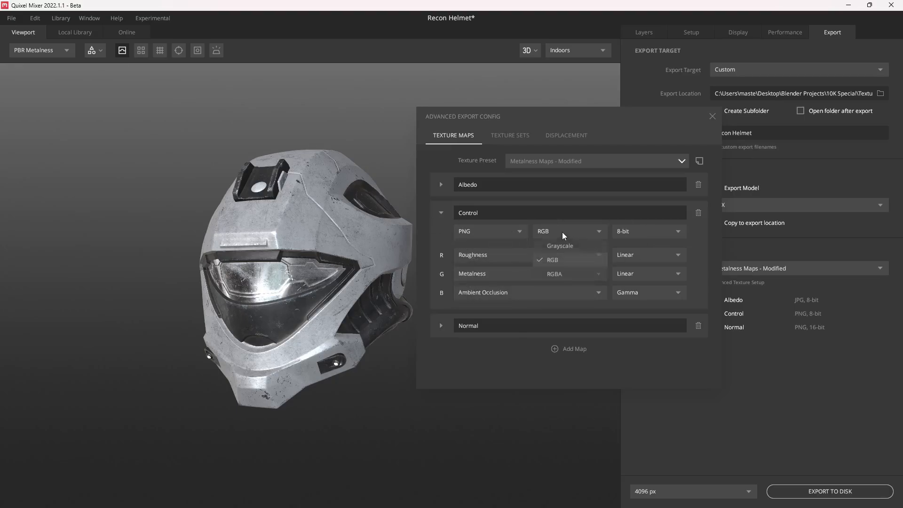
click(568, 275)
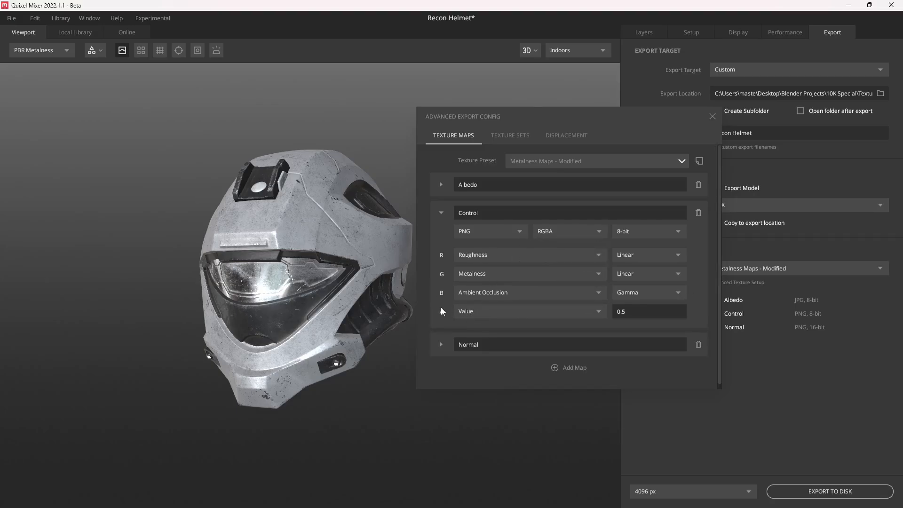
Assign Alpha to the Control map's A channel and collapse the map's settings
click(478, 311)
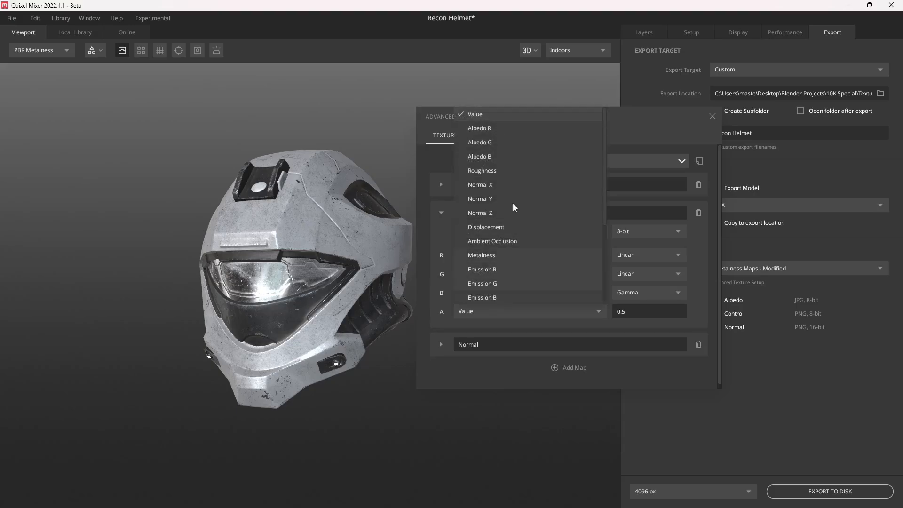
scroll(546, 208, down, 4)
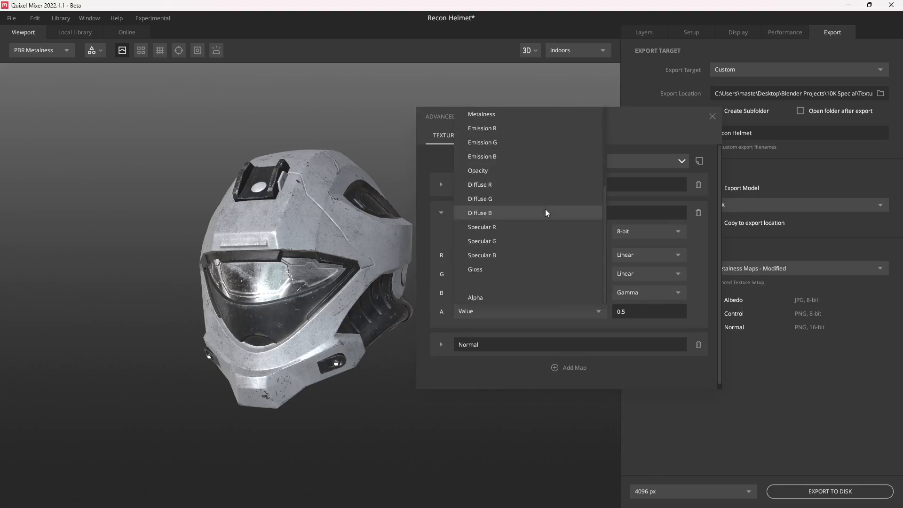
click(493, 296)
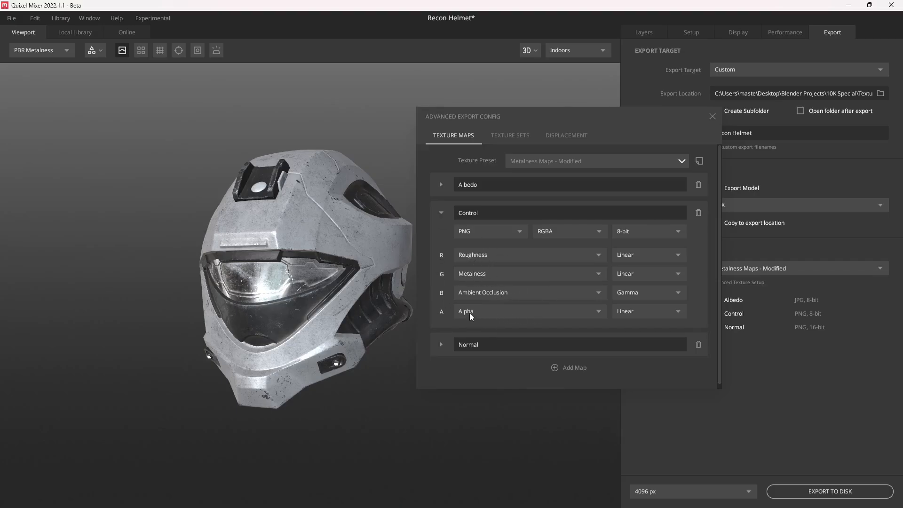
click(442, 213)
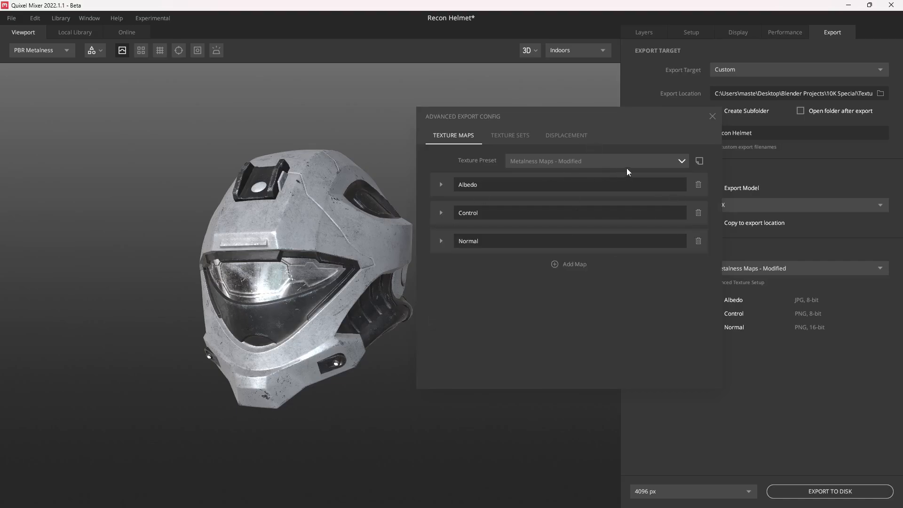
Save the texture map setup as an export preset named Blender and close the advanced export configuration
click(699, 161)
click(663, 189)
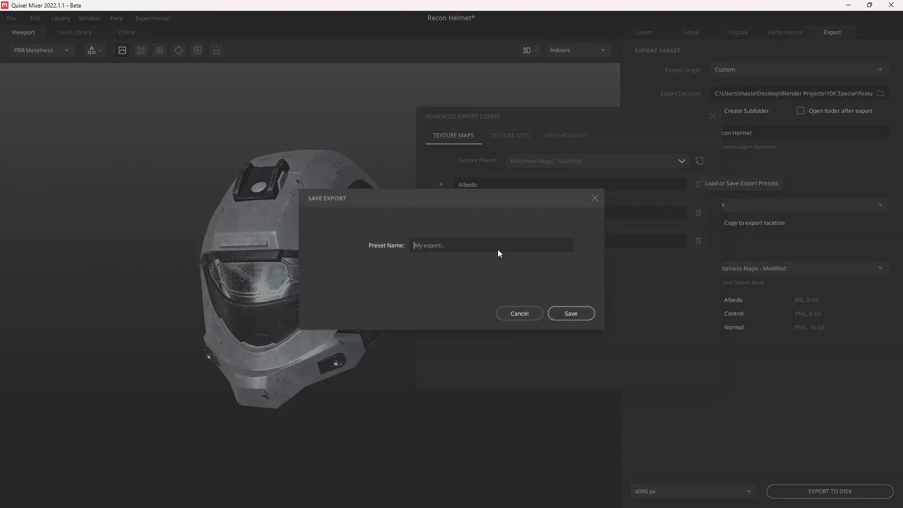
text(Blender)
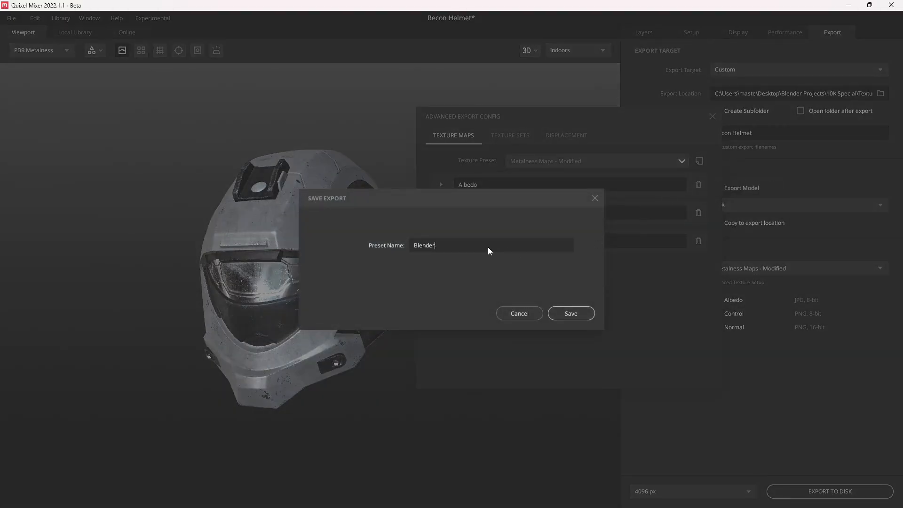
key(Return)
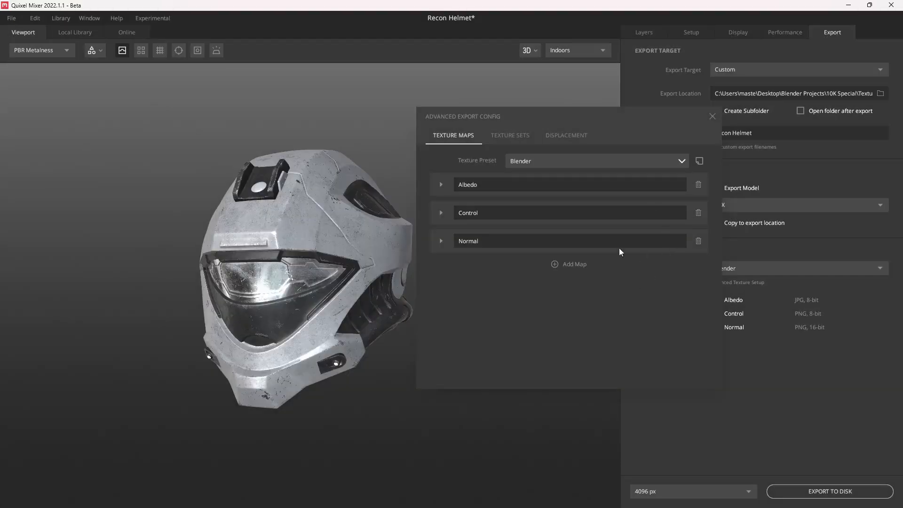
click(712, 118)
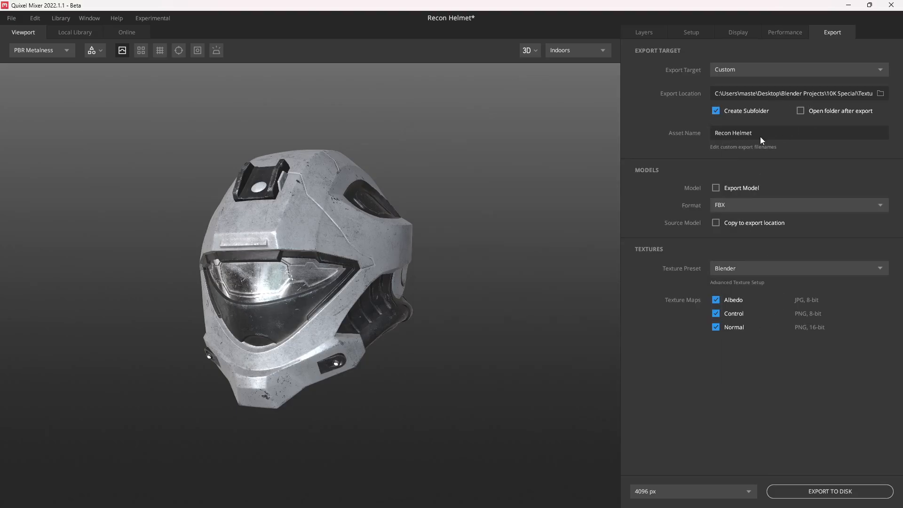
Keep the export resolution at 4096 px and export the Recon Helmet textures to disk
click(749, 492)
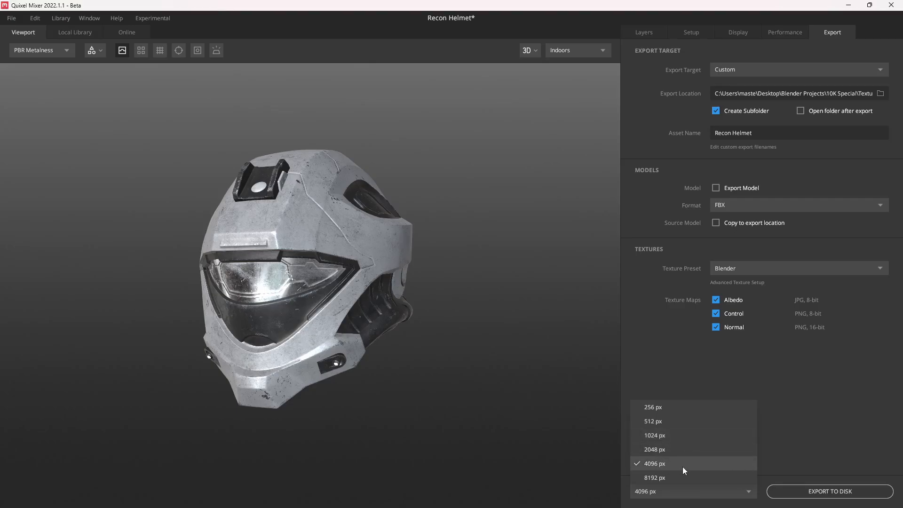
click(822, 442)
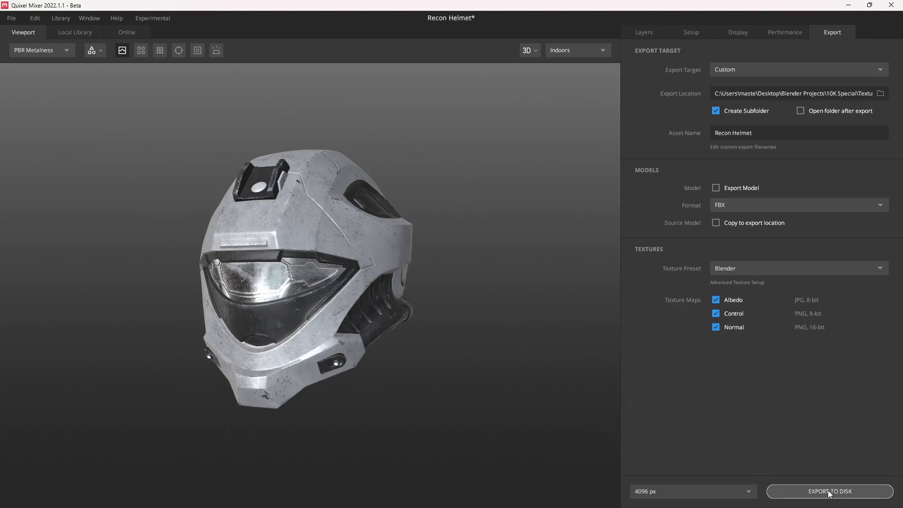
click(829, 491)
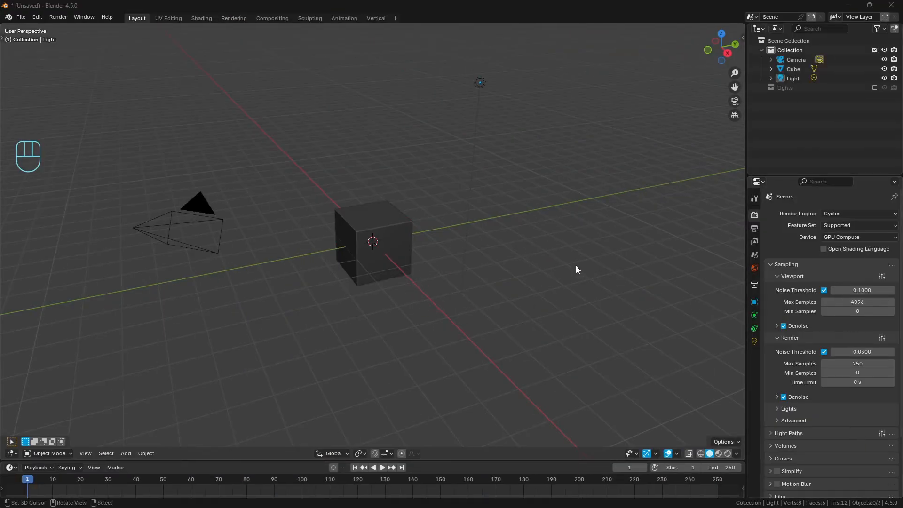
Switch to Blender and delete all the default objects from the scene
key(a)
key(x)
click(473, 235)
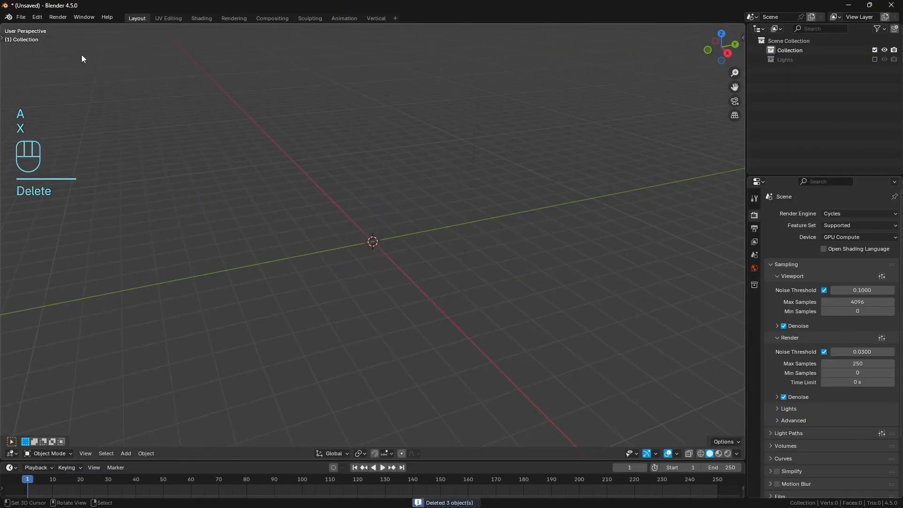
Import the helmet FBX model from the 10K Special folder
click(21, 17)
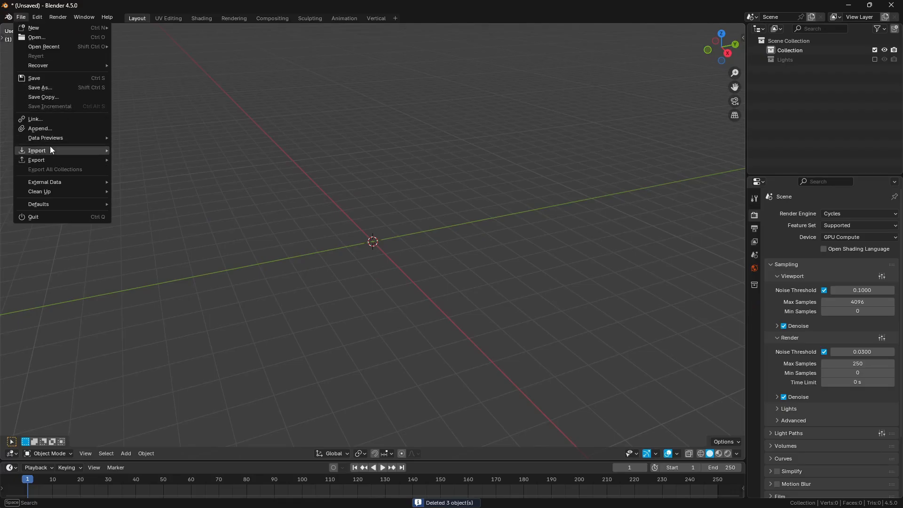
mouse_move(51, 150)
click(203, 244)
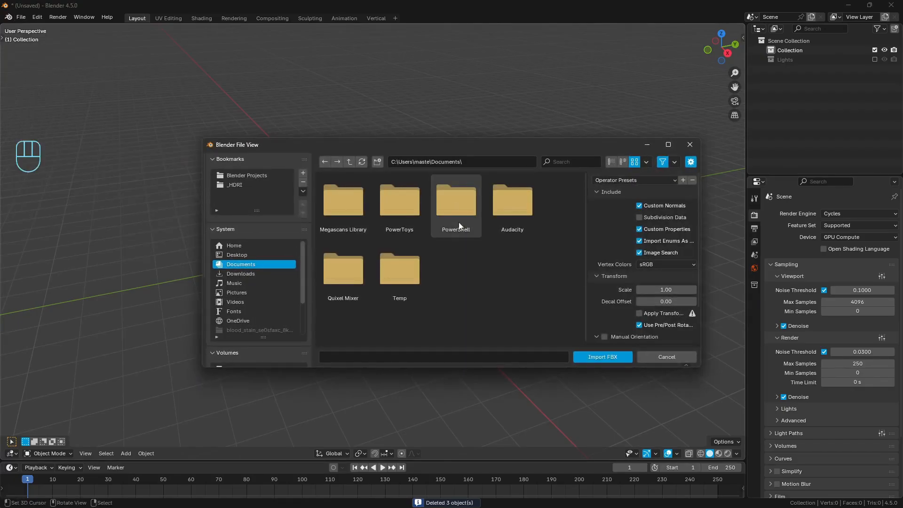
scroll(273, 330, down, 1)
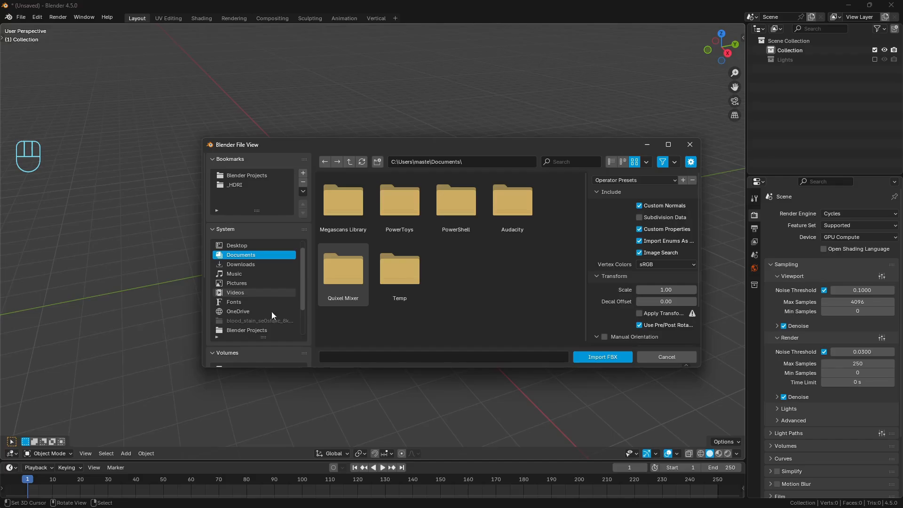
scroll(278, 342, down, 3)
click(262, 352)
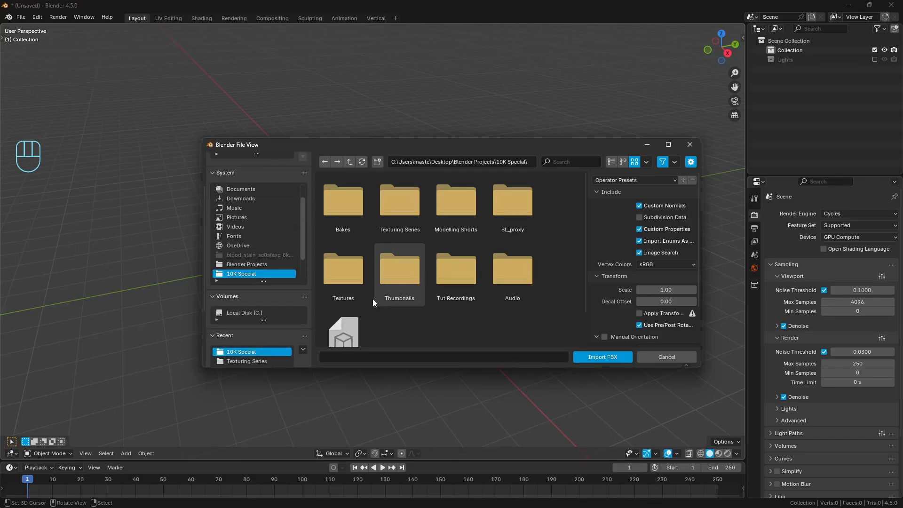
scroll(373, 298, down, 2)
double_click(354, 296)
key(a)
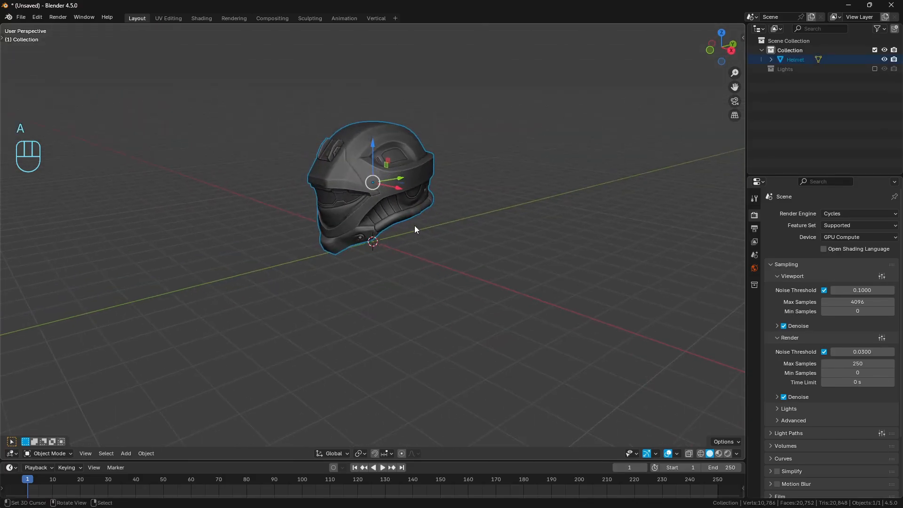
key(a)
Scale the helmet uniformly to 0.175 on X, Y and Z
scroll(397, 241, up, 2)
click(441, 221)
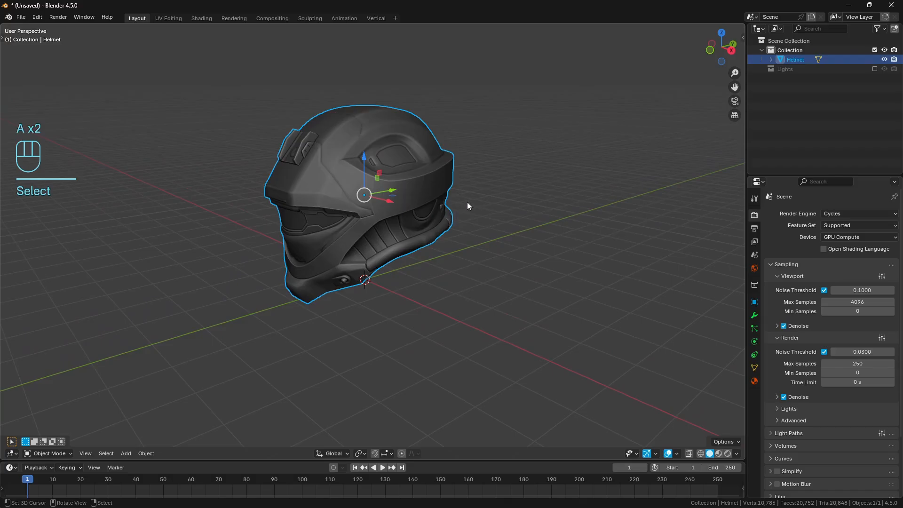
key(n)
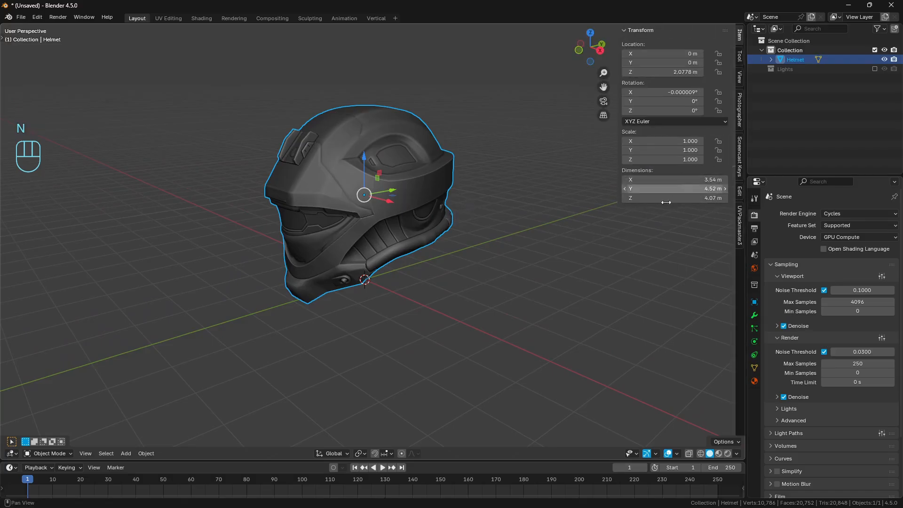
drag(659, 141, 660, 160)
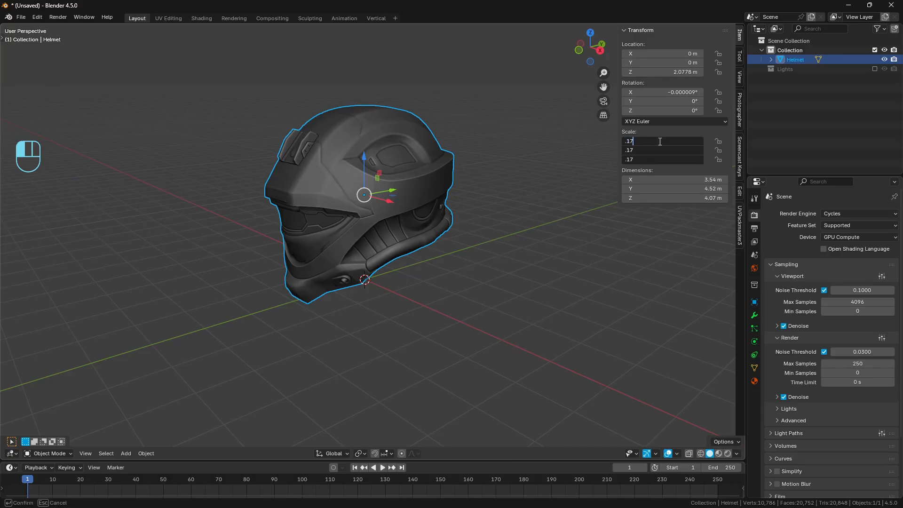
text(.175)
key(Return)
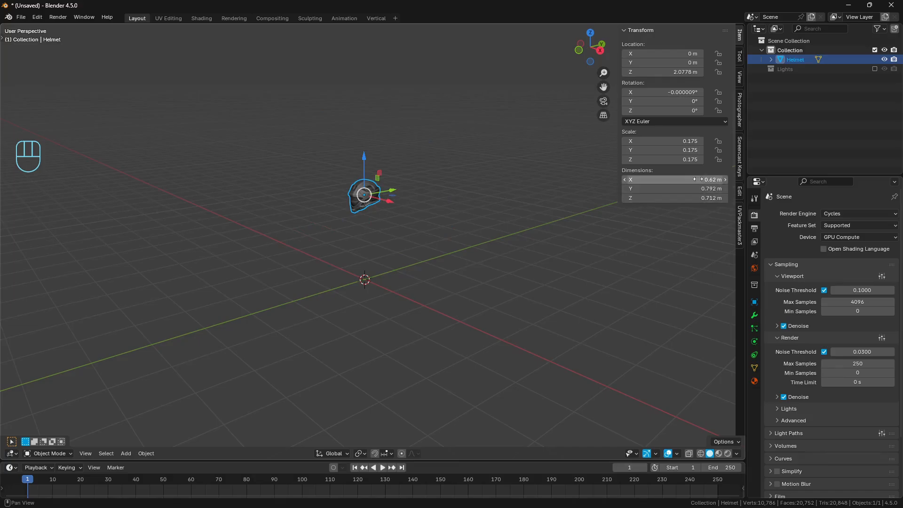
key(n)
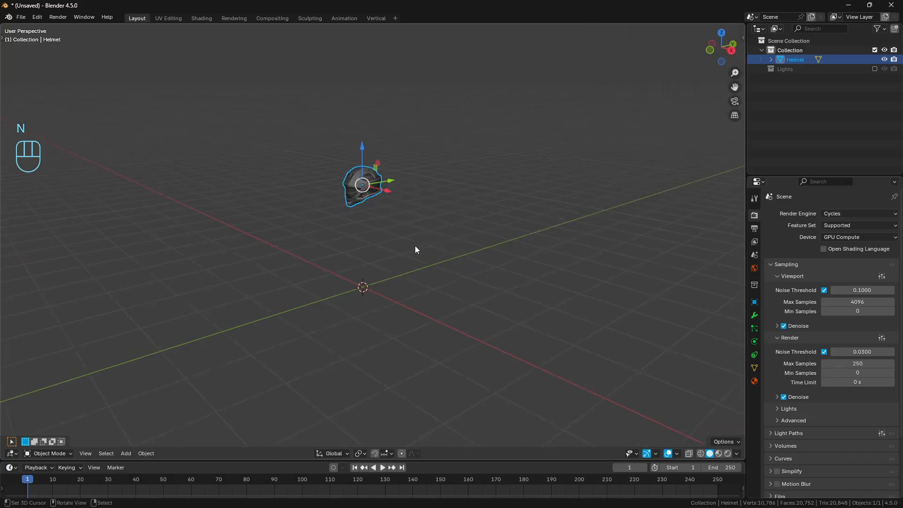
In the front view, move the helmet down along Z until its base rests on the ground line
key(KP_1)
scroll(415, 245, up, 3)
drag(370, 123, 373, 331)
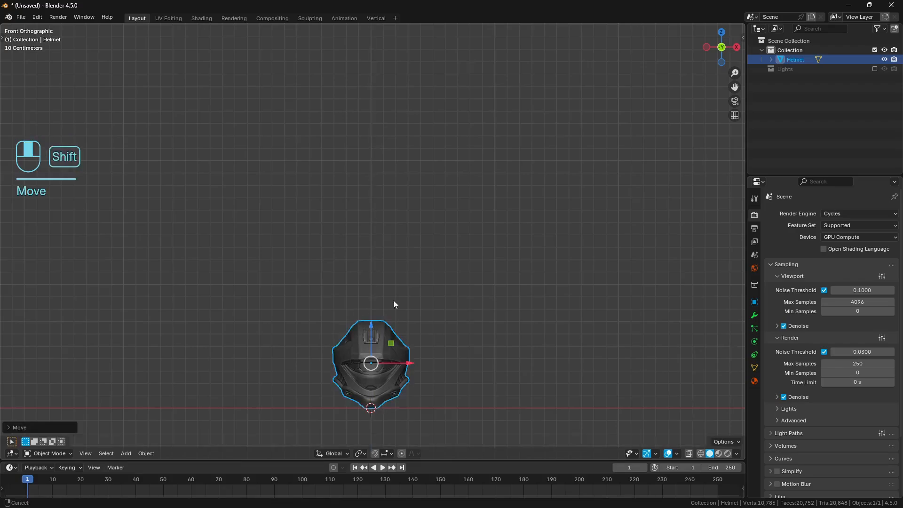
shift+middle_drag(393, 300, 371, 231)
scroll(376, 240, up, 2)
key(a)
key(a)
right_click(345, 312)
mouse_move(387, 272)
middle_down()
mouse_move(345, 308)
mouse_move(320, 289)
mouse_move(380, 275)
middle_up()
key(KP_Decimal)
key(a)
key(a)
scroll(344, 313, down, 4)
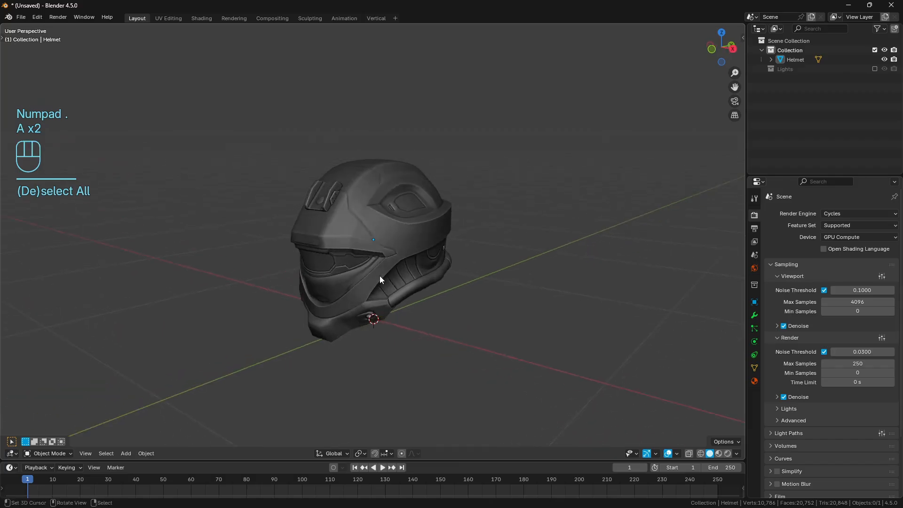
Select the helmet, switch to the Shading workspace and display it in rendered shading
click(416, 239)
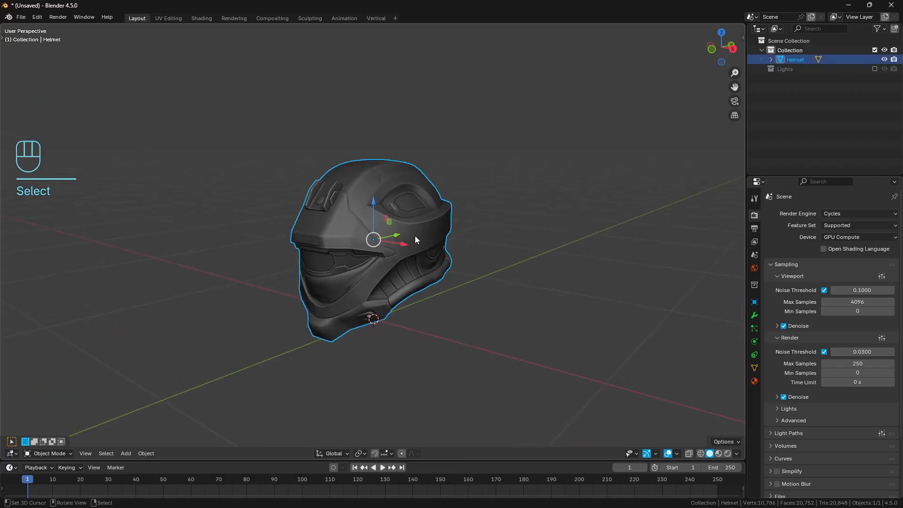
click(208, 17)
key(KP_Decimal)
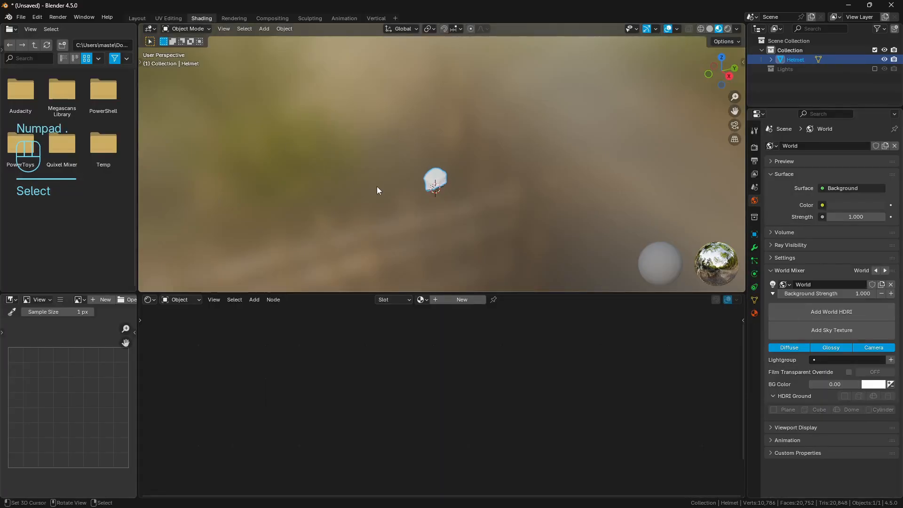
click(728, 29)
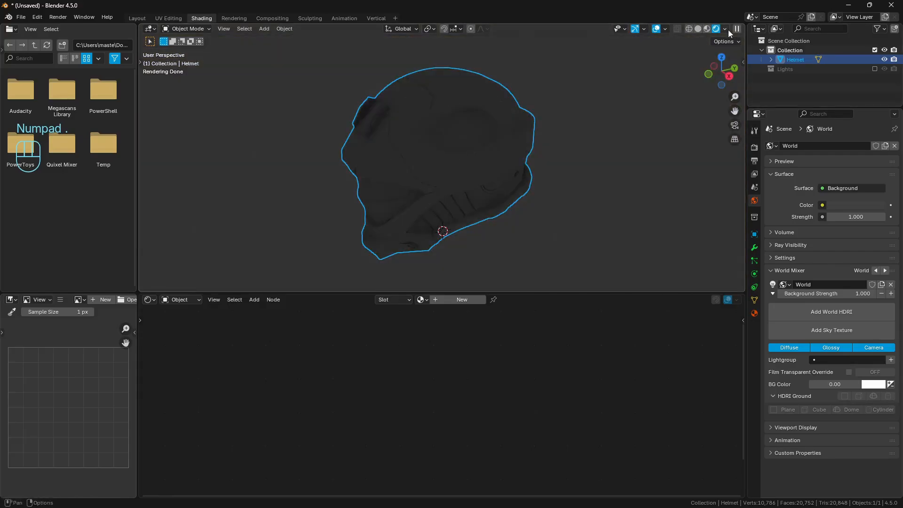
In the World shader, feed the Background node with an Environment Texture plus Mapping and Texture Coordinate nodes
click(181, 300)
click(192, 316)
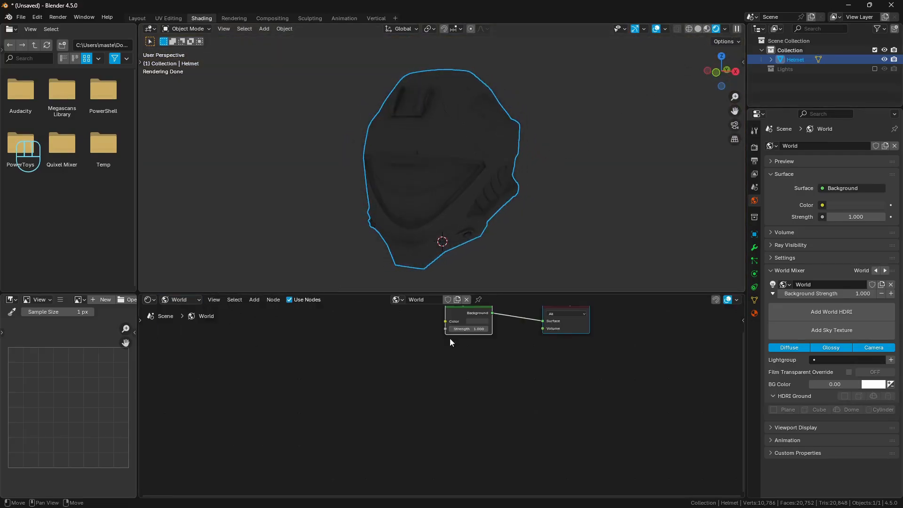
click(465, 335)
key(ctrl+t)
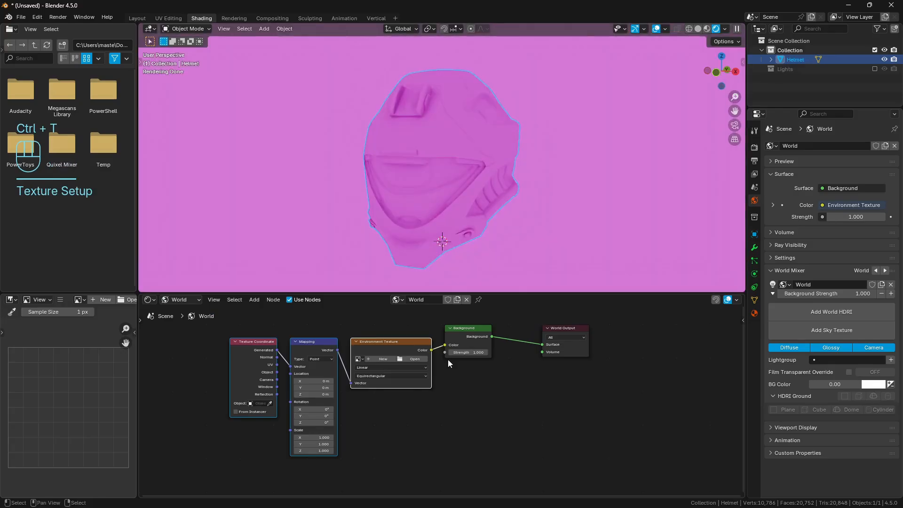
Load misty_pines_2k.hdr from the _HDRI bookmark folder into the World's Environment Texture node
click(421, 360)
click(667, 145)
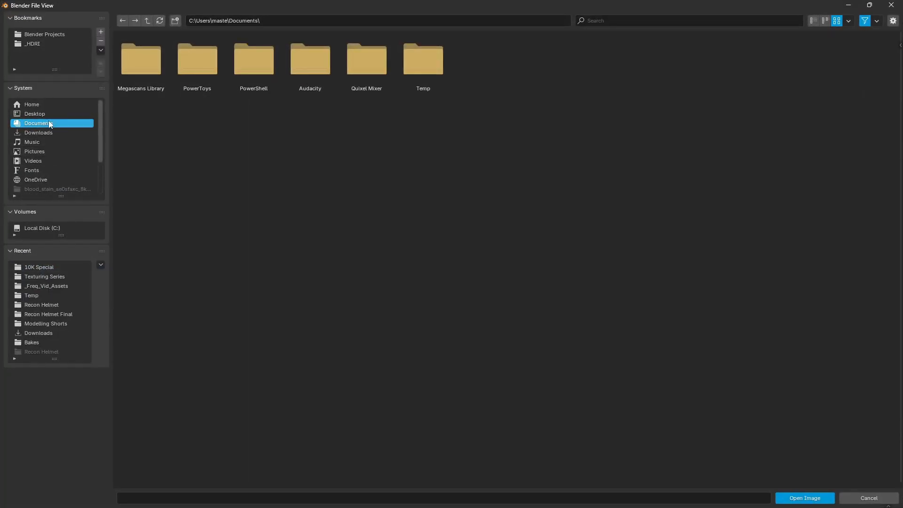
click(34, 44)
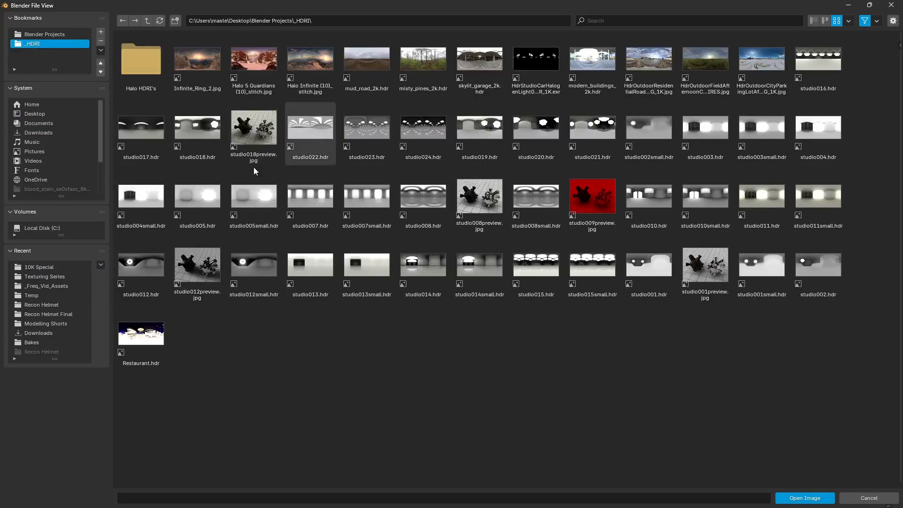
double_click(423, 60)
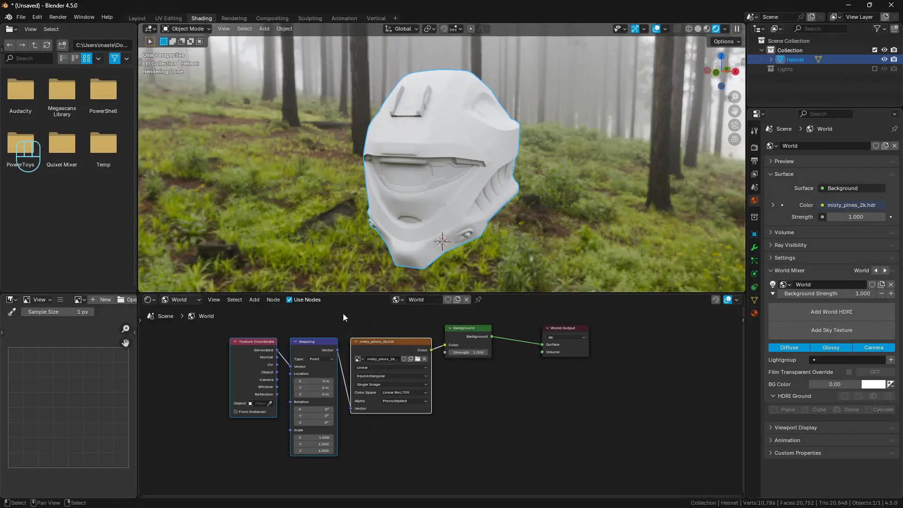
Switch the node editor back to the object shader and enable Transparent under Film in the render settings
click(199, 303)
click(193, 323)
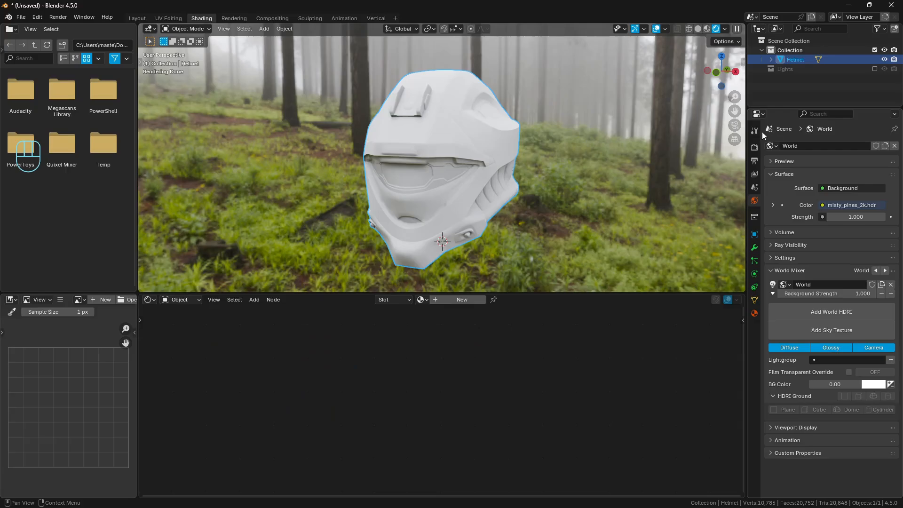
click(754, 147)
scroll(835, 389, down, 1)
click(792, 429)
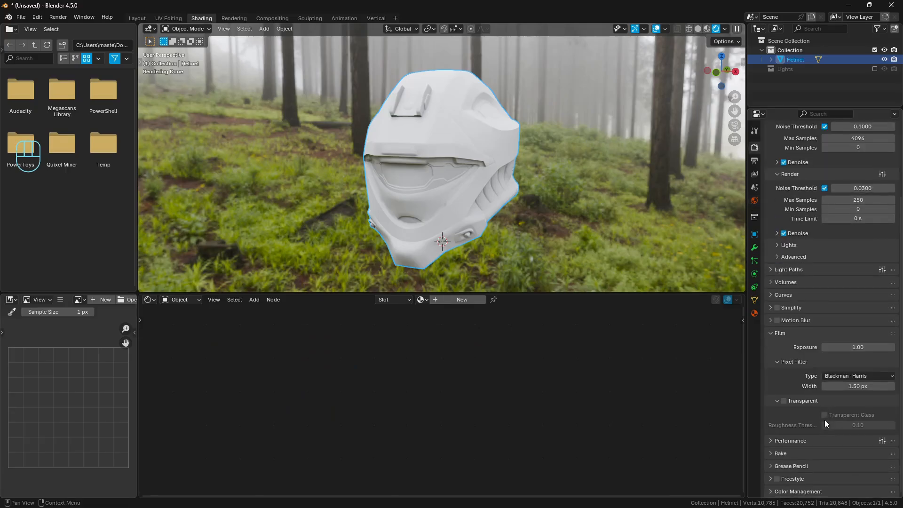
click(784, 401)
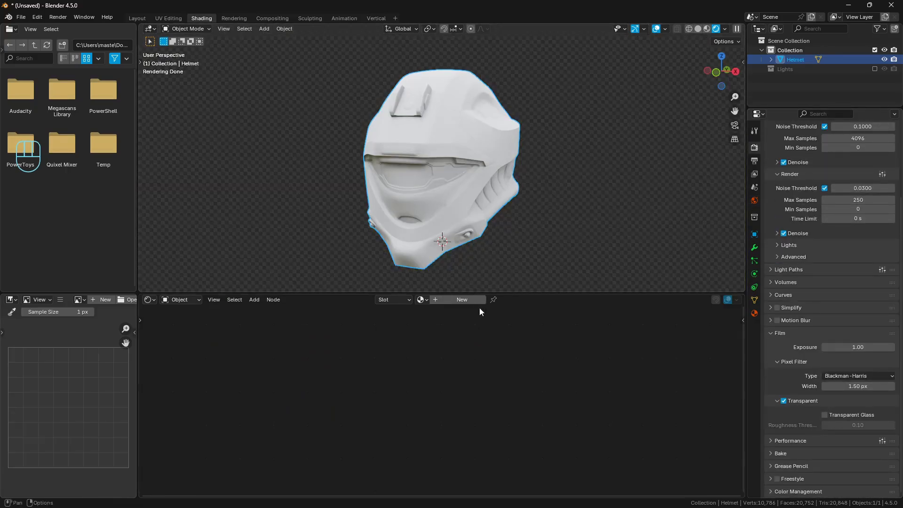
Create a new material on the helmet and name it Helmet
click(457, 300)
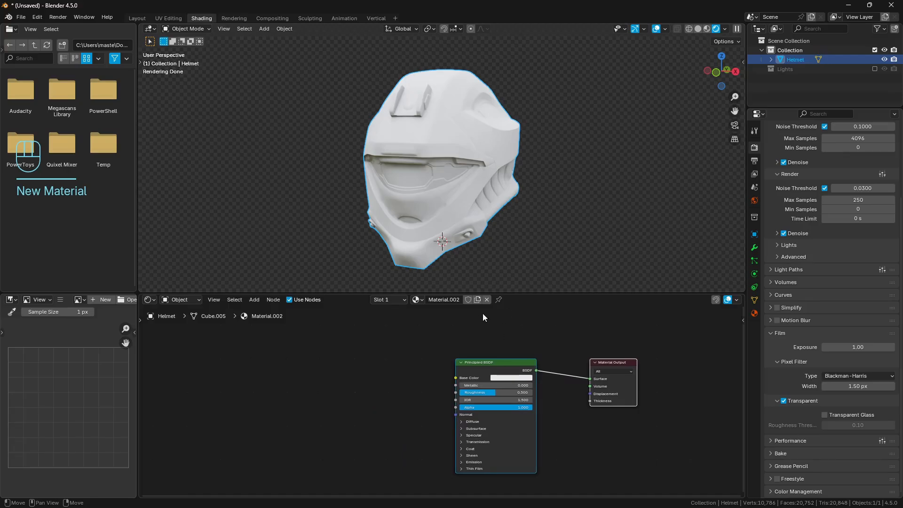
click(448, 300)
text(Helm)
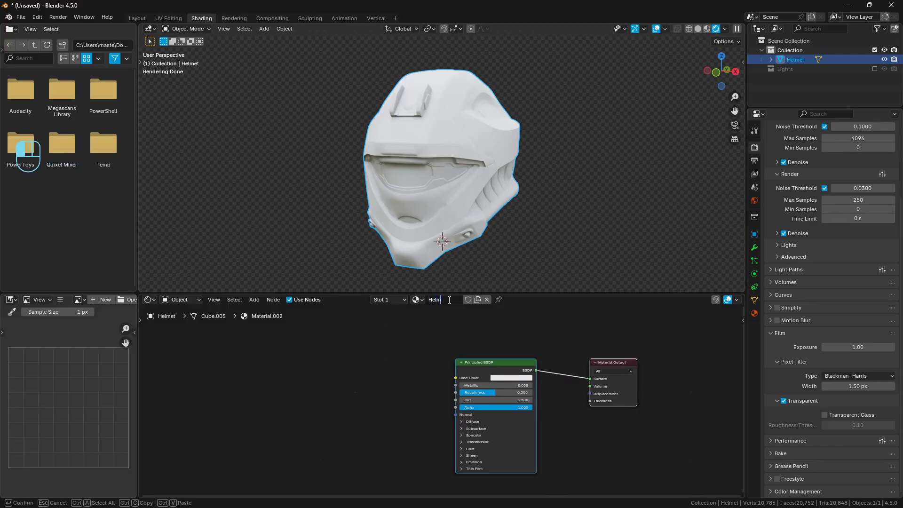
text(et)
key(Return)
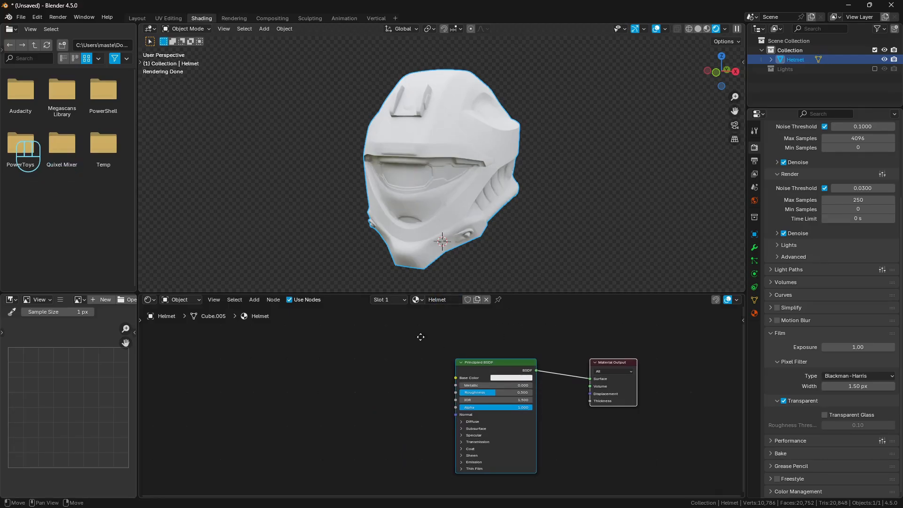
Add an Image Texture node to the Helmet material and place it well ahead of the Principled BSDF
scroll(456, 342, up, 2)
key(shift+a)
text(image)
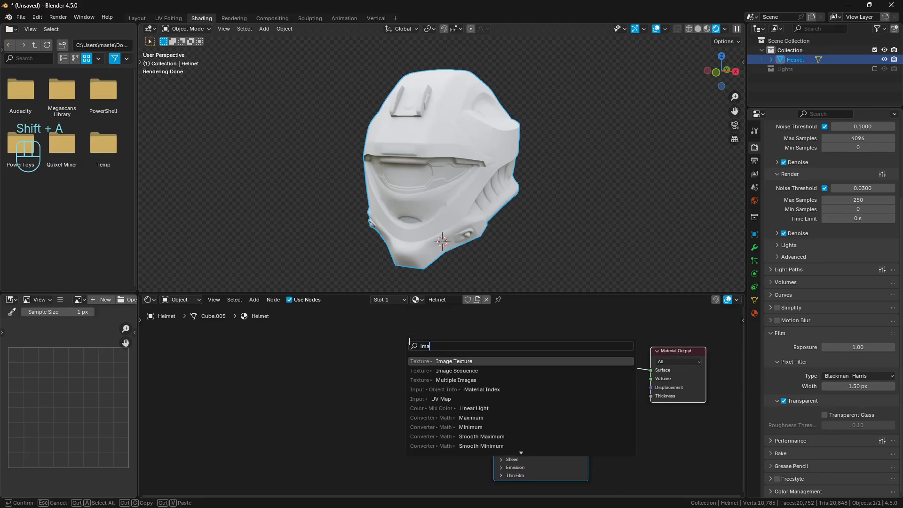
key(Return)
click(276, 329)
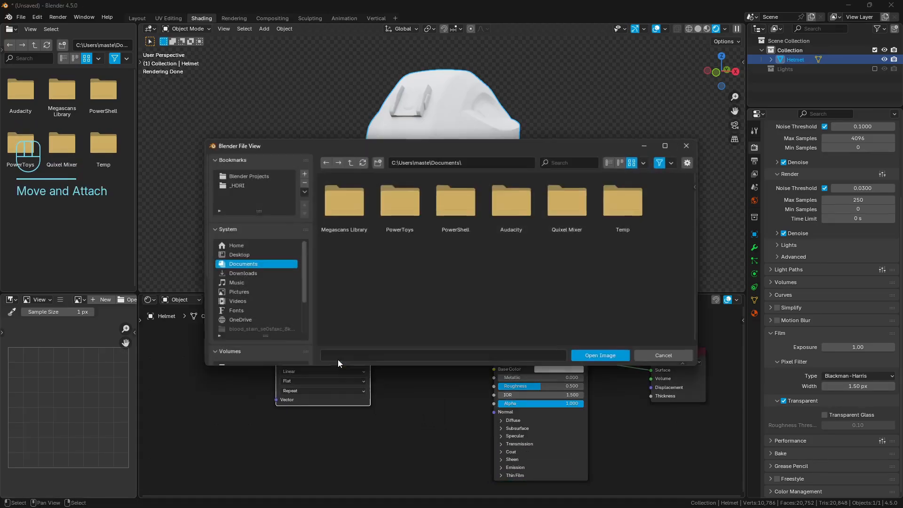
Load Recon Helmet Final_Albedo.jpg from 10K Special's Textures\Helmet\Recon Helmet\Recon Helmet Final into the Image Texture and link its Color to Base Color
click(338, 359)
scroll(298, 350, down, 4)
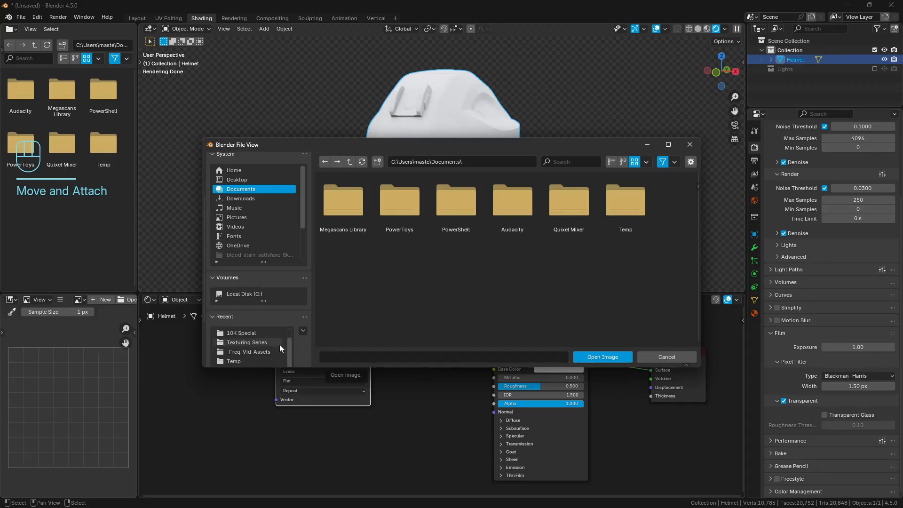
click(254, 333)
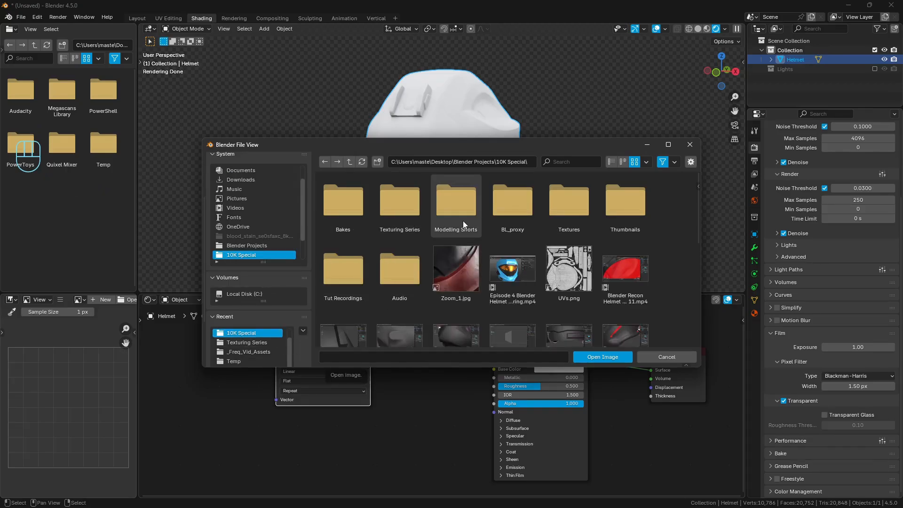
double_click(570, 213)
double_click(339, 202)
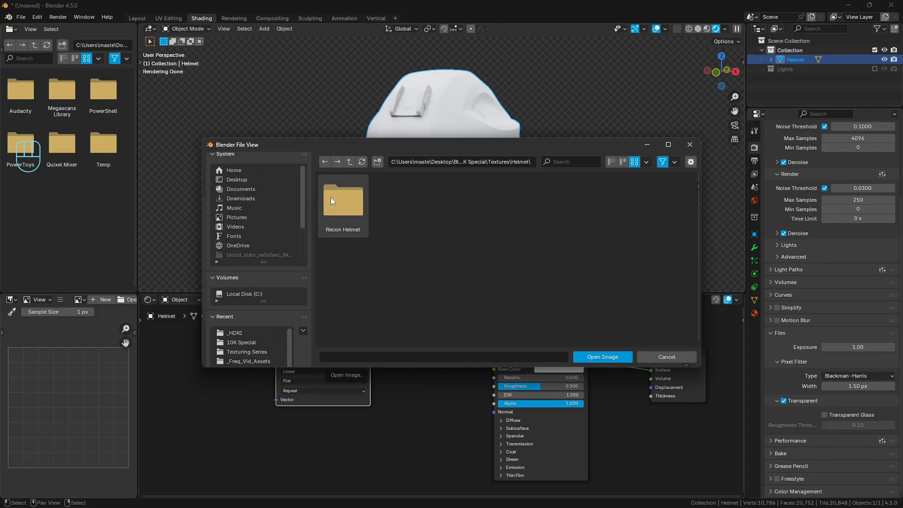
double_click(332, 198)
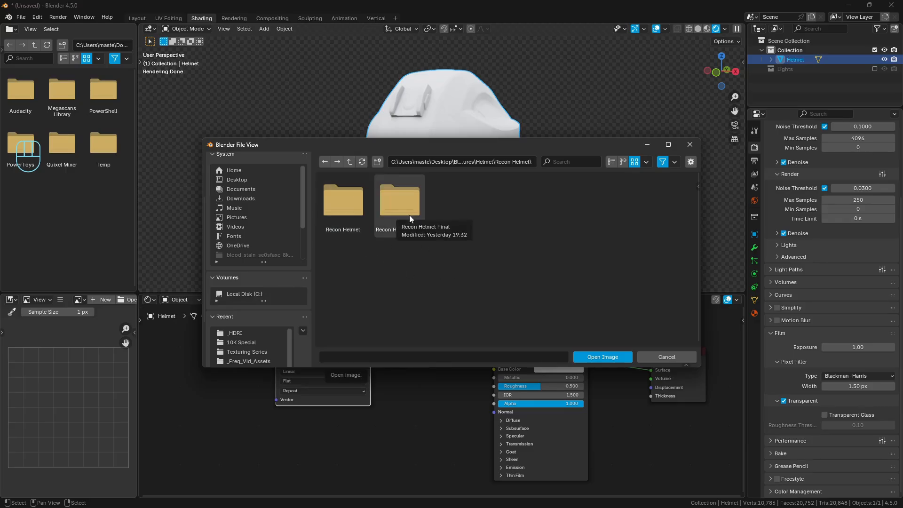
click(397, 207)
double_click(397, 207)
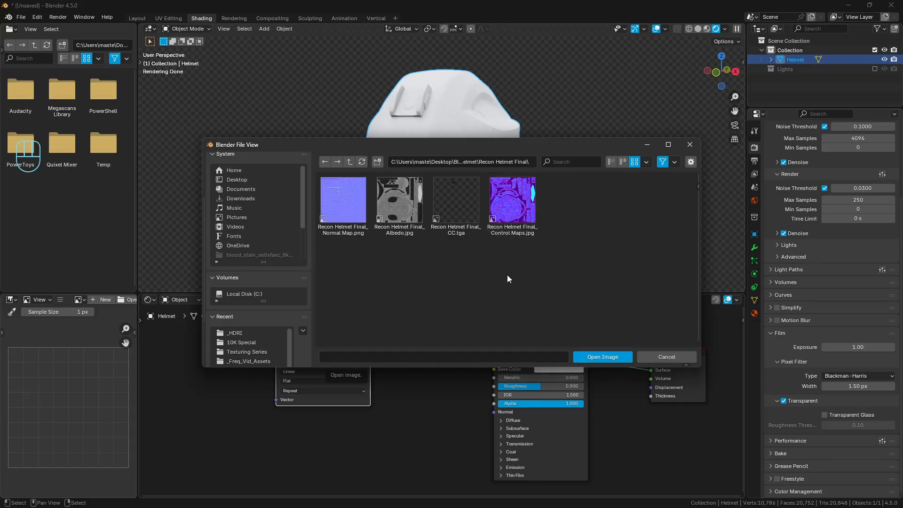
double_click(404, 212)
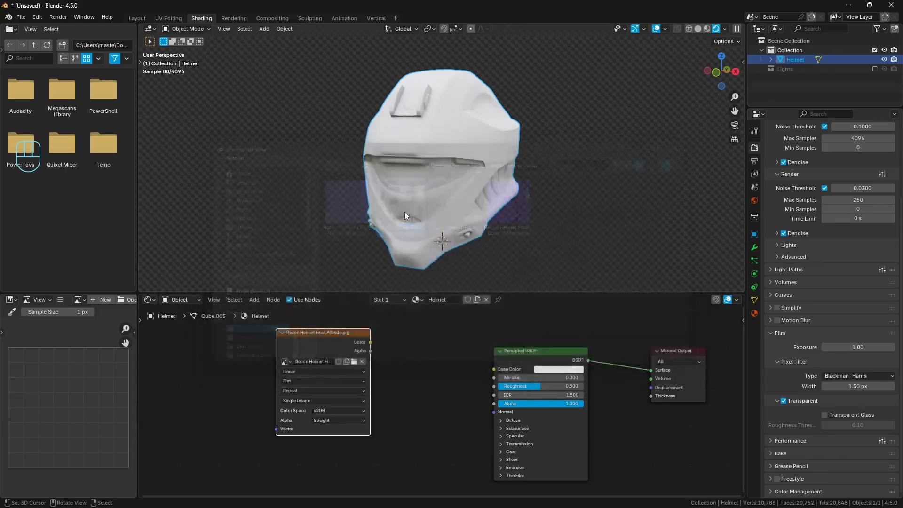
drag(370, 342, 493, 369)
middle_drag(504, 217, 488, 187)
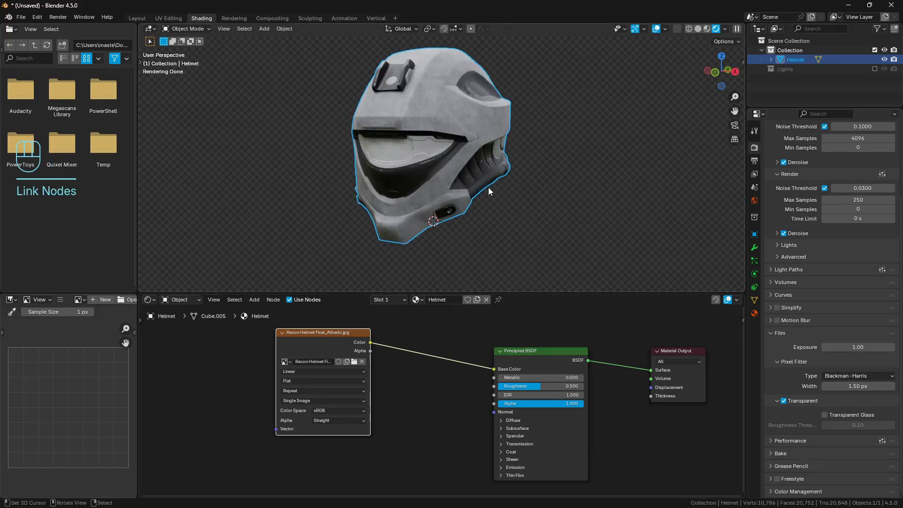
Duplicate the albedo texture node and load Recon Helmet Final_Control Maps.jpg into the copy
scroll(328, 343, down, 1)
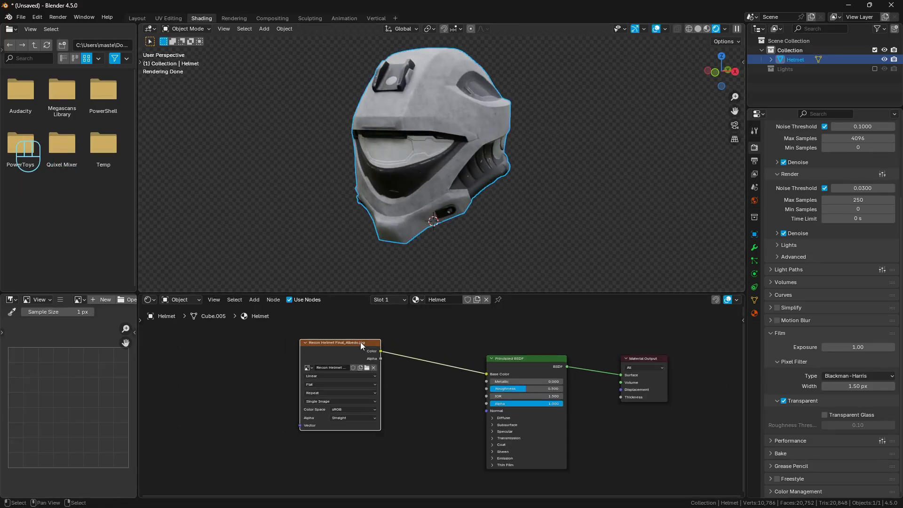
key(shift+d)
click(216, 384)
click(248, 404)
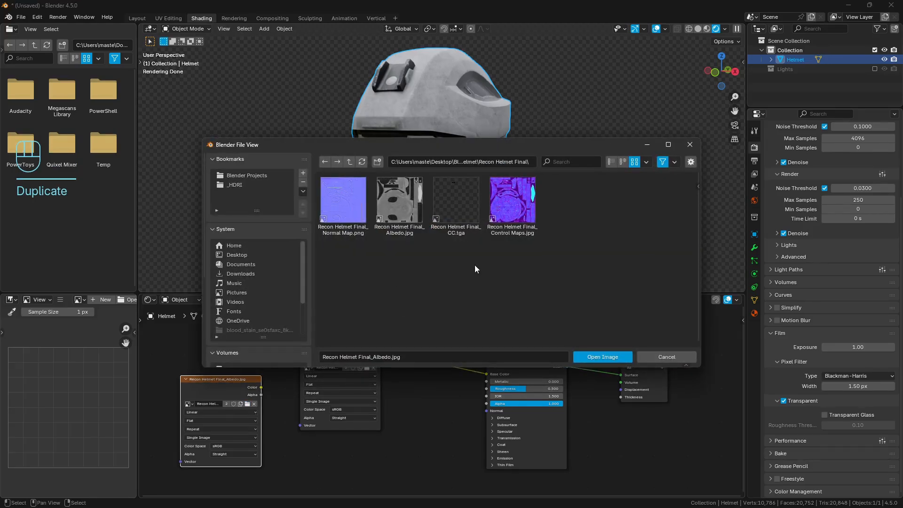
double_click(512, 201)
Move the albedo node up out of the way and shift the control maps node further from the Principled BSDF
middle_drag(341, 353, 414, 366)
scroll(407, 340, down, 5)
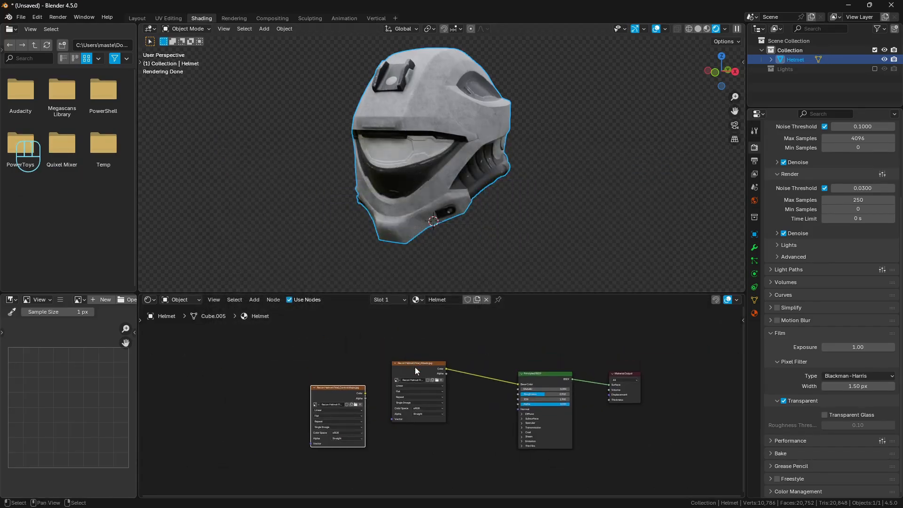
drag(422, 367, 416, 306)
click(354, 403)
middle_drag(377, 416, 441, 361)
scroll(441, 360, up, 2)
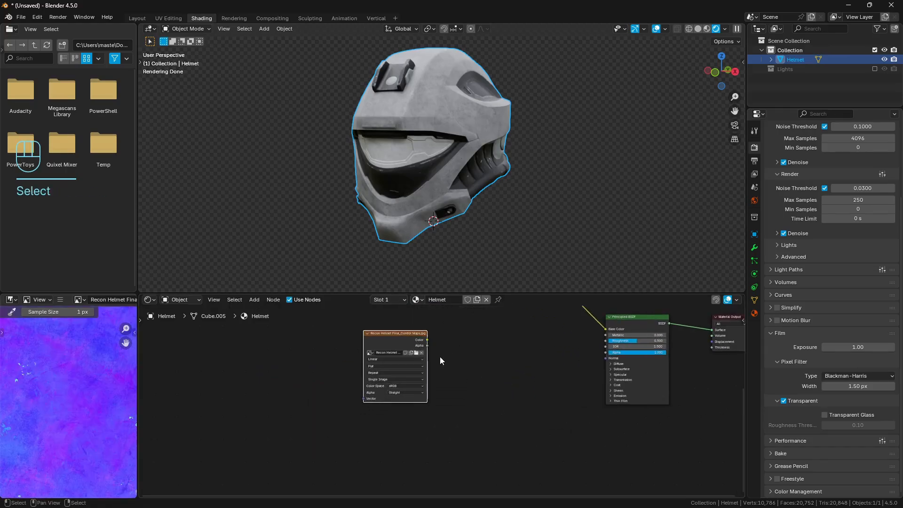
drag(384, 341, 329, 352)
Add a Separate Color node and feed it the Color output of the control maps texture
key(shift+a)
click(403, 326)
text(sepa)
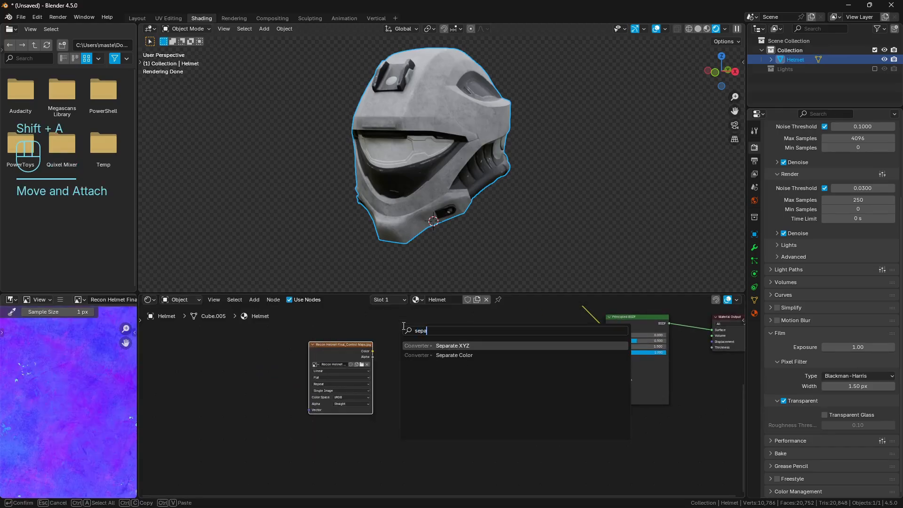
key(Return)
click(403, 326)
drag(373, 352, 405, 364)
Preview the Separate Color node's Red channel on the helmet and inspect it up close
middle_drag(451, 355, 435, 374)
ctrl+shift+click(410, 357)
scroll(518, 160, up, 1)
middle_drag(517, 160, 499, 159)
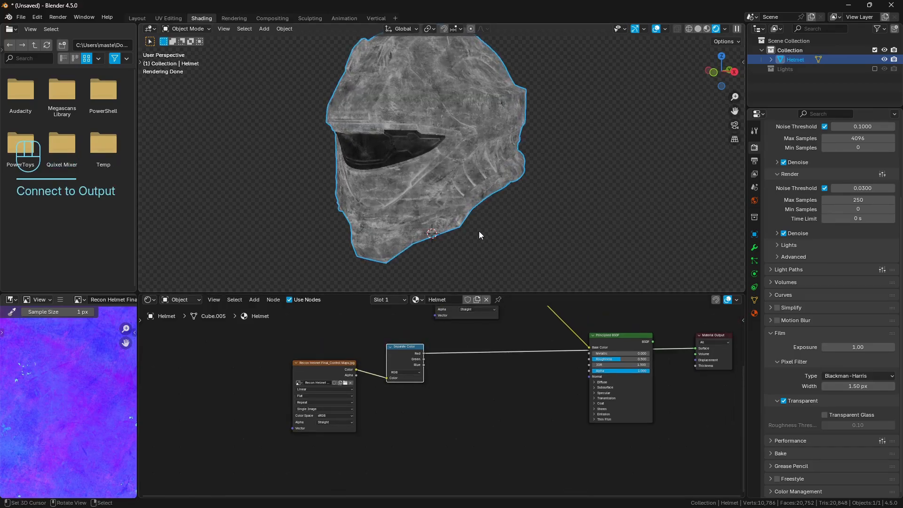
scroll(364, 399, up, 1)
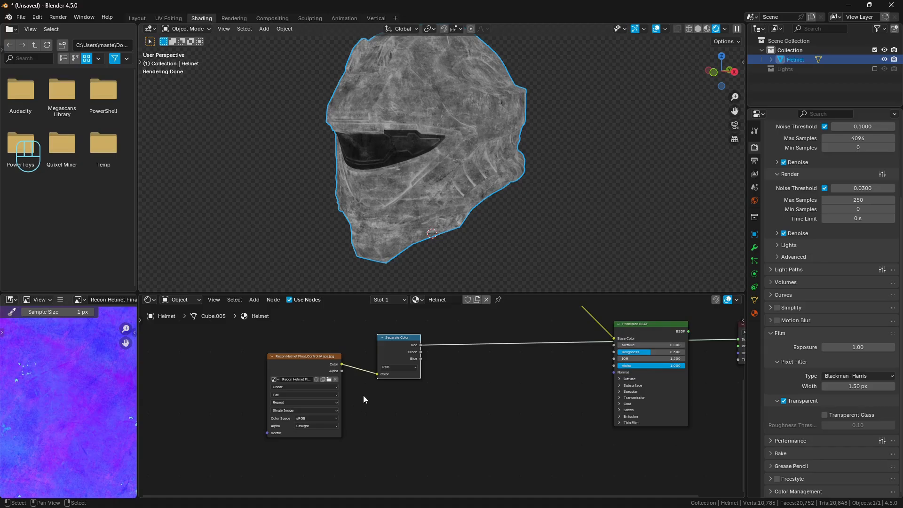
Set the control maps texture's color space to Non-Color and link the separated Red channel to Roughness
click(323, 418)
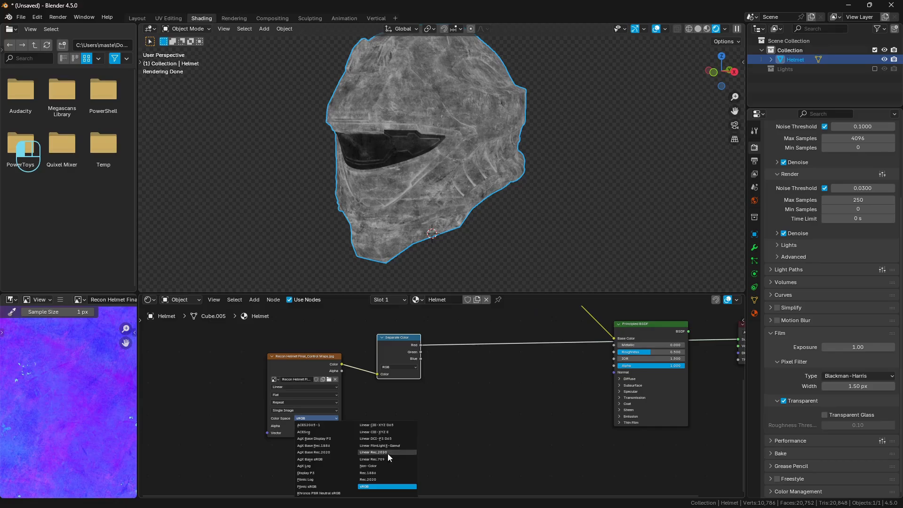
click(383, 468)
middle_drag(435, 350, 398, 379)
drag(382, 373, 587, 380)
Link the separated Green channel to Metallic and reconnect the Principled BSDF to the Material Output's Surface
ctrl+shift+click(368, 376)
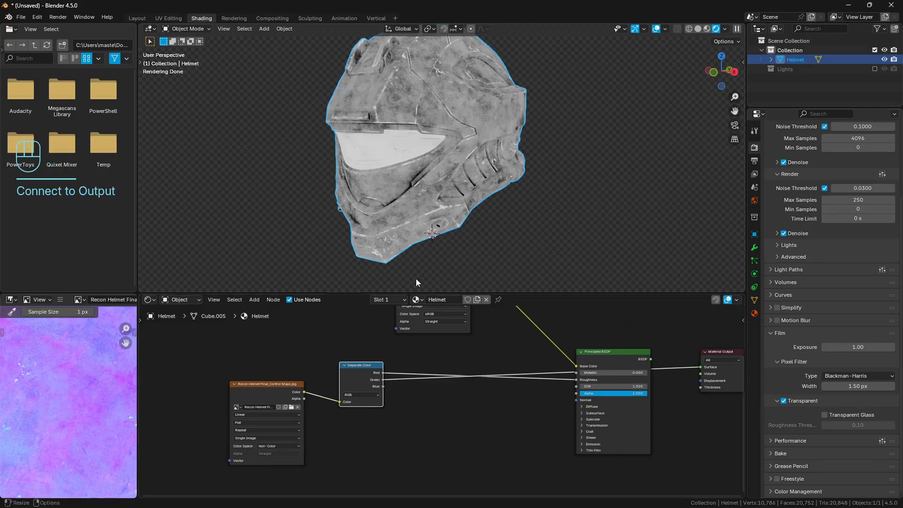
drag(384, 380, 576, 373)
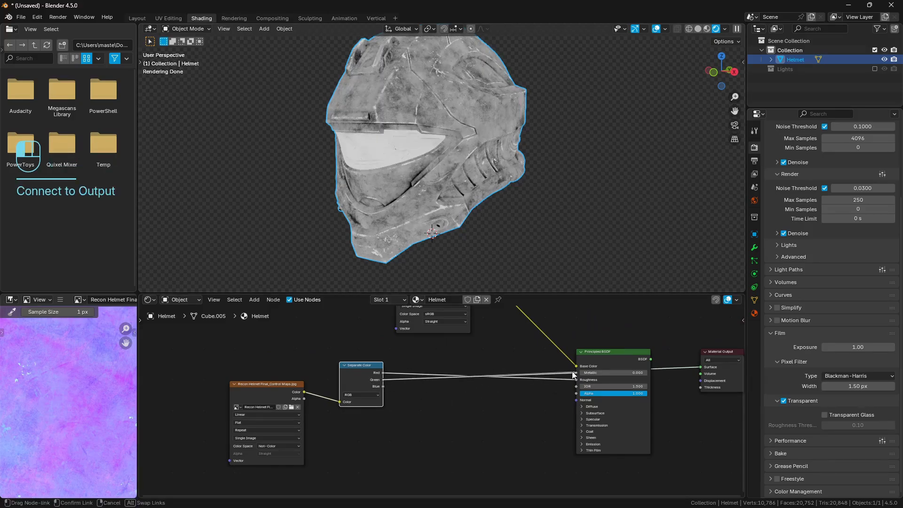
ctrl+shift+click(610, 357)
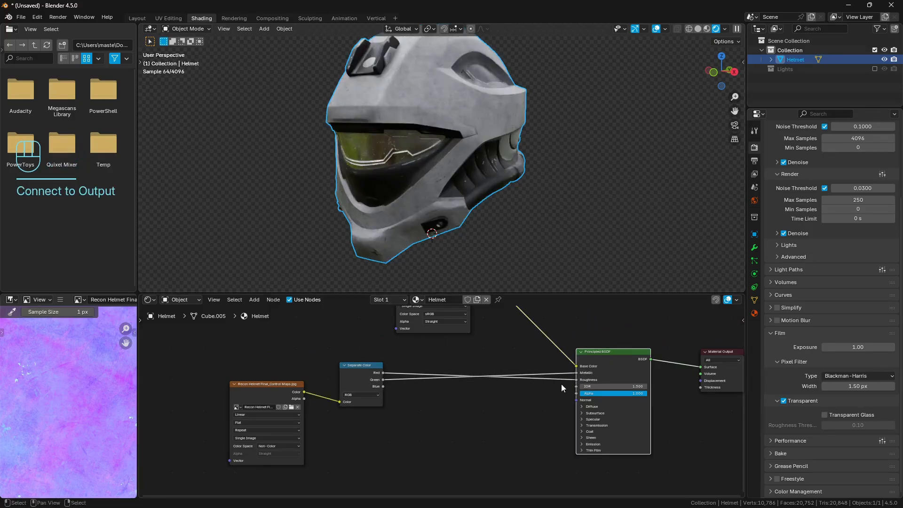
middle_drag(470, 268, 447, 164)
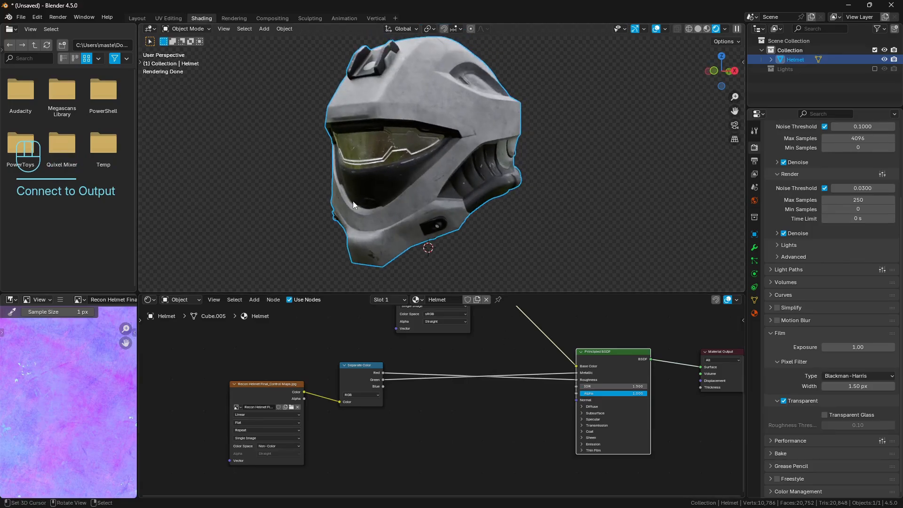
Duplicate the control maps texture node below it and load Recon Helmet Final_Normal Map.png into the copy
middle_drag(277, 406, 274, 375)
click(276, 364)
key(shift+d)
click(421, 421)
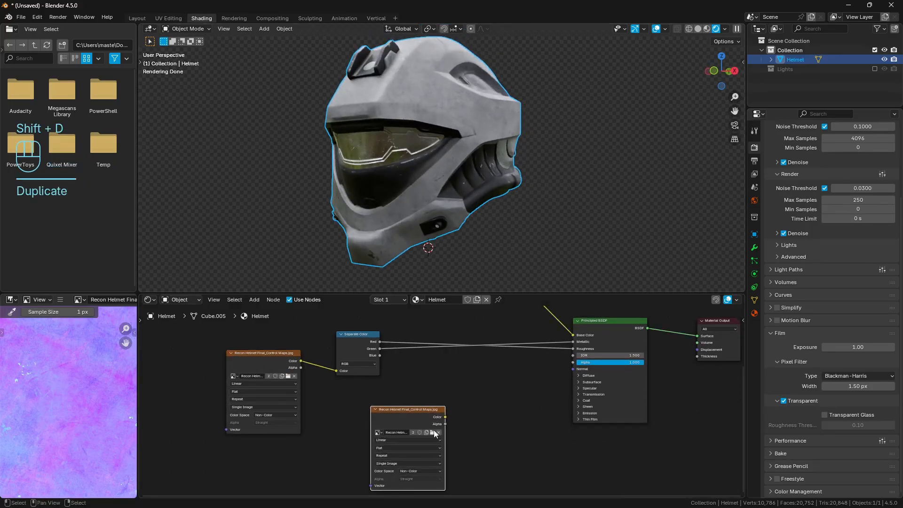
middle_drag(436, 432, 438, 399)
click(433, 400)
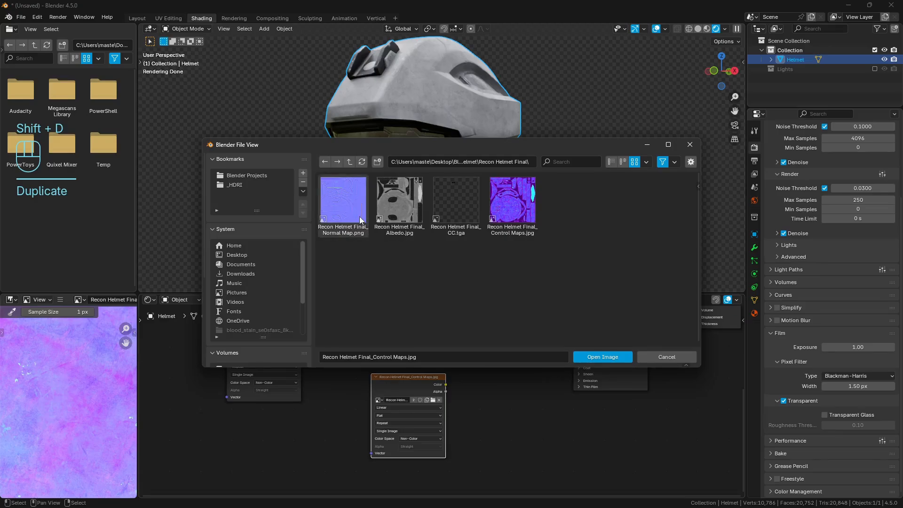
double_click(345, 200)
drag(415, 391, 377, 394)
Add a Normal Map node between the normal map texture and the Principled BSDF
key(shift+a)
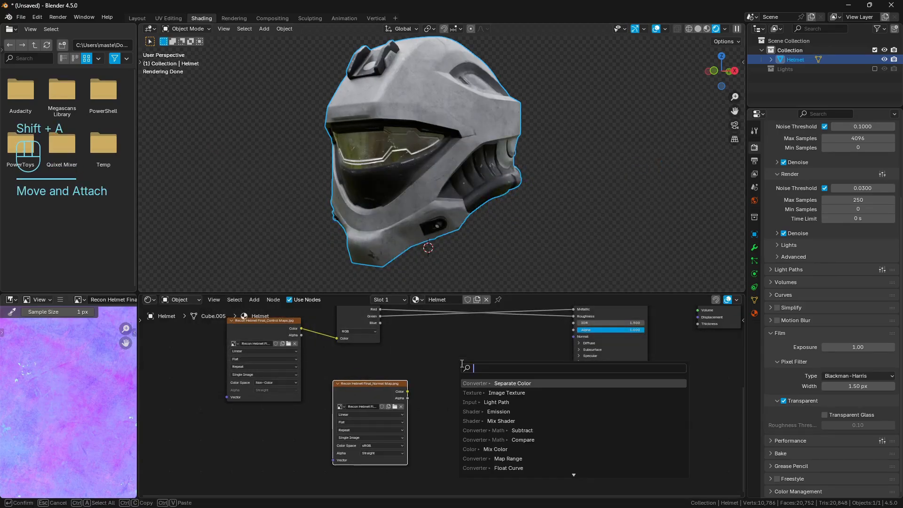
text(nor)
key(Down)
key(Down)
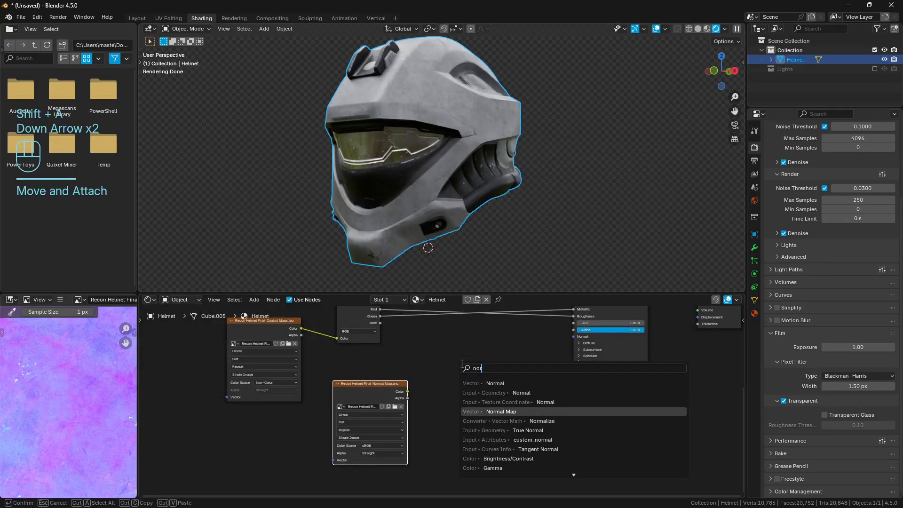
key(Return)
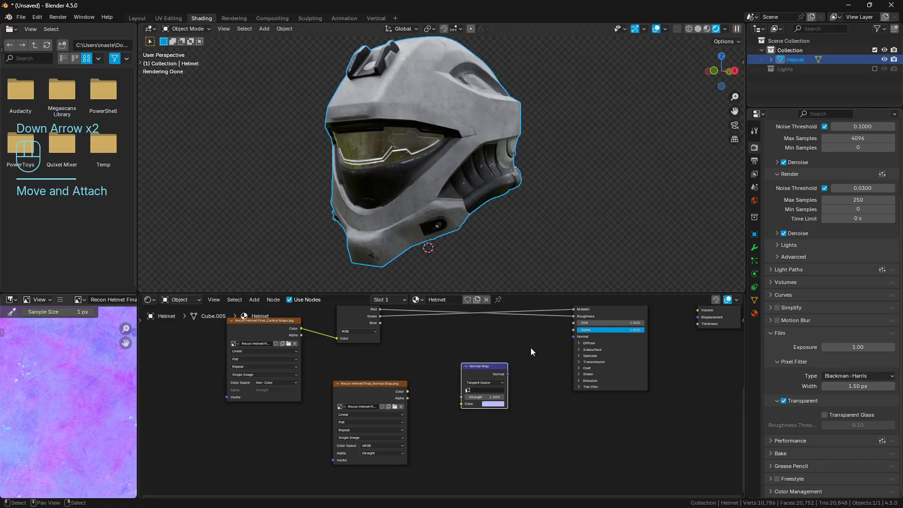
Link the normal map texture through the Normal Map node into the Principled BSDF's Normal and set the texture's color space to Non-Color
drag(408, 391, 574, 336)
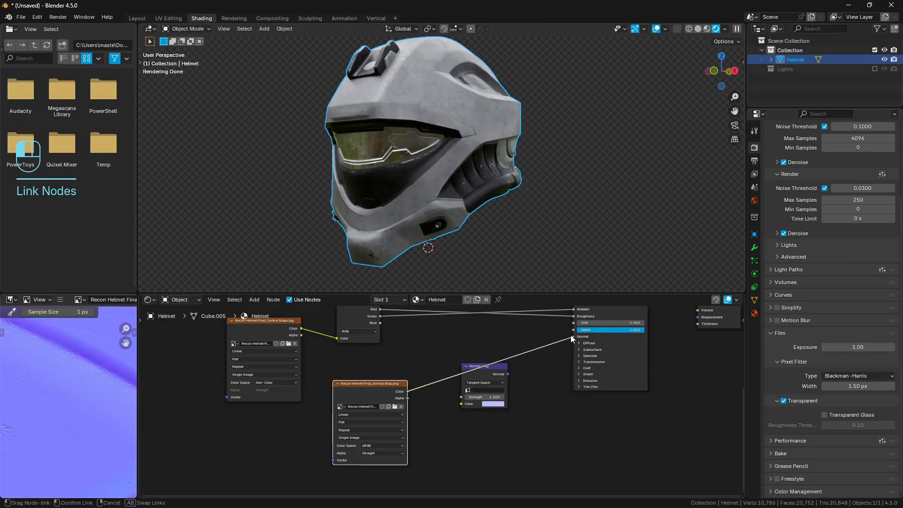
drag(488, 371, 489, 359)
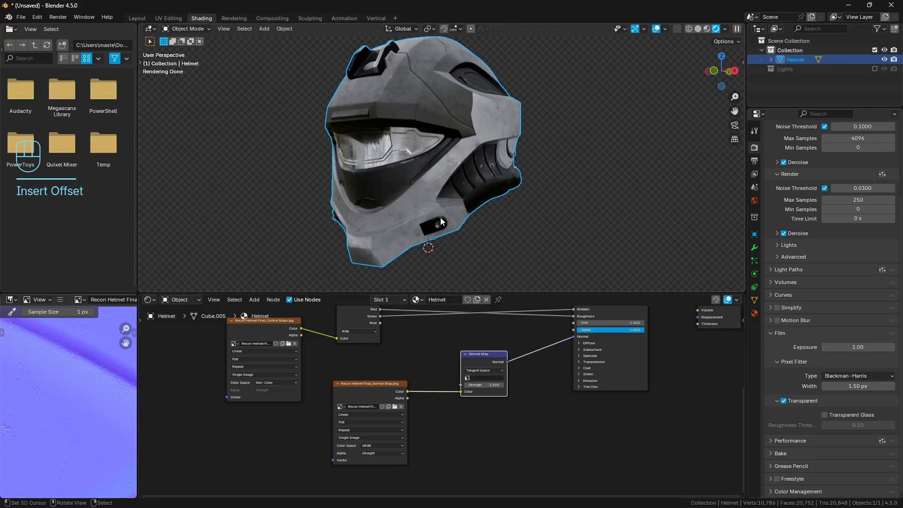
click(374, 446)
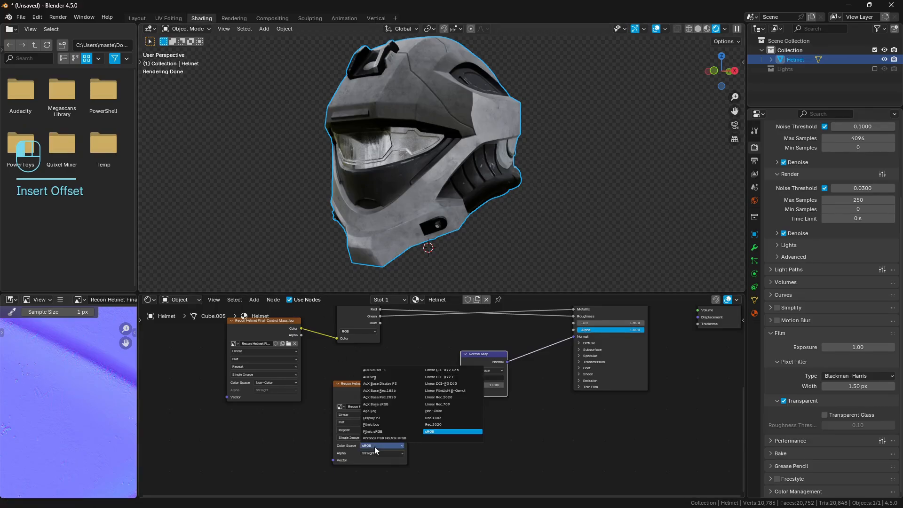
click(450, 410)
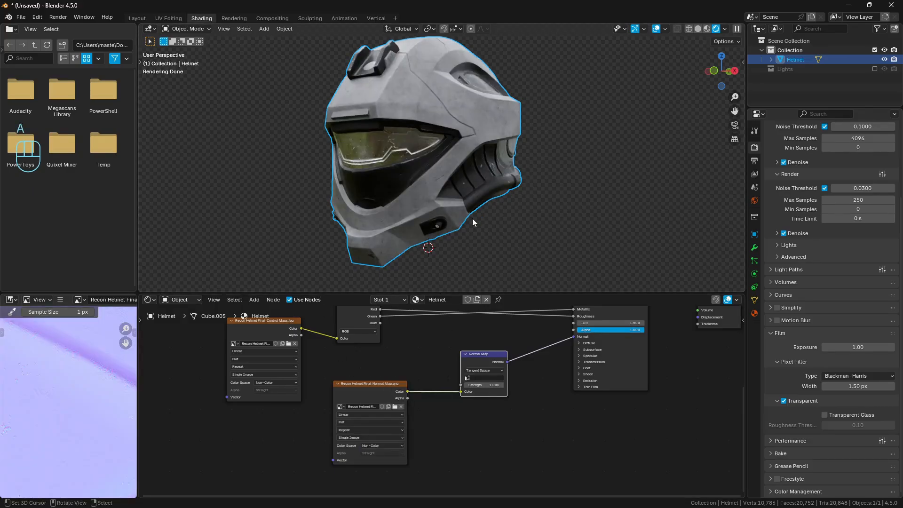
key(a)
key(a)
middle_drag(472, 219, 453, 201)
scroll(417, 387, down, 4)
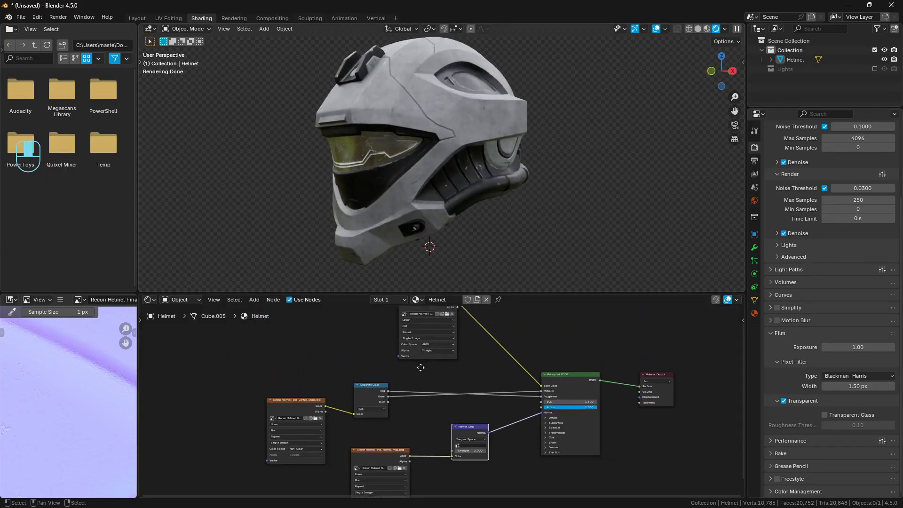
Duplicate the control maps texture node above the original and load Recon Helmet Final_CC.tga into the copy
middle_drag(436, 380, 494, 372)
middle_drag(441, 400, 474, 392)
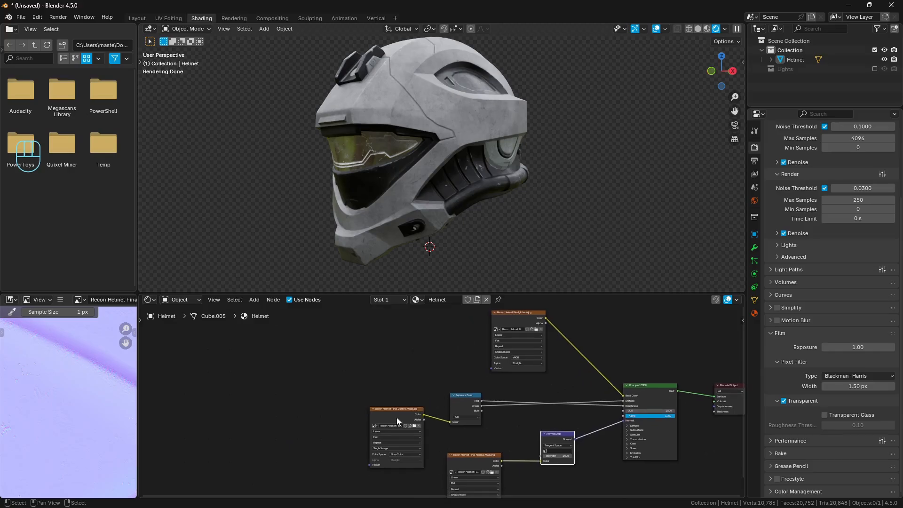
click(396, 417)
middle_drag(433, 202, 465, 210)
scroll(466, 214, up, 6)
scroll(443, 211, up, 3)
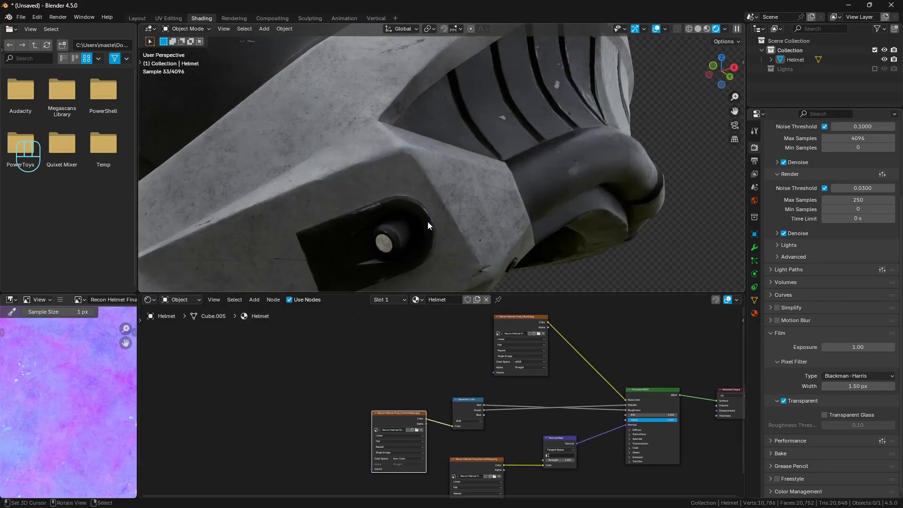
scroll(377, 253, down, 5)
middle_drag(390, 252, 443, 199)
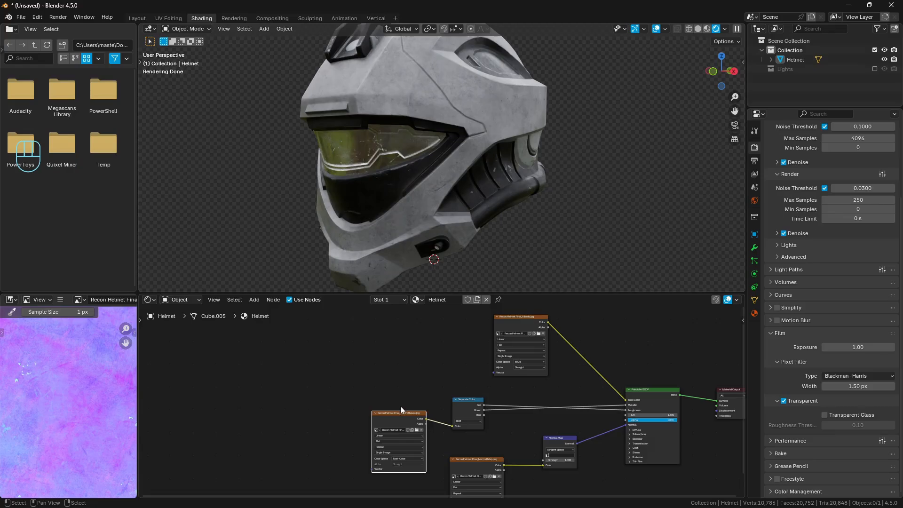
key(shift+d)
click(352, 346)
click(365, 362)
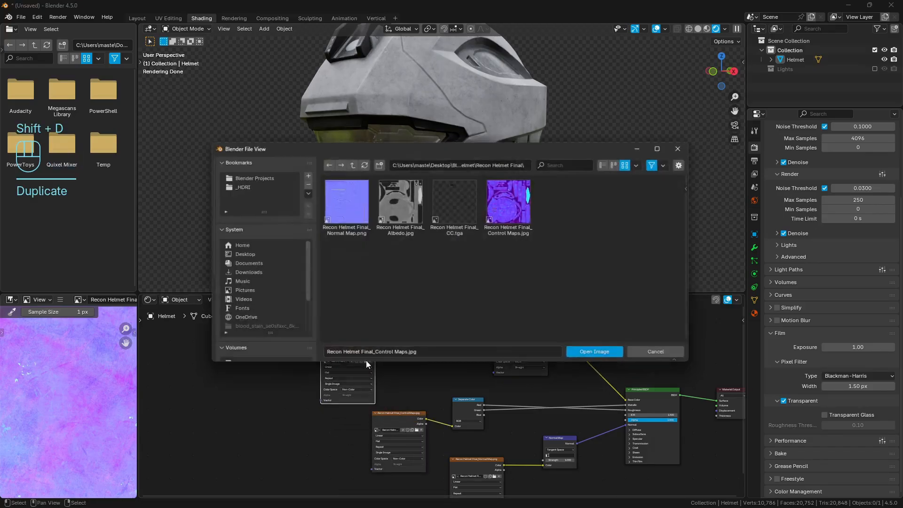
double_click(458, 204)
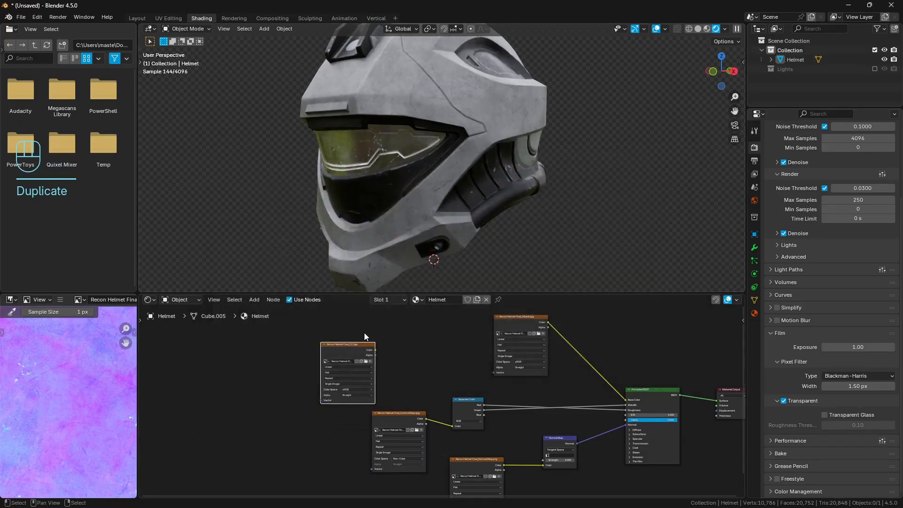
Preview the CC texture through the Material Output and set its Alpha mode to Channel Packed
middle_drag(400, 370, 440, 361)
scroll(440, 360, up, 1)
ctrl+shift+click(393, 326)
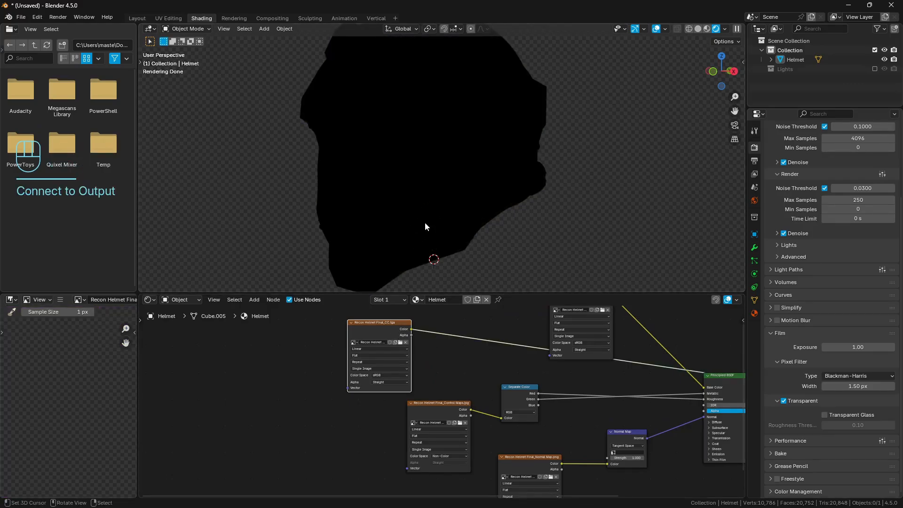
middle_drag(440, 206, 450, 182)
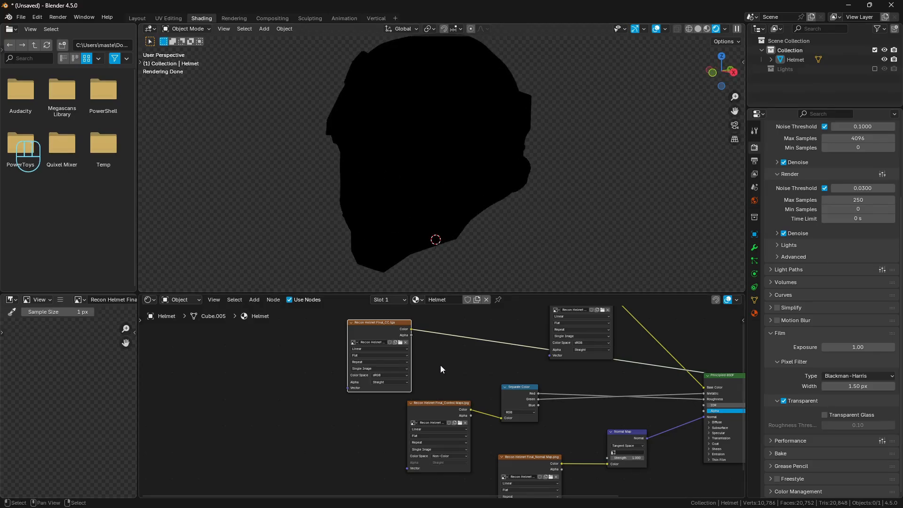
scroll(440, 365, up, 3)
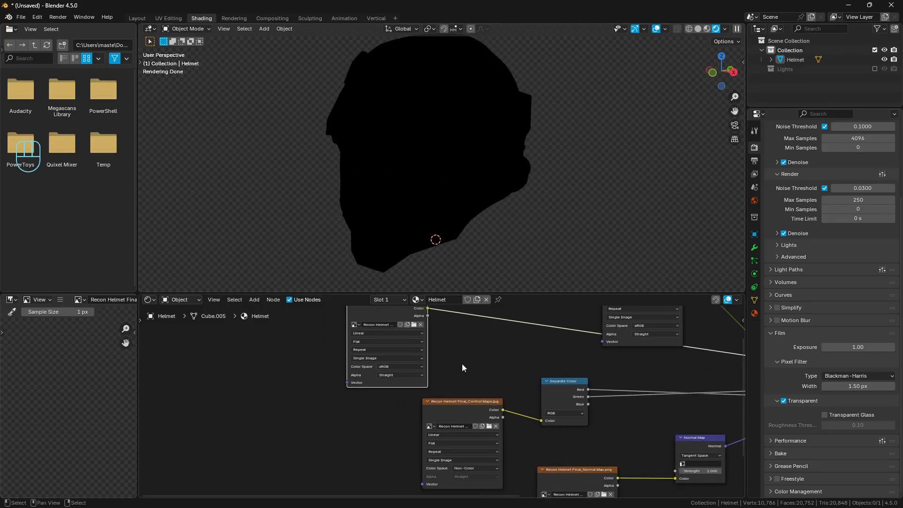
click(407, 373)
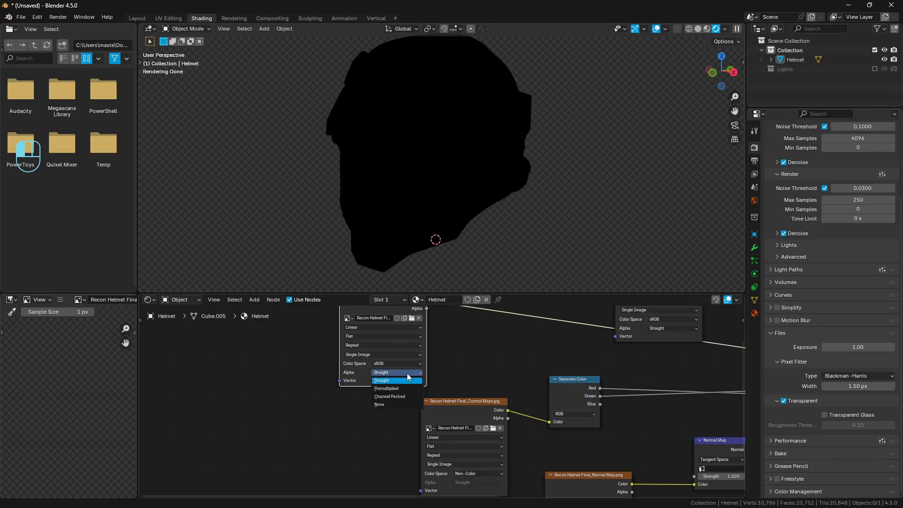
click(390, 373)
click(407, 396)
scroll(449, 348, down, 1)
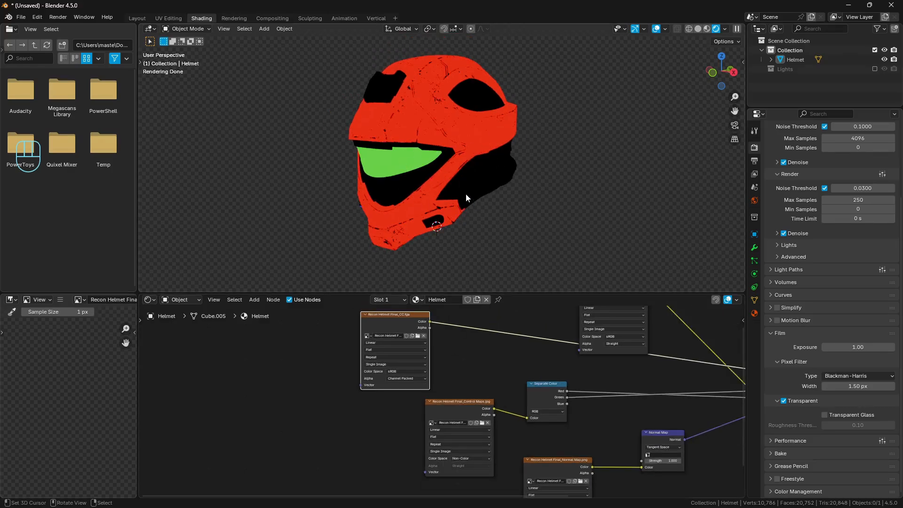
middle_drag(465, 193, 496, 188)
Duplicate the Separate Color node and insert the copy between the CC texture and the Material Output, spacing the nodes out
middle_drag(558, 405, 553, 412)
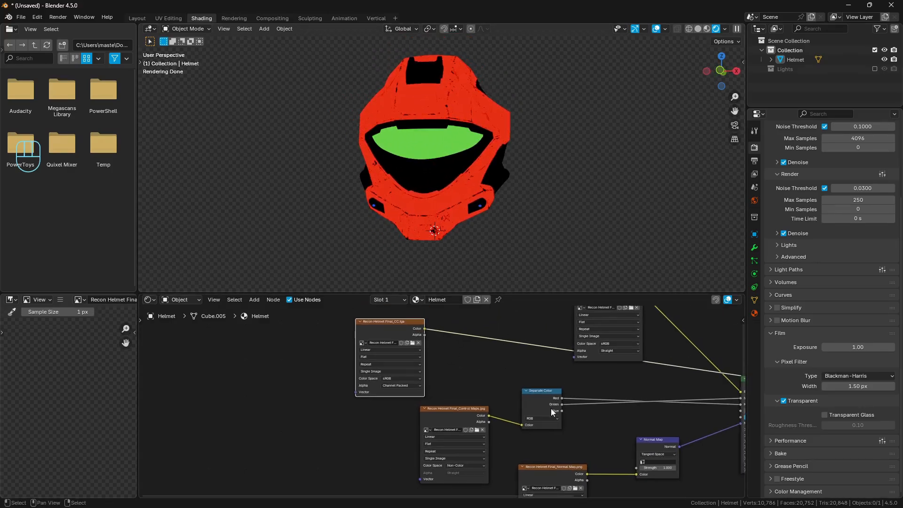
click(553, 411)
key(shift+d)
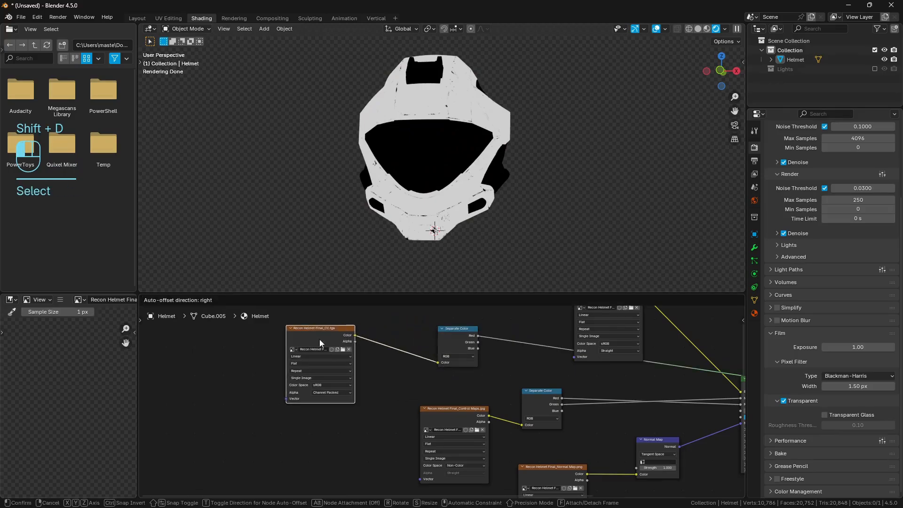
drag(457, 339, 435, 339)
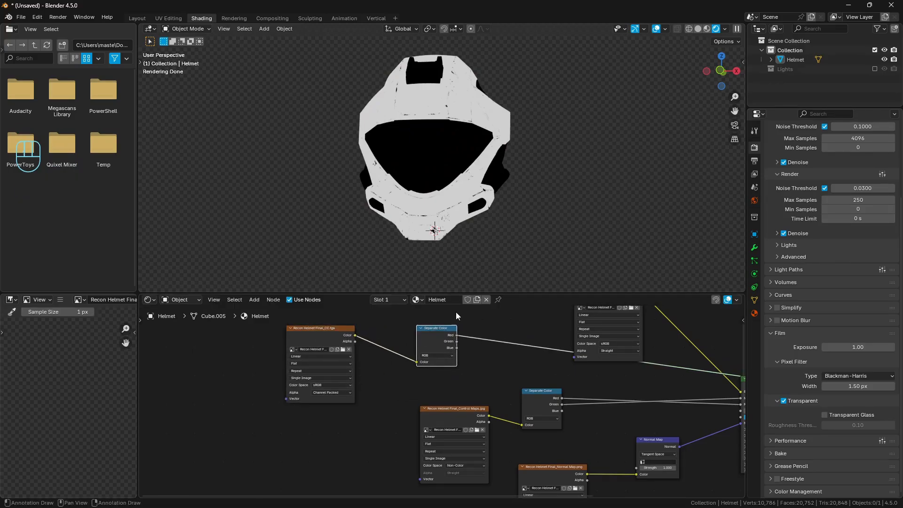
Move the albedo texture node so it sits directly above the CC map's Separate Color node
middle_drag(518, 206, 465, 202)
middle_drag(483, 353, 424, 373)
scroll(425, 372, down, 3)
middle_drag(478, 345, 483, 381)
click(527, 355)
drag(526, 370, 414, 335)
scroll(431, 348, up, 1)
mouse_move(431, 348)
middle_down()
mouse_move(453, 357)
mouse_move(445, 358)
middle_up()
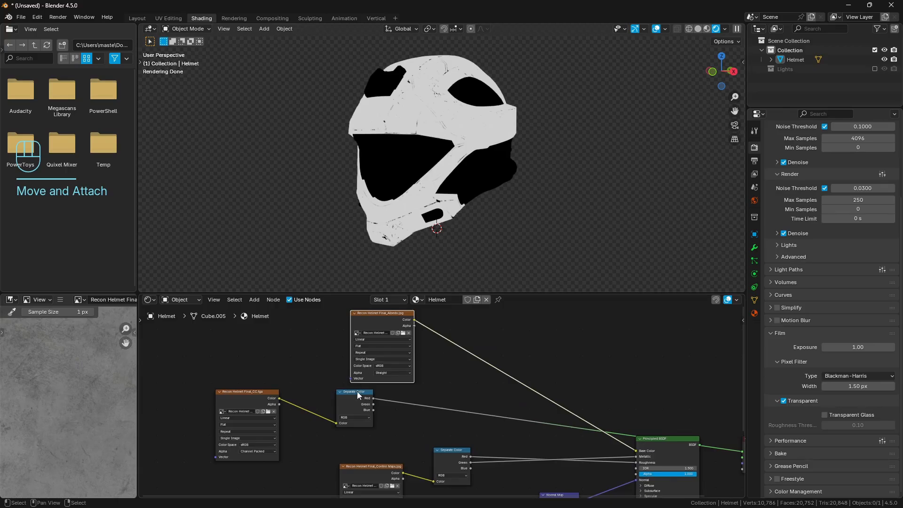
drag(379, 324, 366, 324)
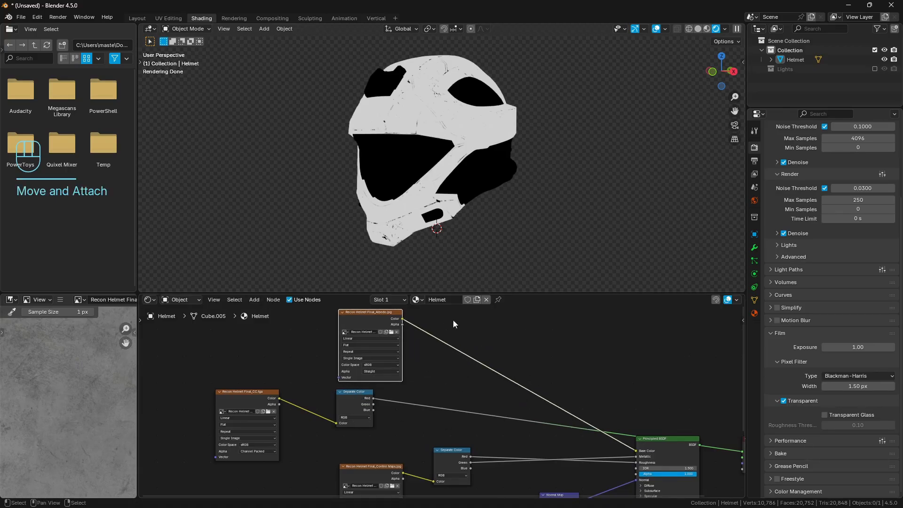
Add a color Mix node on the link between the albedo texture and the Principled BSDF's Base Color, with albedo feeding A
key(shift+a)
click(489, 329)
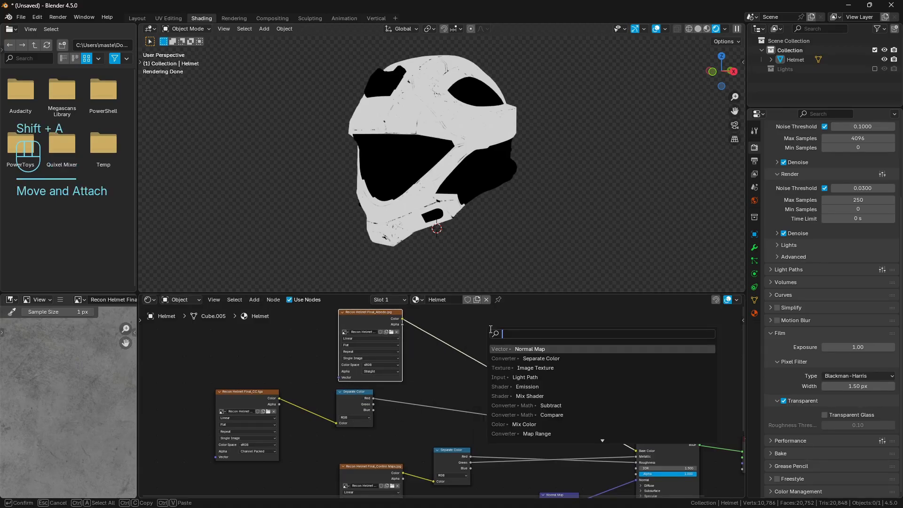
text(mix co)
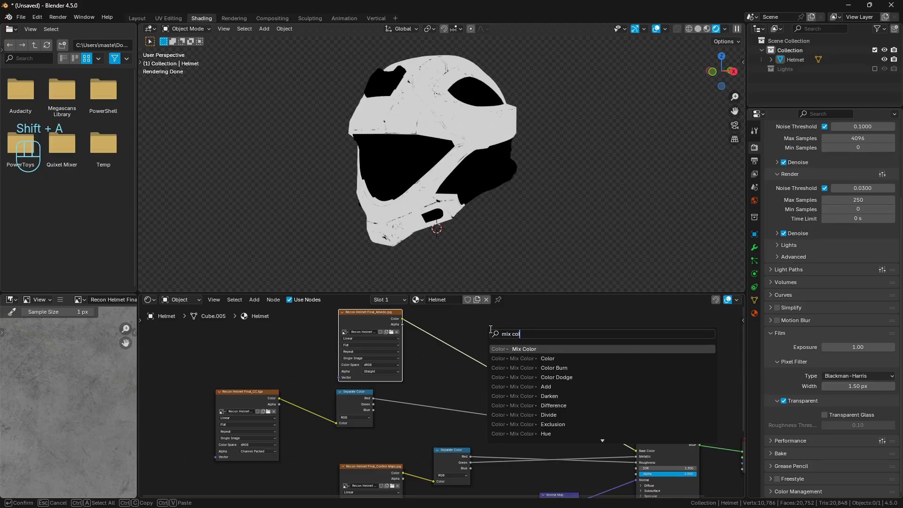
text(l)
key(Down)
key(Down)
key(ctrl+a)
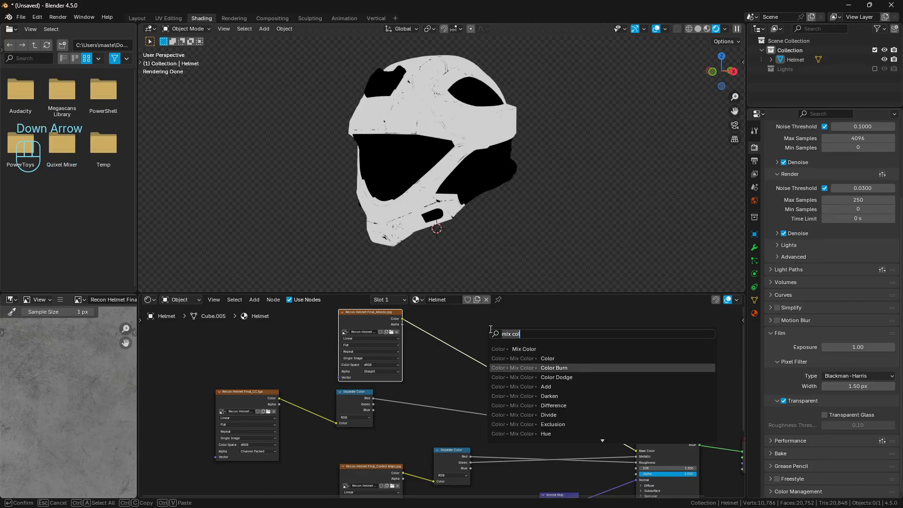
text(colour)
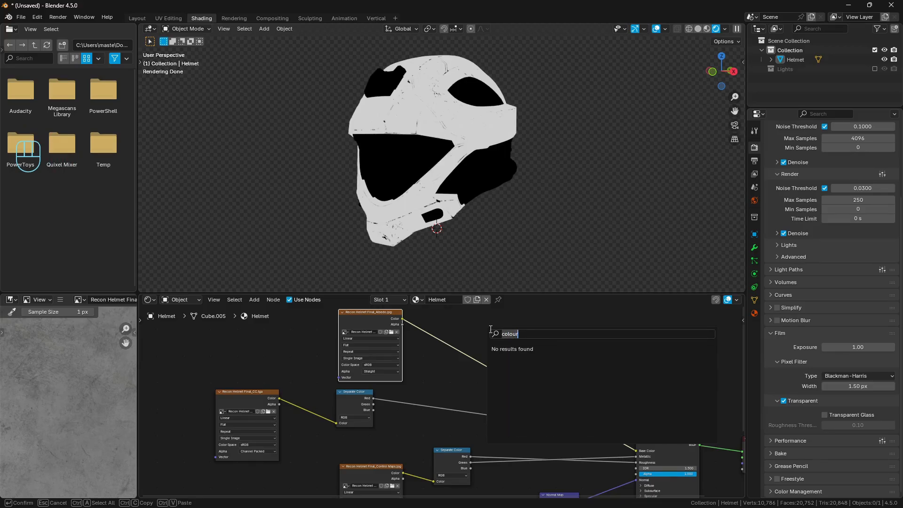
key(ctrl+a)
text(mix)
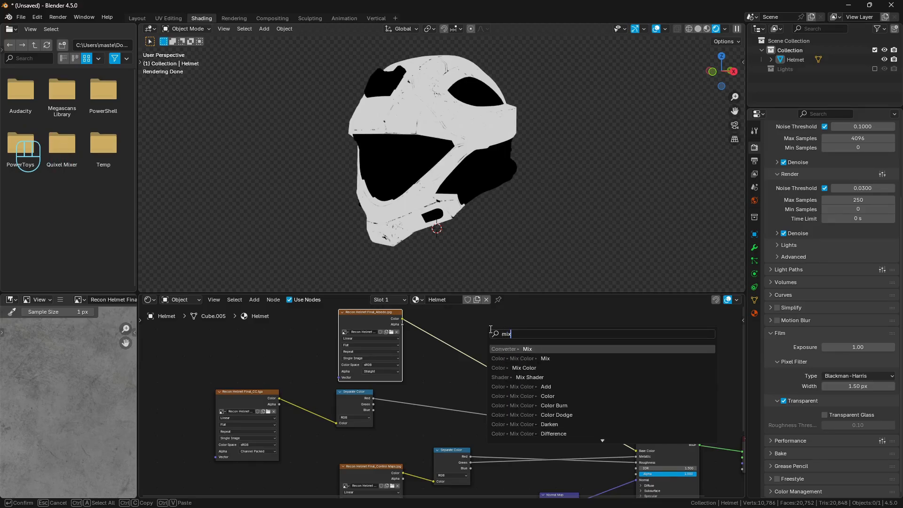
key(Return)
click(467, 336)
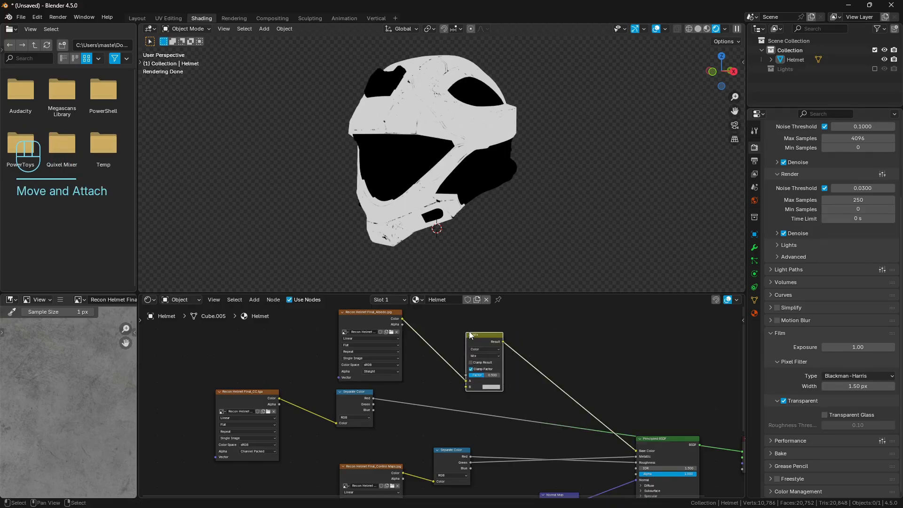
Link the CC map's separated Red channel to the Mix node's Factor and preview the Mix result through the Material Output
drag(374, 398, 466, 375)
ctrl+shift+click(477, 339)
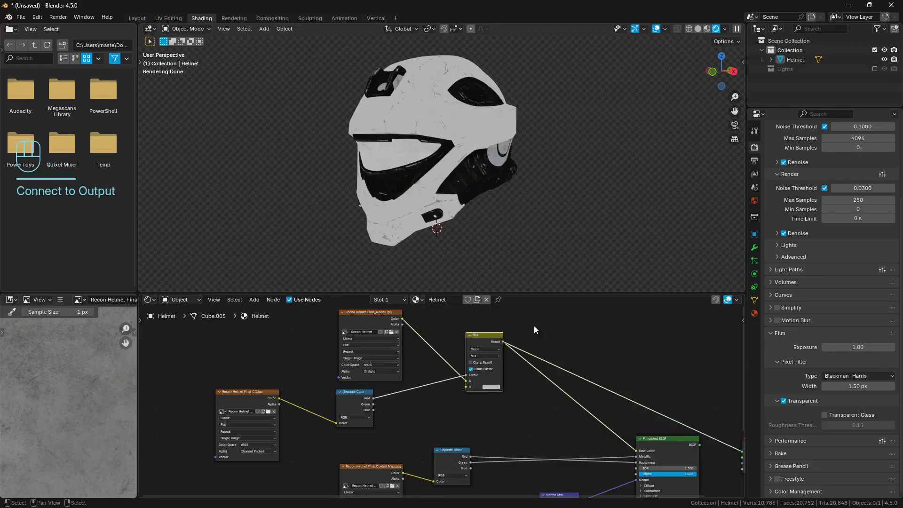
scroll(462, 227, up, 2)
scroll(486, 366, up, 1)
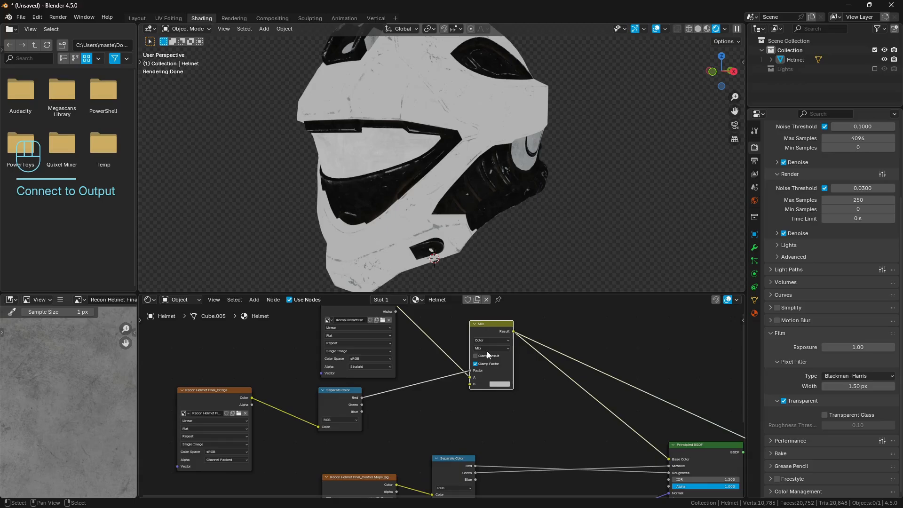
Set the Mix node's blending mode to Multiply and change its B color to a muted red
click(488, 348)
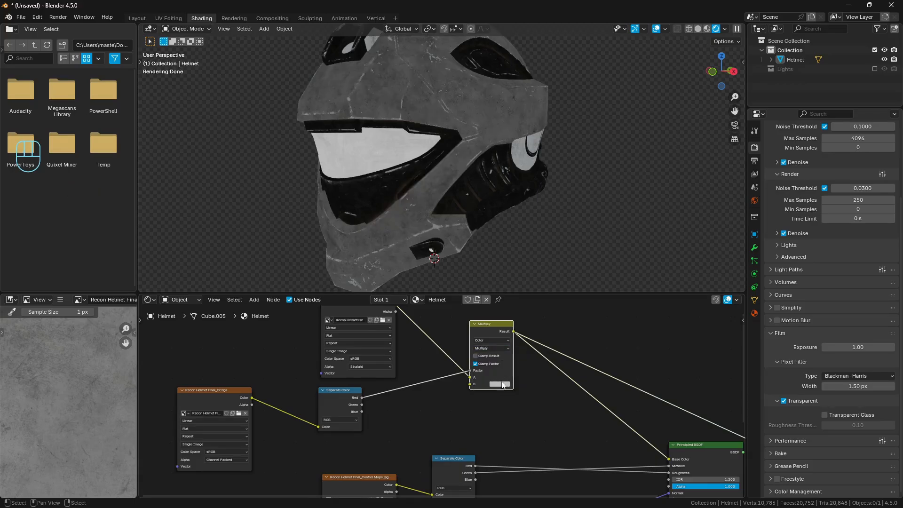
click(502, 384)
drag(516, 325, 518, 319)
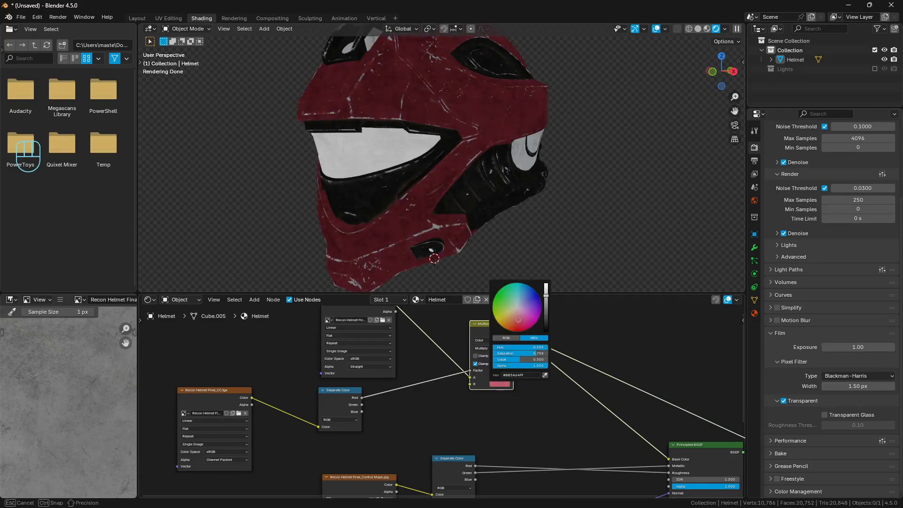
Reconnect the Principled BSDF to the Material Output and inspect the tinted helmet's shading up close
middle_drag(583, 359, 479, 326)
ctrl+shift+click(605, 416)
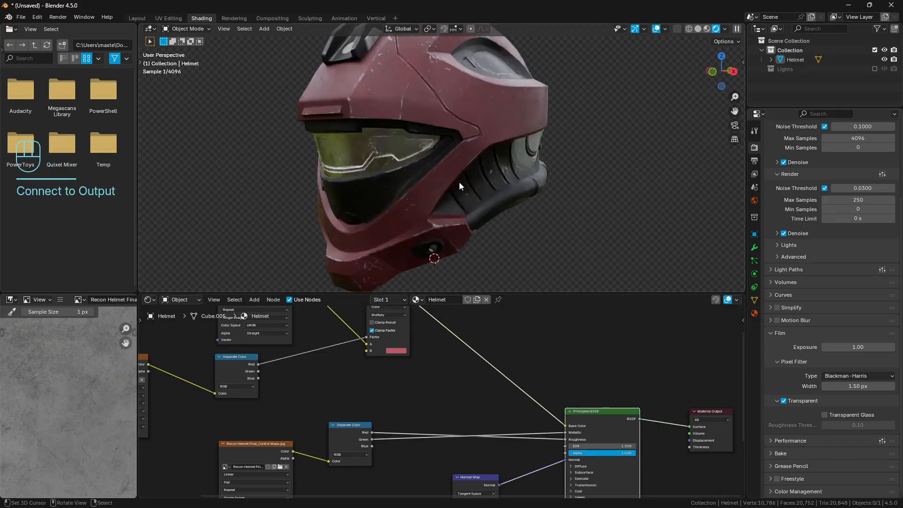
middle_drag(459, 182, 426, 137)
scroll(444, 159, up, 5)
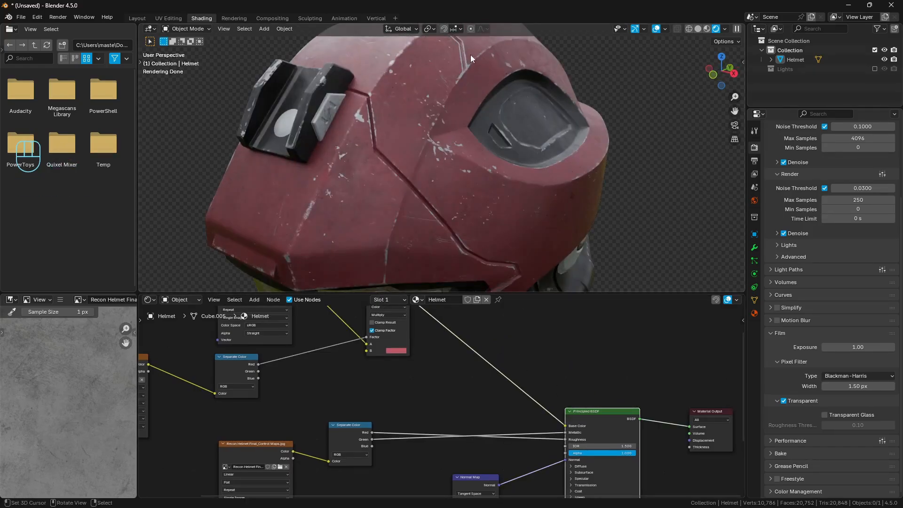
scroll(436, 190, down, 4)
mouse_move(427, 216)
middle_down()
mouse_move(414, 213)
mouse_move(442, 214)
middle_up()
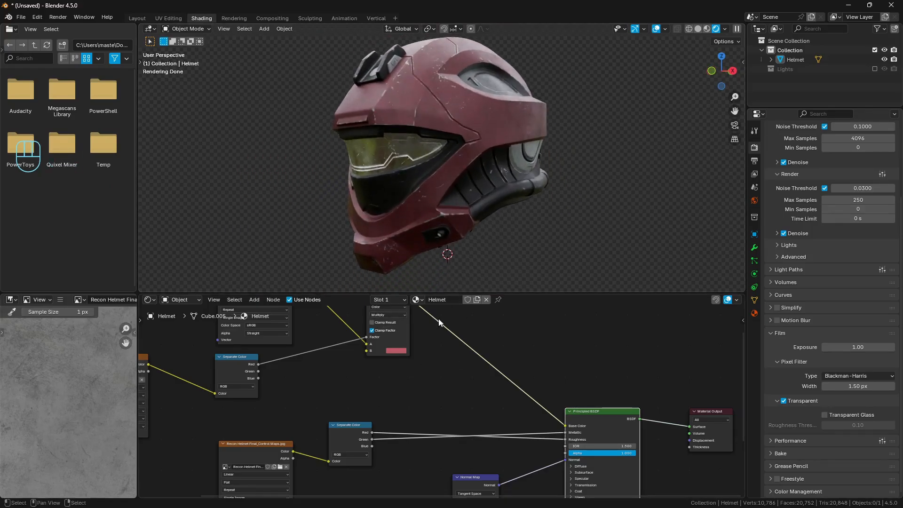
Preview the Multiply node's result through the Material Output again and deselect all nodes
scroll(413, 374, down, 2)
ctrl+shift+click(401, 333)
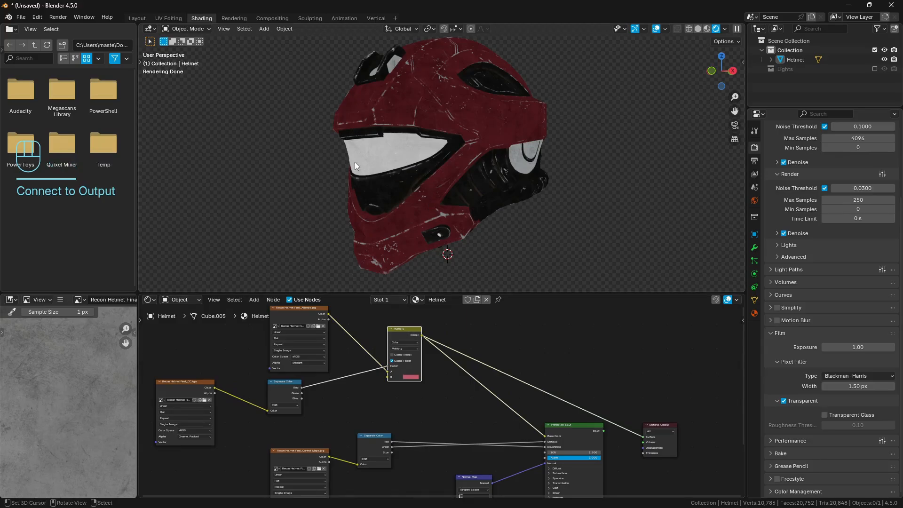
middle_drag(422, 337, 455, 356)
key(a)
key(a)
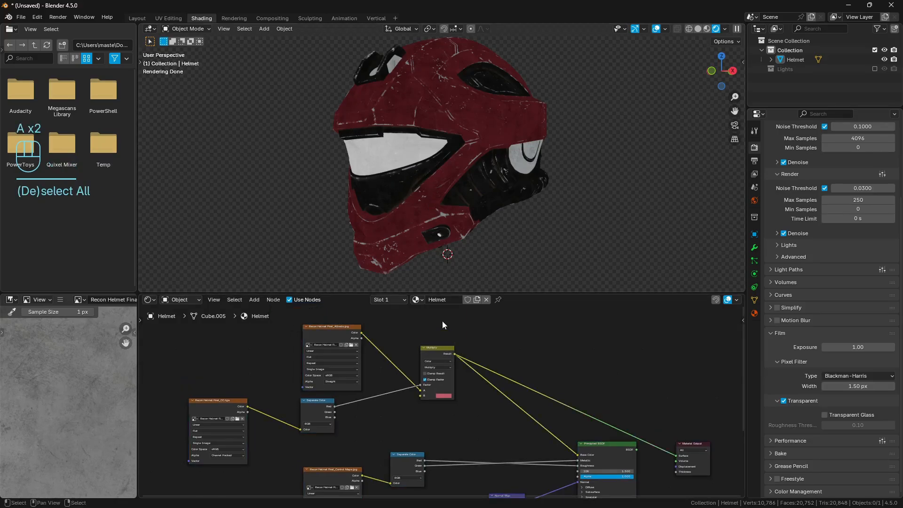
Preview the Green channel of the CC map's Separate Color node through the Material Output
scroll(459, 365, up, 2)
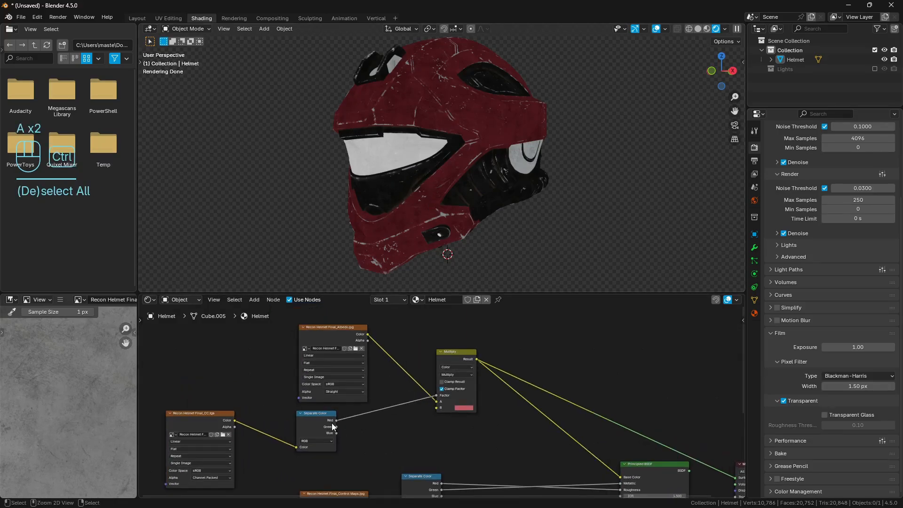
ctrl+shift+click(332, 426)
ctrl+shift+click(332, 426)
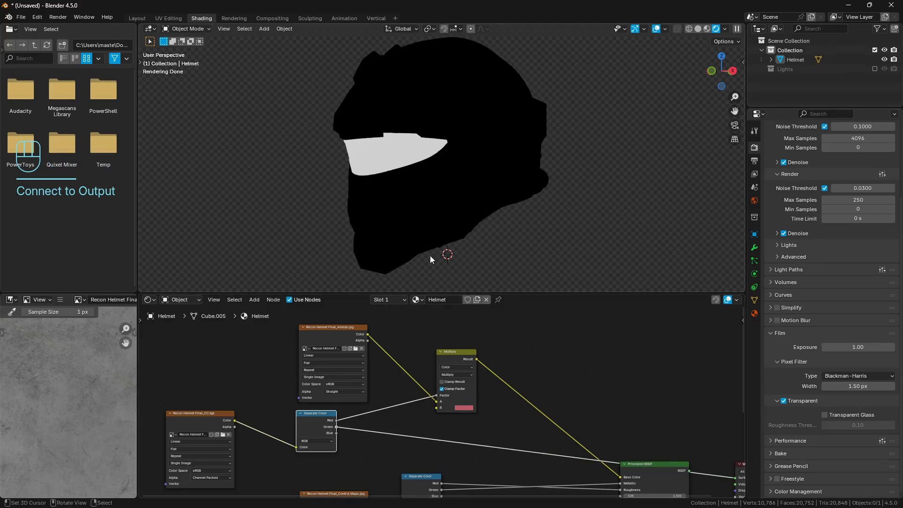
Duplicate the Multiply node onto the link to Base Color and link the CC map's Green channel to the copy's Factor
click(464, 355)
middle_drag(511, 350, 456, 363)
key(shift+d)
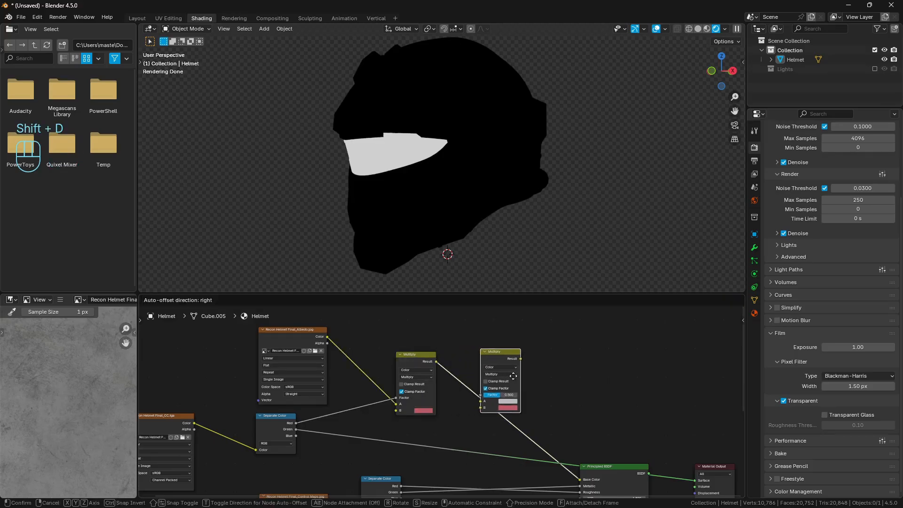
click(493, 371)
scroll(446, 407, up, 1)
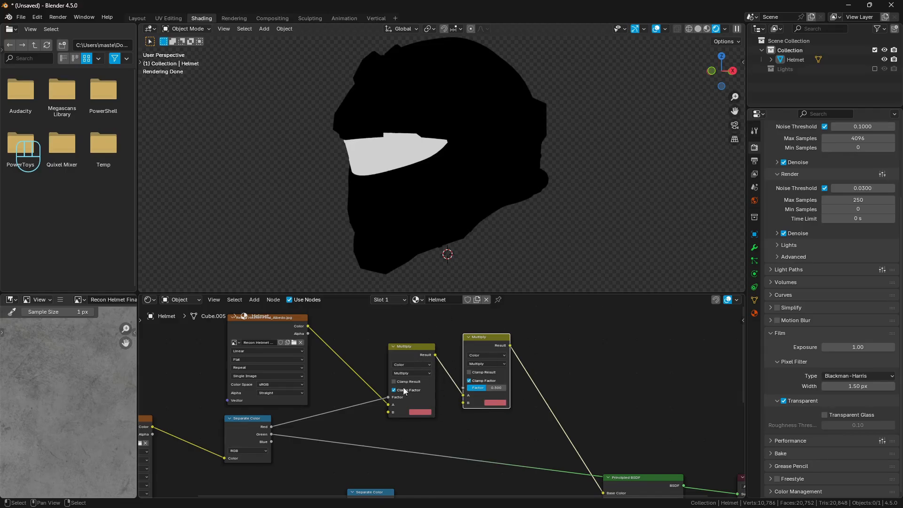
drag(271, 434, 464, 388)
Preview the second Multiply node's result and change its B color to a golden orange
ctrl+shift+click(480, 342)
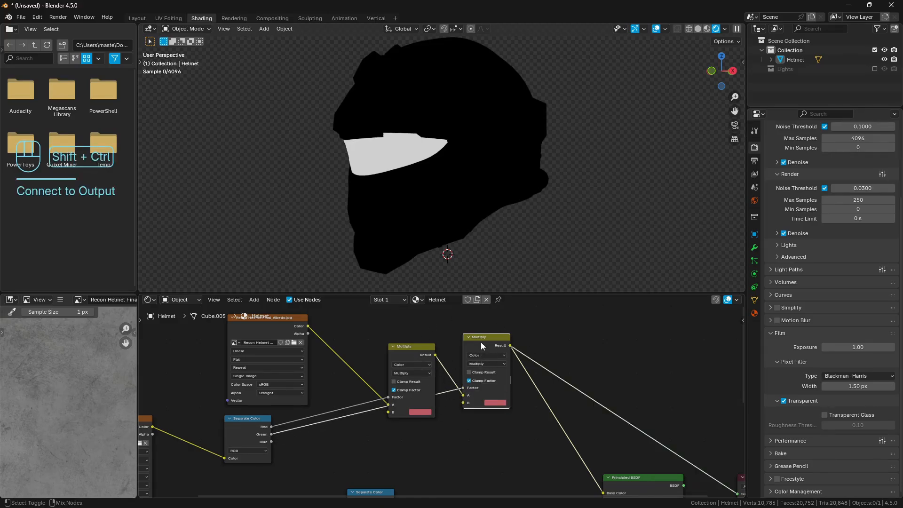
click(494, 402)
drag(518, 334, 502, 333)
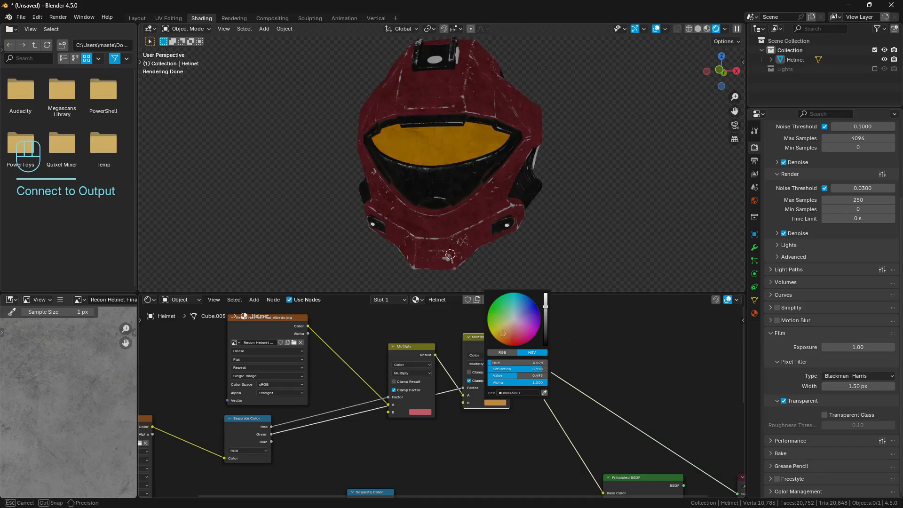
Reconnect the Principled BSDF to the Material Output and view the tinted helmet from the front
middle_drag(618, 449, 538, 409)
ctrl+shift+click(560, 434)
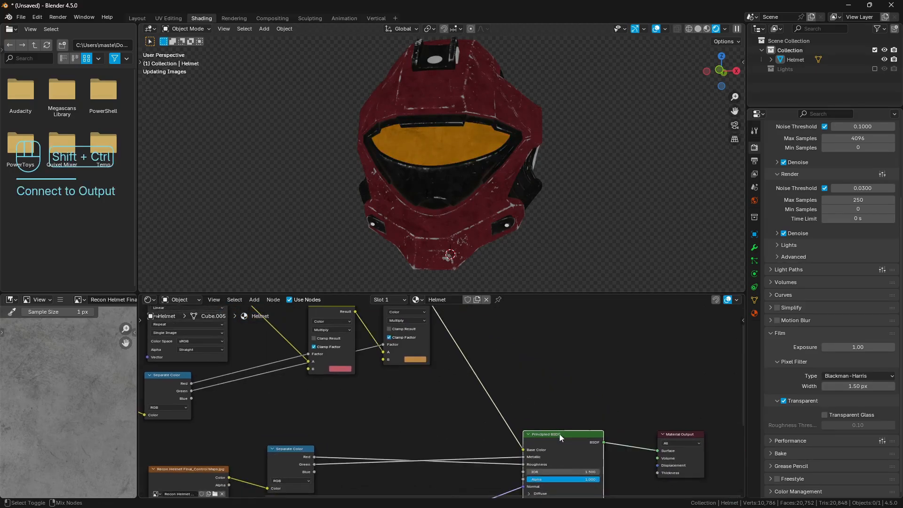
middle_drag(510, 219, 453, 175)
Enable the Lights collection, deselect everything, and inspect the visor and helmet under the lights
click(874, 68)
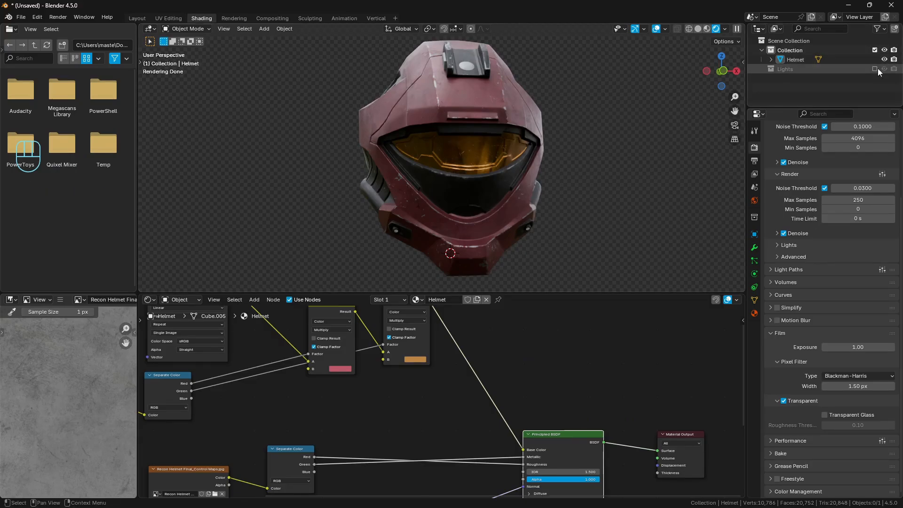
scroll(571, 143, down, 2)
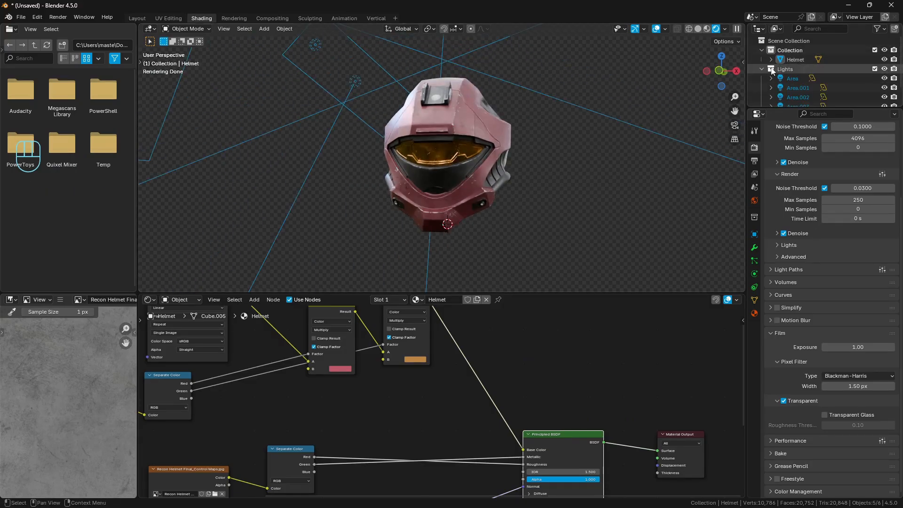
click(761, 69)
key(a)
key(a)
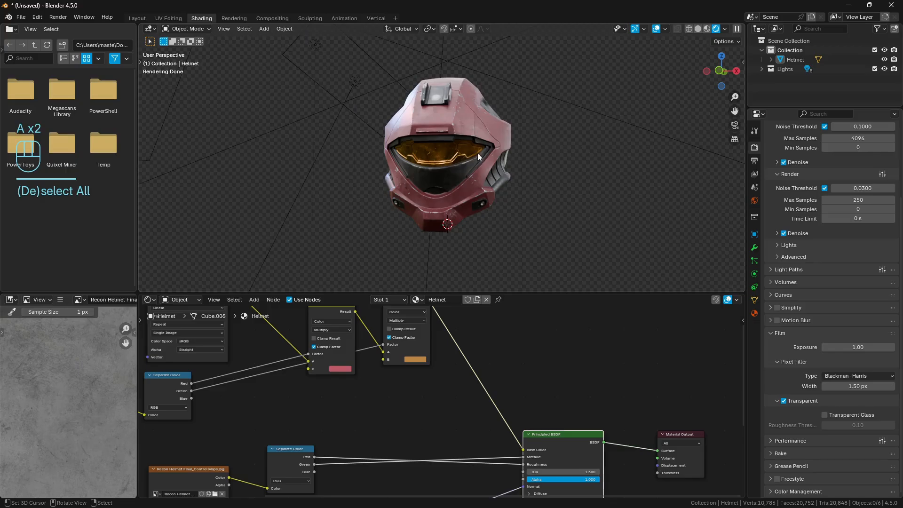
scroll(481, 153, up, 2)
middle_drag(481, 152, 573, 156)
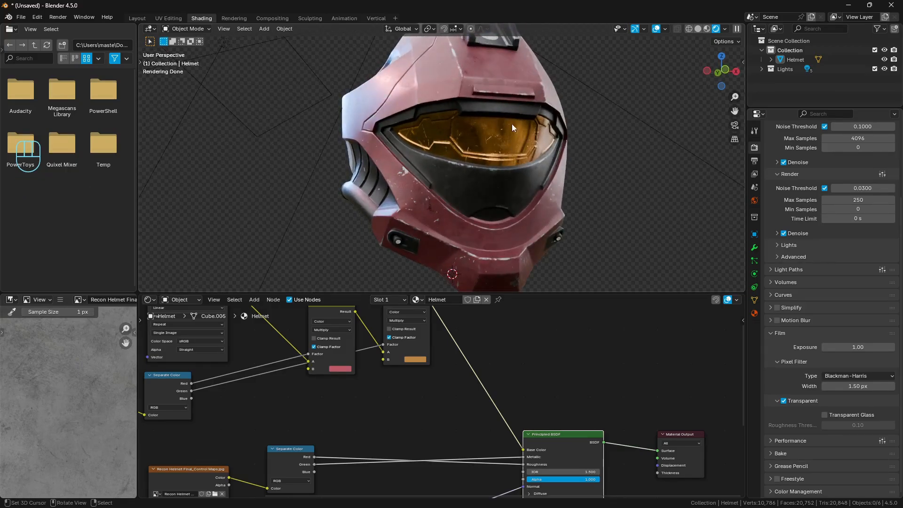
middle_drag(518, 157, 506, 157)
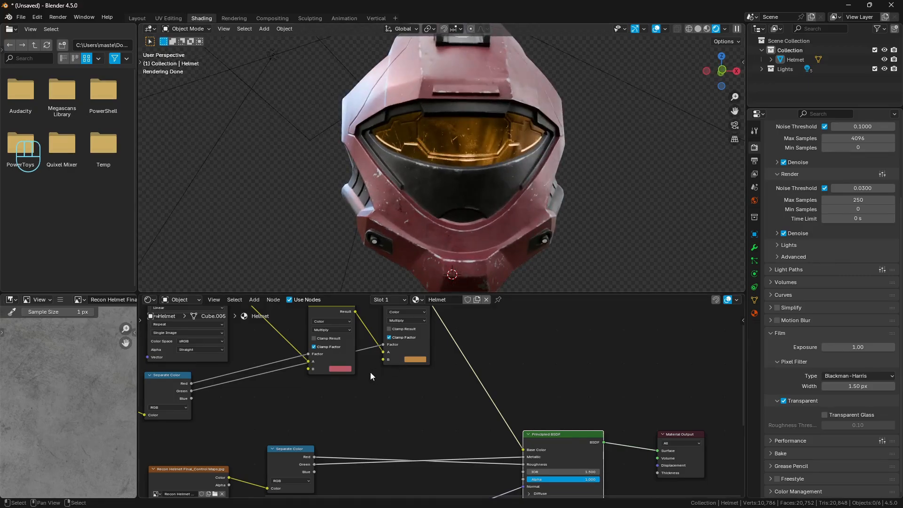
Shift the Albedo texture node away from the Multiply nodes and add a Layer Weight node above it
scroll(373, 354, down, 2)
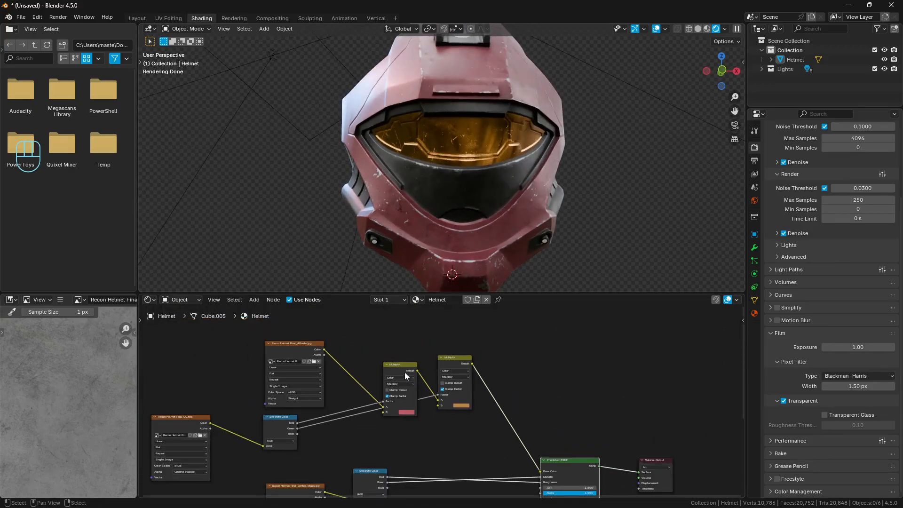
middle_drag(343, 354, 376, 362)
drag(377, 363, 361, 362)
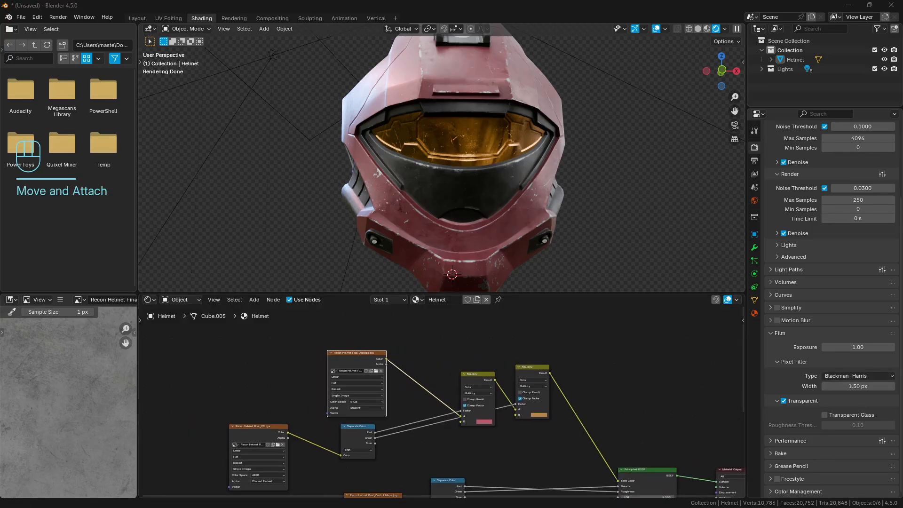
middle_drag(394, 308, 425, 335)
key(shift+a)
text(layer)
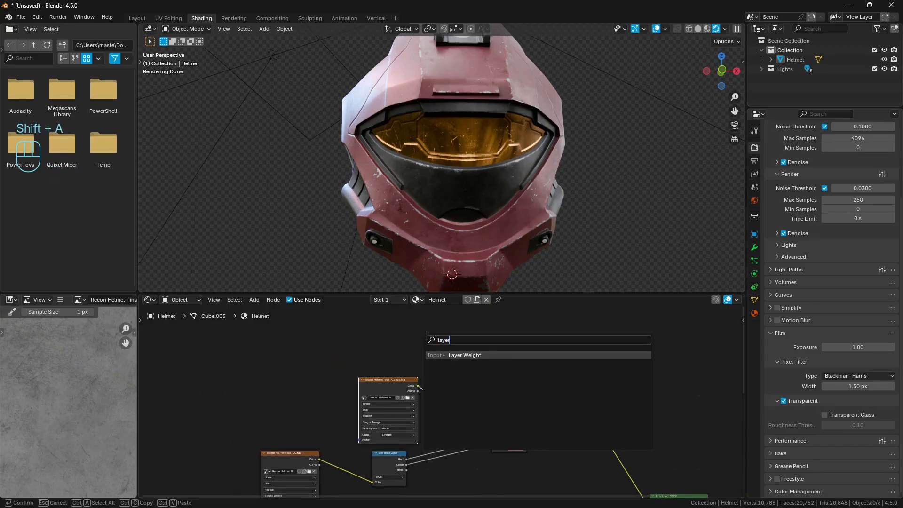
key(Return)
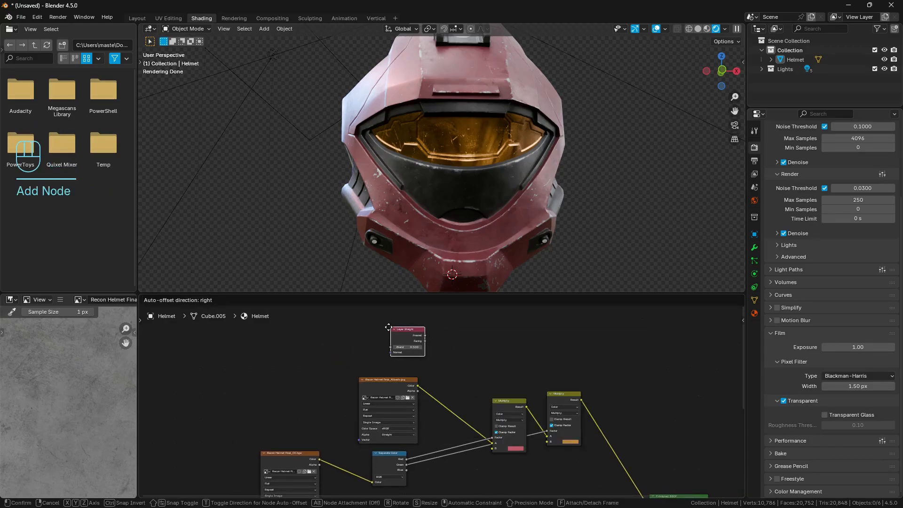
click(422, 333)
Add a Math node beside the Layer Weight node, set its operation to Power and its Exponent to 2
key(shift+a)
text(add)
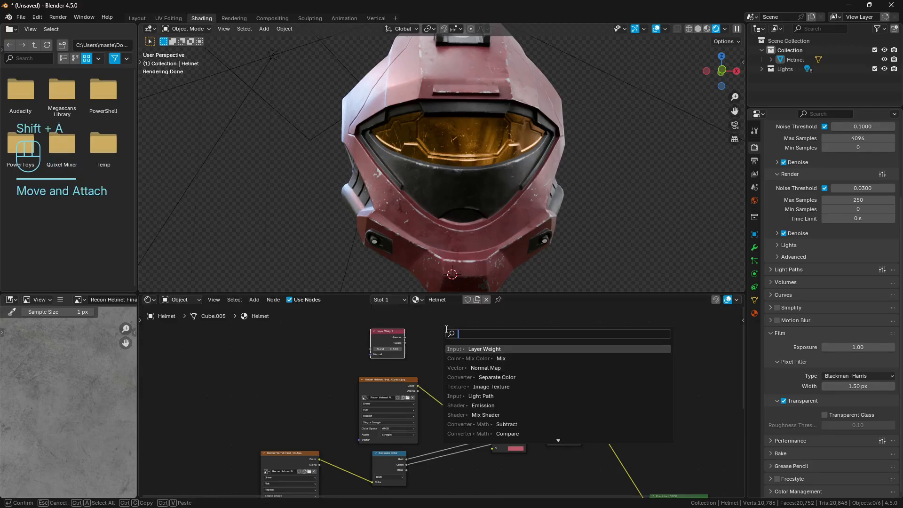
key(Return)
click(445, 330)
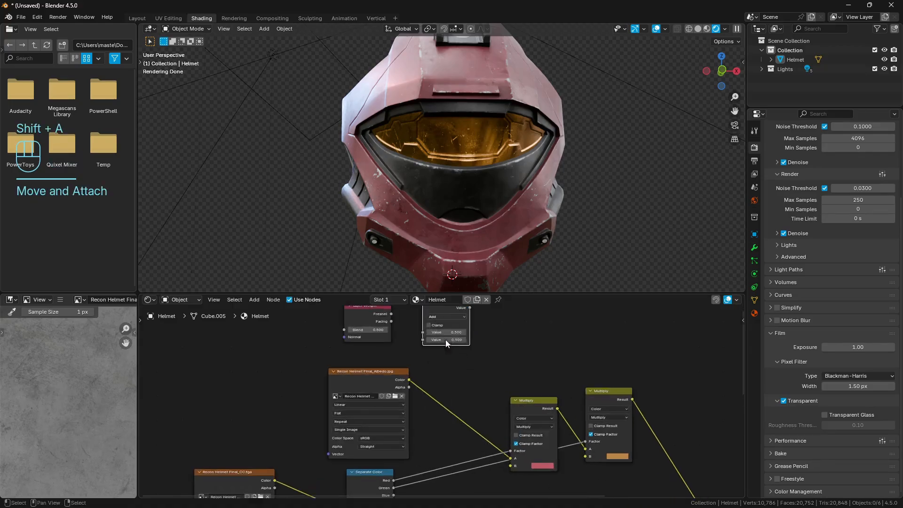
scroll(445, 339, up, 2)
click(436, 363)
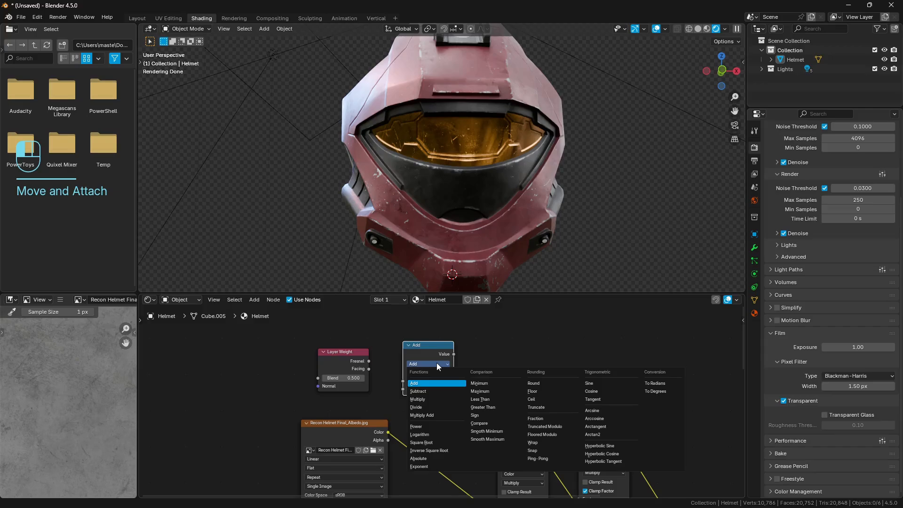
click(425, 427)
click(425, 389)
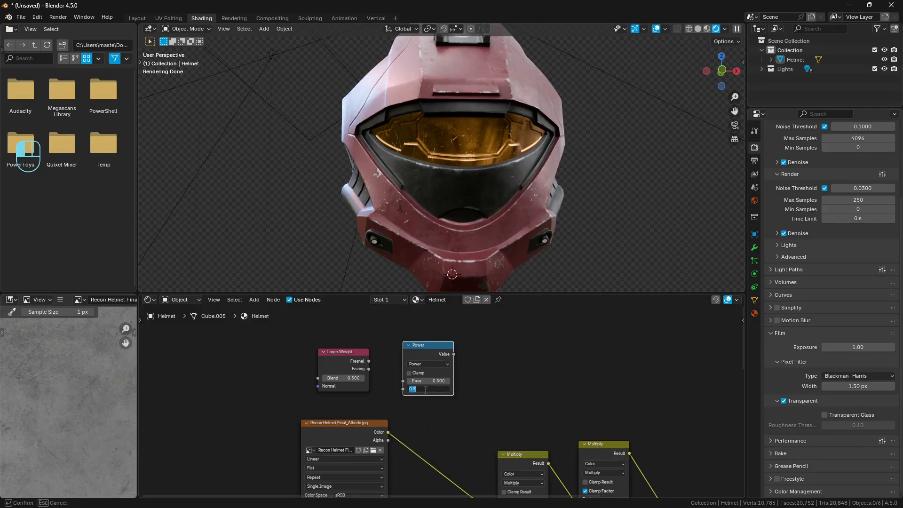
text(2)
key(Return)
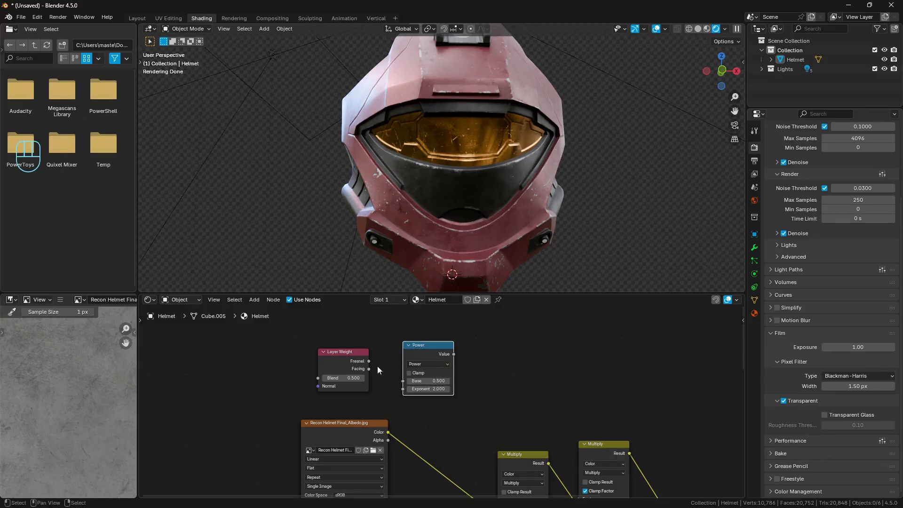
Link the Layer Weight's Facing output to the Power node's Base and compare both nodes' outputs on the helmet
drag(369, 369, 403, 381)
drag(343, 352, 290, 343)
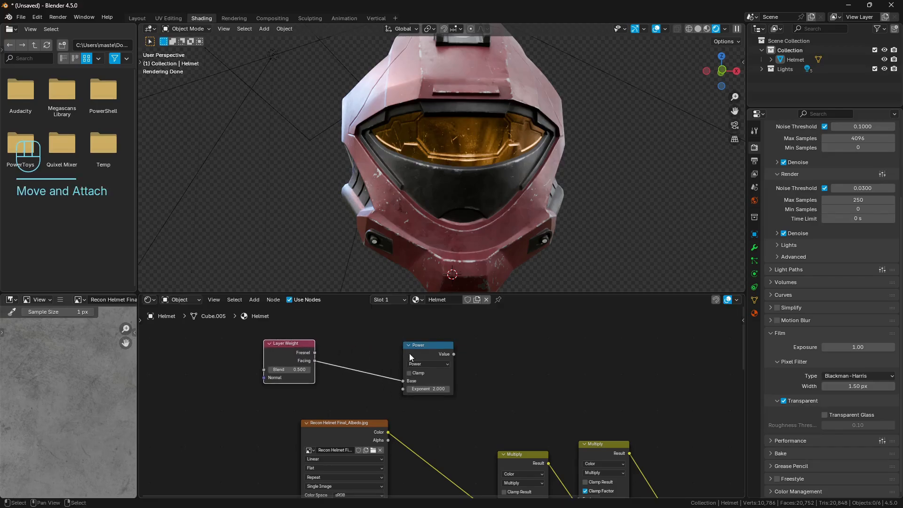
ctrl+shift+click(422, 356)
drag(422, 356, 371, 349)
ctrl+shift+click(285, 349)
ctrl+shift+click(285, 348)
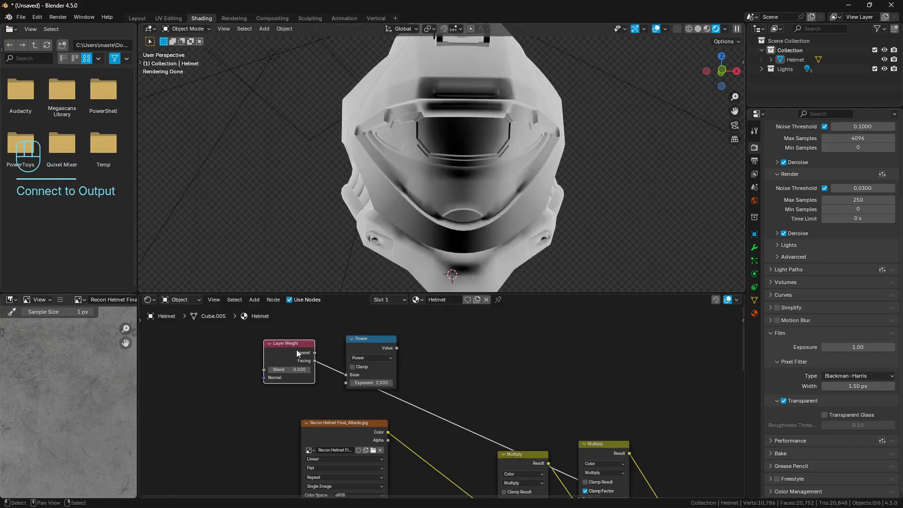
ctrl+shift+click(363, 345)
Group the Layer Weight and Power nodes, expose Blend as a group input, and exit the group
mouse_move(445, 369)
middle_down()
mouse_move(421, 378)
mouse_move(464, 359)
mouse_move(453, 372)
middle_up()
scroll(449, 369, down, 2)
drag(301, 331, 437, 367)
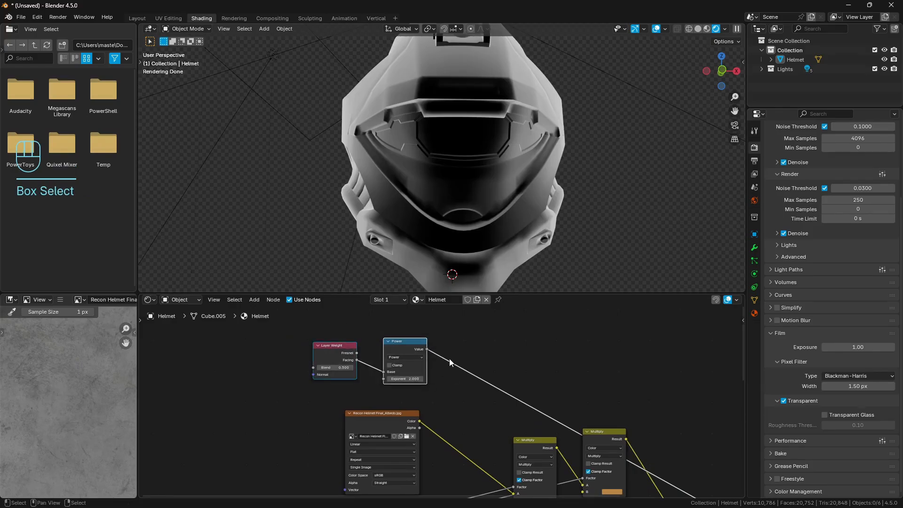
key(ctrl+g)
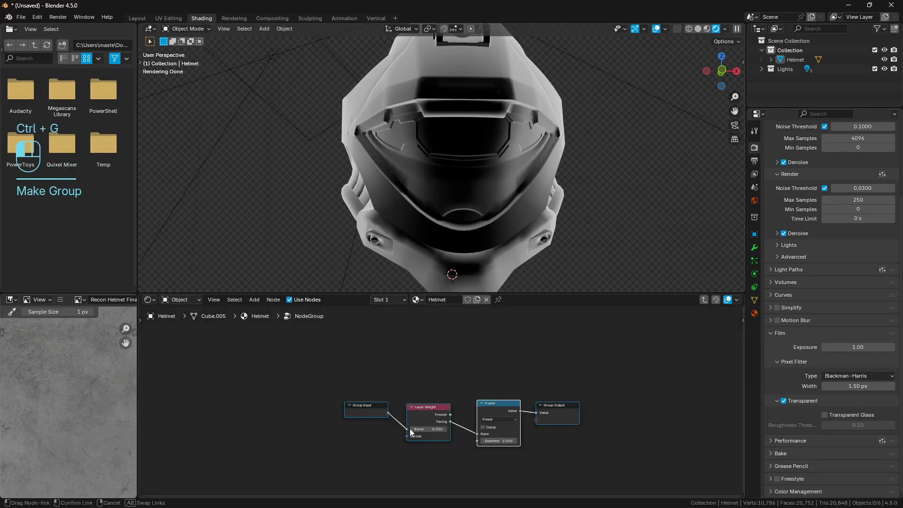
click(385, 415)
key(Tab)
Try the node group's Blend value at 1.000 and undo the change
drag(371, 354, 395, 363)
scroll(437, 399, up, 2)
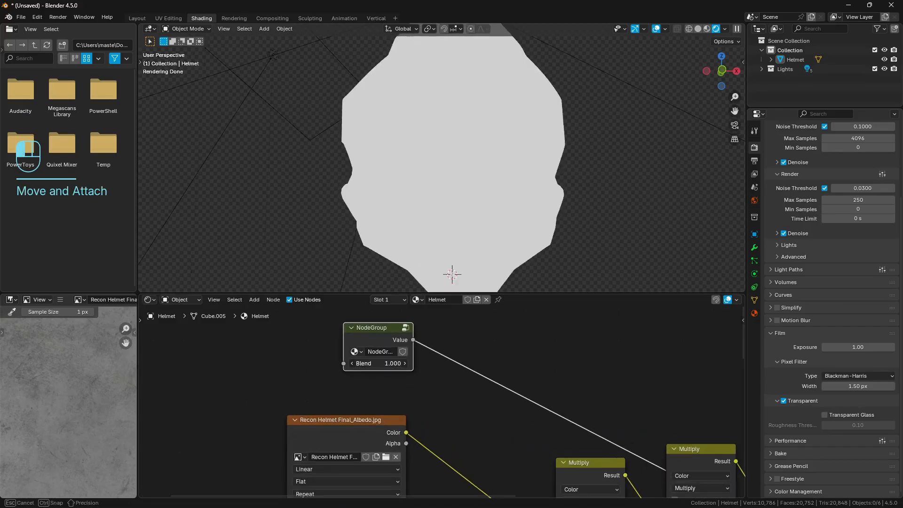
key(ctrl+z)
Move the first Multiply node aside and insert a Math node on the link from Green to the second Multiply's Factor
scroll(449, 373, down, 3)
scroll(435, 380, up, 2)
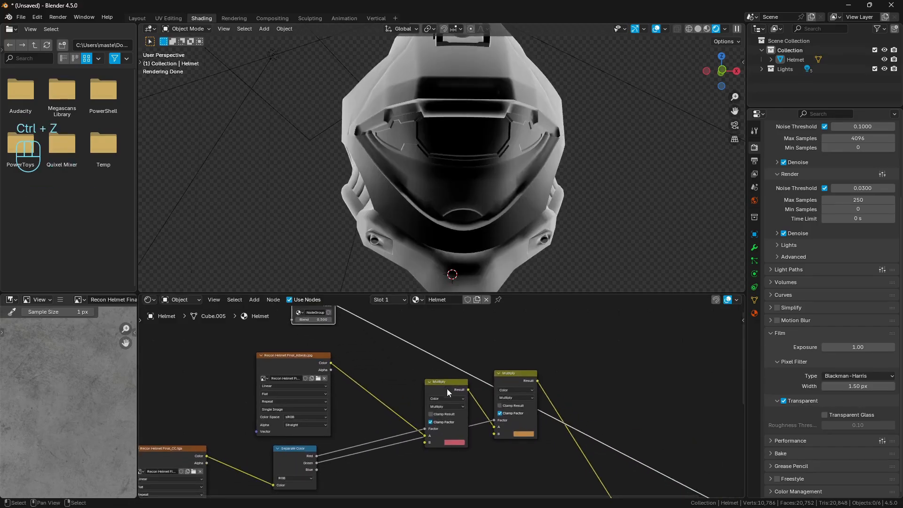
drag(437, 385, 407, 387)
middle_drag(422, 371, 414, 395)
key(shift+a)
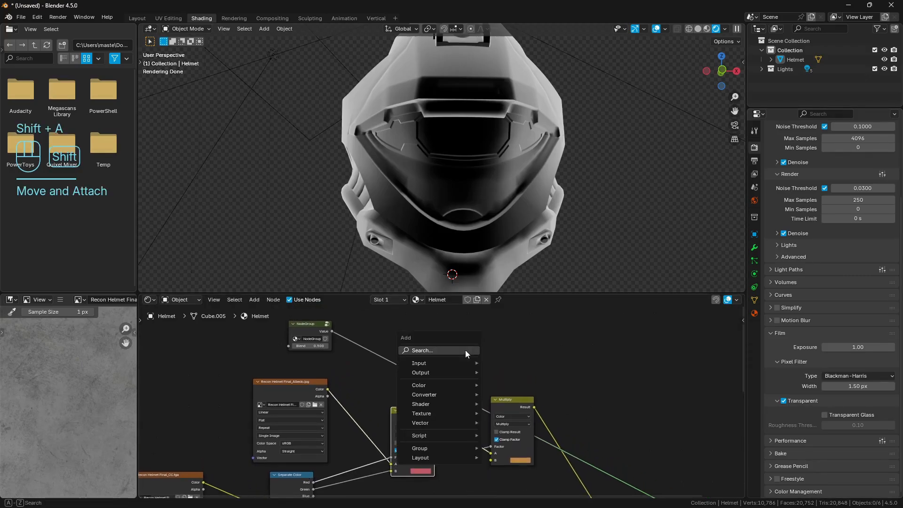
text(math)
key(Return)
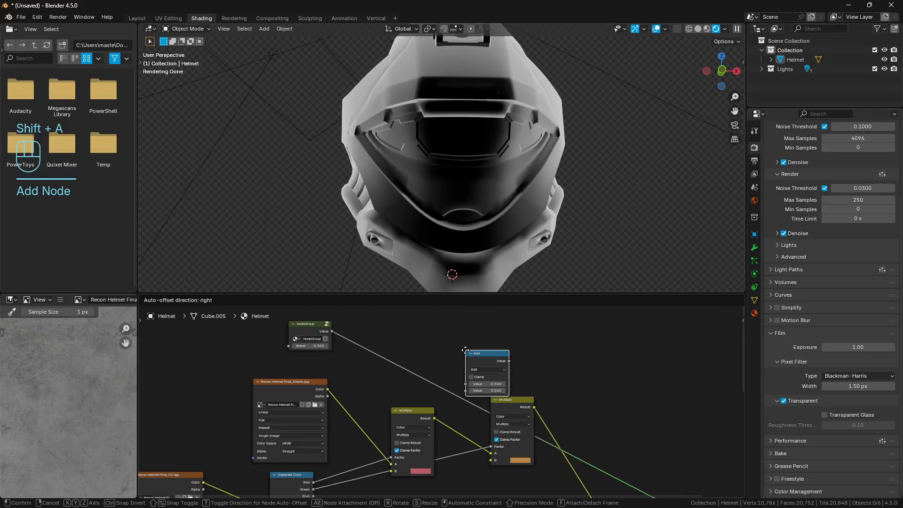
click(452, 461)
middle_drag(451, 461, 443, 423)
middle_drag(493, 379, 493, 409)
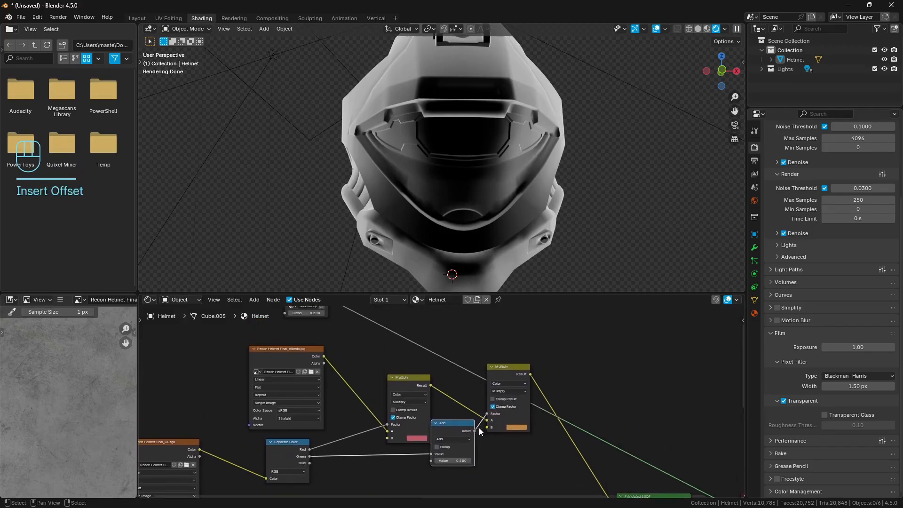
Place the Math node above the first Multiply color node and set its operation to Multiply
drag(456, 424, 412, 323)
middle_drag(455, 336, 470, 383)
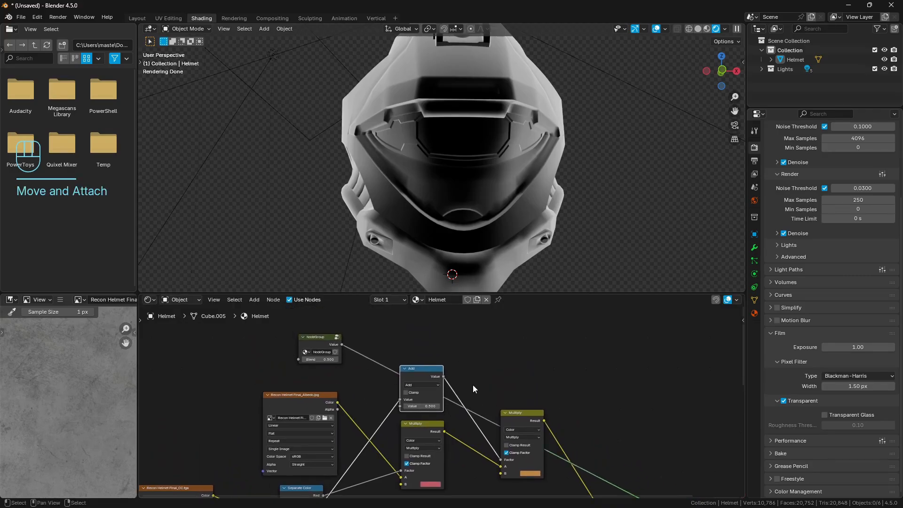
click(423, 385)
click(428, 415)
Link the node group's Value to the Math node's first input and the CC map's Green channel to its second
drag(342, 344, 399, 400)
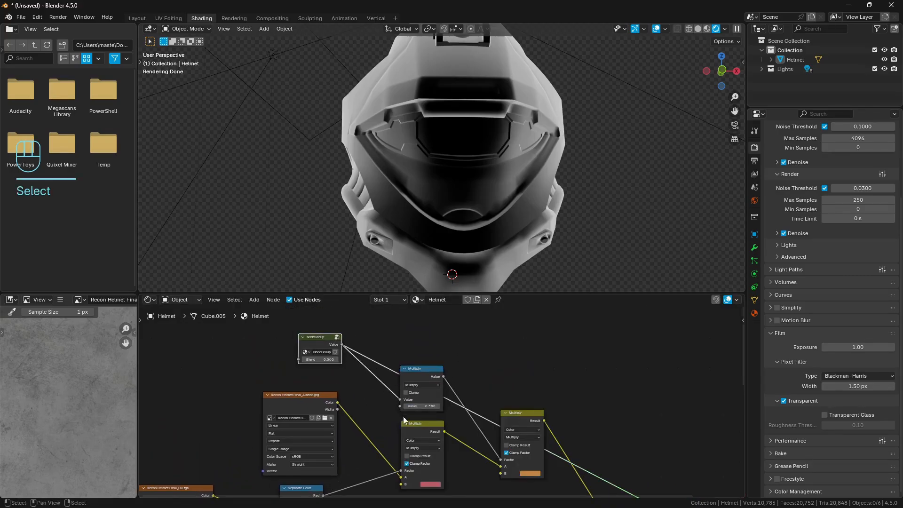
middle_drag(324, 497, 335, 450)
drag(334, 449, 411, 354)
middle_drag(433, 354, 427, 374)
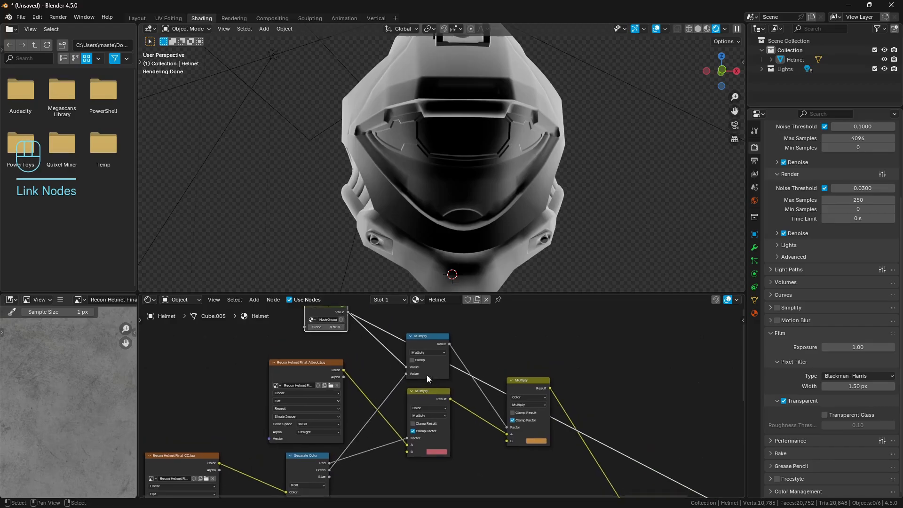
Preview the Math Multiply node's output through the Material Output and inspect the visor mask
ctrl+shift+click(428, 342)
middle_drag(498, 146, 408, 159)
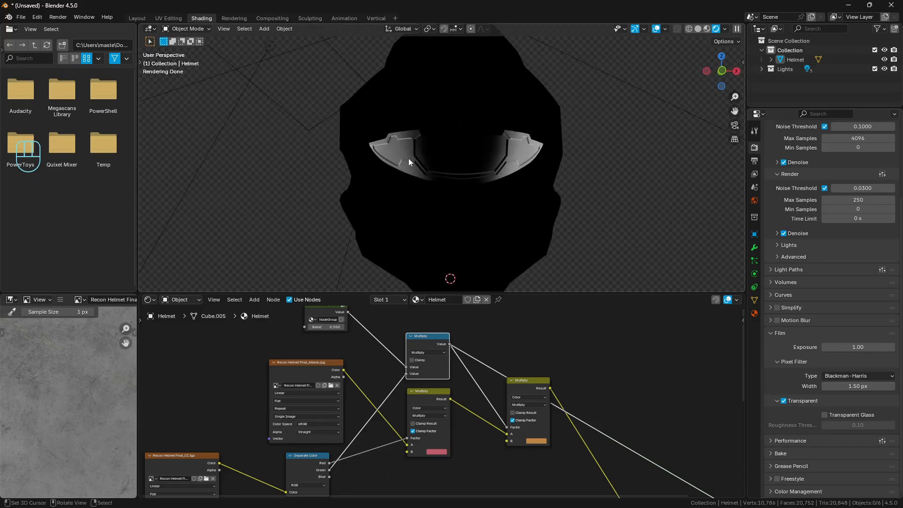
middle_drag(474, 377, 439, 365)
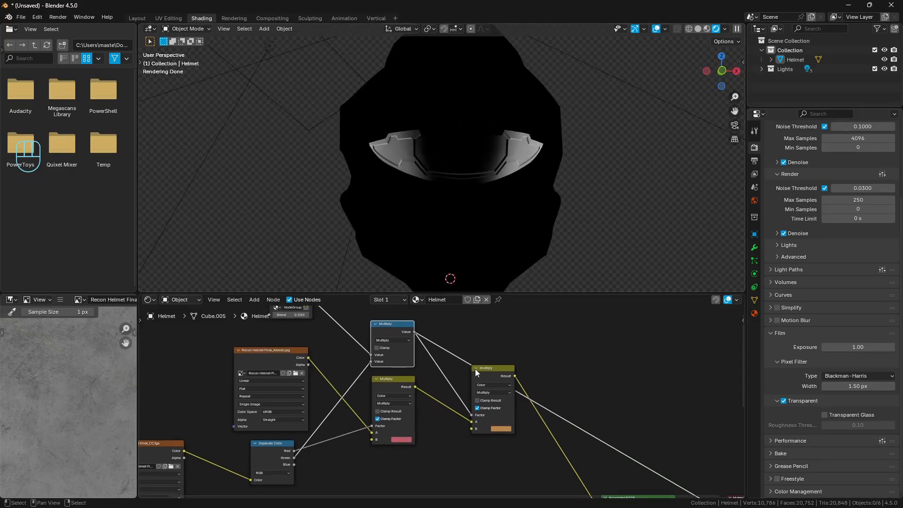
Move the second Multiply color node beside the Math node and insert a duplicate of it on its link to Base Color
drag(505, 379, 461, 320)
scroll(451, 383, down, 2)
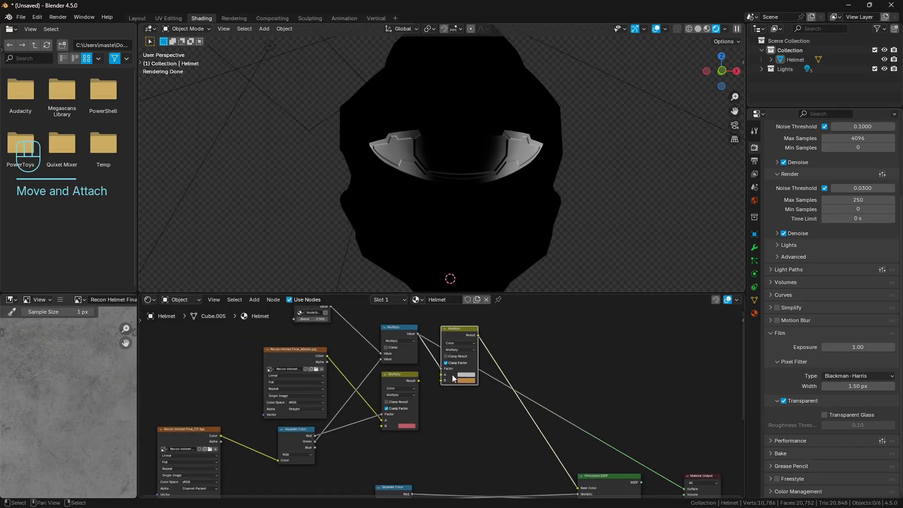
middle_drag(450, 383, 433, 381)
scroll(427, 378, up, 2)
key(shift+d)
click(513, 405)
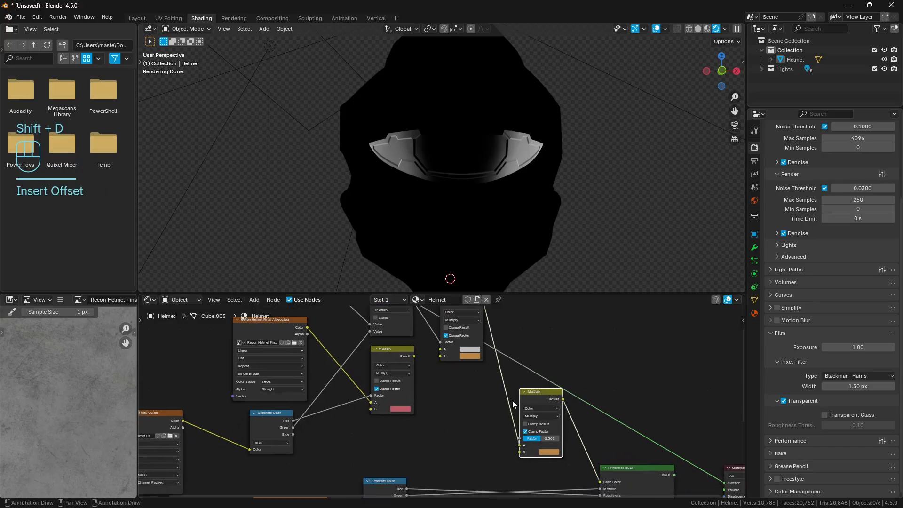
Link the first Multiply node's Result to the duplicate's B input, preview the duplicate, and move the first Multiply node closer to it
drag(414, 357, 520, 453)
middle_drag(535, 408, 526, 420)
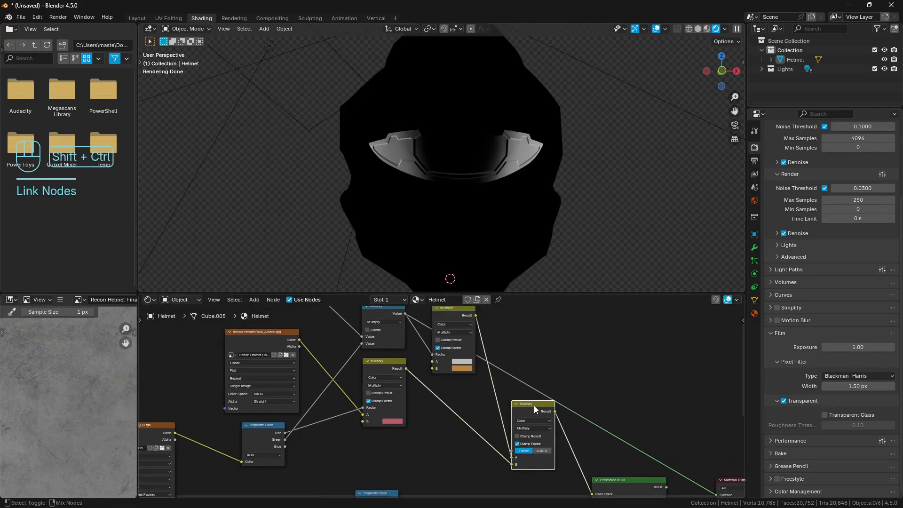
ctrl+shift+click(535, 405)
middle_drag(468, 366, 468, 381)
drag(391, 377, 454, 404)
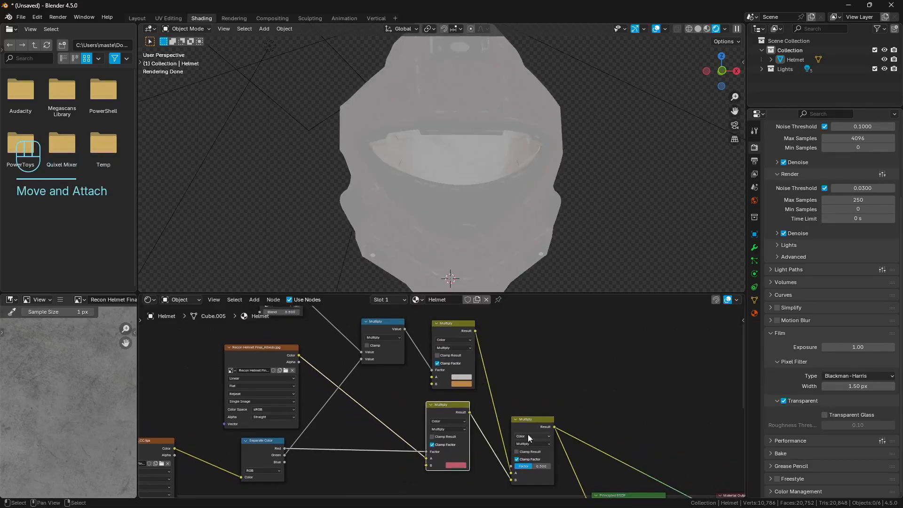
Set the duplicate node's blending mode to Mix and drive its Factor with the CC map's Green channel
middle_drag(527, 434, 509, 386)
click(510, 385)
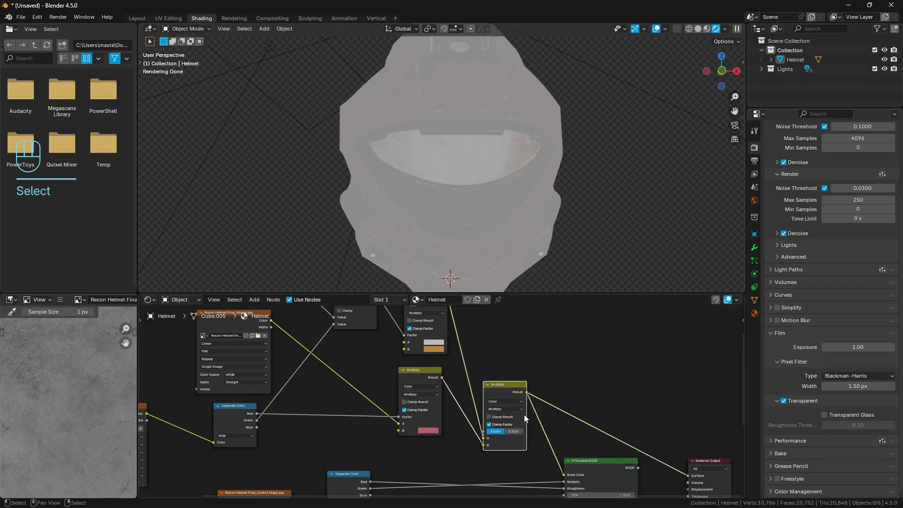
scroll(524, 414, up, 1)
click(512, 411)
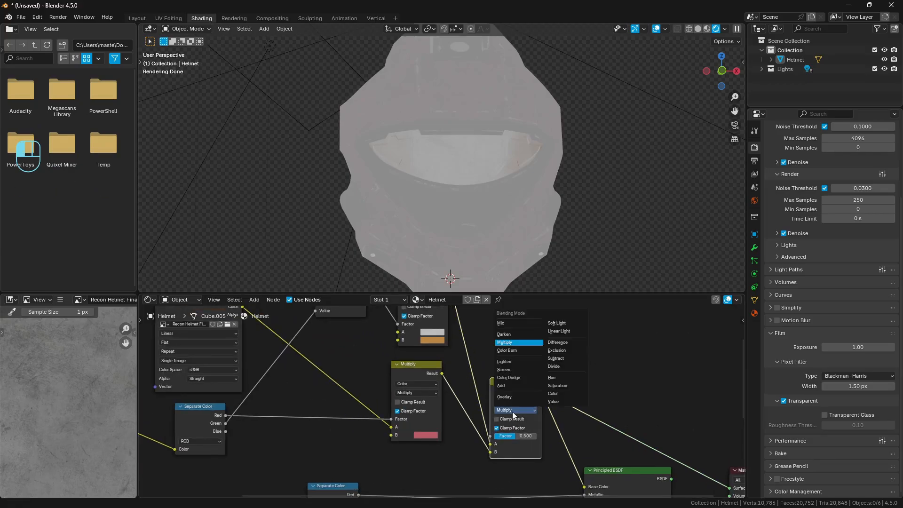
click(508, 323)
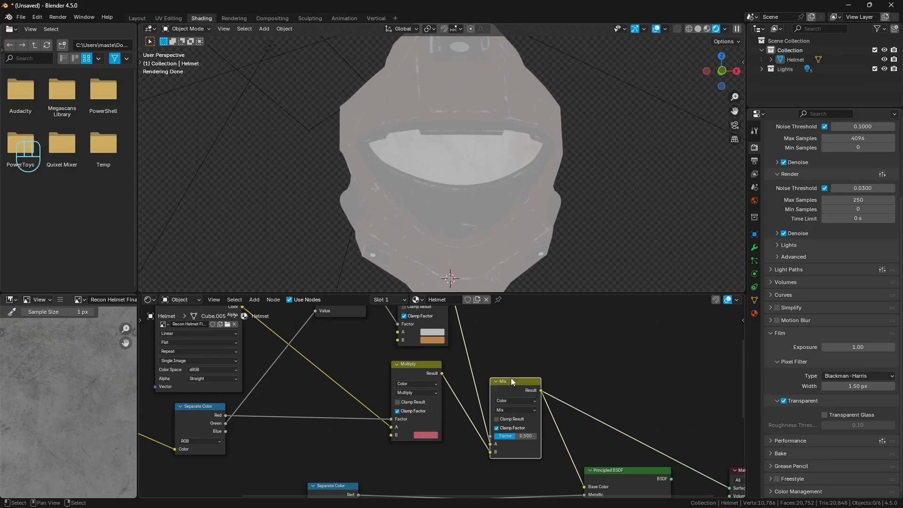
drag(226, 423, 492, 436)
ctrl+shift+click(520, 386)
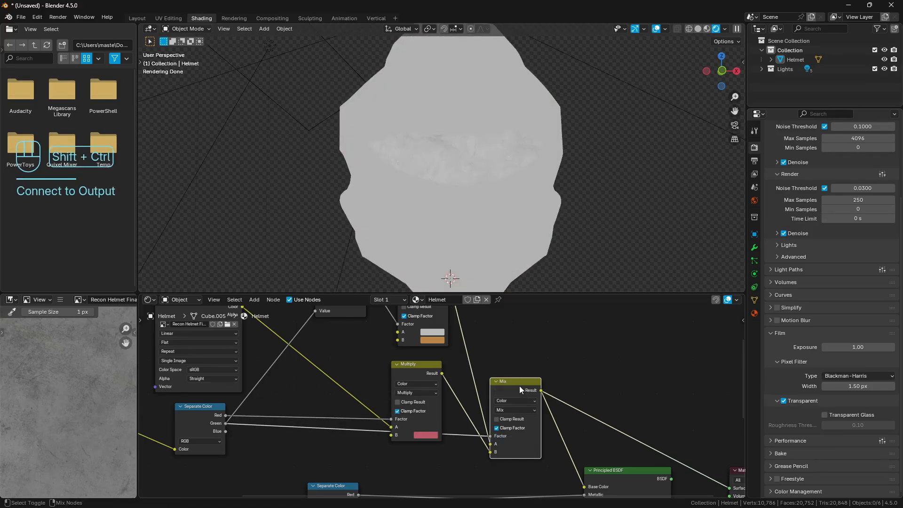
Swap the Mix node's inputs so the armor Multiply result feeds A and the visor Multiply result feeds B
middle_drag(517, 400, 464, 390)
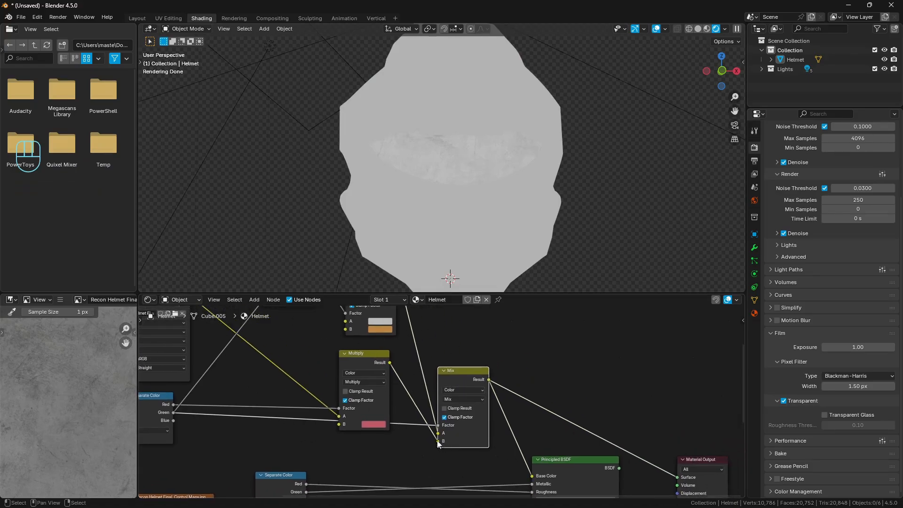
drag(439, 444, 432, 438)
drag(411, 377, 439, 433)
scroll(426, 351, down, 1)
shift+scroll(426, 351, up, 1)
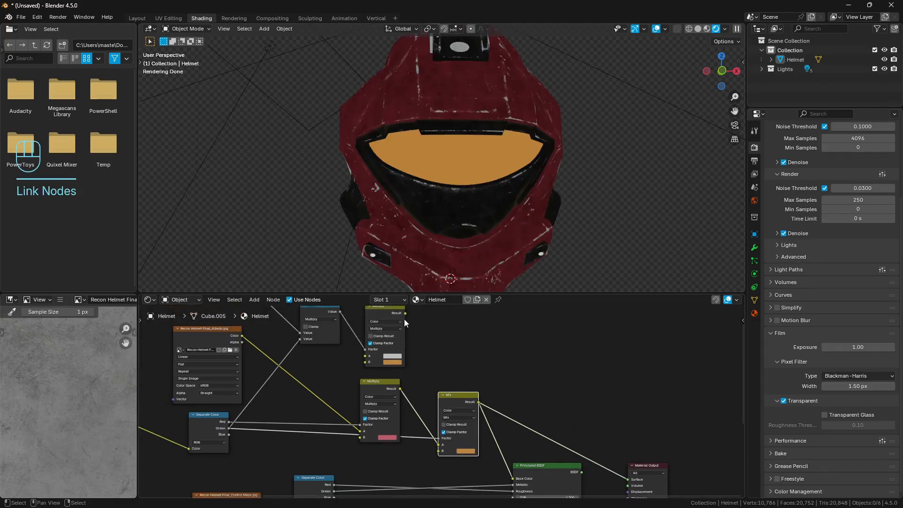
drag(405, 313, 431, 452)
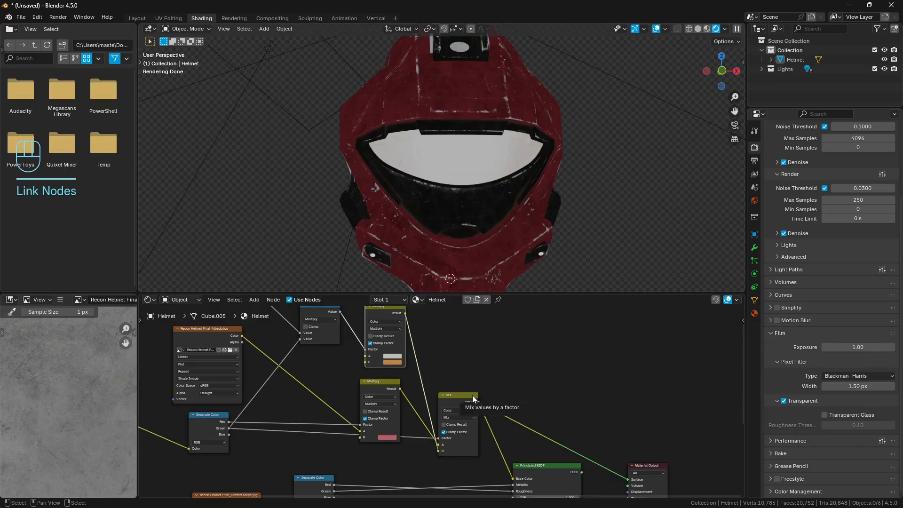
Set color A of the visor's Multiply color node to an orange-red tint
scroll(468, 394, up, 2)
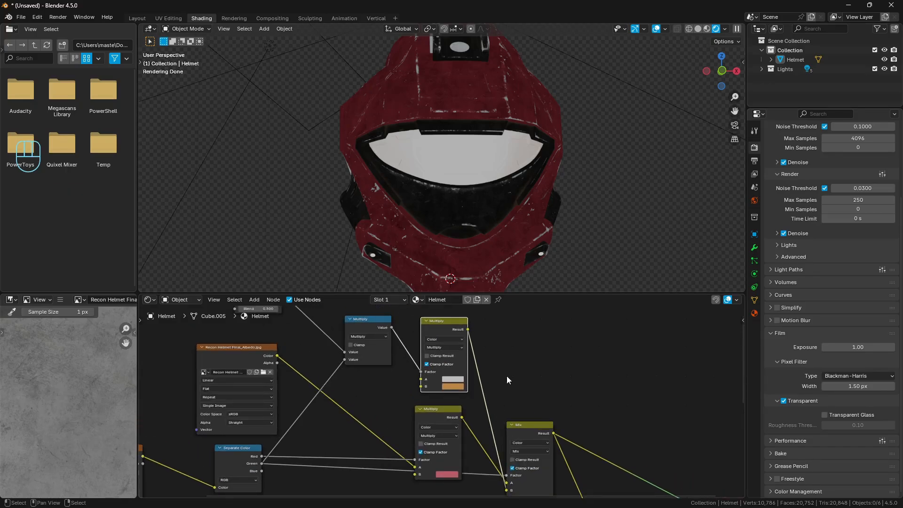
scroll(507, 376, up, 1)
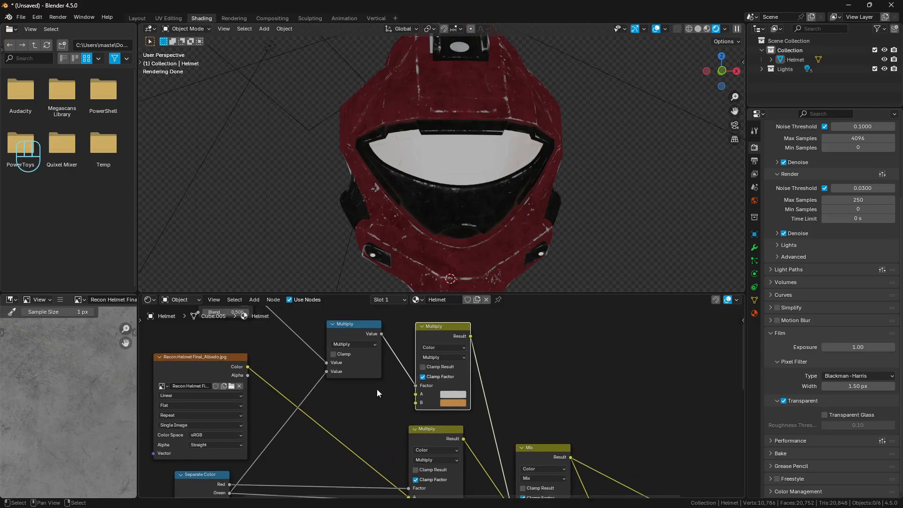
click(453, 395)
click(469, 321)
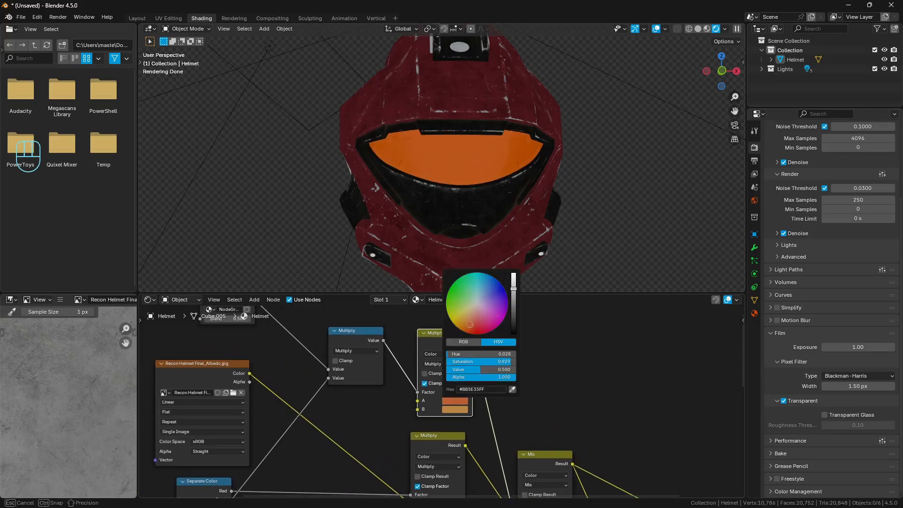
middle_drag(419, 352, 451, 389)
middle_drag(340, 363, 396, 372)
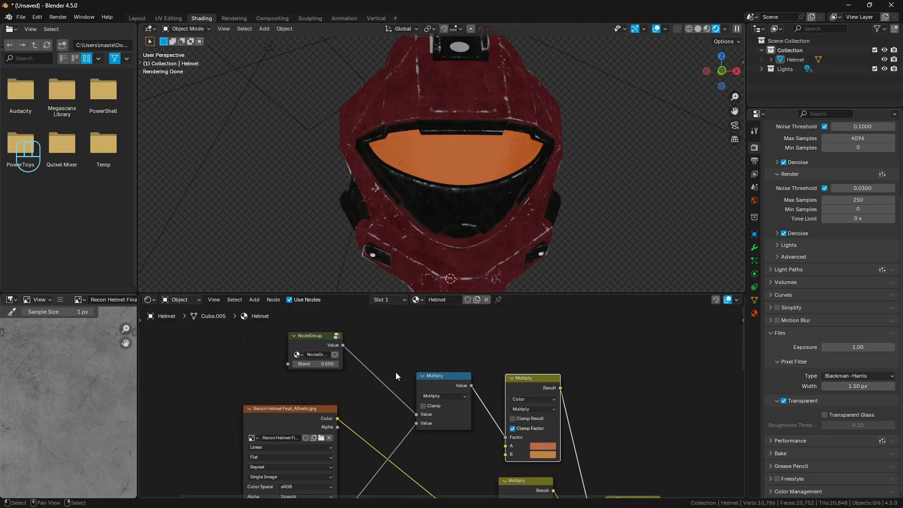
Change the visor tint node's blending mode to Mix and set the node group's Blend to 0.95
middle_drag(547, 406, 515, 399)
click(513, 402)
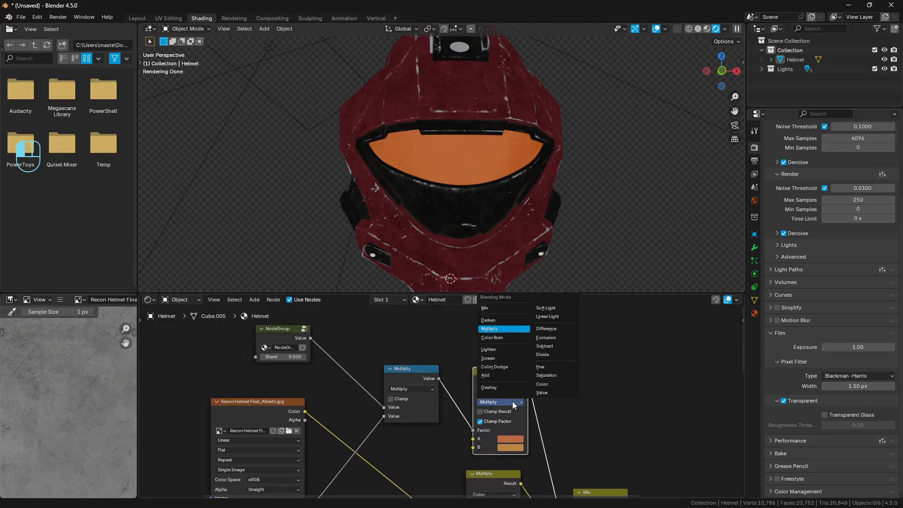
click(500, 309)
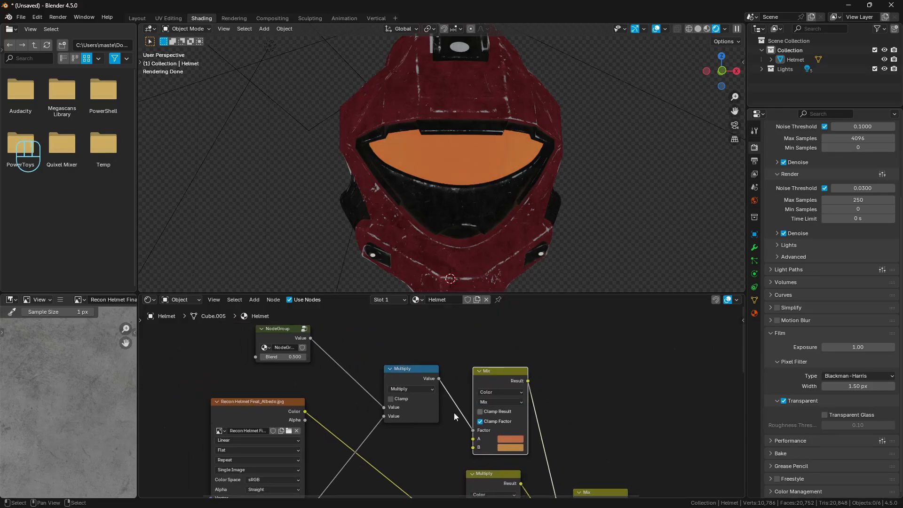
click(277, 357)
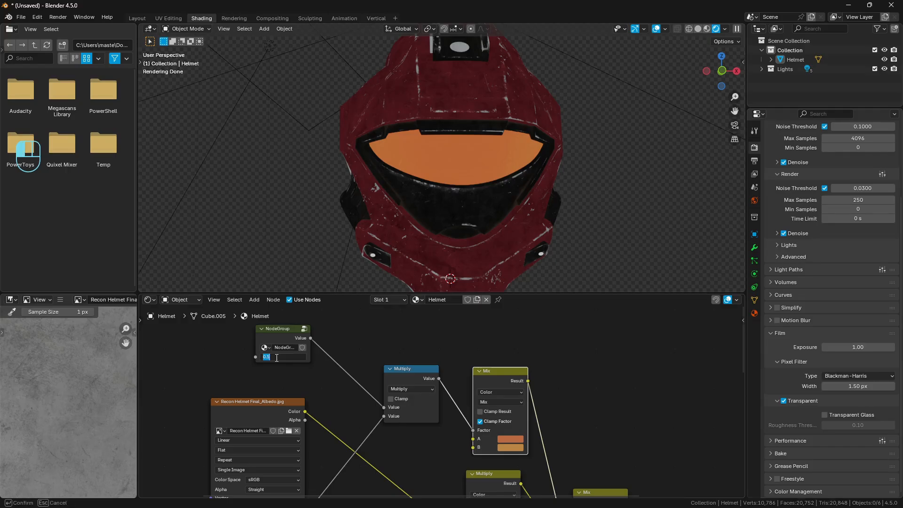
text(.95)
key(Return)
Brighten the visor Mix node's color A to full Value and set its color B to bright orange #FF6F32
middle_drag(537, 410, 470, 360)
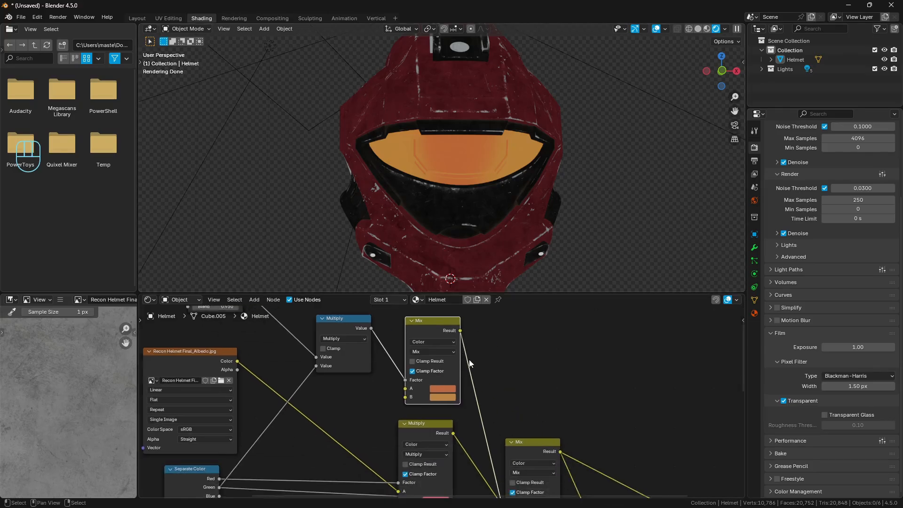
scroll(442, 394, up, 1)
click(444, 384)
drag(512, 266, 513, 245)
click(443, 396)
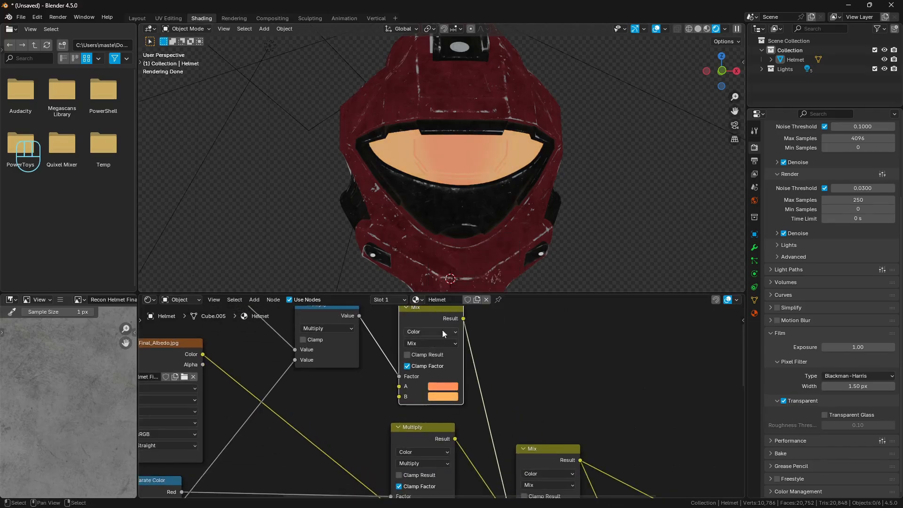
click(444, 397)
drag(456, 307, 460, 311)
Connect the Principled BSDF back to the Material Output and inspect the shaded helmet at an angle
middle_drag(546, 428, 461, 380)
scroll(471, 384, down, 3)
mouse_move(593, 434)
middle_down()
mouse_move(515, 394)
mouse_move(475, 359)
middle_up()
ctrl+shift+click(466, 424)
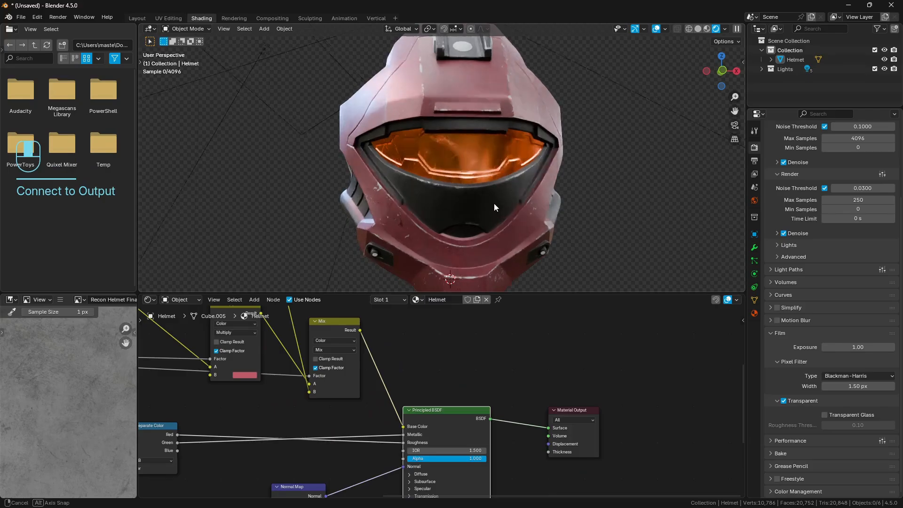
shift+middle_drag(494, 210, 490, 217)
middle_drag(272, 374, 348, 467)
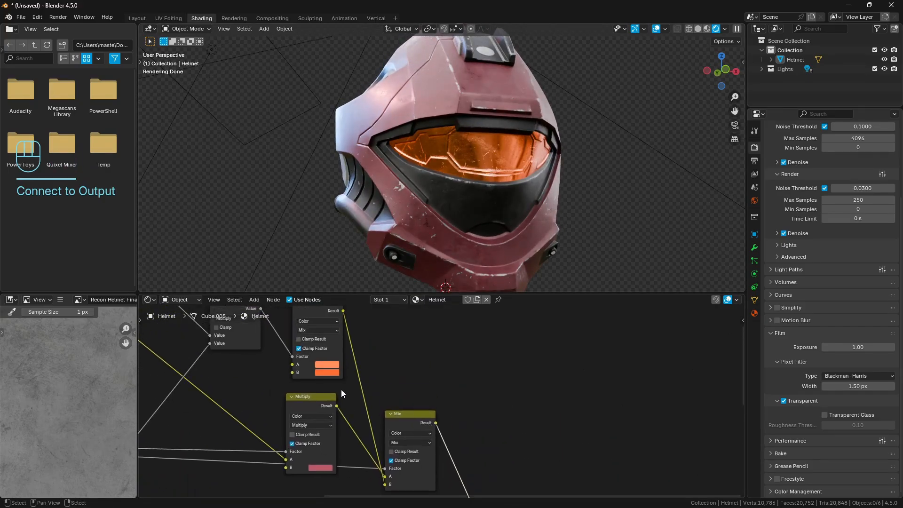
Try a teal color A on the visor's Mix node and view the visor from another angle
click(334, 372)
click(321, 365)
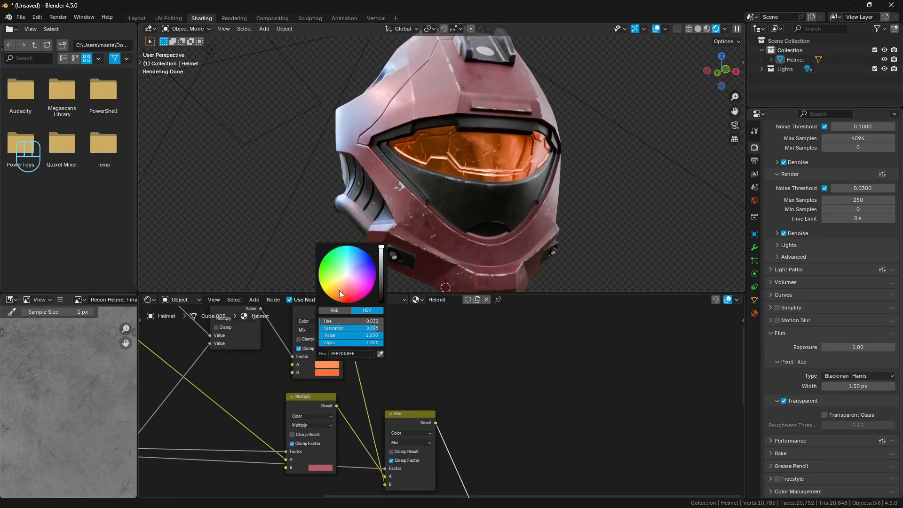
drag(339, 290, 342, 249)
click(329, 365)
middle_drag(584, 175, 556, 173)
Try a different color B on the visor's Mix node and undo both visor color changes
click(324, 372)
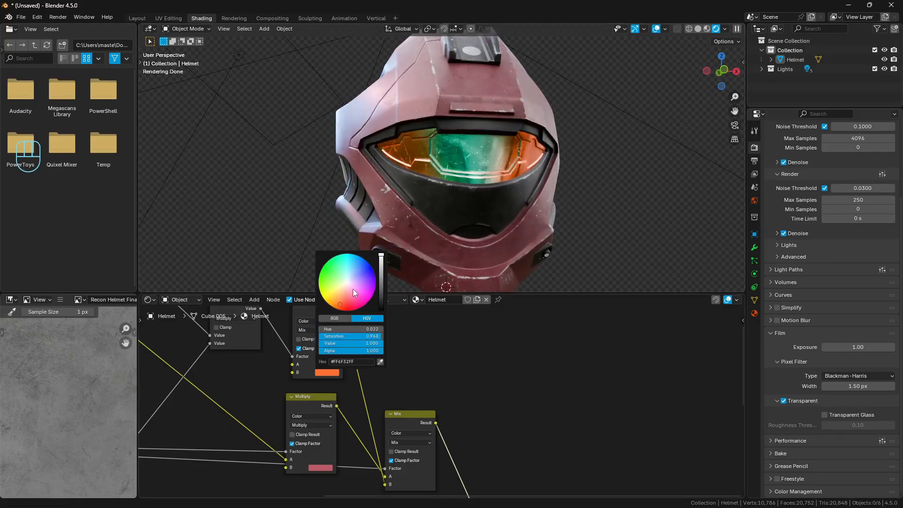
drag(353, 289, 332, 280)
middle_drag(502, 194, 482, 190)
key(ctrl+z)
key(ctrl+z)
key(ctrl+shift+z)
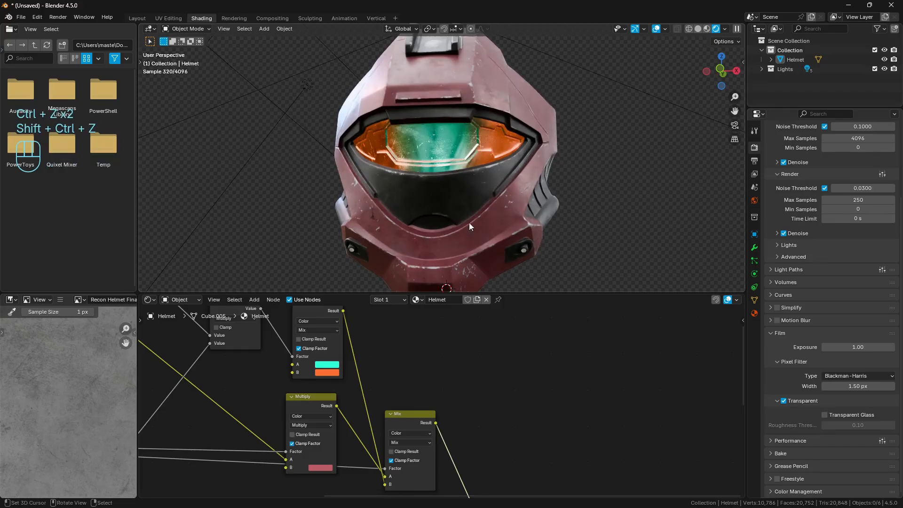
middle_drag(469, 222, 504, 194)
key(ctrl+z)
middle_drag(523, 204, 497, 198)
Move the Material Output node farther from the Principled BSDF to make room between them
scroll(546, 191, down, 4)
key(a)
key(a)
scroll(497, 199, up, 2)
scroll(365, 365, down, 3)
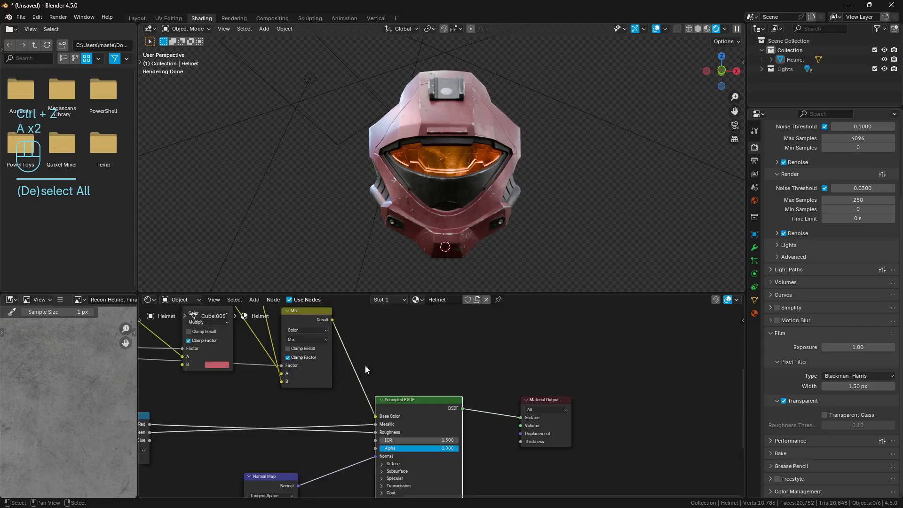
click(457, 367)
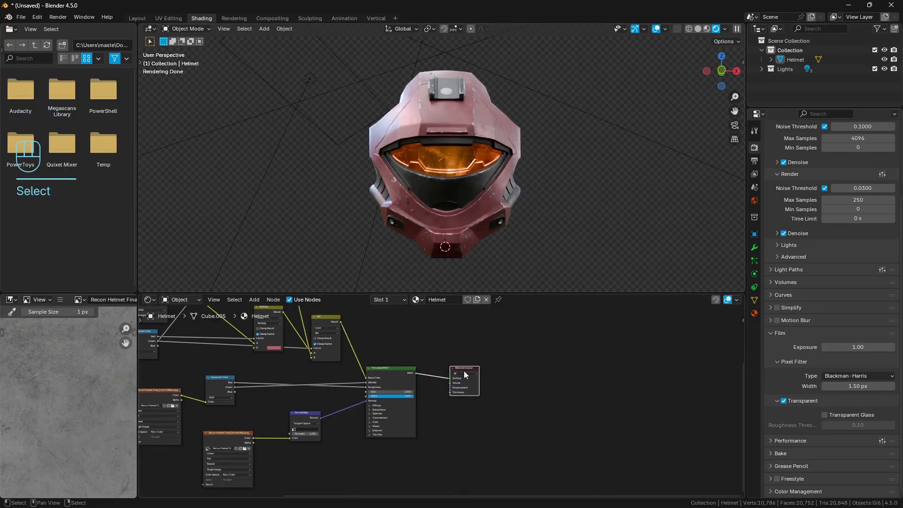
drag(464, 370, 545, 370)
middle_drag(457, 361, 464, 362)
Inspect the small light on the helmet's jaw and insert a Mix Shader between the Principled BSDF and Material Output
middle_drag(523, 222, 464, 162)
scroll(484, 210, up, 4)
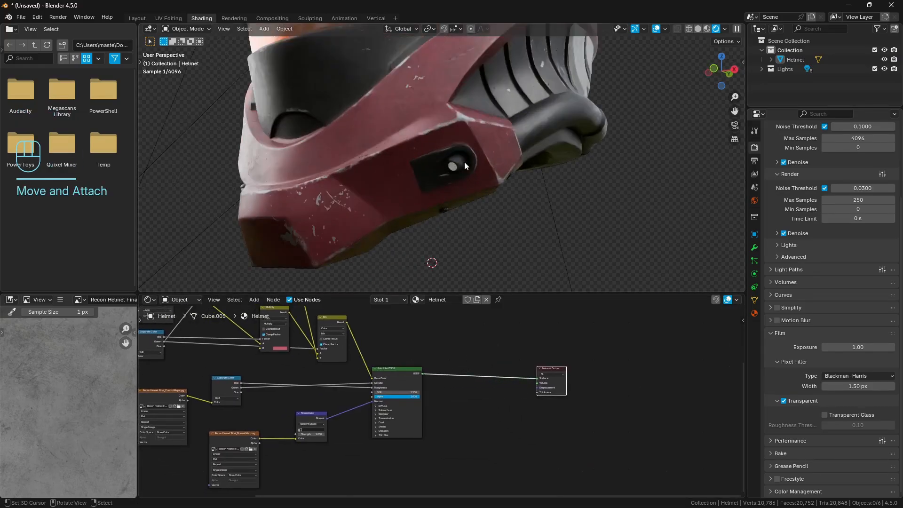
scroll(456, 171, up, 1)
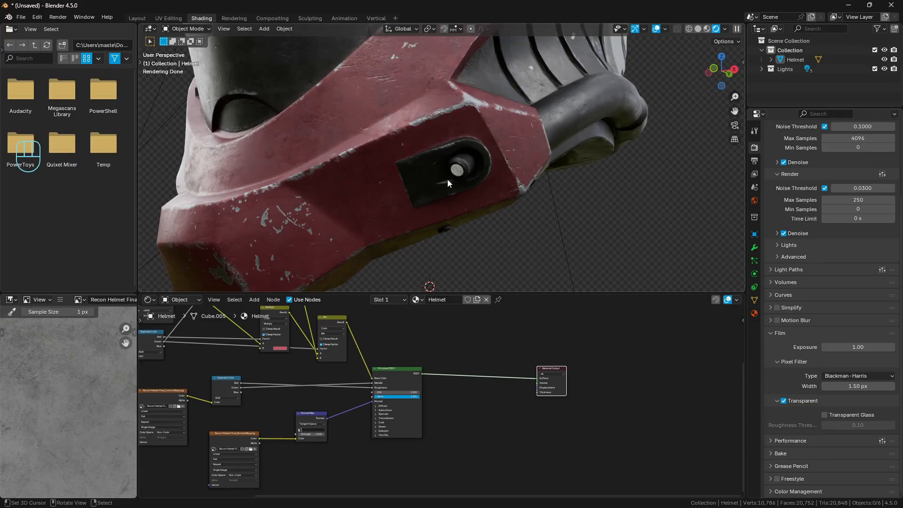
scroll(436, 363, up, 1)
key(shift+a)
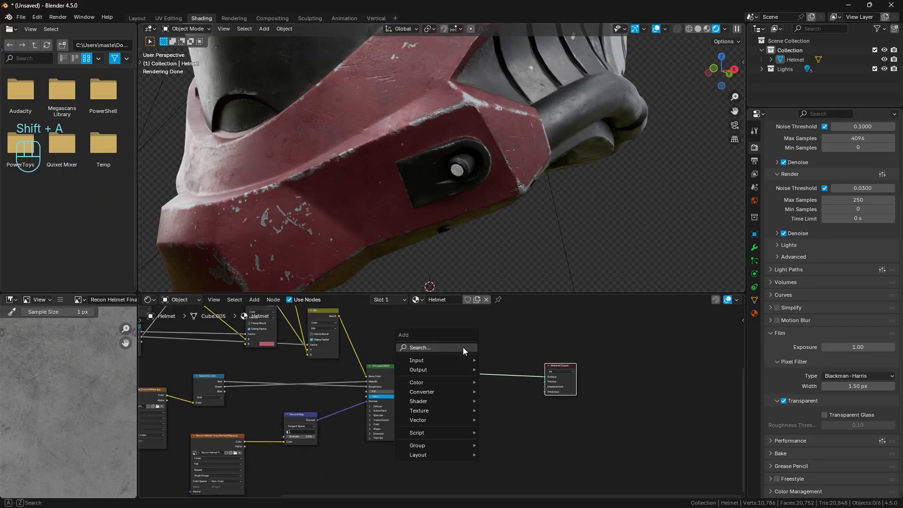
text(mix)
key(Down)
key(Down)
key(Down)
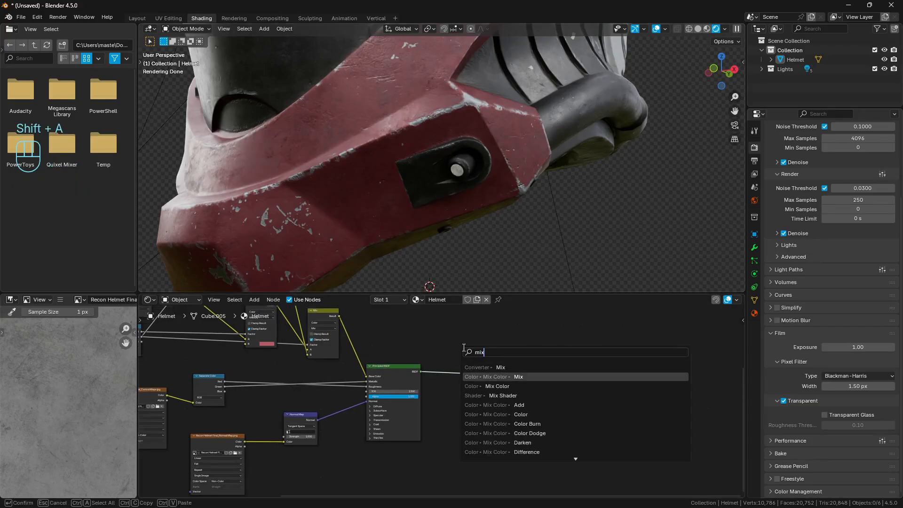
key(Return)
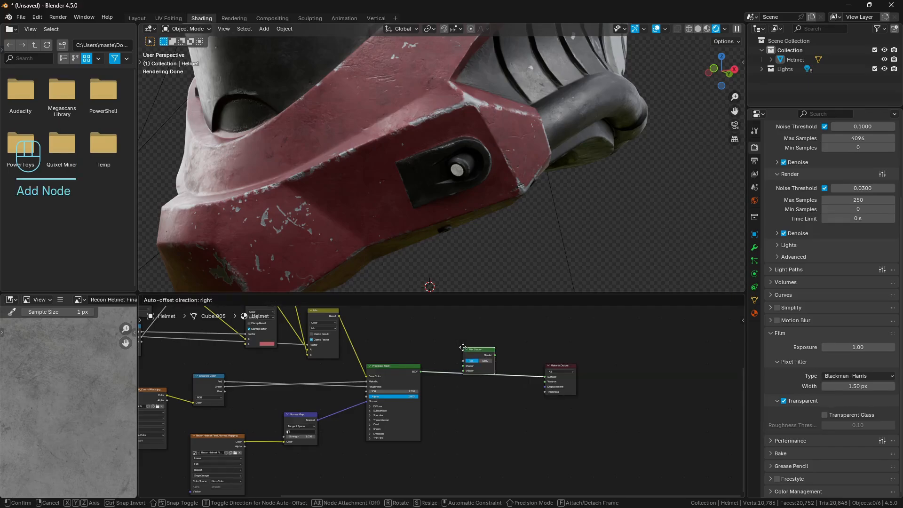
click(463, 347)
Link the CC map's Blue channel to the Mix Shader's Fac, preview the CC map, and reconnect the Mix Shader to the output
middle_drag(230, 339, 396, 374)
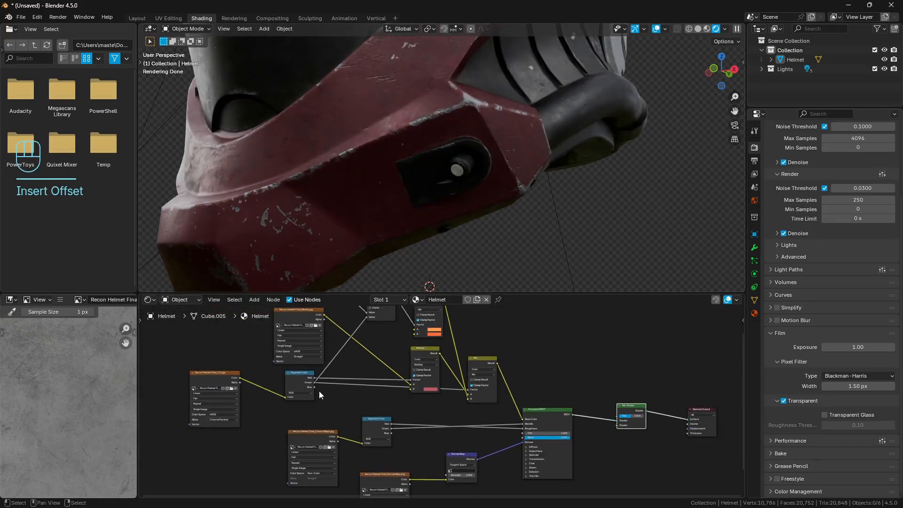
drag(314, 387, 391, 358)
drag(364, 441, 616, 415)
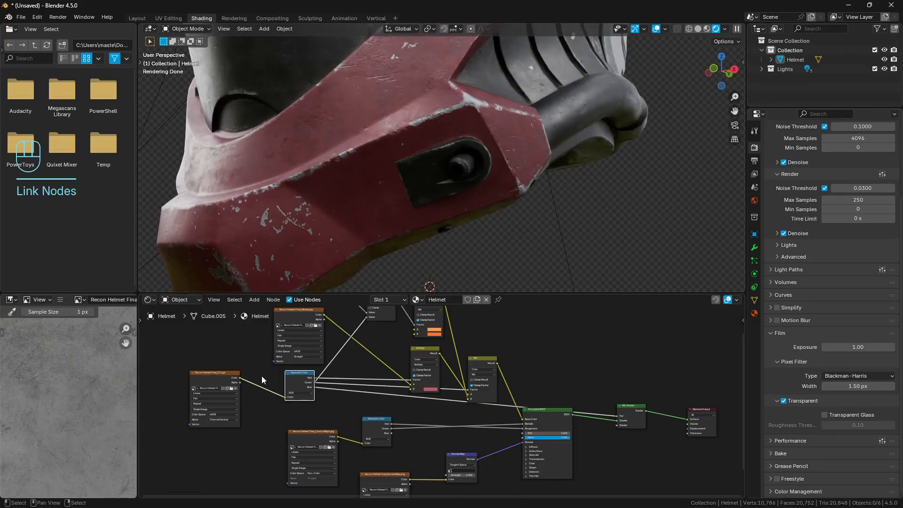
ctrl+shift+click(231, 382)
ctrl+shift+click(623, 422)
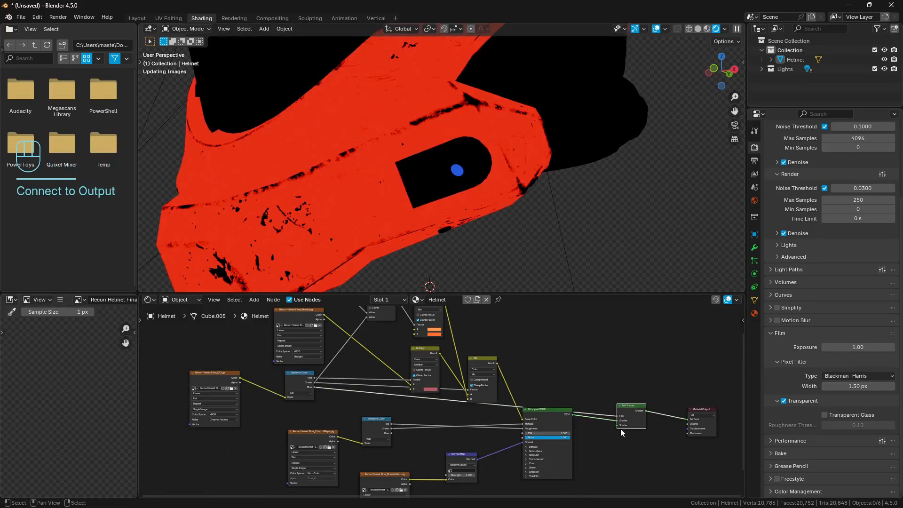
Add a Glass BSDF, link it to the Mix Shader's second Shader input, and keep the Mix Shader connected to the output
scroll(446, 401, up, 2)
mouse_move(633, 433)
middle_down()
mouse_move(446, 401)
mouse_move(445, 390)
middle_up()
scroll(448, 390, up, 1)
key(shift+a)
text(s)
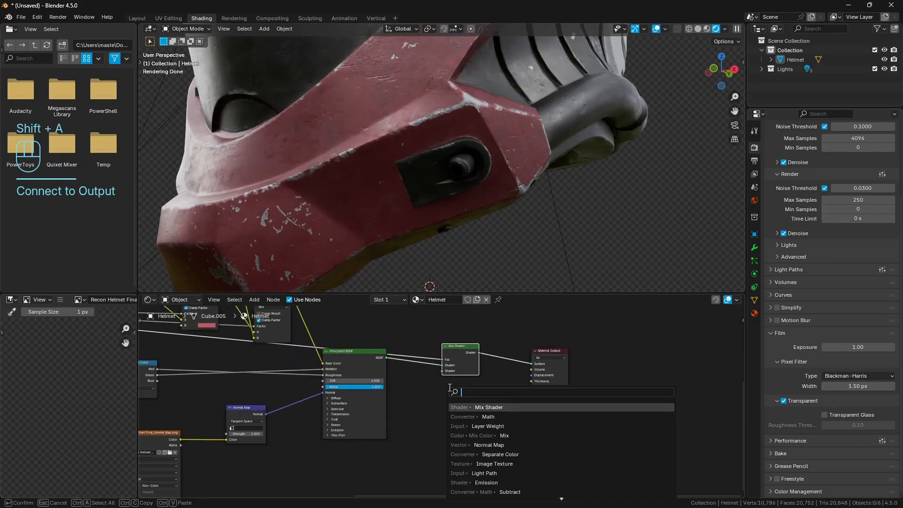
text(gla)
key(Return)
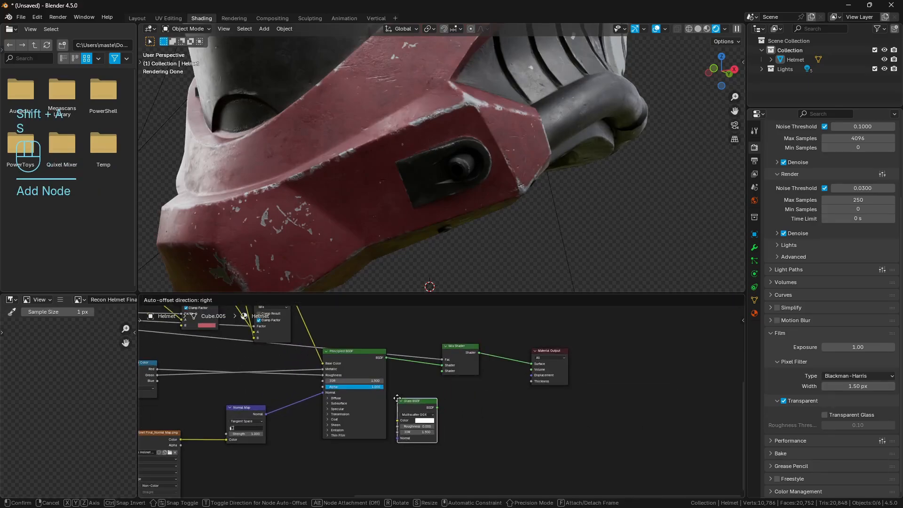
click(398, 400)
drag(437, 408, 444, 371)
ctrl+shift+click(454, 357)
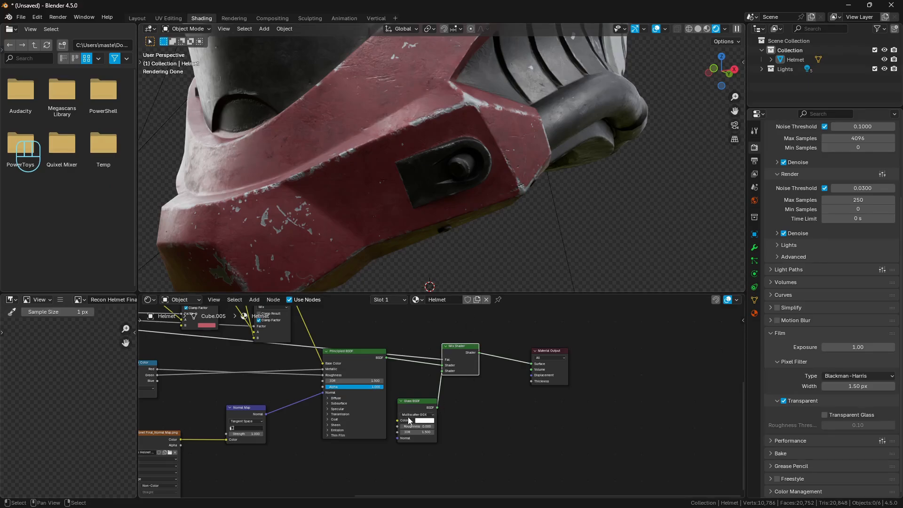
Move the Glass BSDF below the Principled BSDF and link the Normal Map's Normal output to its Normal input
drag(420, 409, 401, 403)
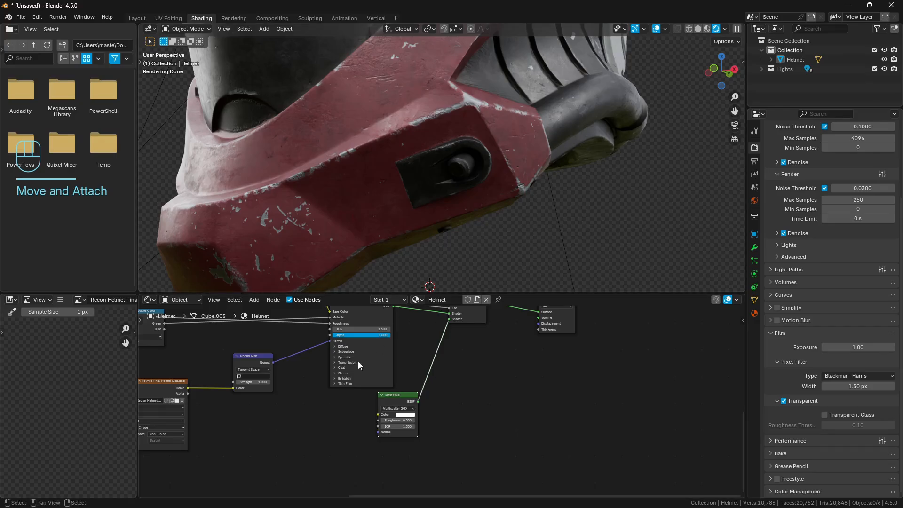
middle_drag(357, 361, 406, 349)
drag(309, 338, 425, 414)
Link the base color texture's Color output to the Glass BSDF's Color input
middle_drag(473, 343, 440, 381)
scroll(441, 381, down, 2)
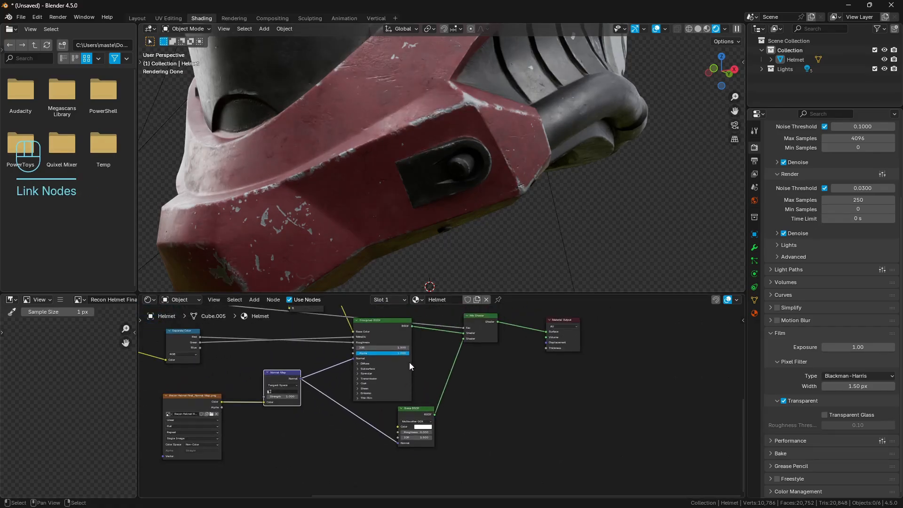
middle_drag(375, 354, 393, 365)
scroll(410, 408, down, 3)
middle_drag(328, 377, 349, 420)
scroll(303, 394, down, 3)
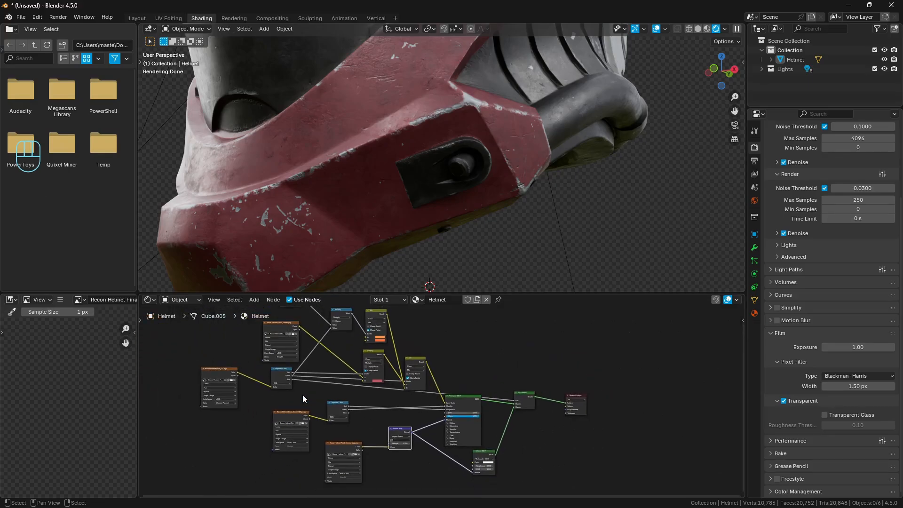
drag(301, 330, 473, 464)
scroll(420, 399, up, 3)
middle_drag(502, 420, 420, 372)
scroll(432, 398, up, 1)
scroll(456, 235, up, 2)
scroll(473, 162, down, 2)
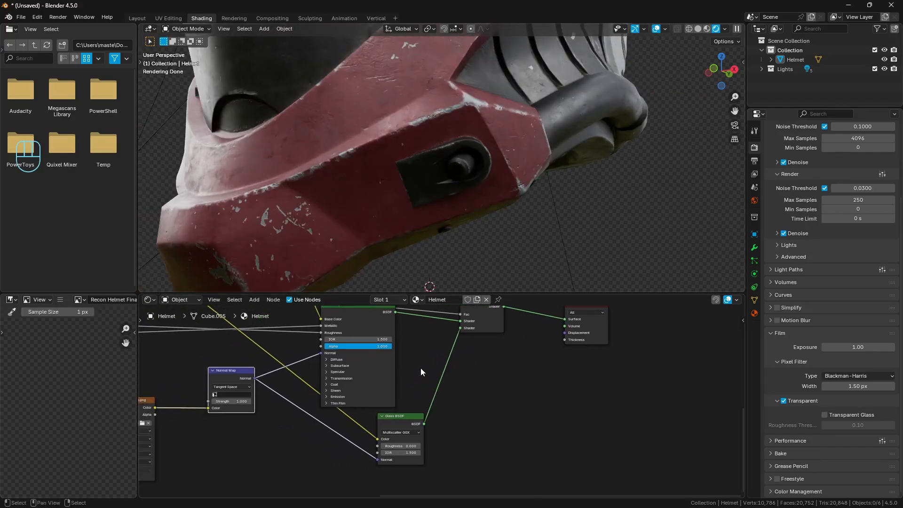
Expand the Emission settings of the Principled BSDF
middle_drag(370, 392, 422, 423)
click(347, 394)
scroll(452, 418, down, 7)
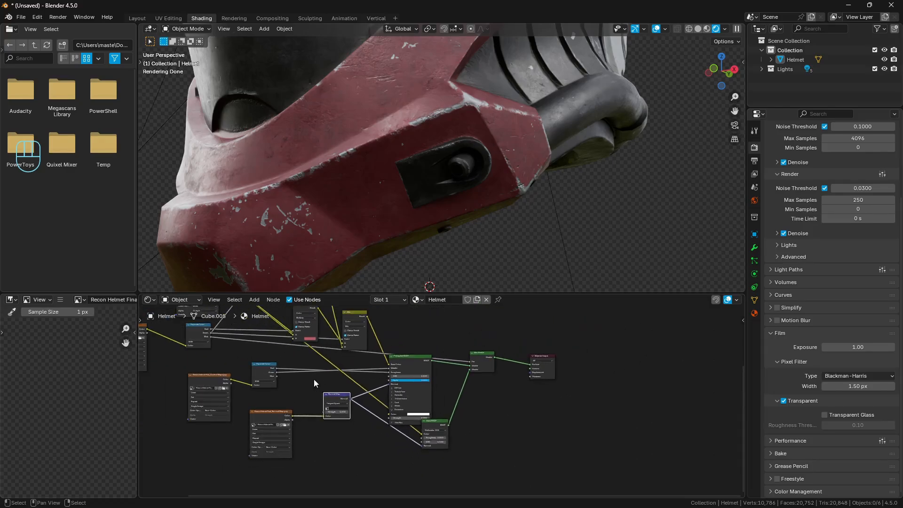
middle_drag(314, 382, 405, 388)
scroll(420, 412, up, 6)
middle_drag(515, 426, 489, 418)
Preview the CC map's Color output and its Alpha output on the helmet
scroll(480, 415, down, 6)
middle_drag(275, 342, 363, 381)
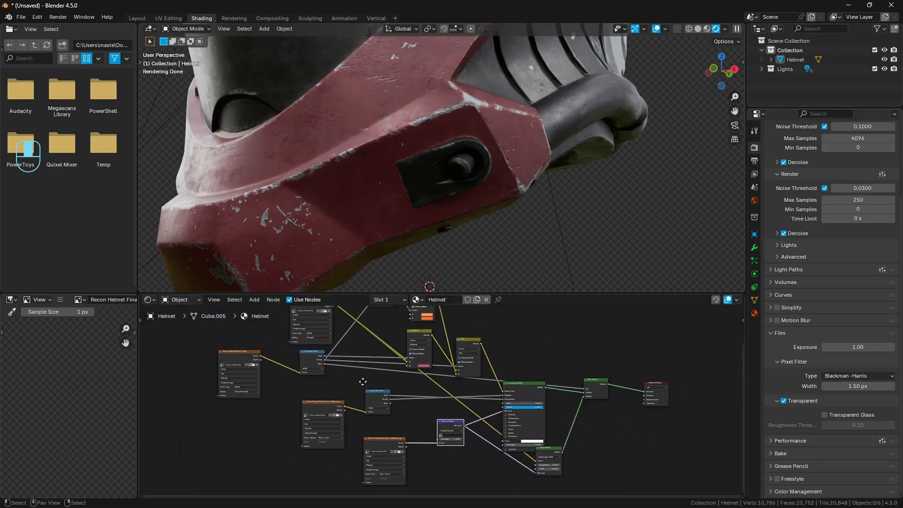
scroll(303, 385, up, 7)
middle_drag(212, 347, 273, 348)
ctrl+shift+click(269, 342)
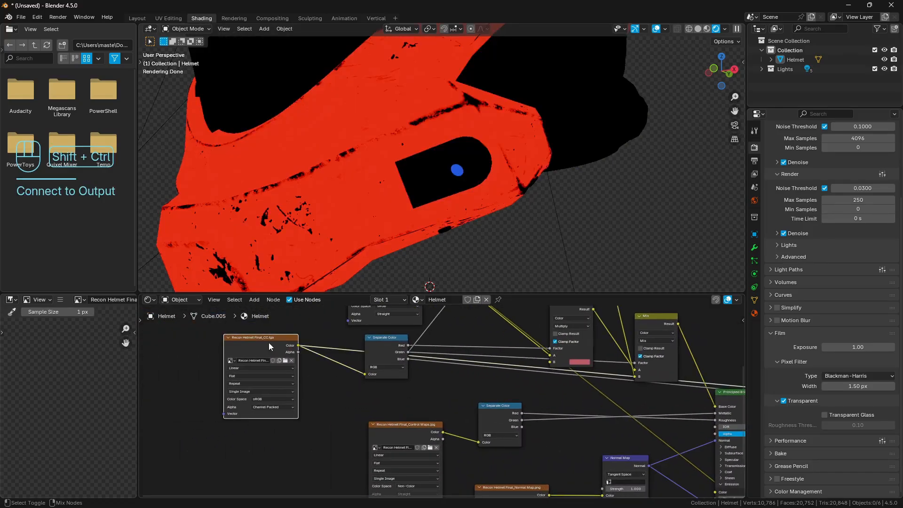
ctrl+shift+click(269, 342)
scroll(426, 237, down, 2)
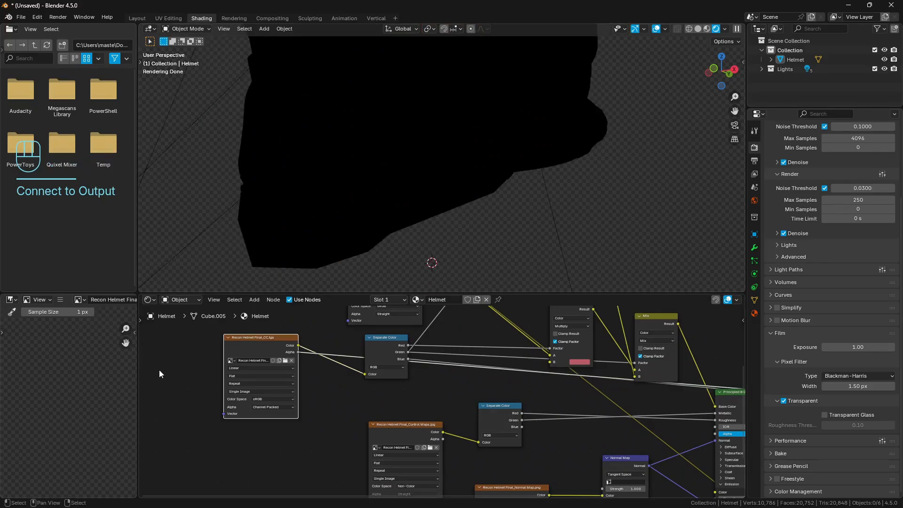
scroll(268, 348, down, 2)
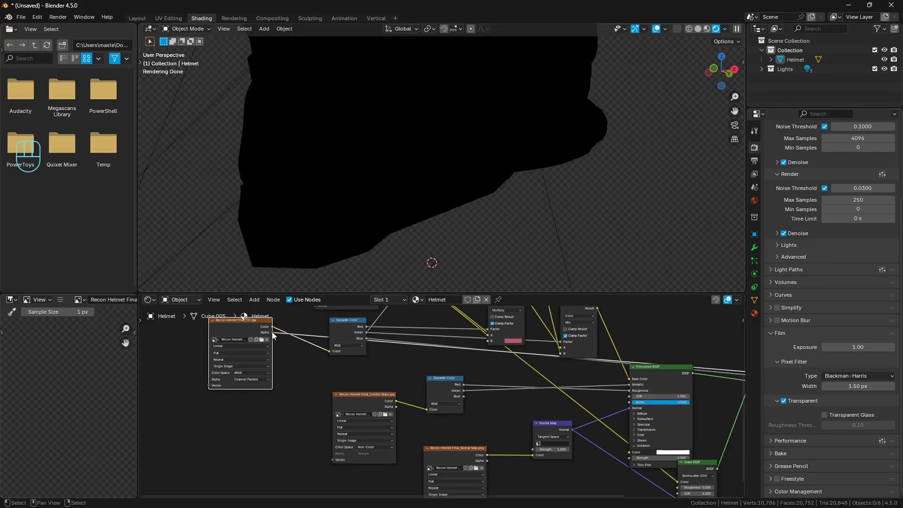
Link the CC map's Alpha output to the Principled BSDF's Emission Color and reconnect the Mix Shader to the Material Output
drag(272, 333, 630, 453)
middle_drag(629, 449, 500, 423)
ctrl+shift+click(533, 346)
ctrl+shift+click(650, 343)
middle_drag(627, 395, 563, 375)
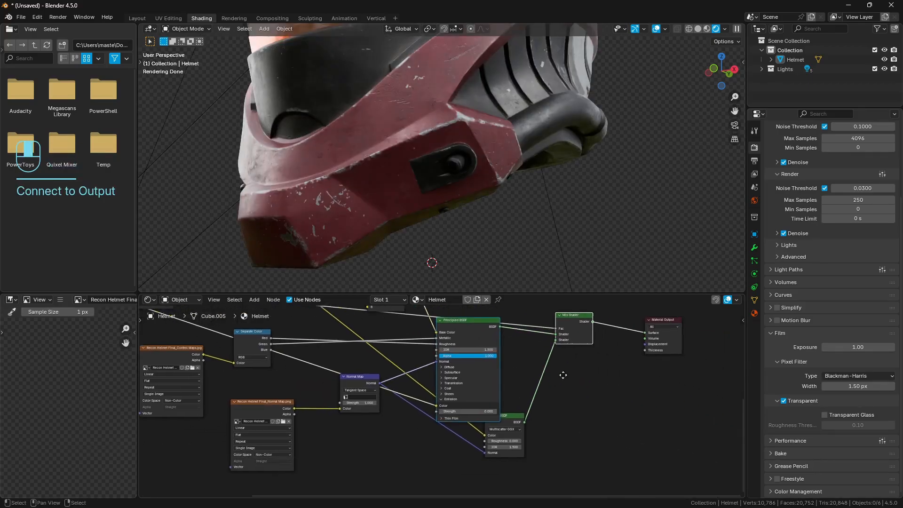
Set the Principled BSDF's Emission Strength to 12 and check the jaw lights on the helmet
scroll(563, 375, up, 1)
drag(451, 408, 475, 408)
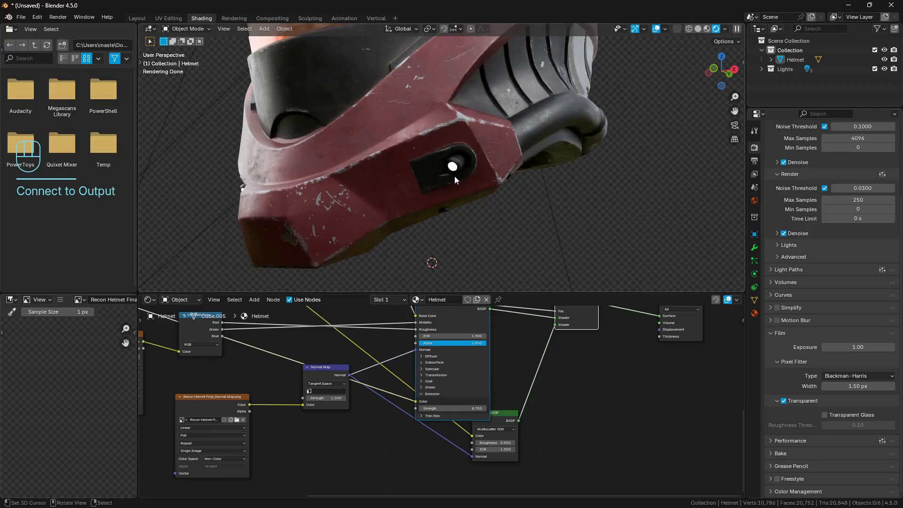
double_click(456, 409)
key(Return)
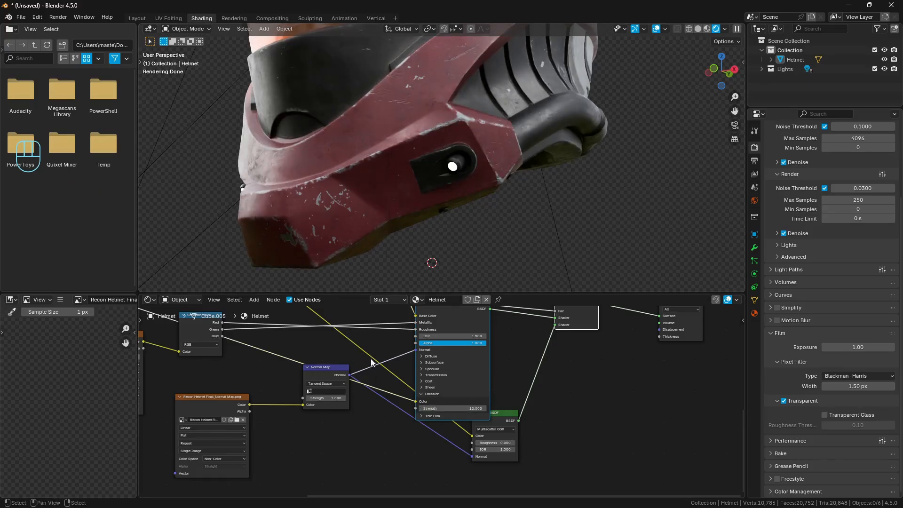
middle_drag(467, 166, 492, 197)
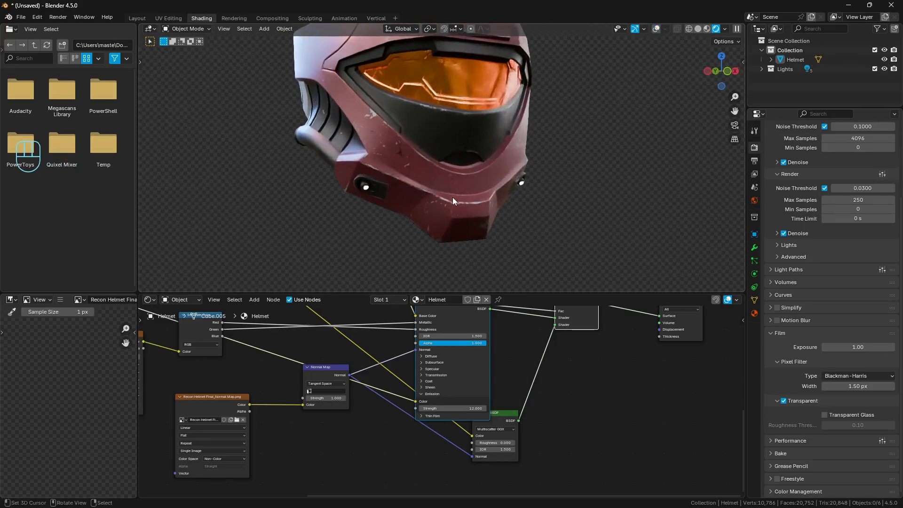
Try tinting the emission by inserting a duplicate of the armor's Multiply node into the Emission Color link
middle_drag(315, 373, 405, 405)
scroll(413, 379, down, 3)
middle_drag(394, 354, 403, 366)
click(384, 325)
key(shift+d)
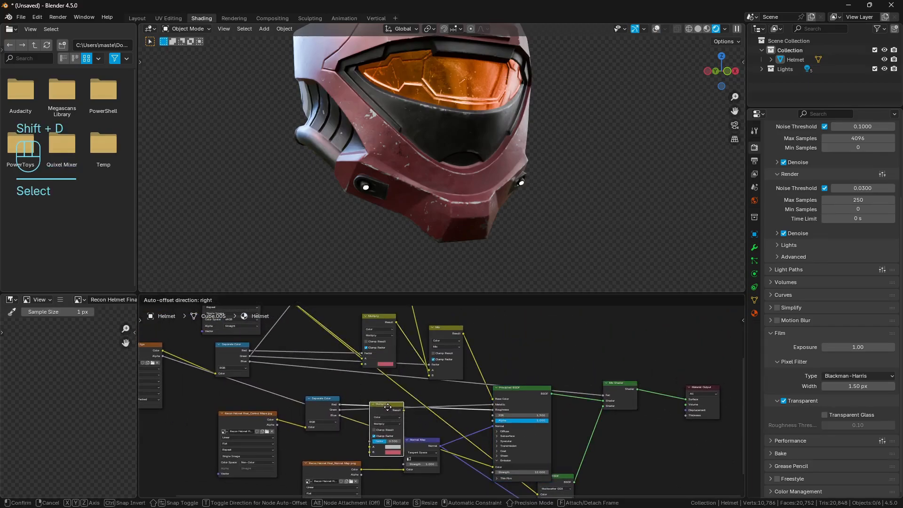
click(386, 423)
middle_drag(382, 427, 390, 407)
drag(389, 401, 435, 468)
middle_drag(470, 446, 458, 376)
scroll(462, 399, up, 5)
drag(421, 391, 403, 391)
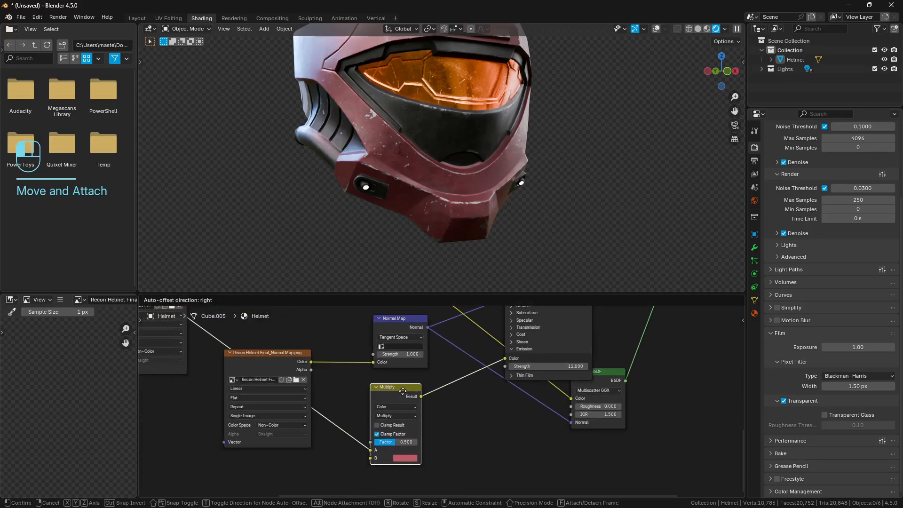
Set the duplicated Multiply node's Factor to 1 and its color B to blue, #4199BB, and check the lights
middle_drag(447, 449, 469, 394)
scroll(469, 394, up, 2)
drag(412, 386, 442, 386)
click(422, 404)
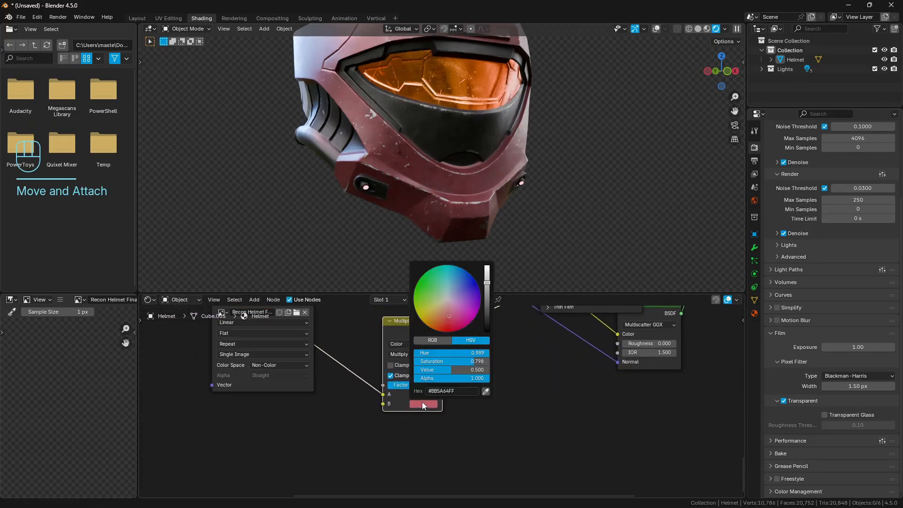
drag(438, 299, 456, 280)
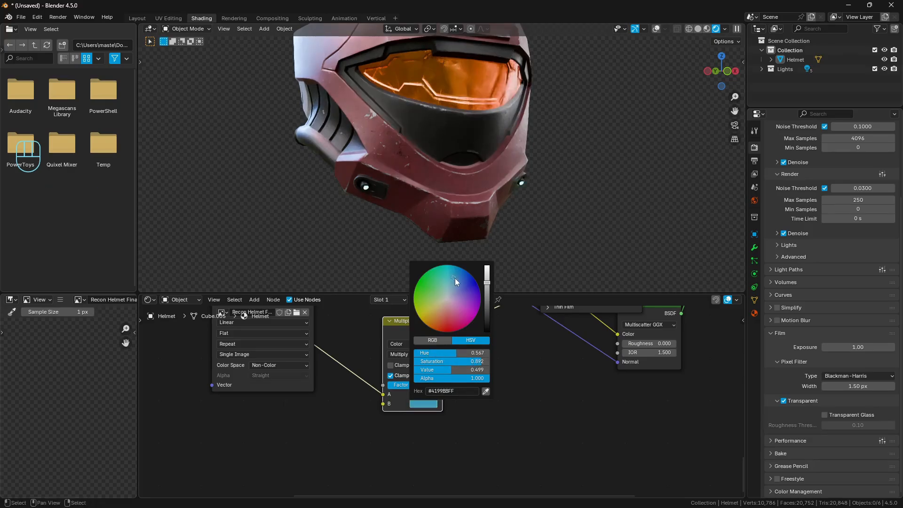
mouse_move(432, 171)
middle_down()
mouse_move(423, 172)
mouse_move(425, 165)
middle_up()
Delete the emission's Multiply node while keeping its link to the Emission Color connected
click(413, 329)
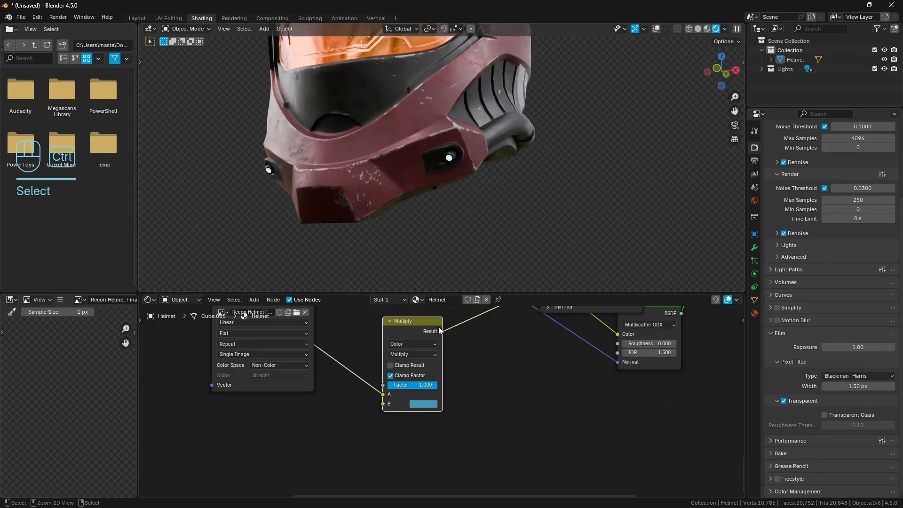
key(ctrl+x)
scroll(437, 391, down, 3)
middle_drag(437, 390, 431, 451)
scroll(431, 450, down, 2)
middle_drag(416, 369, 417, 404)
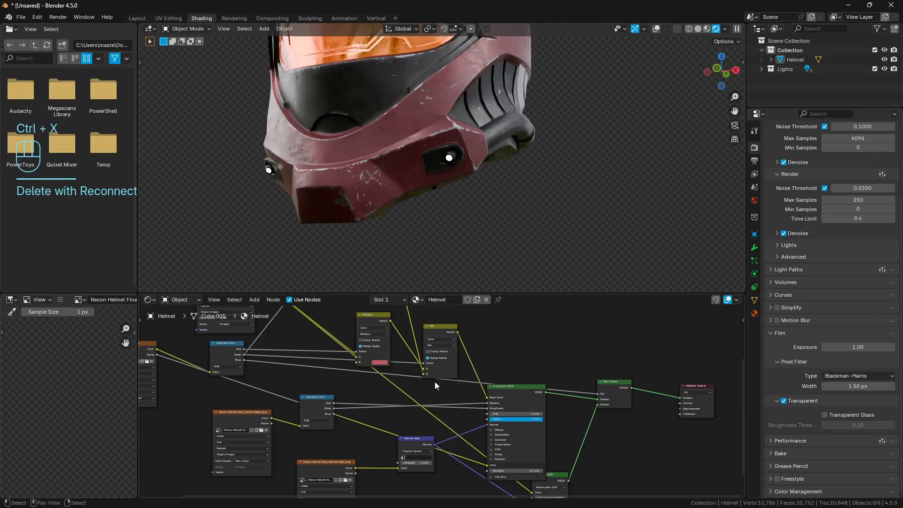
Switch to the Layout workspace and display the helmet in rendered shading
scroll(438, 382, down, 3)
key(a)
key(a)
middle_drag(410, 216, 419, 147)
click(418, 148)
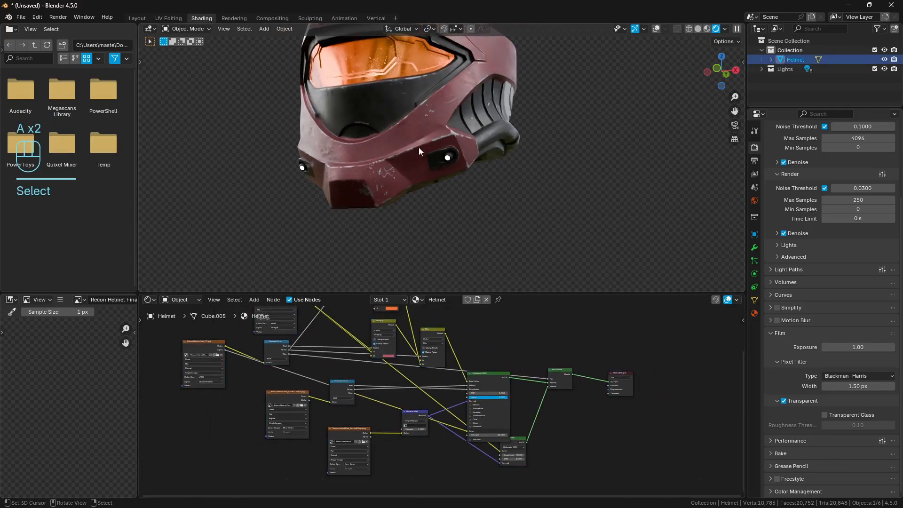
click(137, 18)
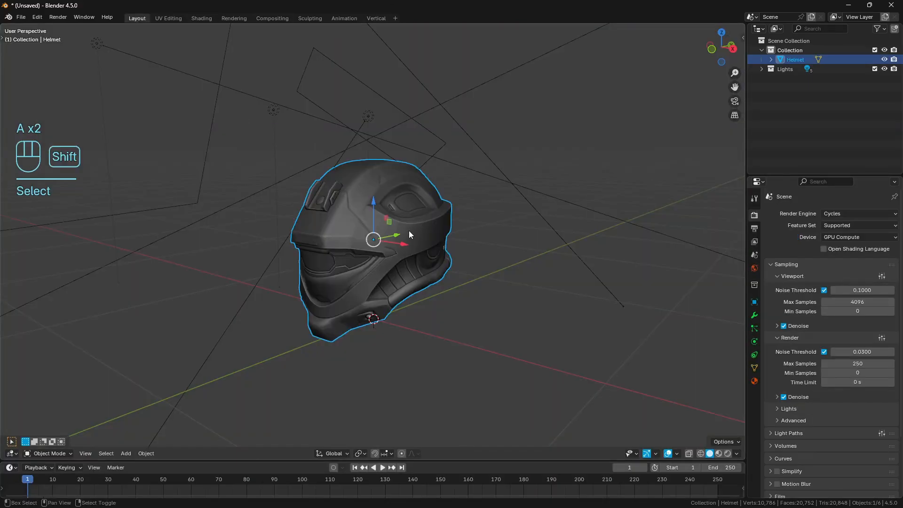
key(shift+z)
scroll(420, 245, up, 3)
middle_drag(426, 238, 617, 284)
Examine the rendered helmet from a front three-quarter angle in a maximized viewport, and select it
key(a)
key(a)
middle_drag(433, 281, 543, 285)
middle_drag(420, 280, 488, 279)
key(shift+space)
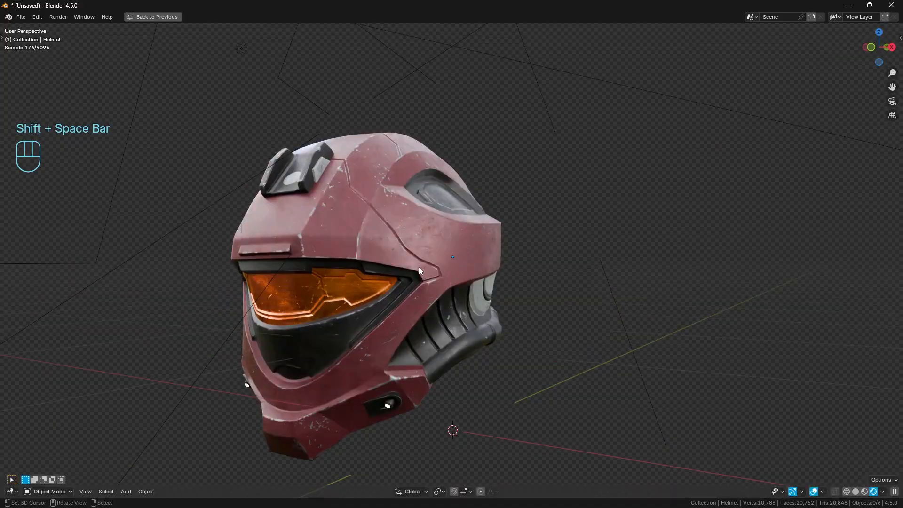
click(411, 265)
key(shift+space)
Return to the Shading workspace and change the armor Multiply node's color B to green
click(200, 18)
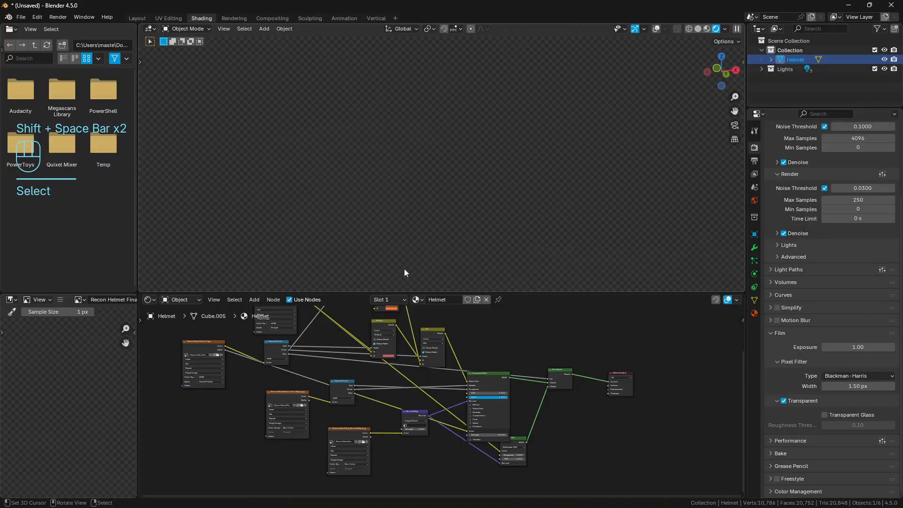
scroll(391, 360, up, 3)
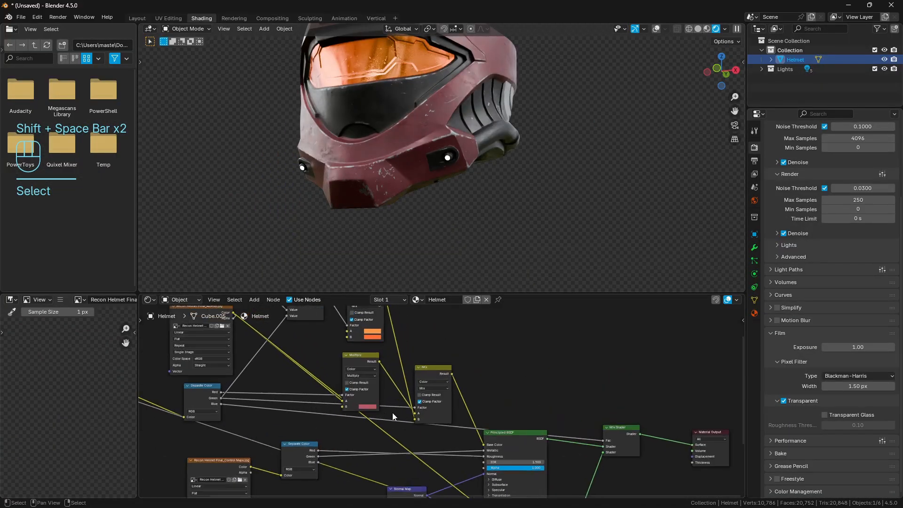
click(369, 407)
click(374, 331)
Check the recolored helmet in the Layout workspace's rendered view with everything deselected
middle_drag(453, 161, 440, 174)
mouse_move(441, 169)
shift+middle_down()
mouse_move(447, 217)
mouse_move(513, 197)
mouse_move(440, 184)
shift+middle_up()
scroll(451, 190, down, 2)
click(137, 18)
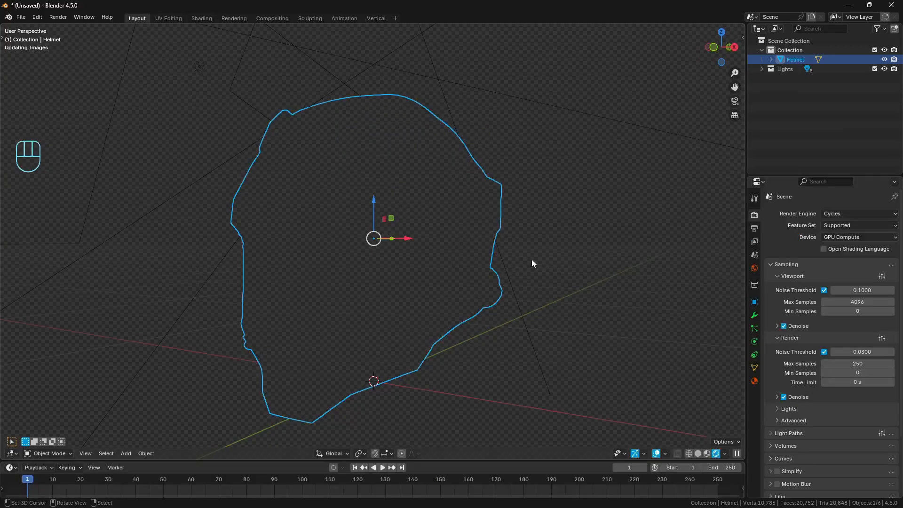
key(a)
key(a)
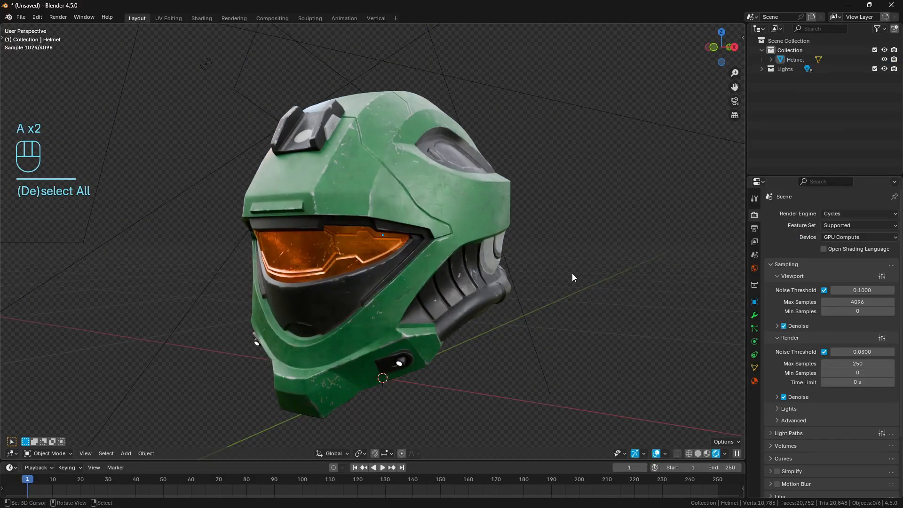